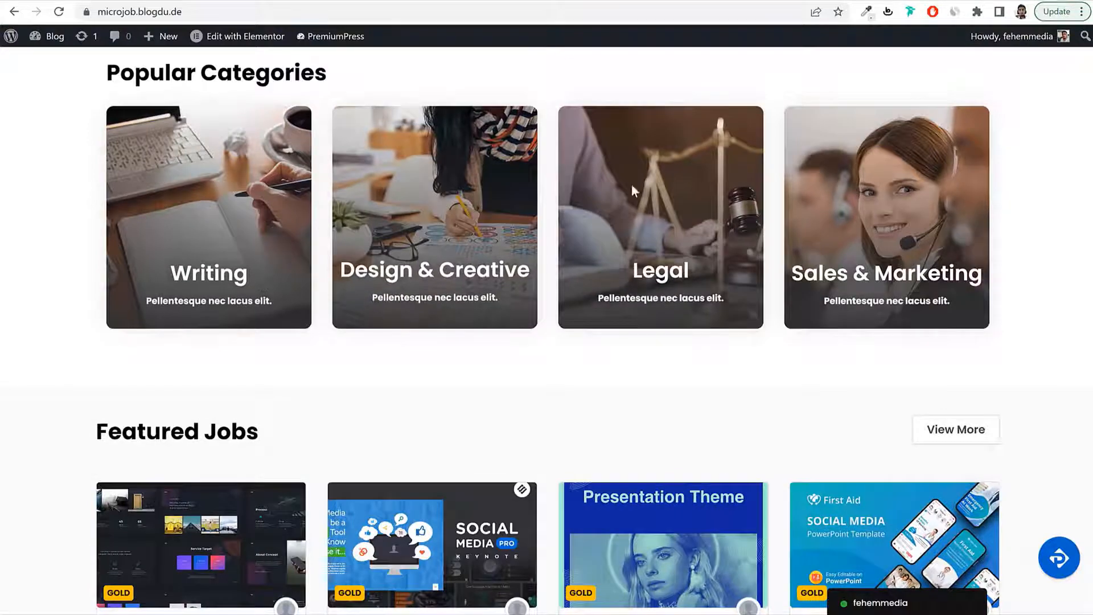
Step: Scroll down through the home page's job listings to browse the available gigs
scroll(1020, 178, down, 5)
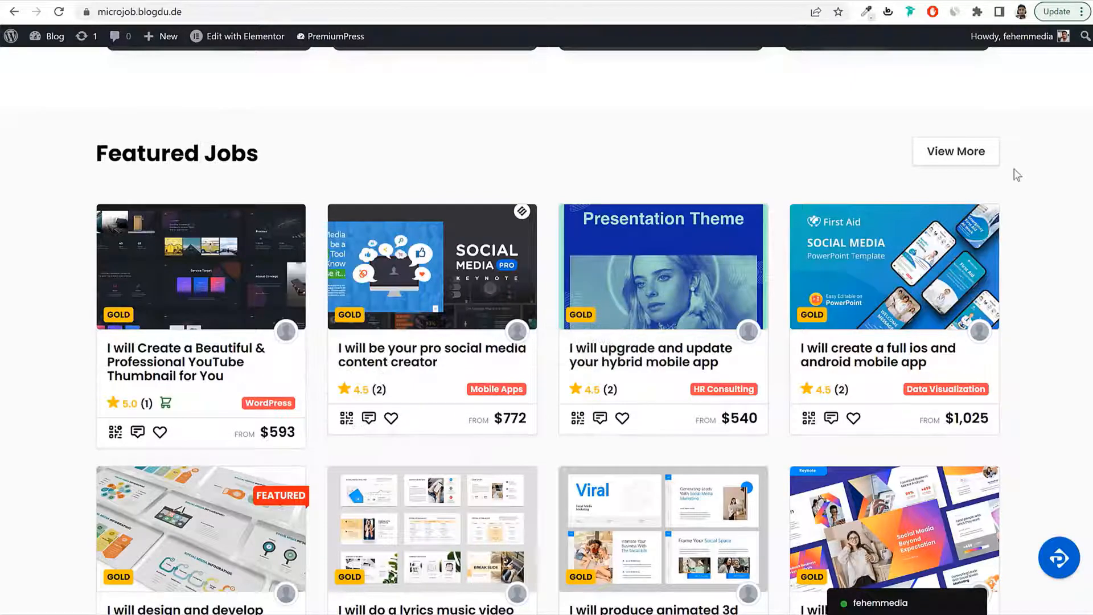
scroll(1022, 174, down, 6)
scroll(1025, 181, down, 10)
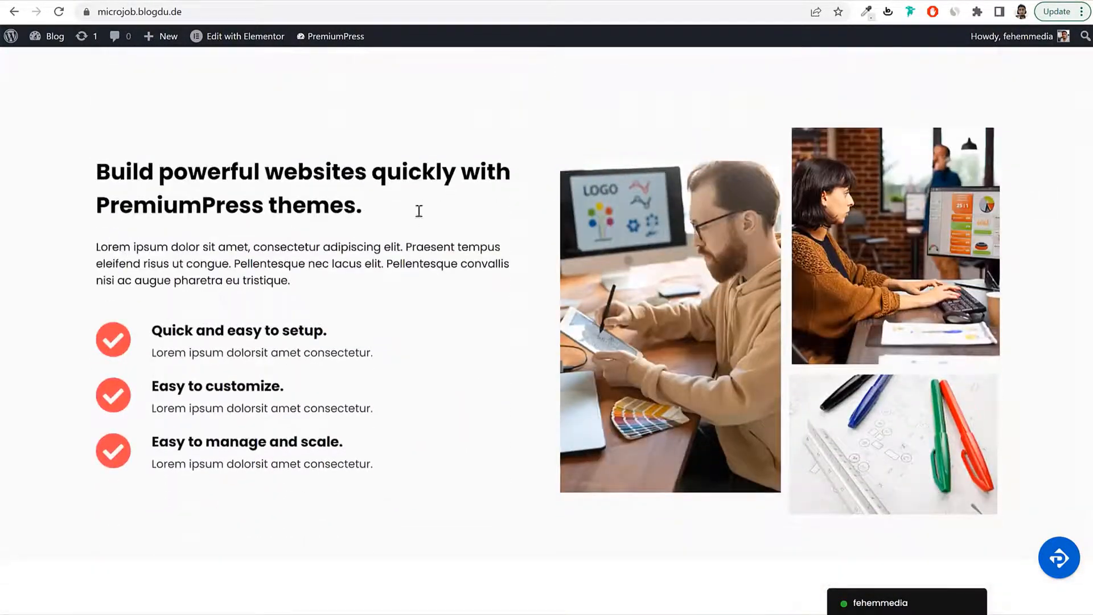
scroll(1032, 244, down, 7)
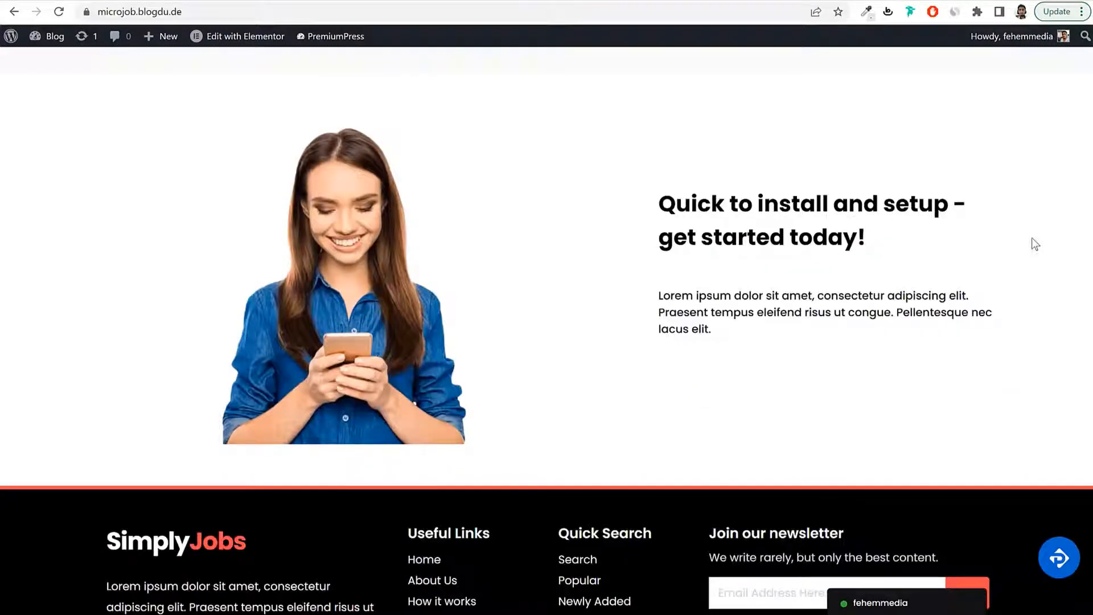
scroll(1032, 238, up, 20)
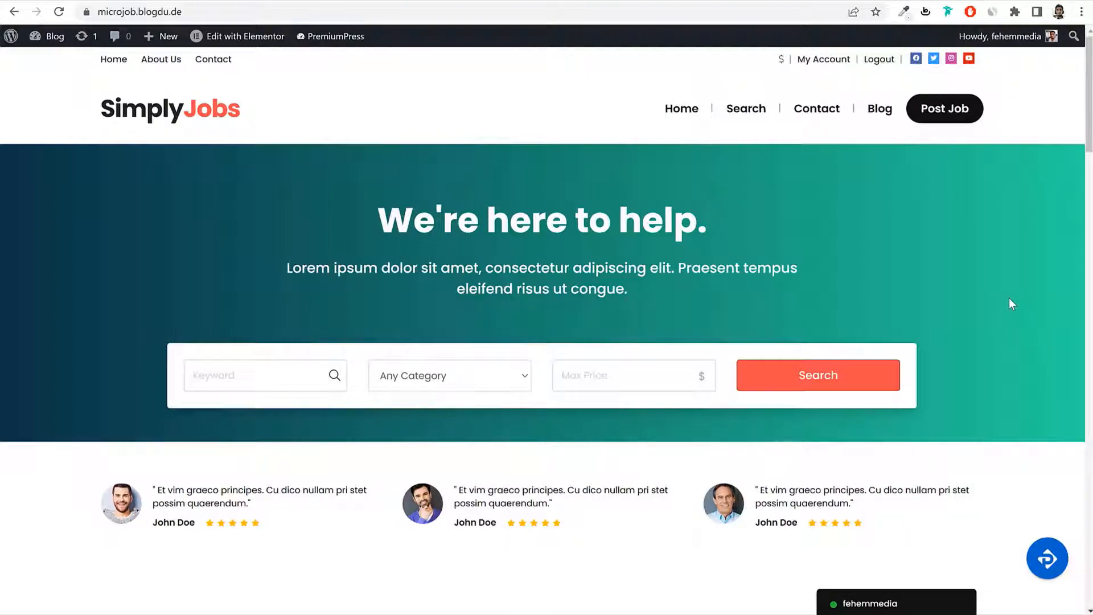
scroll(1009, 299, down, 2)
scroll(1009, 299, down, 7)
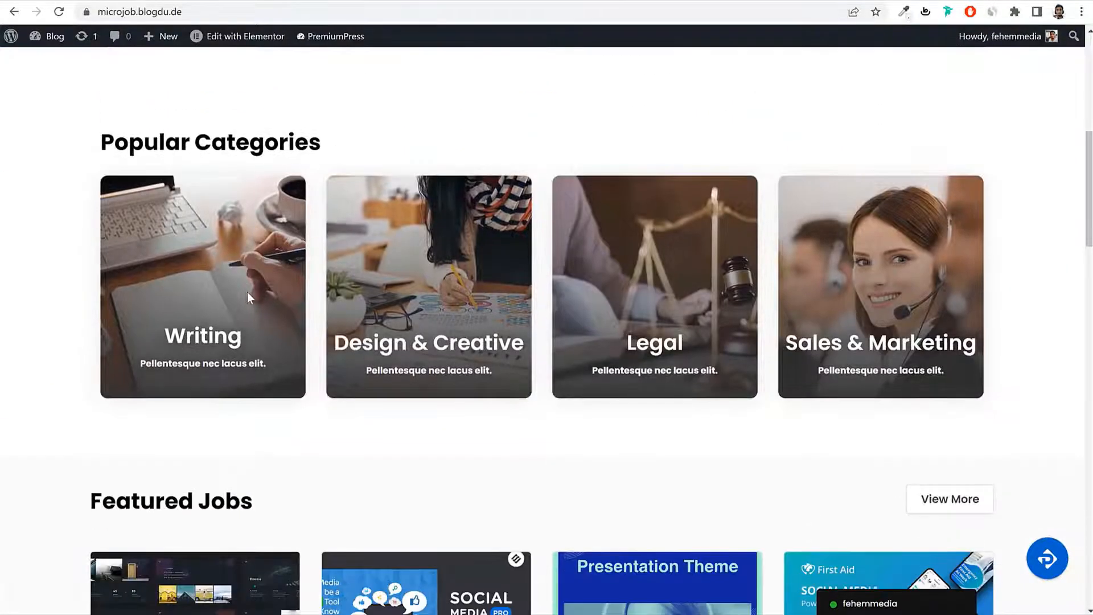
scroll(1026, 298, down, 7)
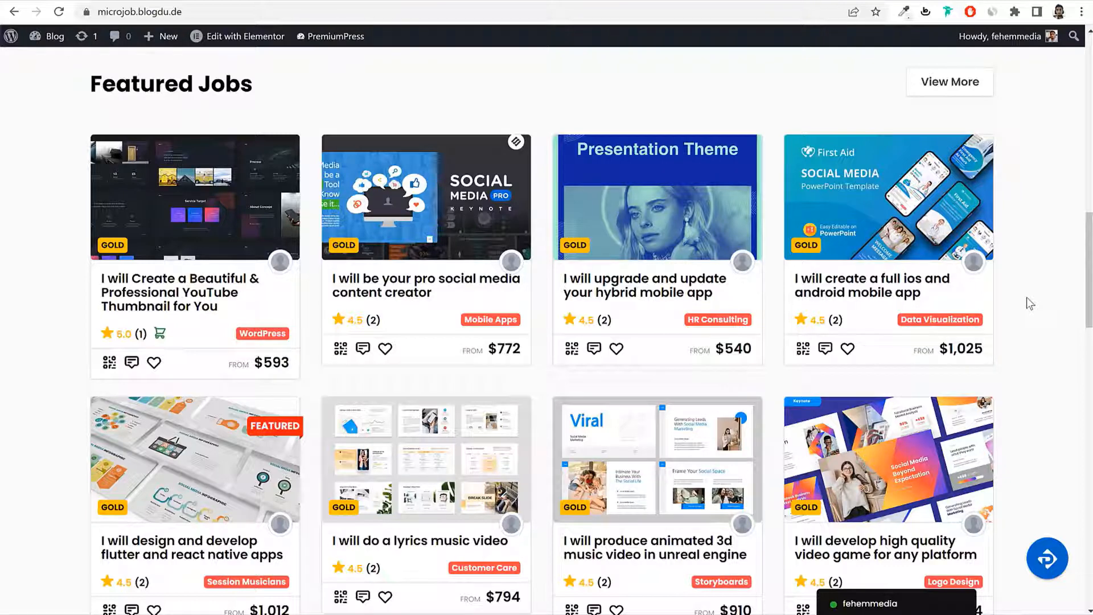
scroll(1028, 370, down, 3)
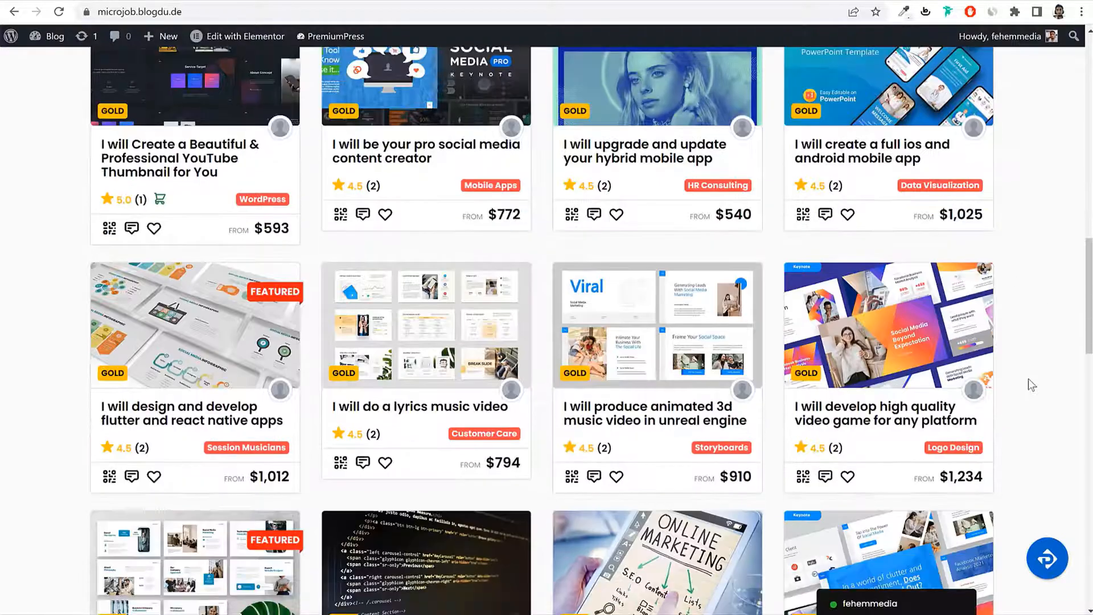
scroll(1028, 378, down, 2)
scroll(1028, 378, up, 6)
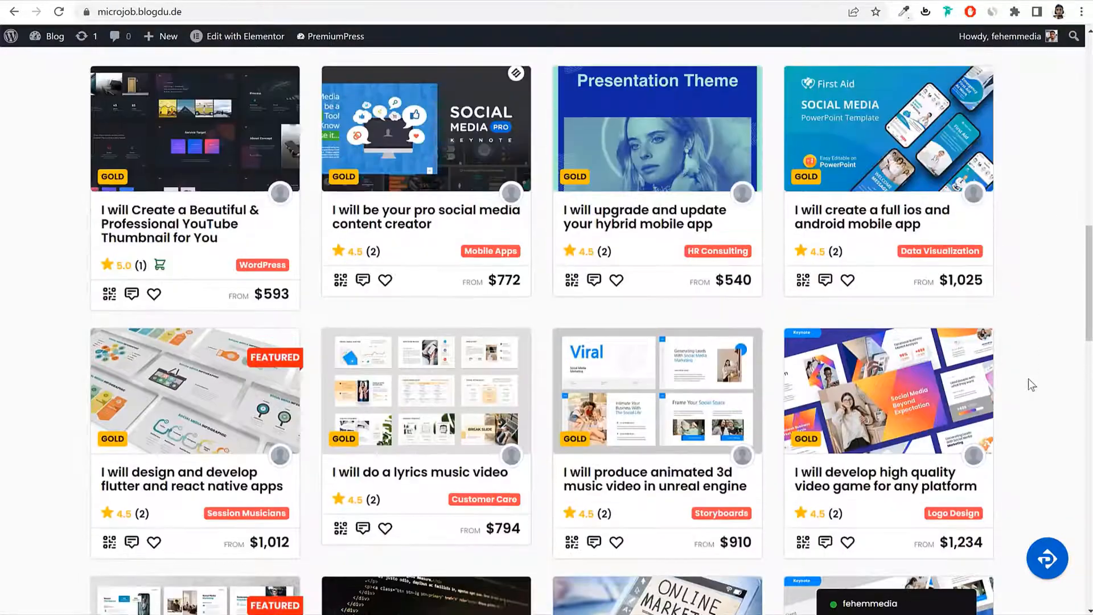
scroll(1028, 385, down, 1)
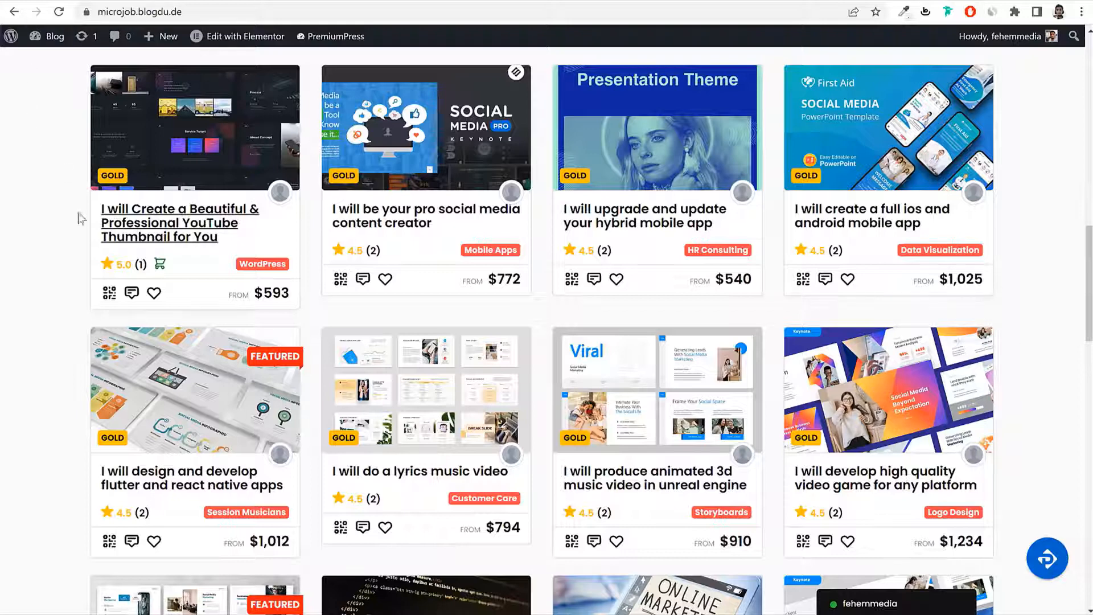
Step: Highlight the YouTube Thumbnail and Professional Website job titles in the listings
drag(102, 209, 254, 241)
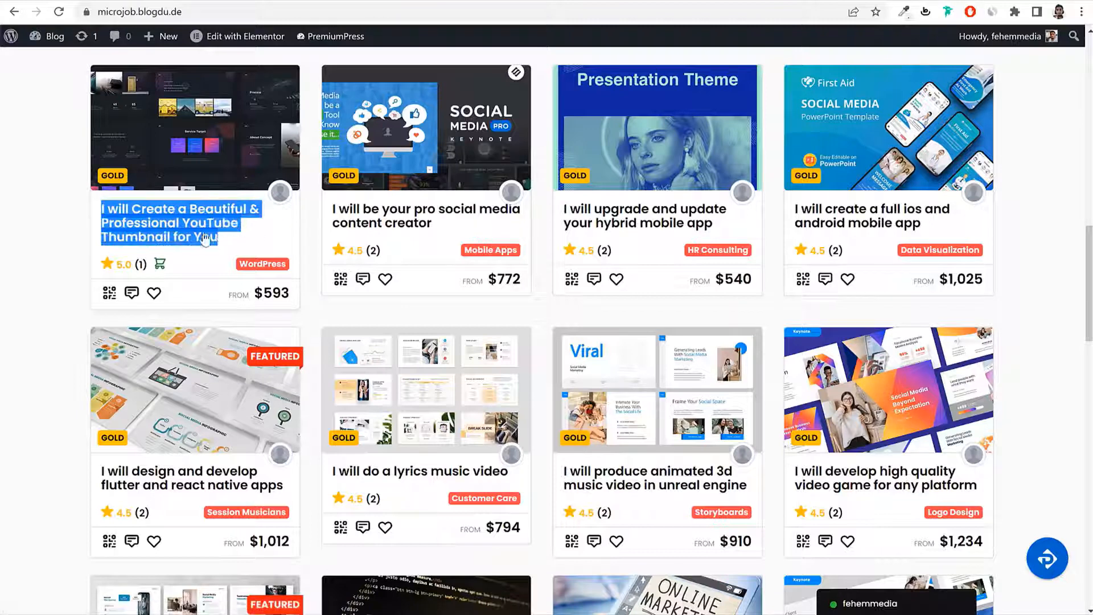
click(257, 243)
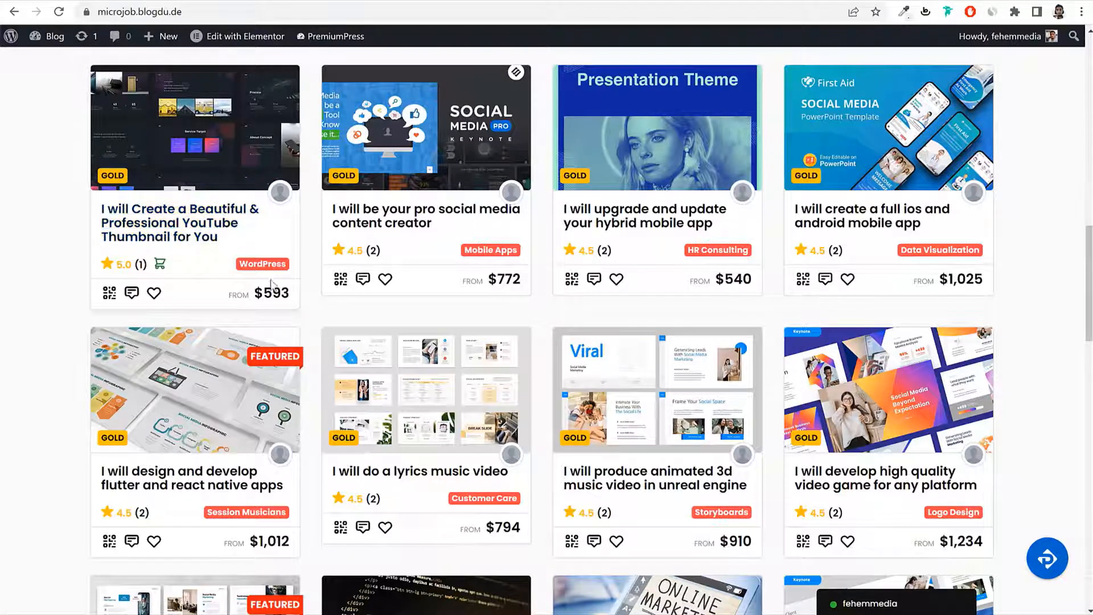
scroll(1028, 334, down, 7)
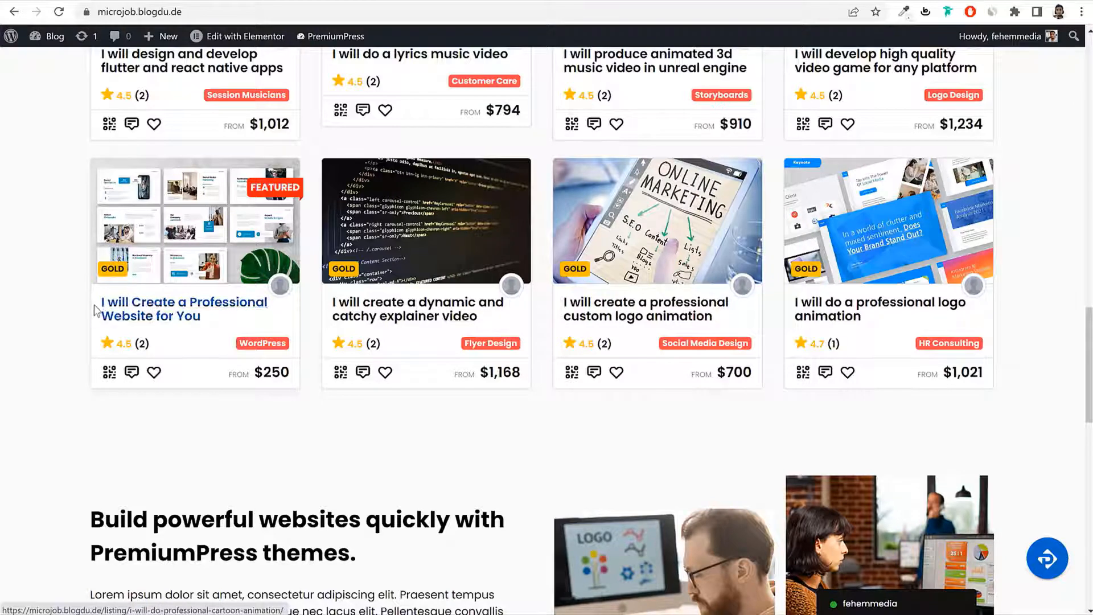
drag(97, 304, 238, 324)
click(228, 318)
Step: Open the 'I will Create a Professional Website for You' listing, page through its gallery, and review its packages
click(170, 317)
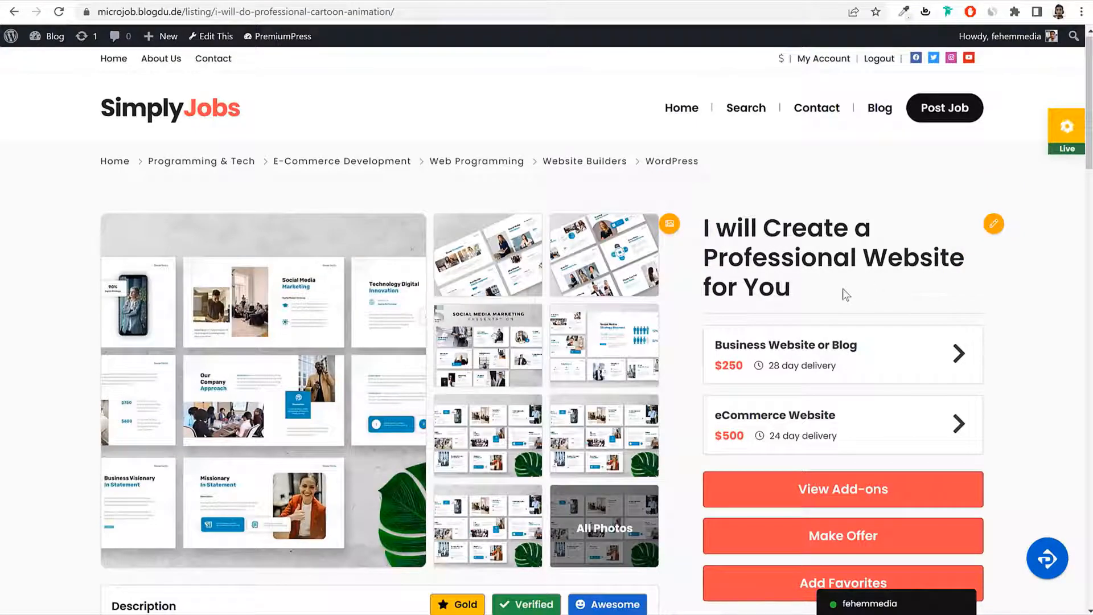
drag(792, 288, 783, 257)
click(784, 258)
click(262, 335)
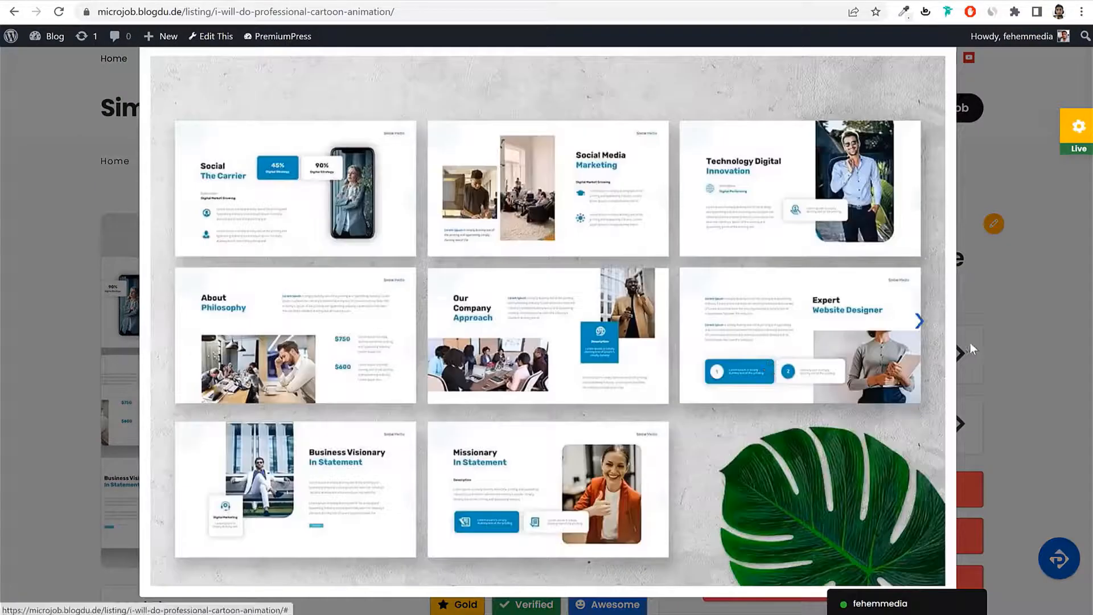
click(920, 320)
click(920, 323)
click(920, 322)
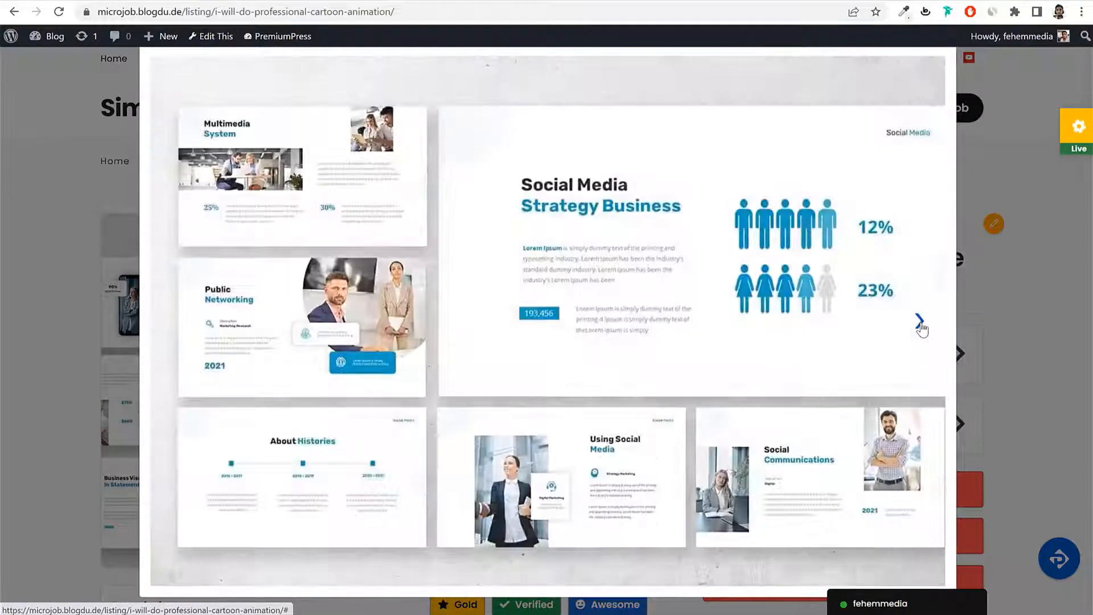
click(919, 320)
click(1036, 311)
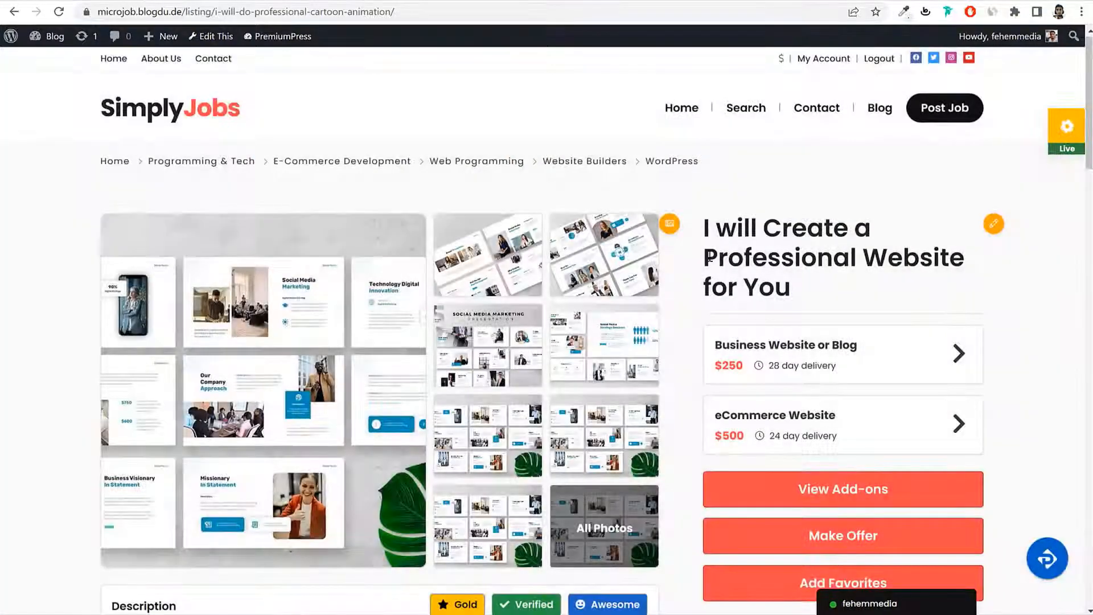
mouse_move(751, 357)
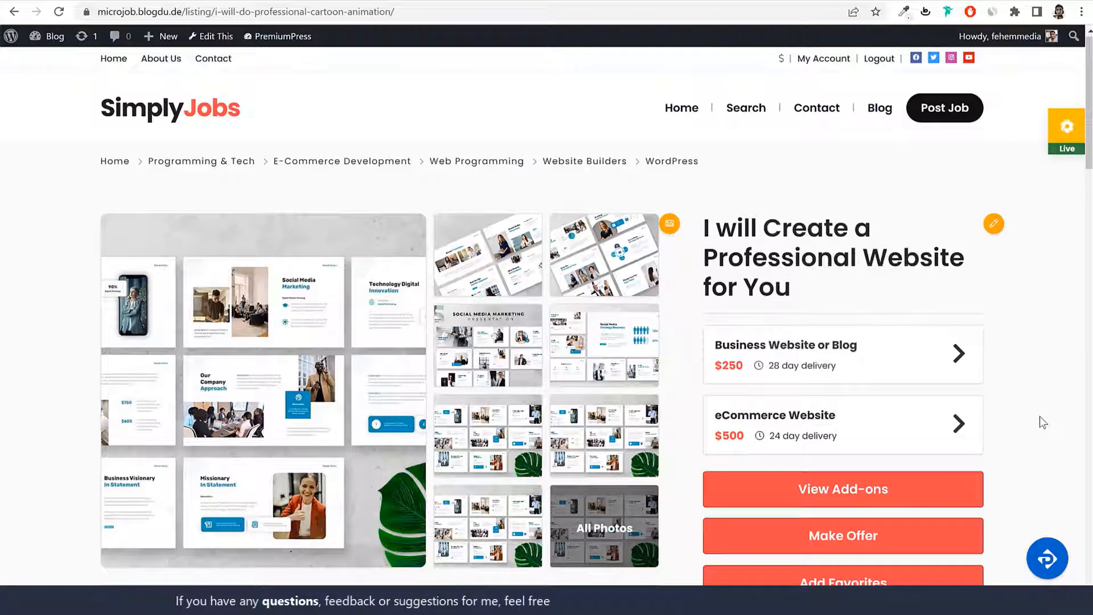
mouse_move(800, 428)
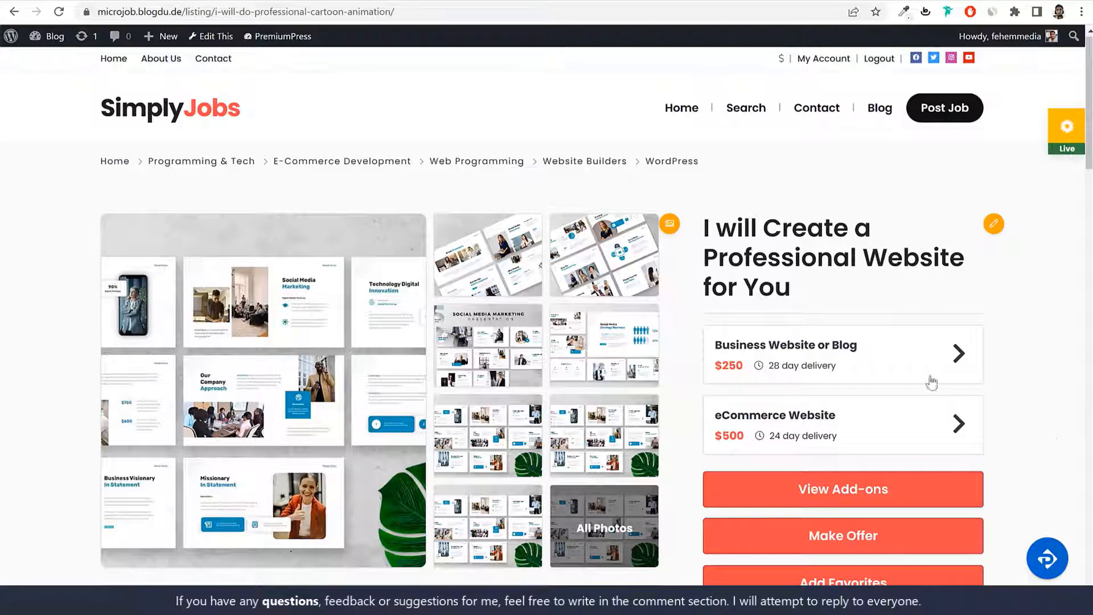
mouse_move(794, 379)
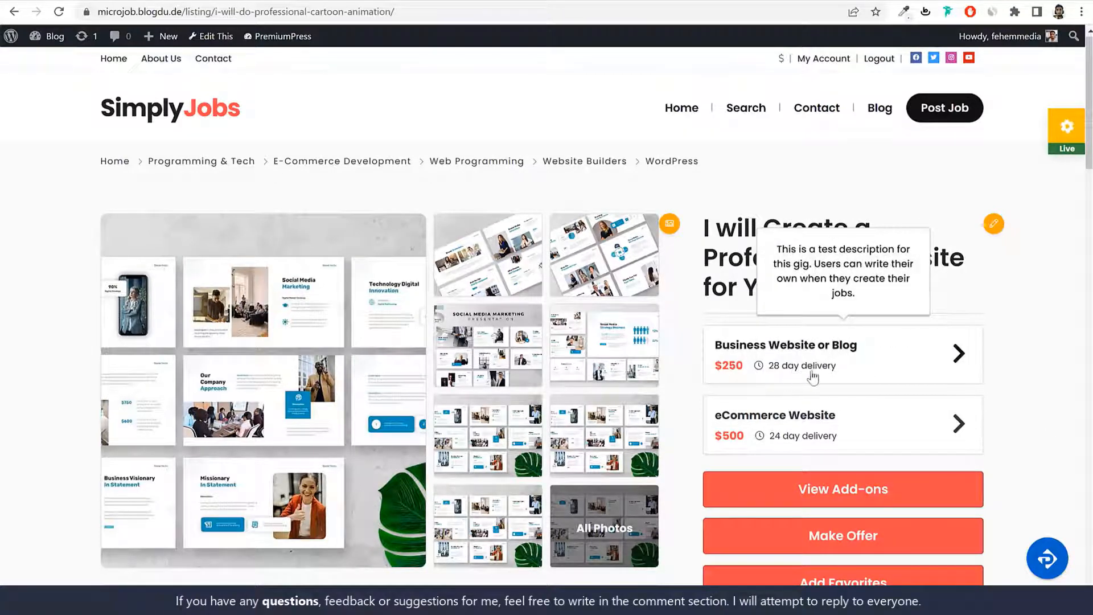
mouse_move(796, 451)
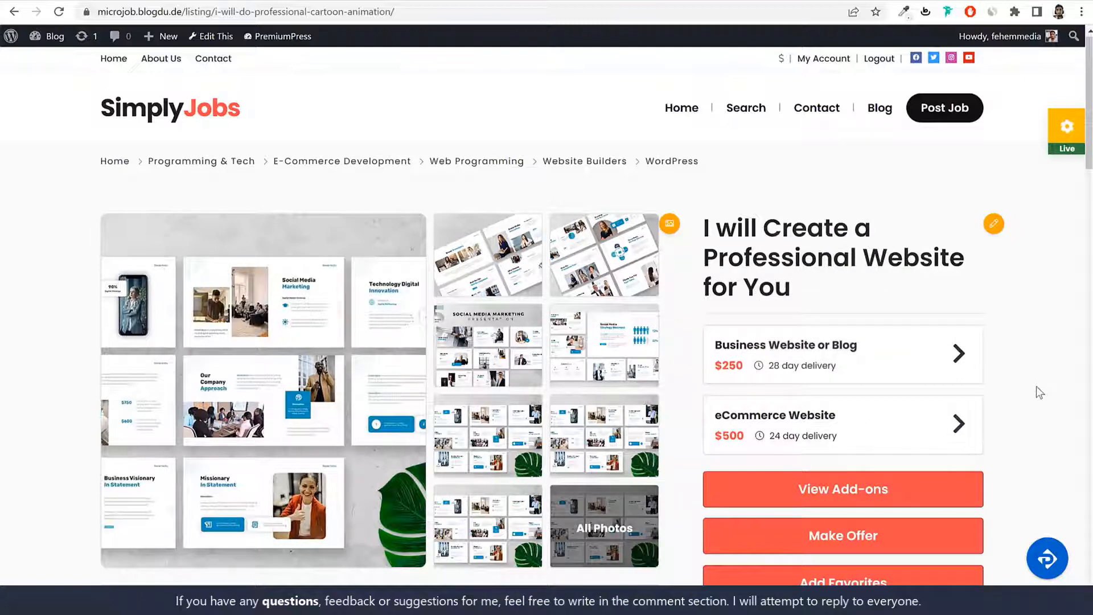
Step: Add the $50 SEO for Website extra, raising the package prices to $300 and $550
scroll(1019, 399, down, 1)
click(854, 419)
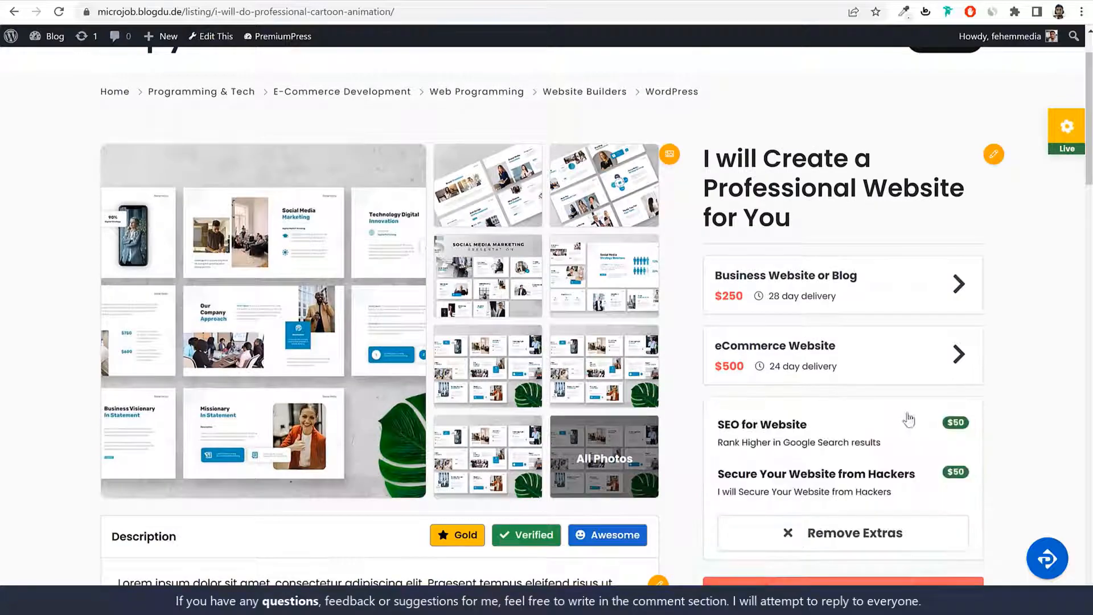
scroll(1020, 408, down, 1)
mouse_move(743, 288)
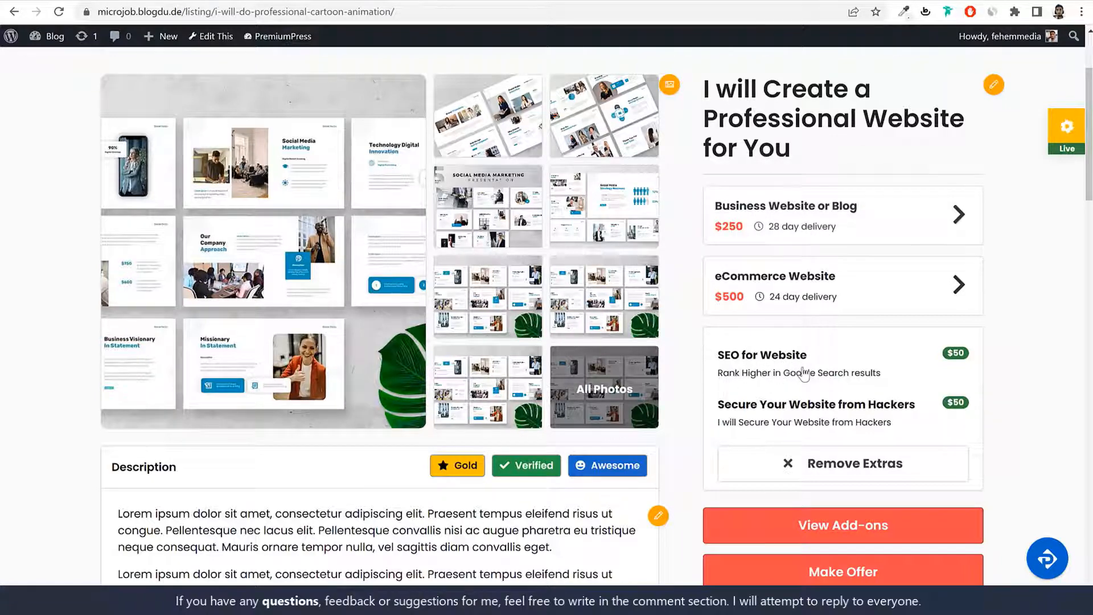
click(784, 371)
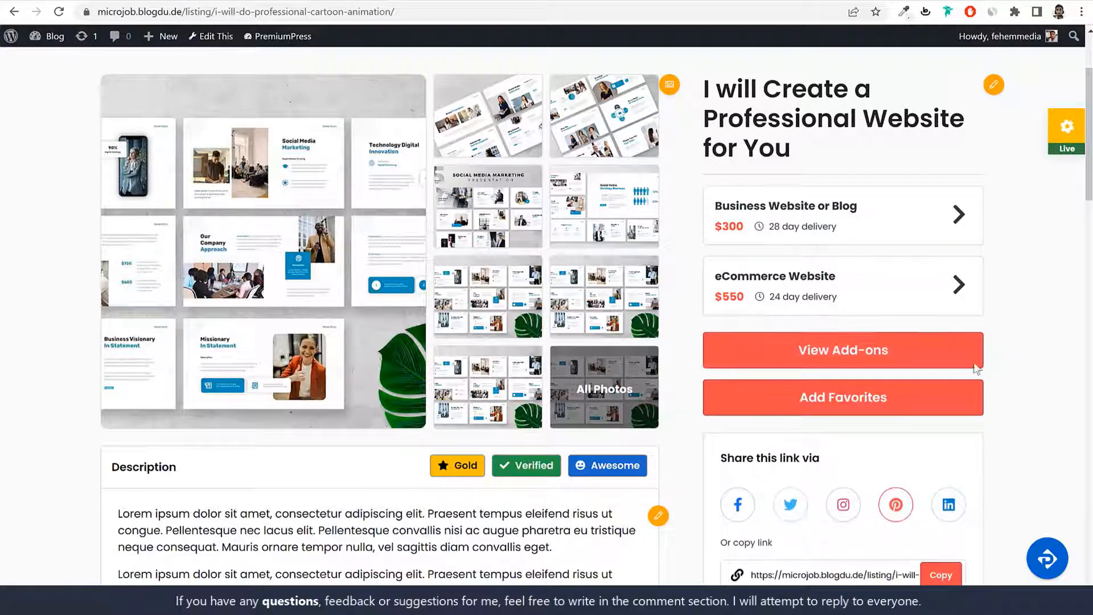
click(919, 365)
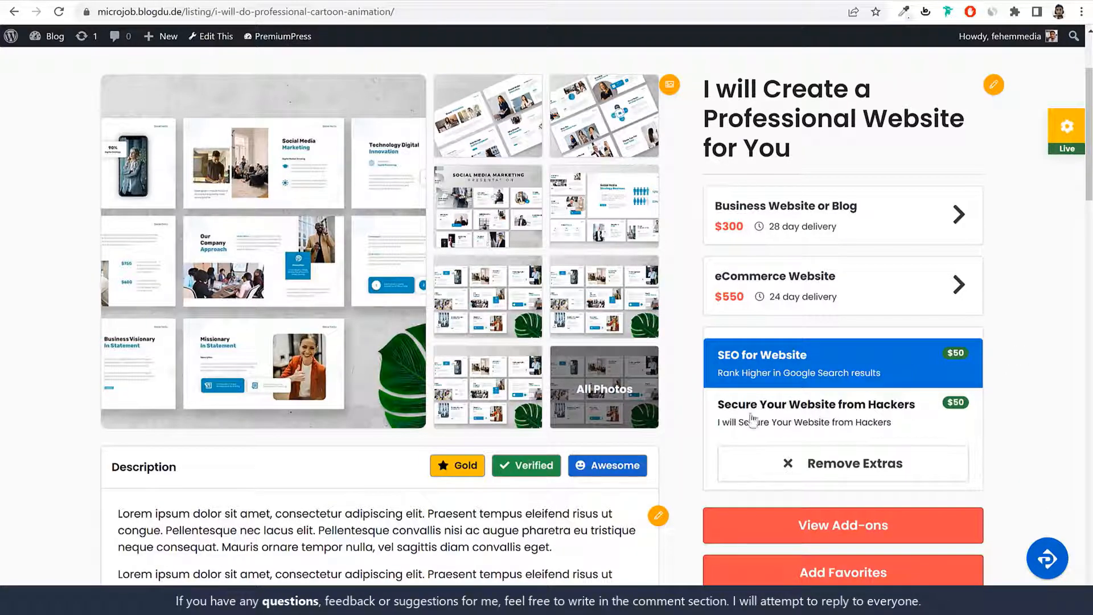
click(809, 417)
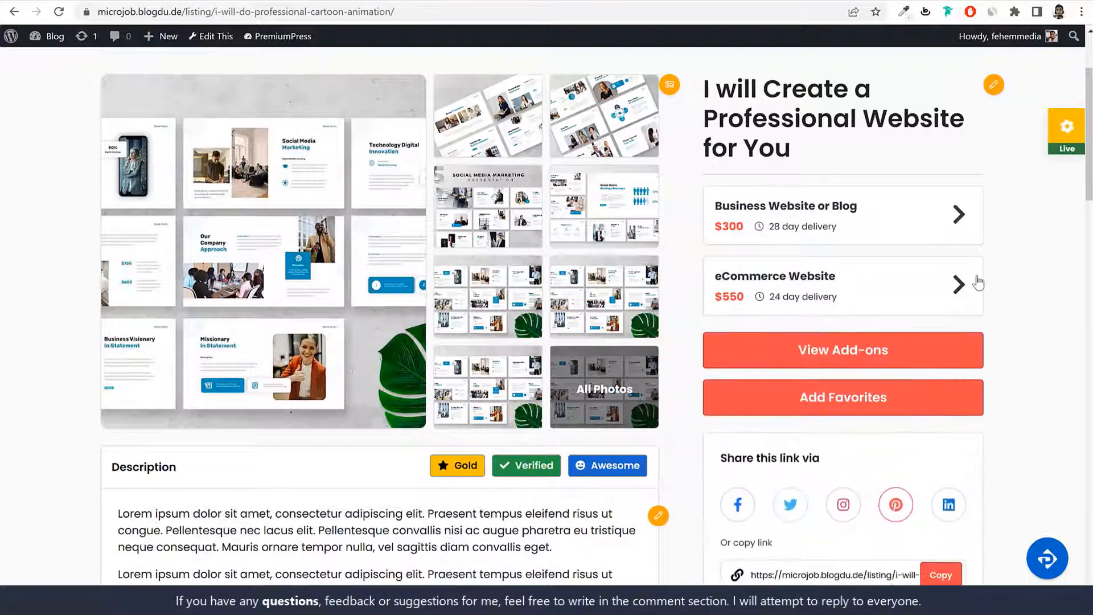
mouse_move(804, 213)
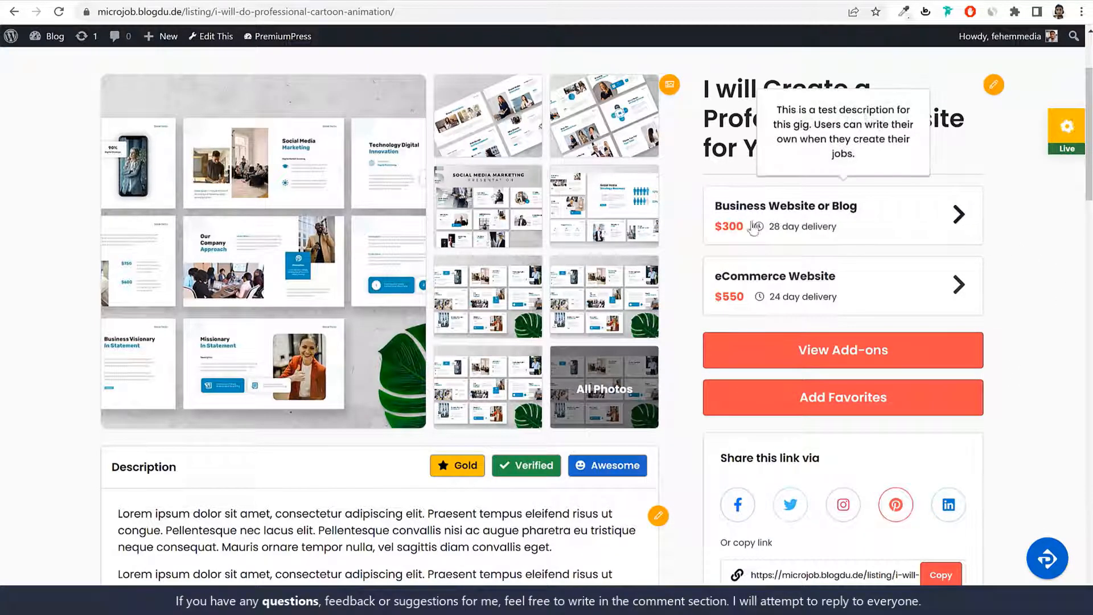
Step: Order the Business Website or Blog package and highlight the $300 price in the payment window
click(803, 214)
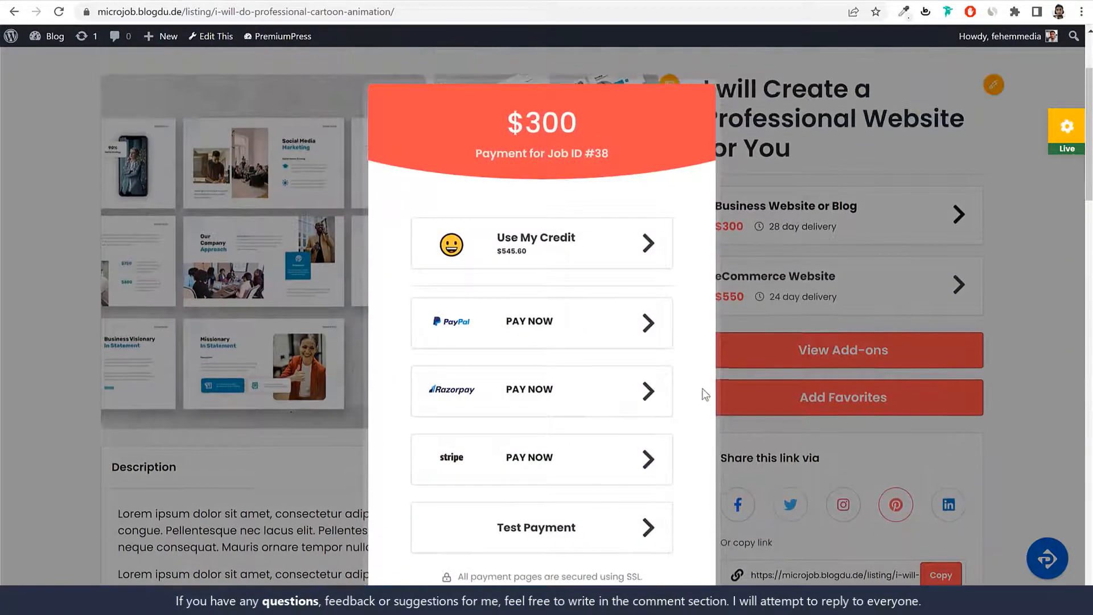
drag(588, 123, 531, 123)
click(547, 125)
click(1042, 313)
scroll(1036, 329, up, 3)
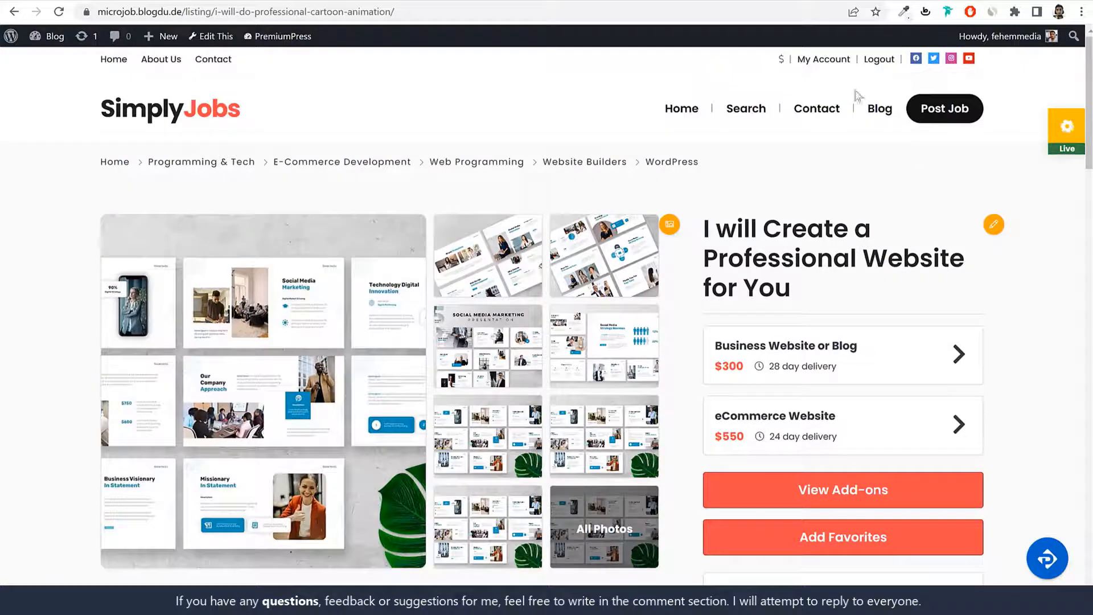
click(829, 61)
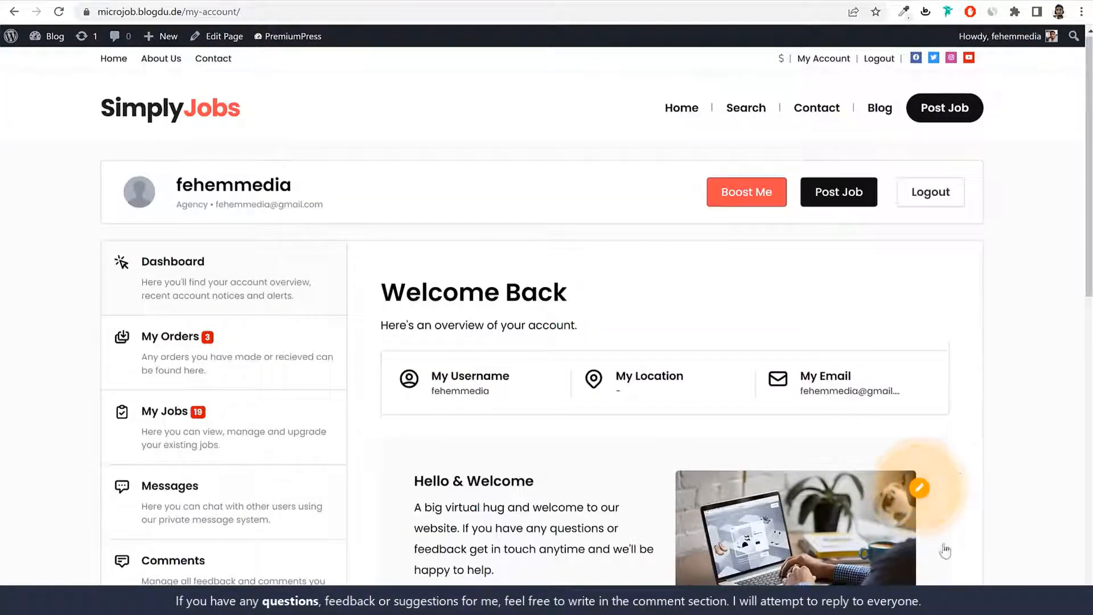
click(263, 362)
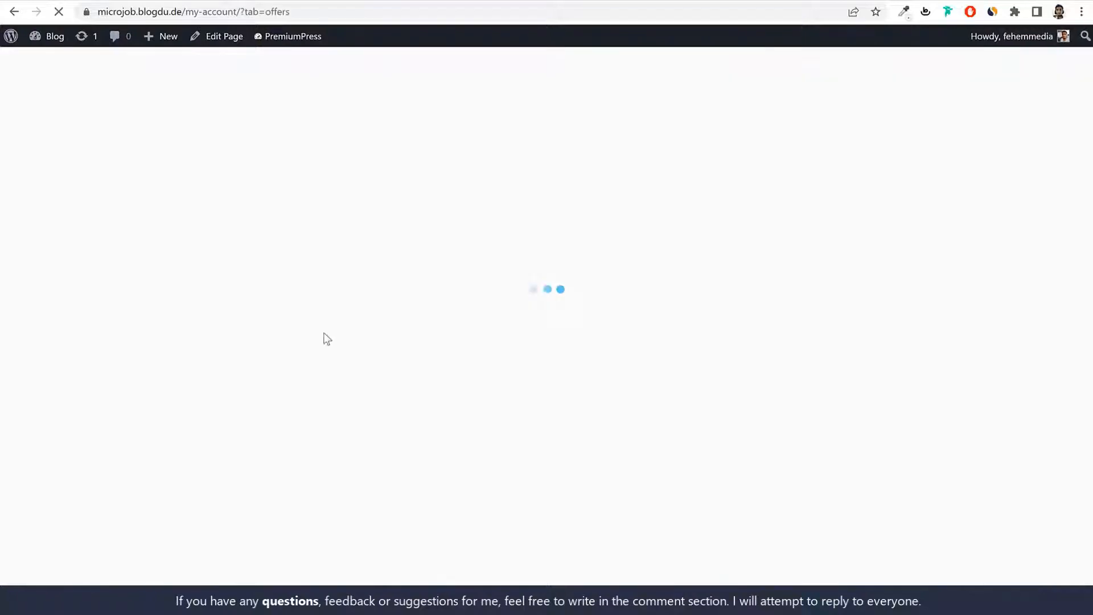
scroll(911, 356, down, 1)
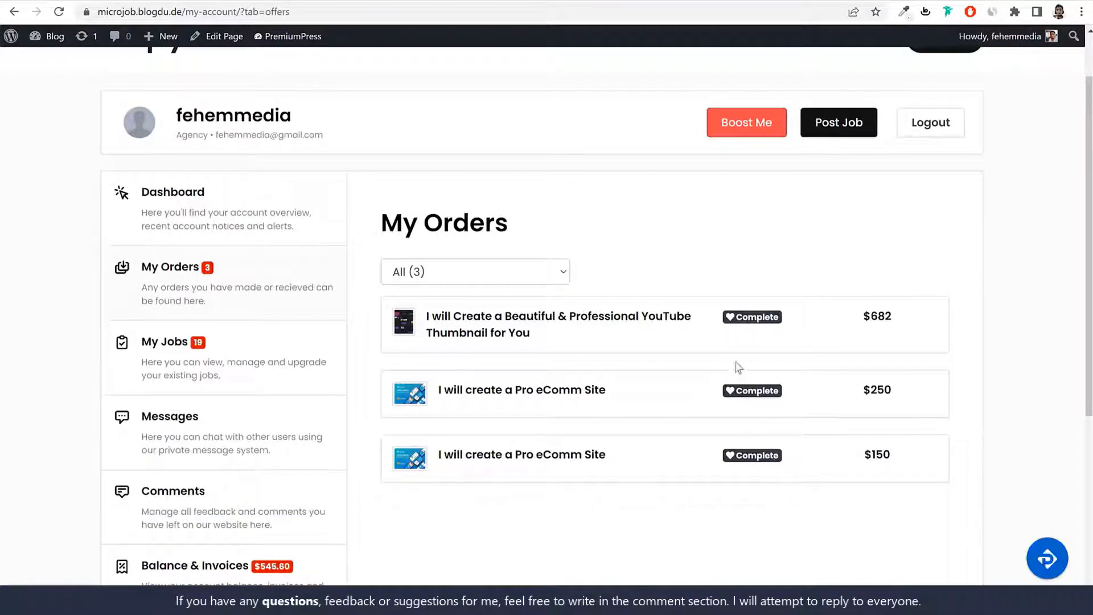
click(563, 326)
scroll(626, 358, down, 5)
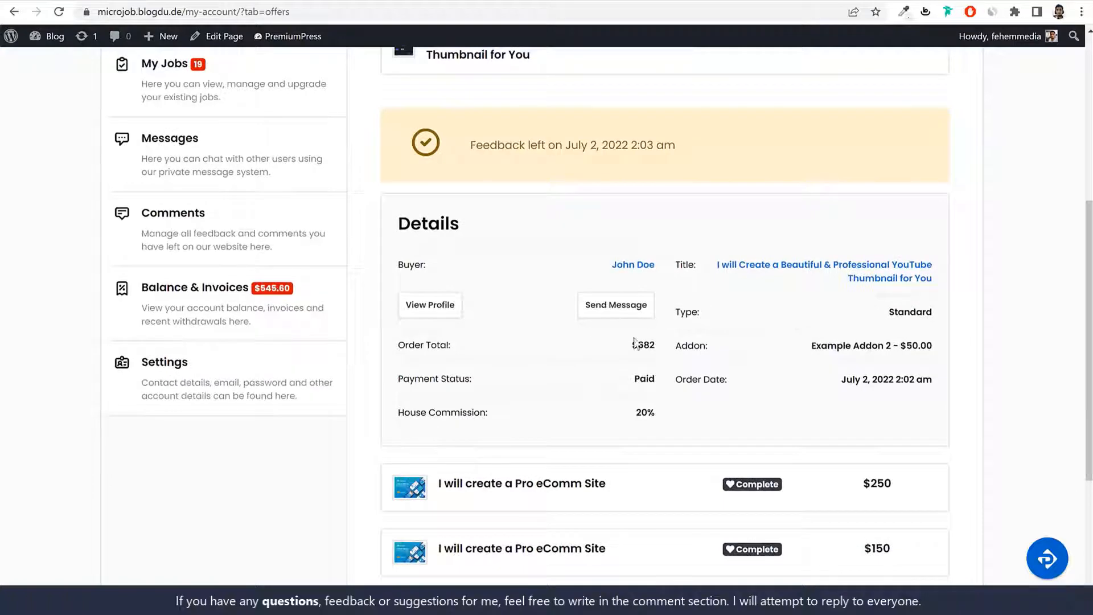
drag(465, 138, 706, 149)
click(708, 148)
click(621, 319)
drag(397, 146, 601, 145)
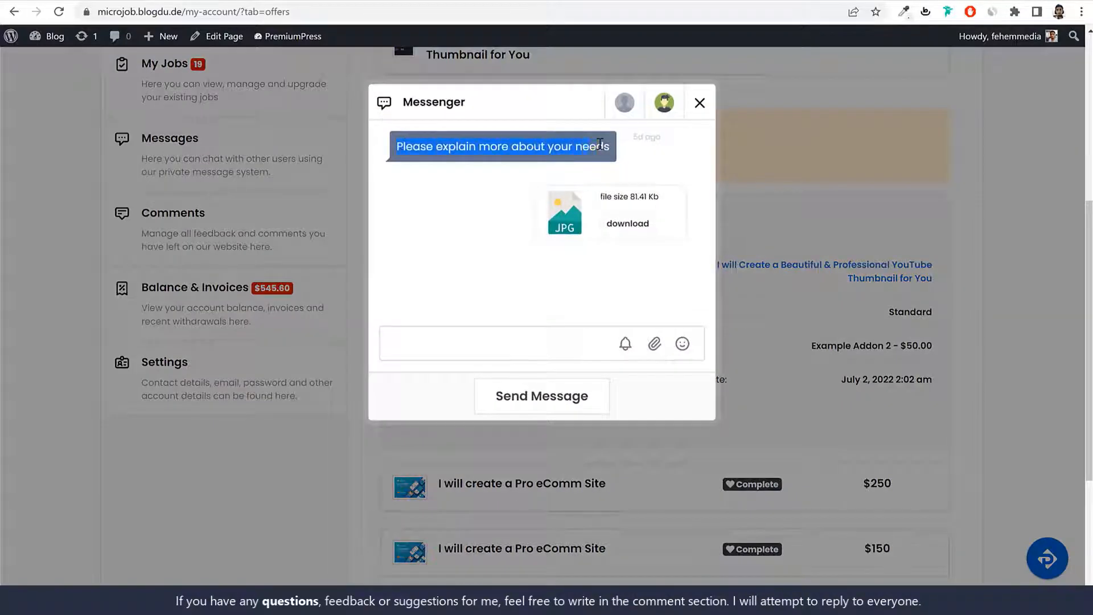
click(628, 145)
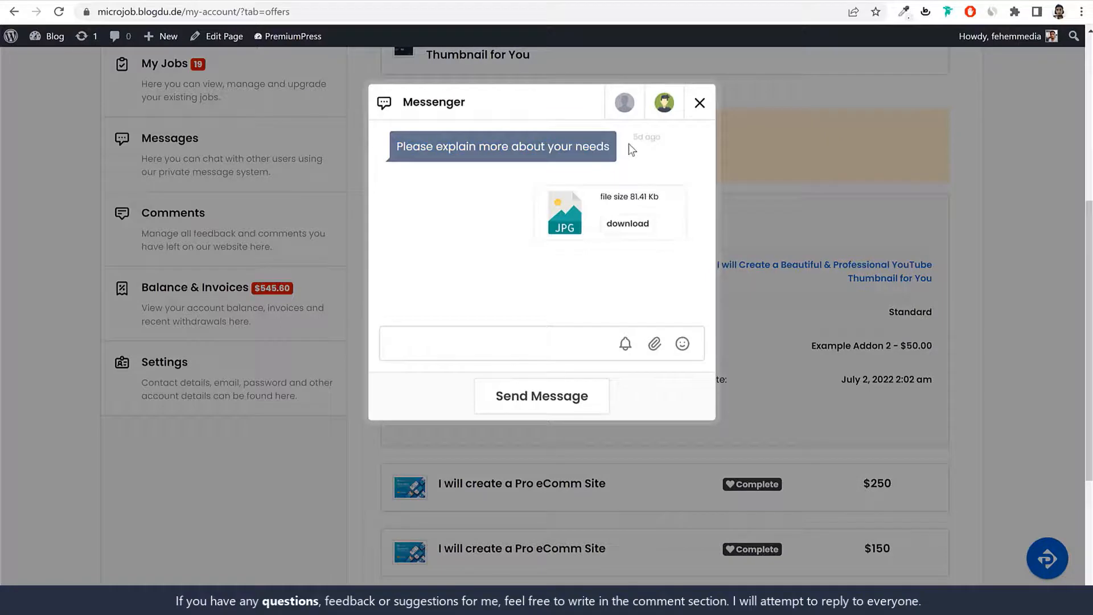
click(493, 342)
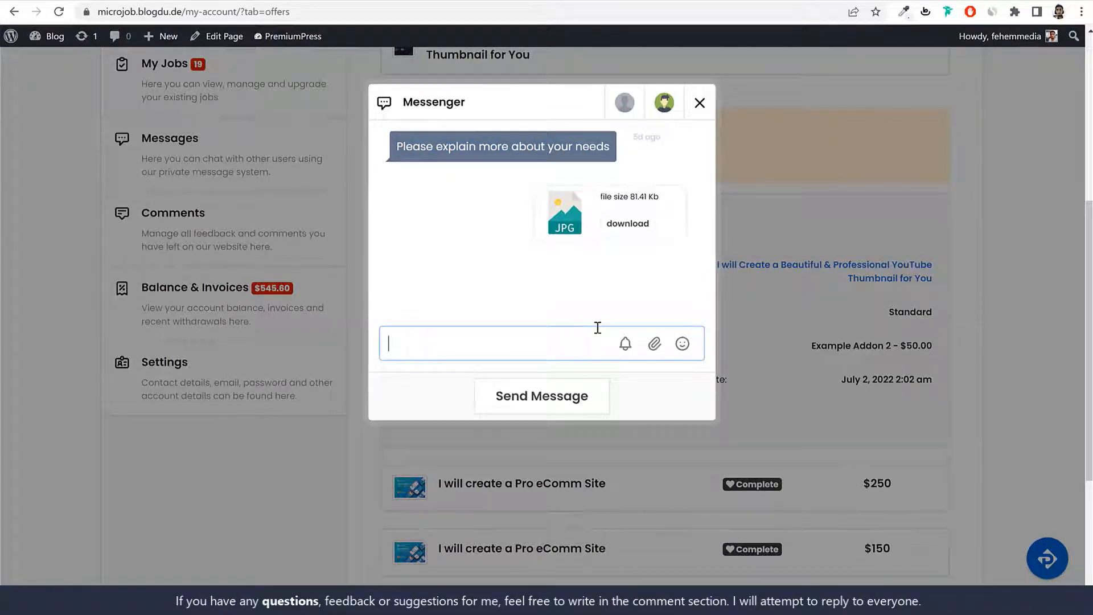
click(661, 352)
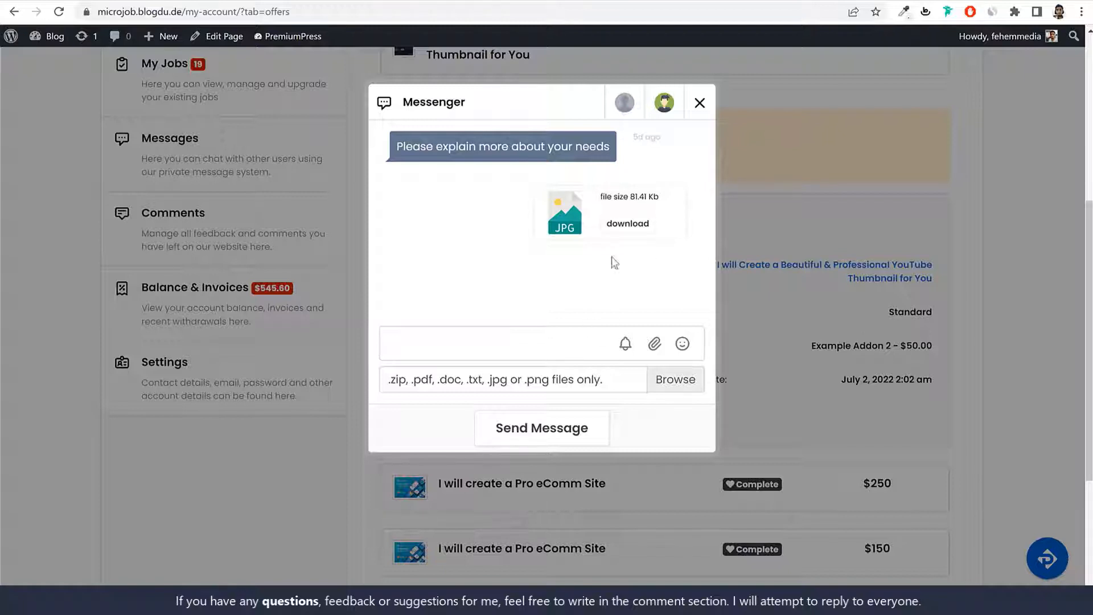
double_click(608, 197)
drag(609, 197, 658, 198)
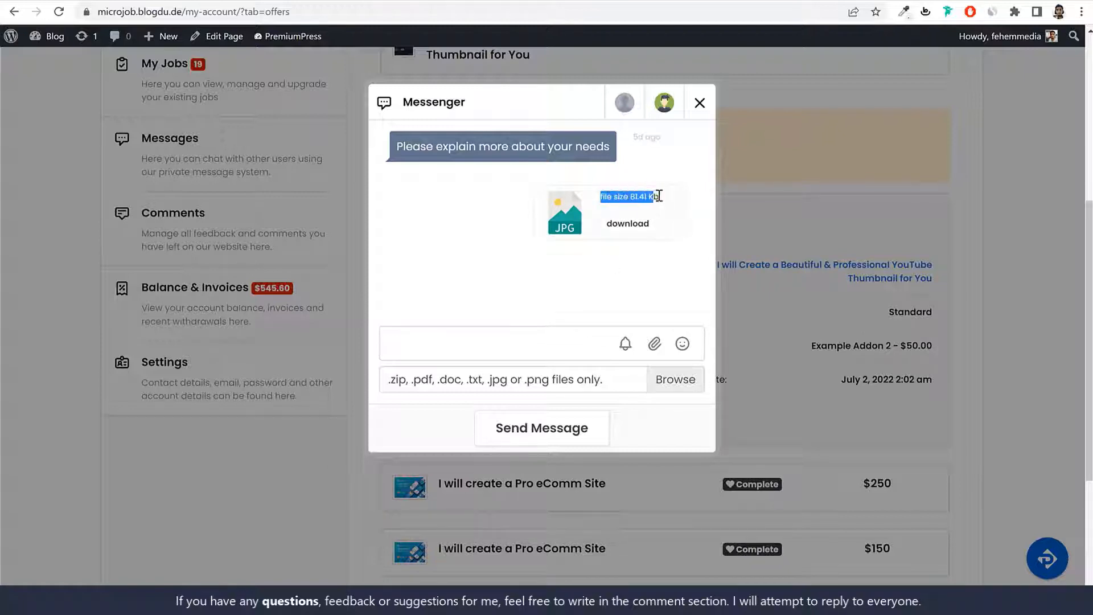
click(660, 201)
click(527, 339)
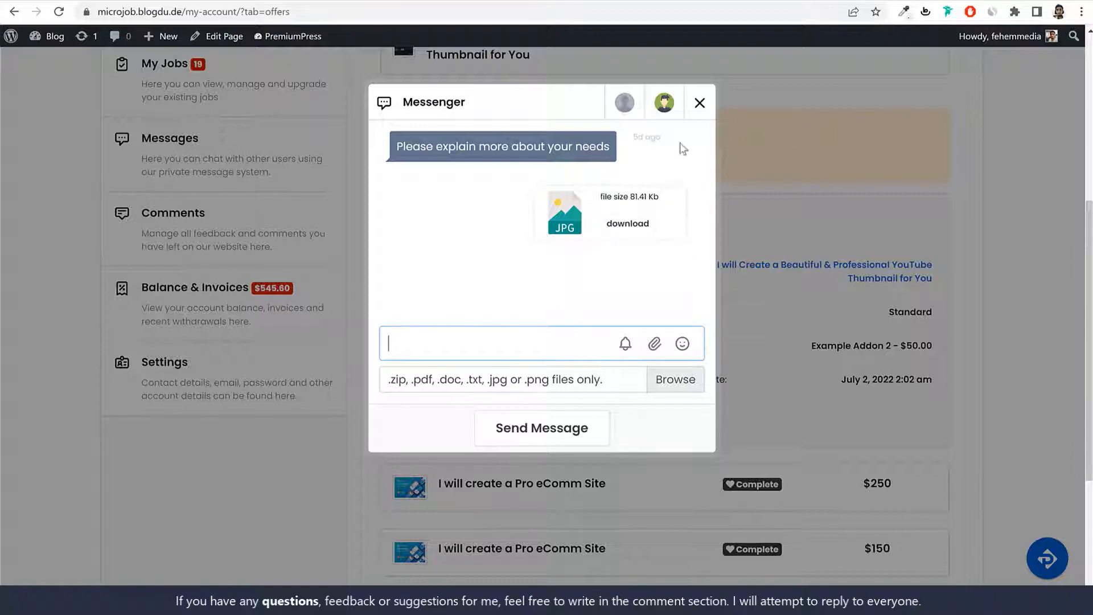
click(698, 104)
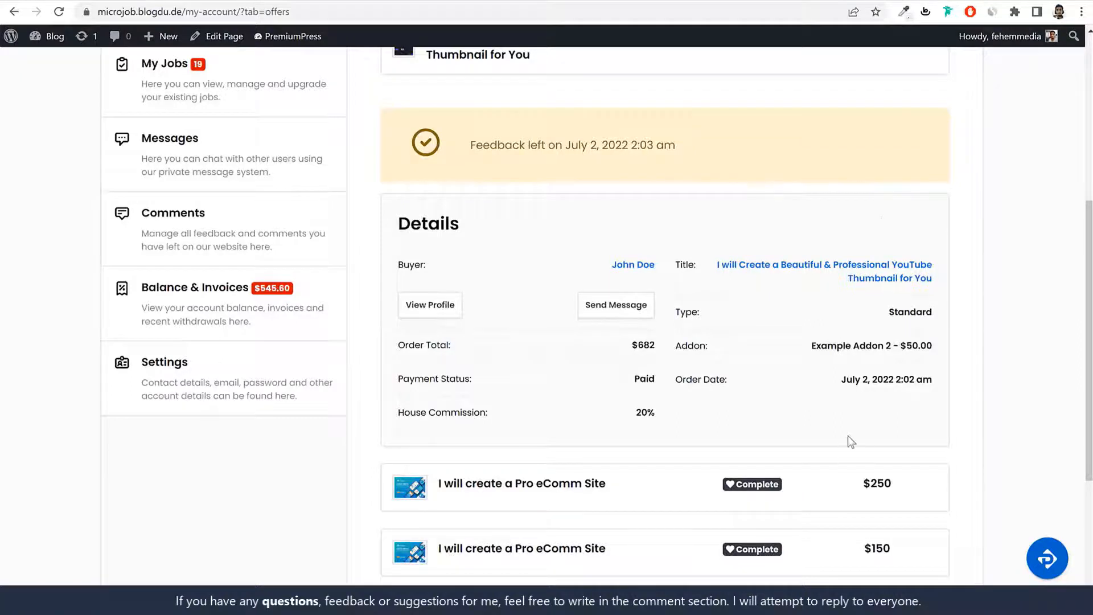
Step: Highlight the $682 order total and the 20% house commission in the order details
triple_click(646, 341)
click(656, 360)
drag(415, 414, 634, 414)
click(667, 421)
click(640, 416)
mouse_move(636, 415)
mouse_down()
mouse_move(661, 413)
mouse_move(636, 413)
mouse_up()
click(646, 410)
drag(667, 344, 637, 342)
click(643, 350)
drag(654, 414, 634, 412)
mouse_move(654, 348)
mouse_down()
mouse_move(671, 344)
mouse_move(639, 341)
mouse_up()
click(639, 340)
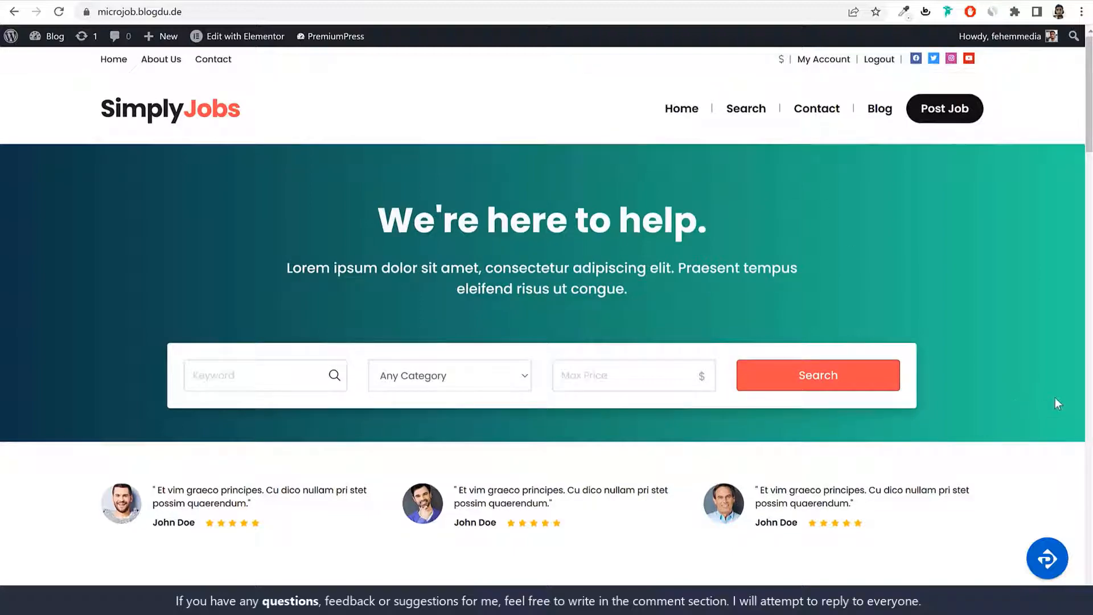
scroll(1055, 399, down, 8)
scroll(1057, 406, down, 15)
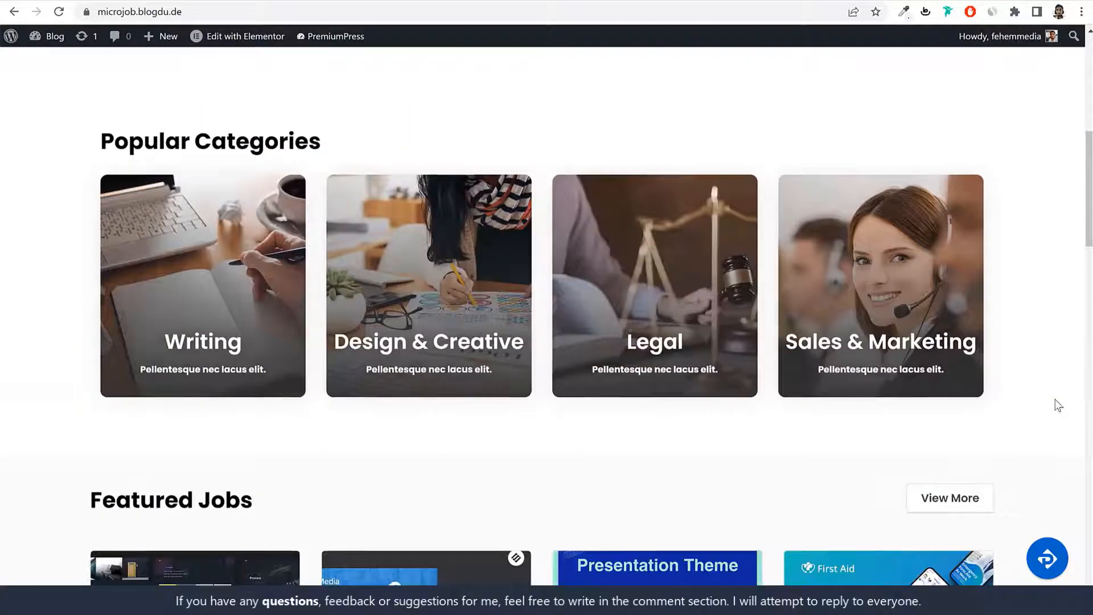
scroll(1057, 406, up, 20)
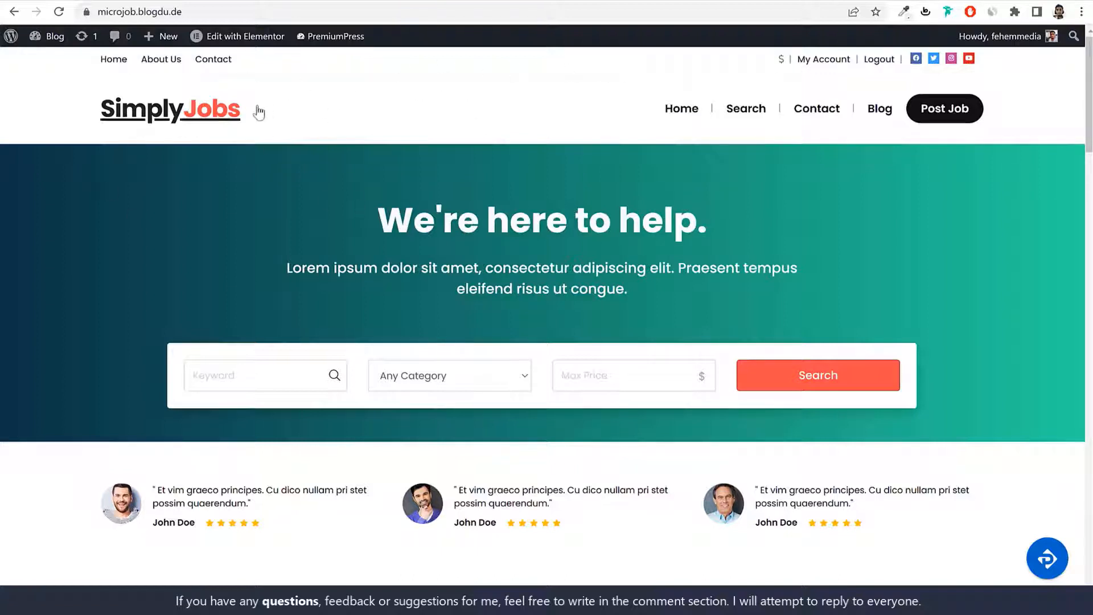
click(782, 61)
Step: Visit My Account, My Jobs and Messages, then return to the dashboard showing the $545.60 balance
click(824, 61)
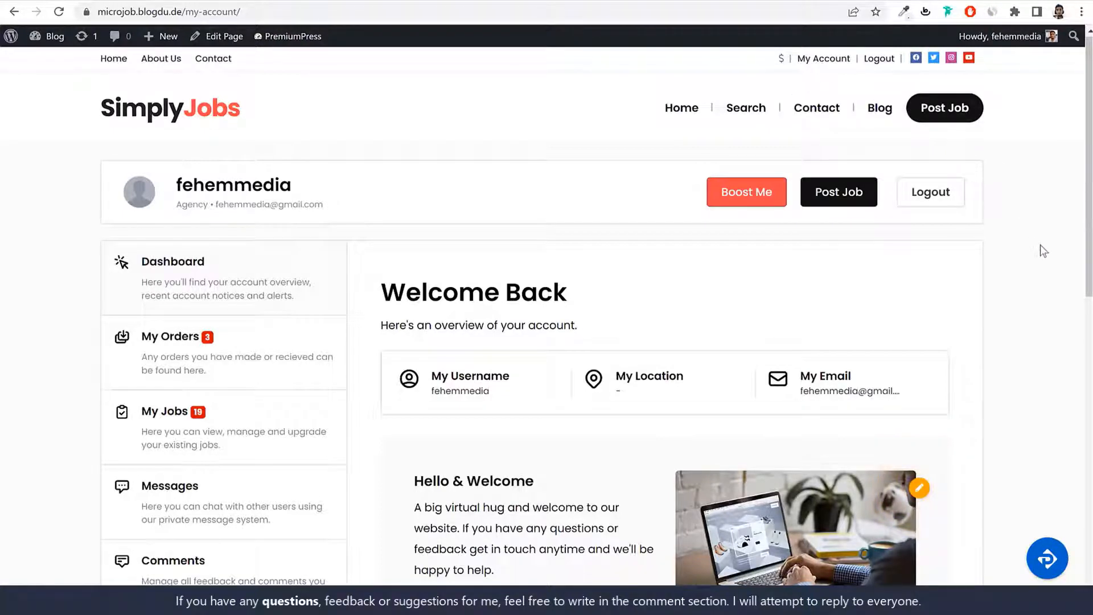
scroll(1036, 328, down, 2)
scroll(1033, 326, down, 5)
scroll(1032, 324, up, 4)
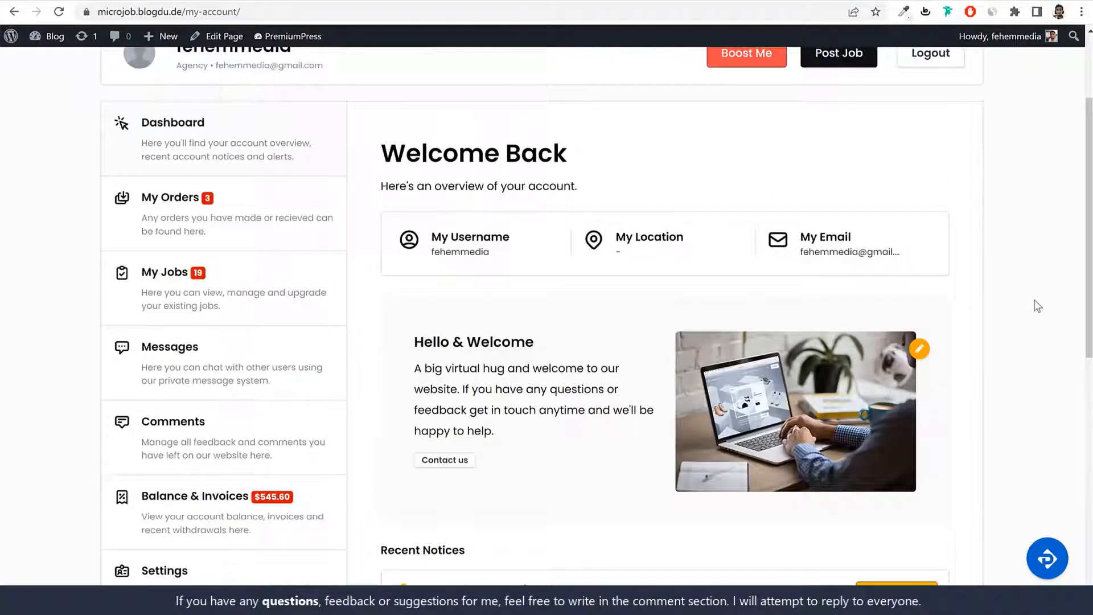
click(188, 289)
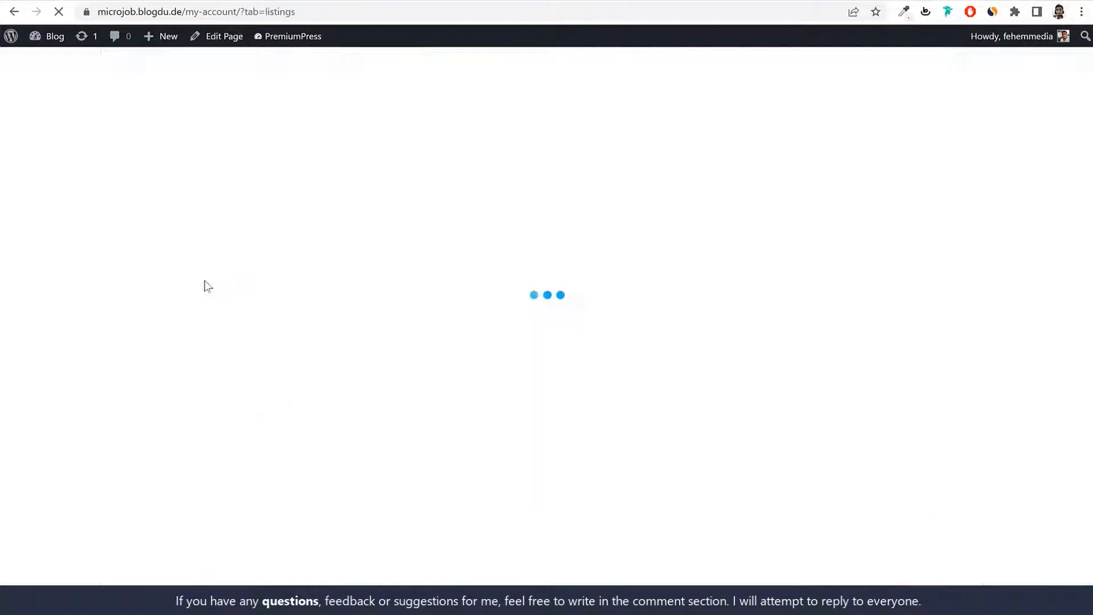
scroll(669, 320, down, 3)
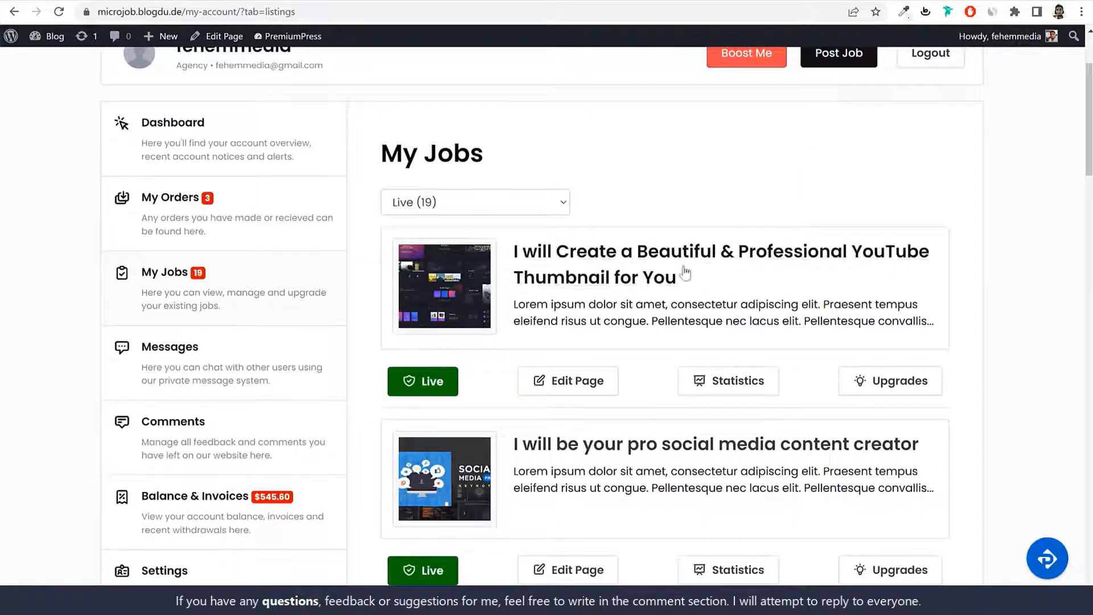
click(238, 377)
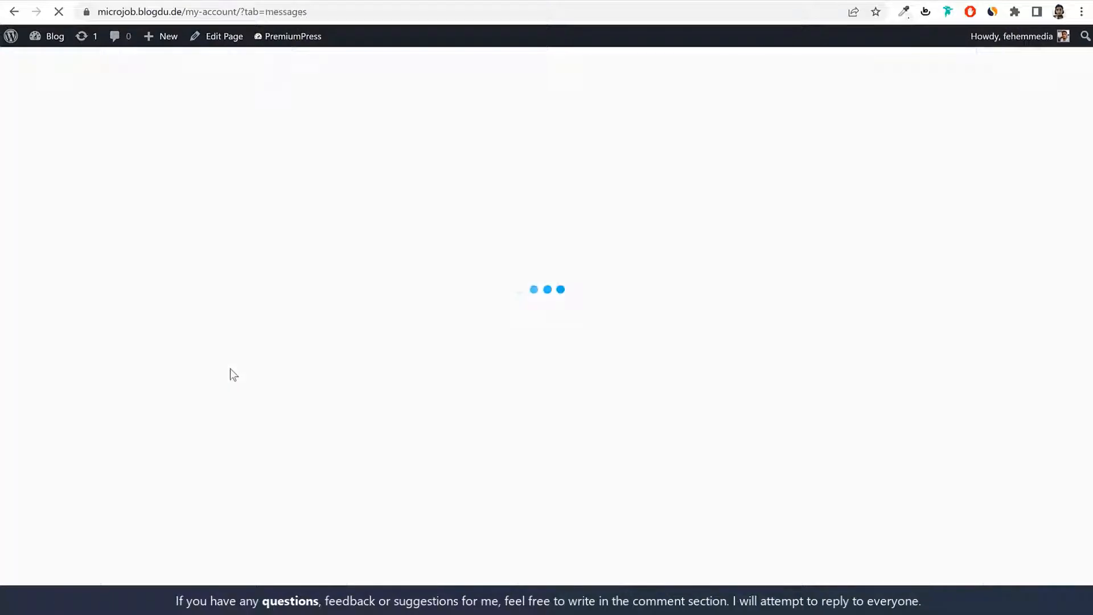
scroll(669, 355, down, 4)
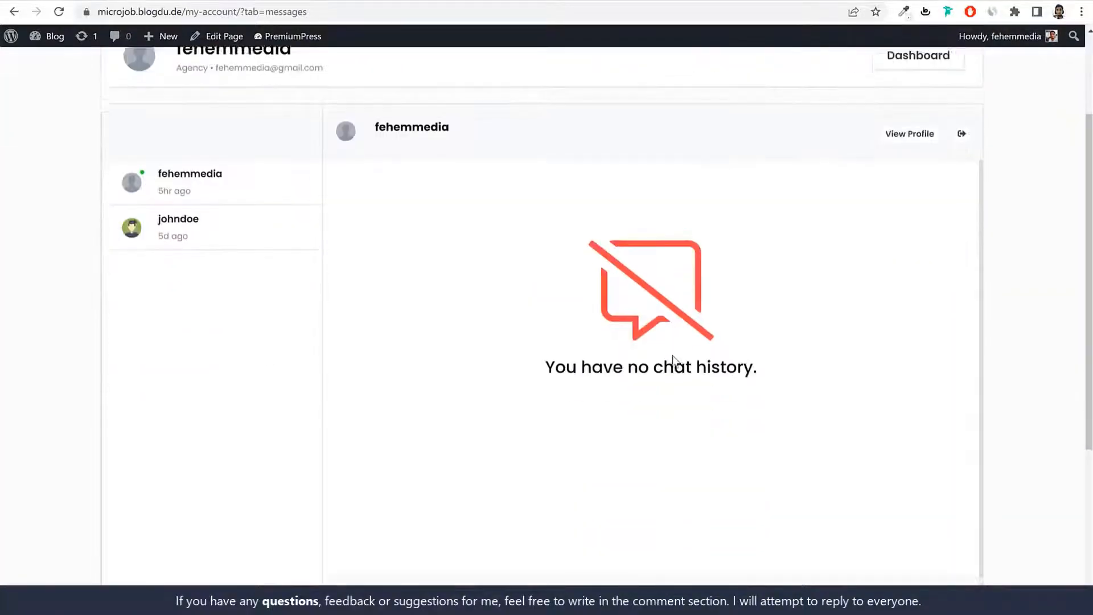
scroll(673, 361, up, 4)
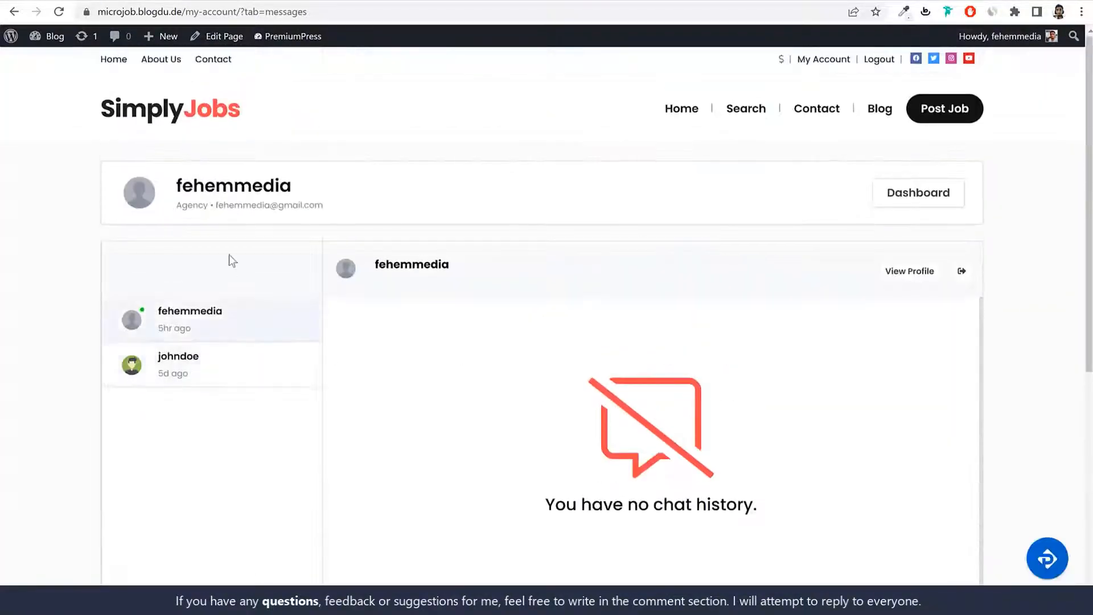
click(947, 196)
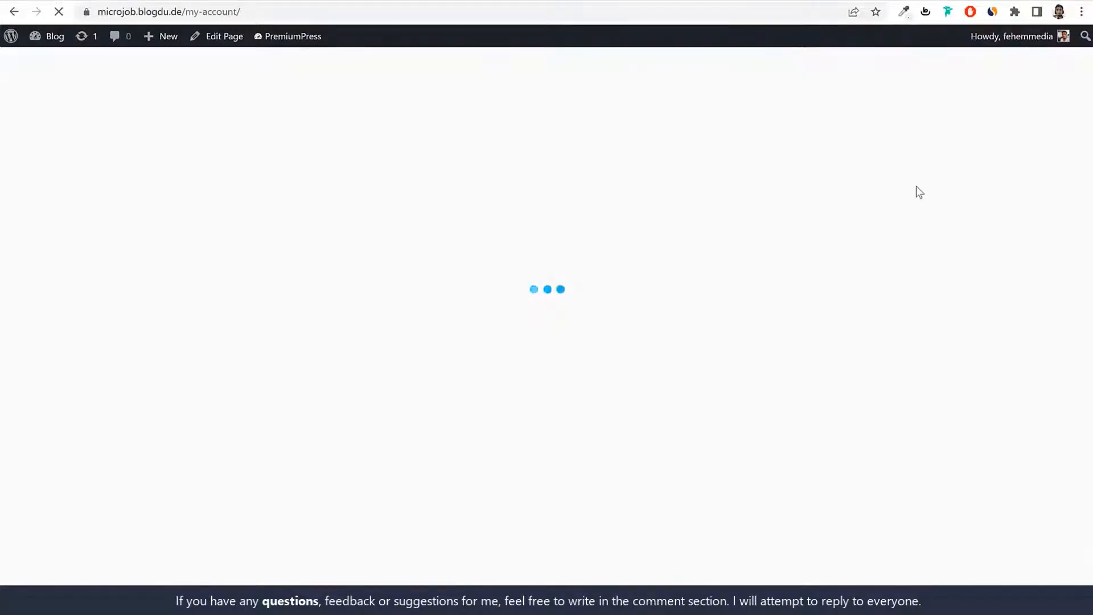
scroll(232, 378, down, 3)
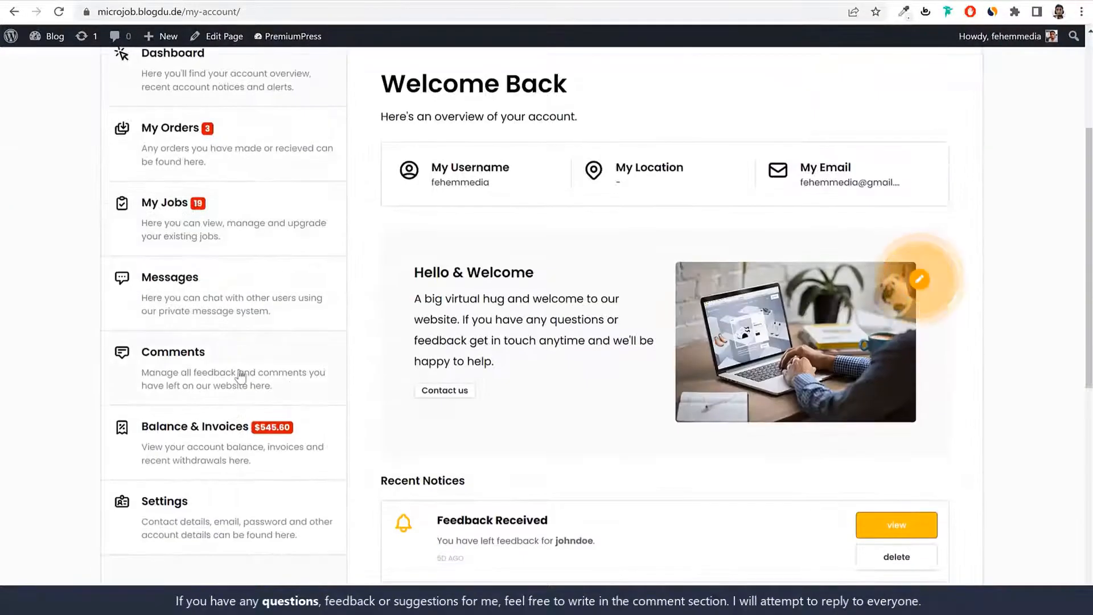
Step: Open Balance & Invoices and highlight the 545.60 account balance
click(239, 443)
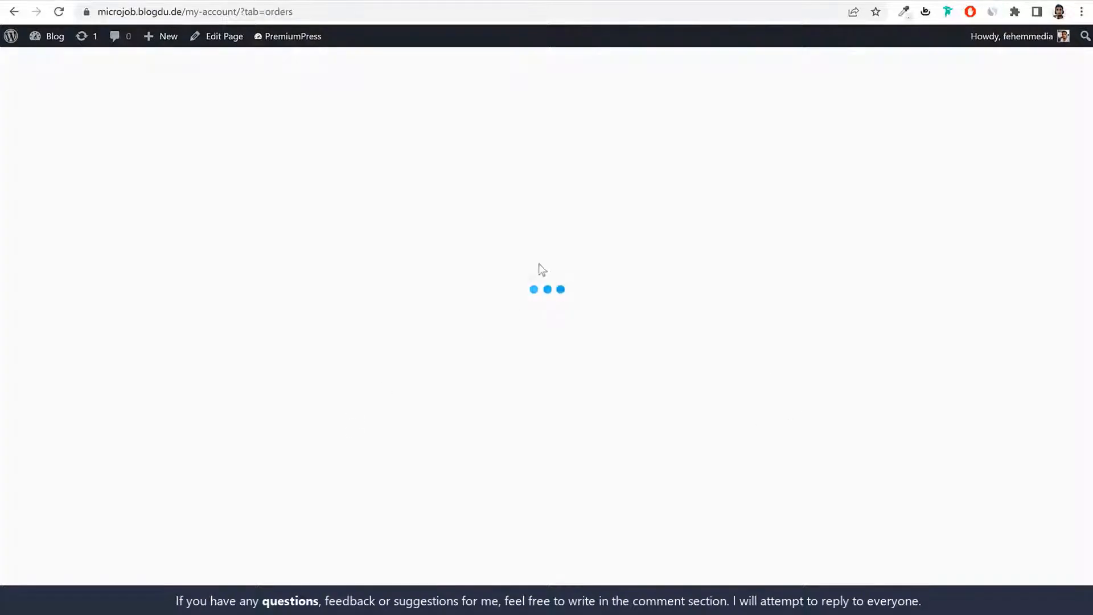
drag(528, 323, 557, 324)
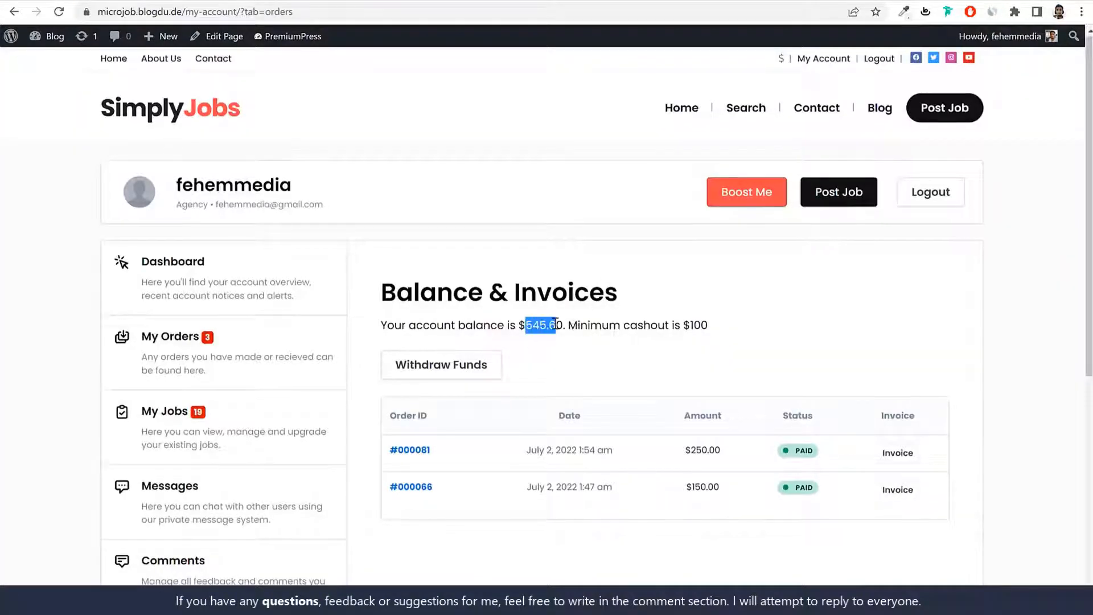
click(556, 324)
double_click(556, 325)
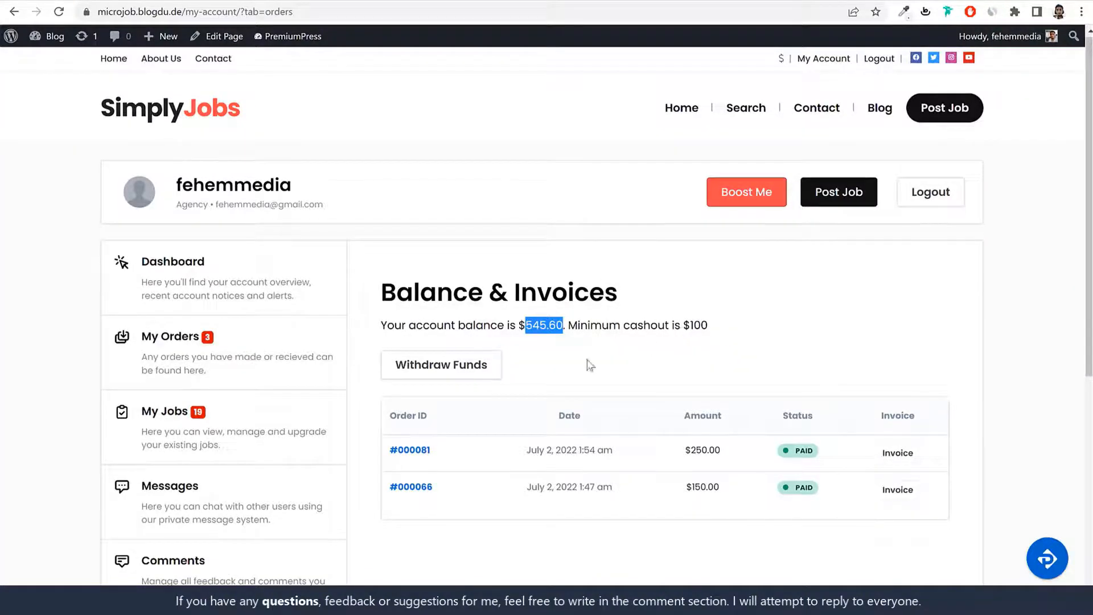
Step: Fill in a Bank Transfer withdrawal of 500 without submitting, then go back to Home
click(450, 375)
scroll(689, 359, down, 4)
click(534, 364)
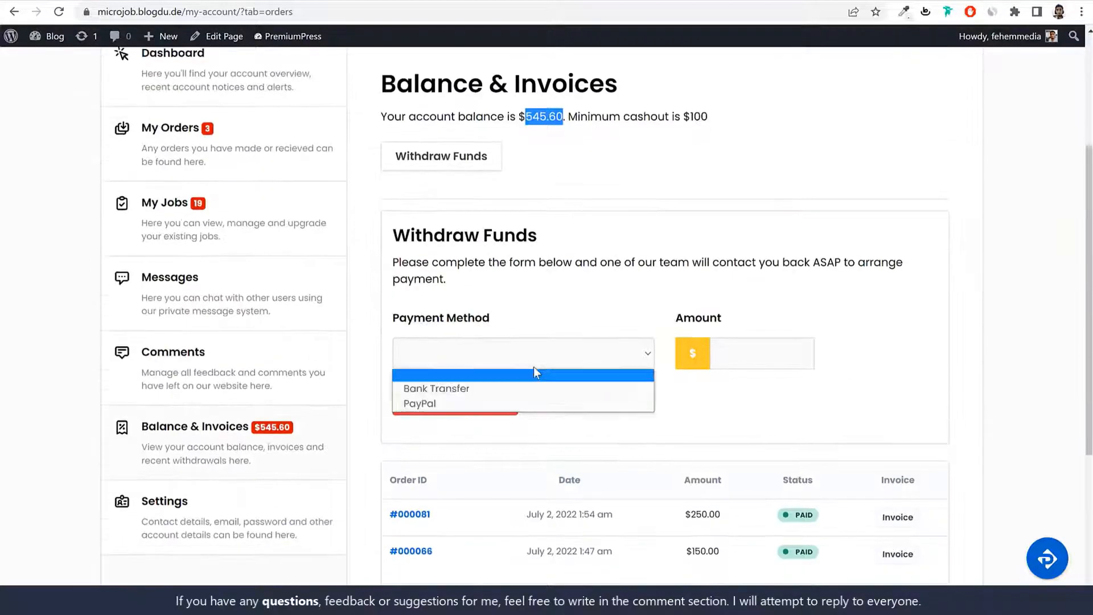
click(477, 387)
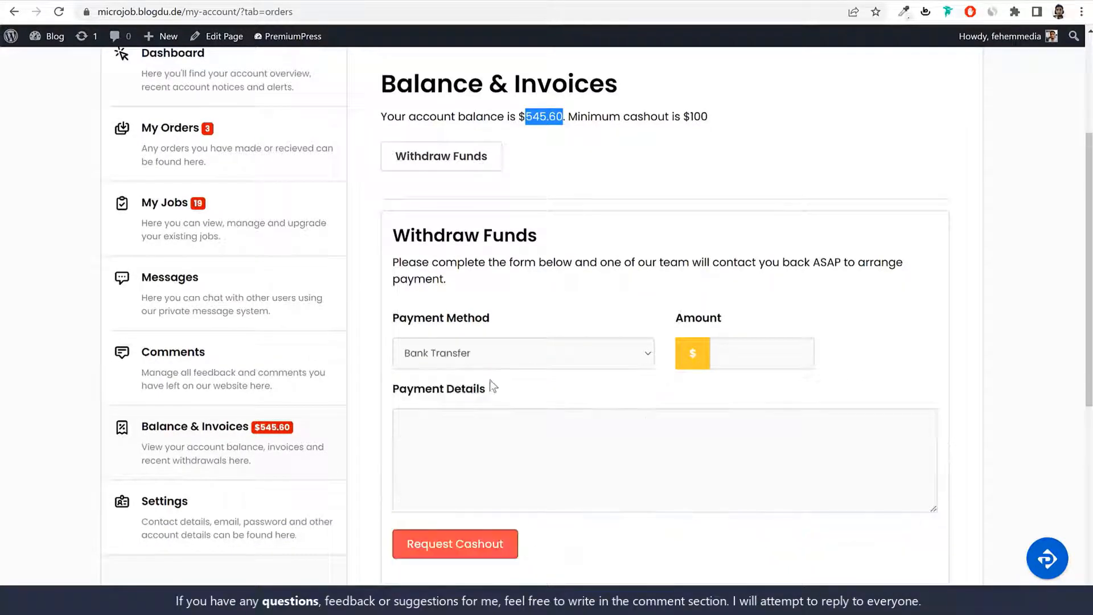
click(776, 354)
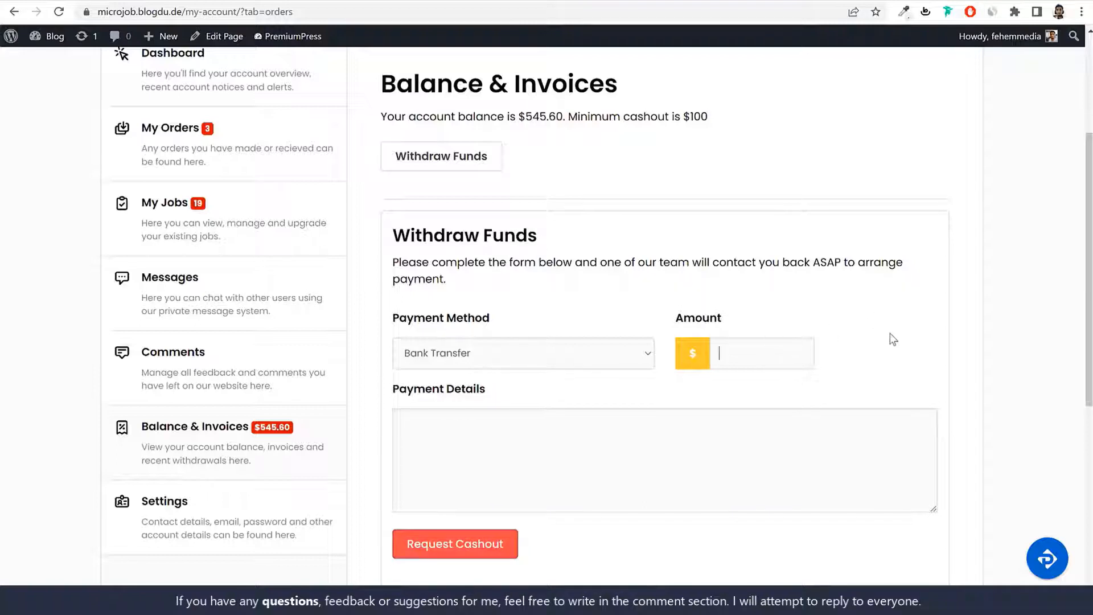
text(500)
click(559, 420)
scroll(784, 348, up, 4)
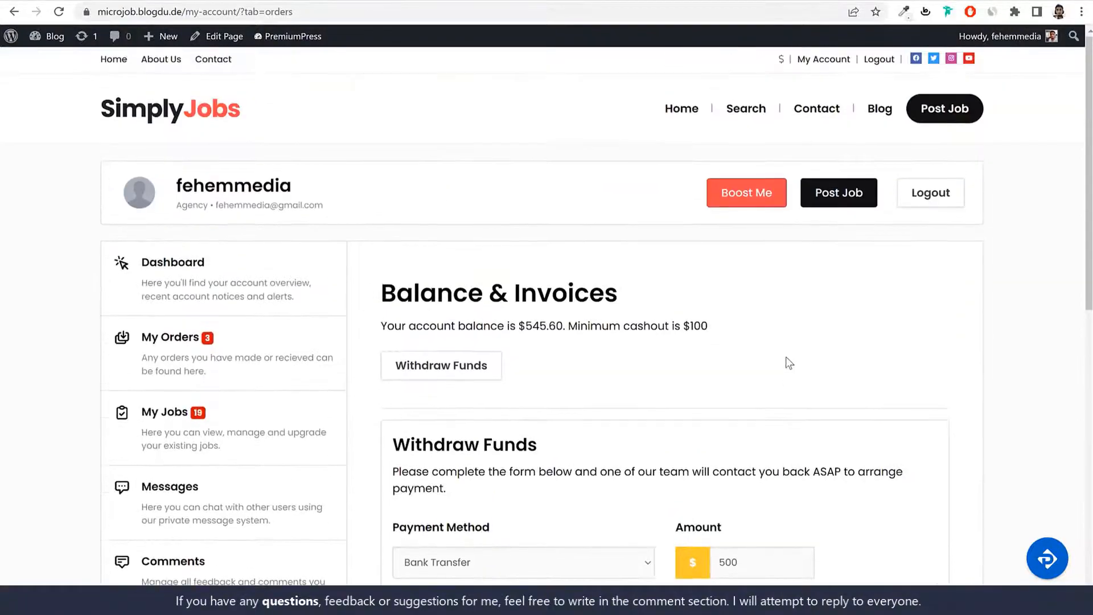
click(113, 59)
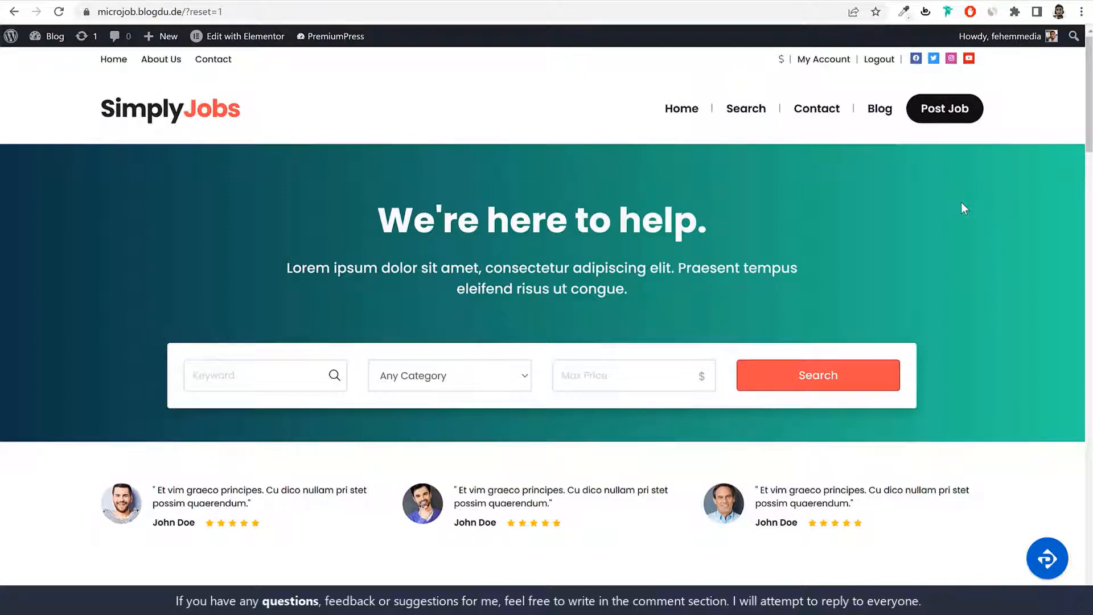
Step: Start a new job listing, focus the empty title field, and advance to the 02 Description step
click(961, 108)
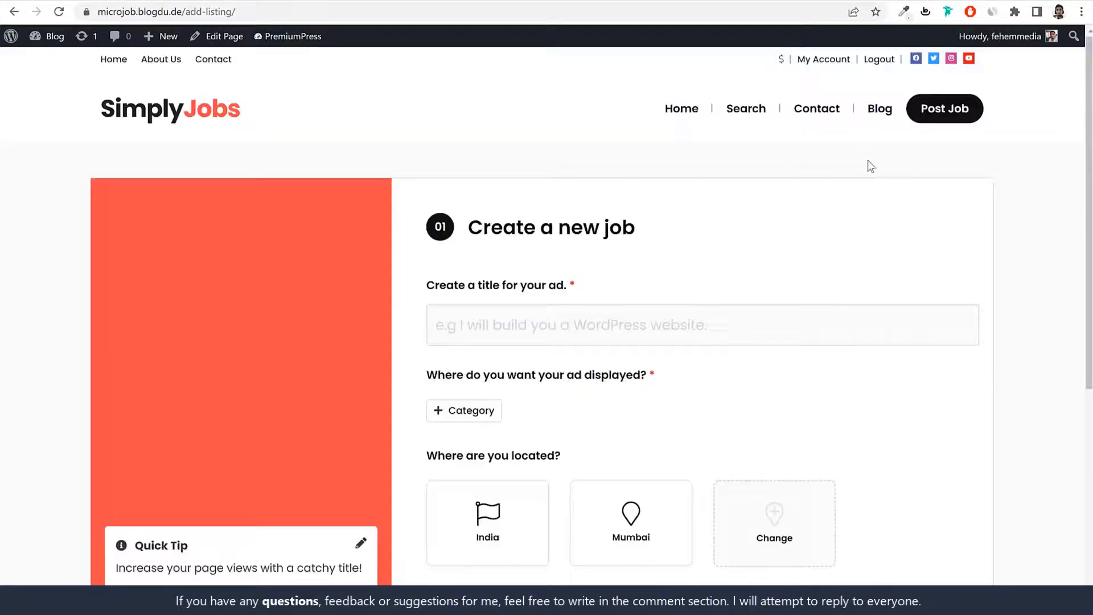
scroll(806, 326, down, 4)
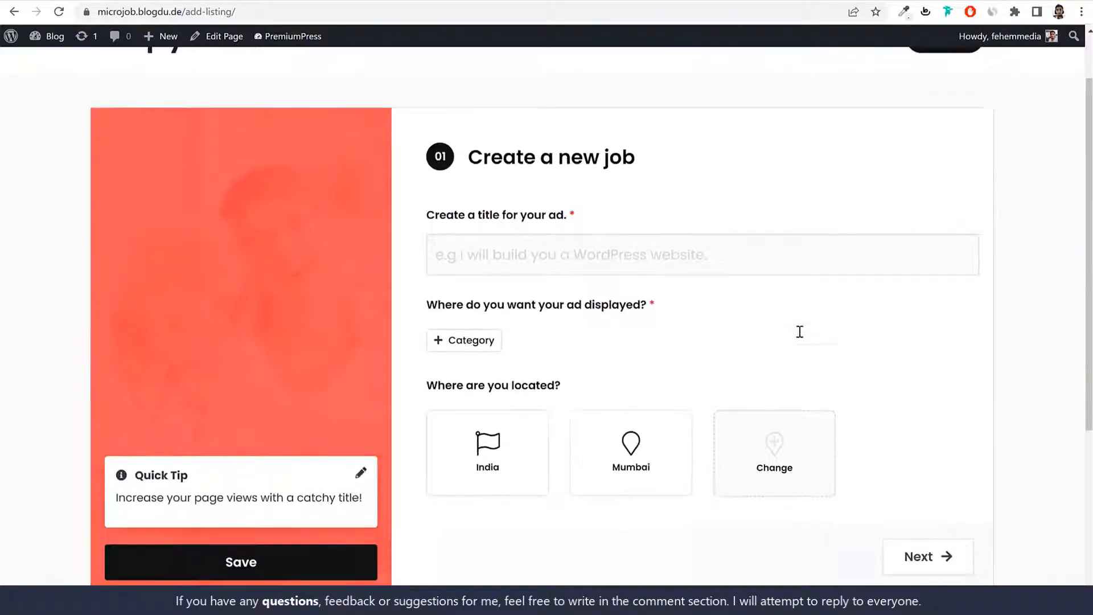
drag(445, 77, 568, 76)
click(568, 77)
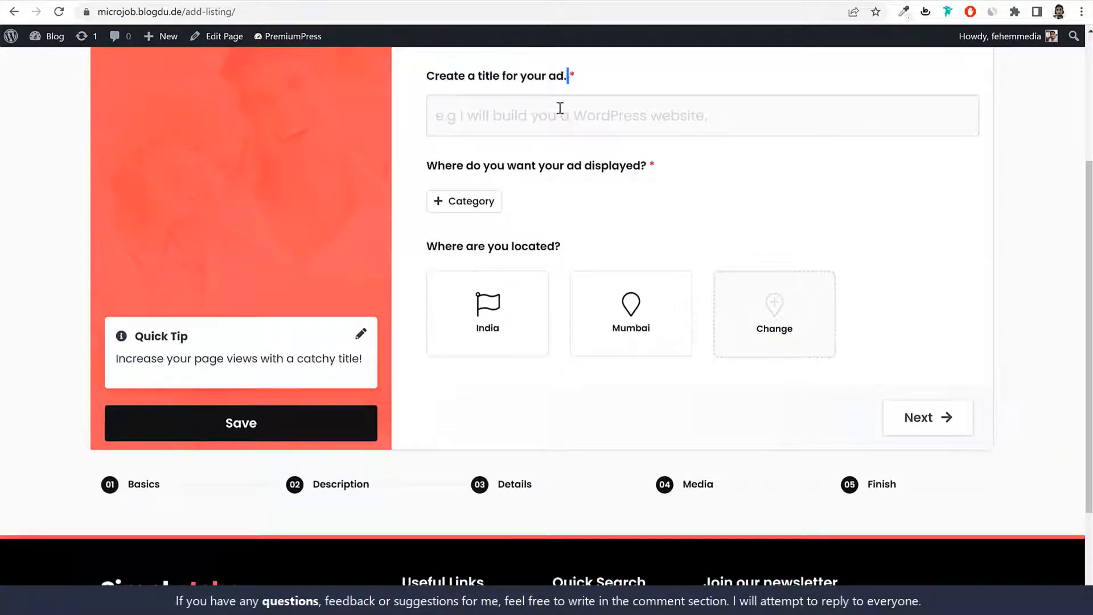
click(505, 116)
scroll(633, 239, up, 3)
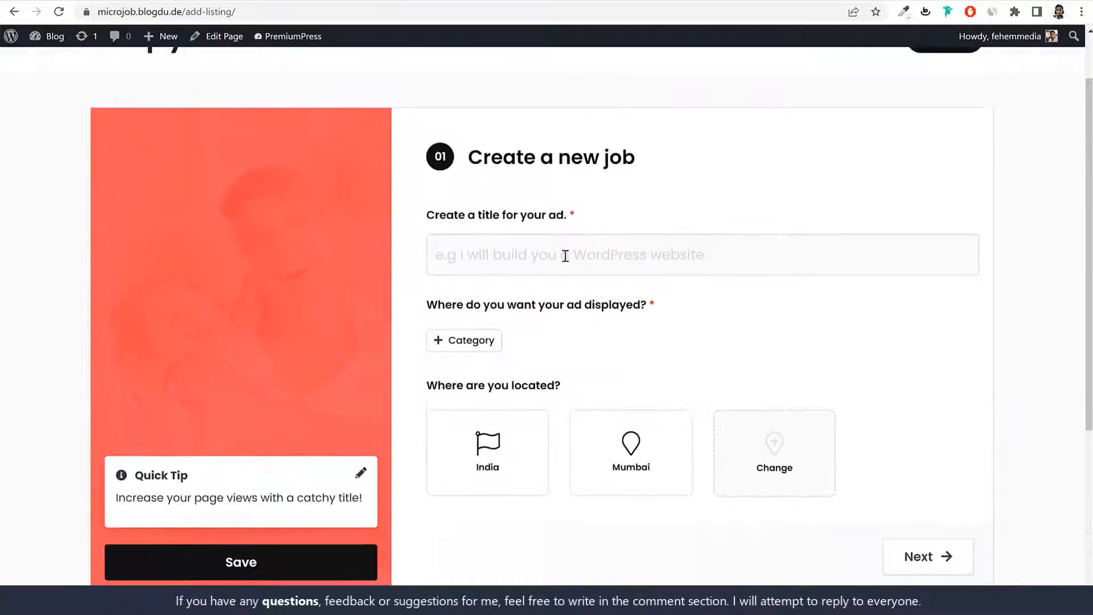
scroll(569, 273, down, 3)
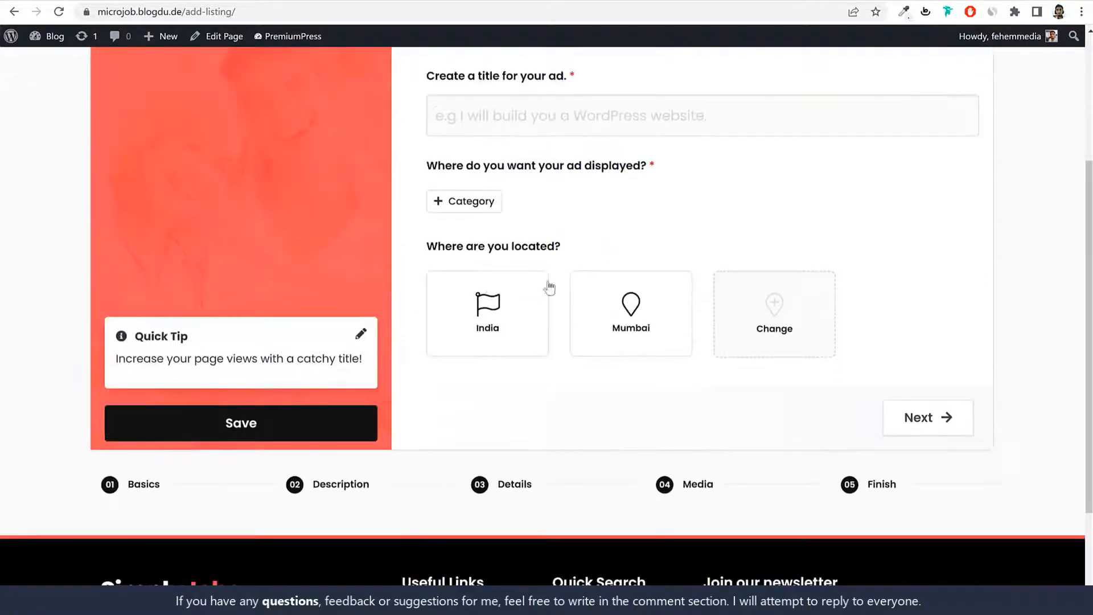
click(327, 493)
Step: Go to the 03 Details step and try the Basic and Standard plans, settling on Premium
scroll(555, 325, down, 4)
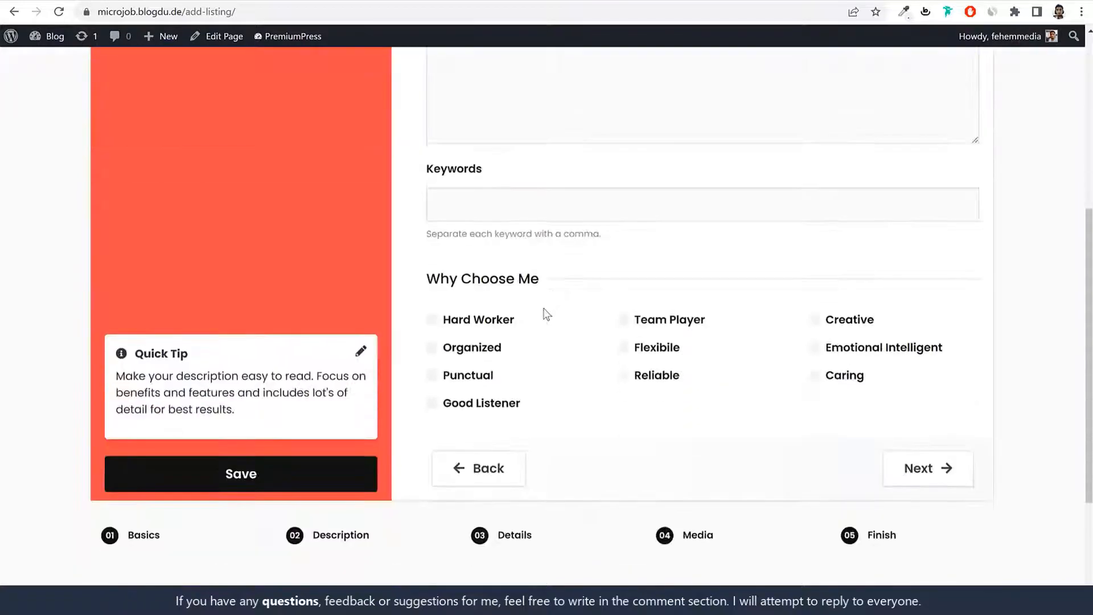
click(508, 537)
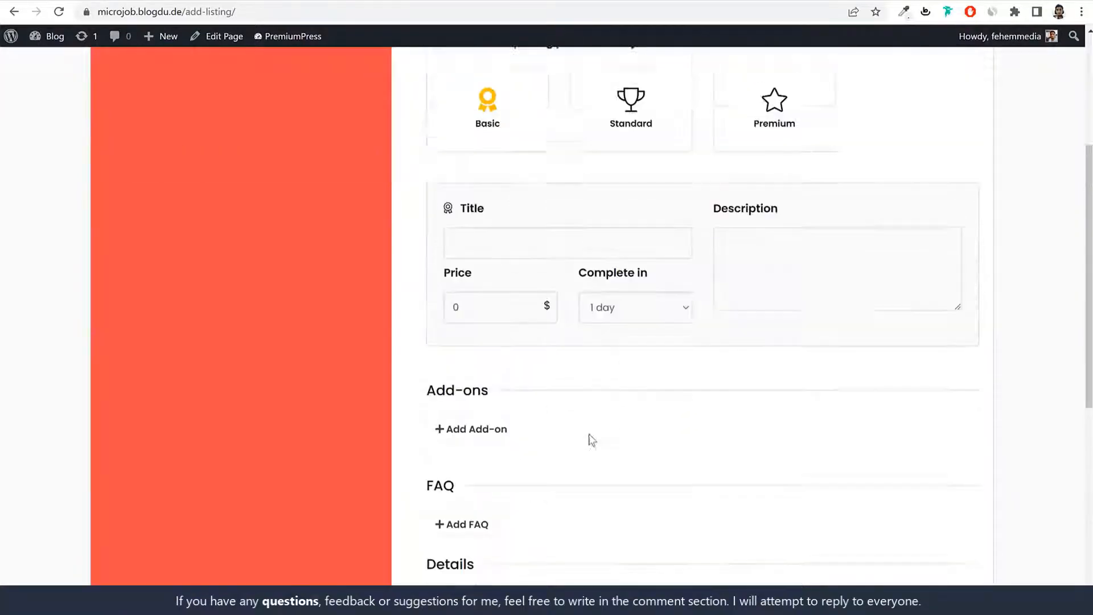
scroll(598, 398, up, 4)
scroll(569, 376, down, 2)
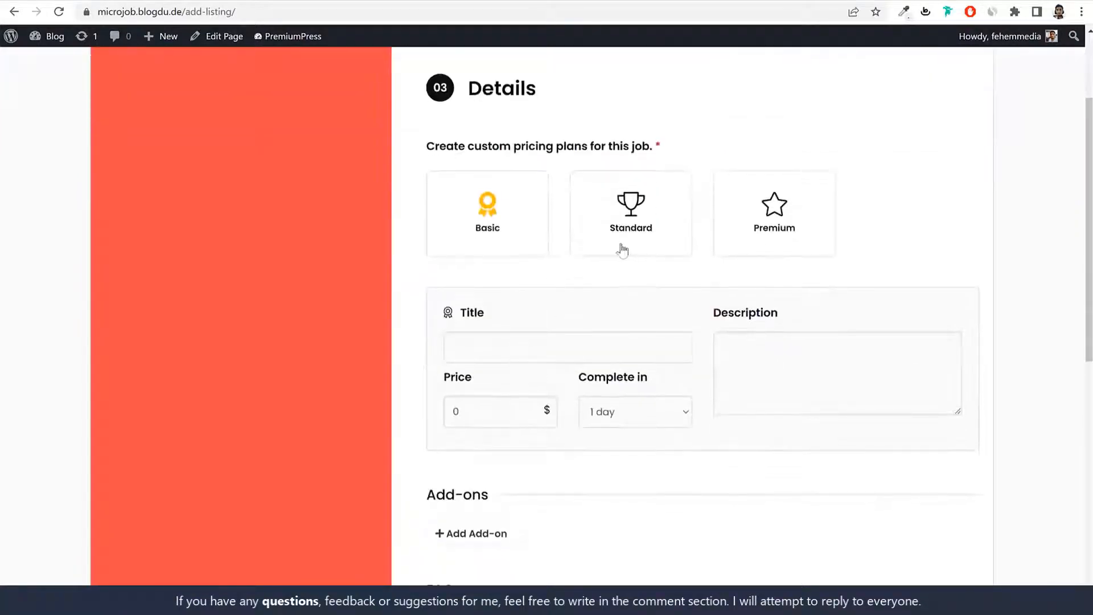
click(600, 231)
click(761, 227)
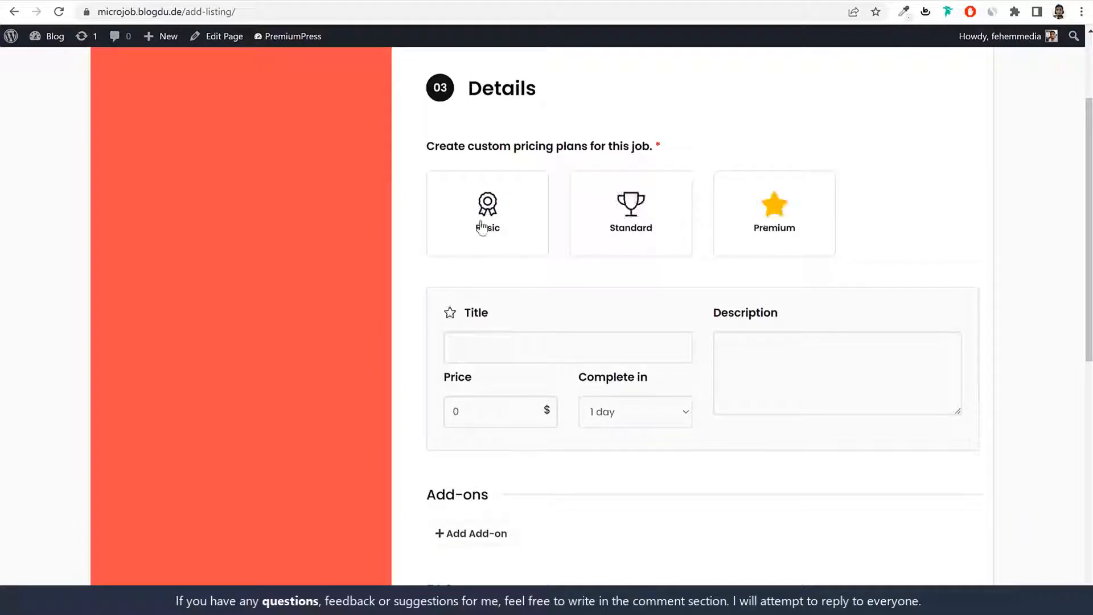
click(490, 227)
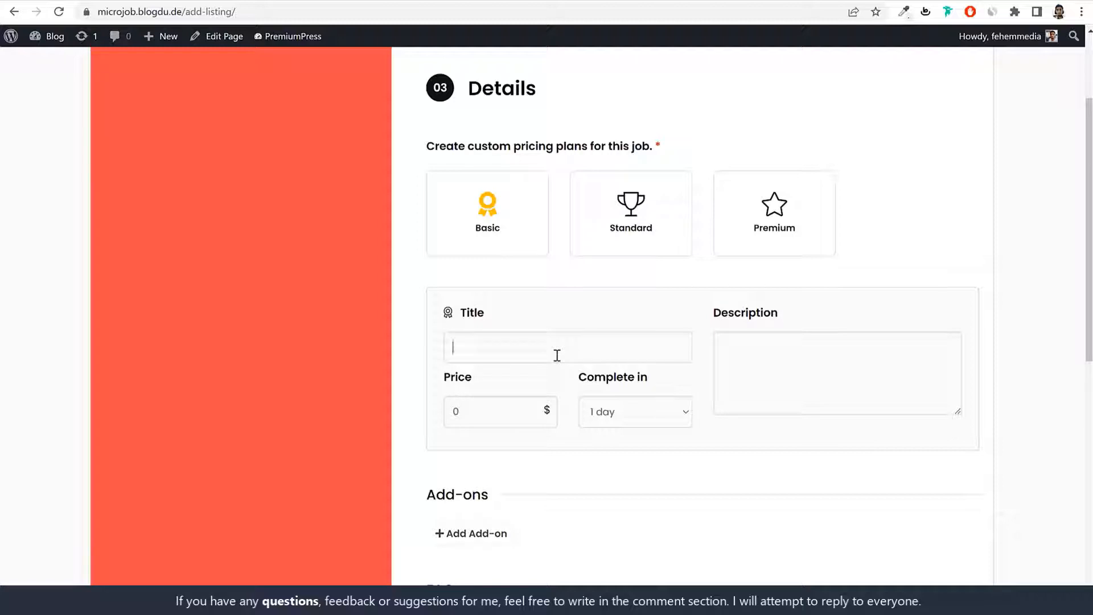
click(630, 249)
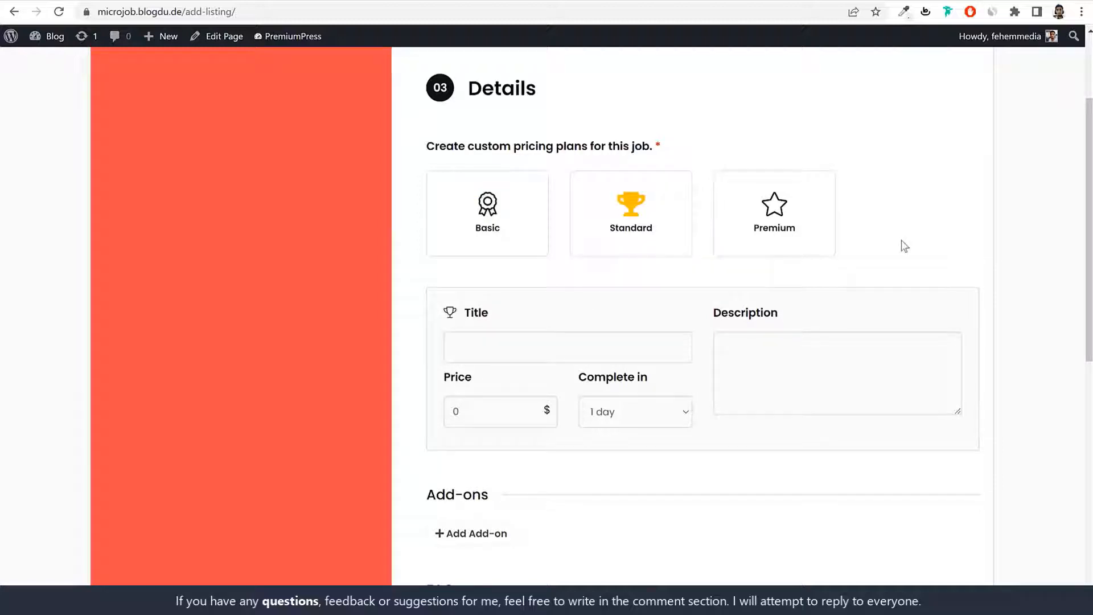
click(783, 234)
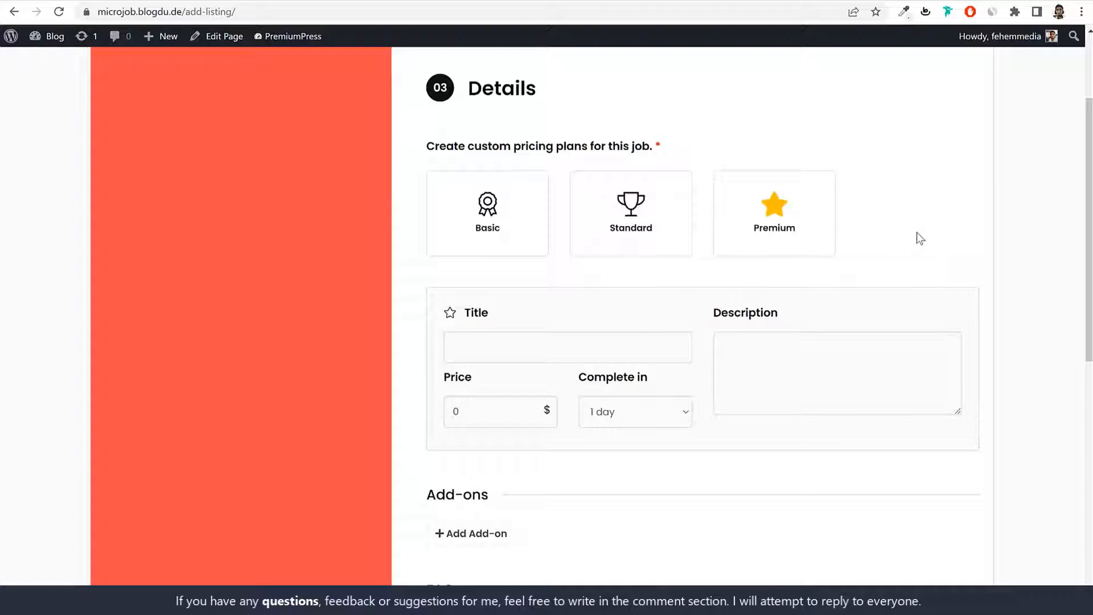
Step: Leave the price and Complete in time unchanged and move on to the 05 Finish step
double_click(480, 408)
click(639, 411)
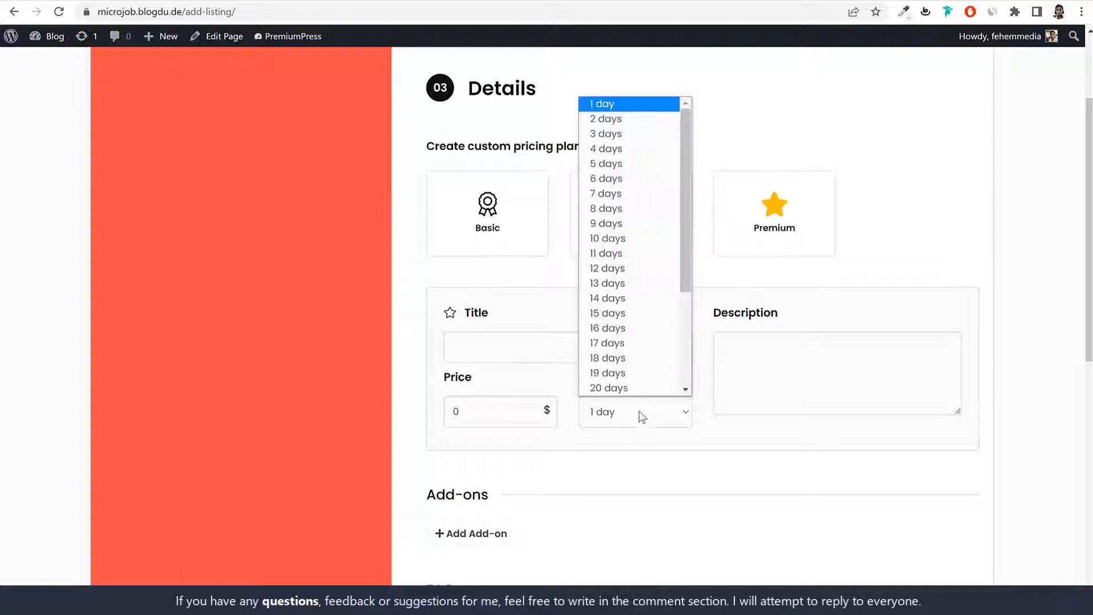
scroll(635, 316, down, 3)
scroll(634, 284, up, 3)
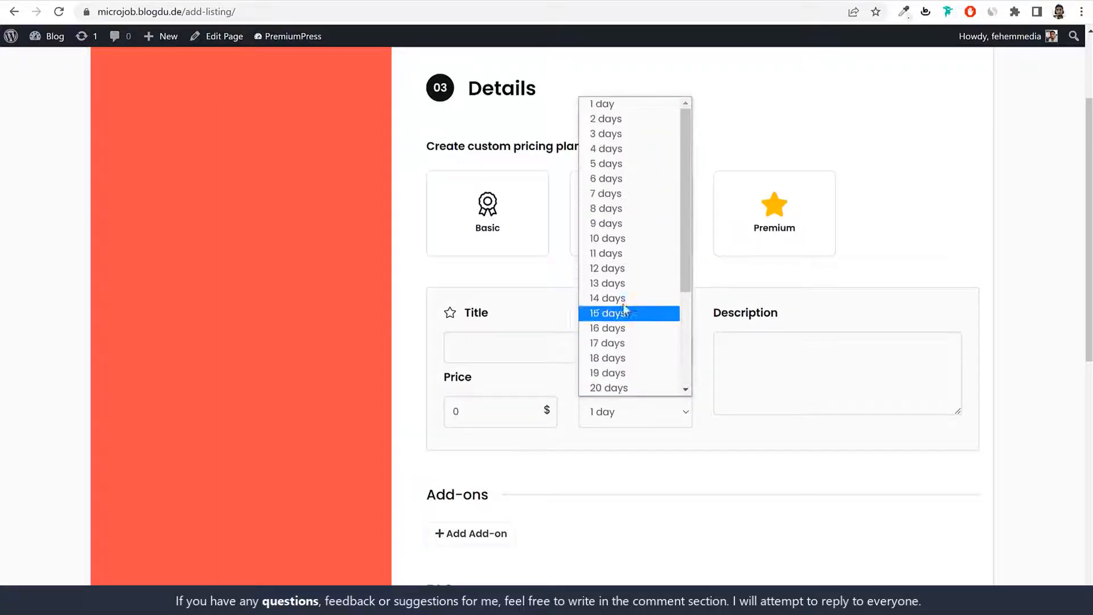
click(870, 263)
scroll(869, 263, down, 6)
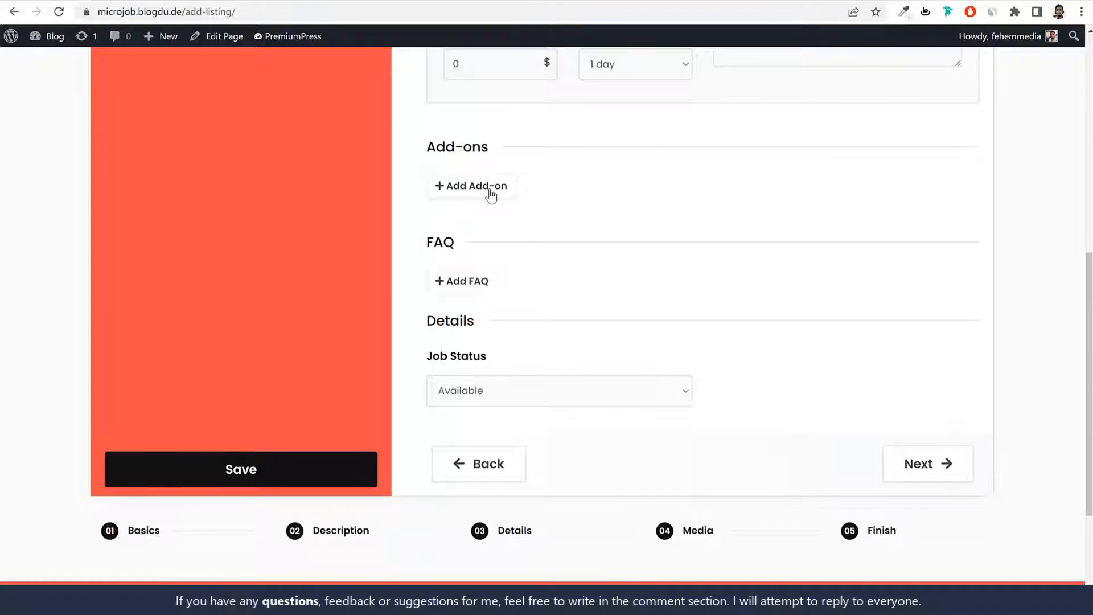
click(860, 532)
Step: Tick the $50 Homepage upgrade and highlight its price and description
scroll(817, 464, down, 10)
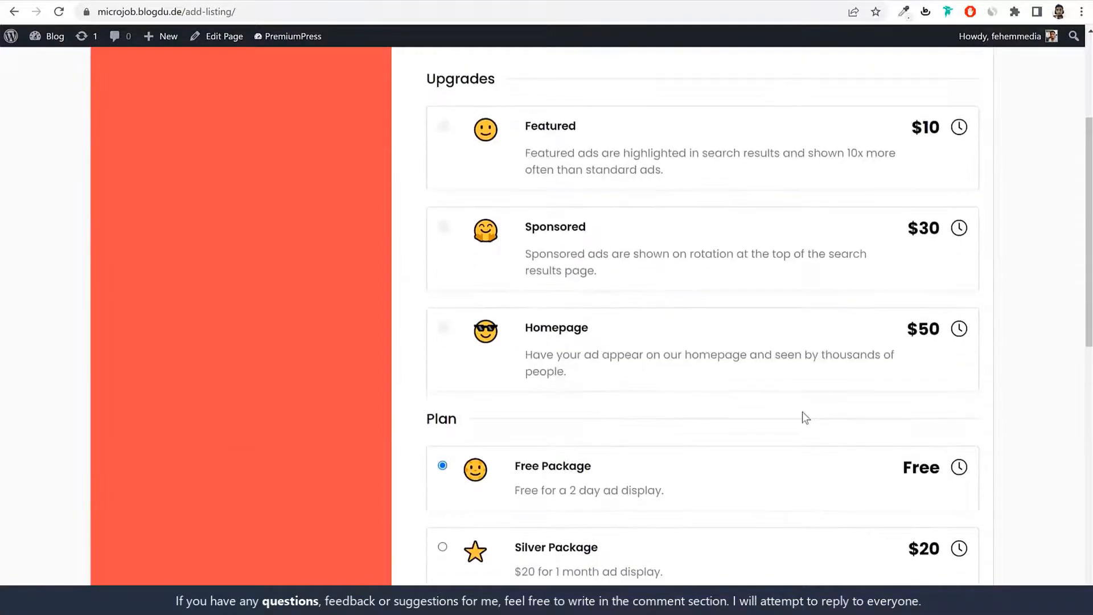
scroll(794, 455, up, 5)
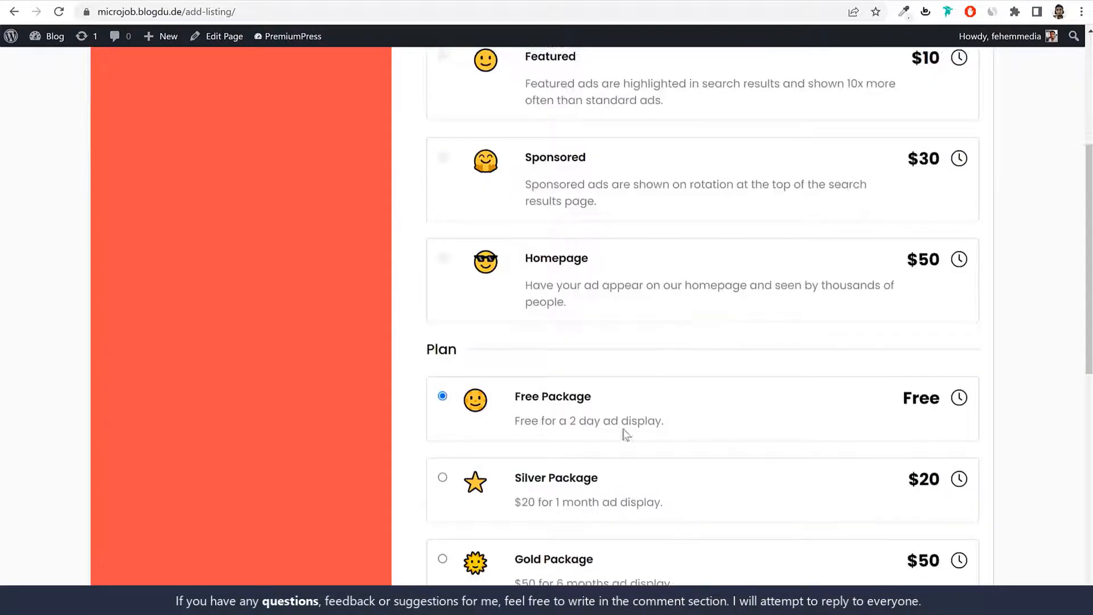
scroll(633, 463, up, 3)
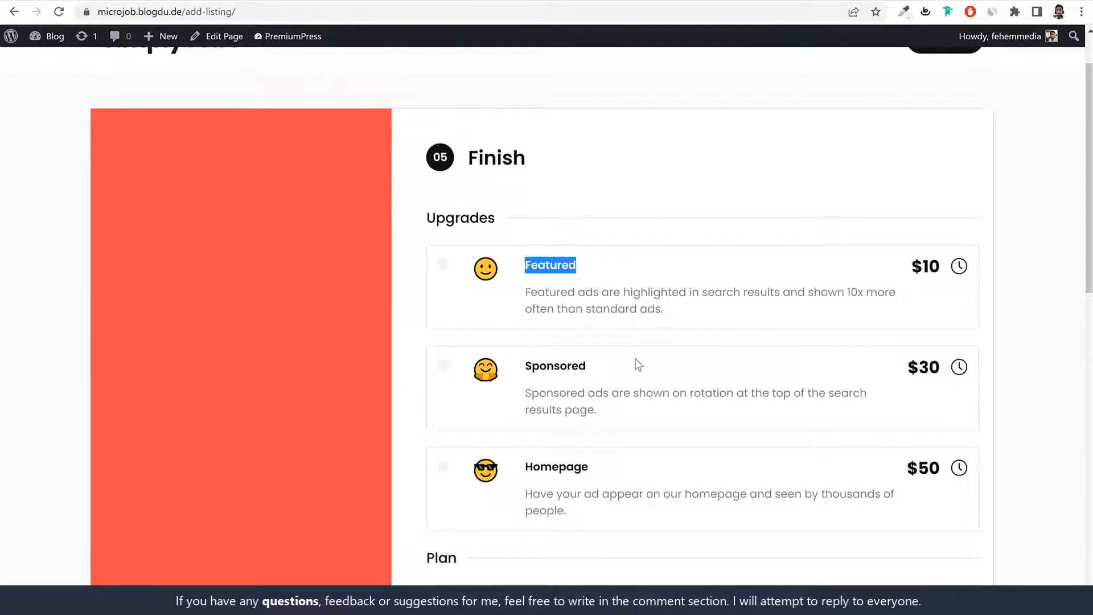
click(443, 466)
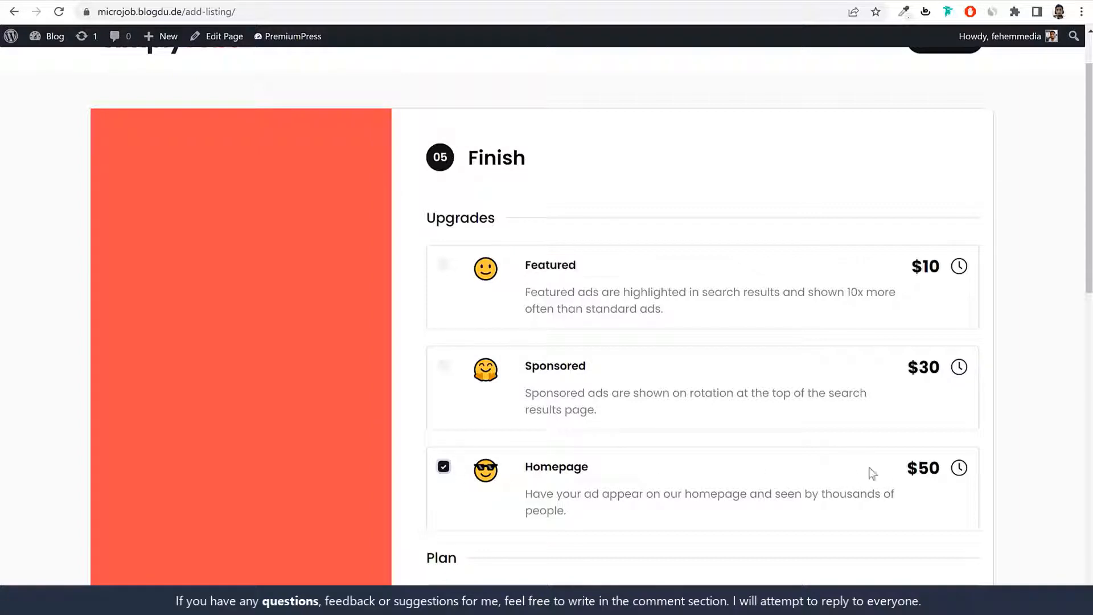
double_click(922, 462)
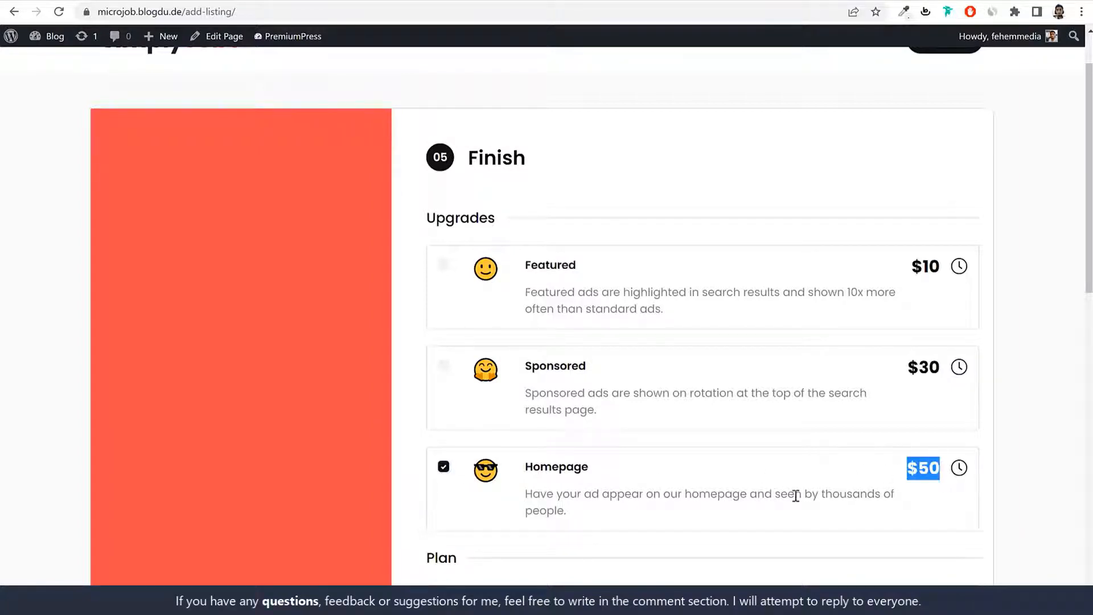
drag(532, 493, 573, 515)
click(577, 513)
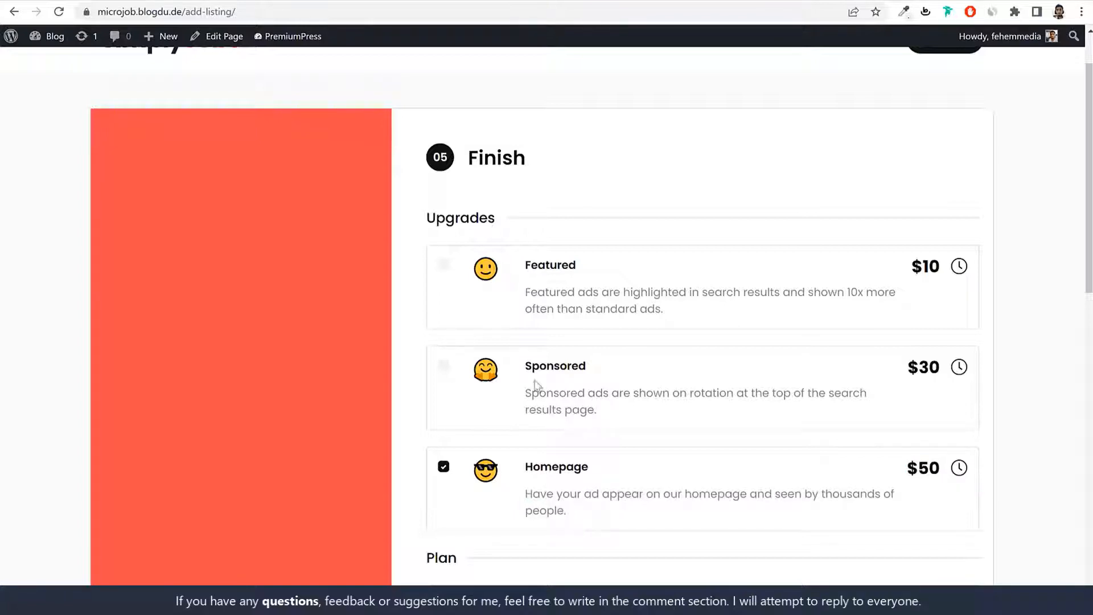
Step: Tick the $30 Sponsored upgrade, review its details, then return to the home page
click(444, 366)
drag(529, 385, 685, 425)
drag(780, 391, 841, 420)
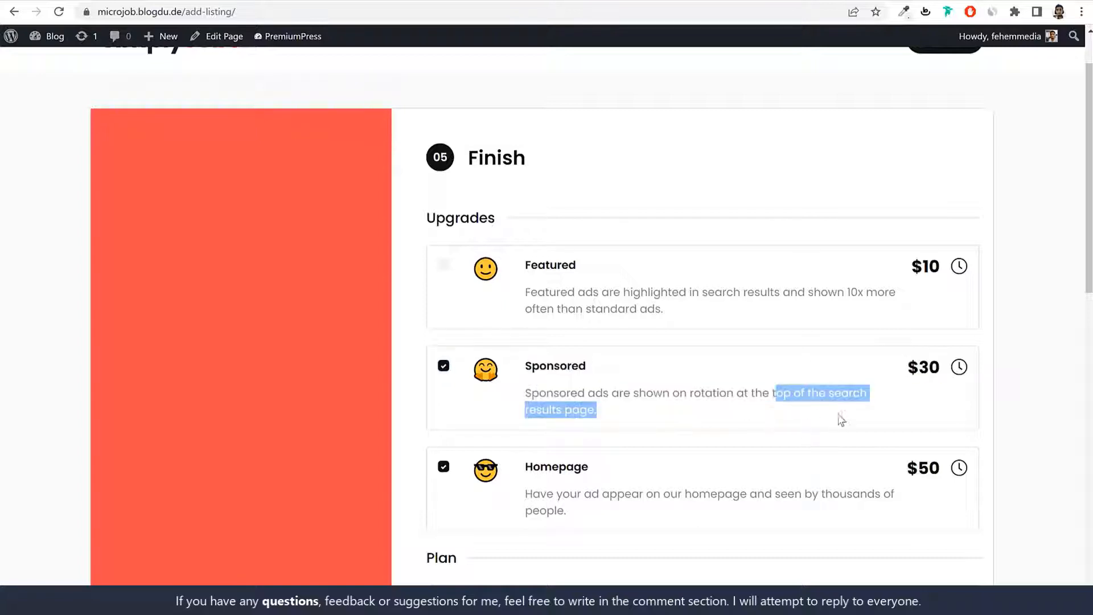
double_click(932, 369)
mouse_move(960, 369)
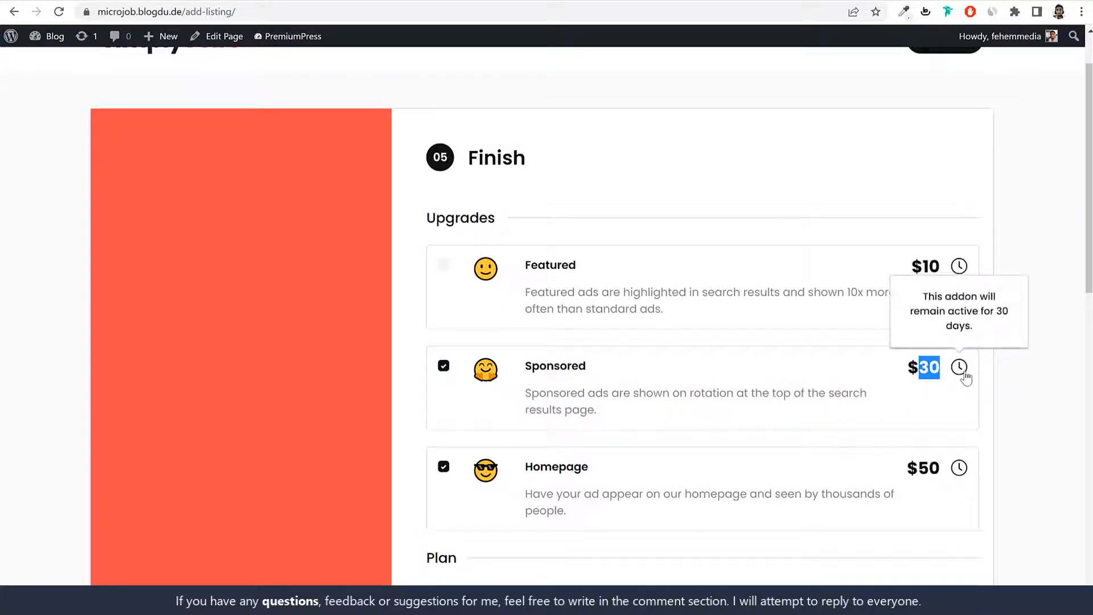
click(695, 436)
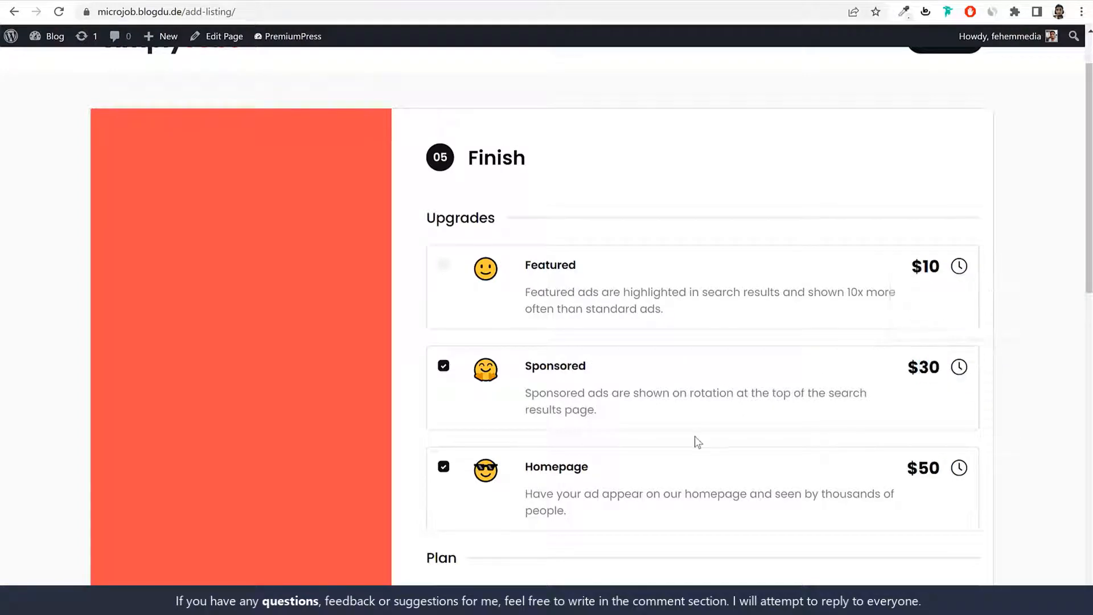
scroll(694, 436, down, 5)
scroll(694, 436, down, 8)
scroll(694, 460, up, 15)
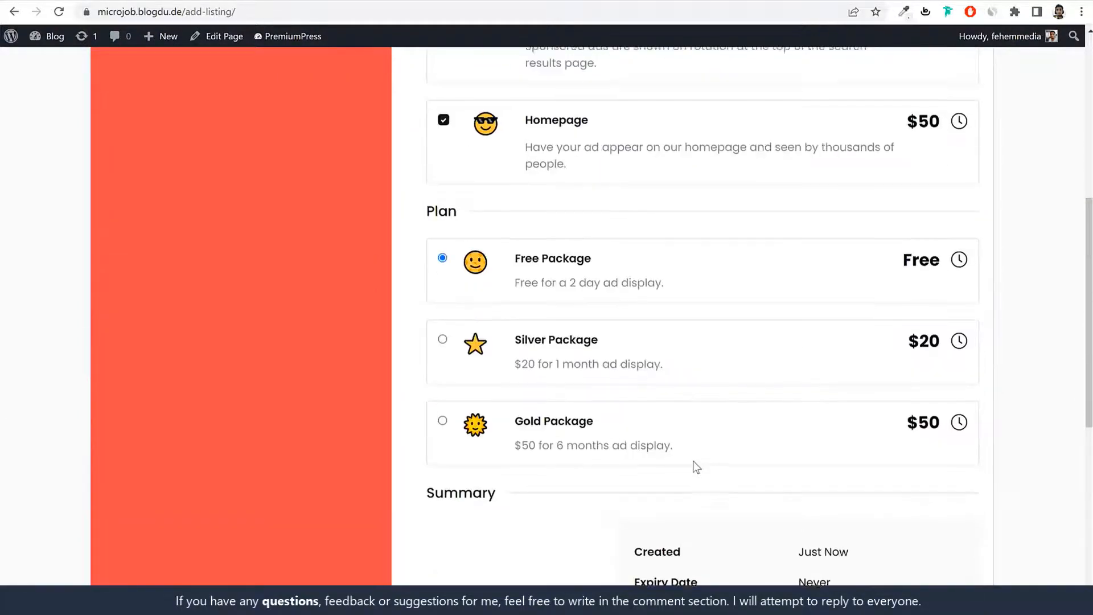
click(208, 109)
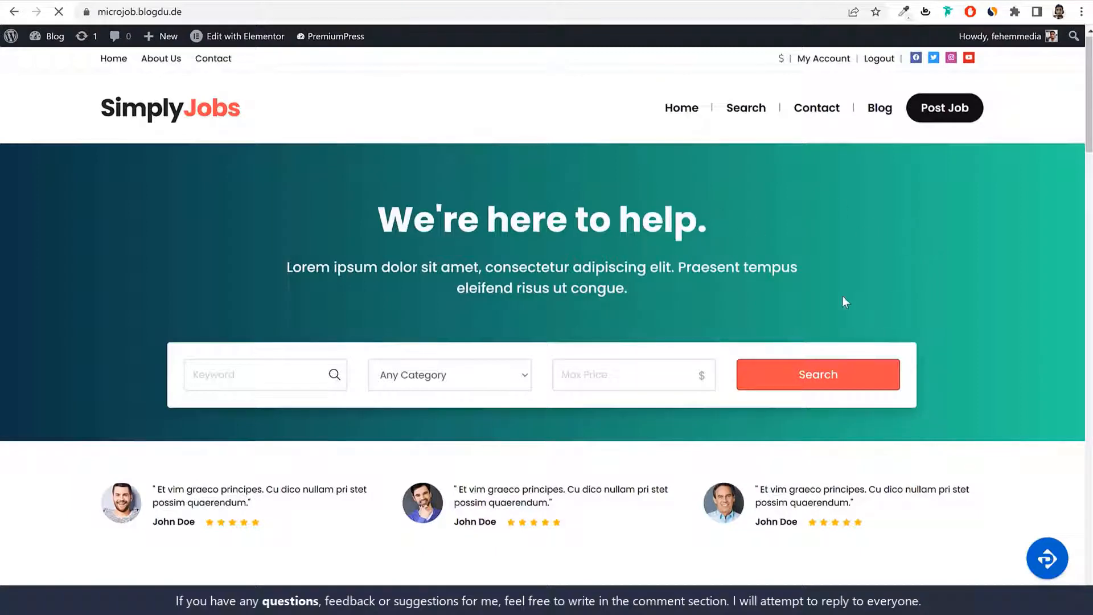
click(288, 373)
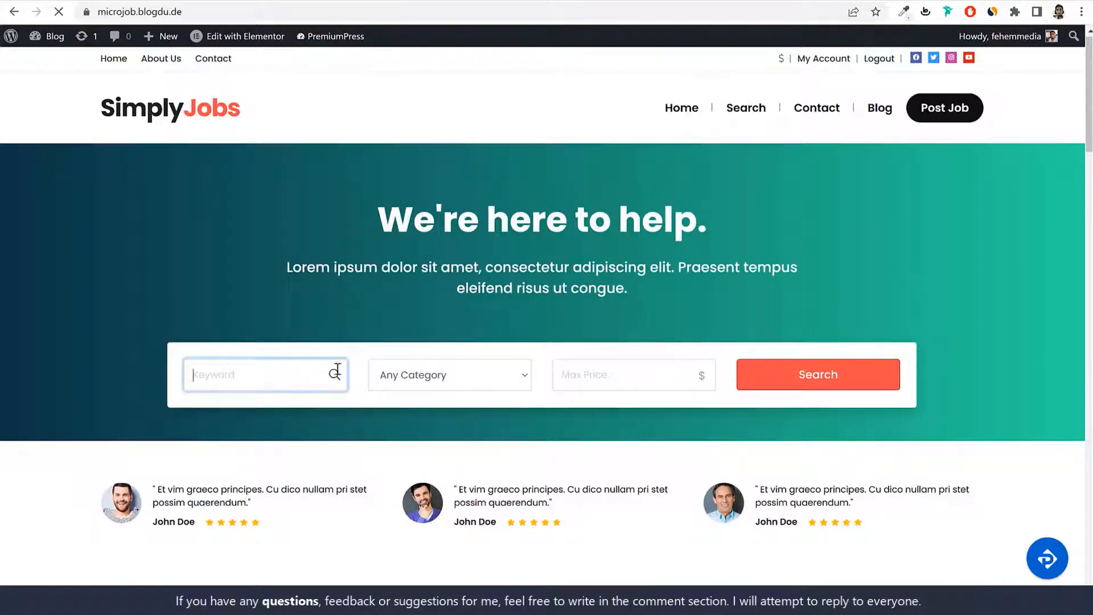
click(472, 373)
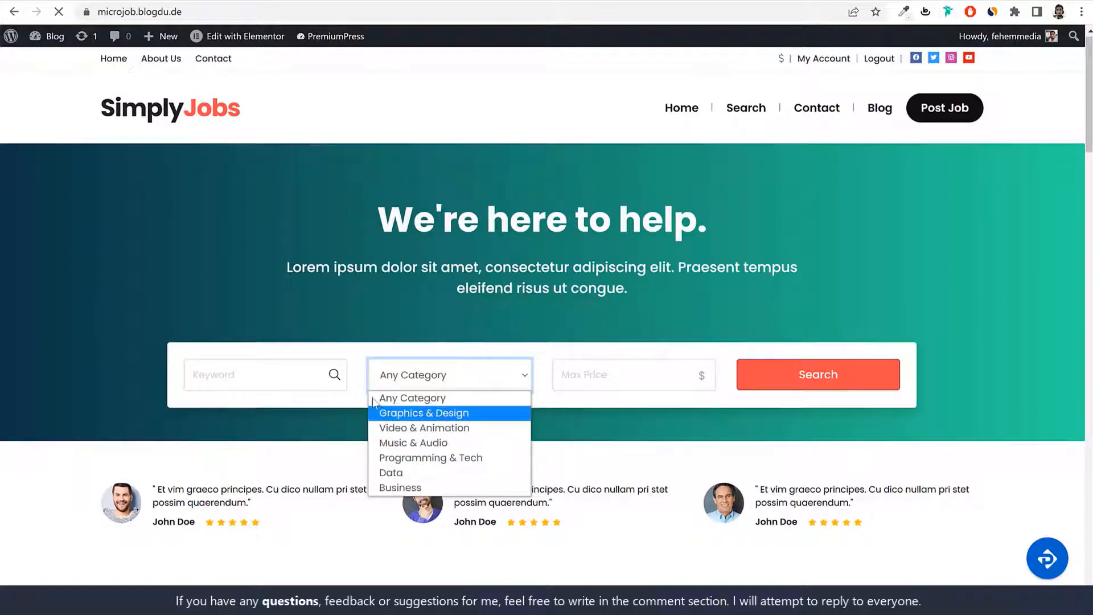
click(272, 376)
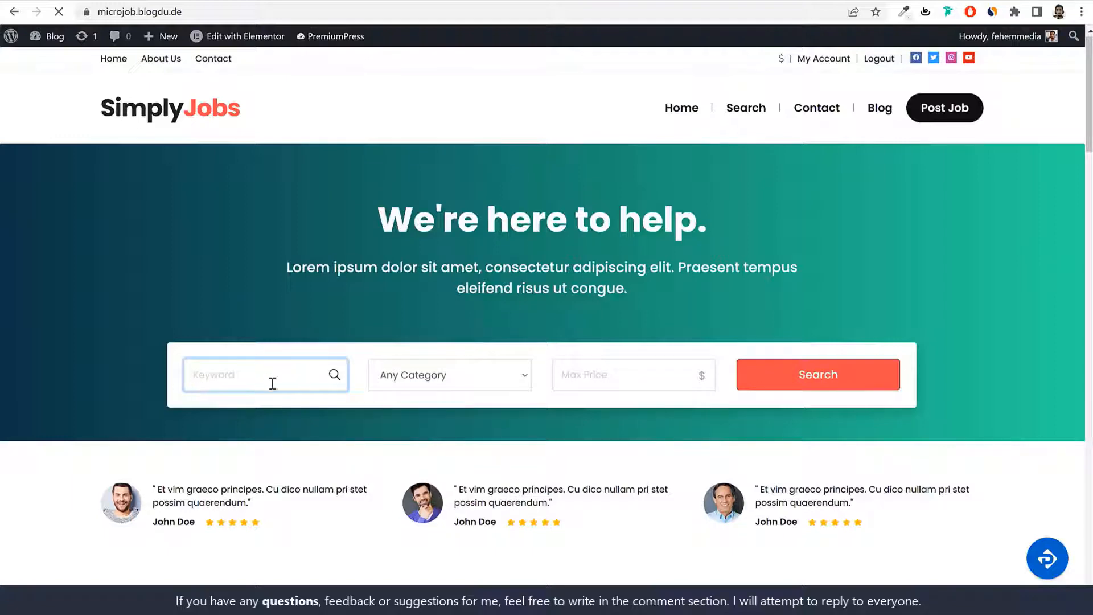
click(660, 369)
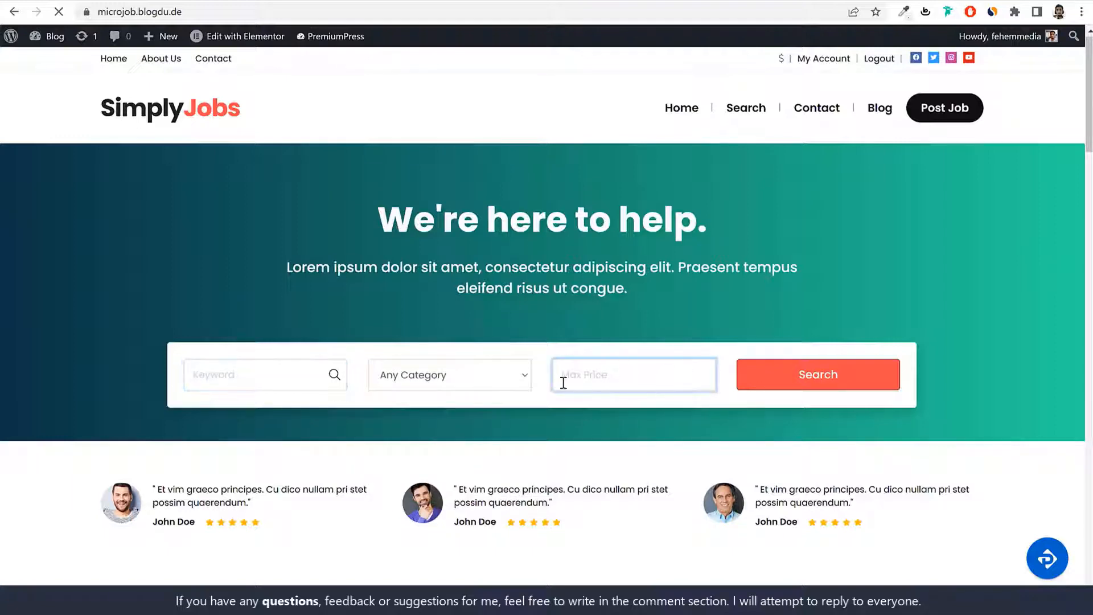
scroll(1016, 381, down, 4)
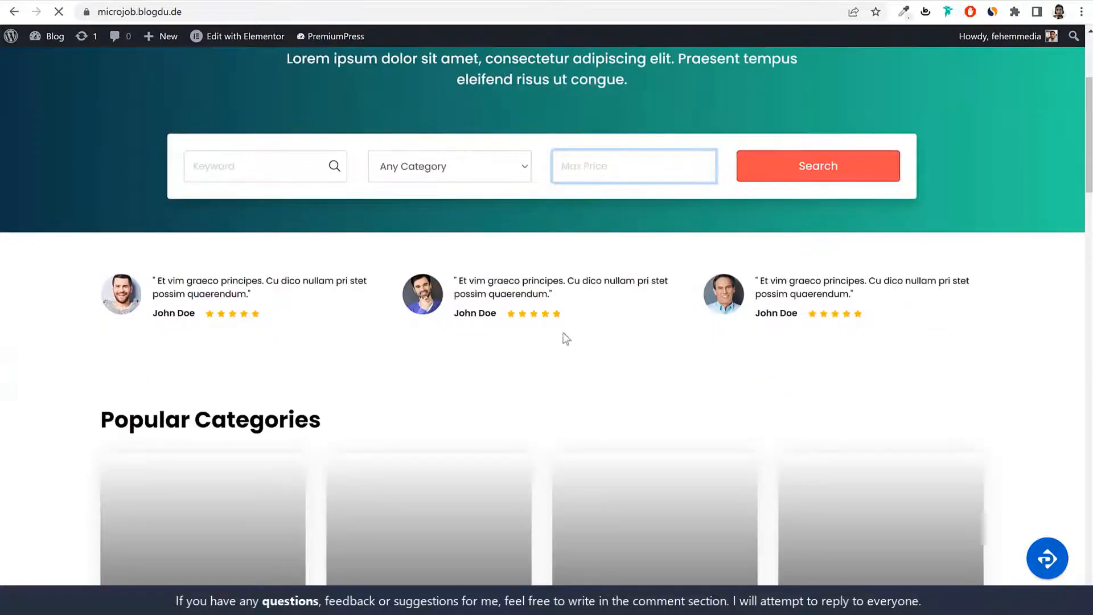
scroll(972, 322, down, 1)
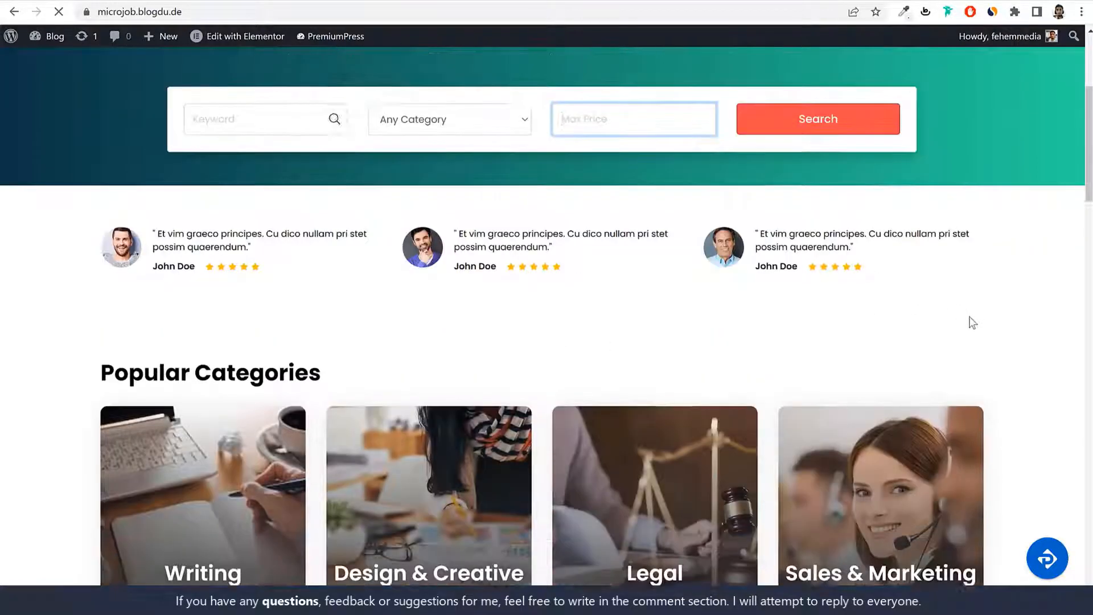
scroll(972, 323, down, 4)
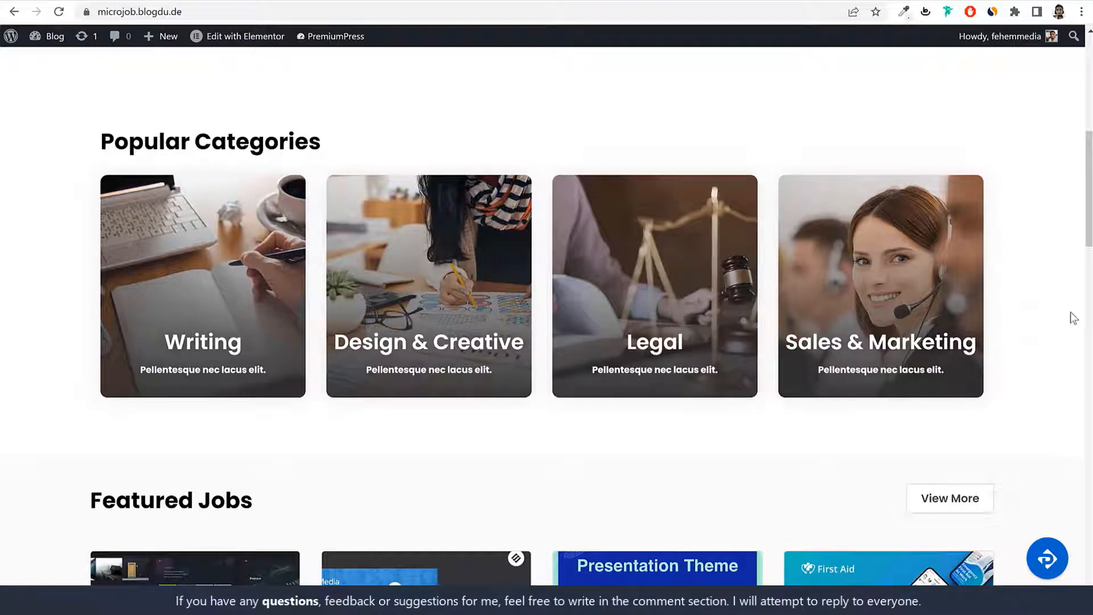
scroll(954, 391, down, 6)
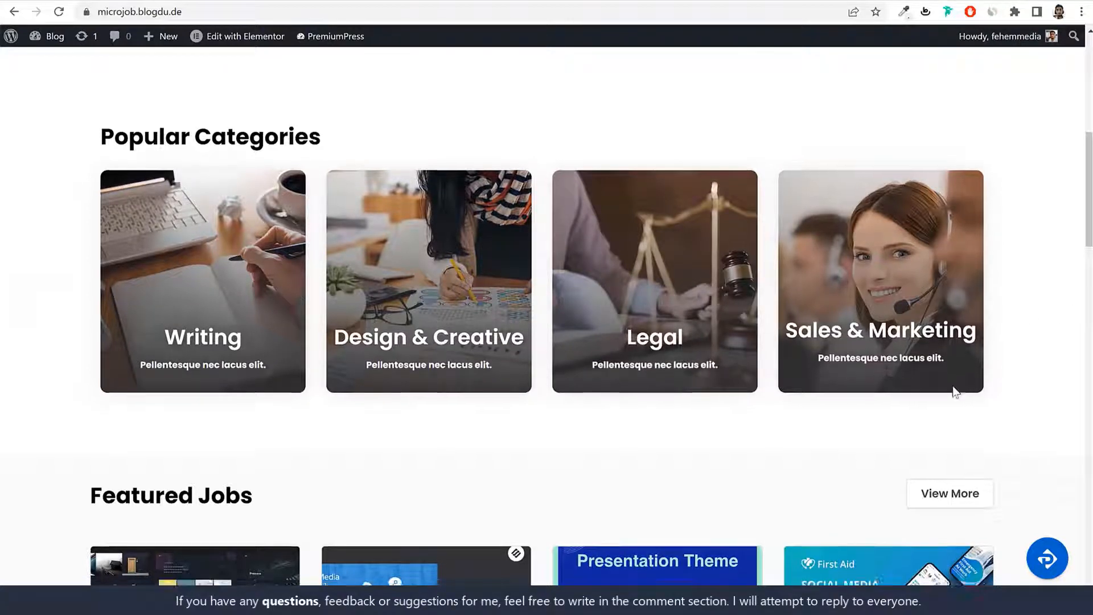
scroll(956, 392, down, 1)
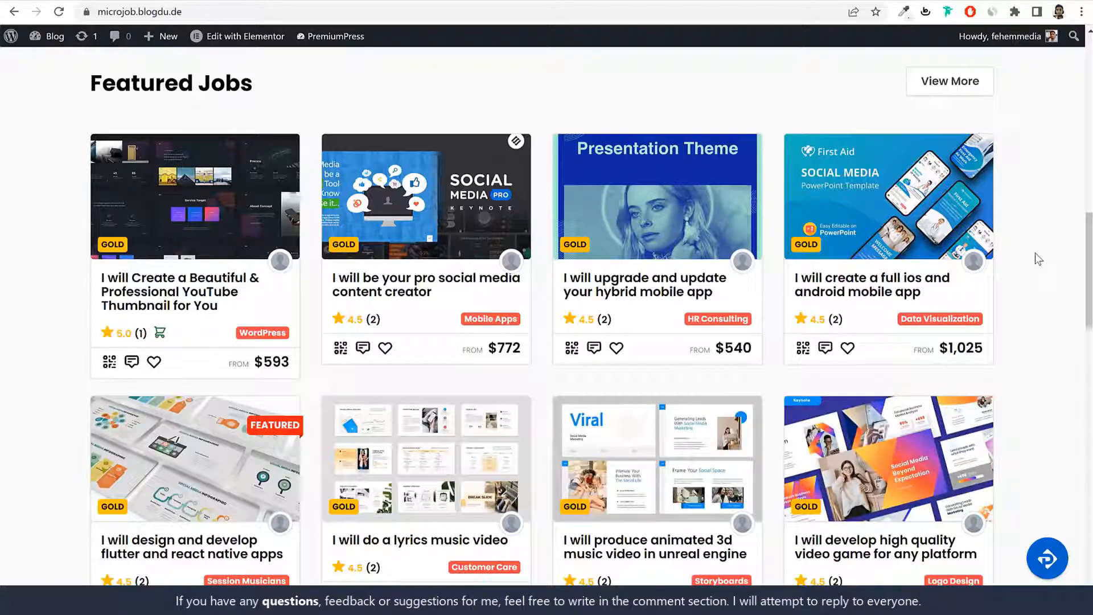
scroll(778, 341, down, 5)
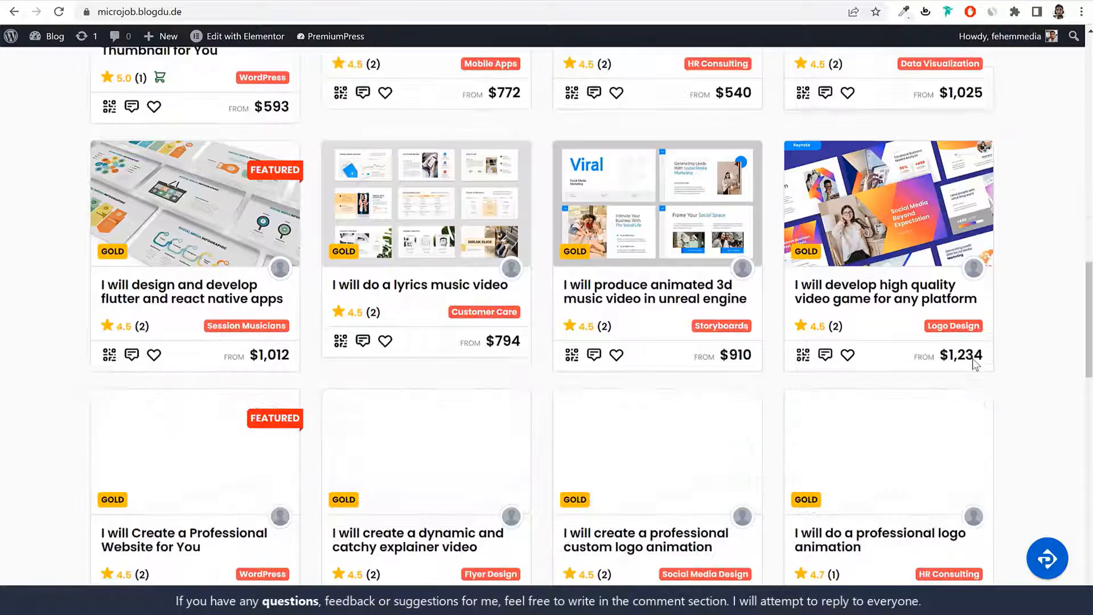
scroll(576, 364, up, 7)
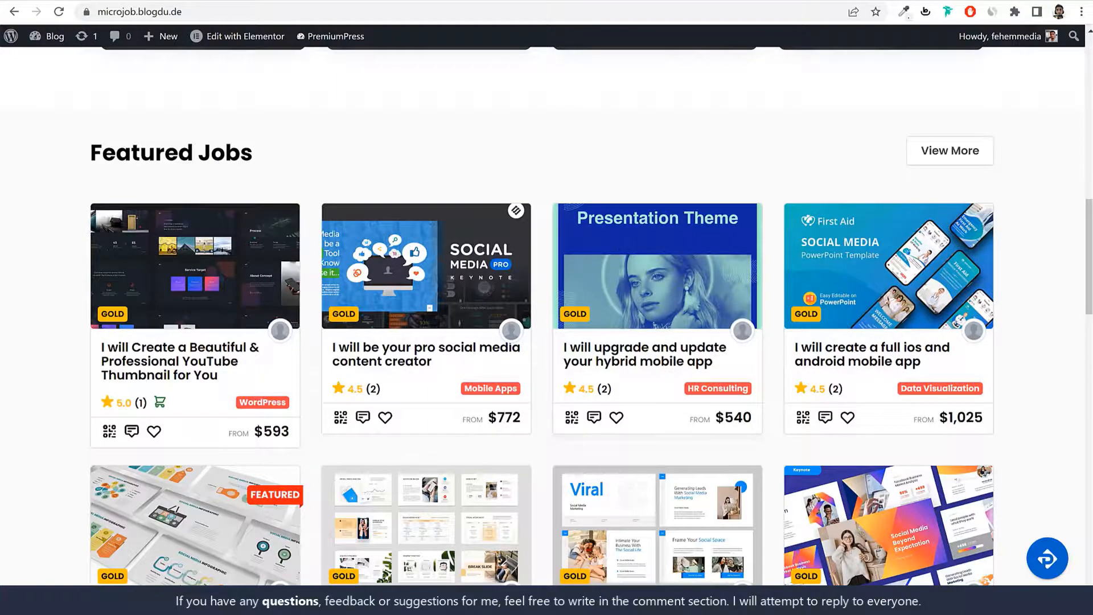
scroll(1045, 341, down, 4)
scroll(1047, 341, down, 13)
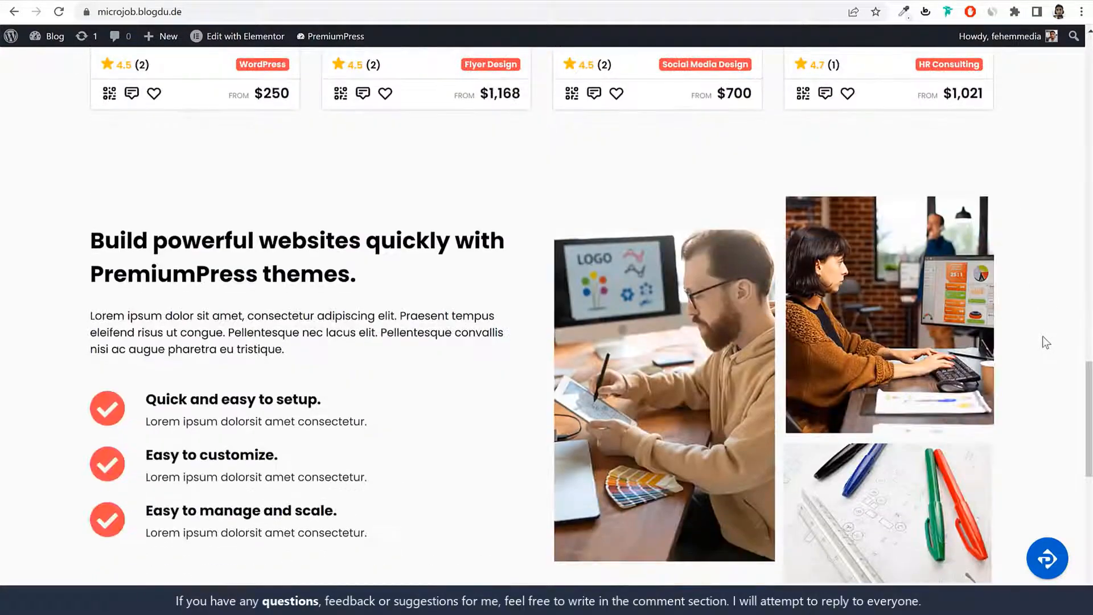
scroll(615, 336, down, 5)
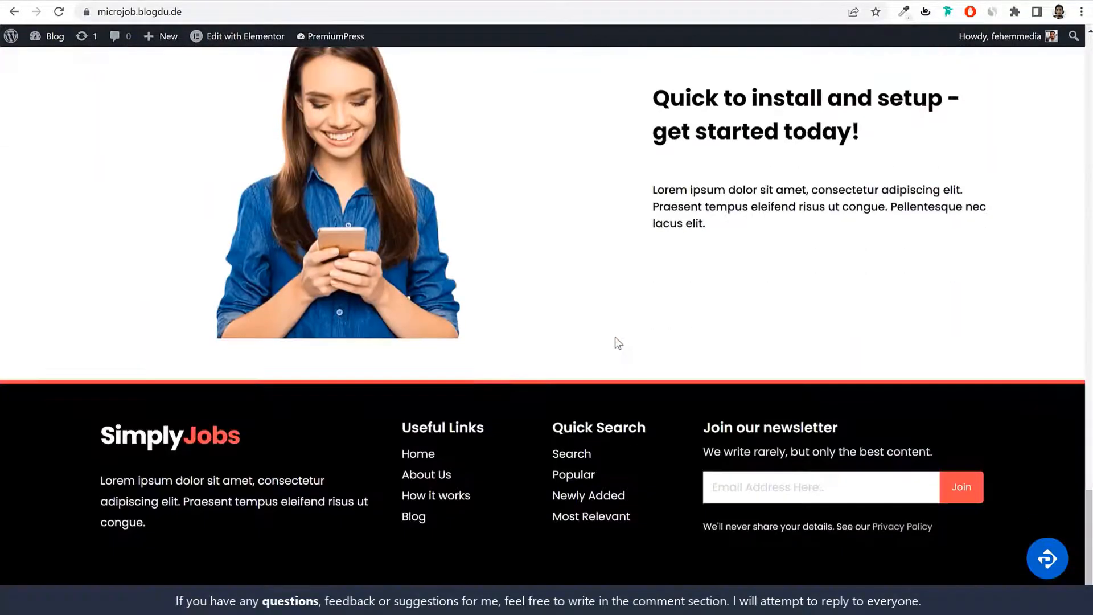
scroll(847, 438, up, 20)
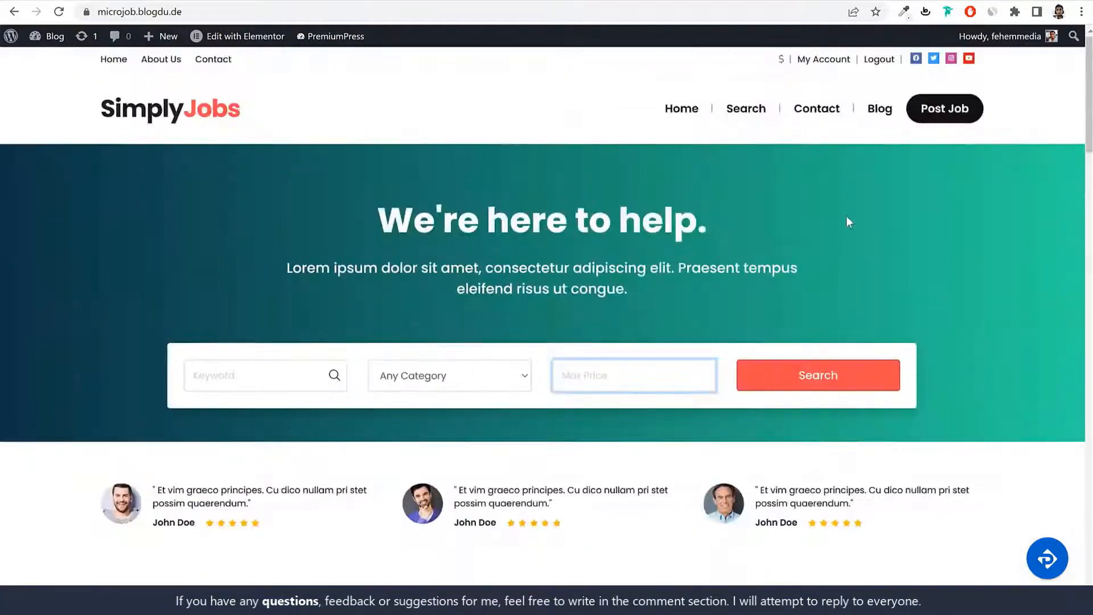
Step: Open the job search results, glance at the Budget filter, then go to the Contact page
click(750, 111)
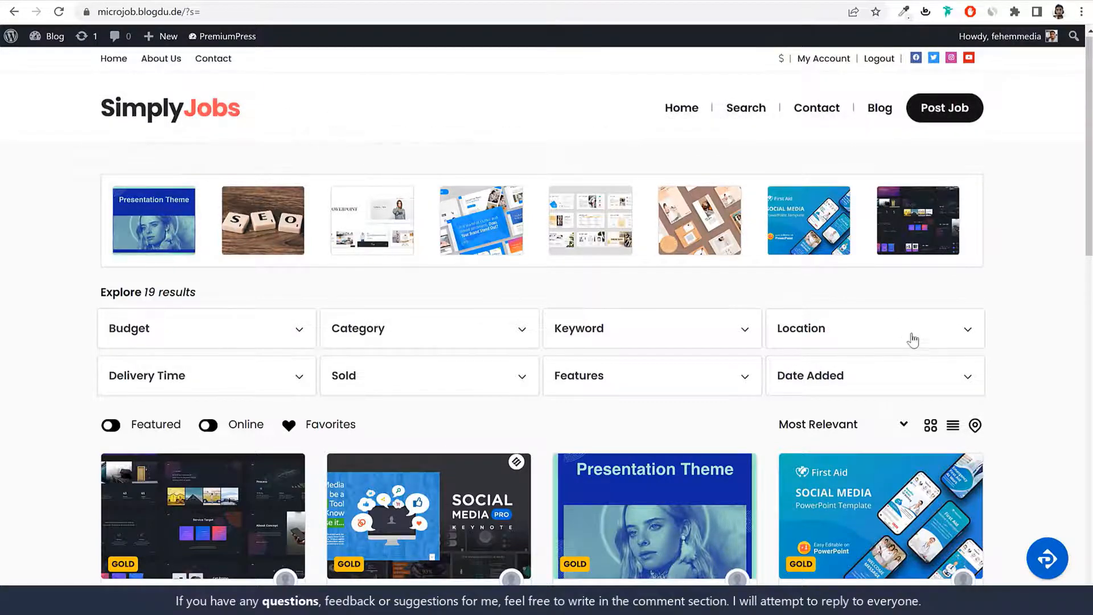
scroll(913, 339, down, 4)
scroll(197, 272, up, 3)
click(194, 272)
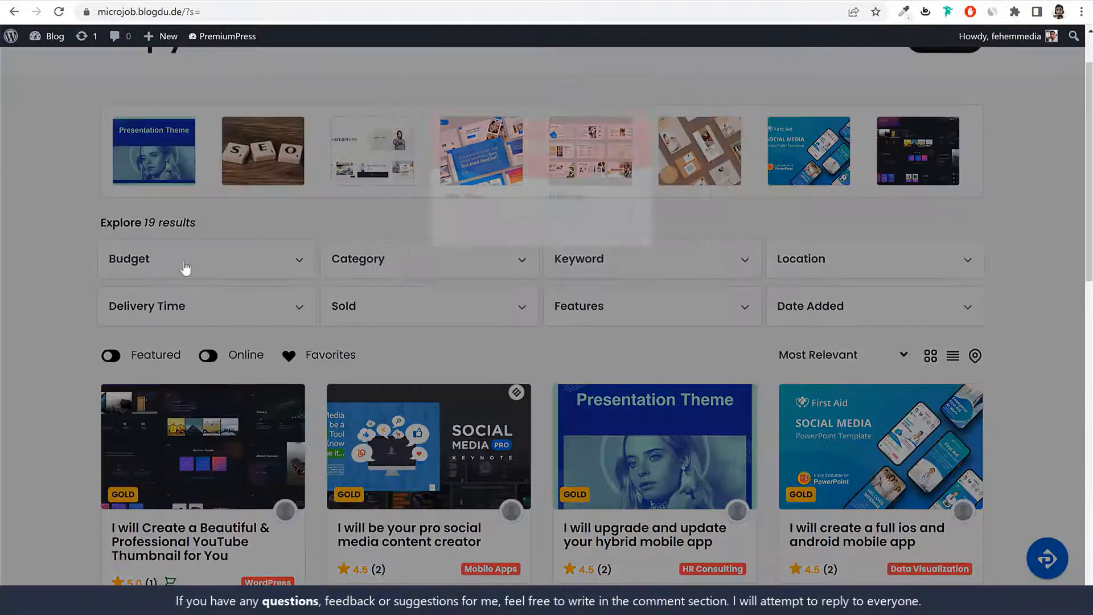
click(972, 253)
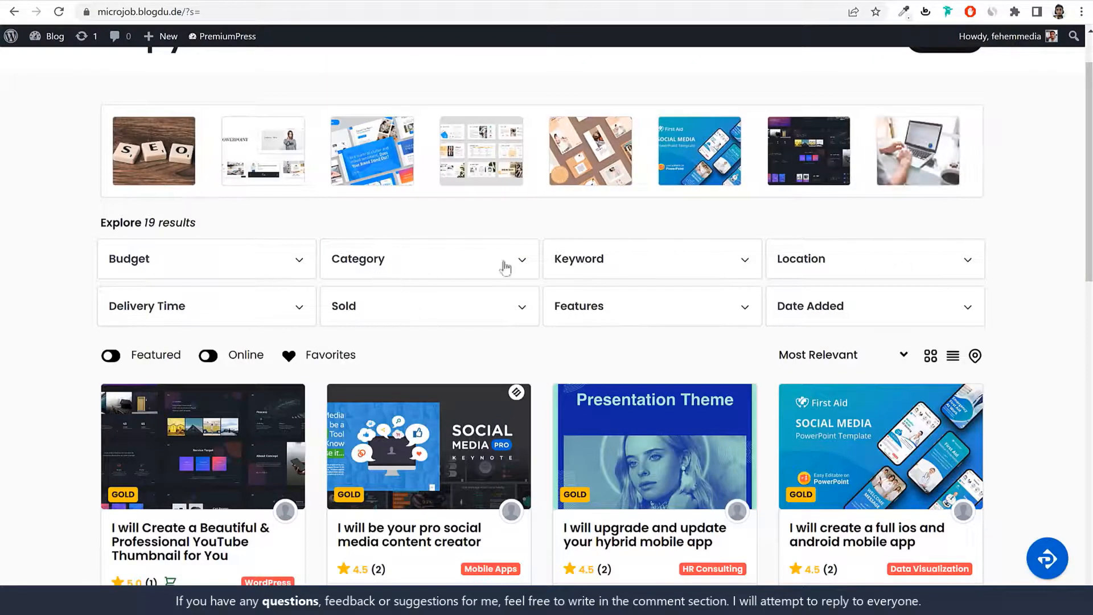
scroll(968, 364, down, 10)
scroll(1000, 410, up, 10)
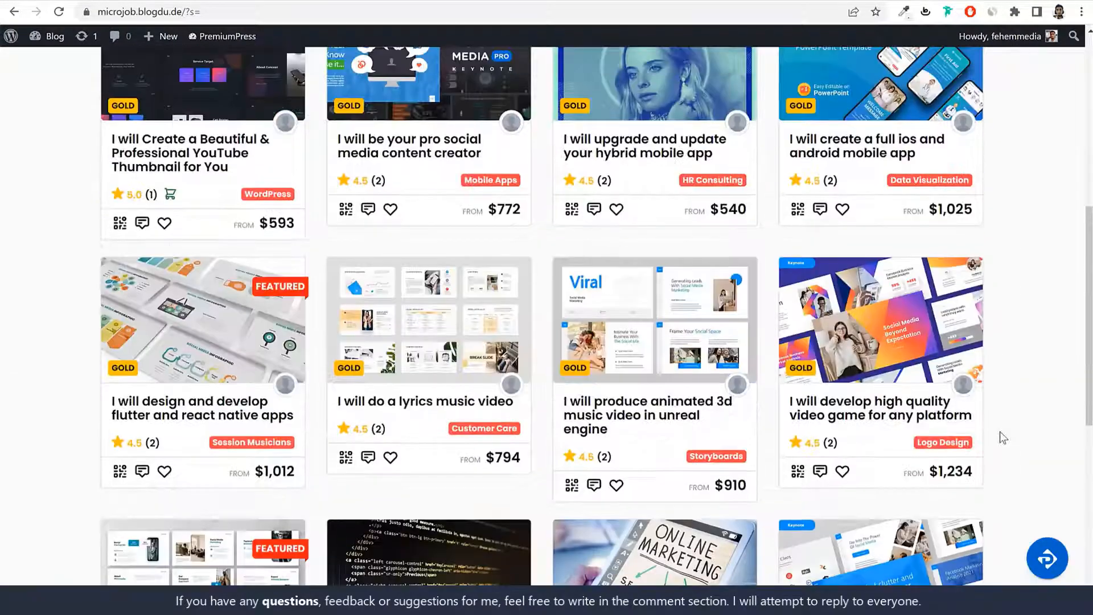
click(833, 110)
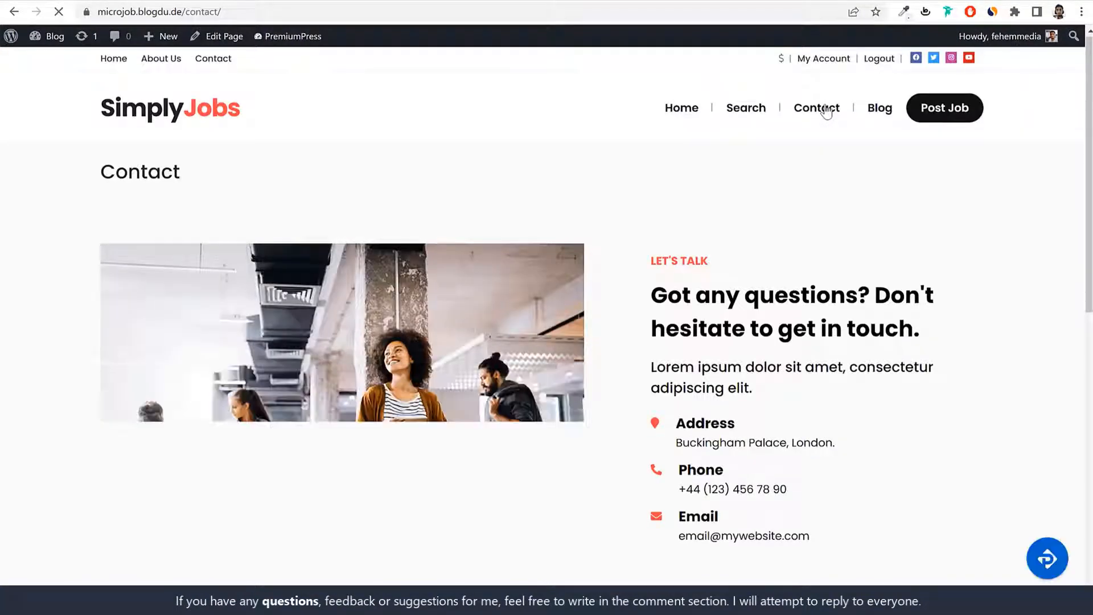
Step: Try the contact form's Full Name, Email and message fields, then return to the homepage via the logo
scroll(884, 362, down, 7)
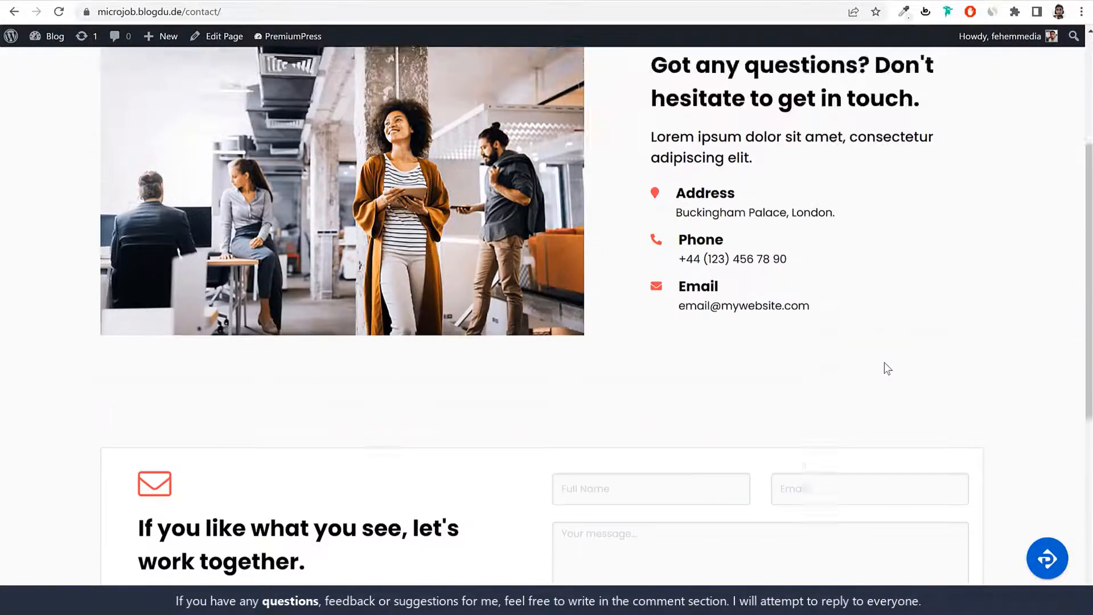
click(651, 234)
click(832, 238)
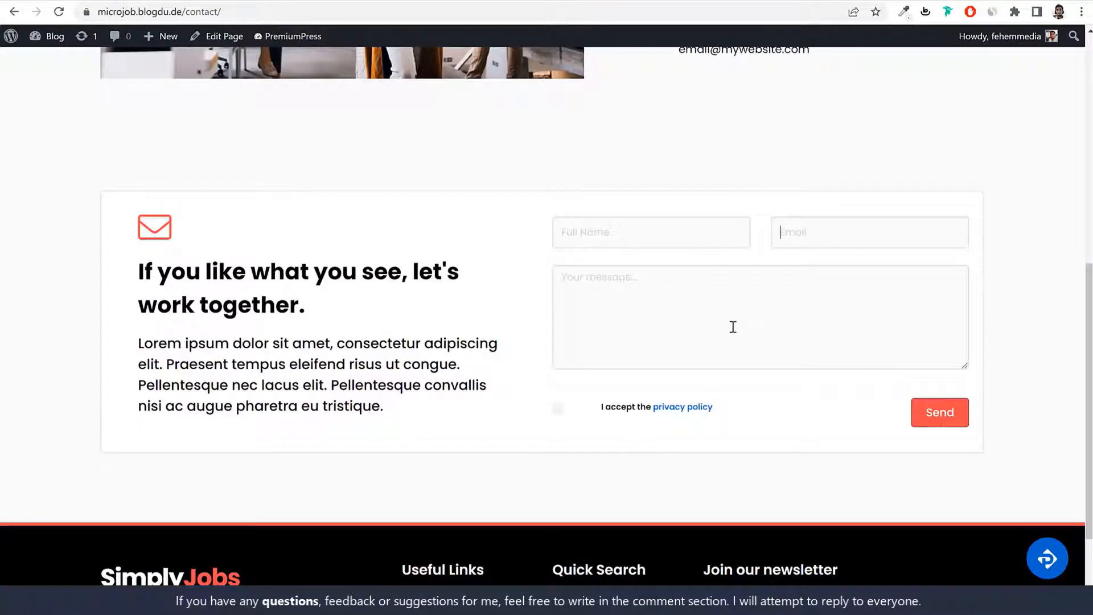
click(733, 327)
scroll(936, 355, down, 2)
scroll(936, 355, up, 9)
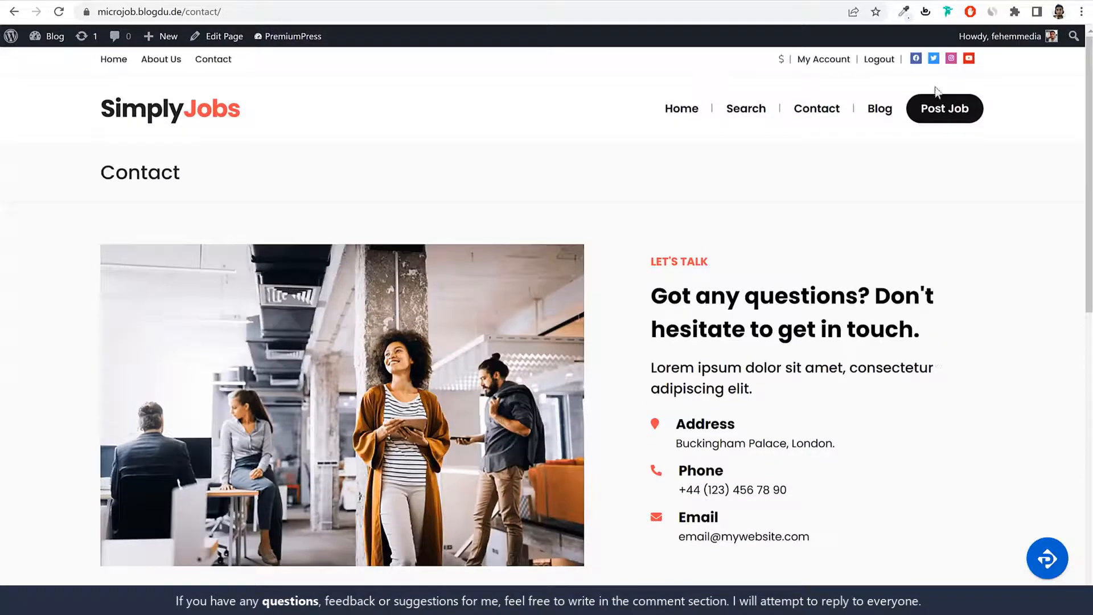
click(262, 114)
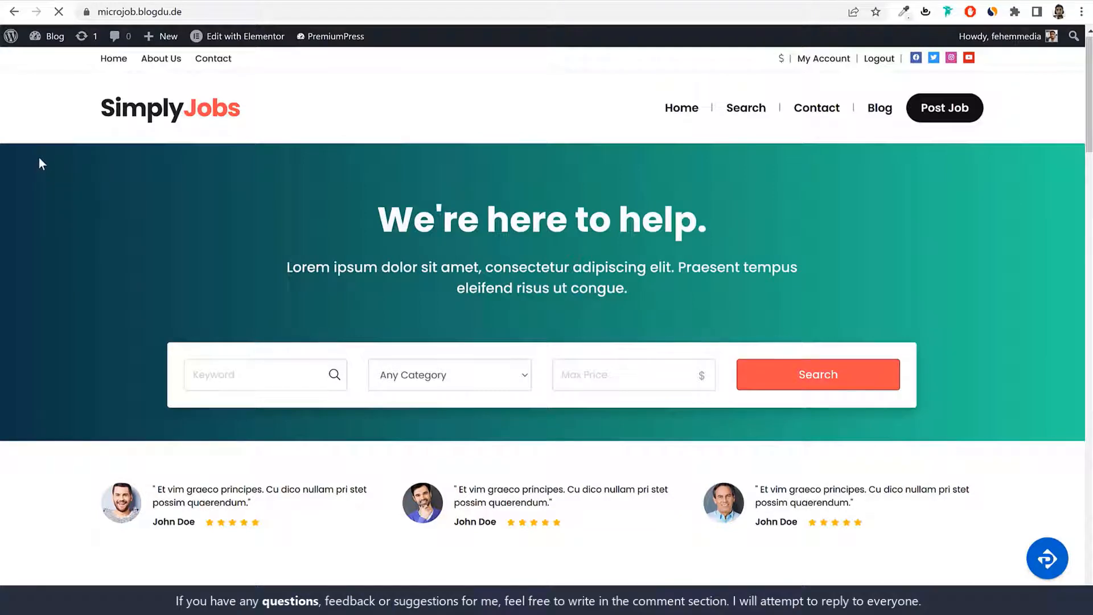
key(ctrl+shift+i)
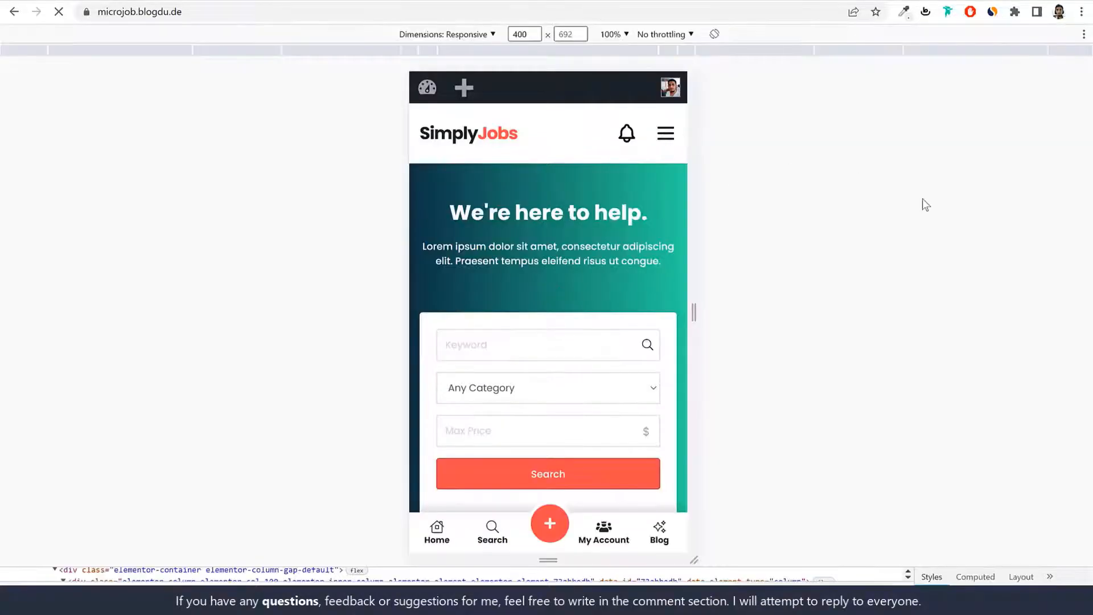
scroll(661, 310, down, 6)
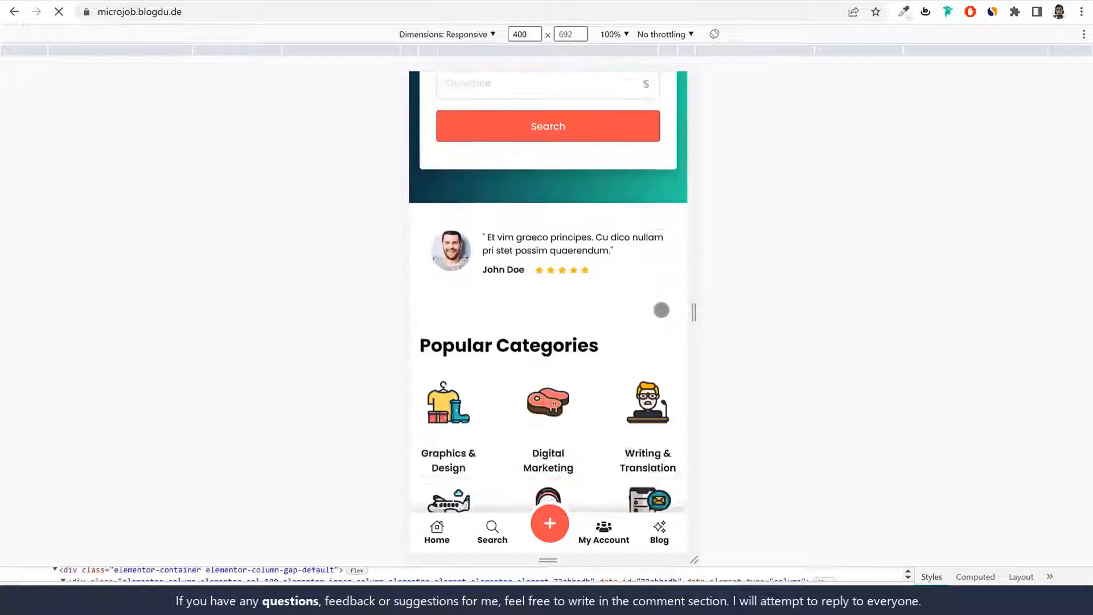
scroll(661, 309, up, 6)
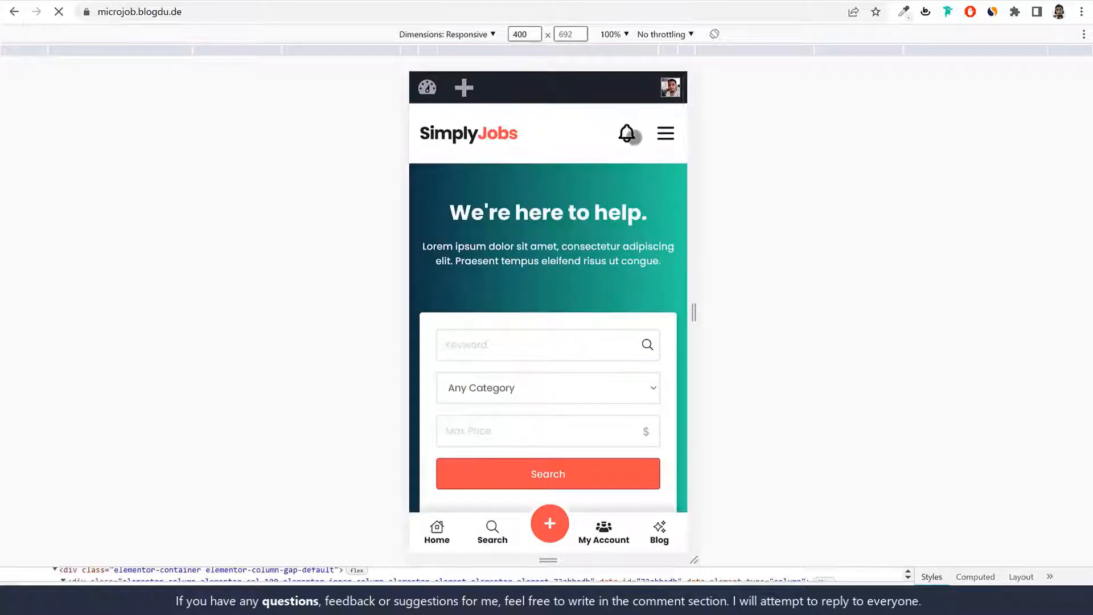
click(666, 133)
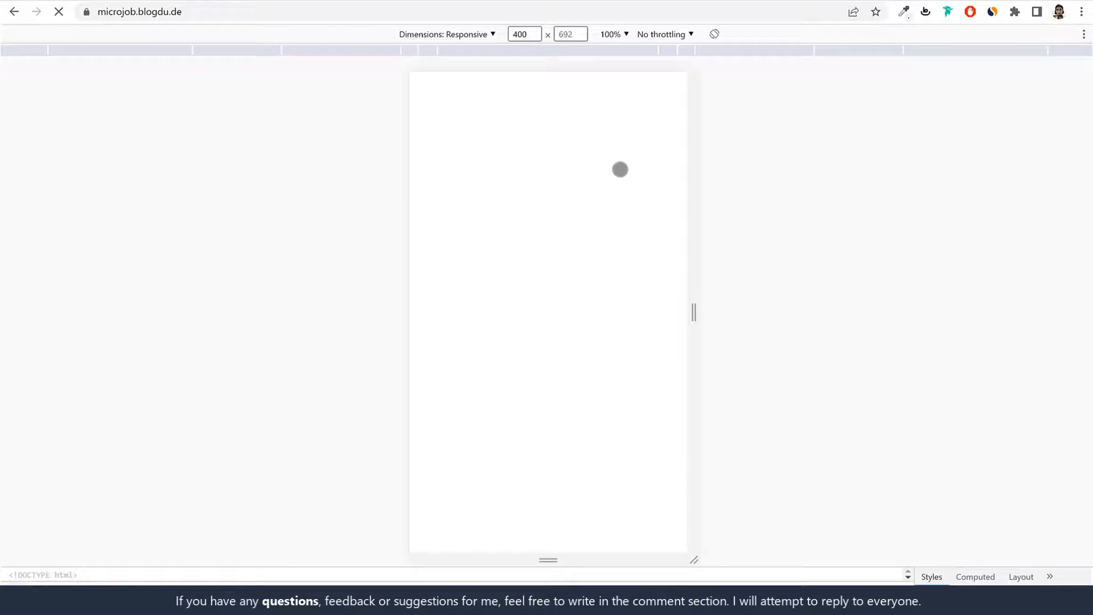
scroll(666, 293, down, 7)
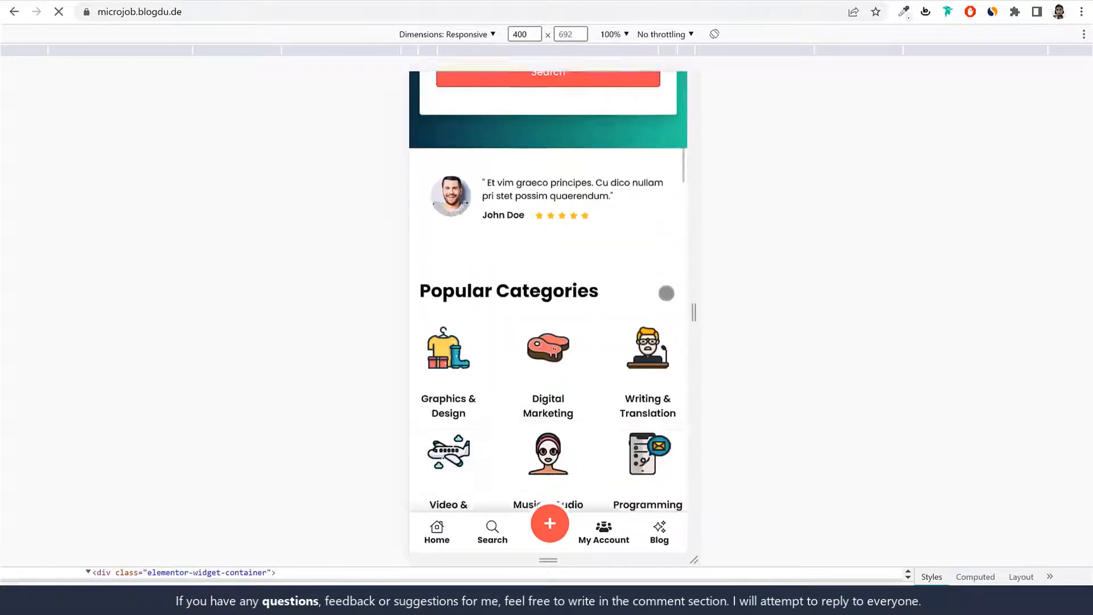
scroll(666, 292, down, 2)
scroll(629, 342, down, 8)
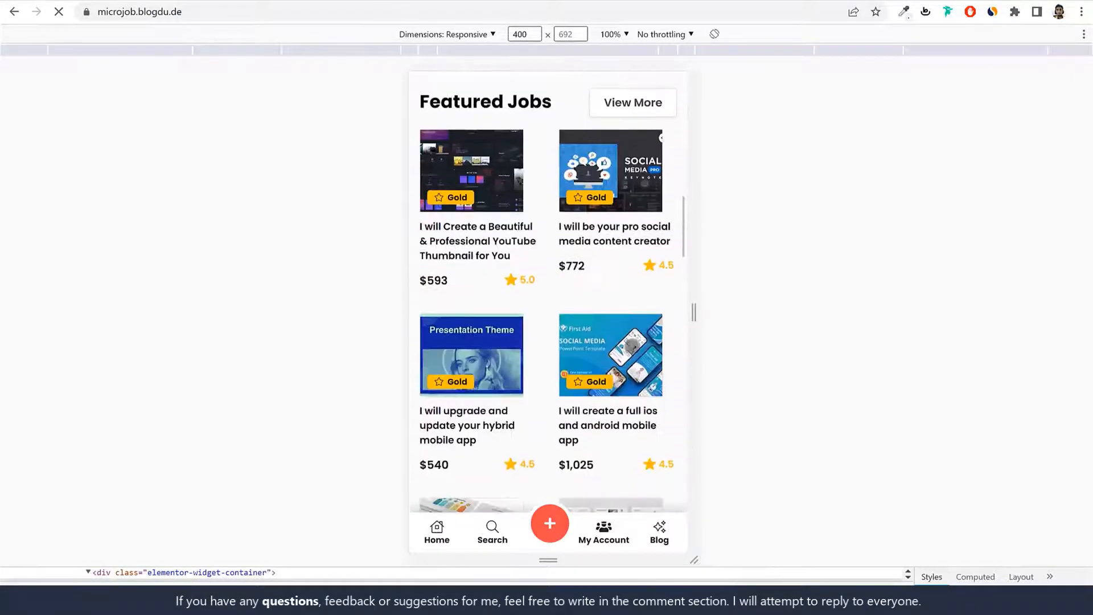
scroll(632, 345, down, 15)
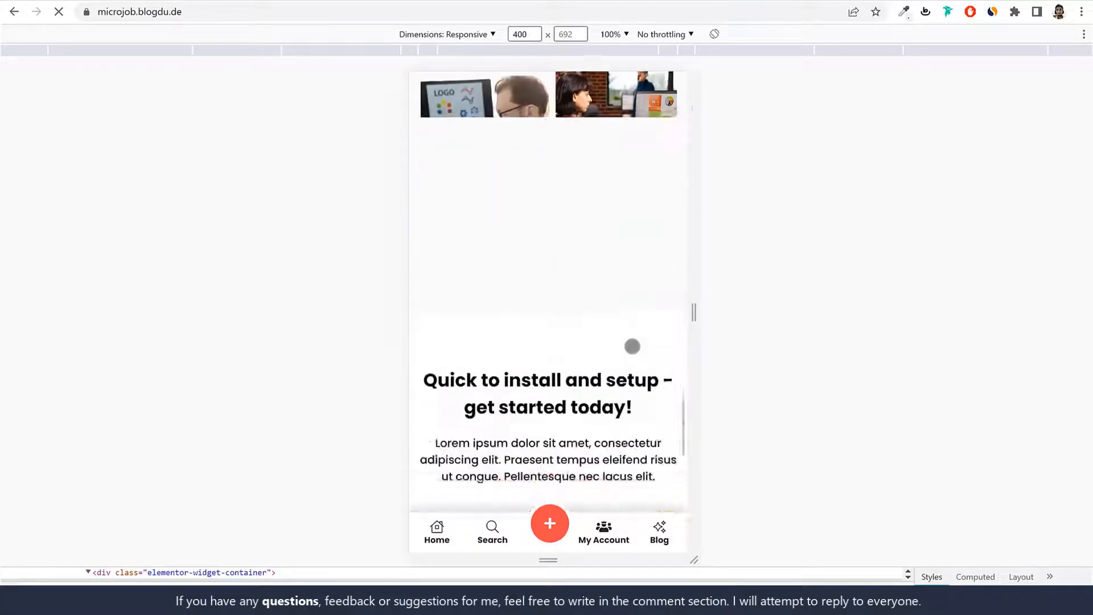
scroll(632, 345, down, 10)
scroll(632, 345, up, 20)
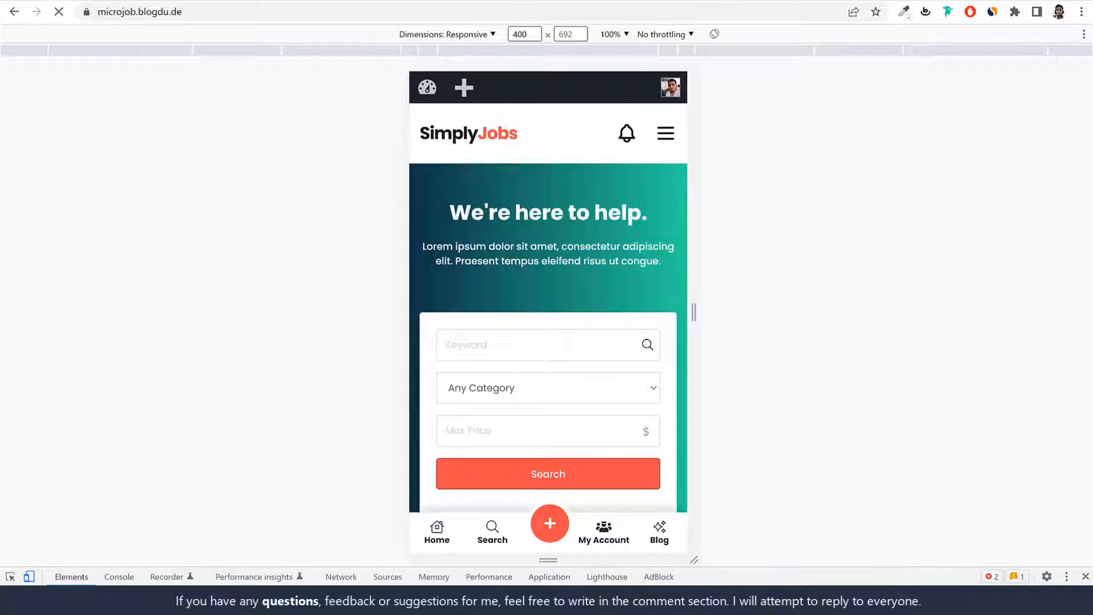
click(1086, 577)
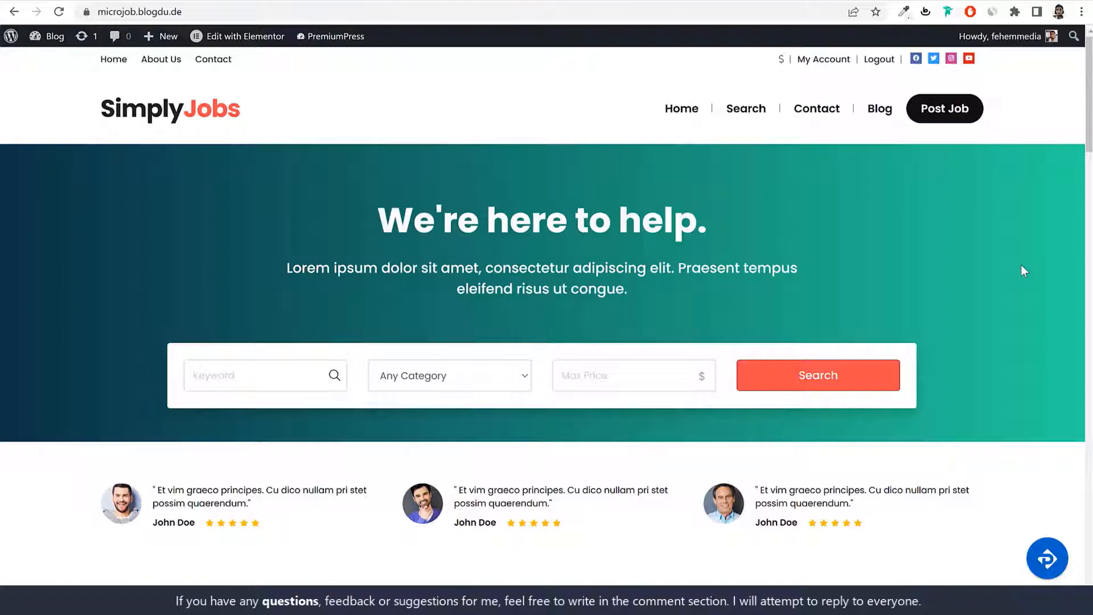
Step: Scroll the homepage, then open a new tab with w3qna.com/ht typed in the address bar
scroll(908, 241, down, 15)
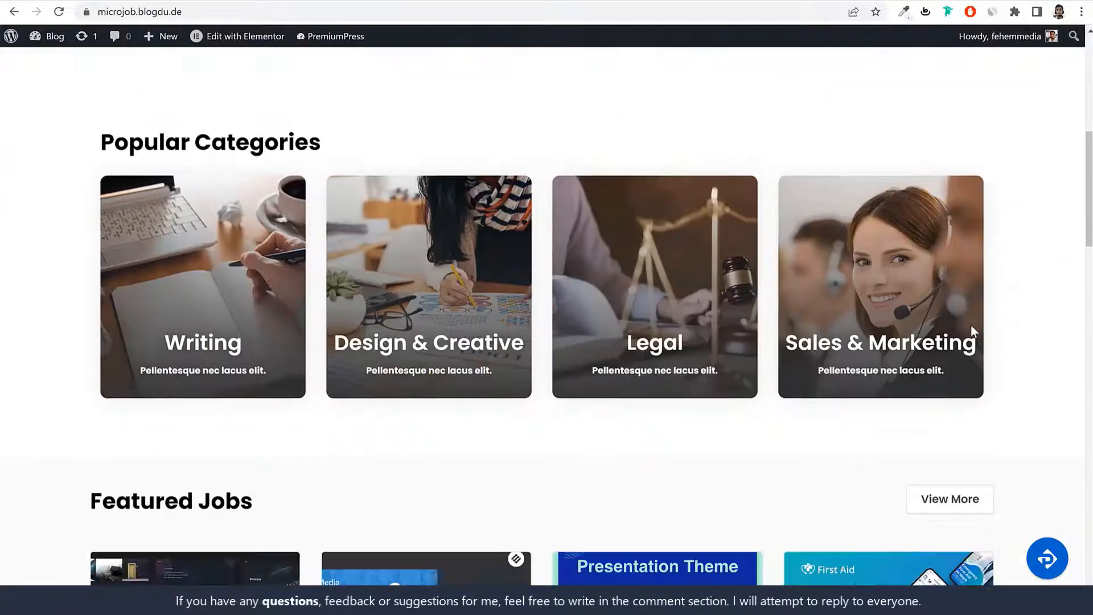
scroll(972, 330, down, 20)
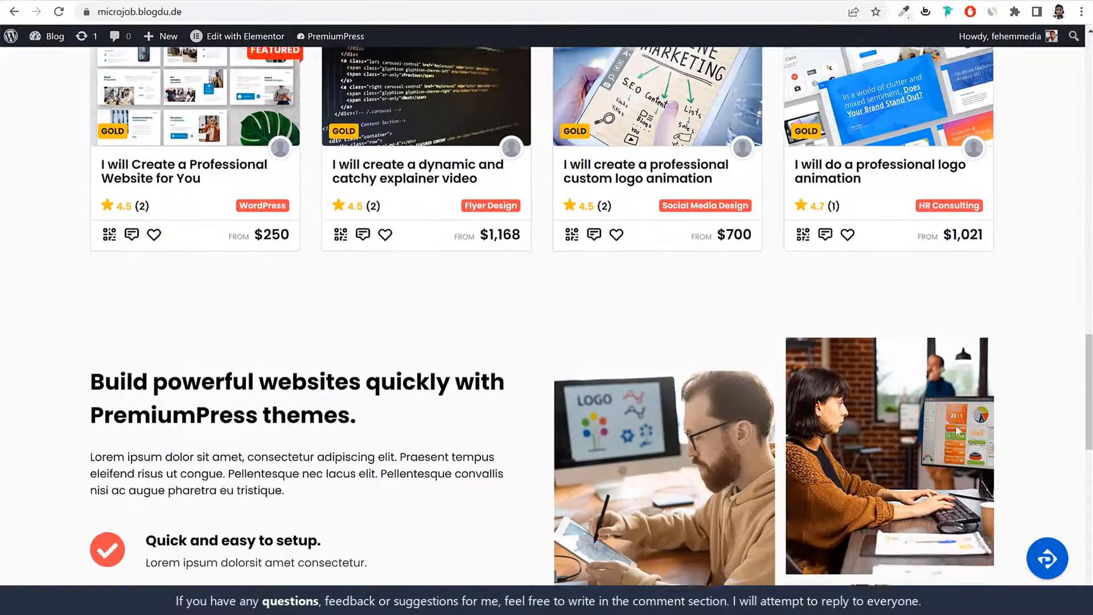
scroll(974, 441, down, 5)
scroll(975, 444, up, 20)
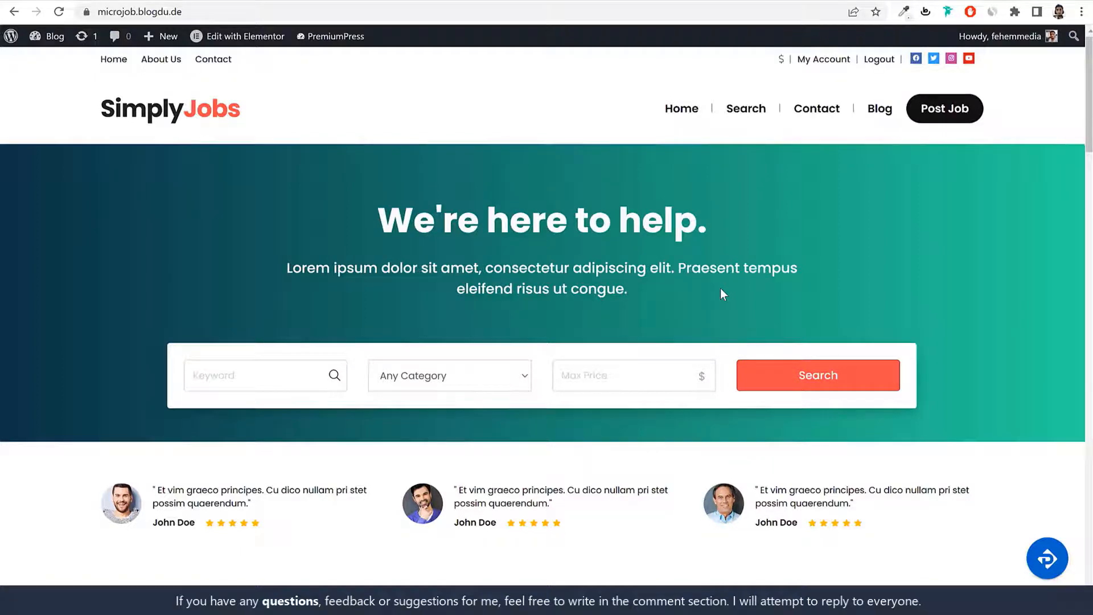
key(ctrl+t)
text(w3qna.com/ht)
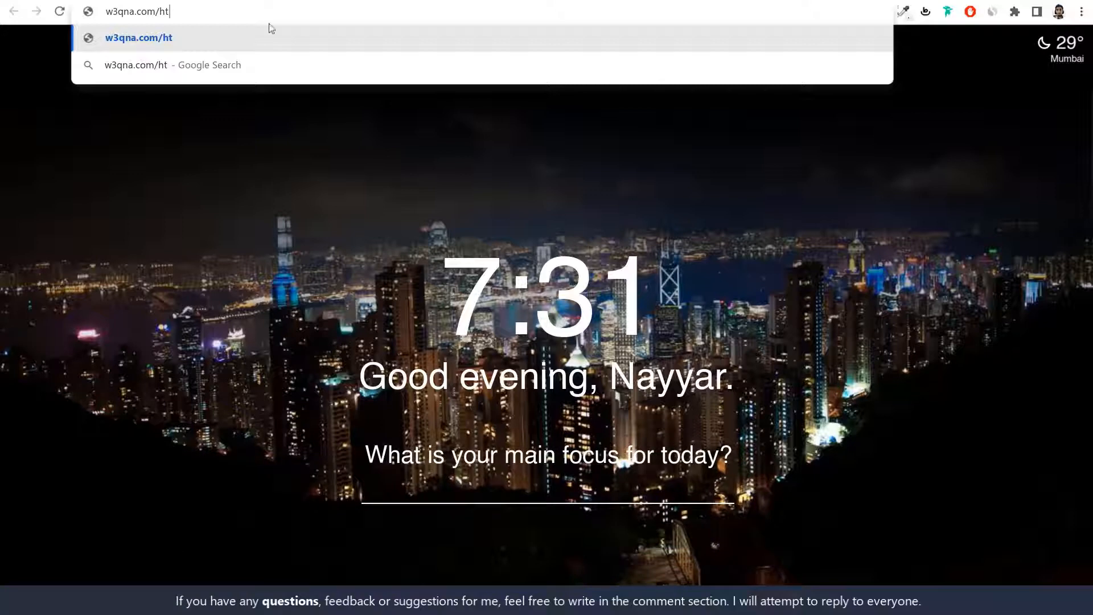
Step: Load w3qna.com/ht from the address bar suggestion
click(270, 46)
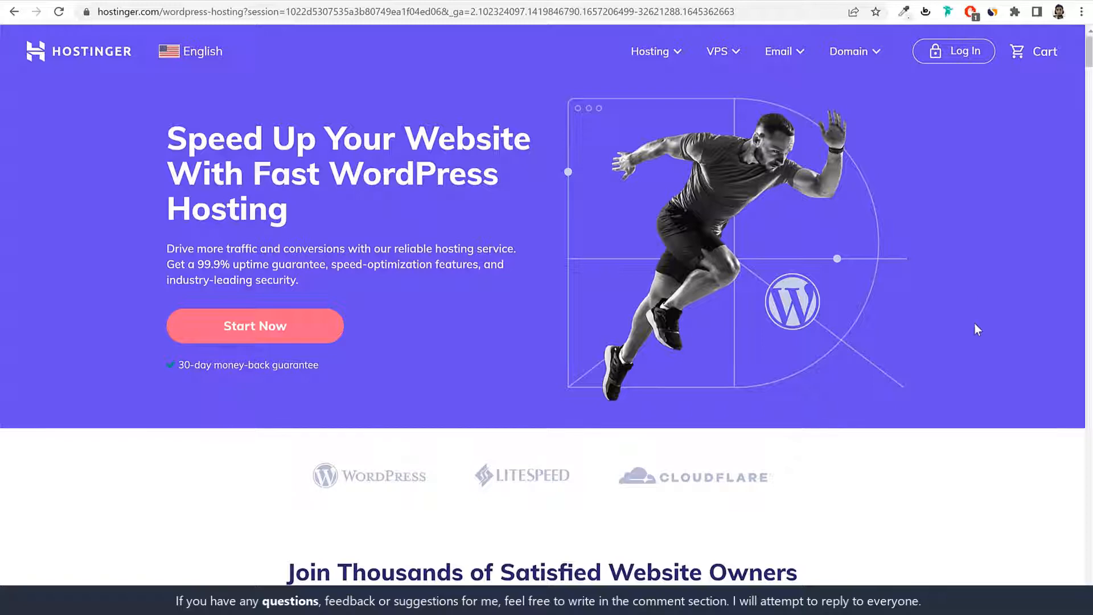
Step: Highlight the WordPress Hosting headline words, then clear the selection
drag(333, 165, 356, 217)
drag(334, 164, 348, 210)
click(346, 210)
Step: Visit the Web Hosting page from the hosting-types menu, then return to WordPress Hosting
click(654, 53)
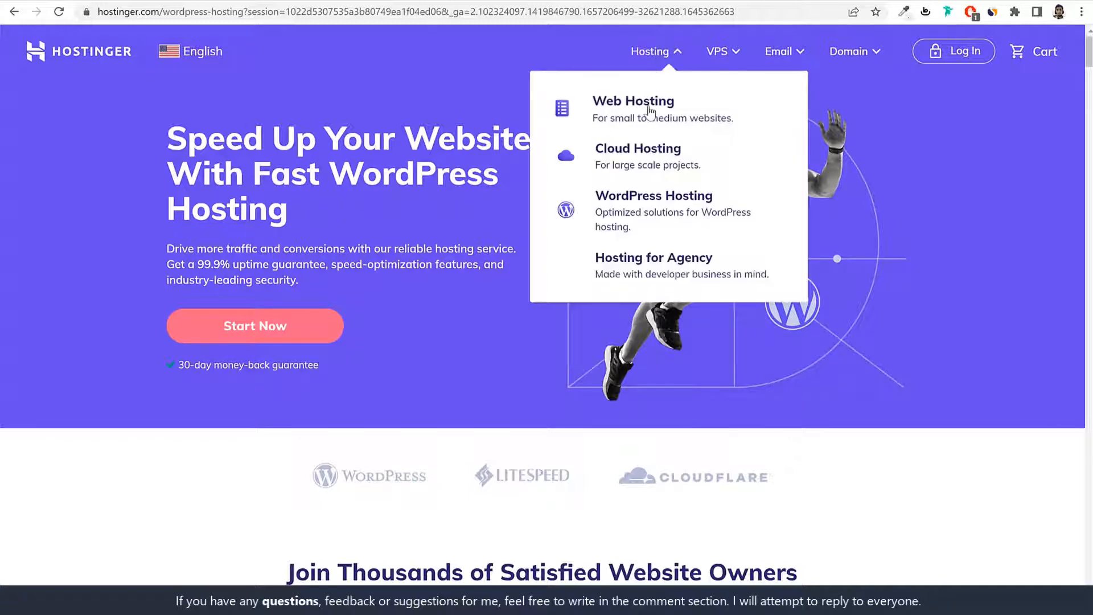
click(655, 111)
scroll(751, 273, down, 10)
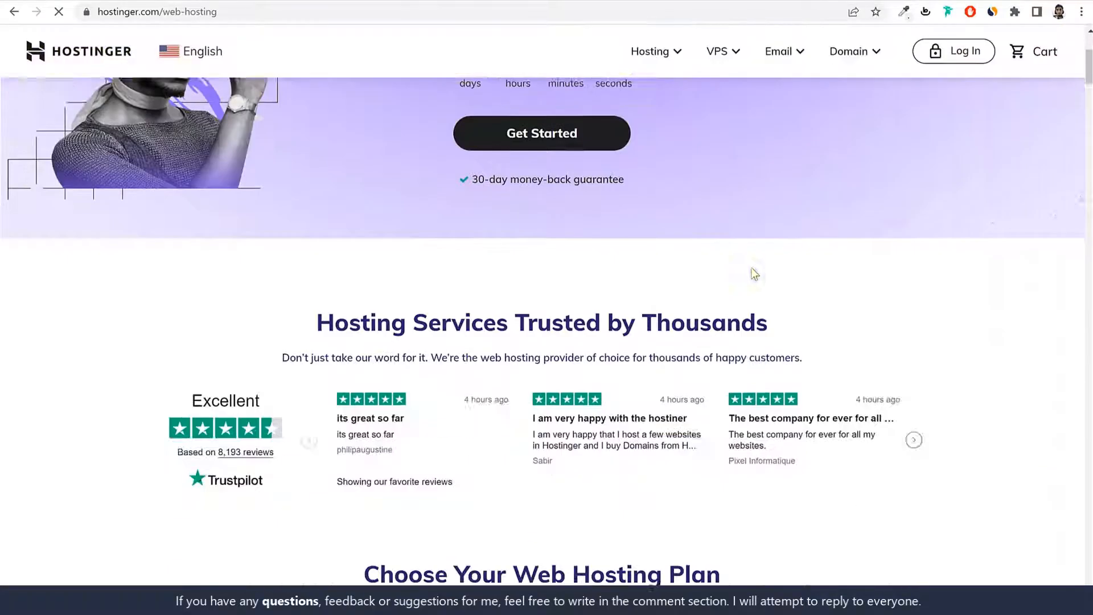
scroll(716, 330, up, 10)
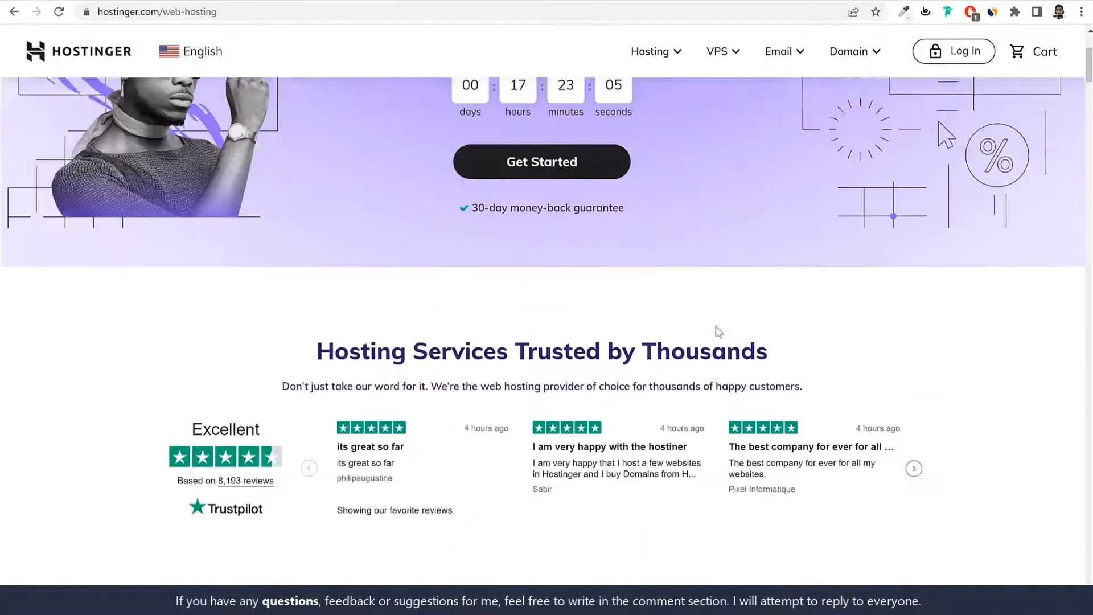
click(668, 50)
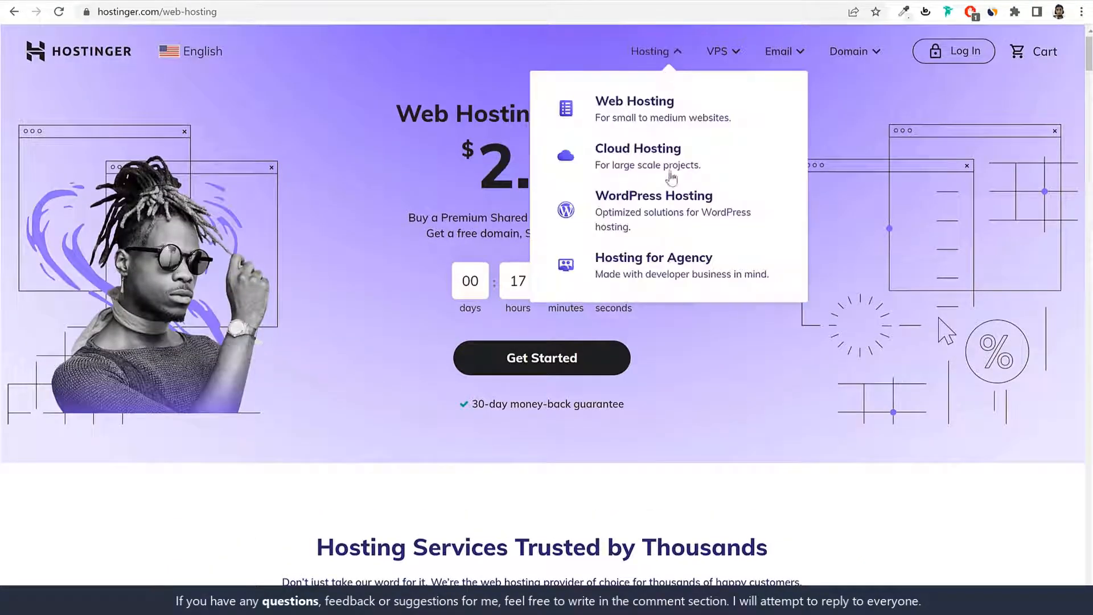
click(672, 202)
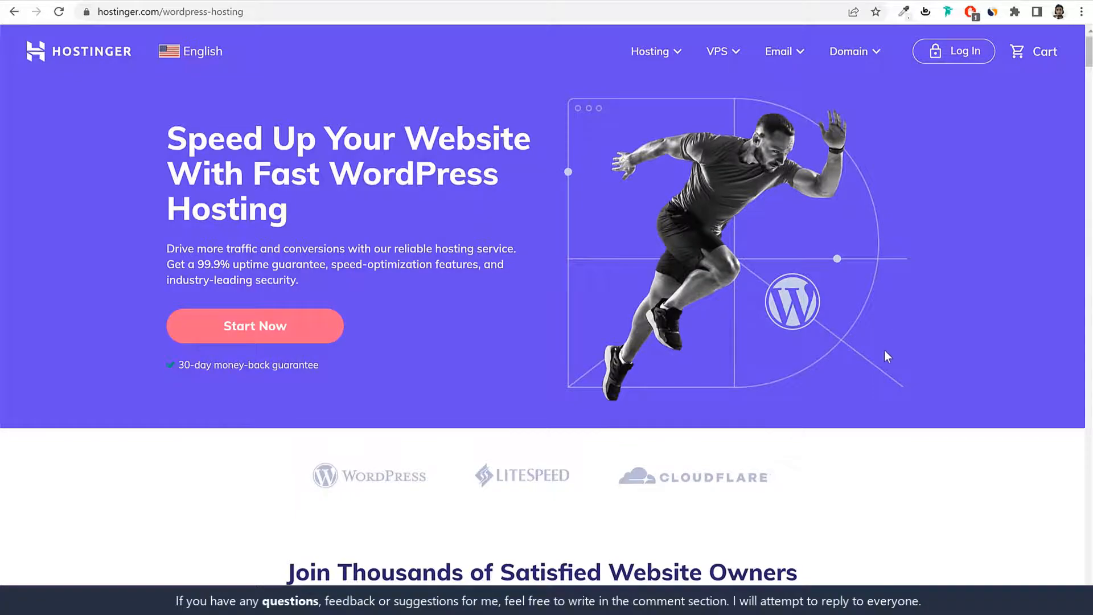
Step: Scroll to the plan cards and highlight the Starter plan's MOST POPULAR label and name
scroll(884, 351, down, 8)
scroll(887, 355, down, 2)
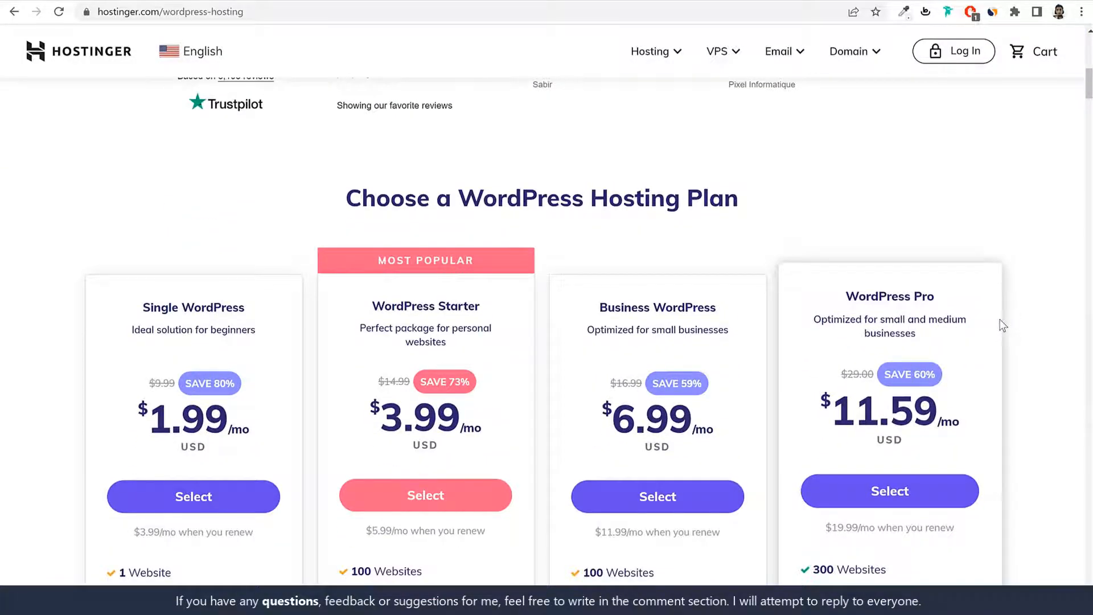
scroll(1000, 327, down, 2)
scroll(1000, 327, up, 7)
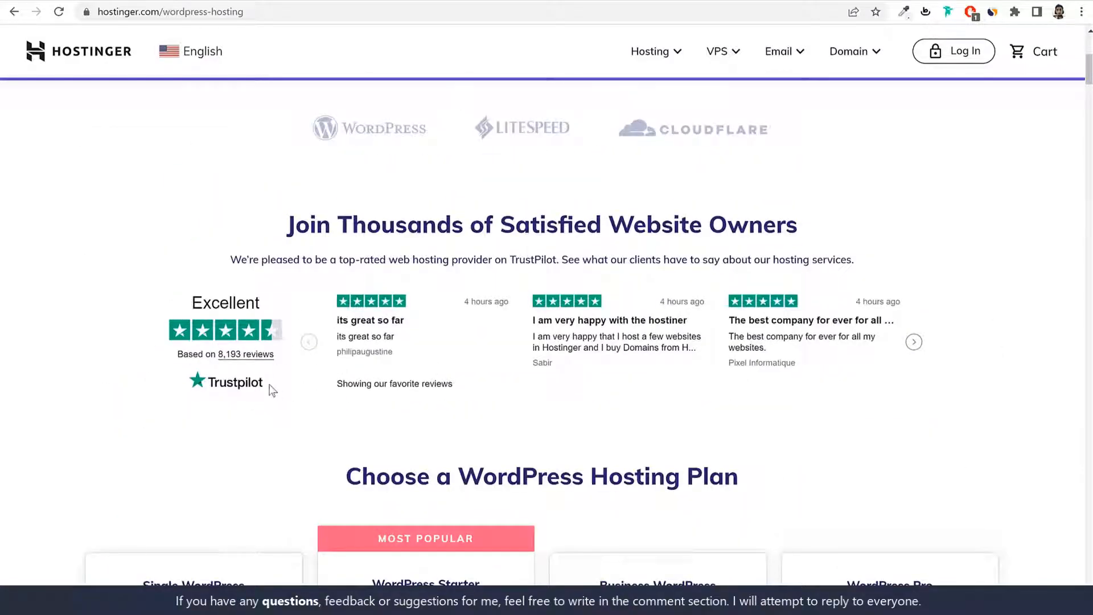
scroll(570, 396, up, 5)
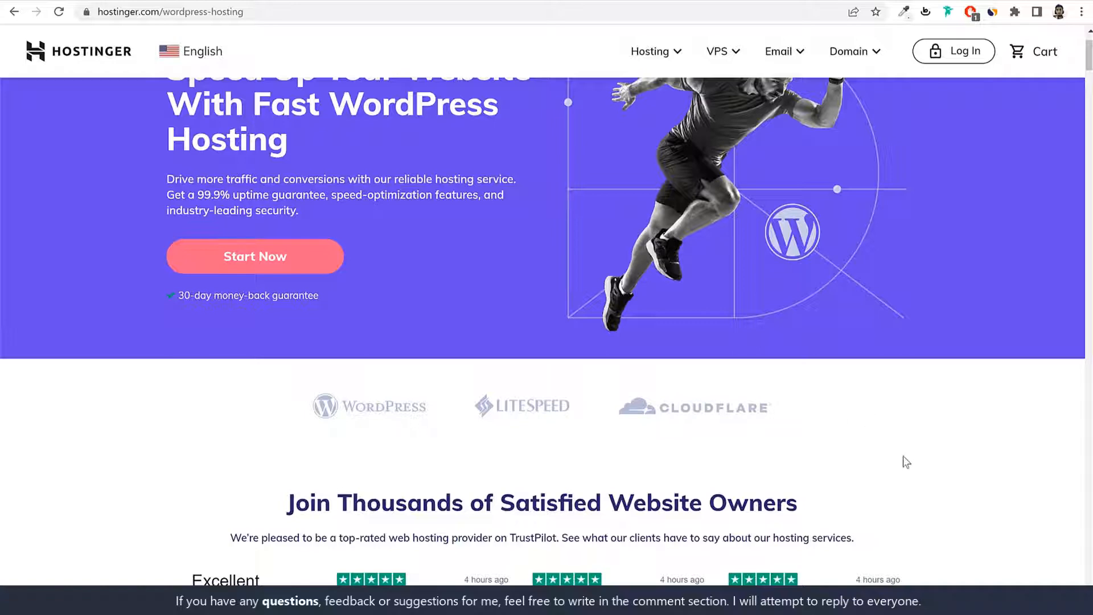
scroll(925, 475, down, 10)
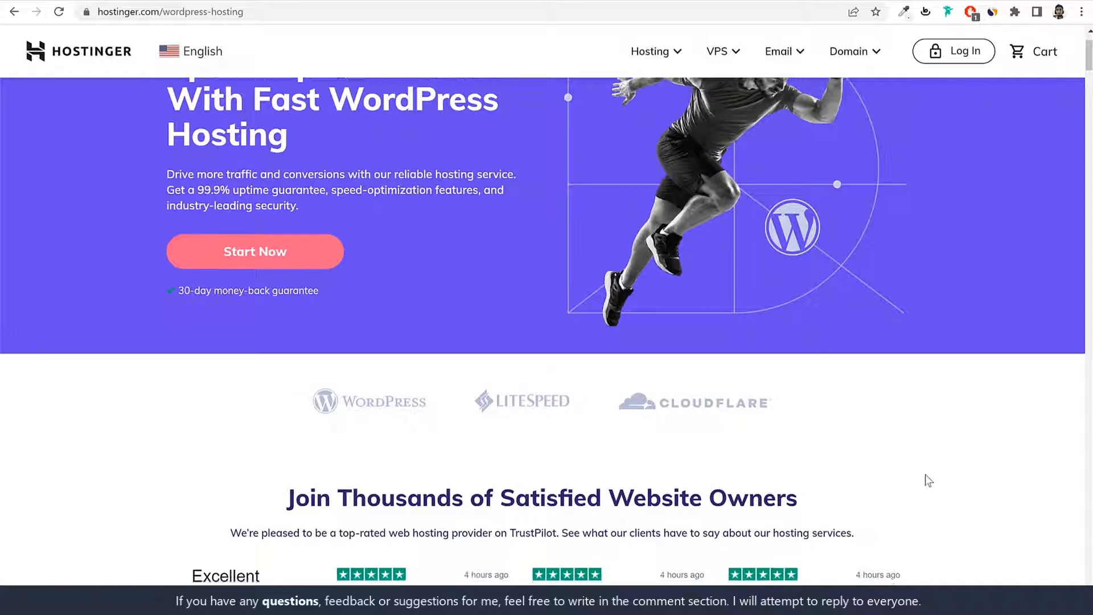
scroll(925, 475, down, 1)
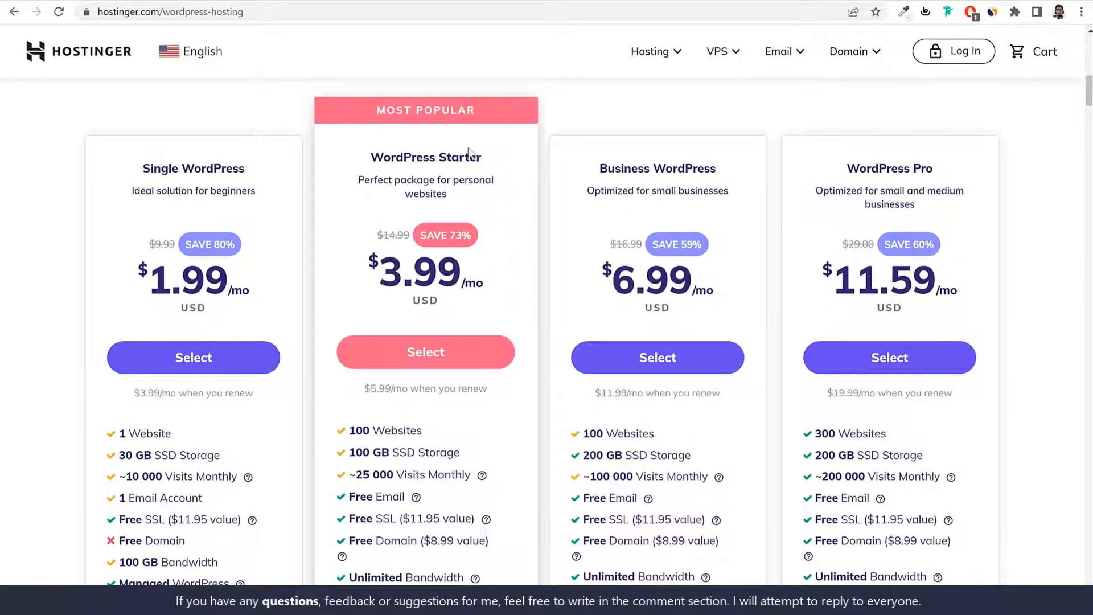
drag(375, 110, 487, 114)
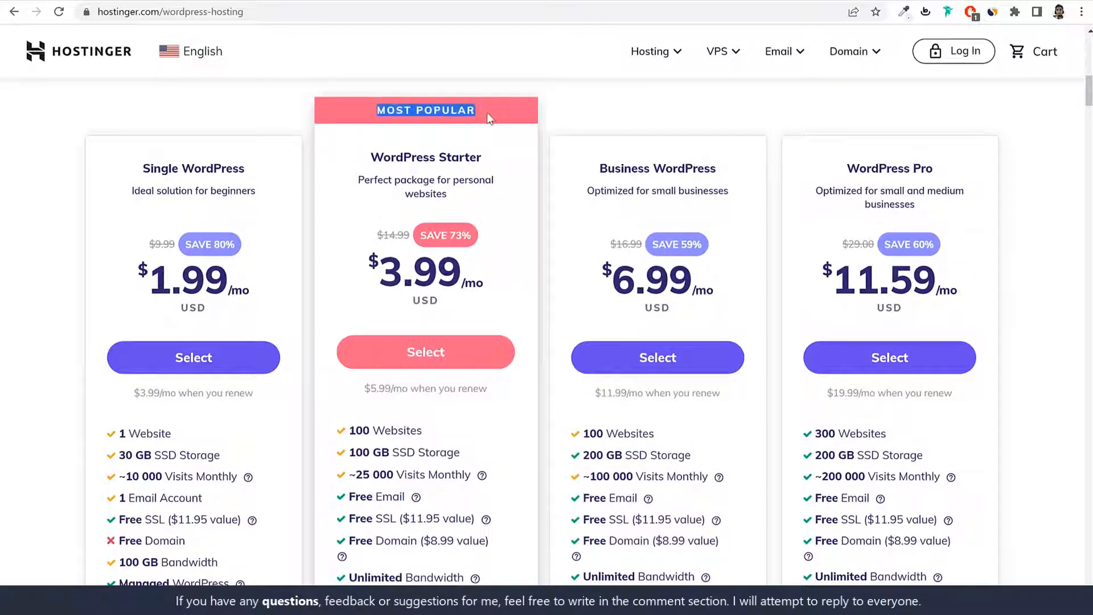
click(487, 114)
drag(385, 110, 478, 107)
drag(489, 158, 344, 154)
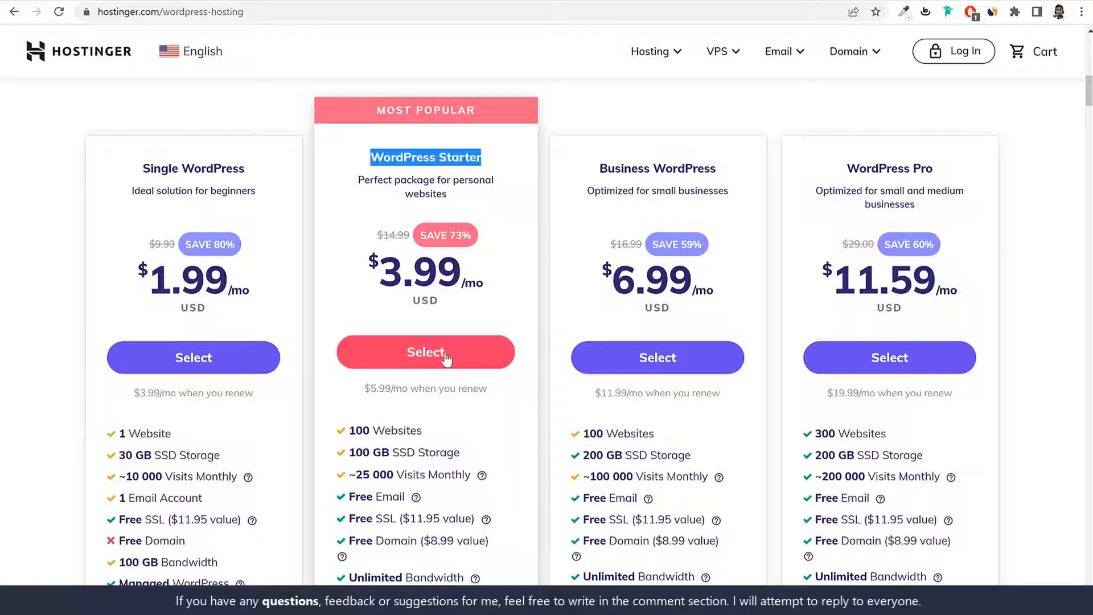
Step: Highlight 100 Websites in the WordPress Starter feature list
scroll(522, 420, down, 2)
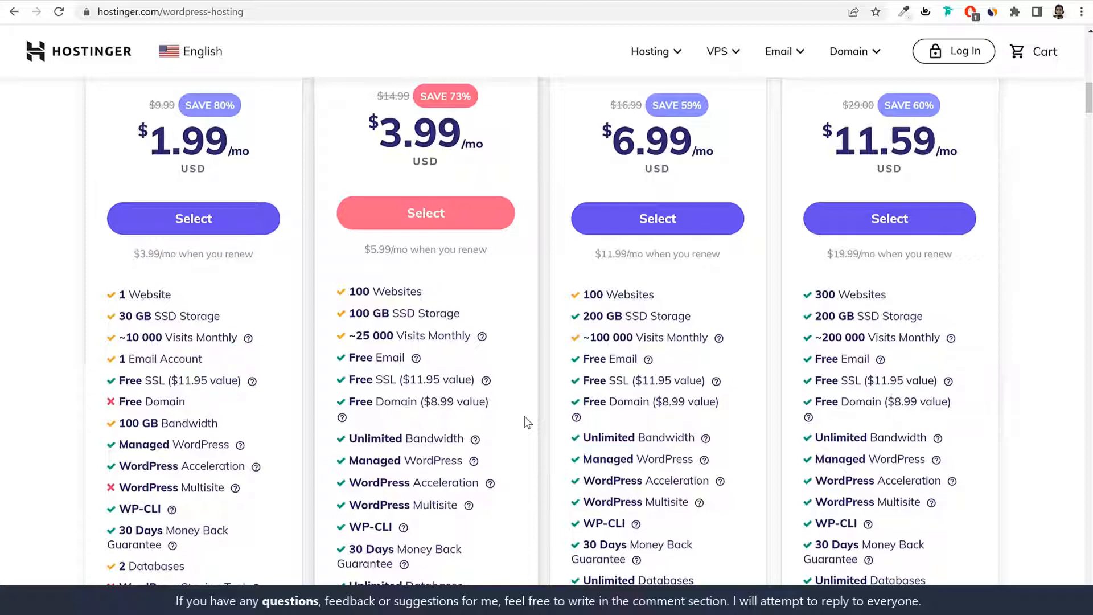
scroll(534, 366, up, 1)
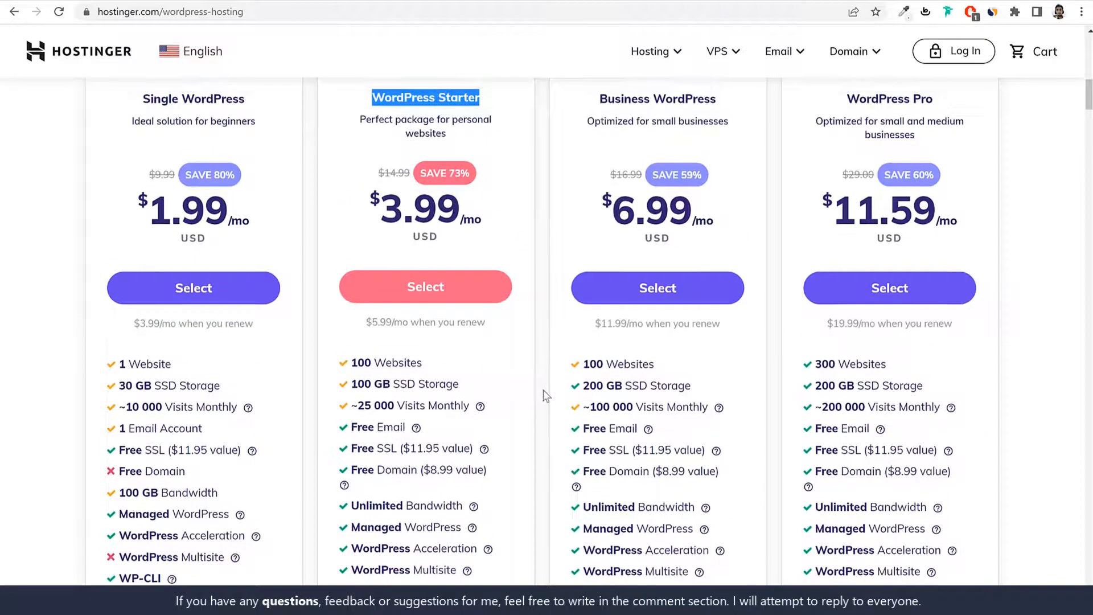
scroll(543, 390, down, 1)
scroll(539, 378, up, 1)
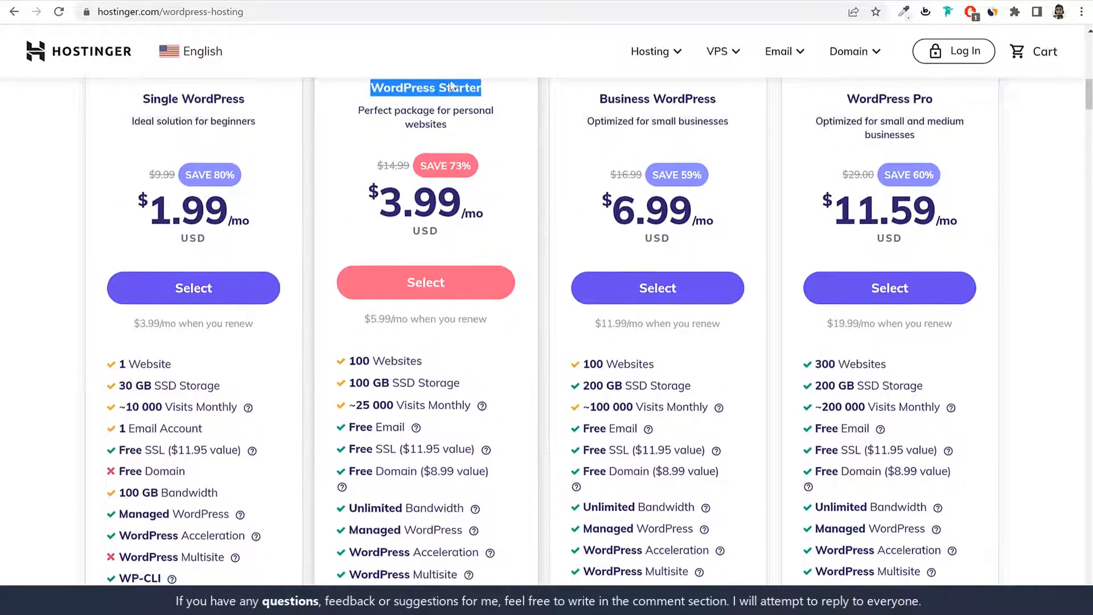
drag(371, 92, 498, 280)
drag(422, 361, 352, 365)
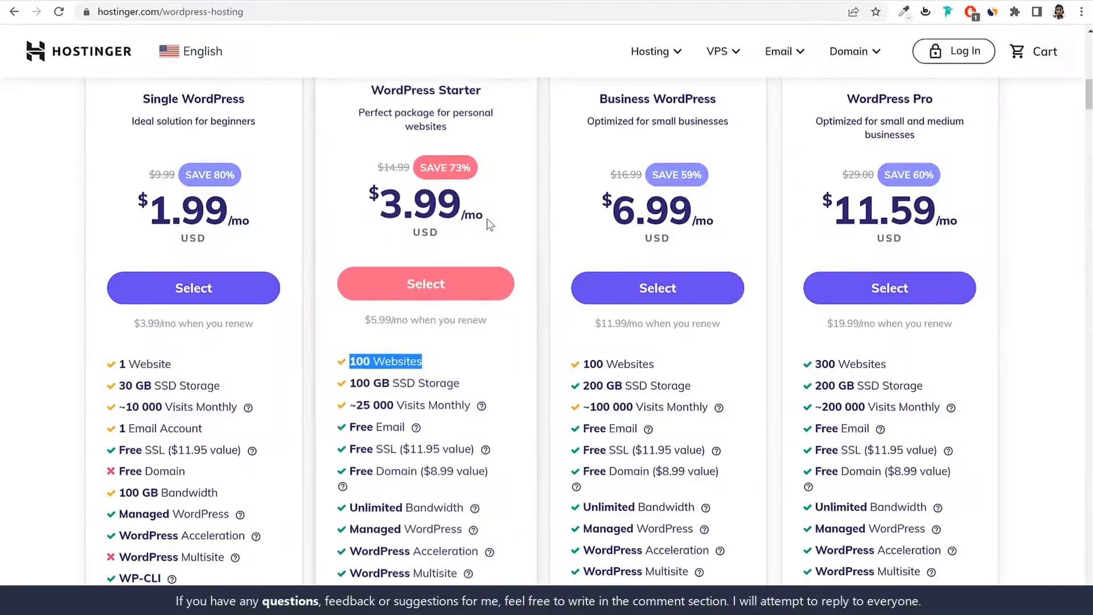
scroll(498, 281, up, 2)
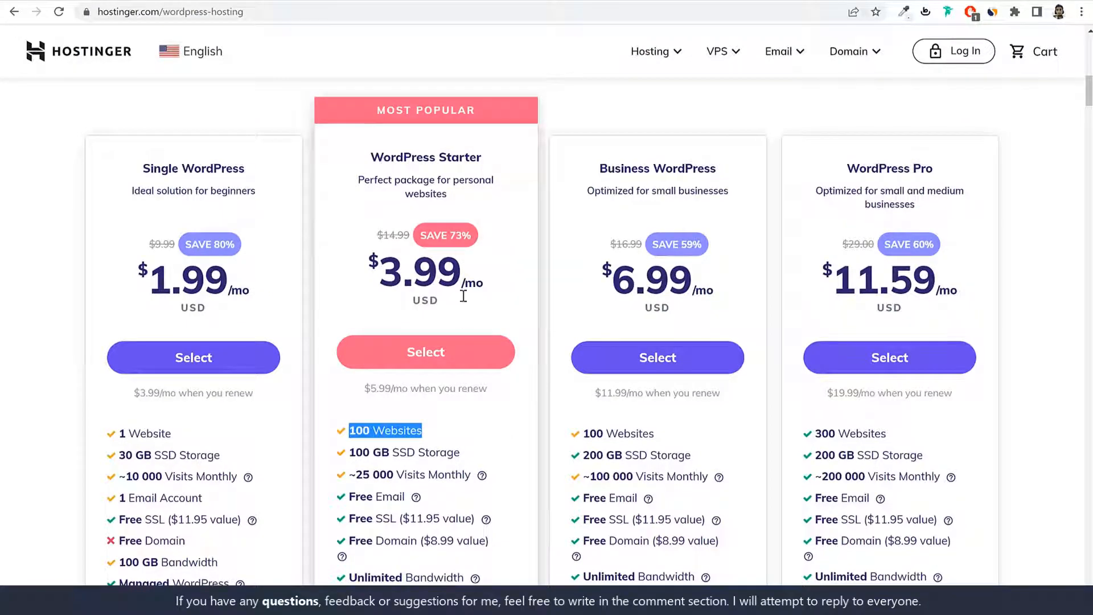
drag(442, 433, 341, 436)
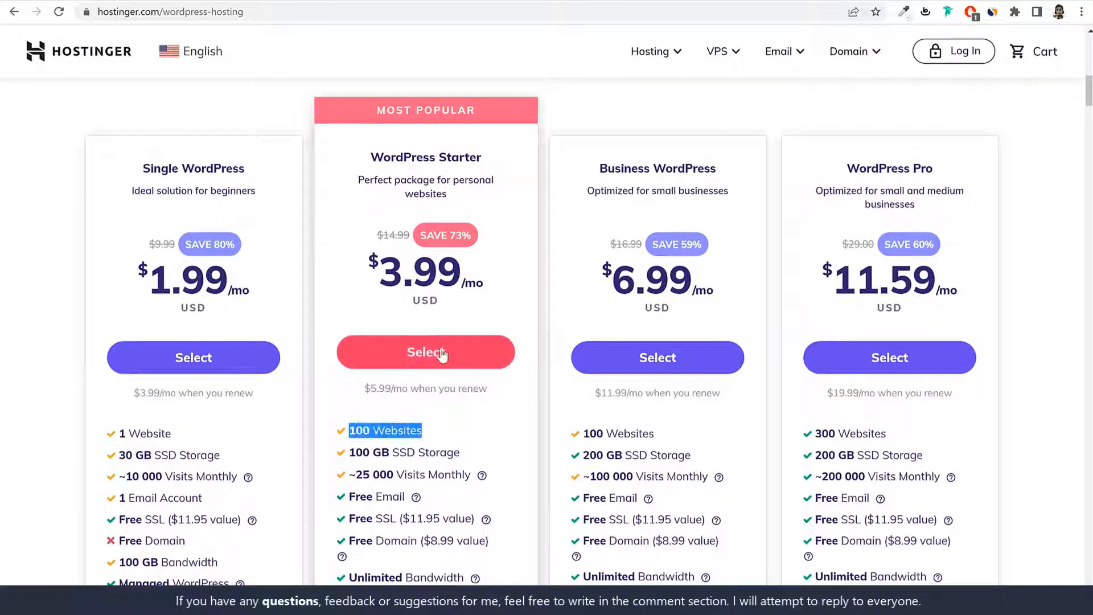
drag(371, 157, 487, 159)
click(487, 158)
scroll(521, 390, down, 2)
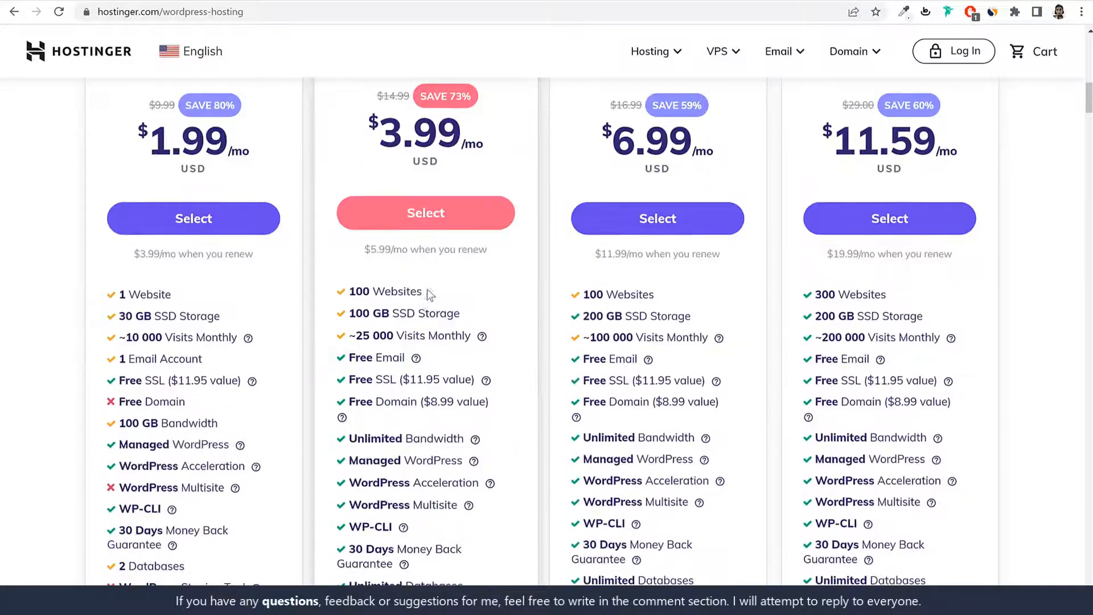
drag(429, 294, 350, 289)
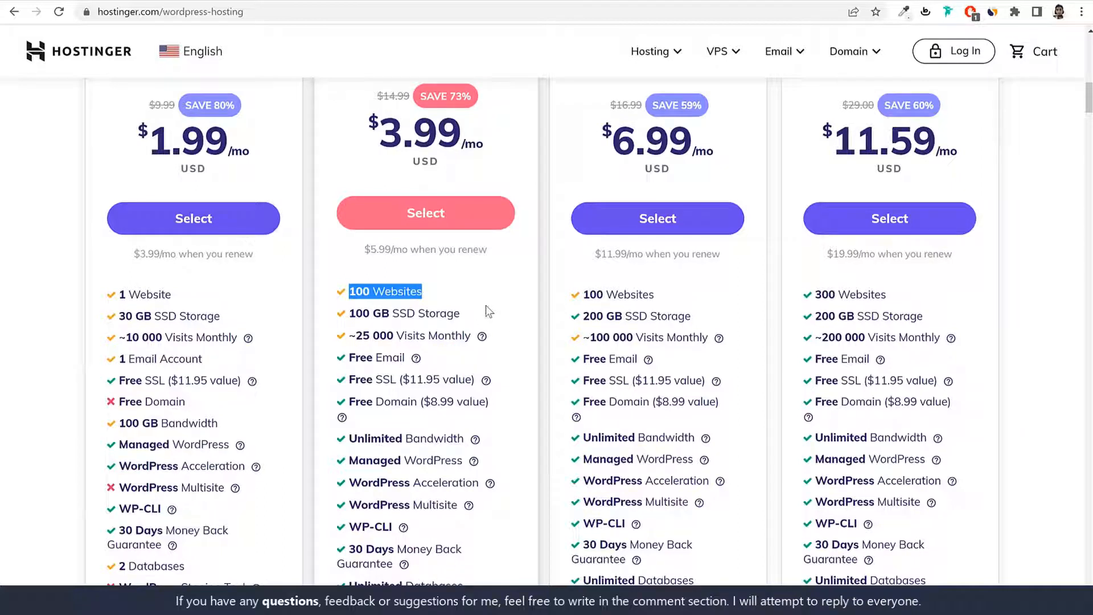
Step: Highlight the Starter plan's 100 GB SSD Storage line and its price
triple_click(384, 314)
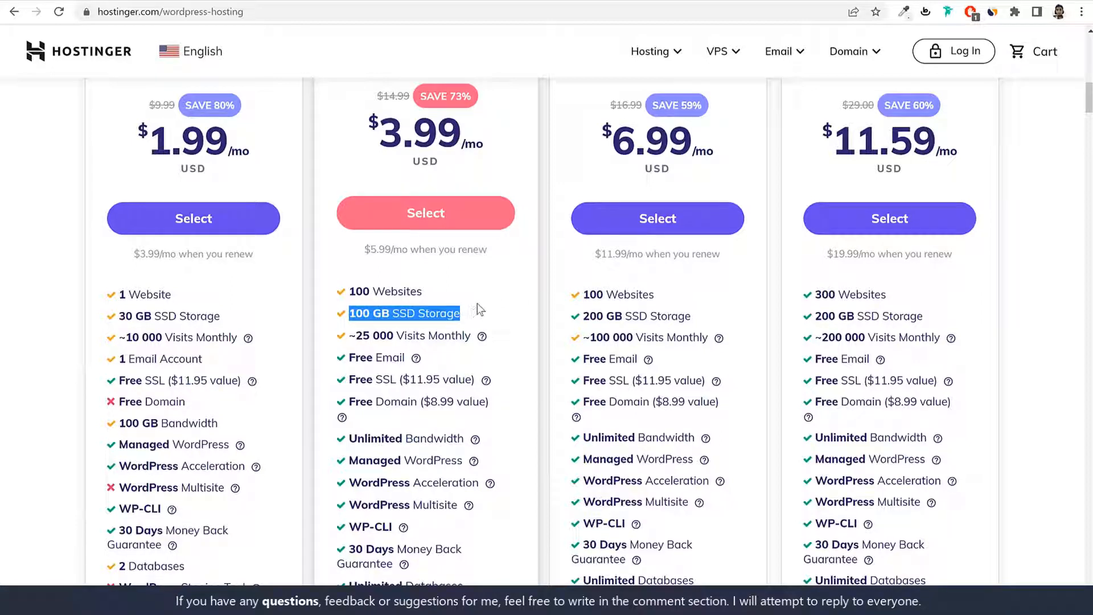
scroll(481, 310, up, 1)
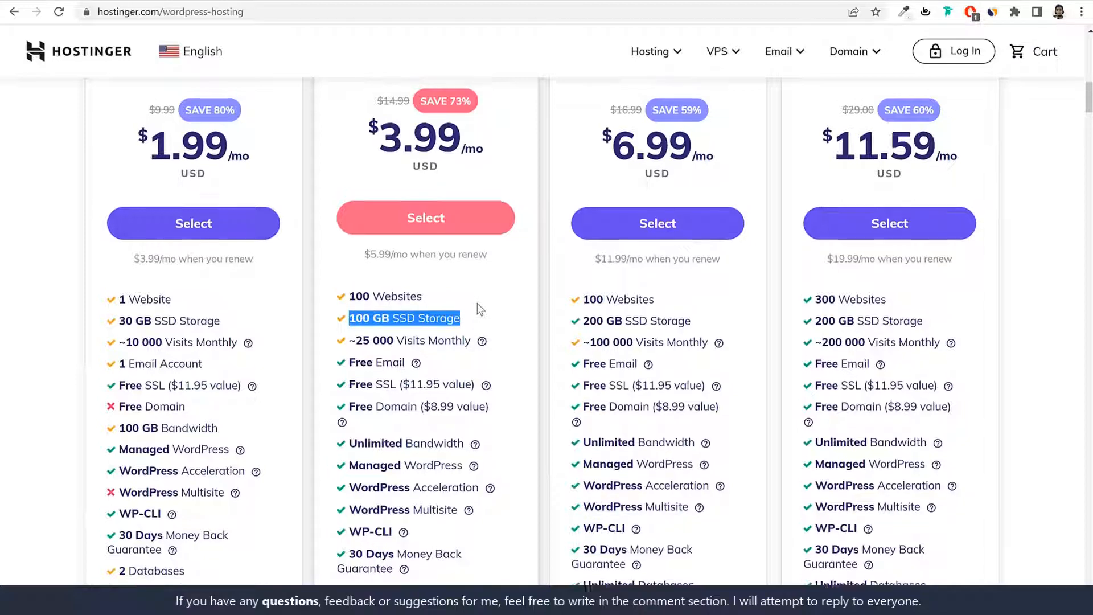
drag(380, 202, 496, 200)
click(533, 323)
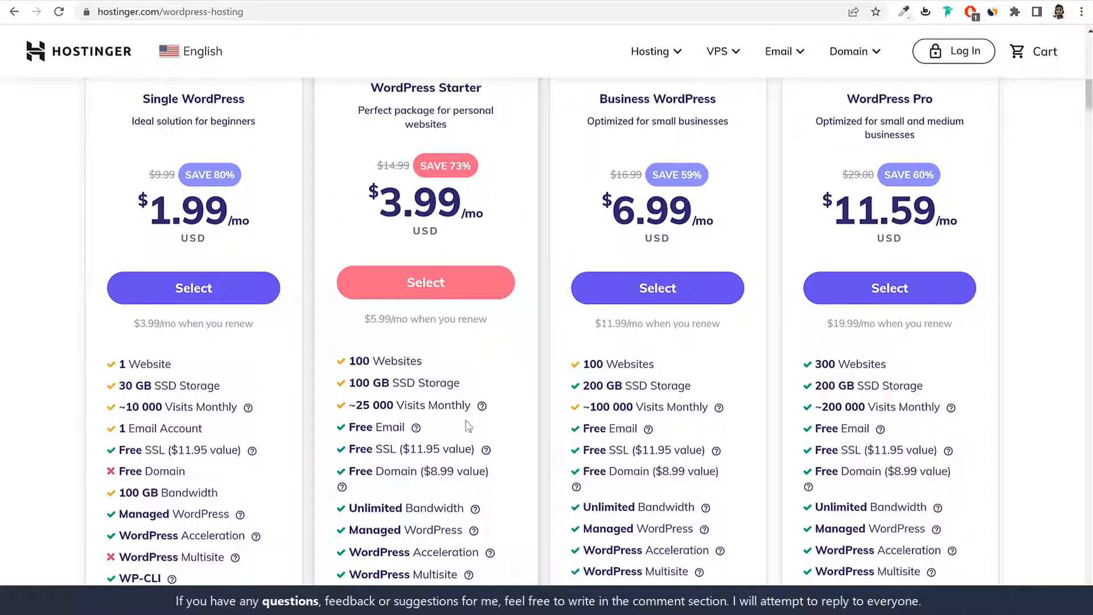
drag(389, 382, 356, 382)
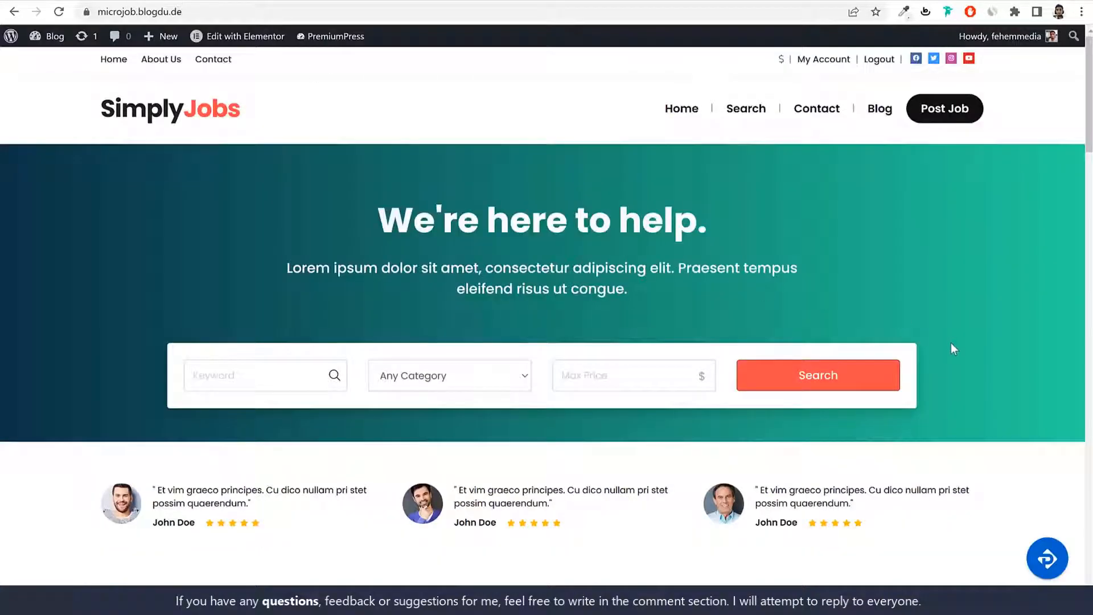
scroll(1027, 357, down, 10)
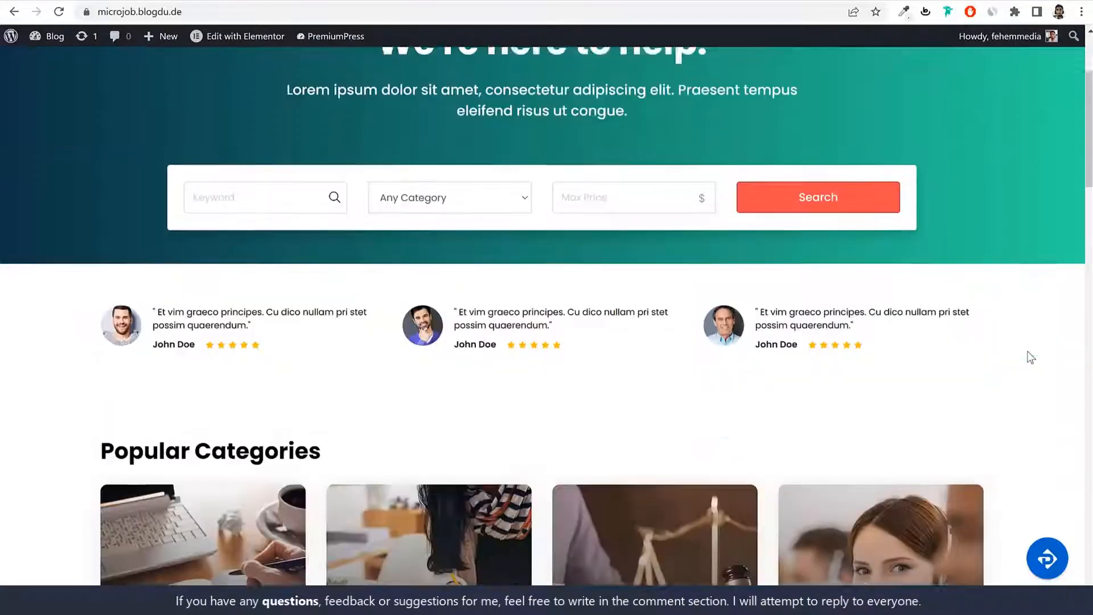
scroll(1027, 356, up, 10)
scroll(861, 319, down, 15)
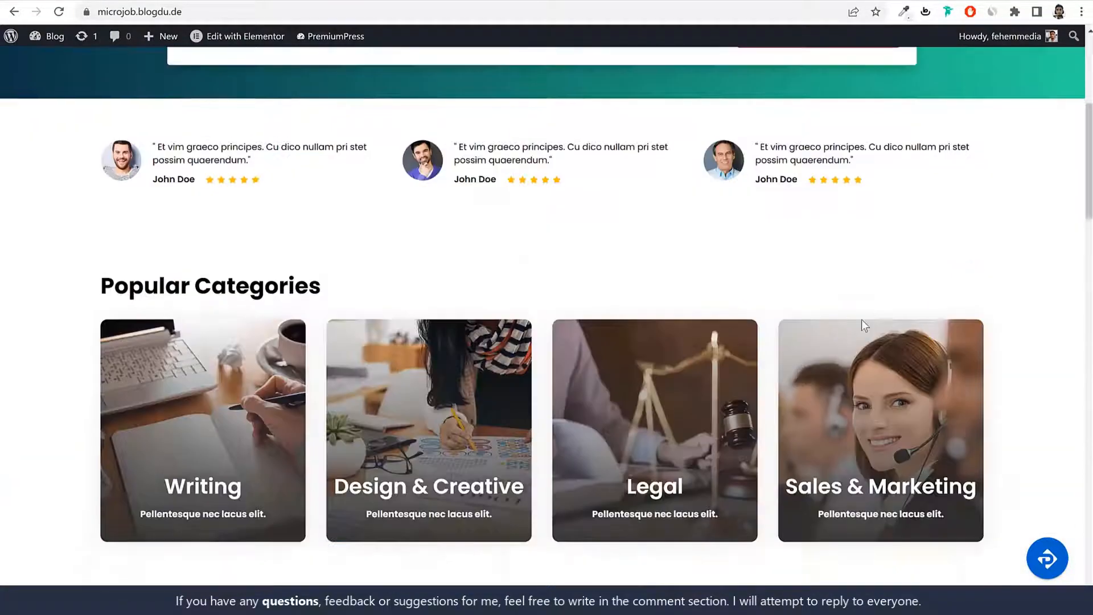
scroll(767, 474, down, 10)
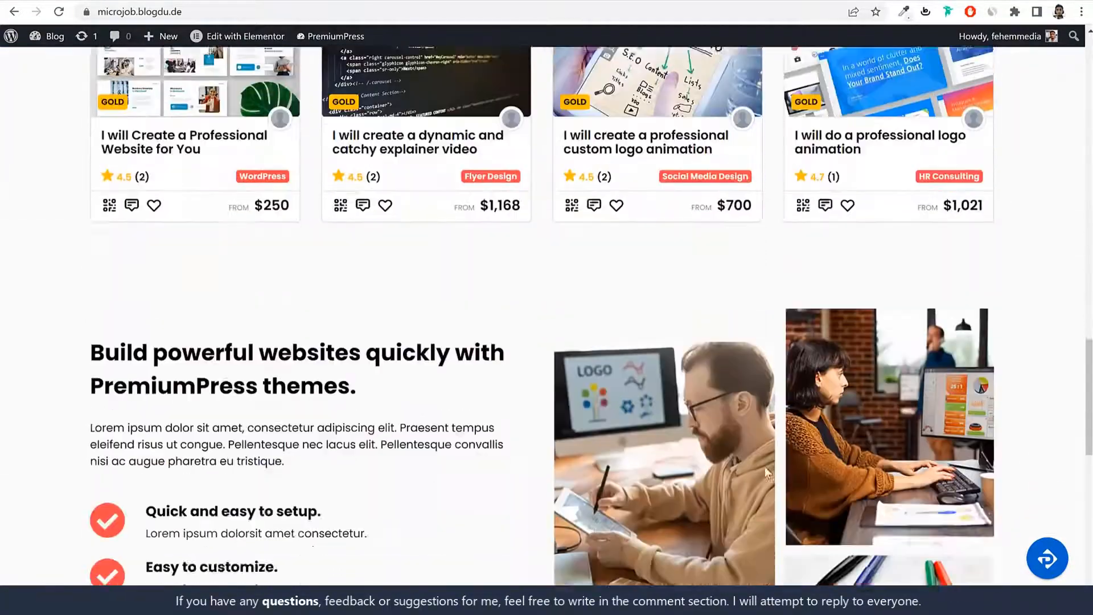
scroll(767, 475, up, 20)
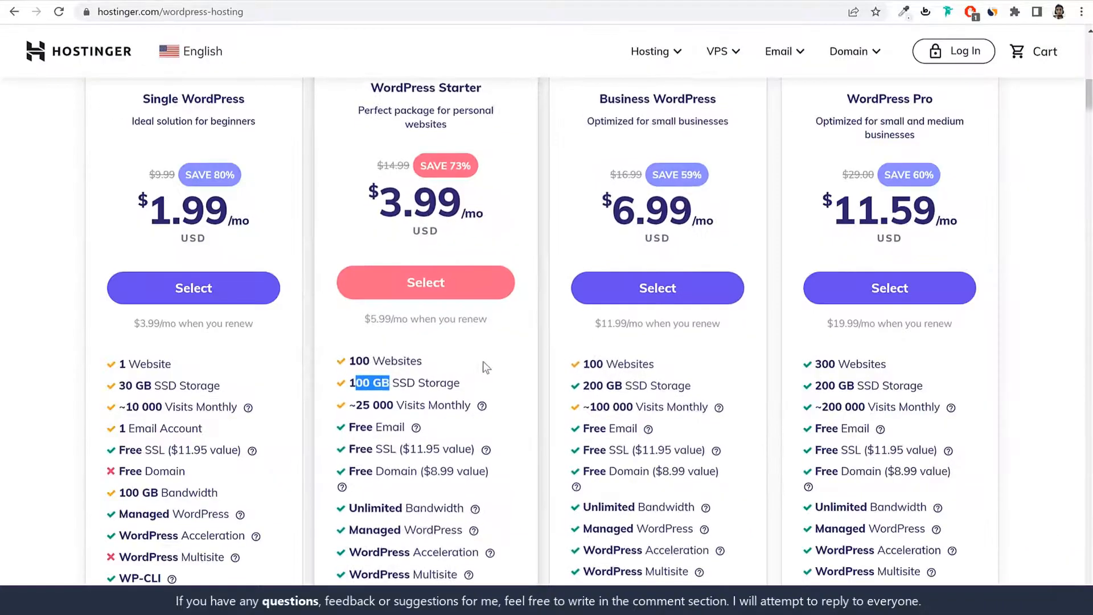
Step: Highlight 100 GB and SSD Storage in the Starter plan's features
drag(393, 384, 350, 385)
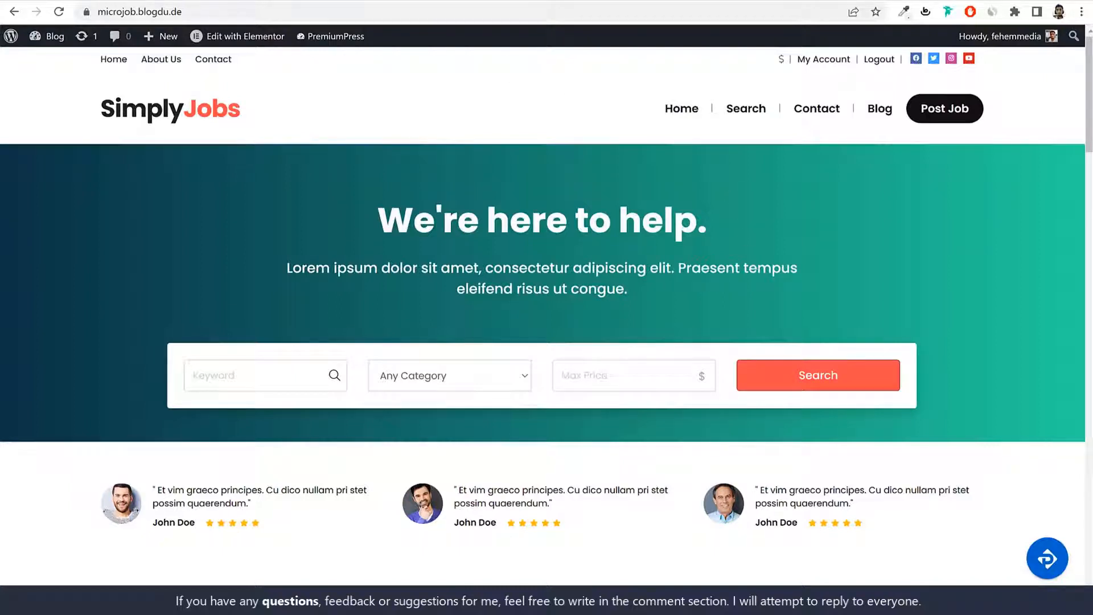
click(270, 2)
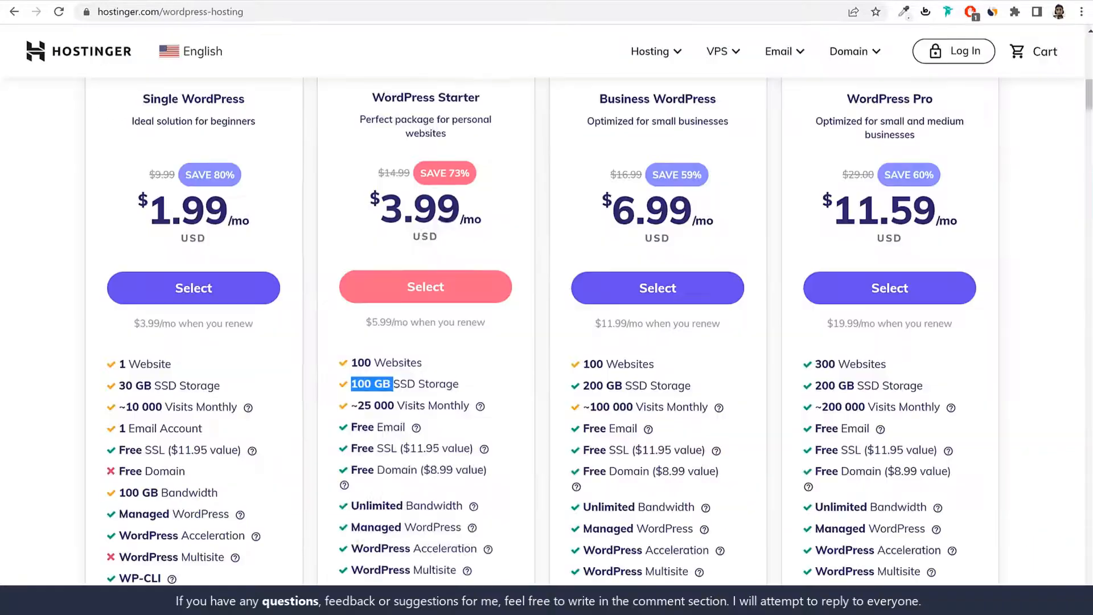
click(496, 366)
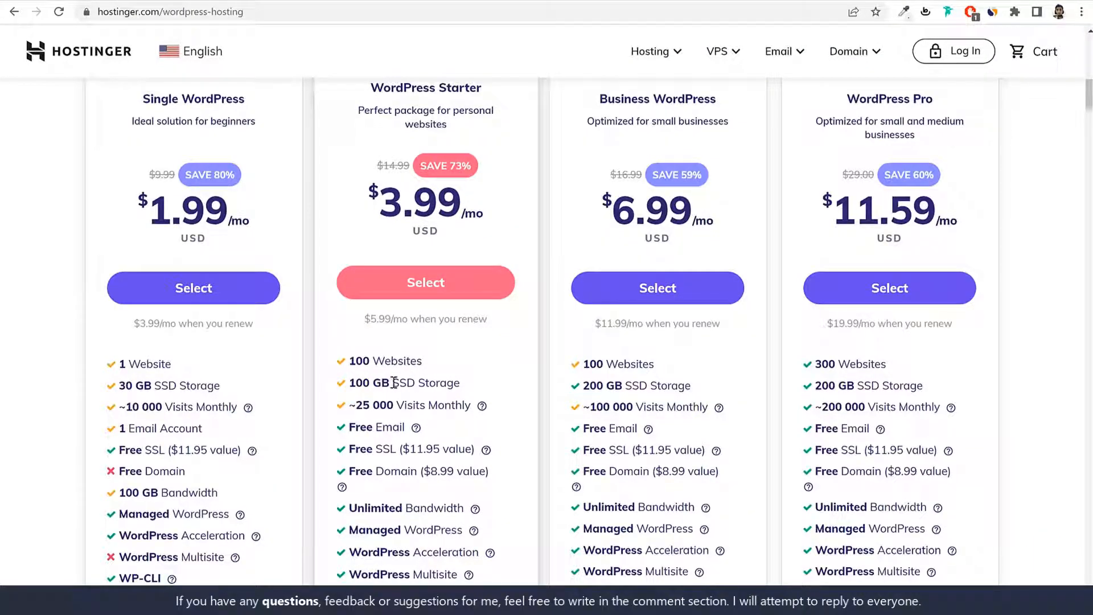
drag(393, 385, 348, 383)
click(501, 392)
drag(459, 383, 392, 383)
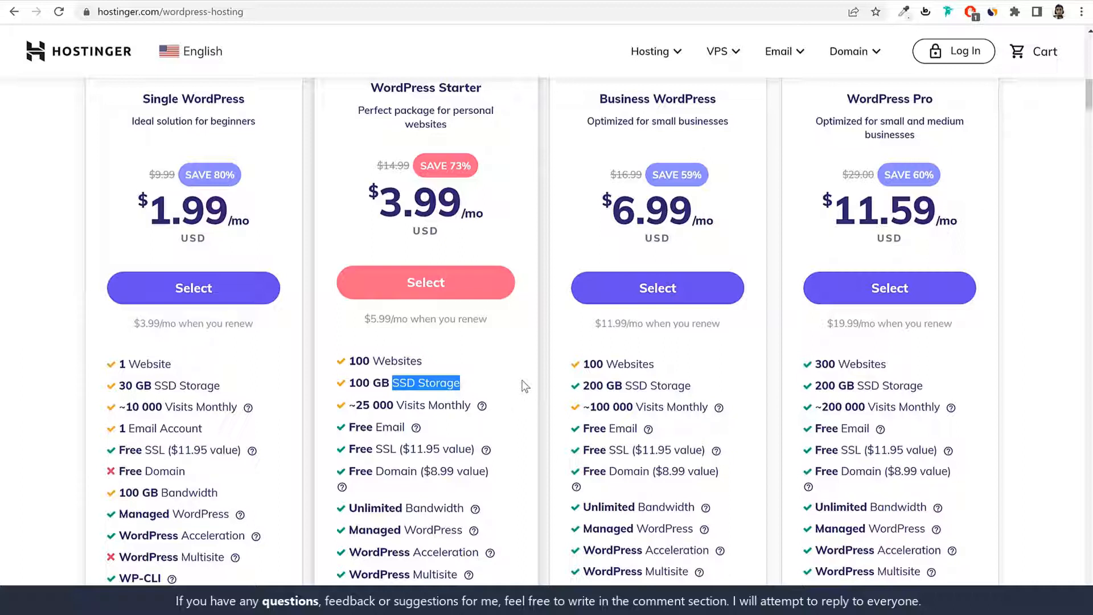
drag(500, 382, 397, 387)
Step: Highlight Free Email and Free SSL, then switch back to the microjob.blogdu.de tab
scroll(497, 392, down, 3)
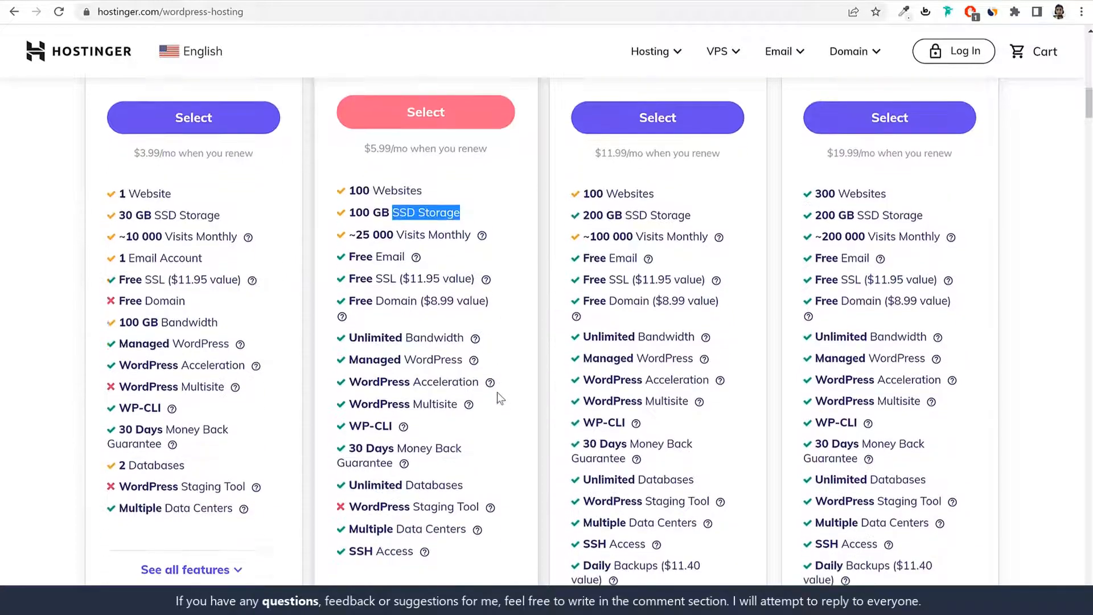
drag(347, 219, 404, 219)
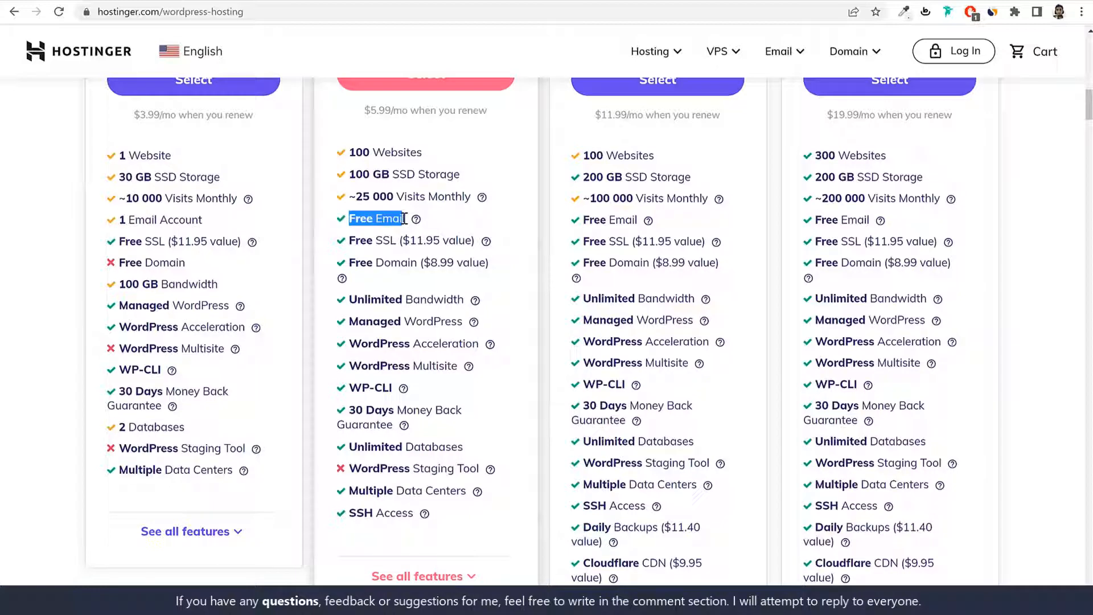
drag(349, 241, 397, 240)
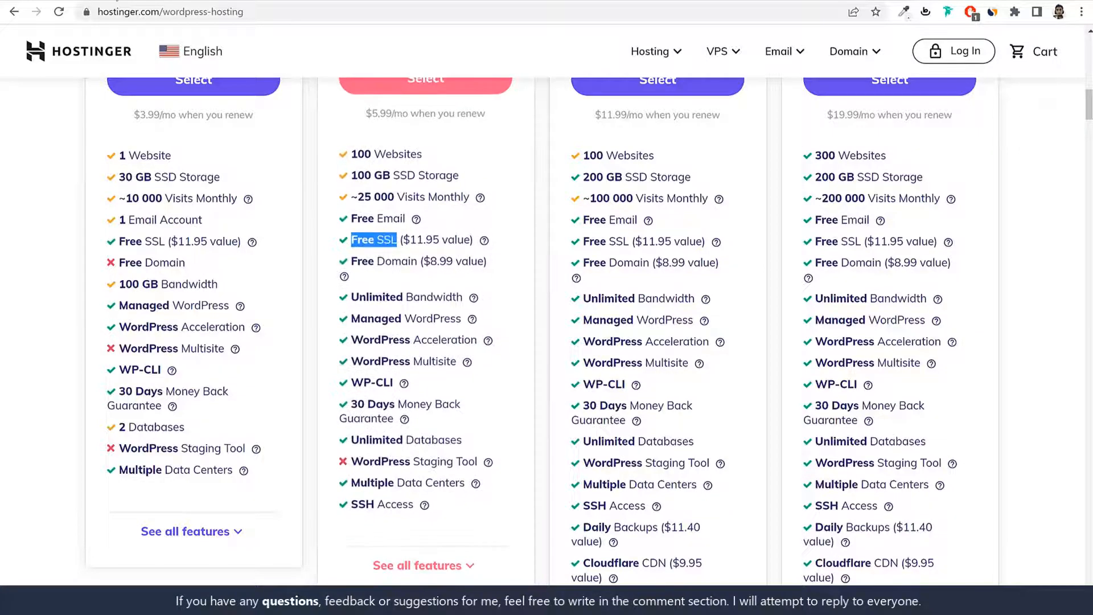
click(120, 1)
Step: Check the SimplyJobs site's HTTPS connection details, then return to the Hostinger plans
click(87, 12)
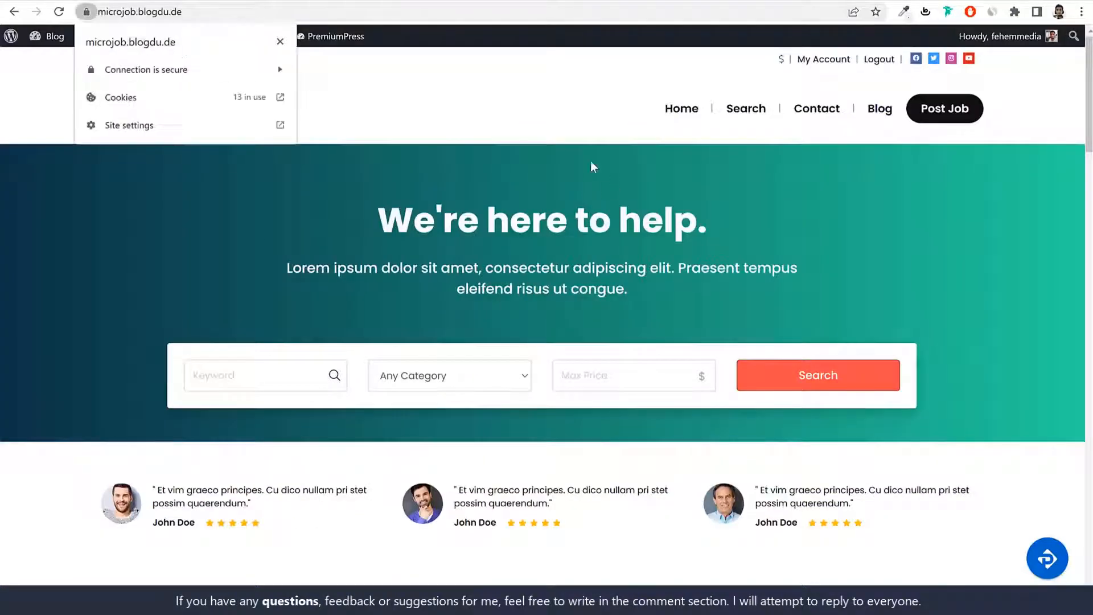
click(104, 14)
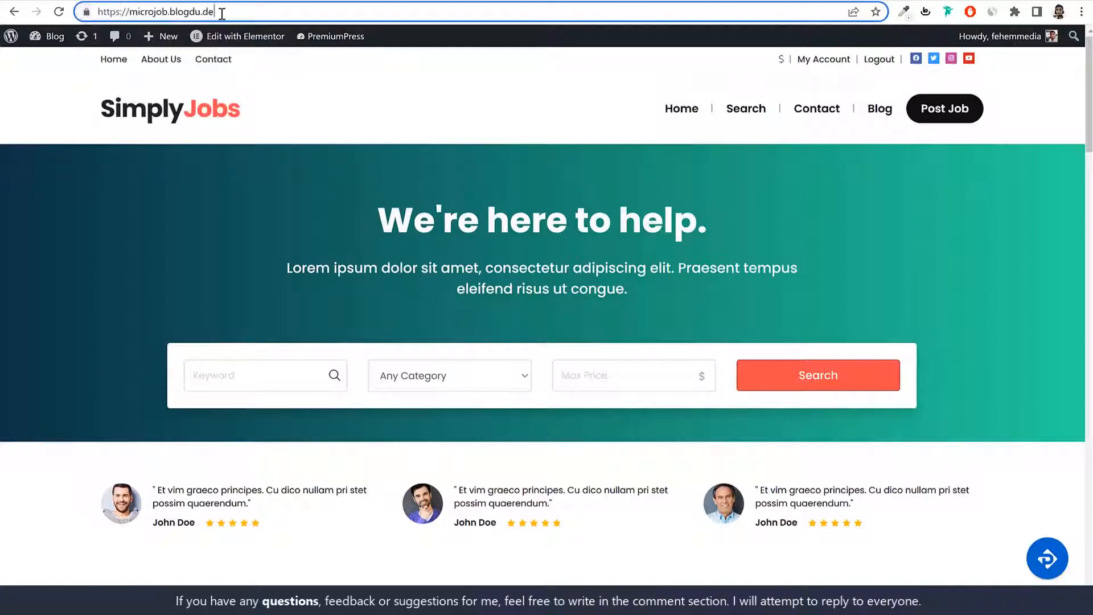
click(86, 12)
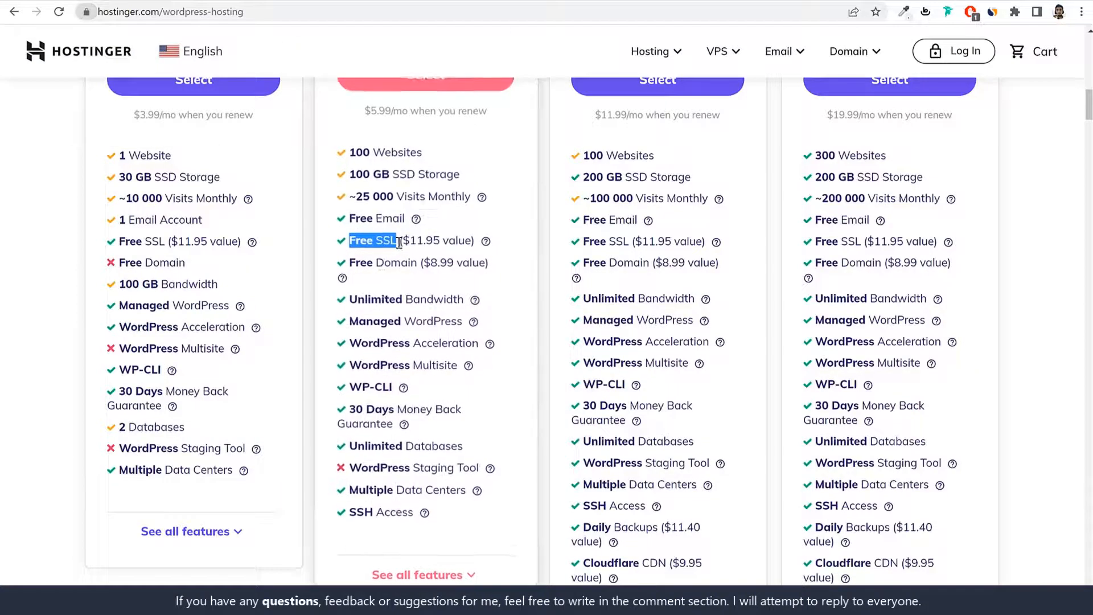
click(381, 263)
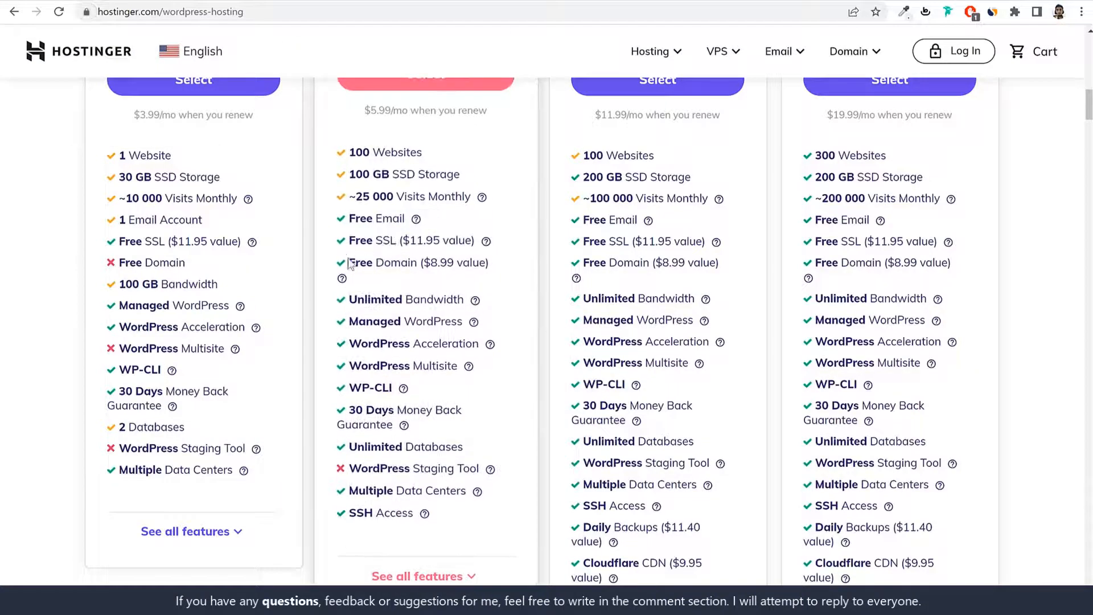
drag(349, 262, 466, 263)
click(466, 264)
mouse_move(491, 347)
scroll(481, 488, up, 5)
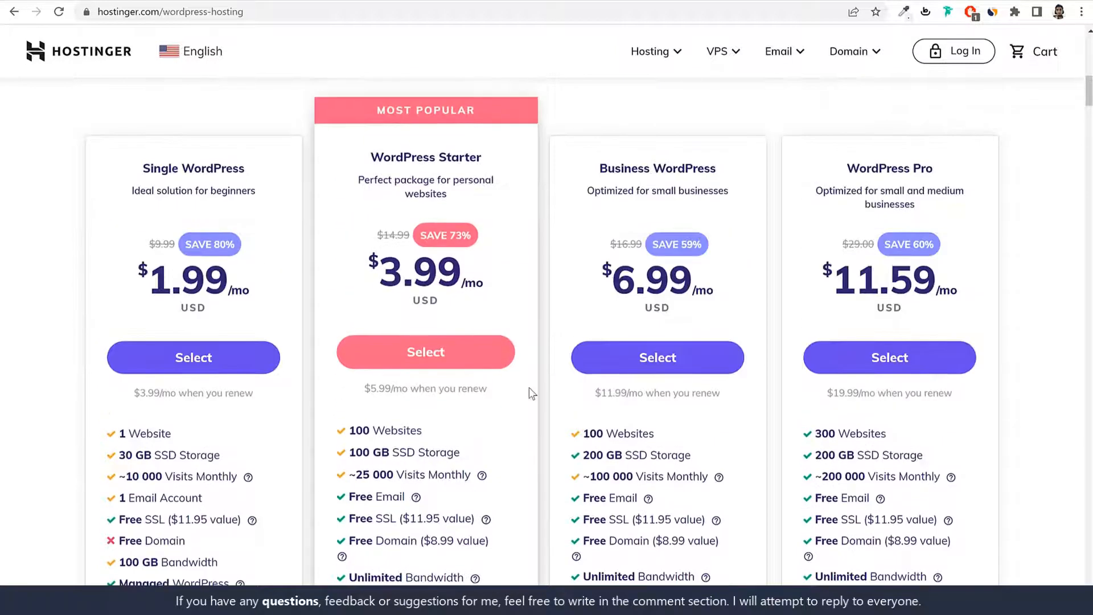
Step: Select the WordPress Starter plan and compare the 48- and 12-month period labels
click(431, 367)
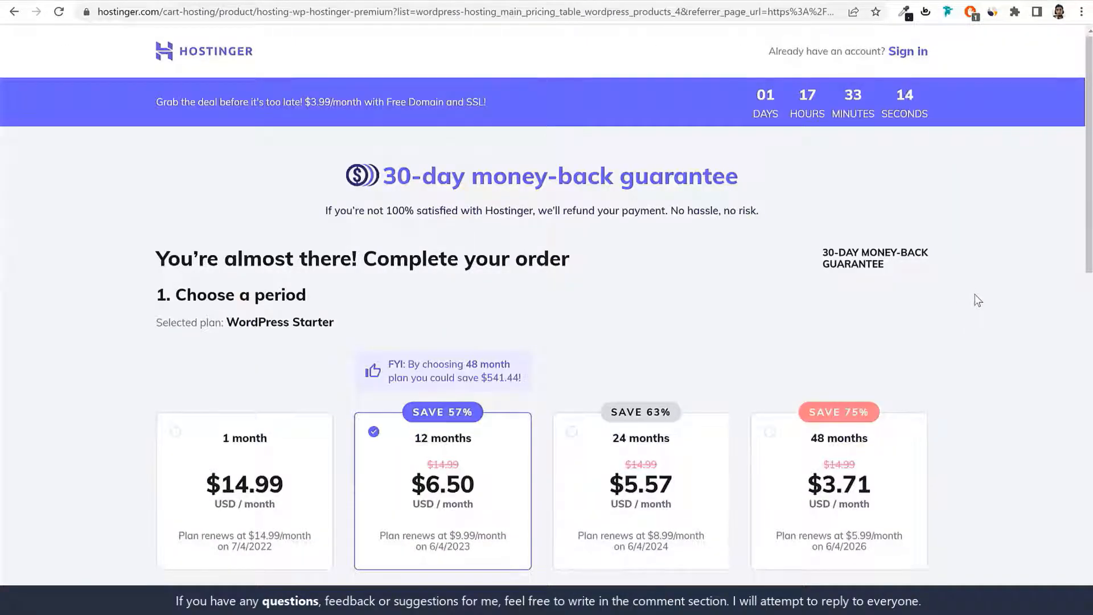
drag(177, 295, 364, 298)
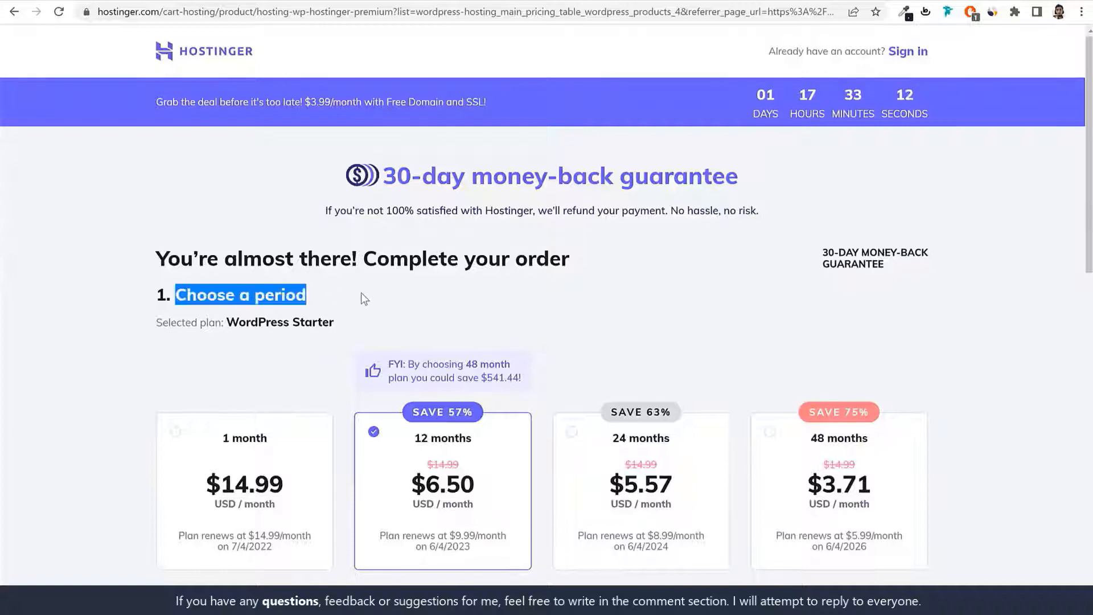
click(362, 294)
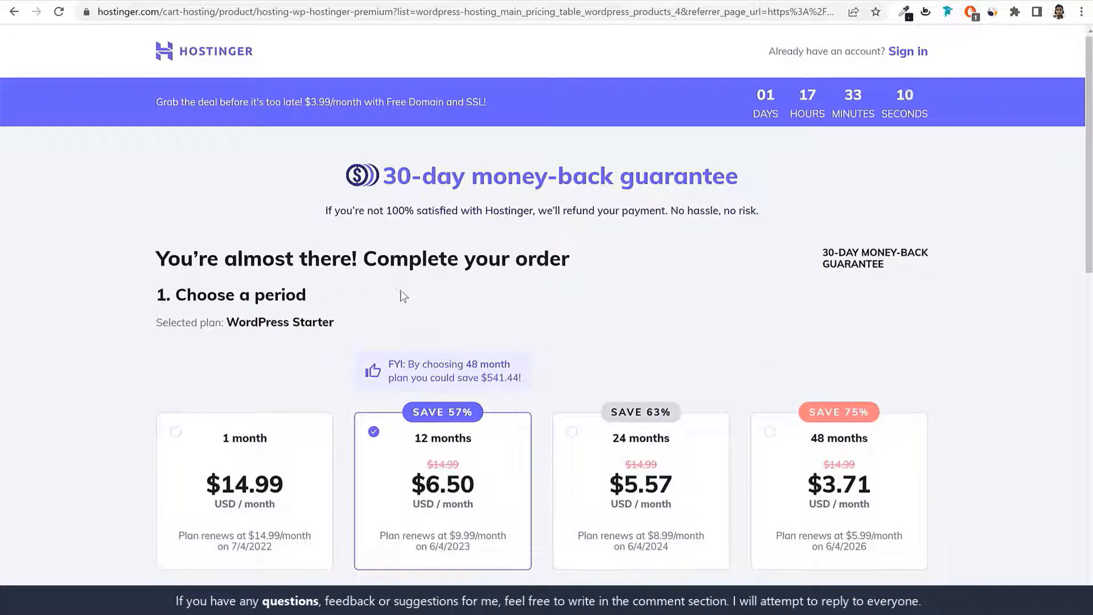
scroll(413, 291, down, 2)
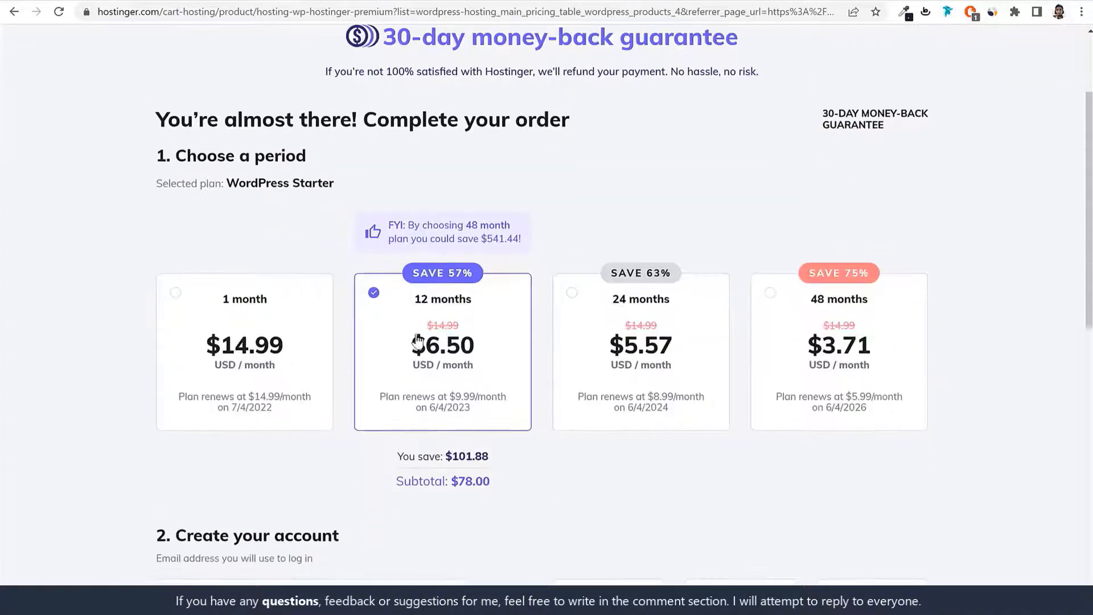
drag(897, 305, 799, 310)
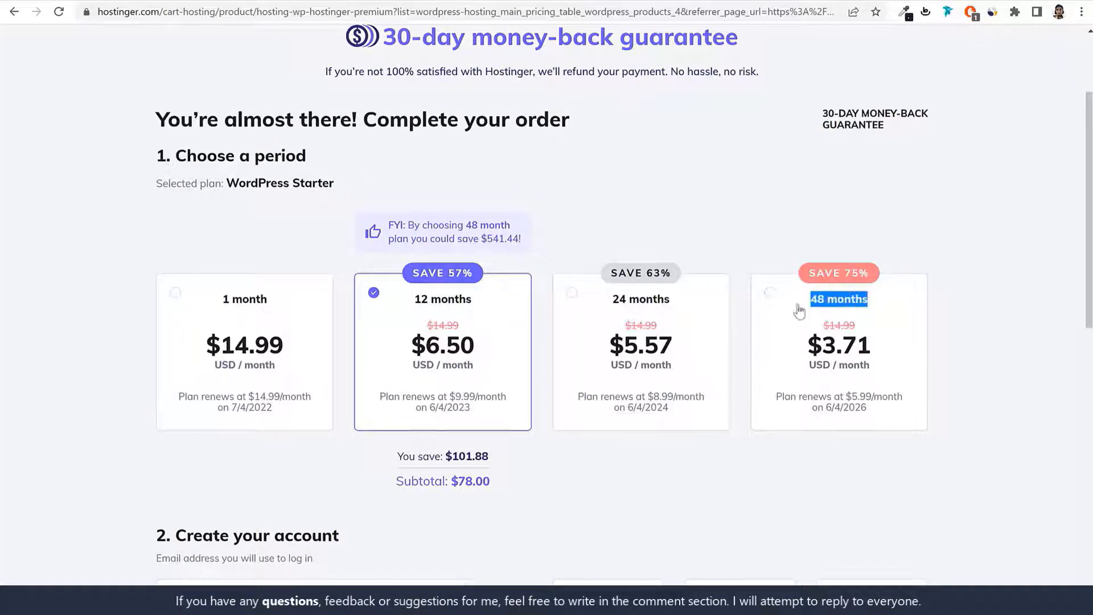
drag(477, 312, 410, 313)
scroll(493, 320, down, 1)
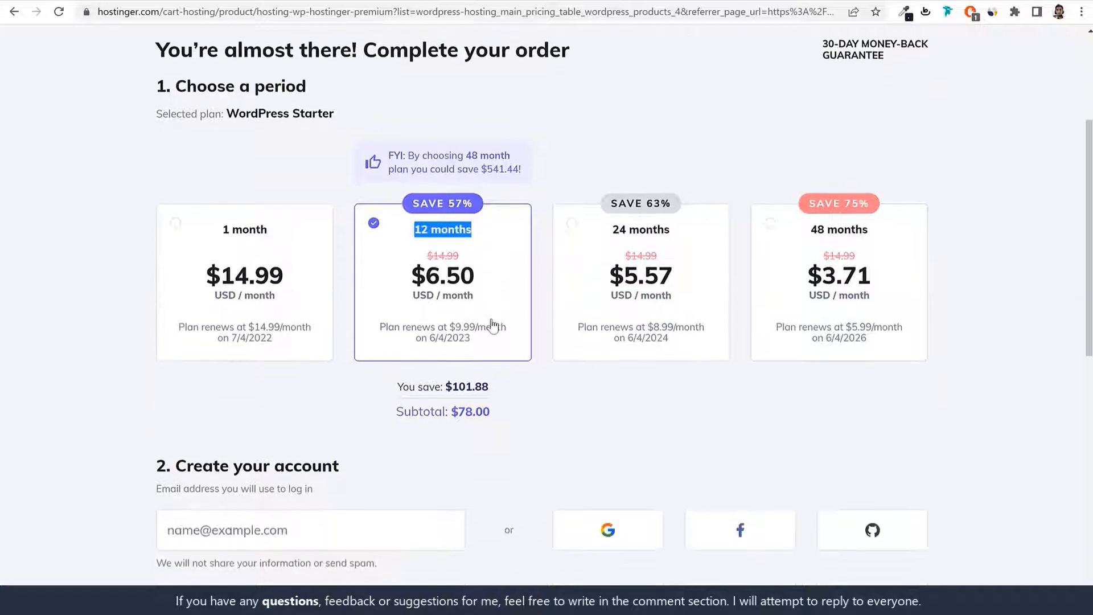
Step: Try 1 month, then back to 12 months, noting its $6.50/month price and 57% saving
click(291, 283)
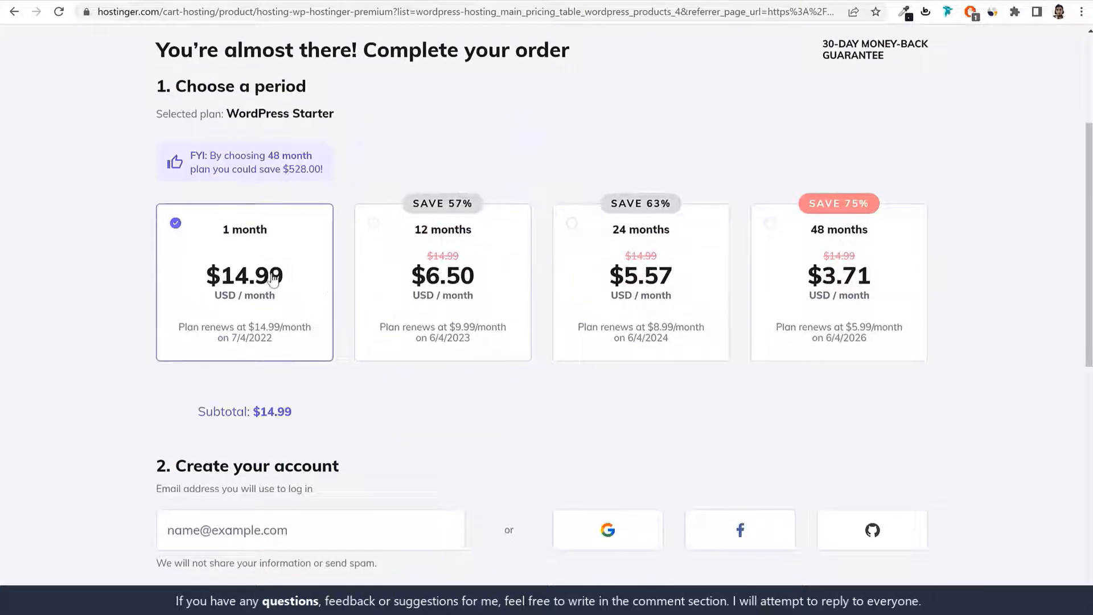
click(468, 275)
drag(463, 246, 384, 244)
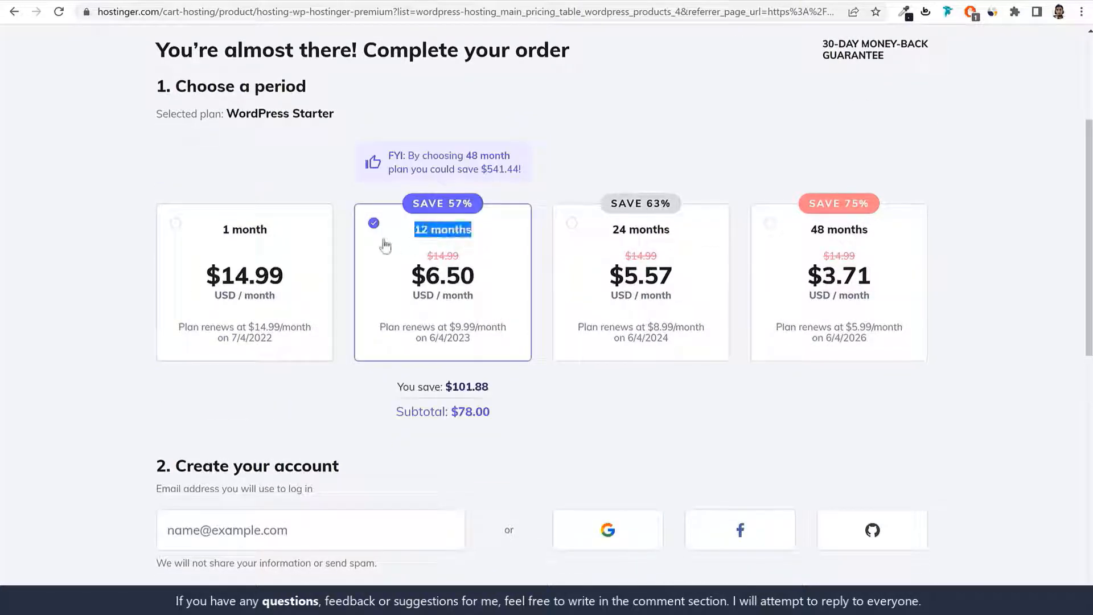
click(497, 277)
drag(497, 277, 414, 274)
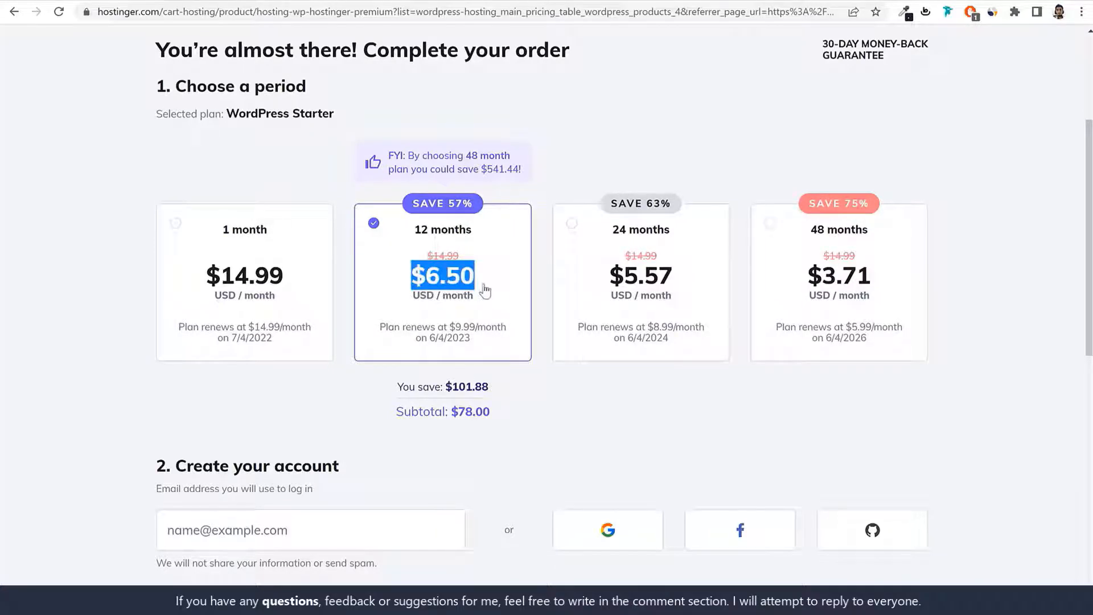
drag(476, 205, 444, 204)
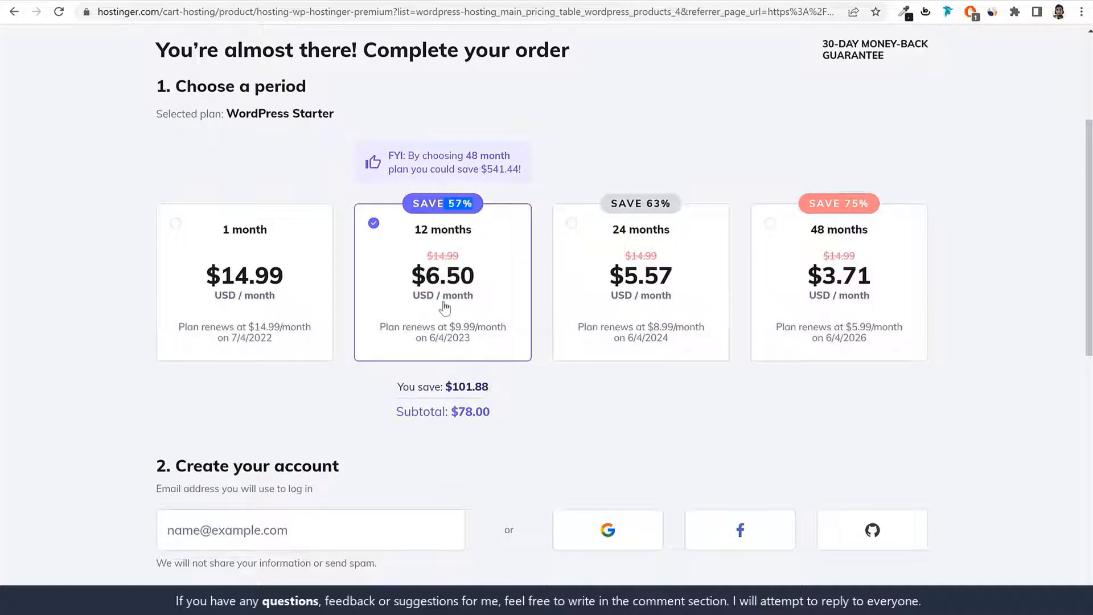
Step: Examine the 24-month option's $5.57/month price and 8.99 renewal line
click(715, 240)
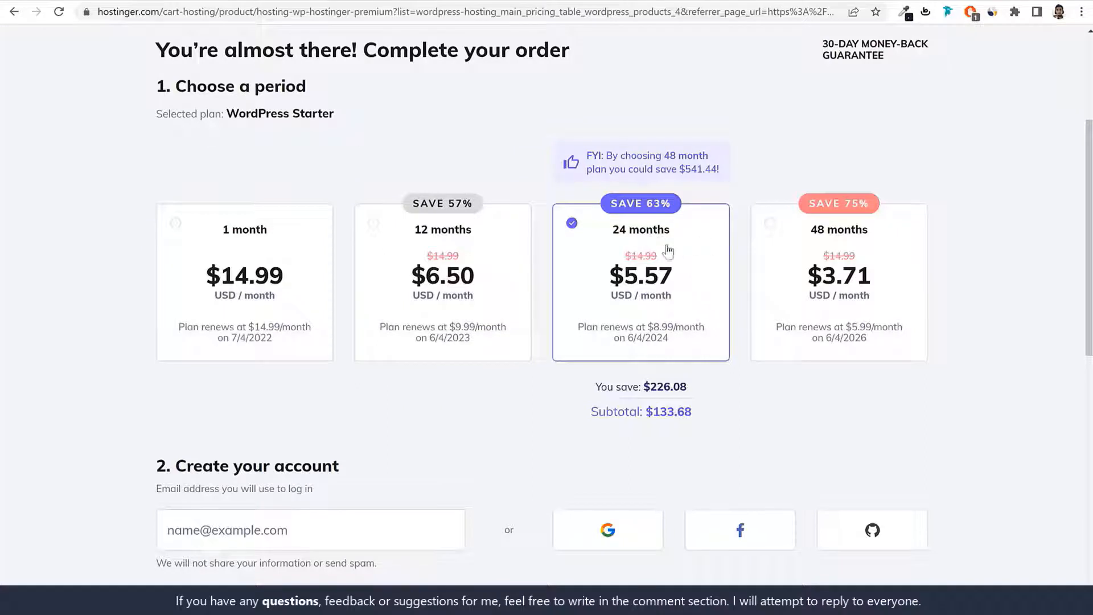
double_click(635, 281)
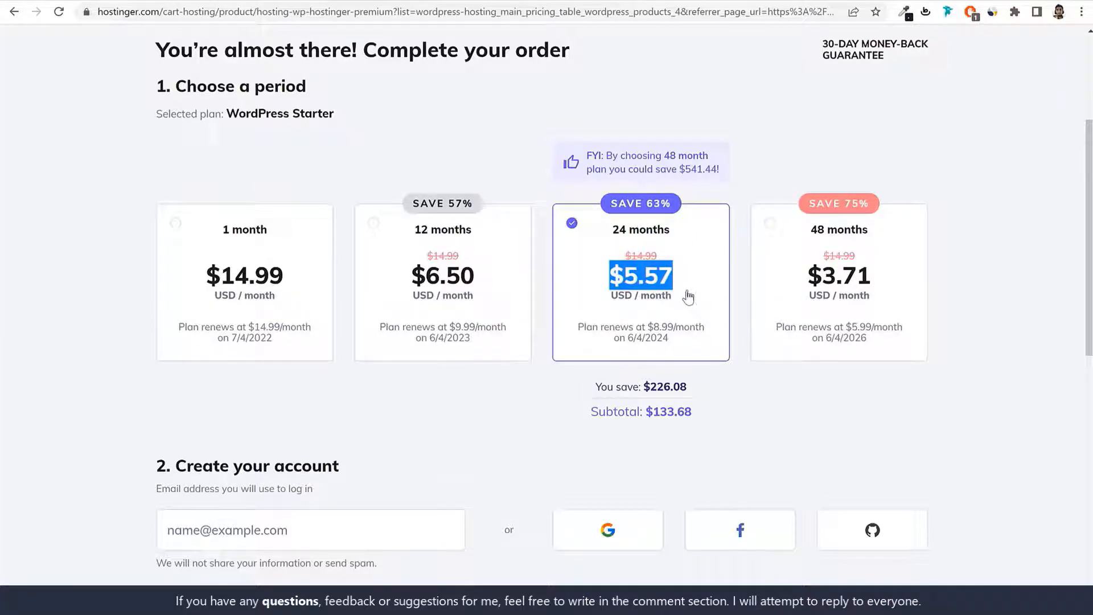
drag(648, 326, 681, 348)
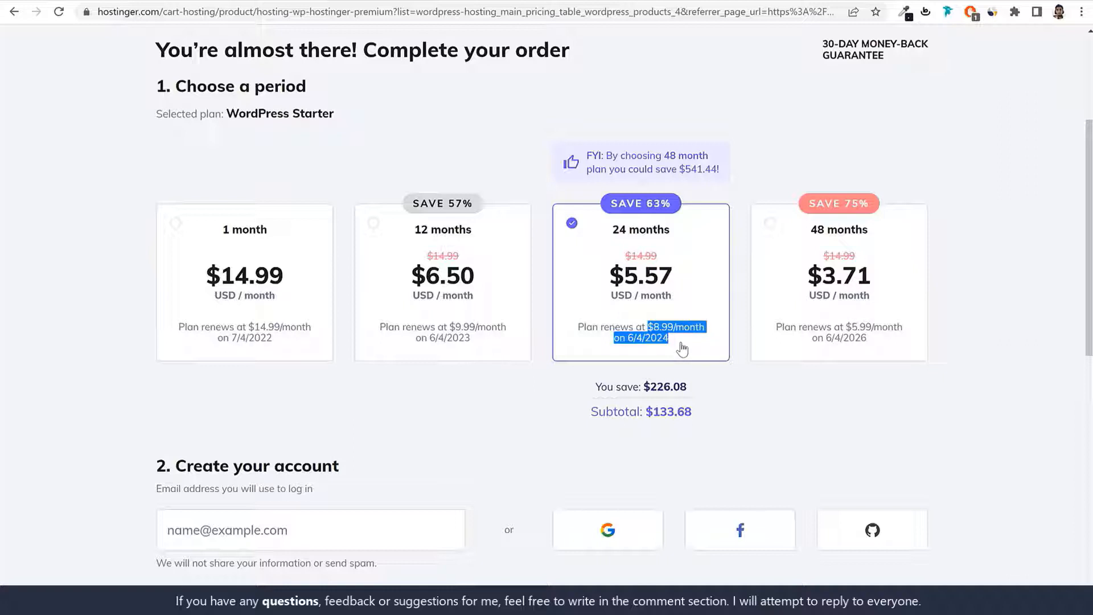
drag(674, 277, 624, 278)
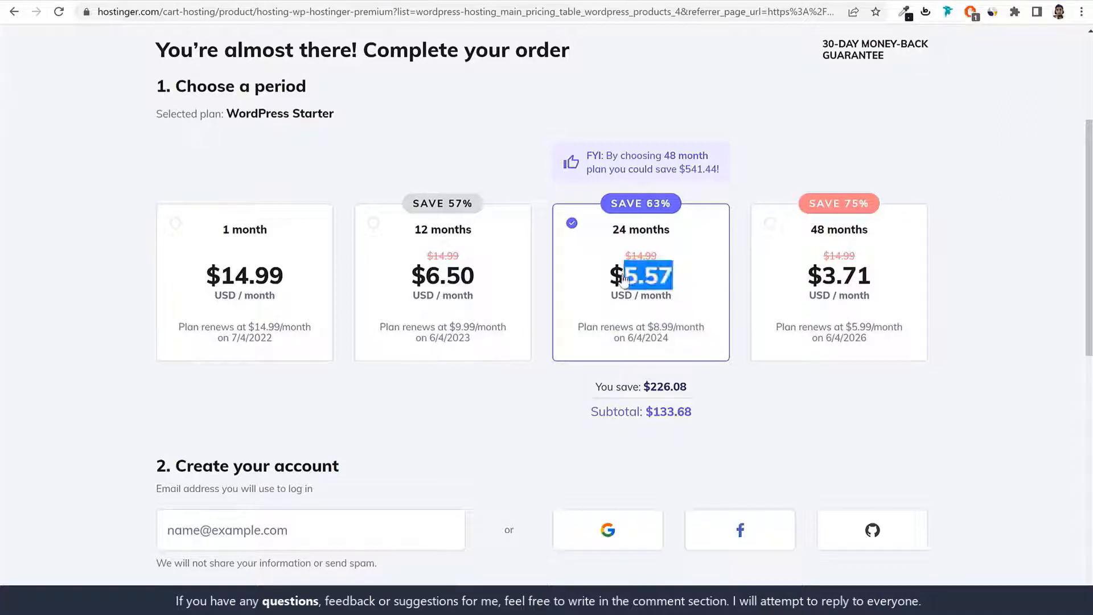
double_click(658, 328)
drag(675, 340, 678, 341)
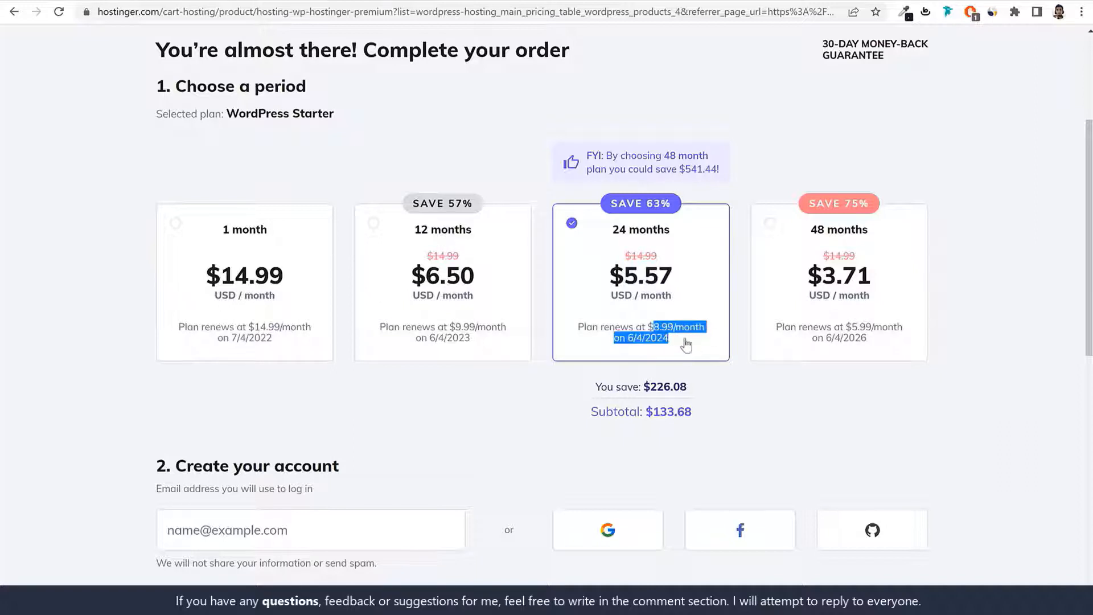
double_click(641, 281)
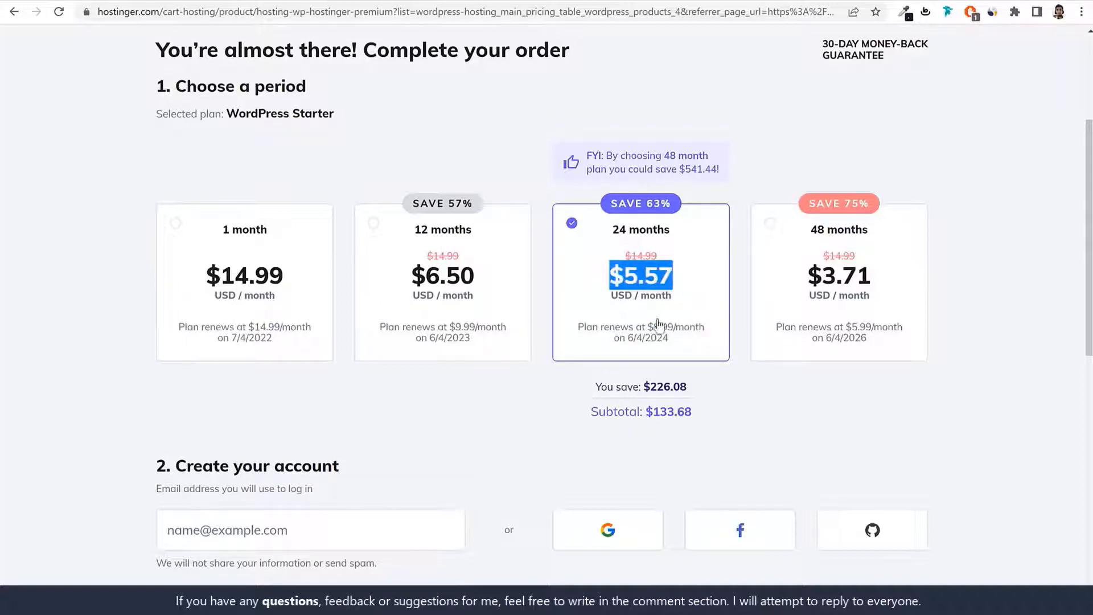
click(667, 336)
triple_click(667, 336)
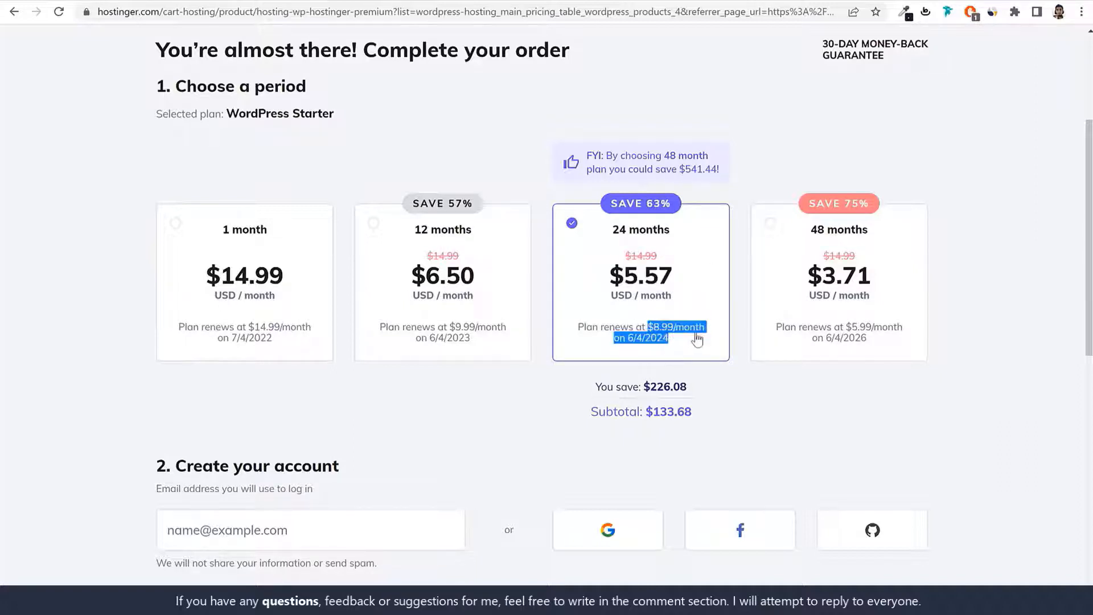
Step: Check the 24-month $133.68 subtotal, then settle on the 12-month period
click(227, 293)
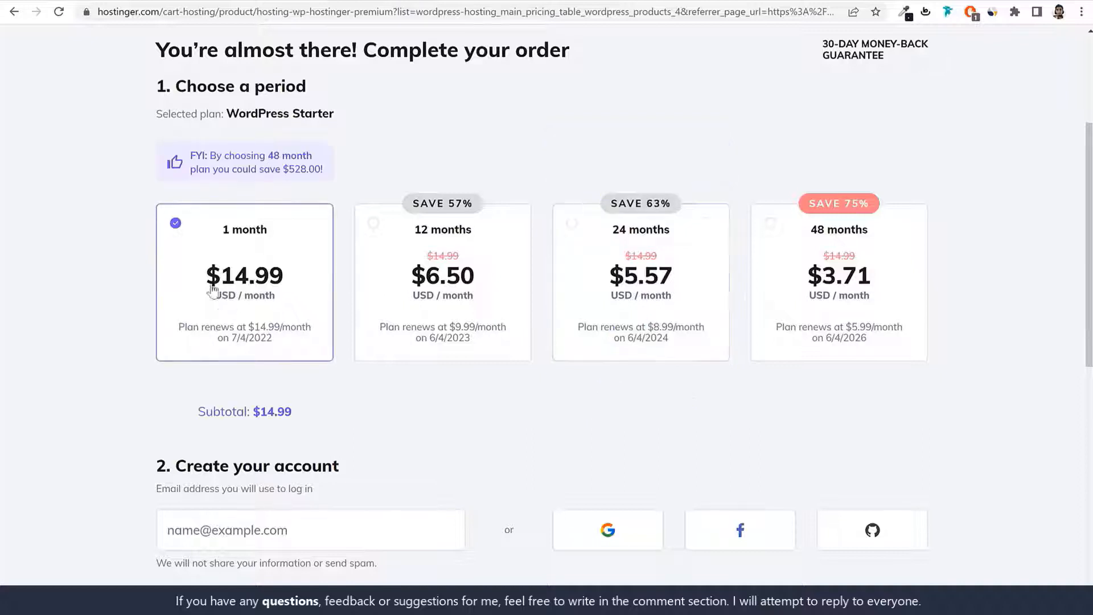
click(676, 312)
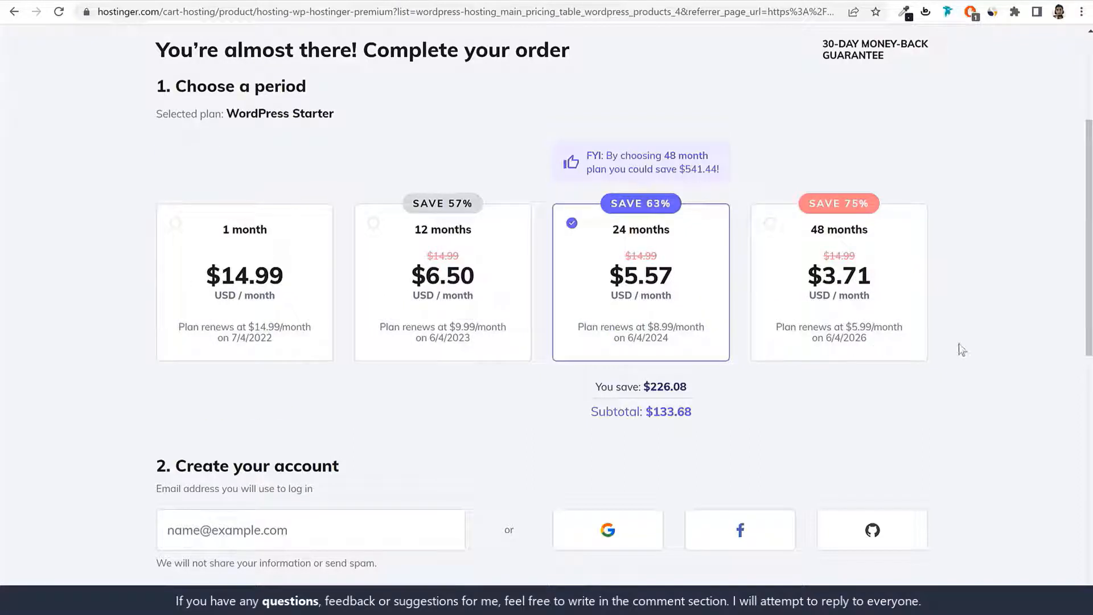
drag(590, 413, 734, 418)
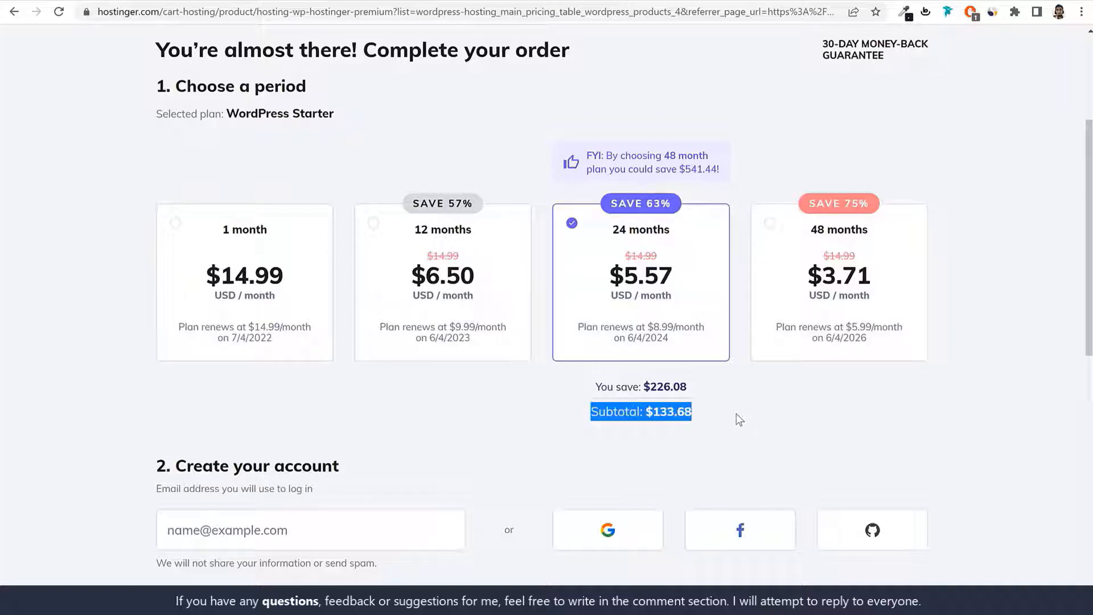
drag(732, 413, 646, 414)
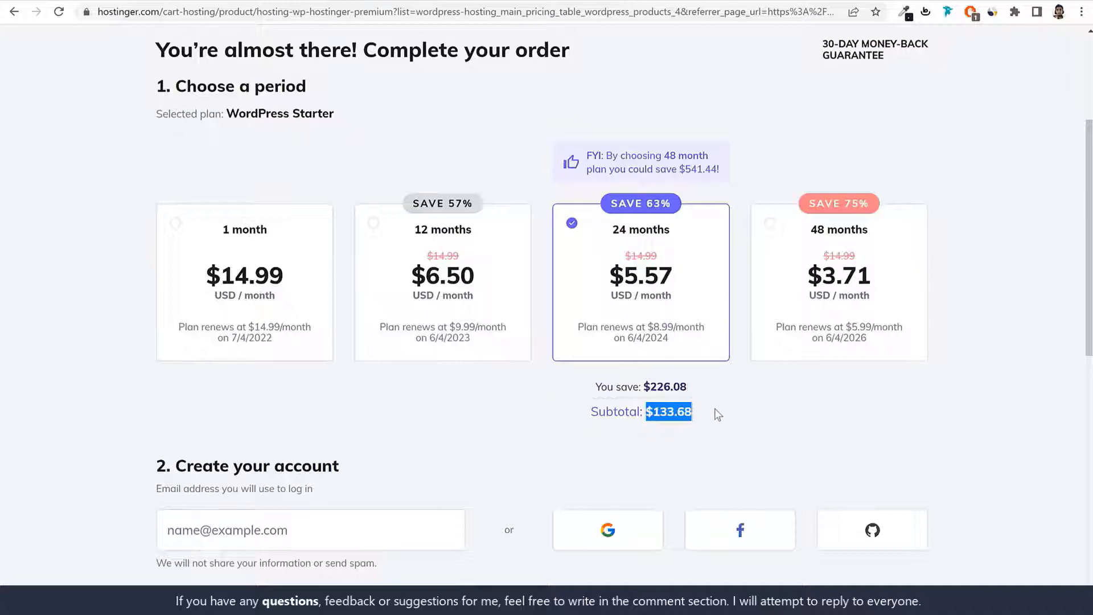
click(470, 300)
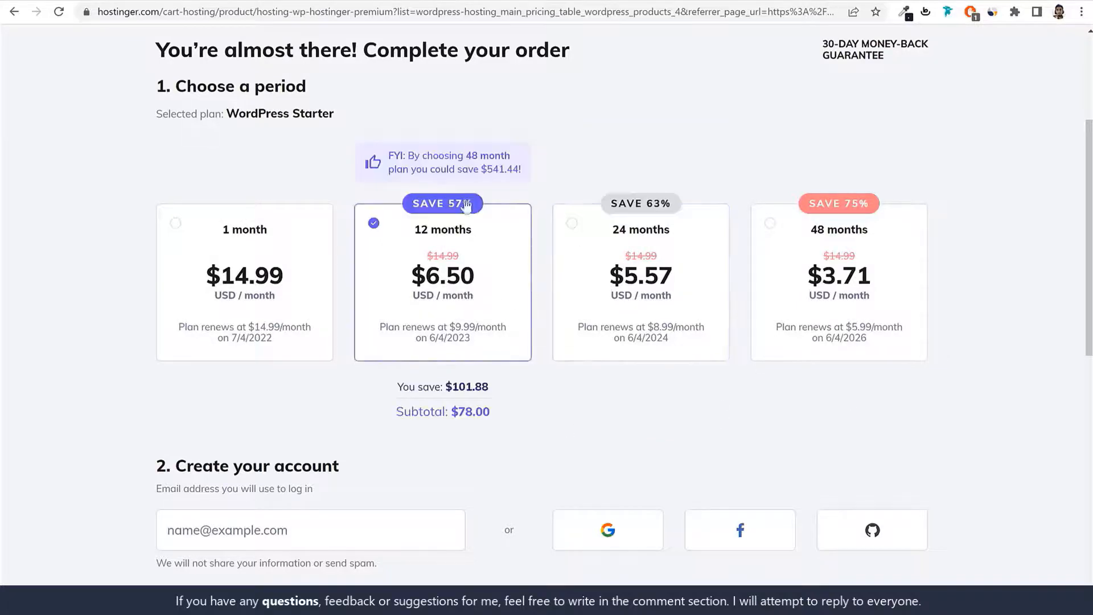
Step: Start entering the login email address under Create your account
scroll(633, 294, down, 5)
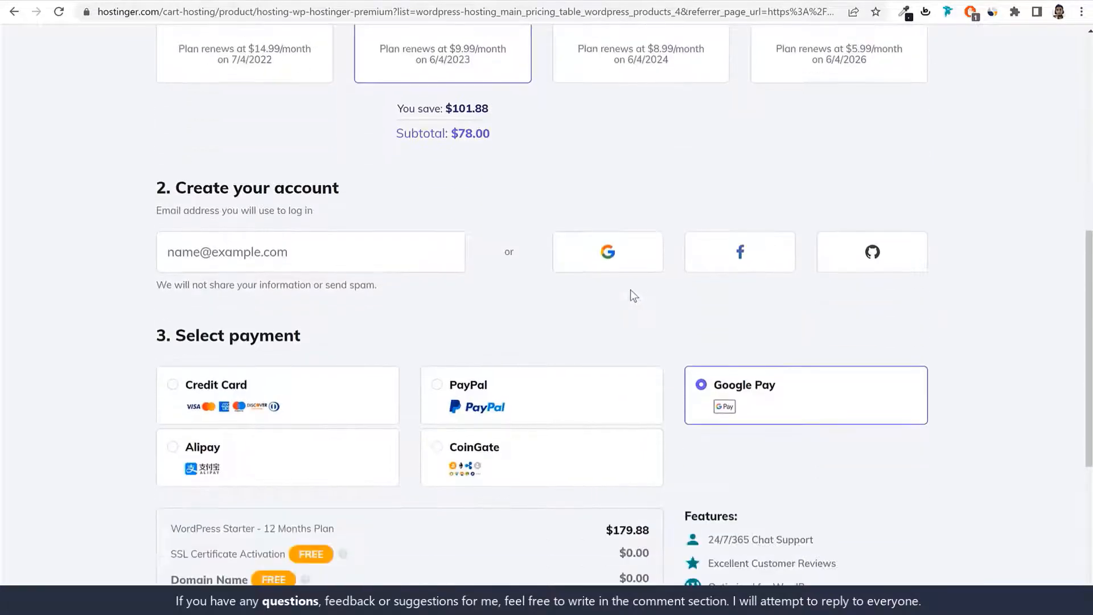
drag(178, 188, 353, 190)
click(306, 188)
click(289, 252)
scroll(965, 367, down, 3)
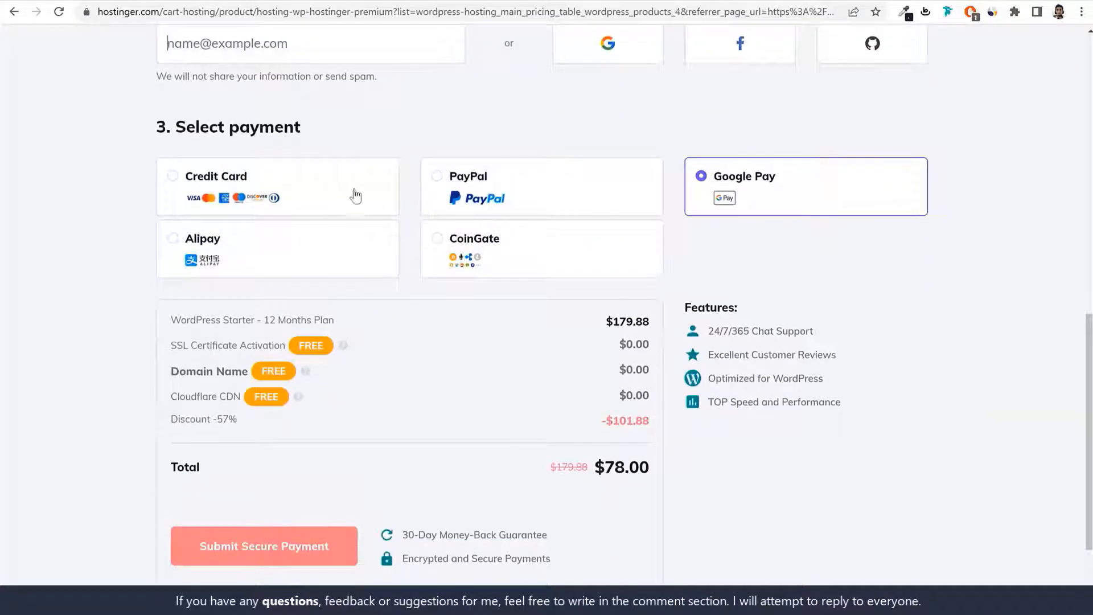
Step: Try each payment method, then choose Credit Card to reveal the card fields
click(301, 186)
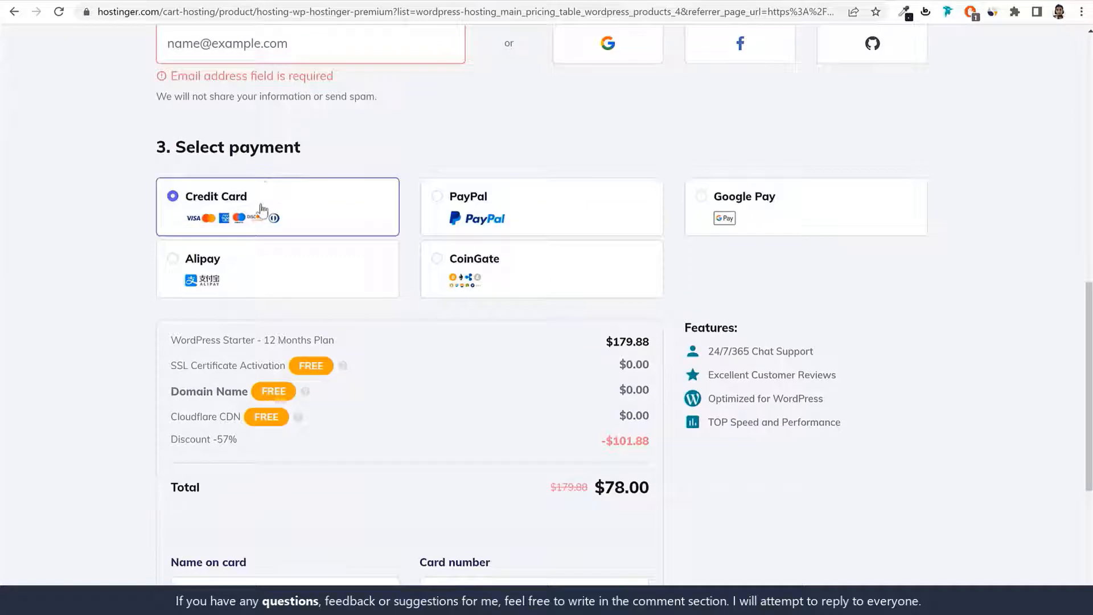
click(513, 216)
click(763, 217)
click(267, 279)
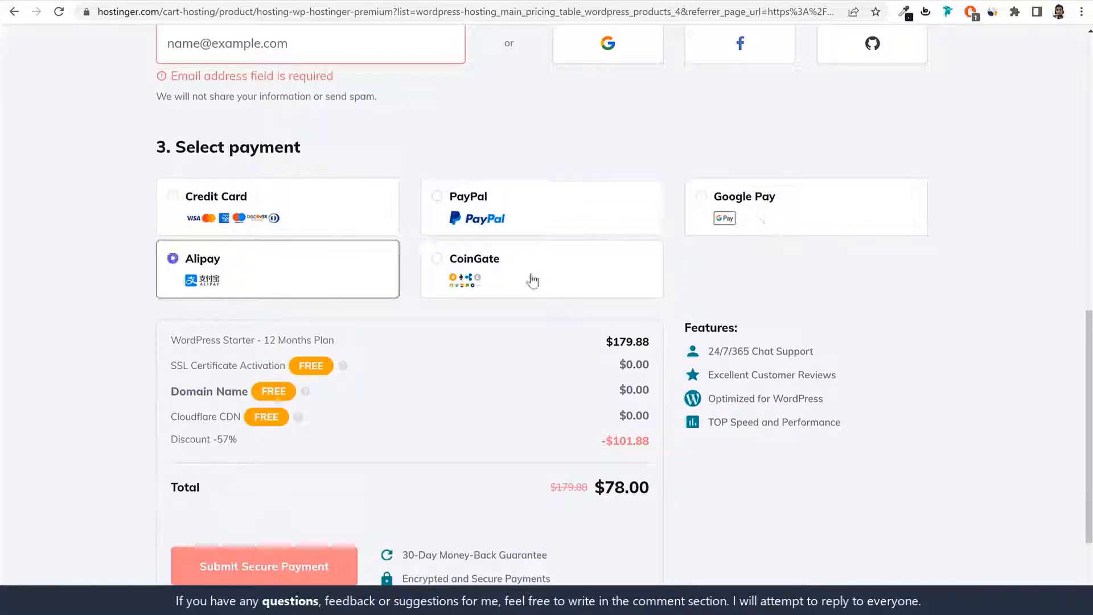
click(531, 281)
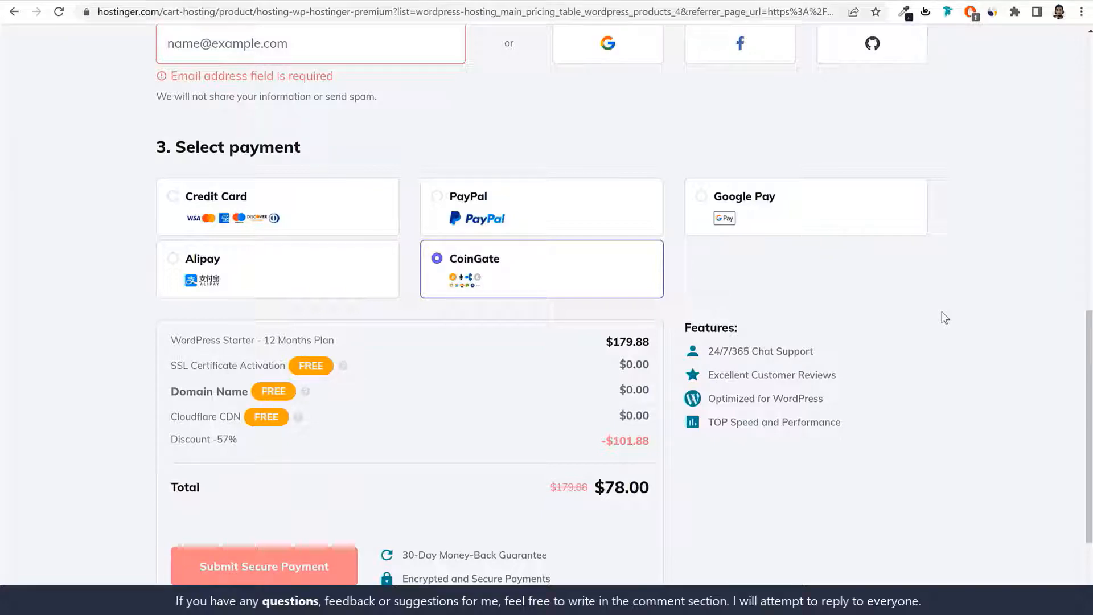
click(372, 217)
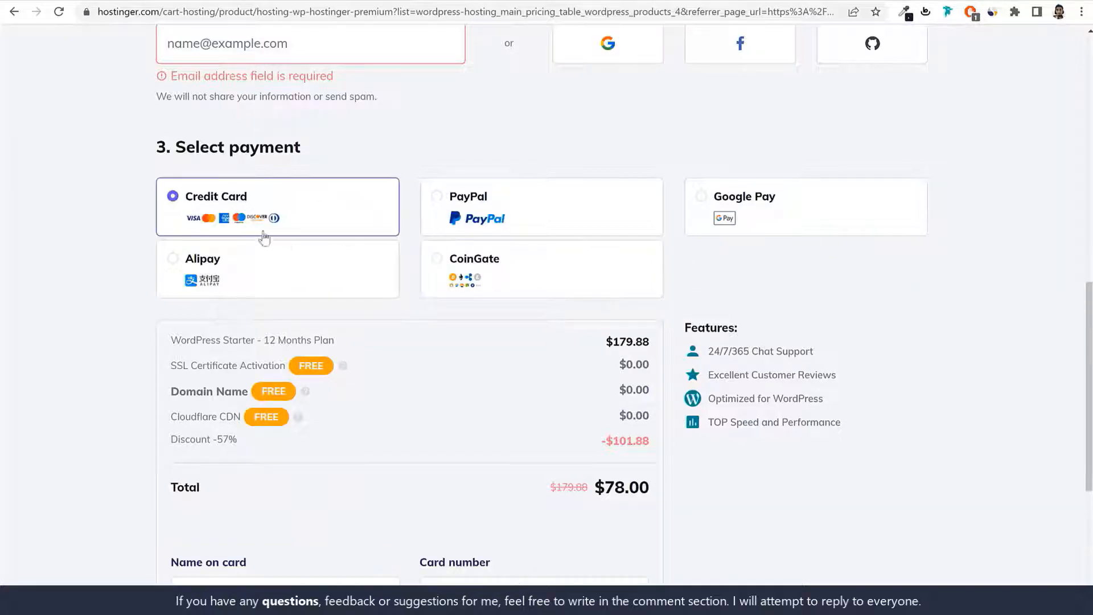
scroll(526, 322, down, 5)
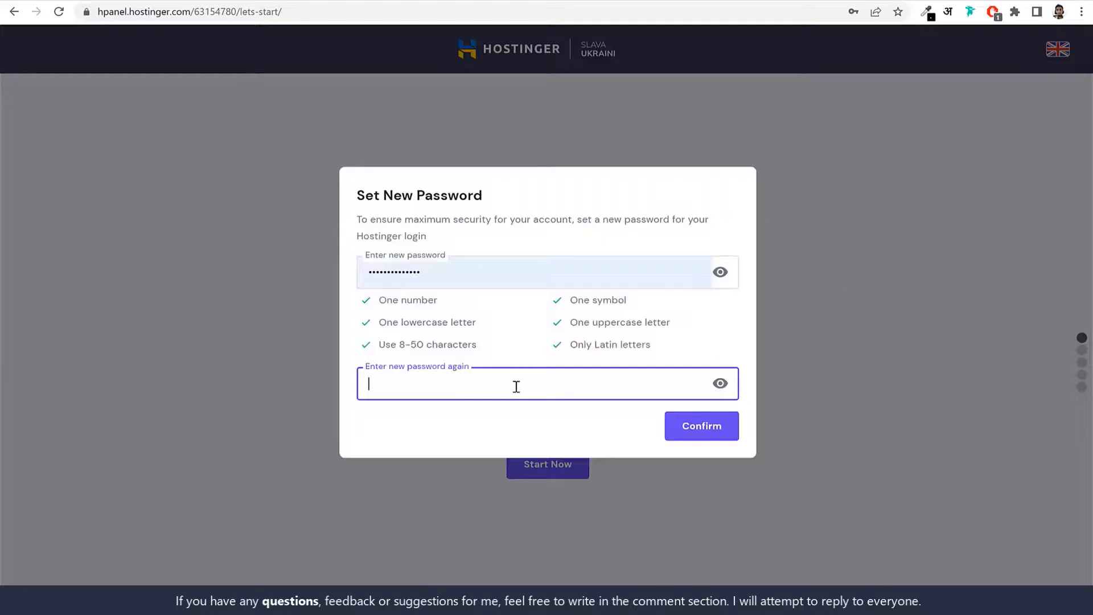
Step: Re-enter the new account password in the confirm field and confirm it
text(••••••••••)
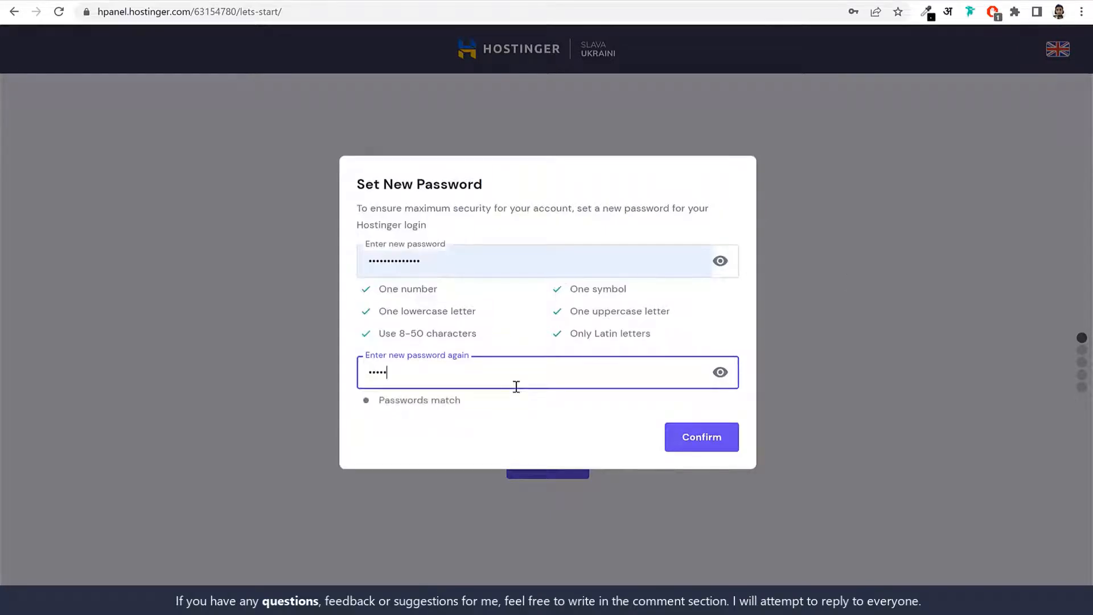
text(••••)
click(559, 332)
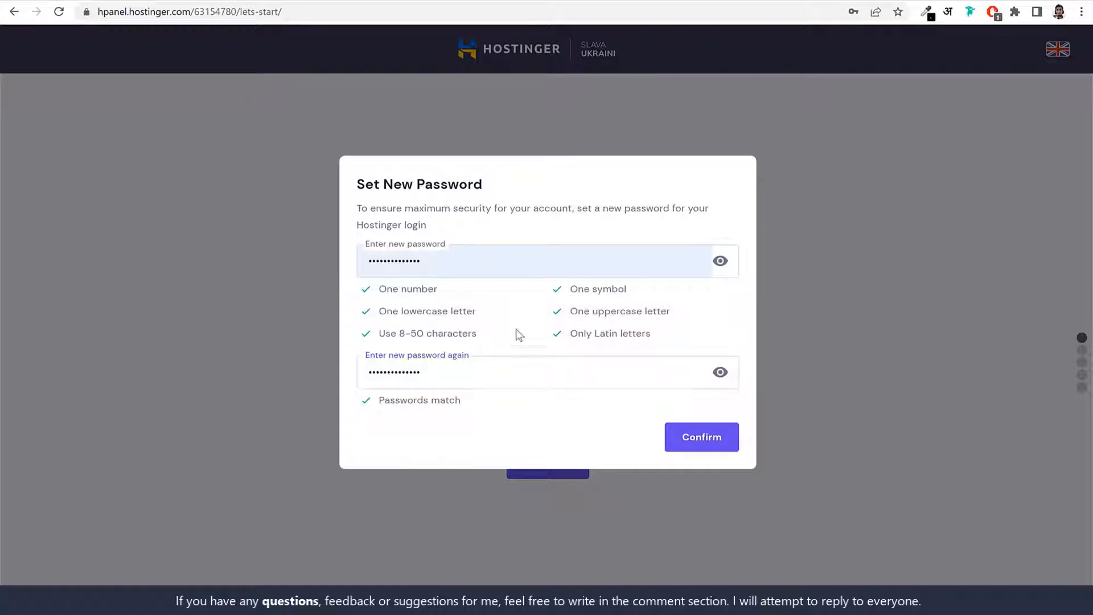
click(700, 447)
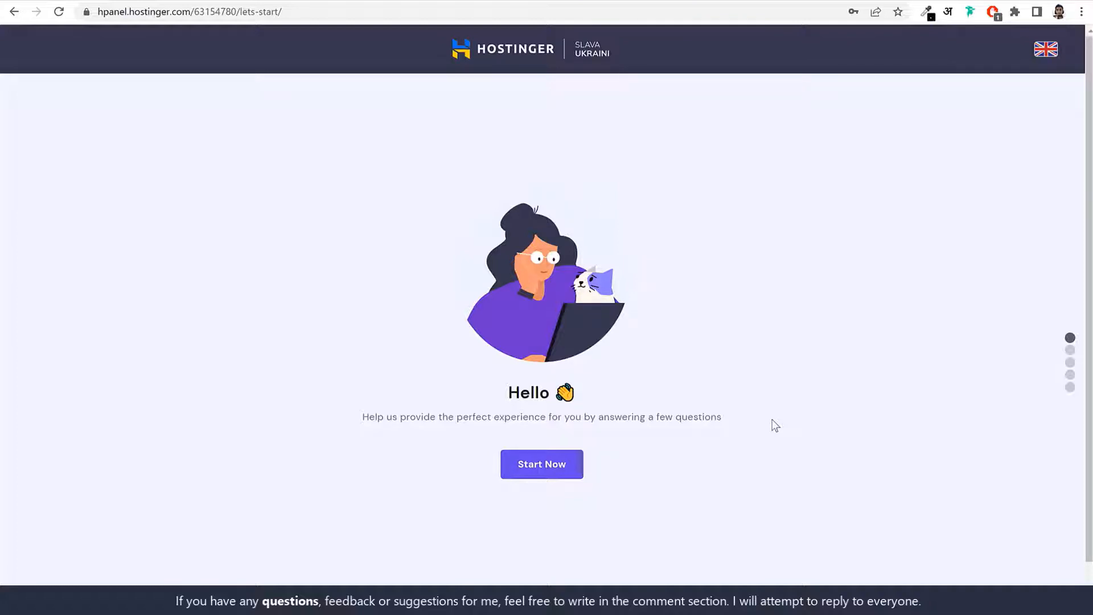
Step: Start the questionnaire, answer Myself and A business, and skip the remaining questions
click(539, 468)
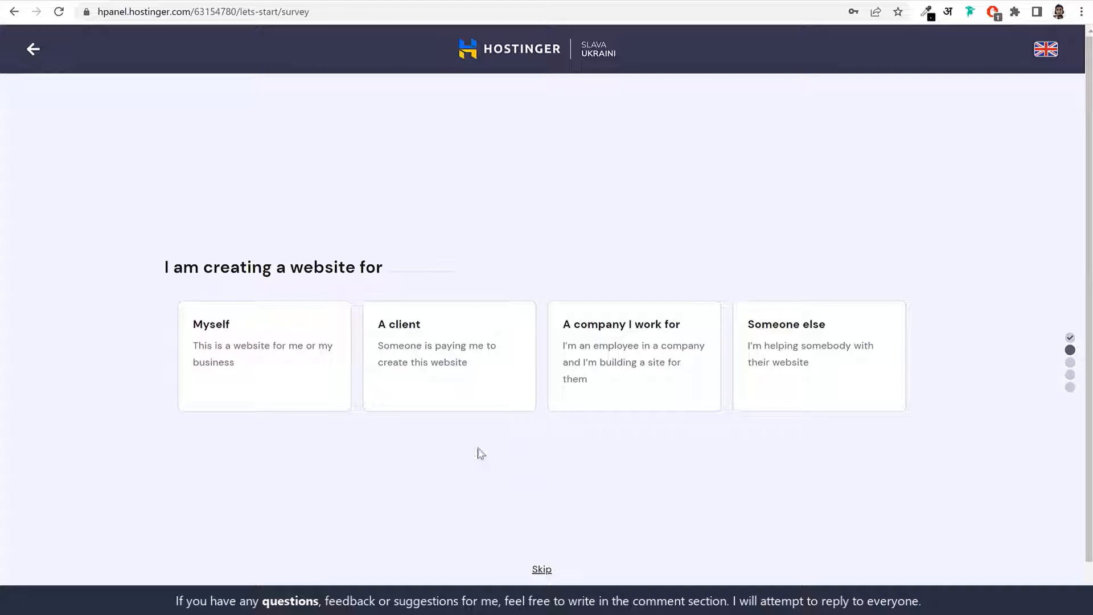
click(271, 385)
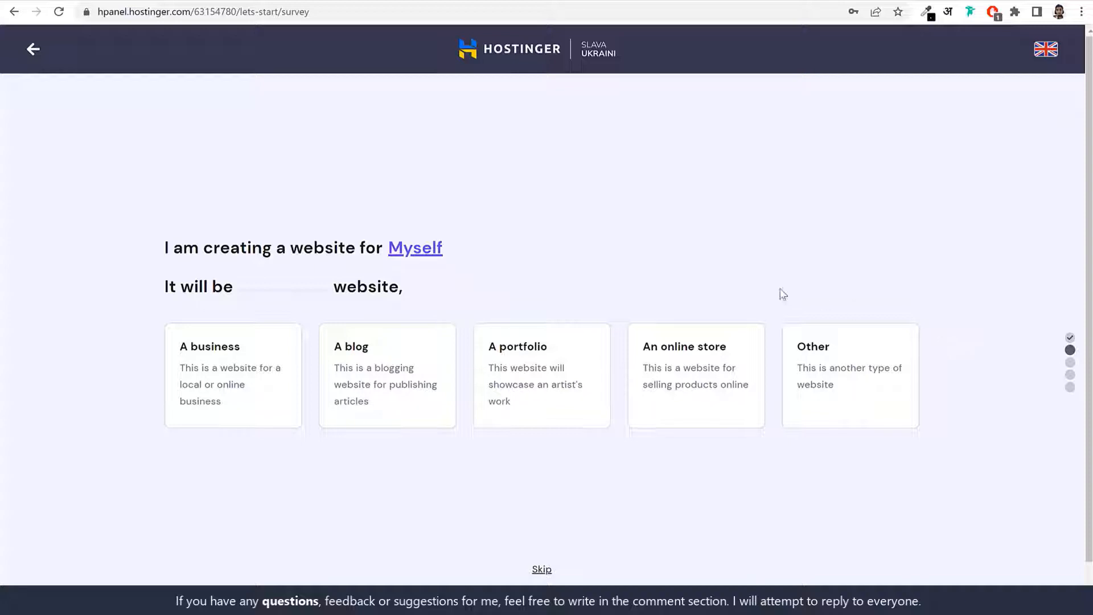
click(244, 373)
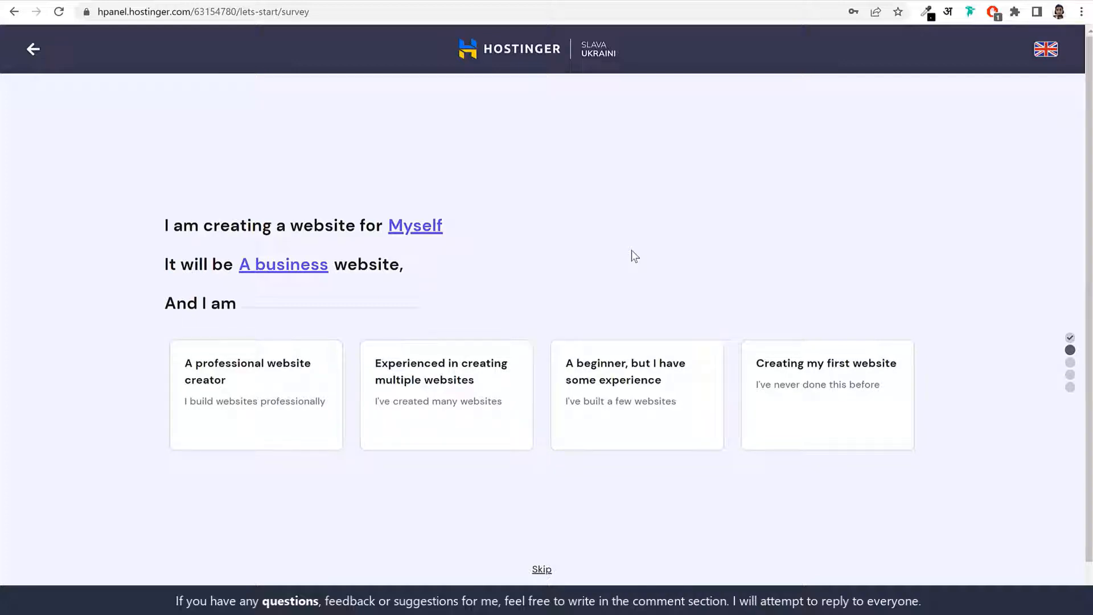
click(541, 570)
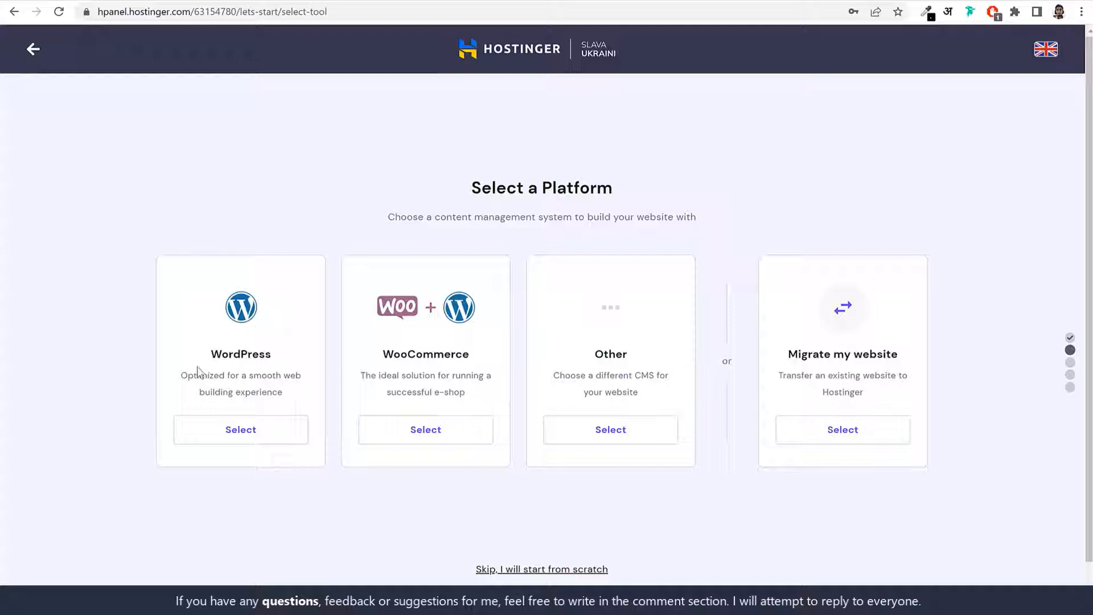
Step: Choose WordPress as the platform and set the administrator account password
click(259, 432)
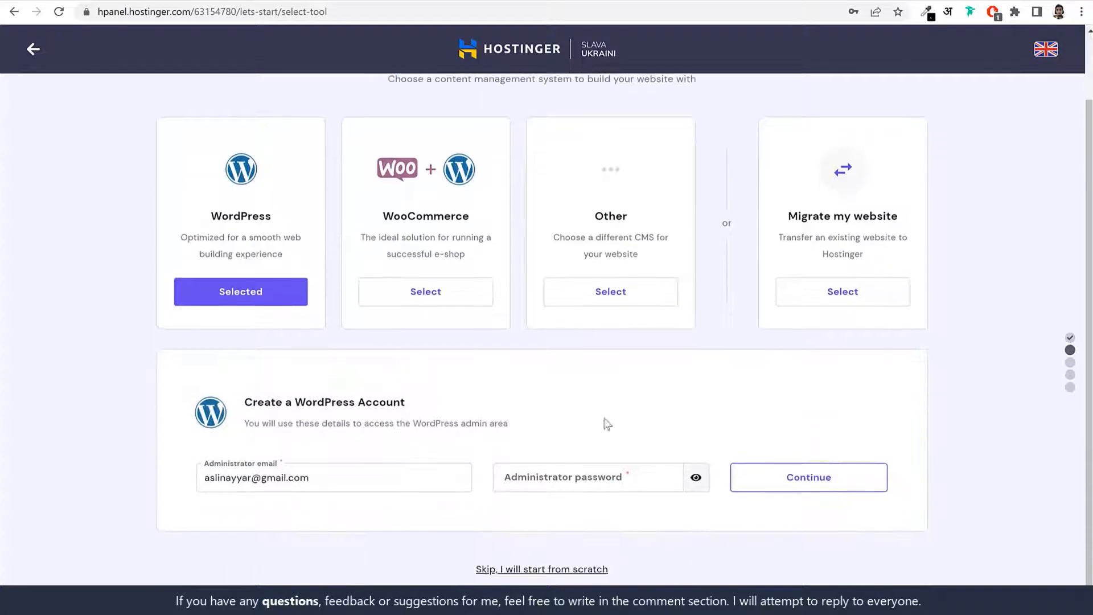
click(615, 481)
text(•••)
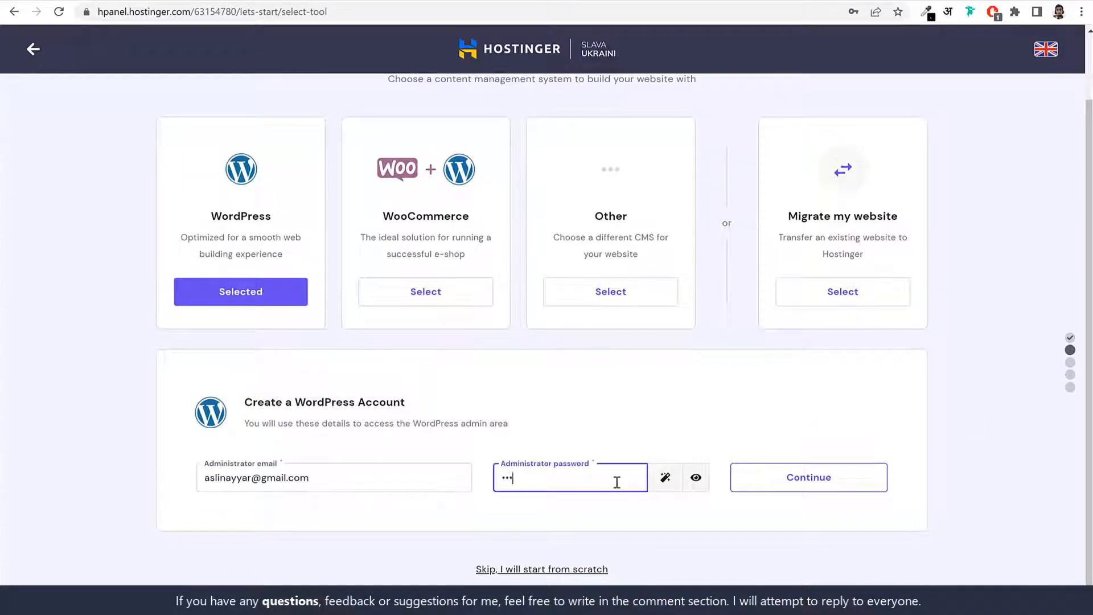
text(•••••••)
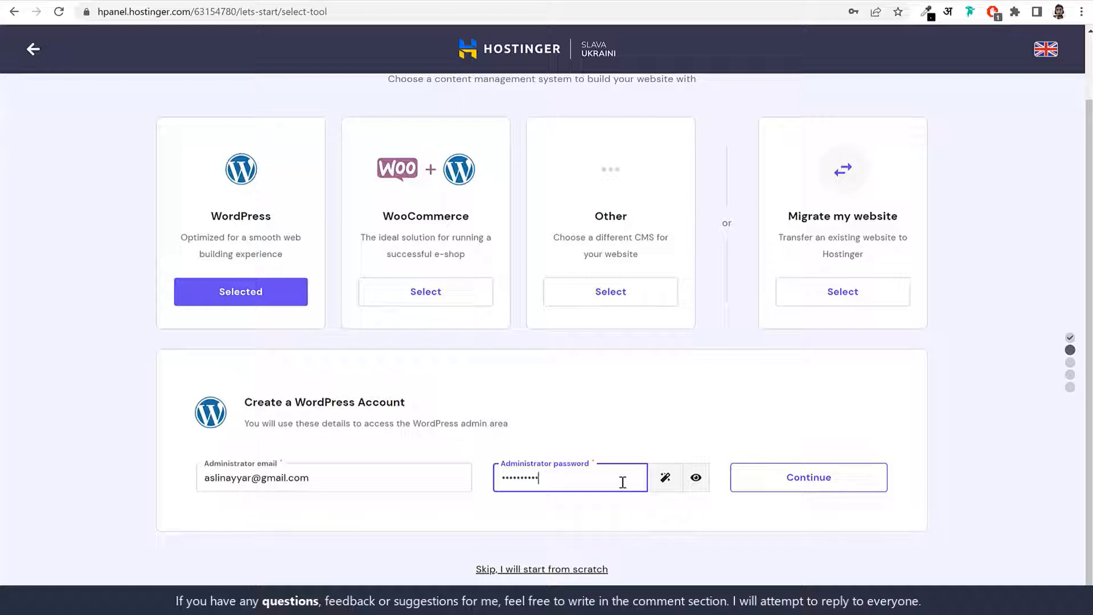
text(123)
click(821, 484)
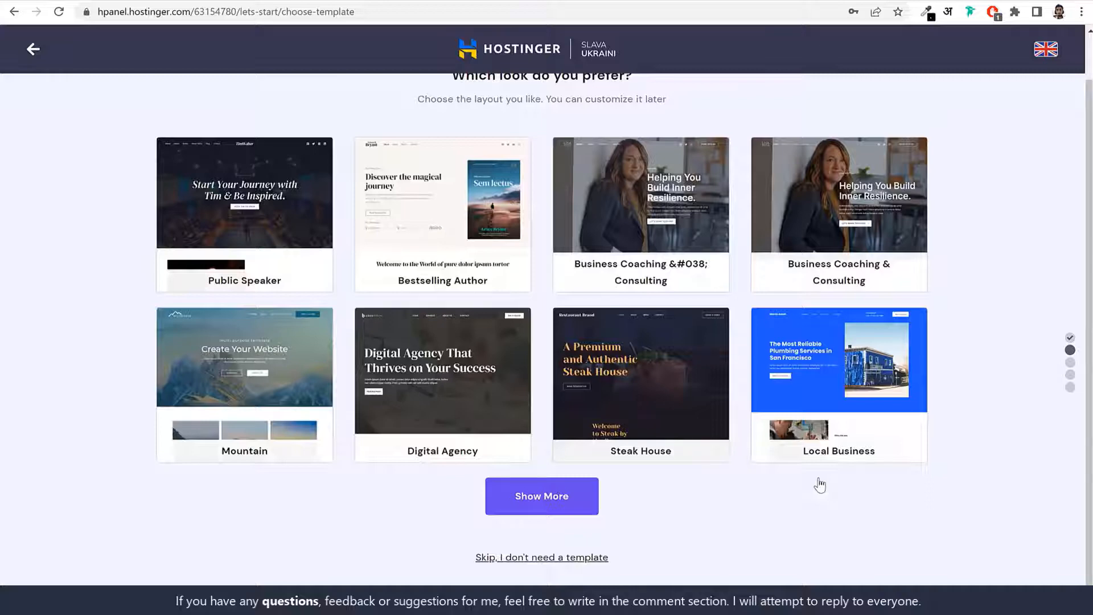
Step: Skip the website template selection
click(536, 561)
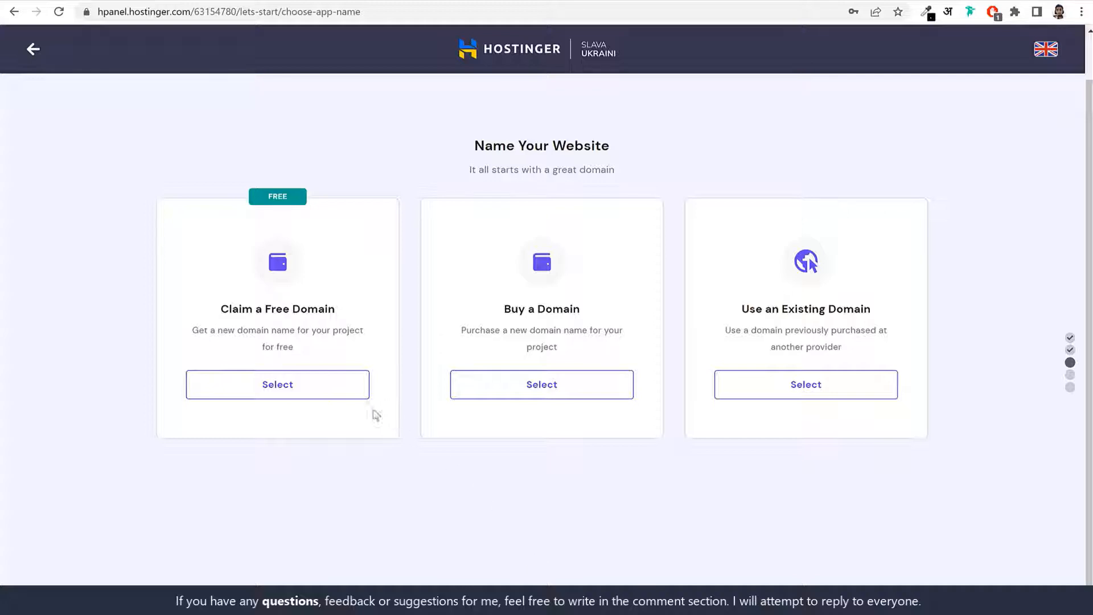
Step: Try a free domain with a personal-name domain, pick an extension, and check availability
click(325, 387)
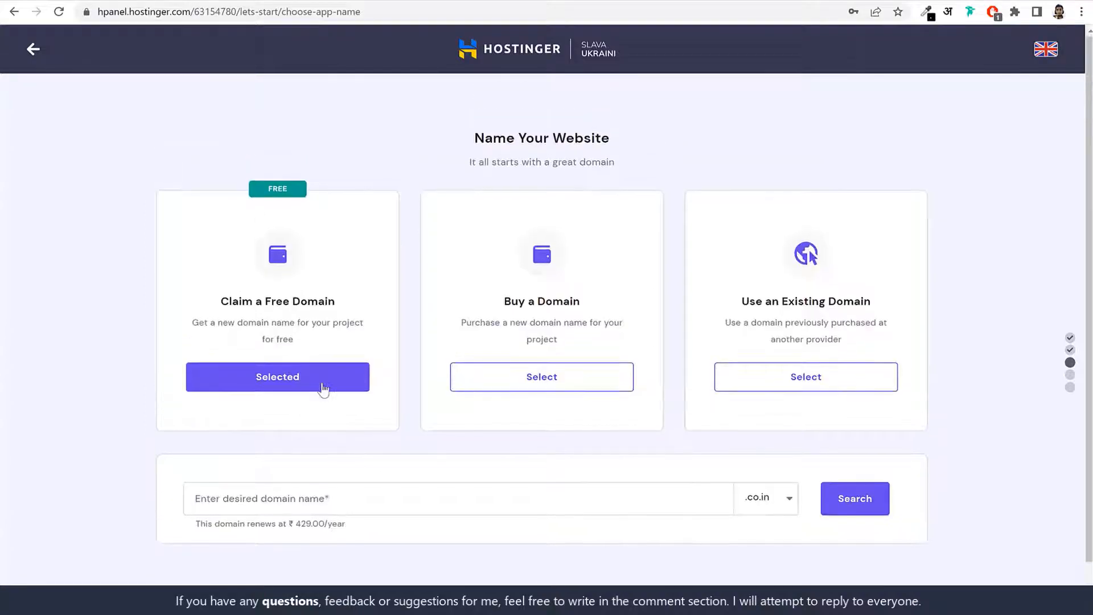
click(381, 496)
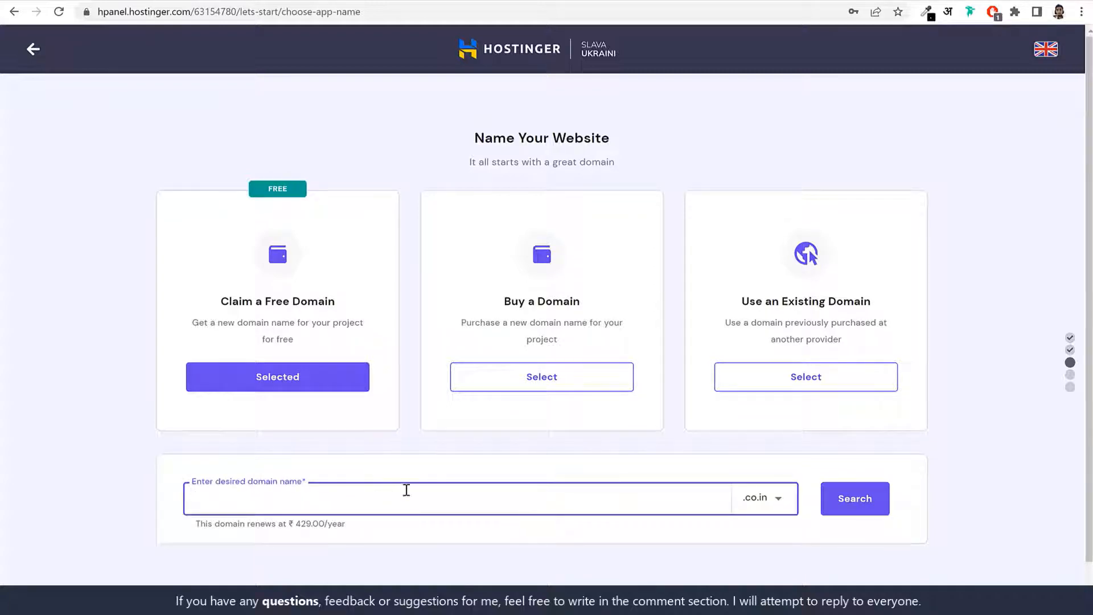
text(nayyarshaikh)
click(786, 502)
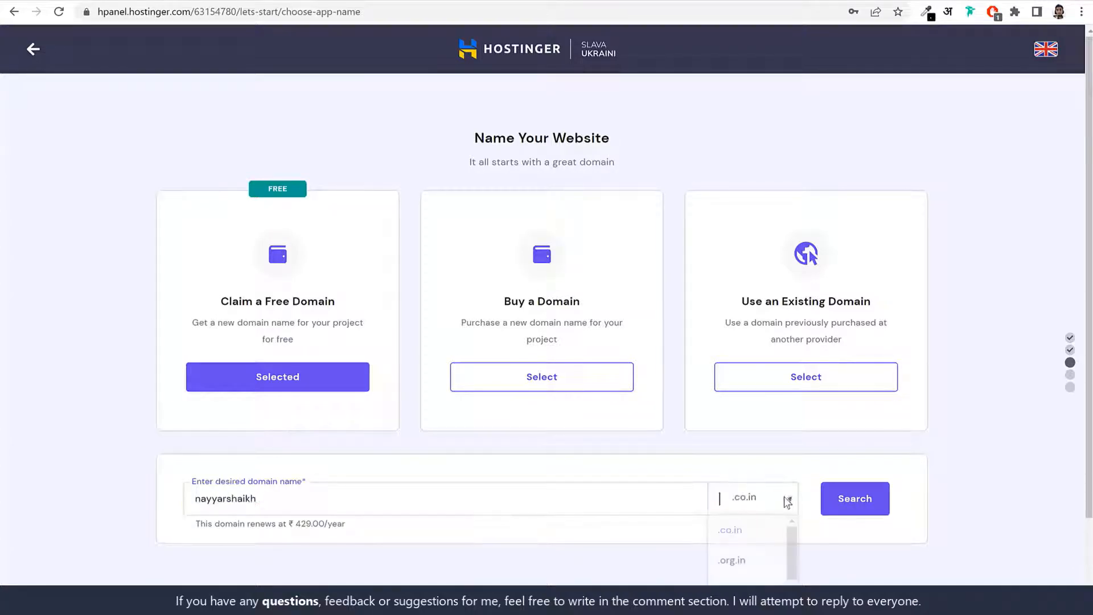
scroll(950, 527, down, 2)
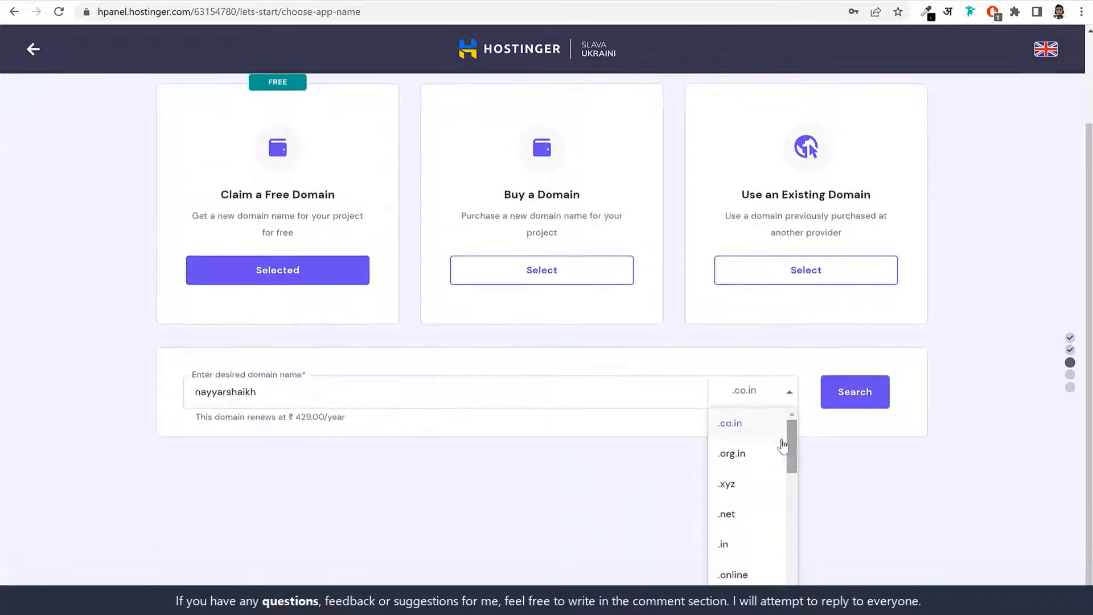
drag(791, 435, 794, 589)
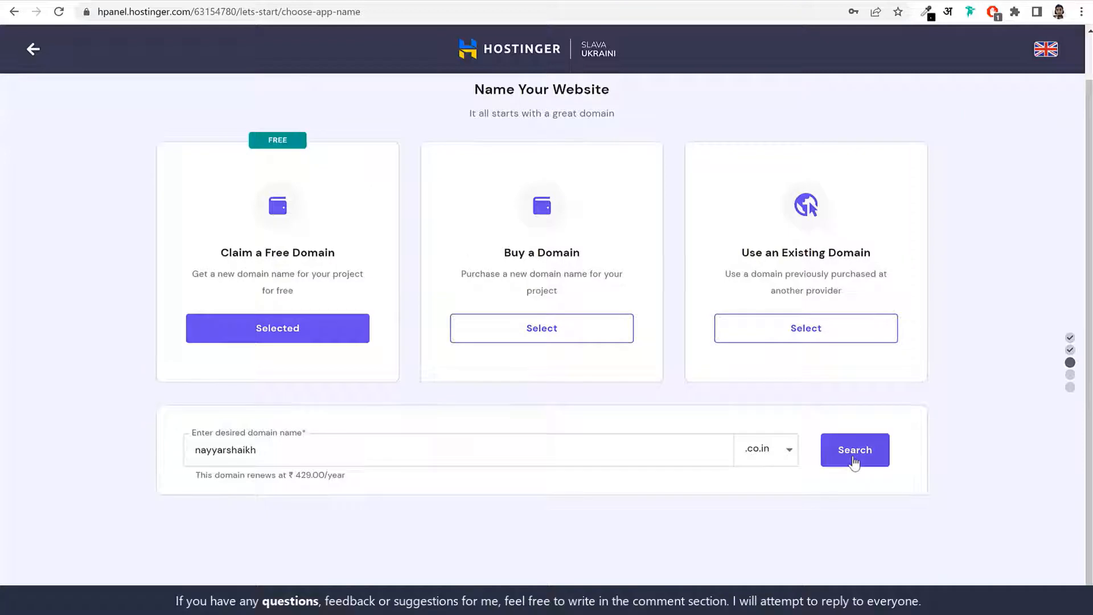
click(854, 461)
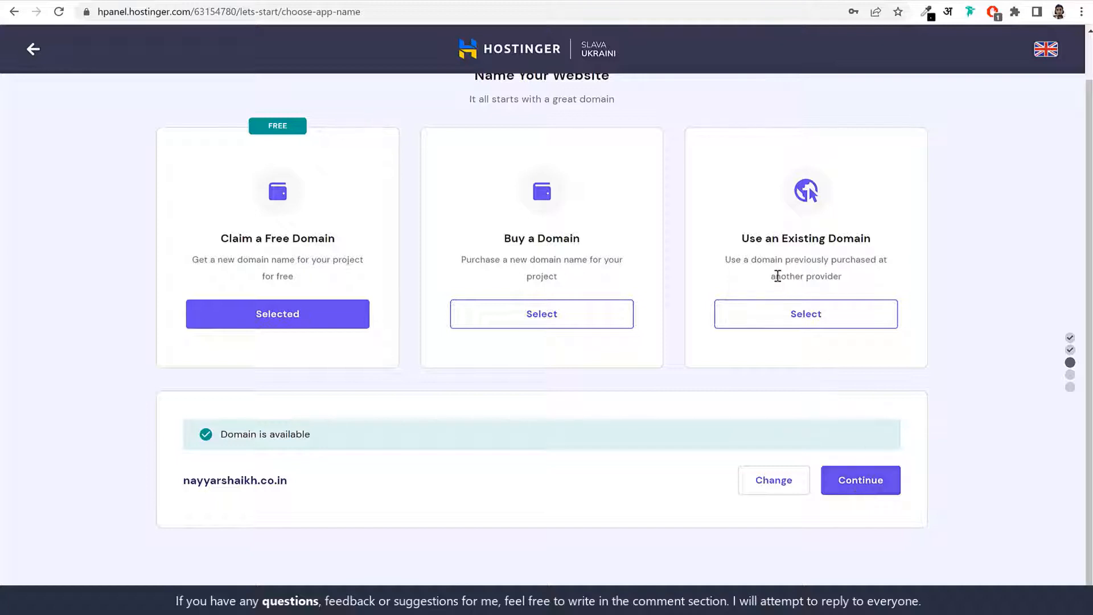
Step: Switch to an existing domain, enter blogdu.de, and submit it for checking
click(792, 320)
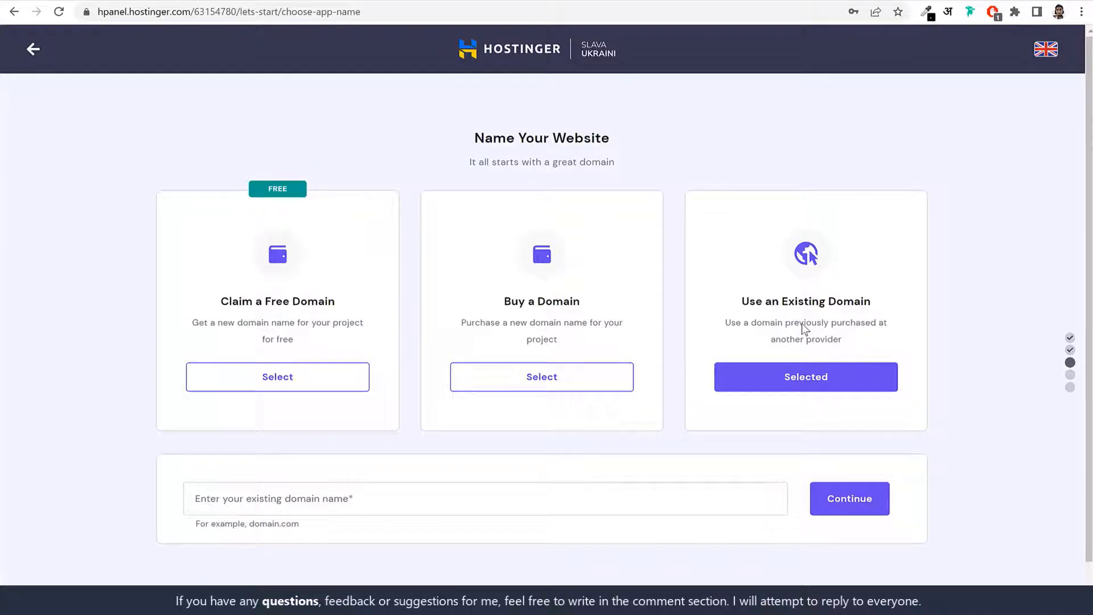
click(396, 490)
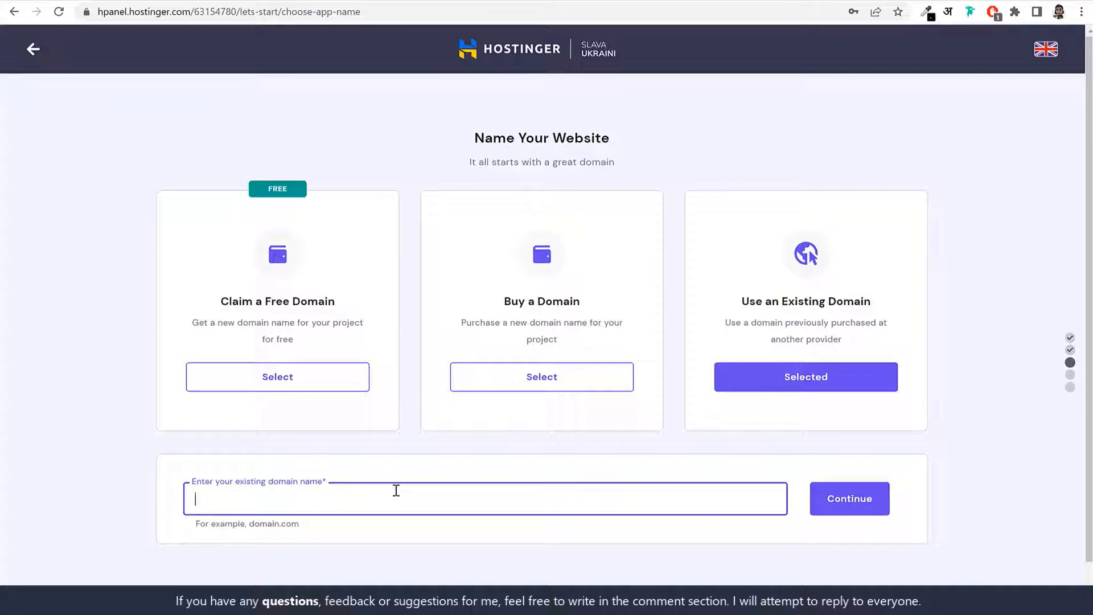
text(blogdu.de)
key(ctrl+a)
click(704, 538)
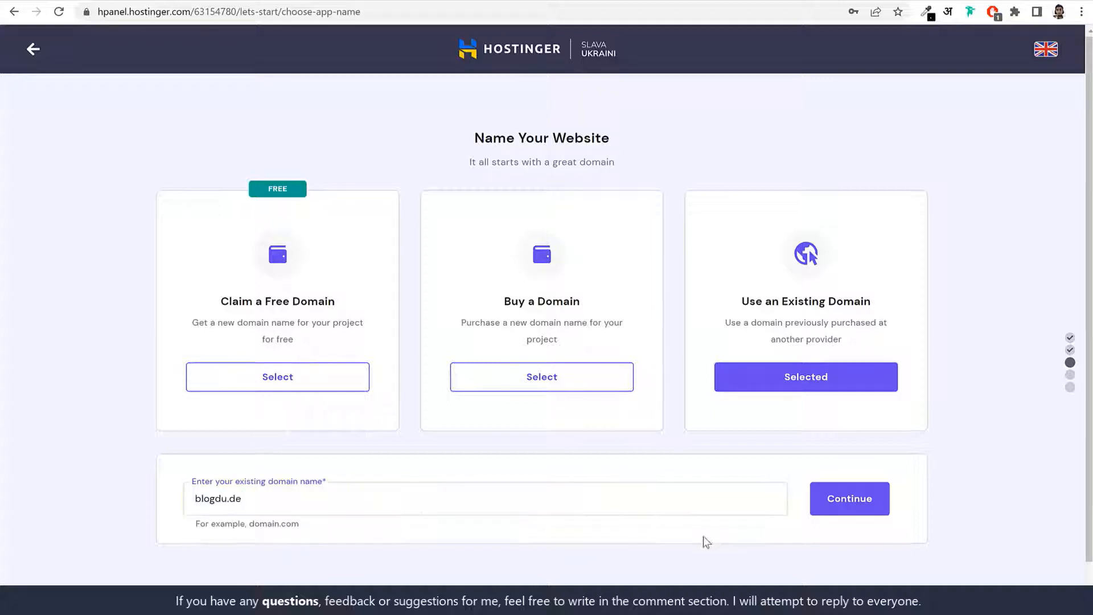
click(847, 505)
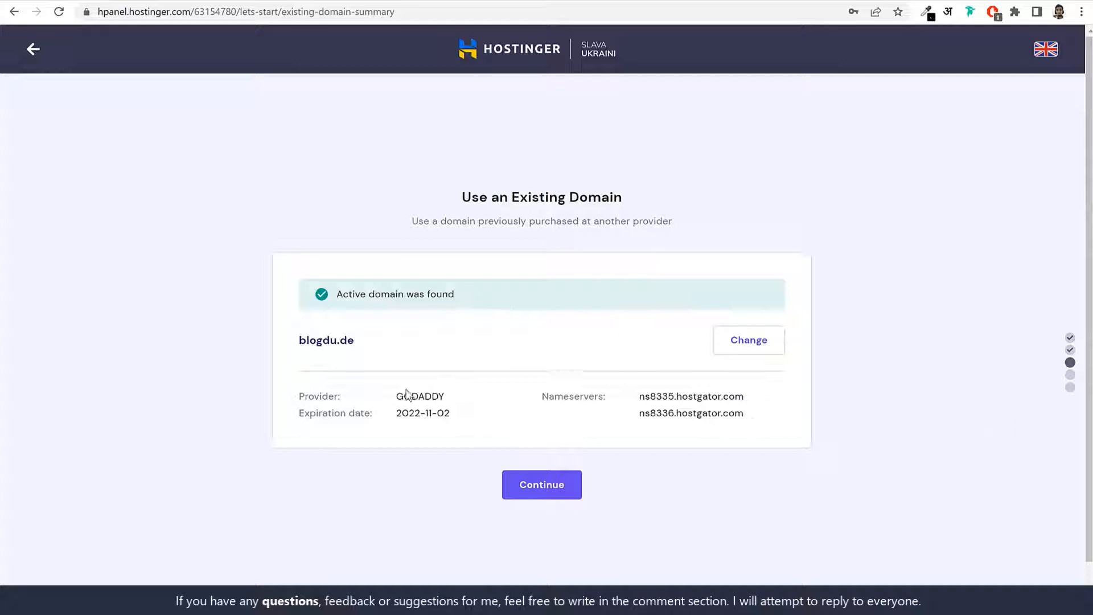
Step: Review the blogdu.de domain summary with GODADDY as provider and continue
drag(395, 397, 444, 392)
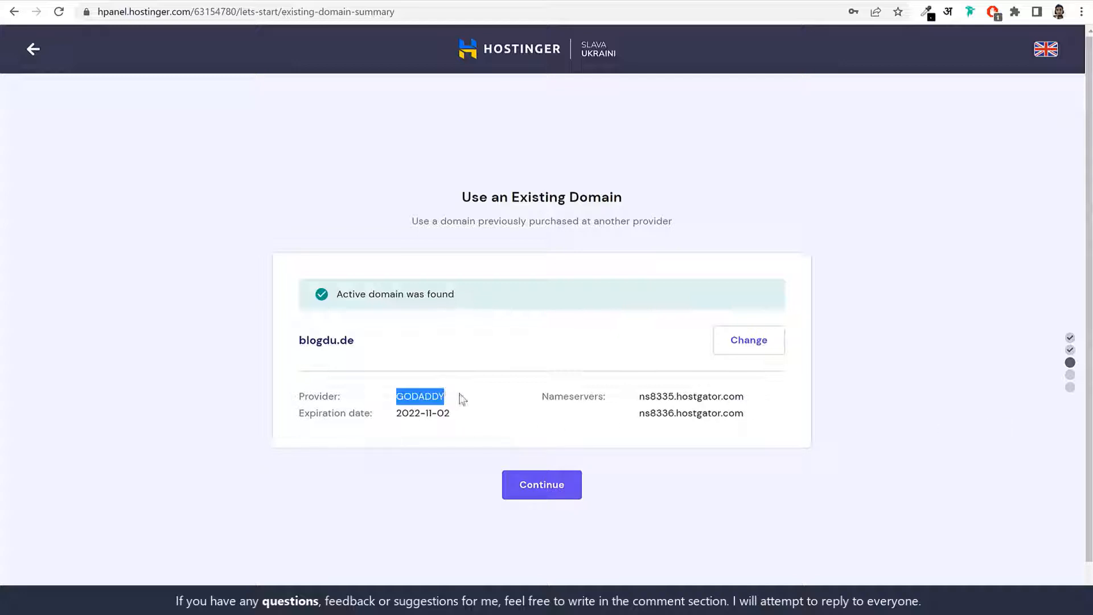
click(540, 405)
click(549, 493)
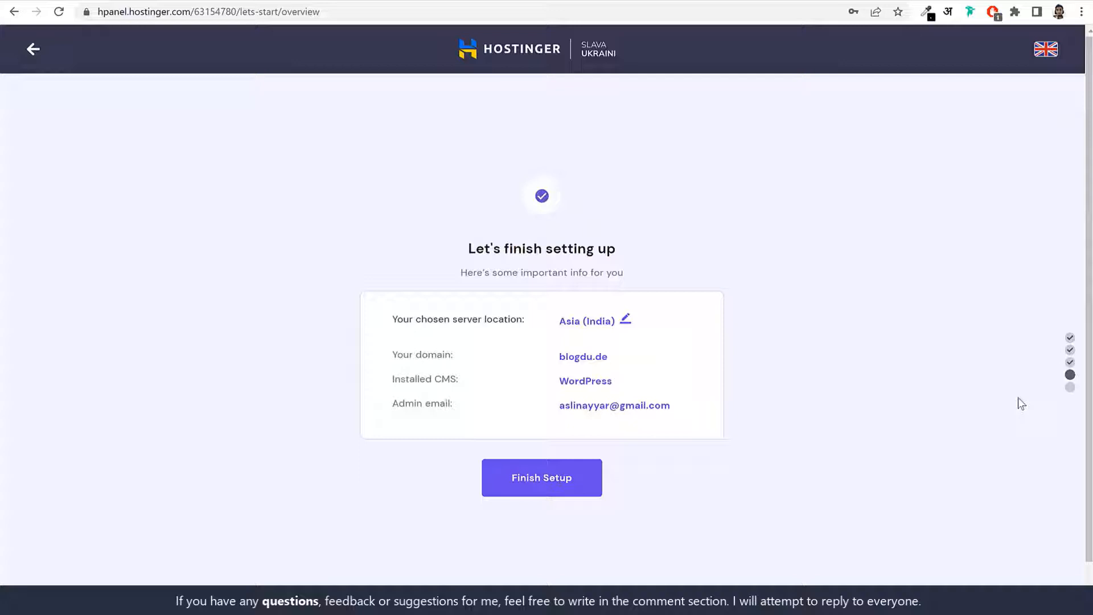
Step: Confirm Asia (India) as the server location unchanged and finish the setup
click(625, 319)
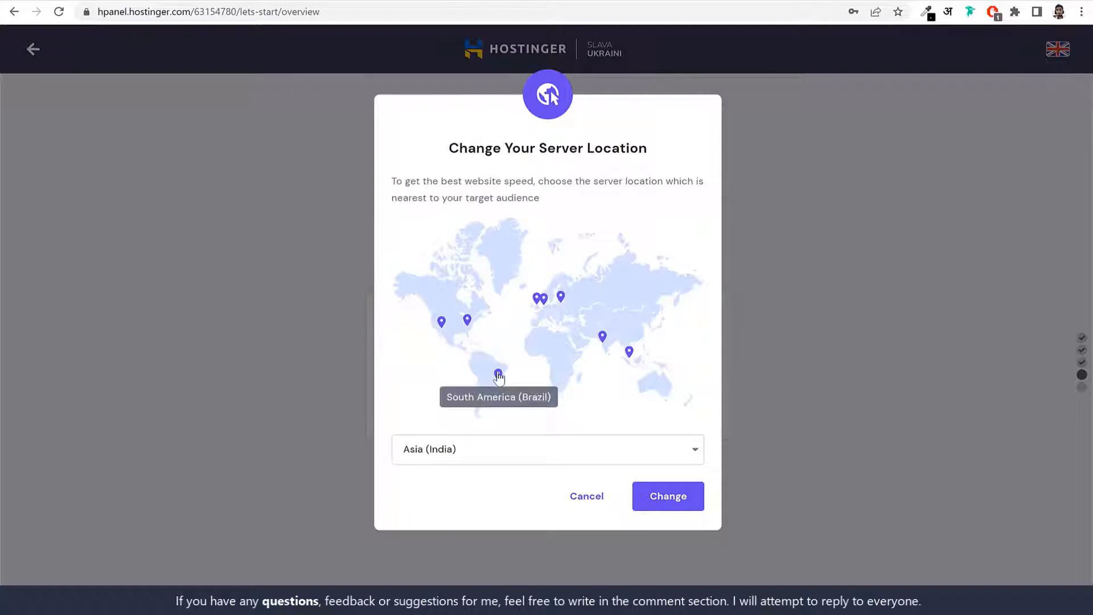
click(534, 455)
scroll(497, 513, down, 1)
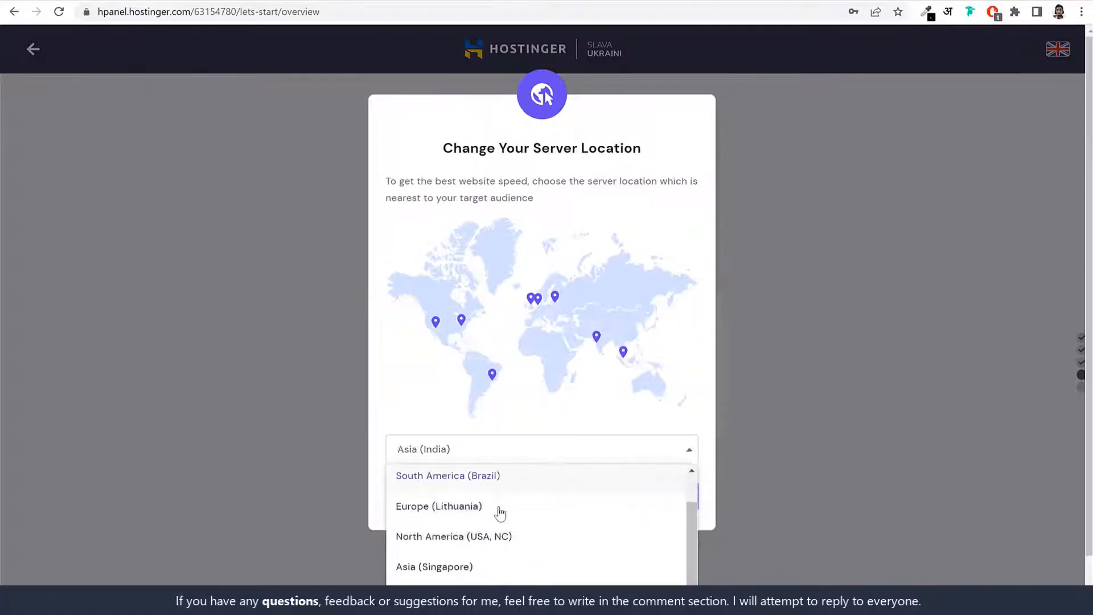
scroll(497, 513, up, 1)
click(481, 485)
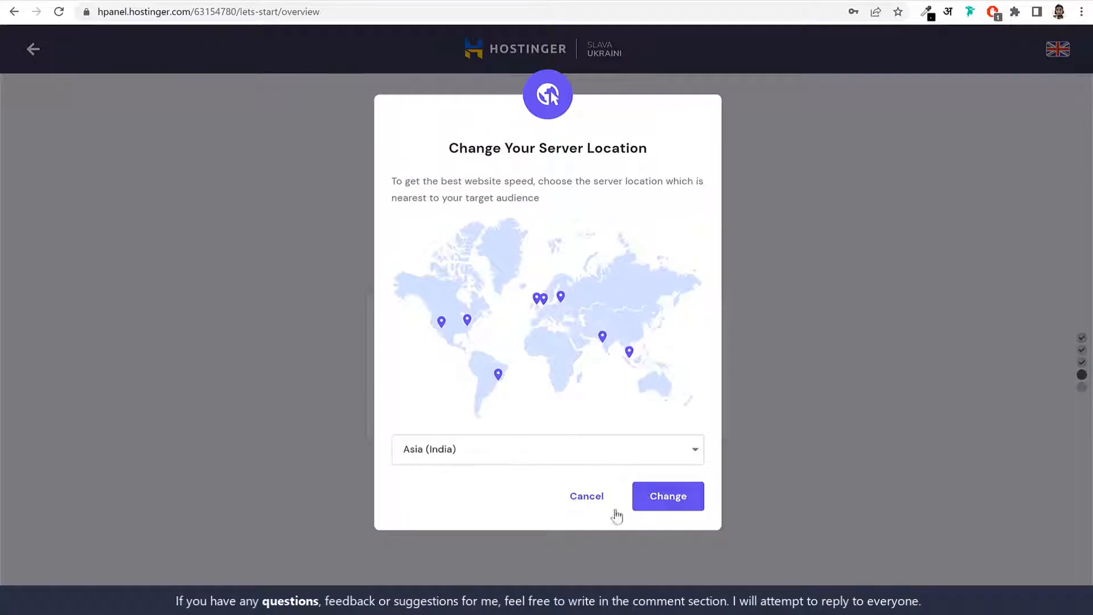
click(591, 503)
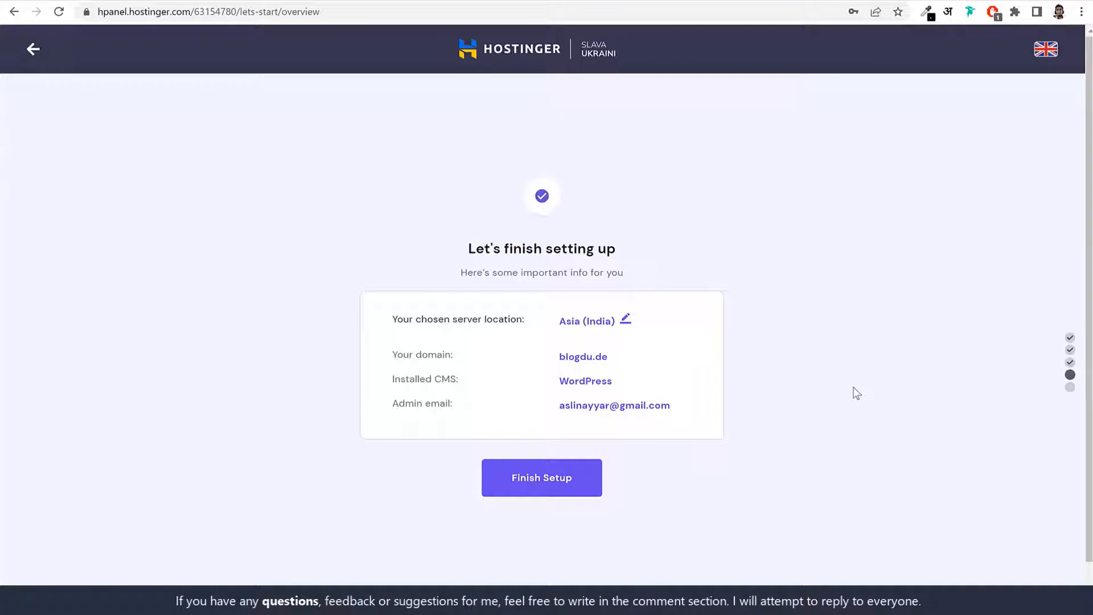
click(560, 484)
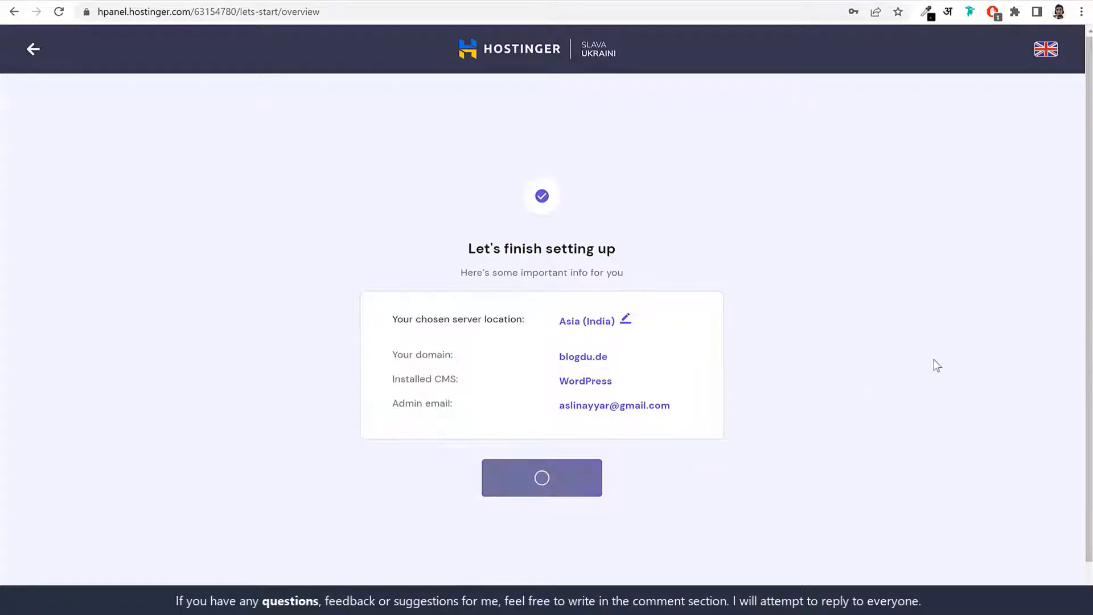
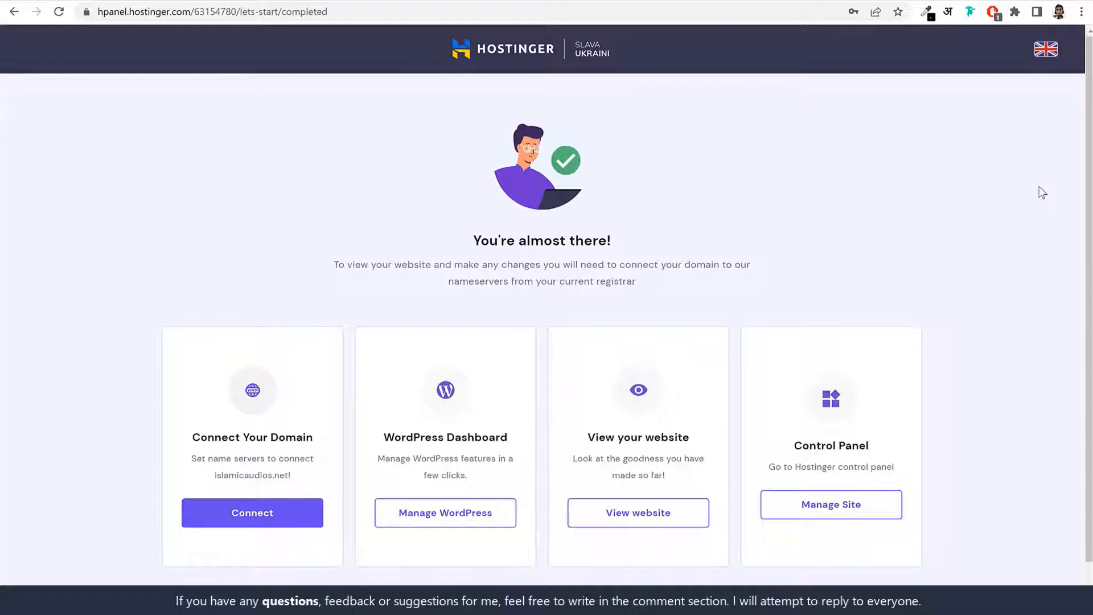
Step: Return to the hPanel home dashboard, where SSL and Cloudflare setup are pending
click(515, 50)
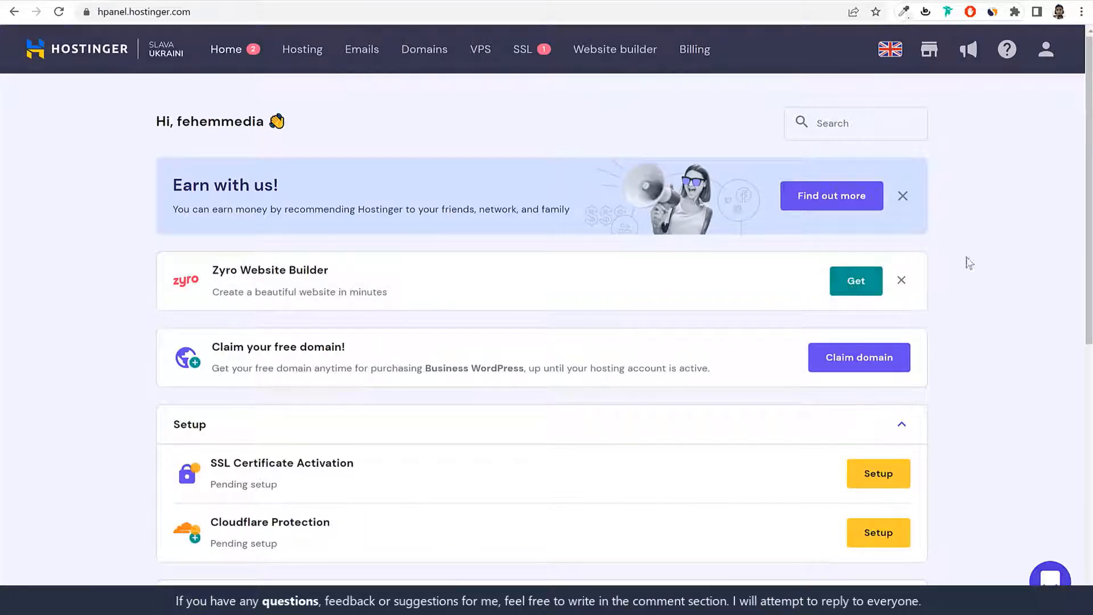
click(208, 11)
drag(112, 7, 85, 5)
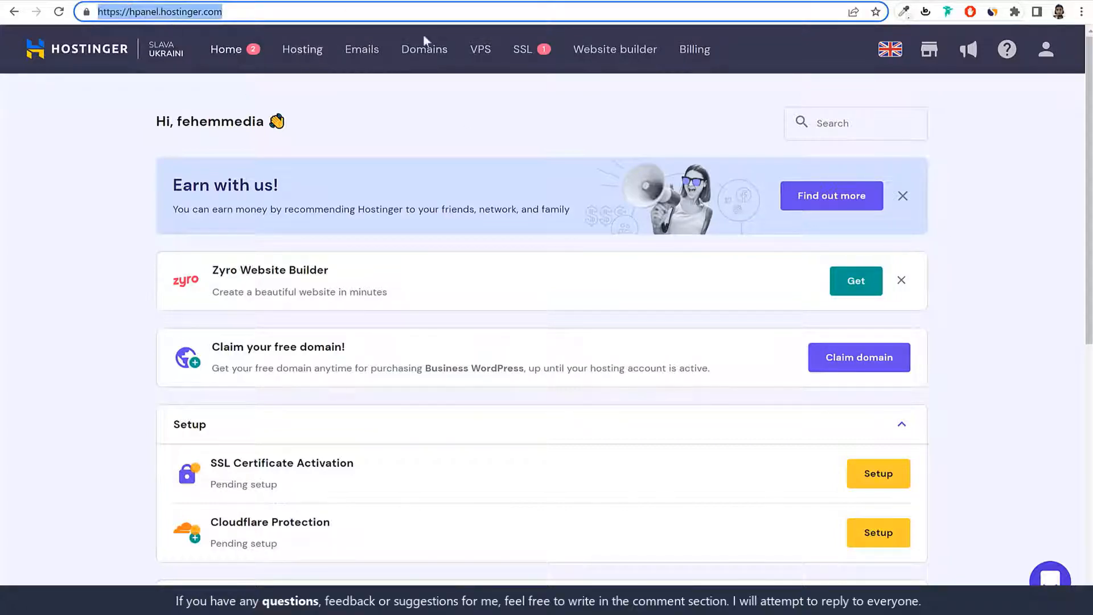
click(977, 133)
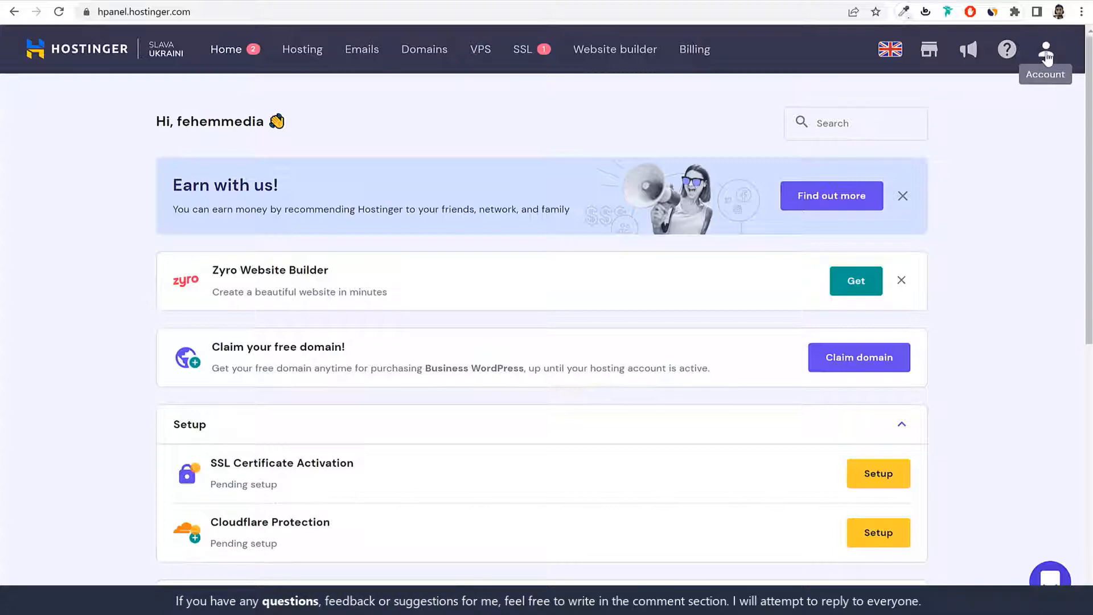
click(1049, 50)
click(934, 294)
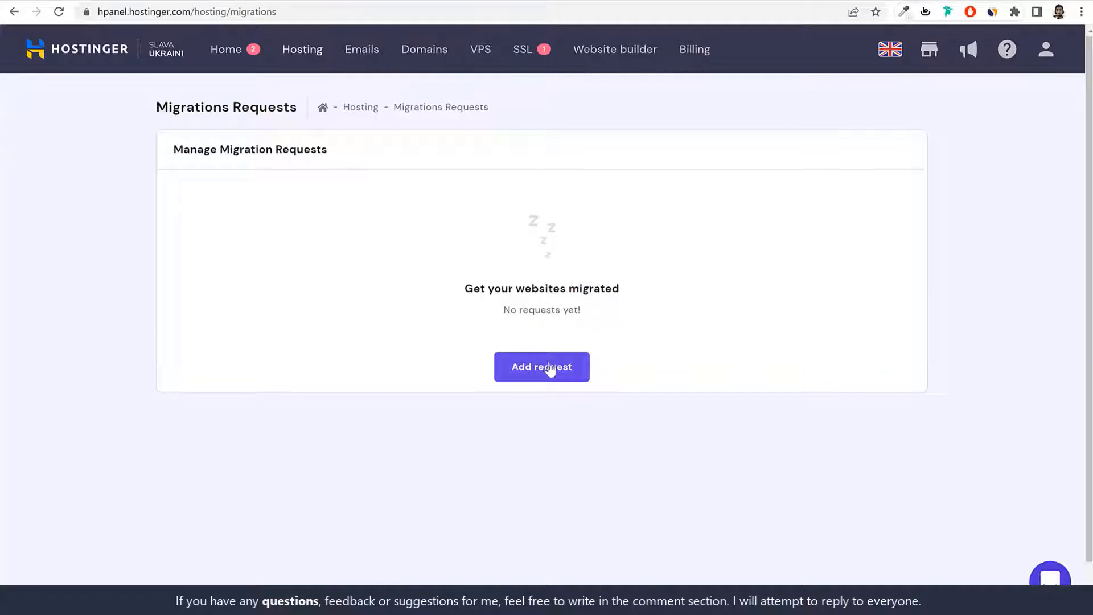
click(547, 369)
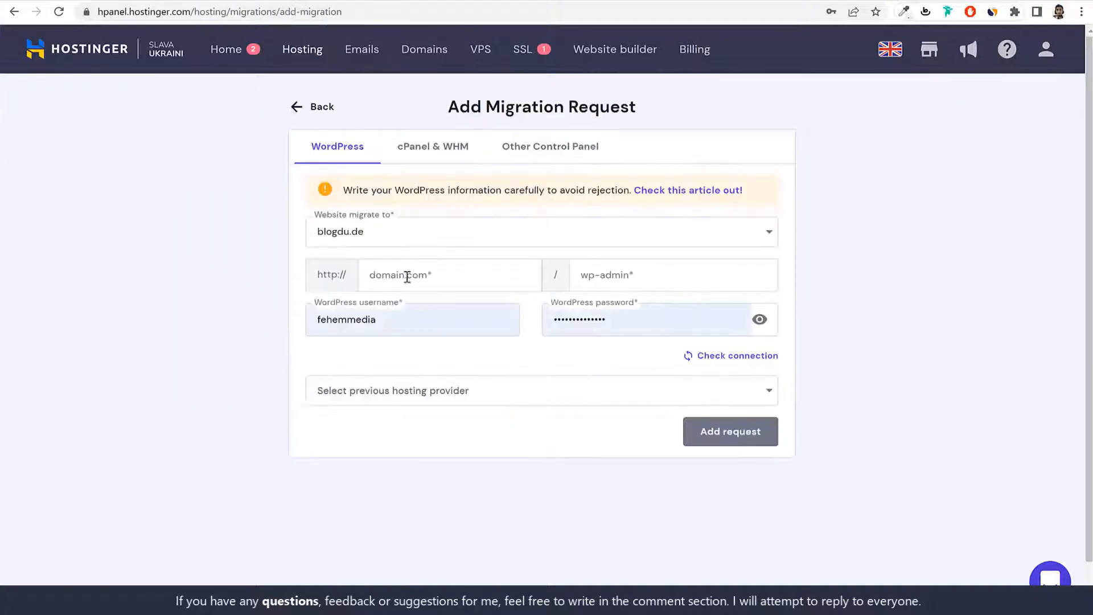
click(418, 242)
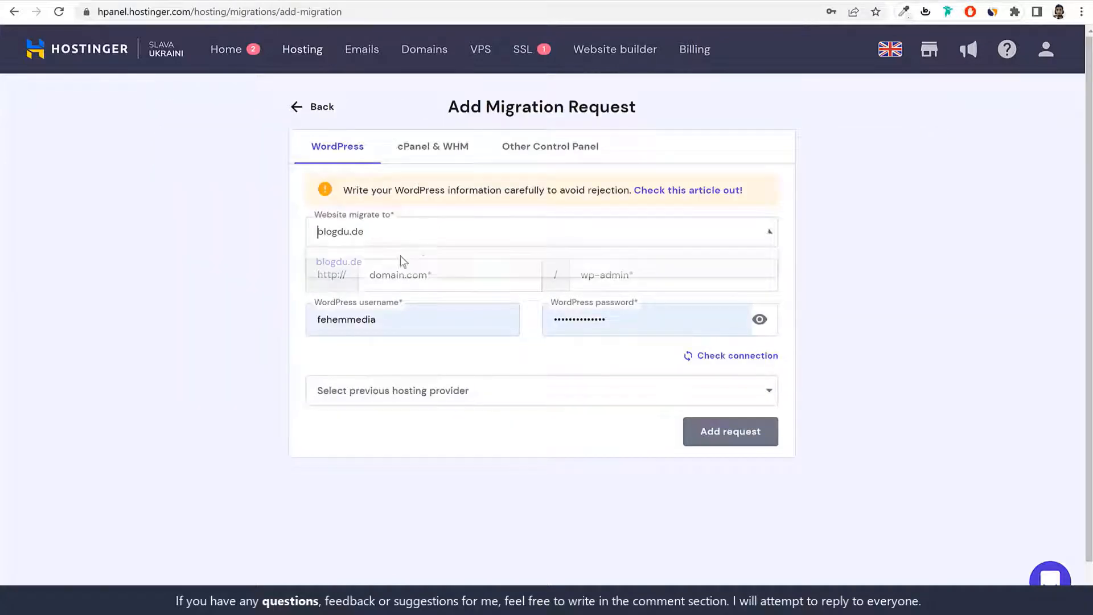
click(378, 273)
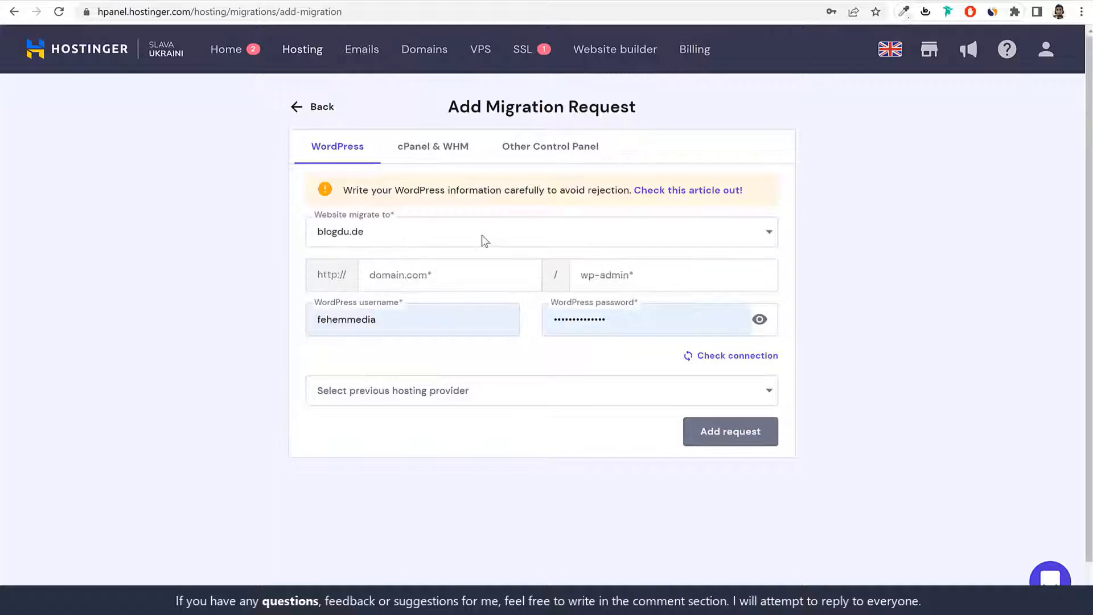
click(414, 277)
click(648, 268)
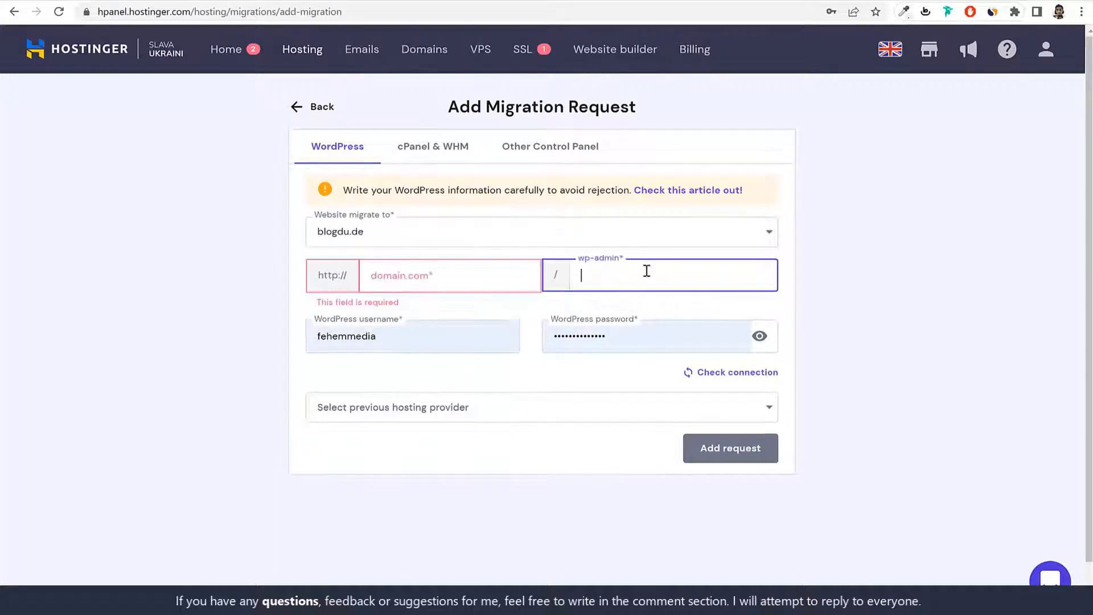
click(911, 279)
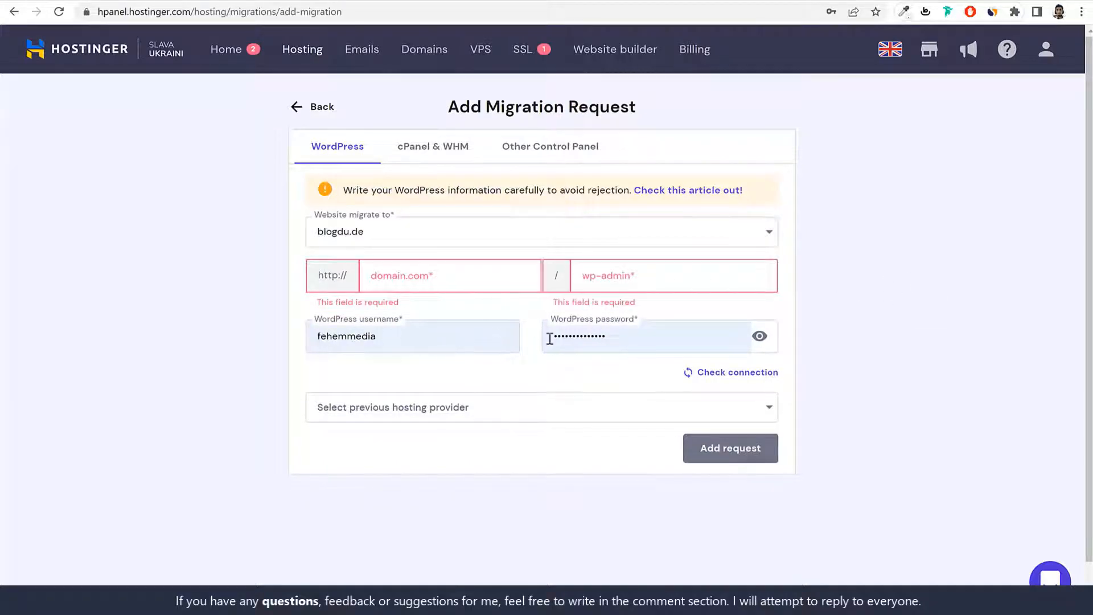
click(538, 415)
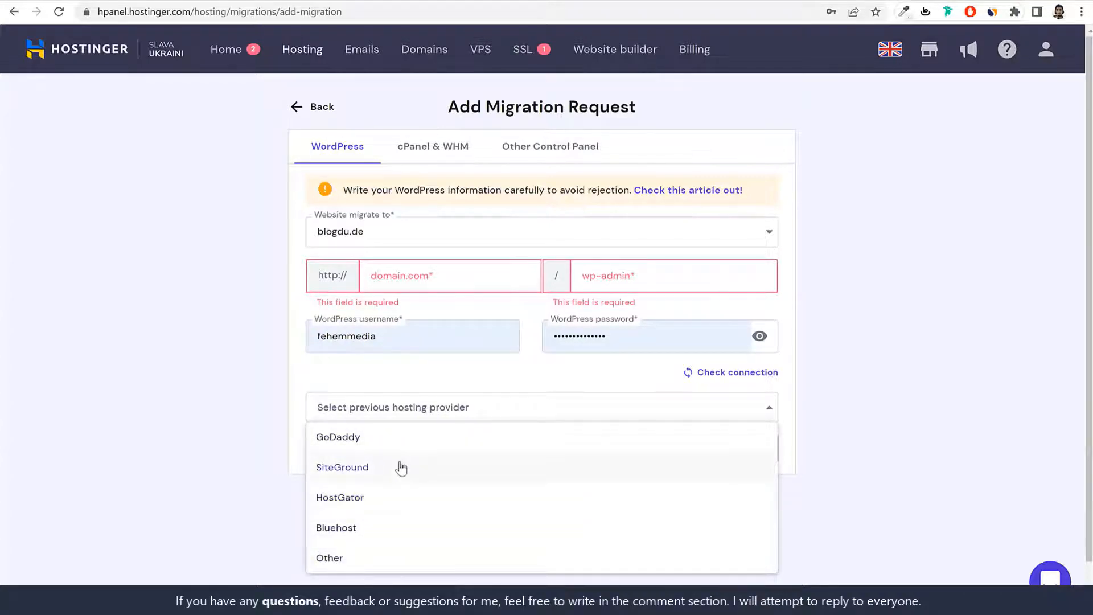
click(330, 562)
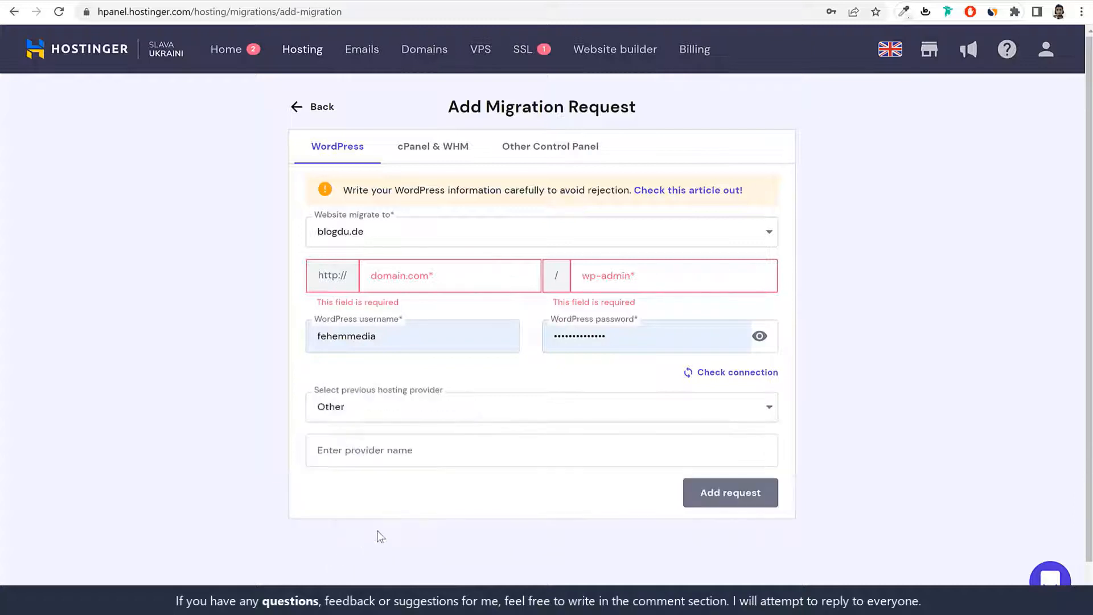
click(507, 449)
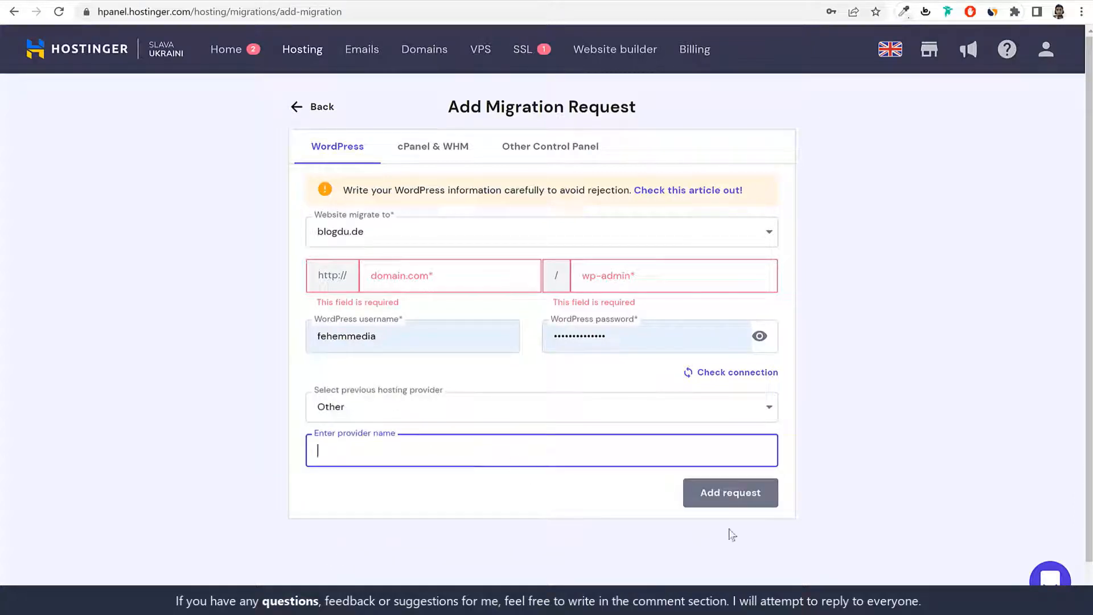
click(309, 108)
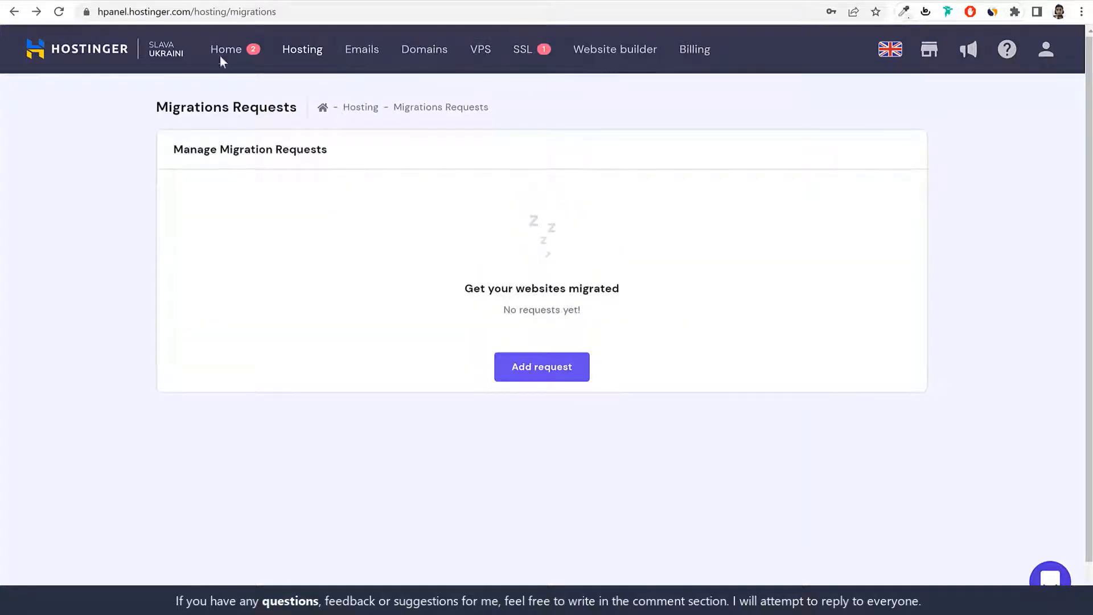
click(221, 55)
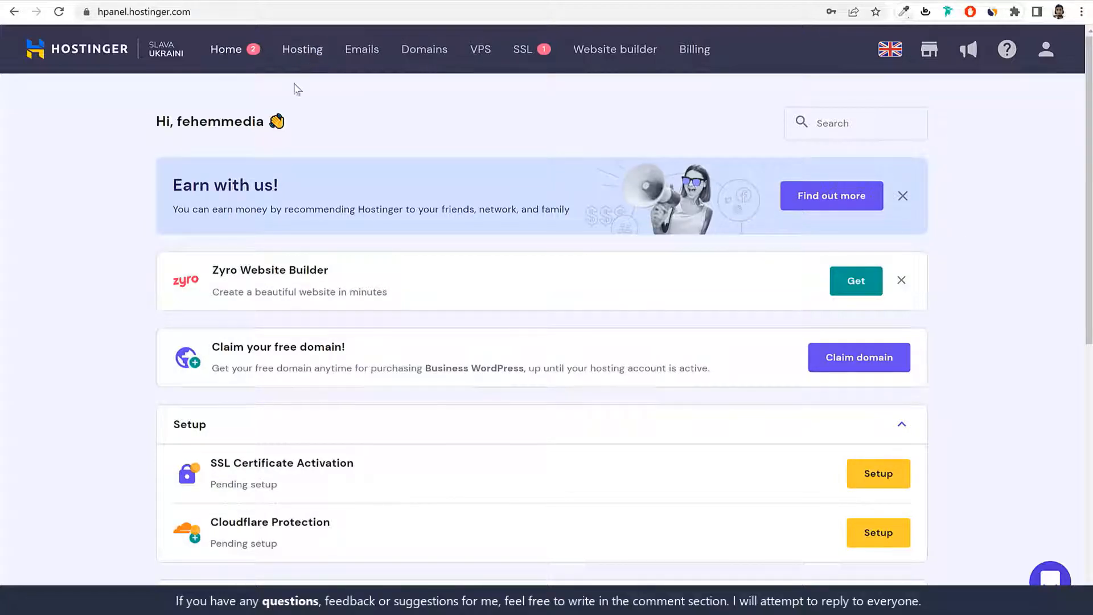
Step: Start a new website on the hosting plan and enter nayyarshaikh.com as its domain
click(302, 55)
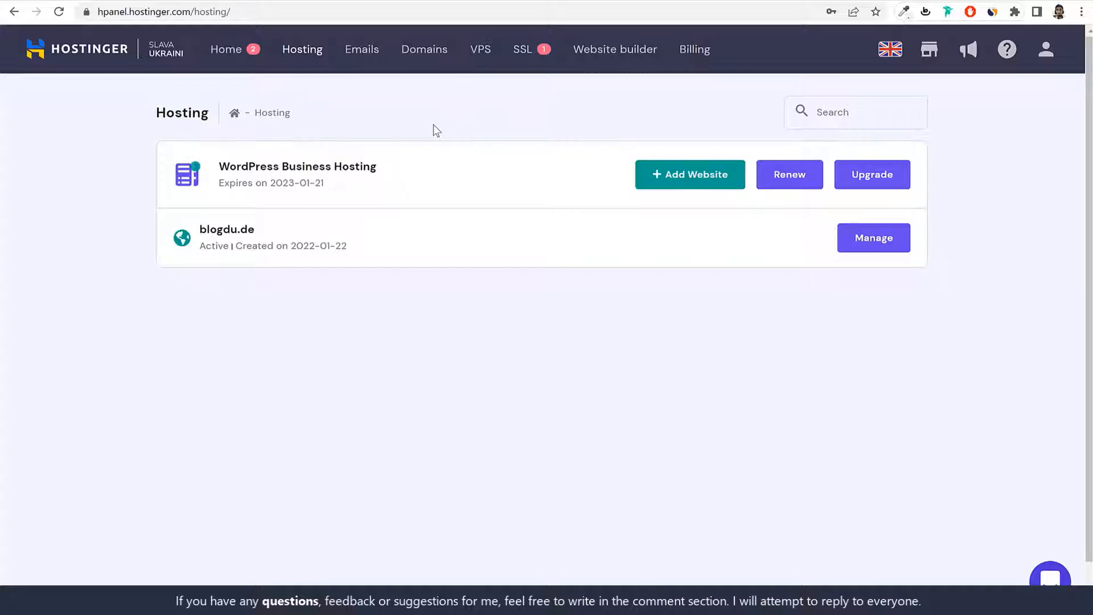
click(699, 180)
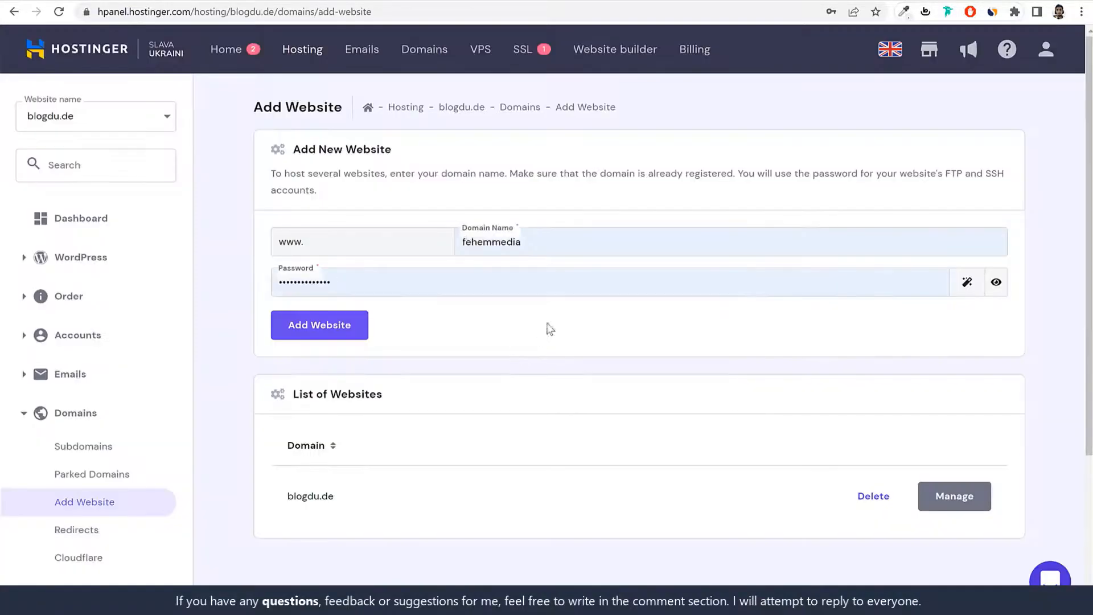
click(558, 239)
double_click(559, 239)
click(565, 335)
click(584, 249)
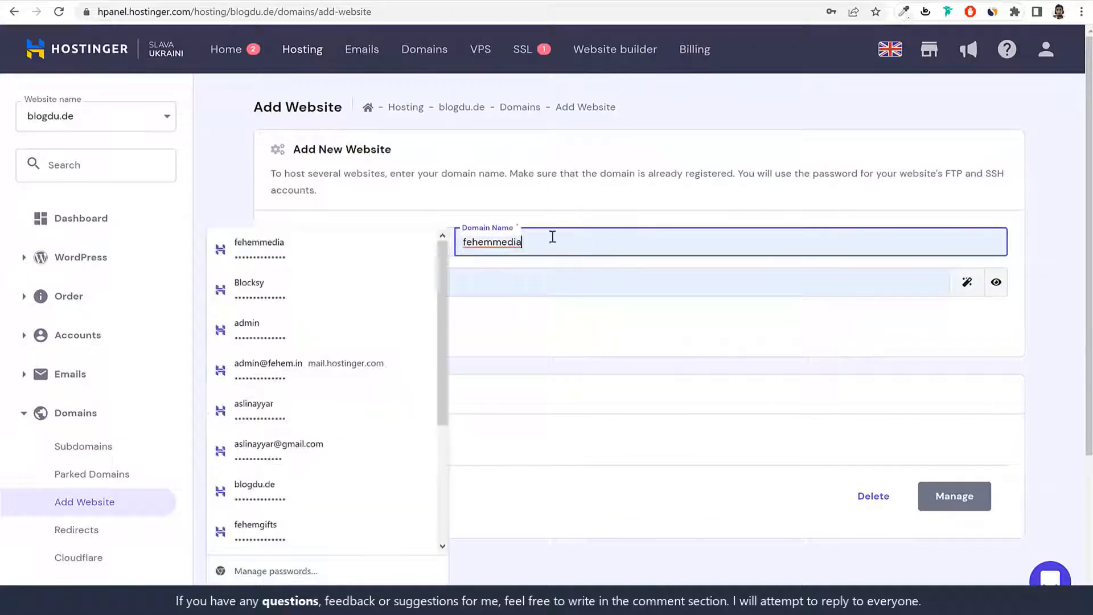
double_click(587, 245)
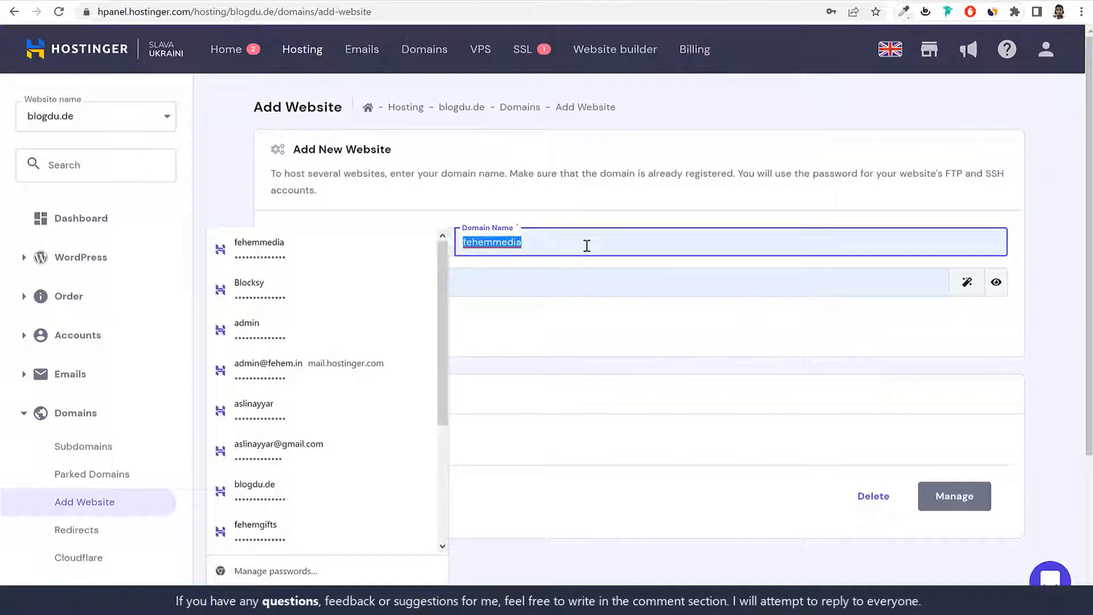
text(nayyarsha)
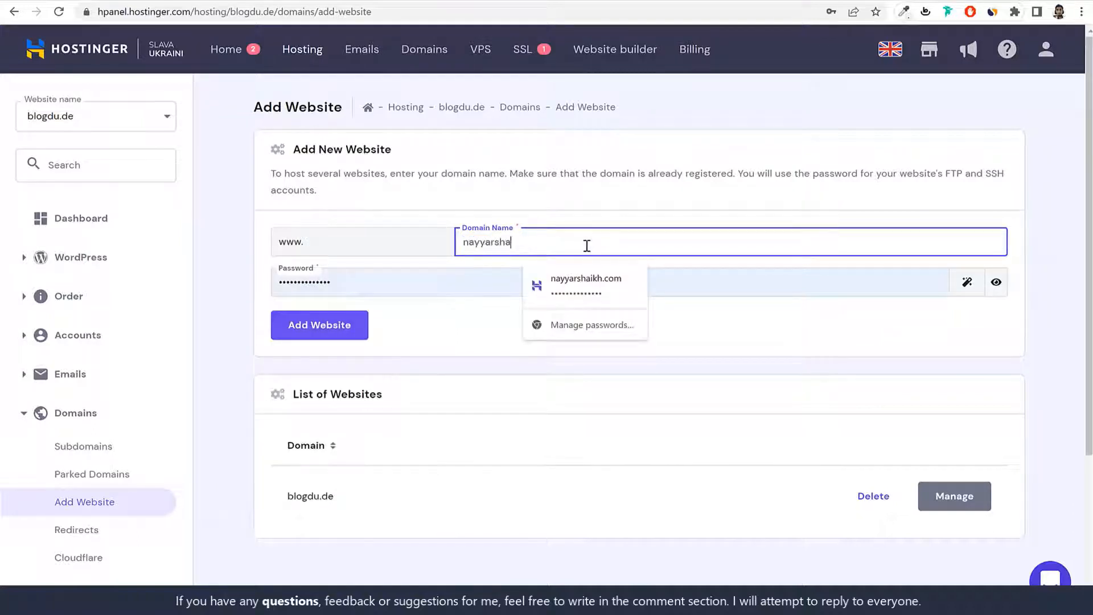
text(ikh.com)
Step: Add nayyarshaikh.com as a website and go back to the Hosting list
click(493, 315)
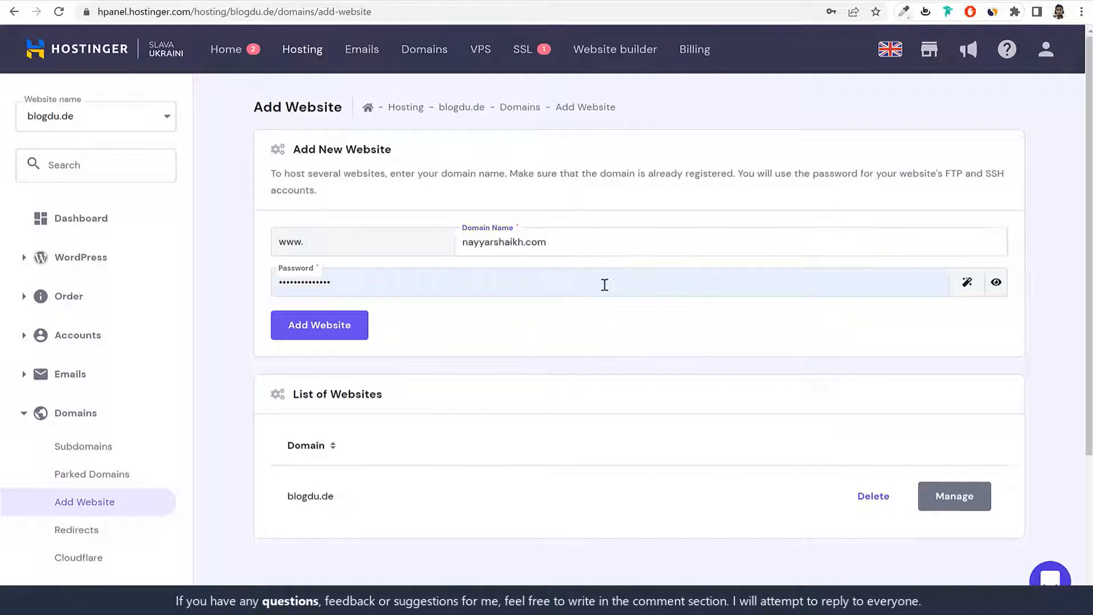
drag(598, 235, 502, 205)
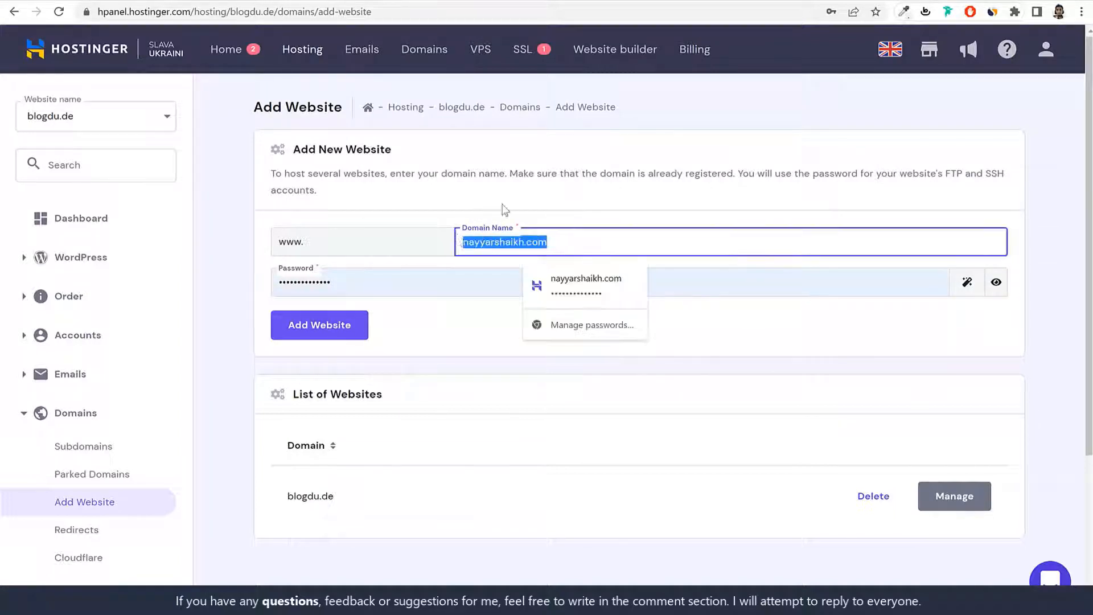
click(502, 205)
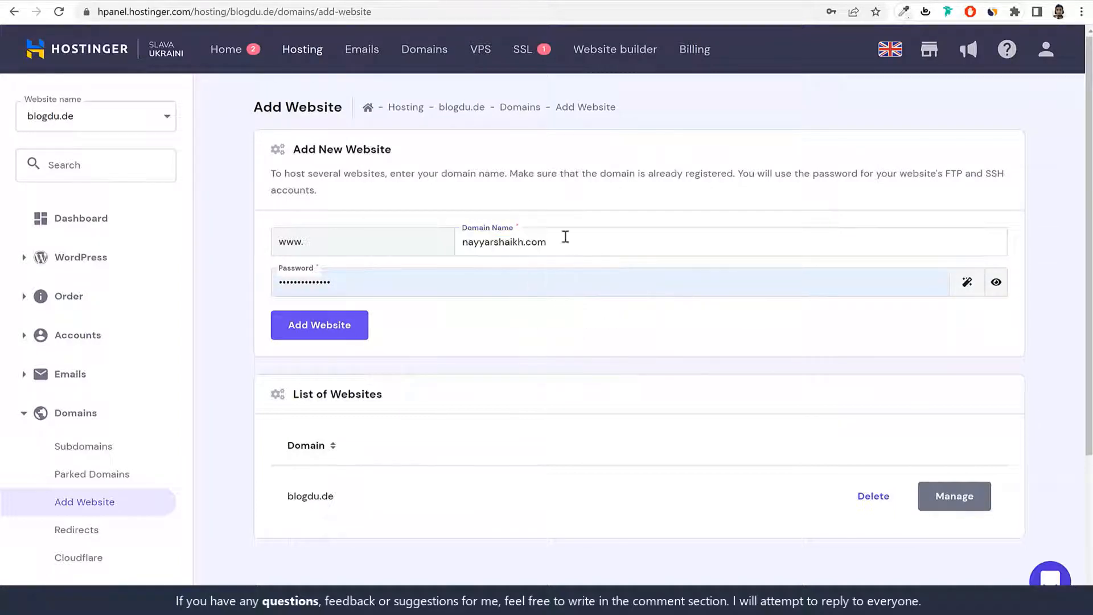
click(332, 333)
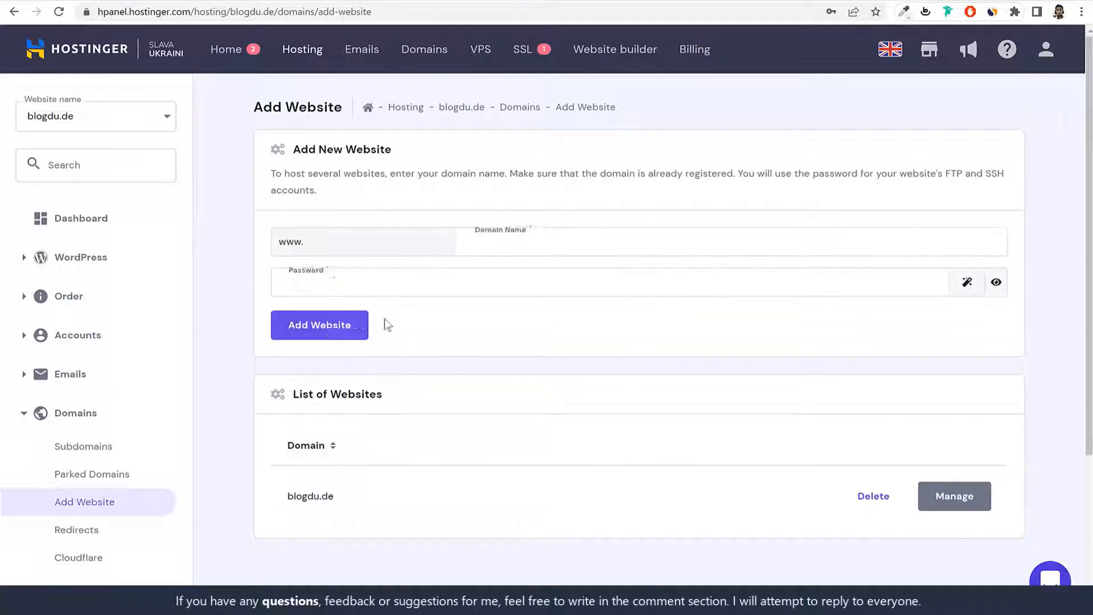
click(301, 57)
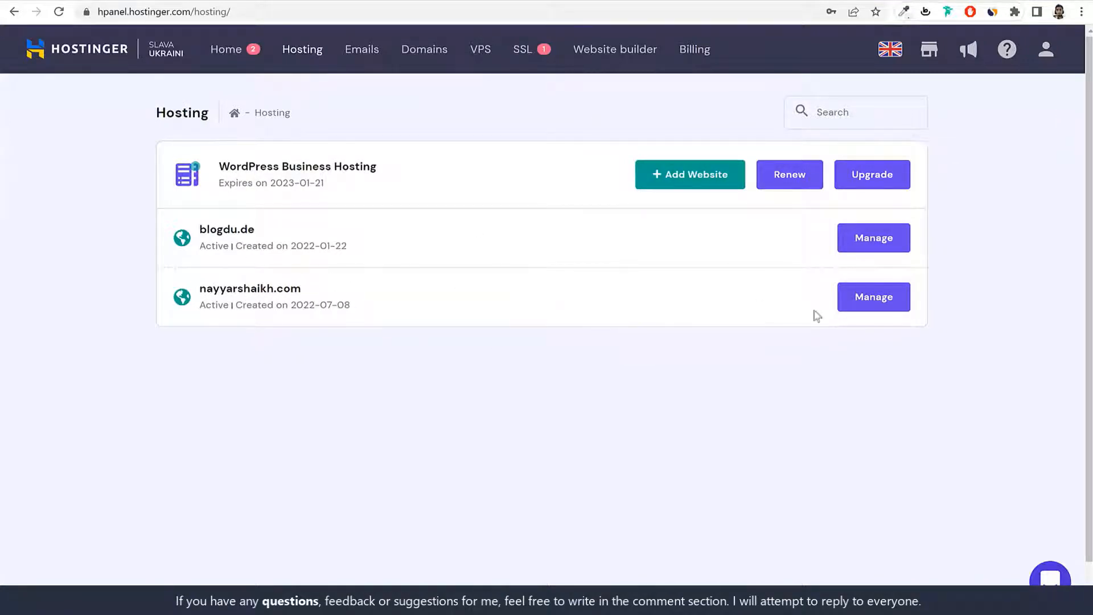
Step: Open the nayyarshaikh.com hosting account and review its not-pointing-to-Hostinger nameserver warning
click(906, 313)
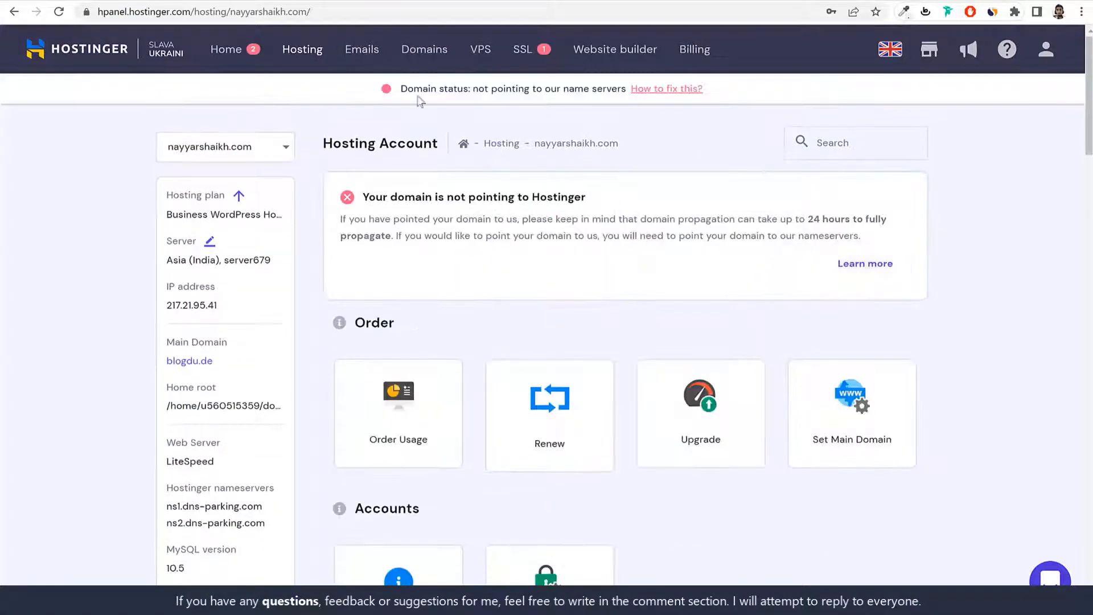
drag(401, 90, 627, 95)
click(626, 121)
drag(367, 203, 586, 207)
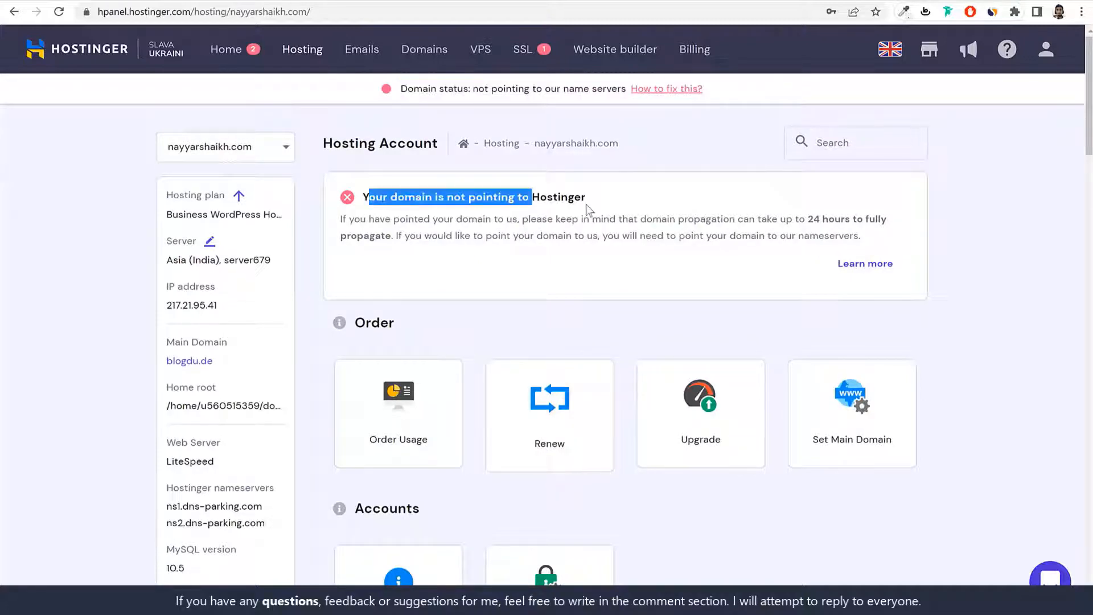
click(589, 210)
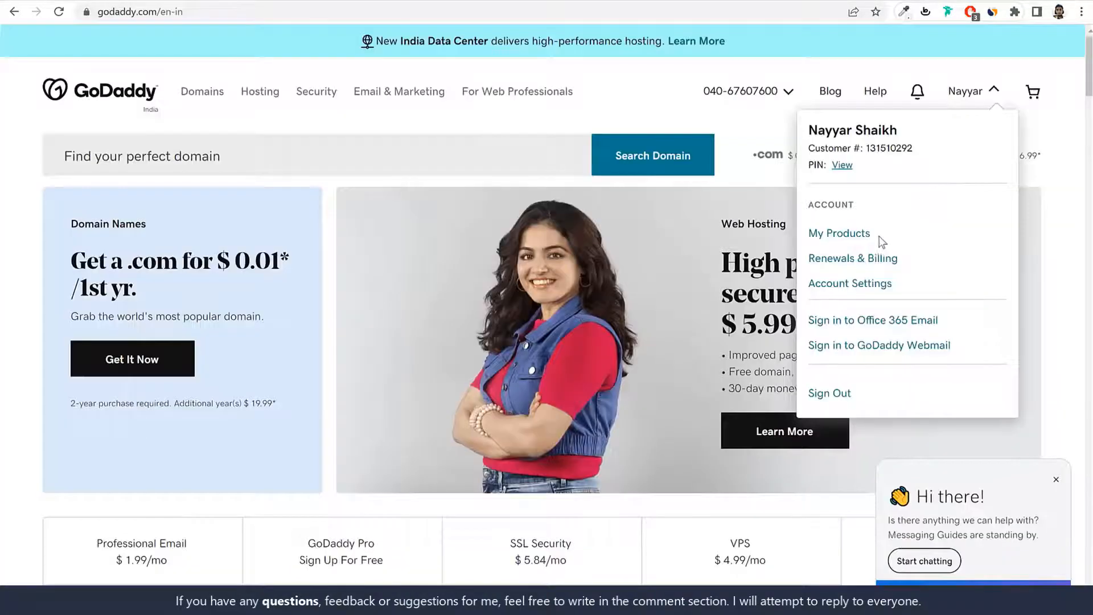
Step: Open GoDaddy DNS management for nayyarshaikh.com and find its four a2hosting.com nameservers
click(860, 238)
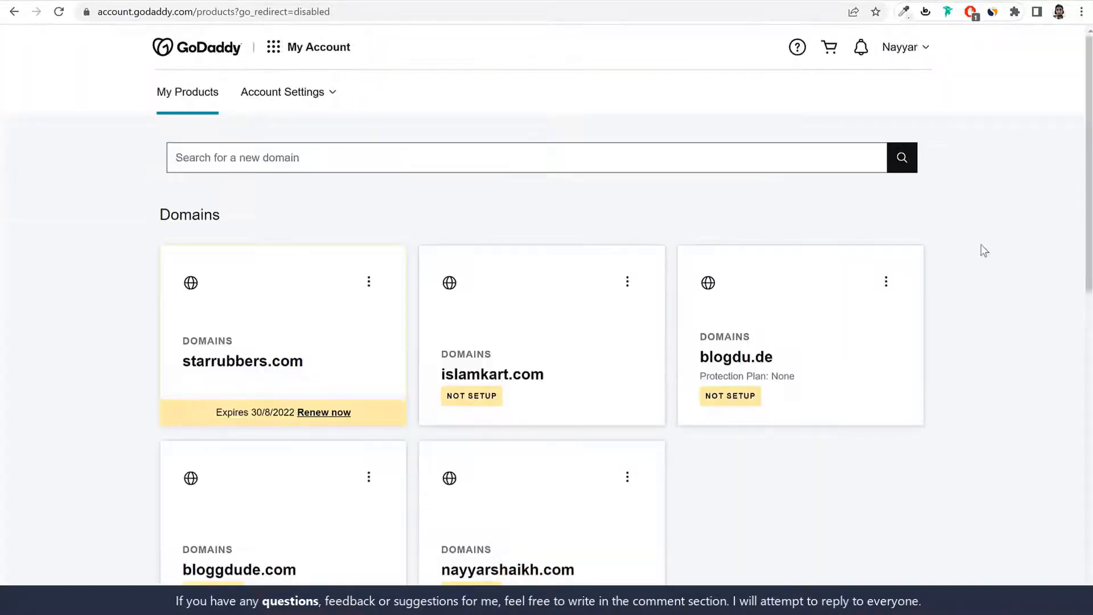
scroll(983, 267, down, 6)
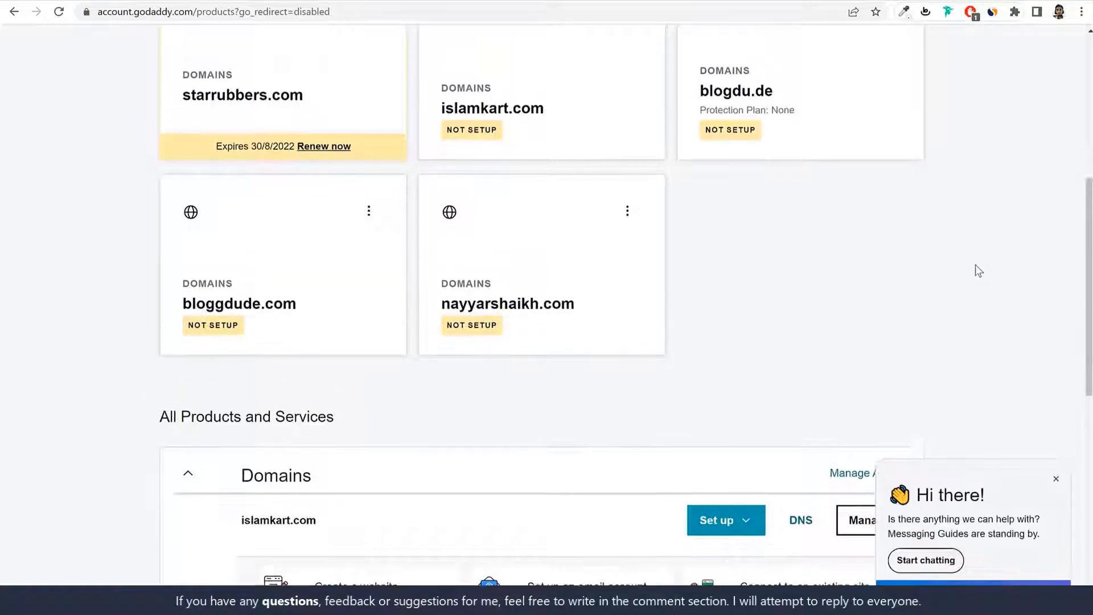
scroll(978, 270, up, 2)
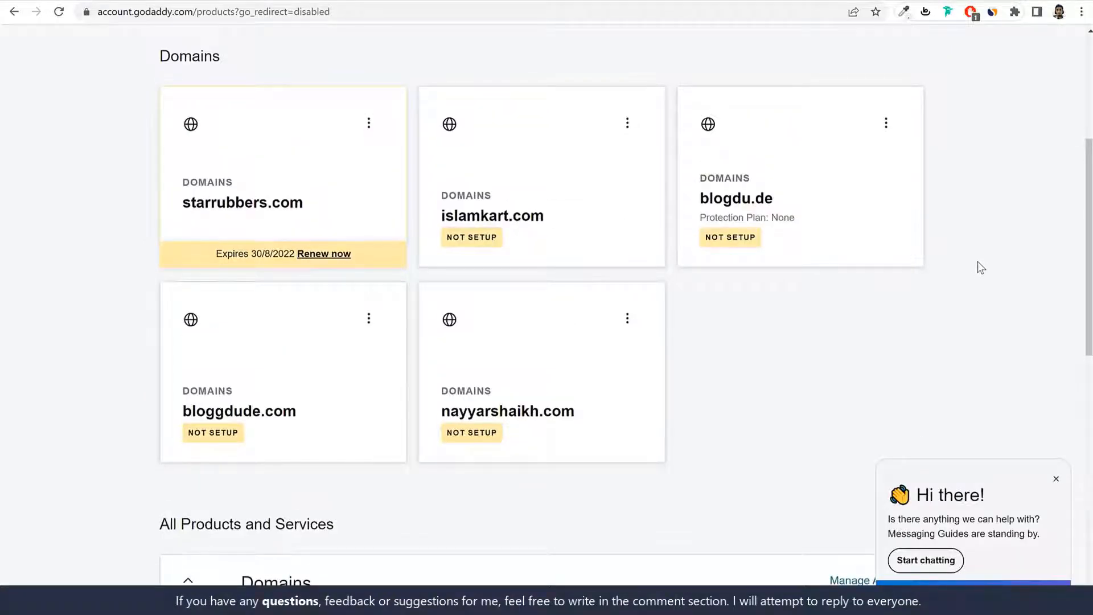
click(628, 320)
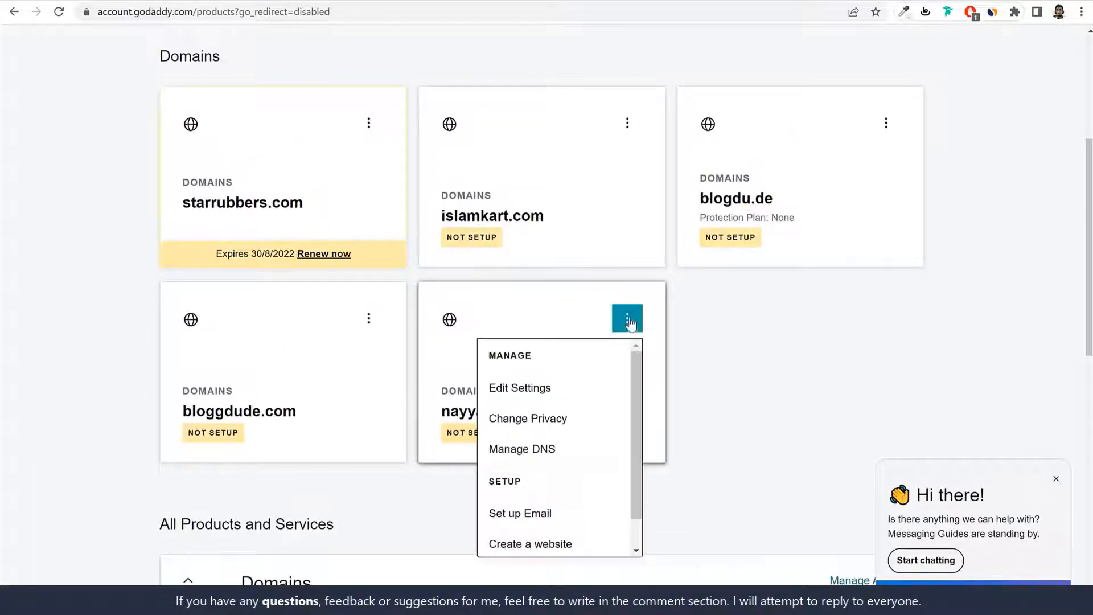
click(521, 450)
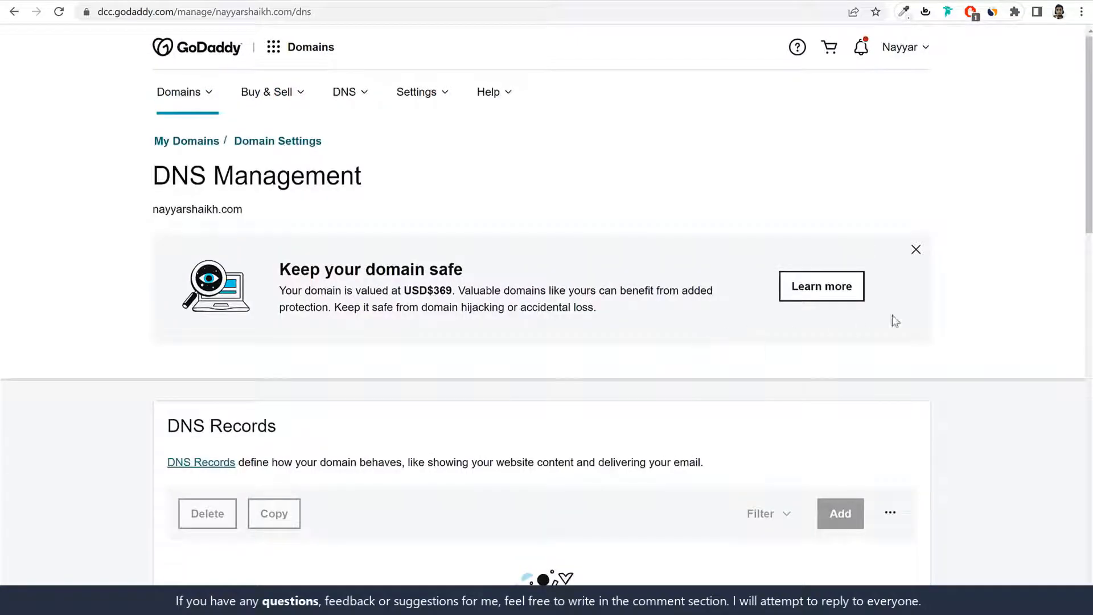
scroll(947, 370, down, 10)
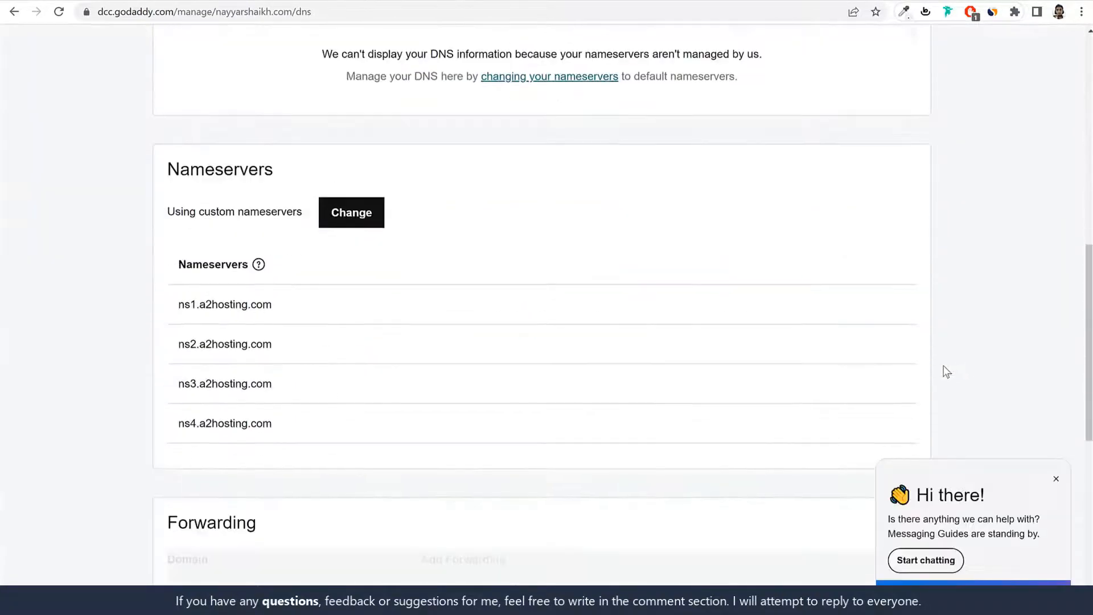
Step: Switch to custom nameservers, remove ns3 and ns4, and clear the ns1 and ns2 values
drag(175, 167, 274, 169)
click(365, 213)
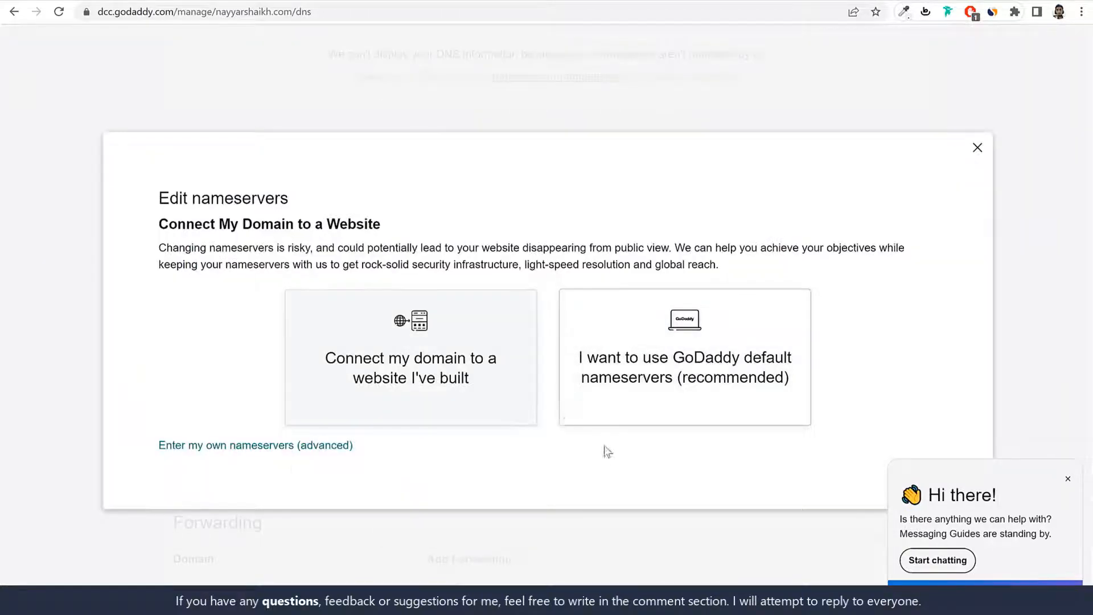
drag(156, 448, 401, 449)
click(276, 448)
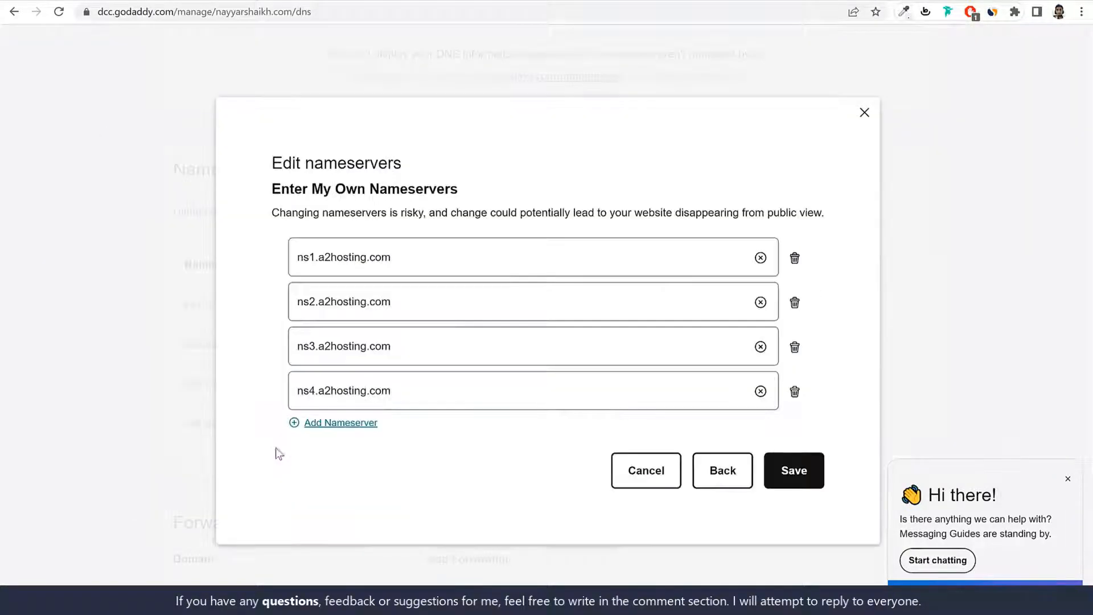
click(795, 347)
click(795, 368)
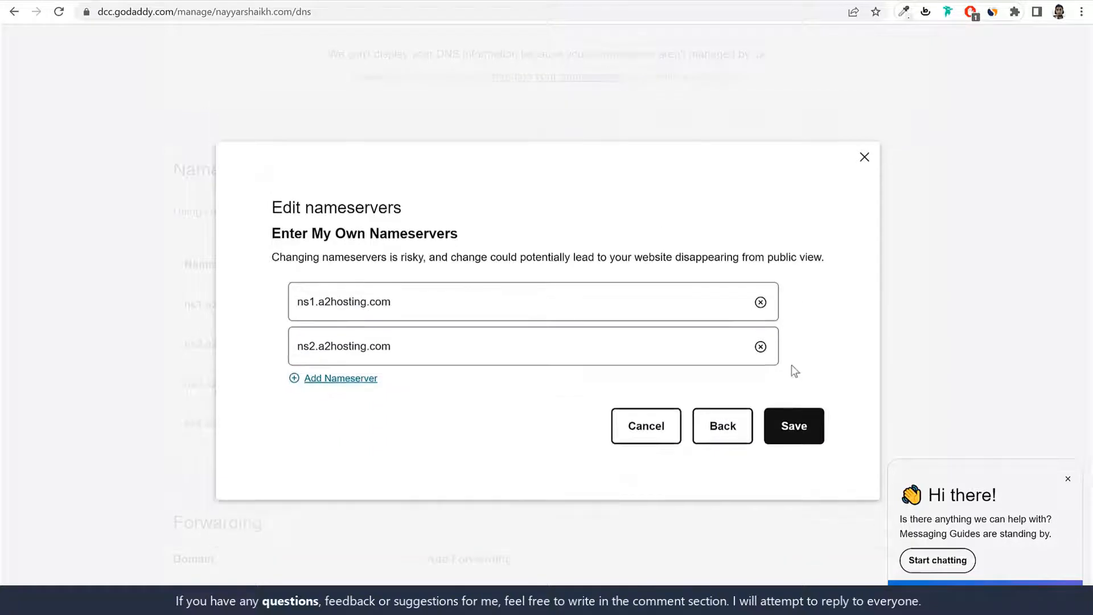
click(761, 302)
click(760, 347)
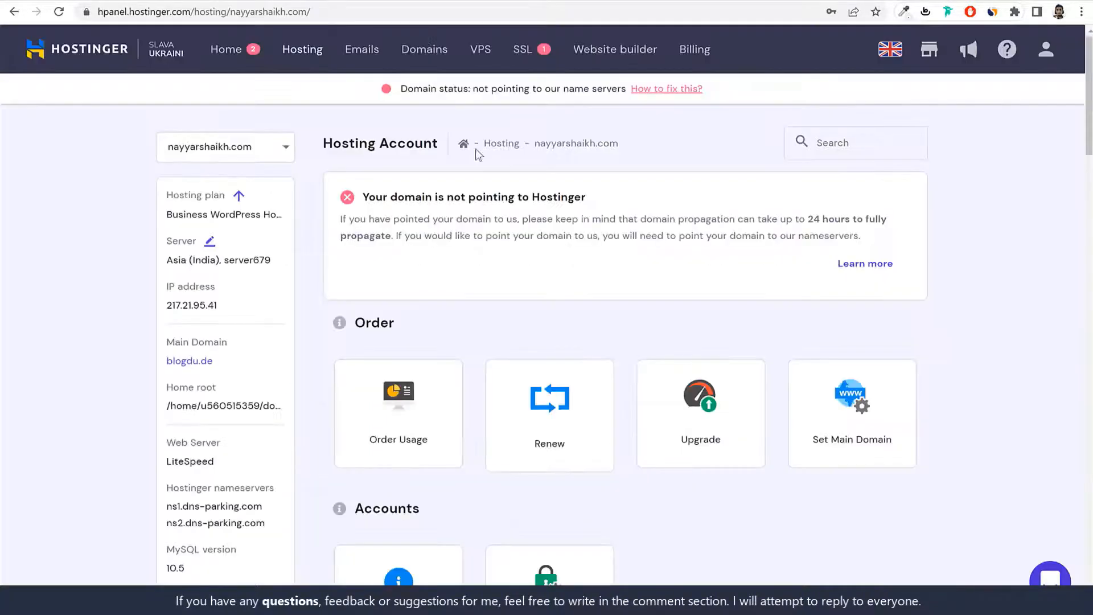
scroll(357, 343, down, 5)
scroll(359, 344, up, 2)
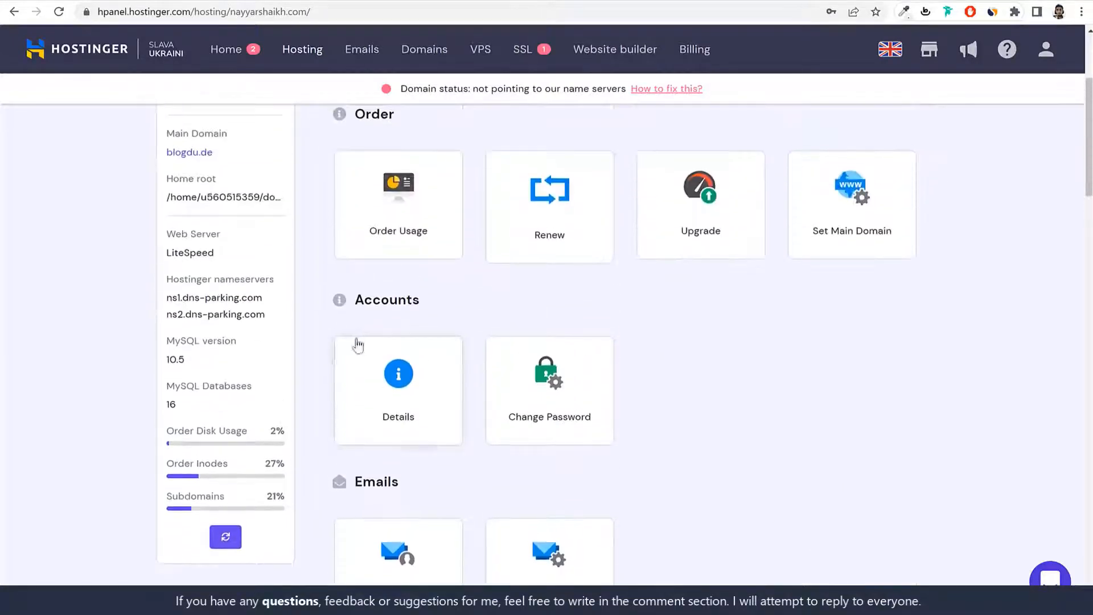
Step: Paste Hostinger's ns1.dns-parking.com and ns2.dns-parking.com as the nameservers and save
drag(166, 279, 291, 280)
click(284, 281)
drag(167, 298, 275, 300)
key(ctrl+c)
click(393, 0)
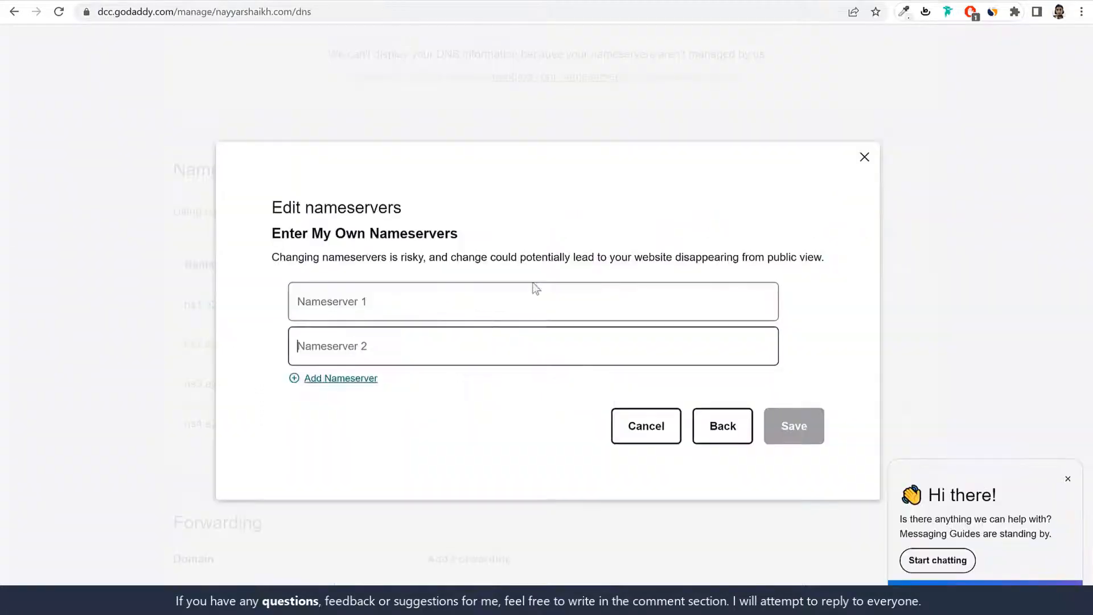
click(474, 298)
key(ctrl+v)
click(284, 0)
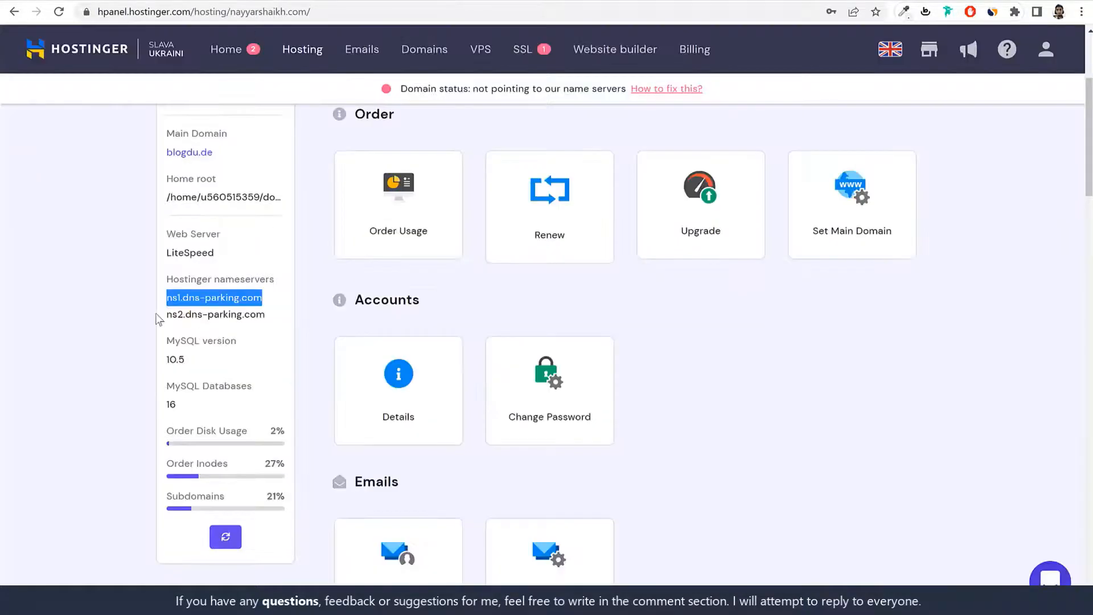
drag(158, 319, 288, 317)
key(ctrl+c)
click(393, 0)
click(546, 346)
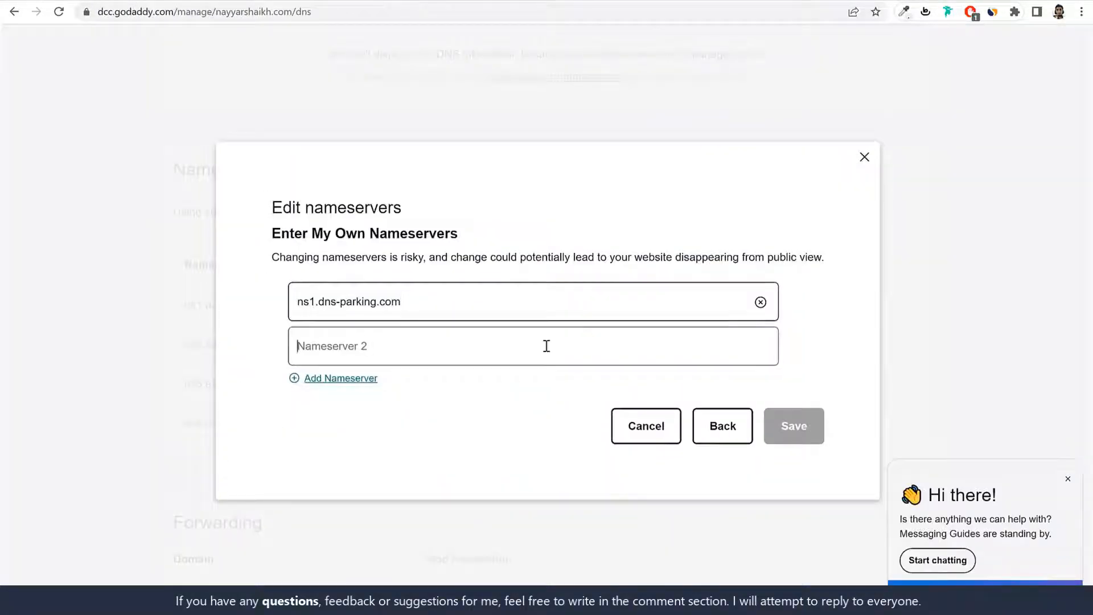
key(ctrl+v)
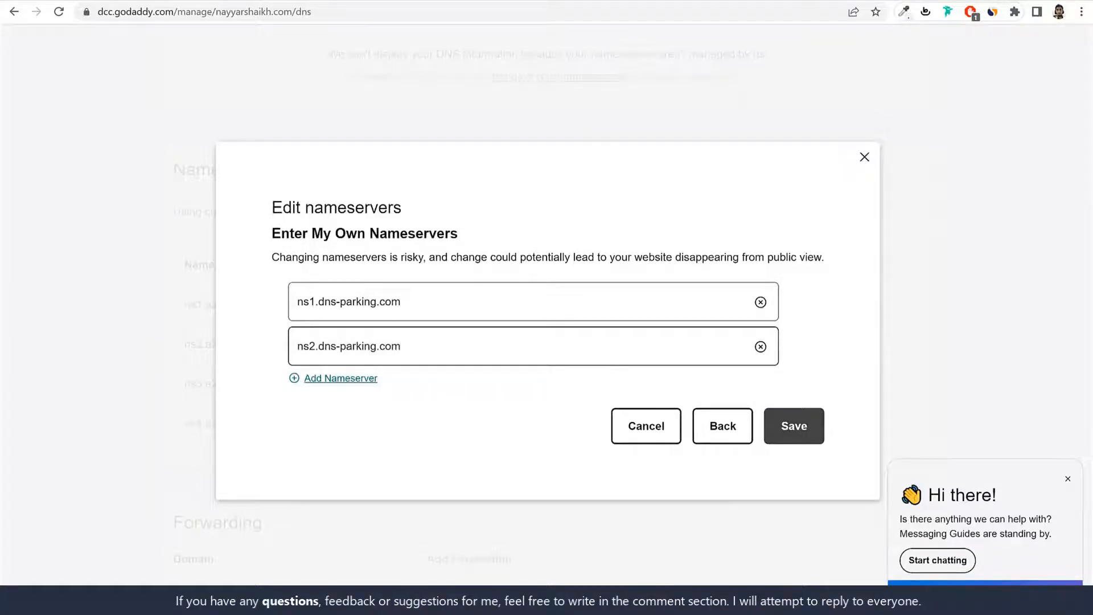
click(285, 0)
scroll(1007, 377, up, 4)
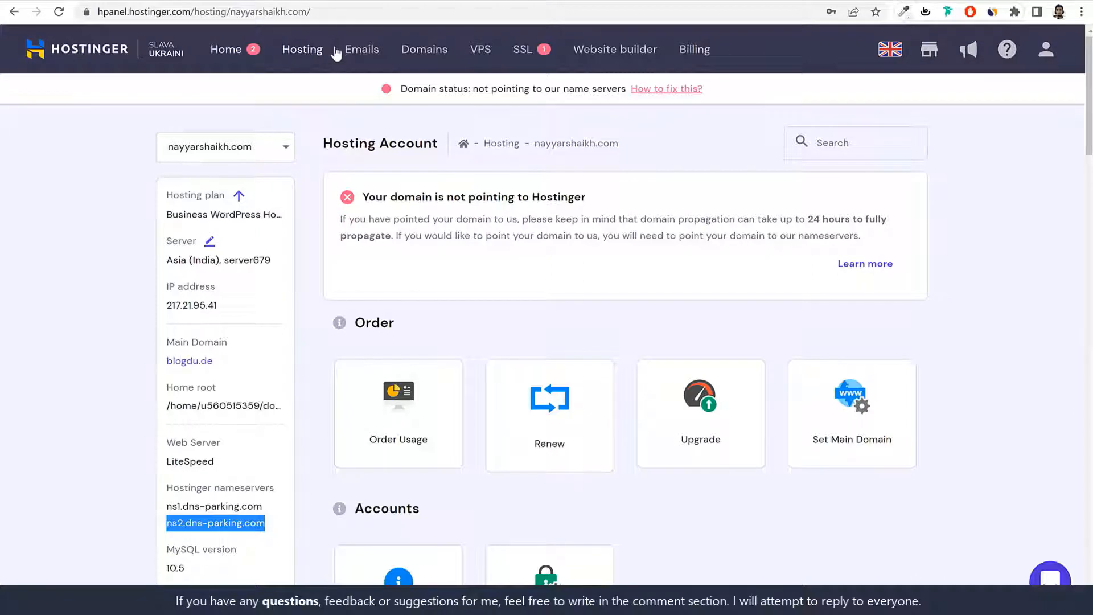
Step: Open the blogdu.de hosting account from the hPanel Hosting list
click(317, 53)
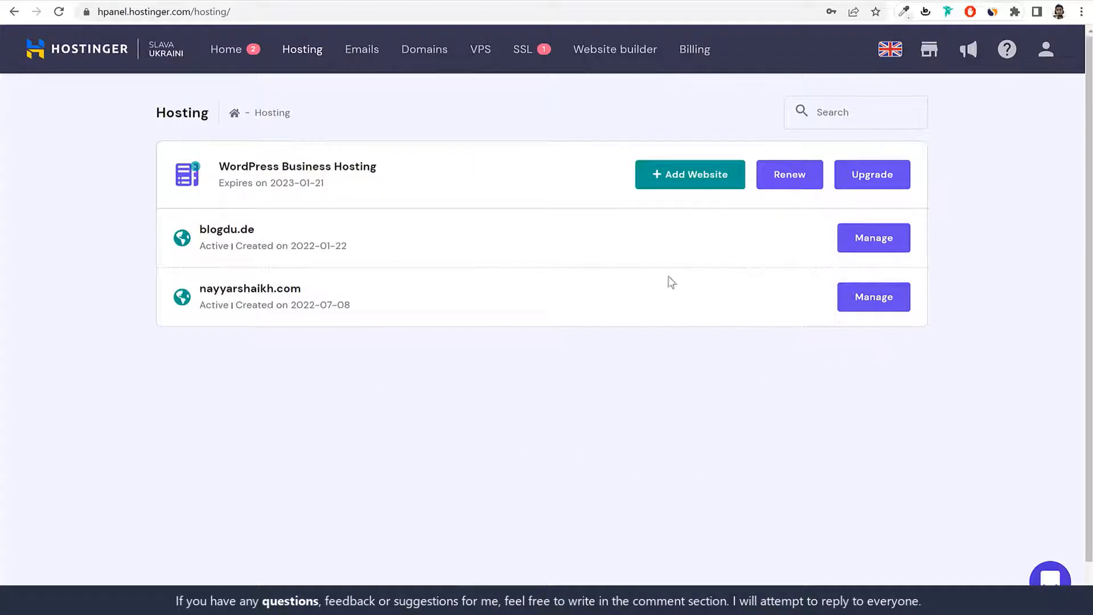
drag(270, 236, 202, 227)
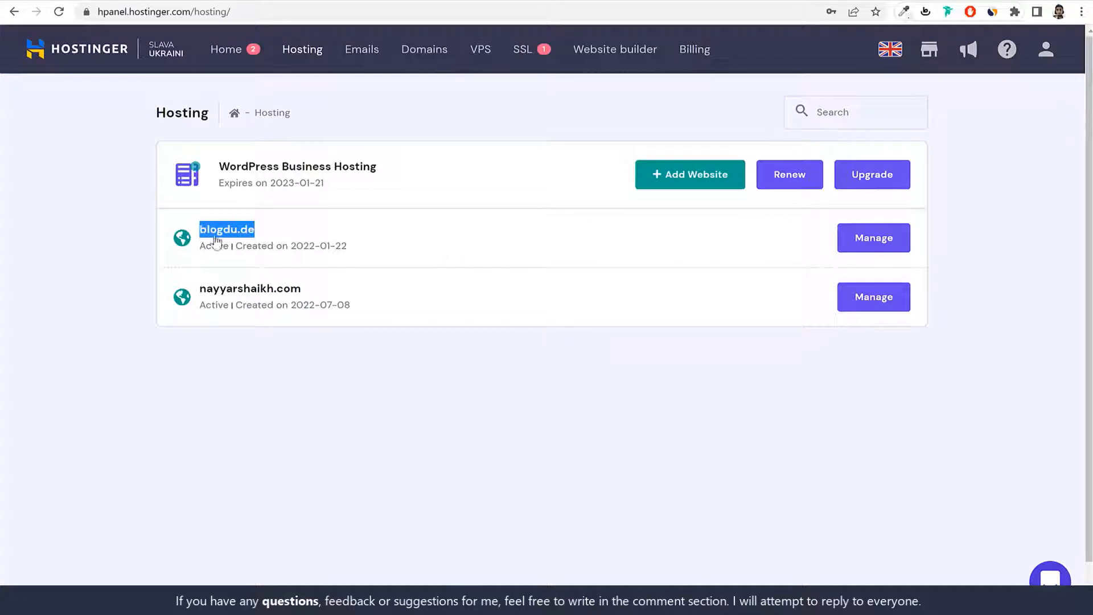
click(874, 248)
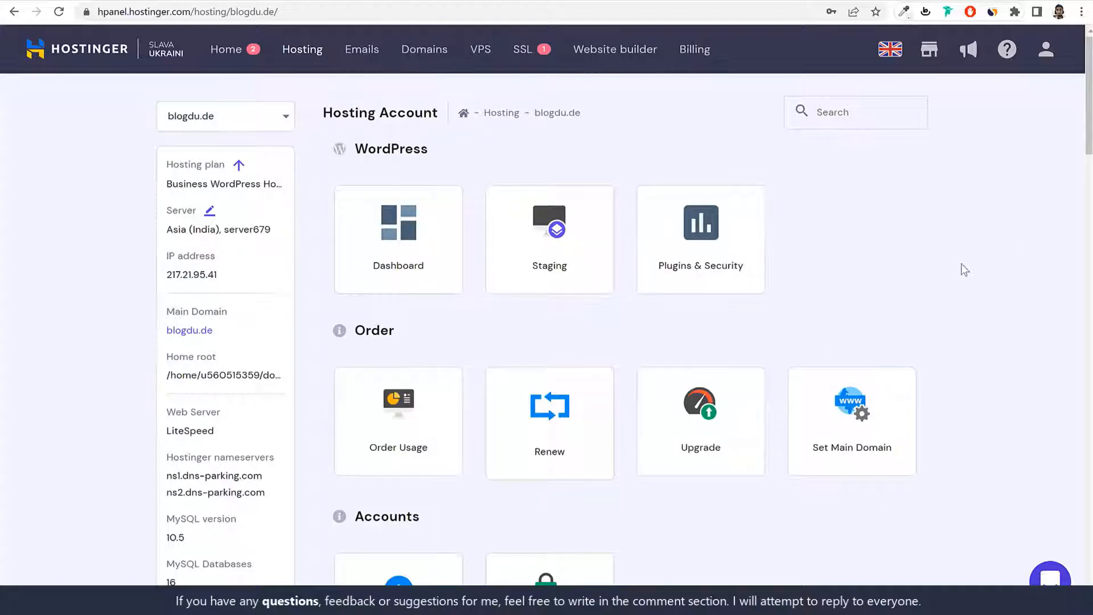
Step: Open the microjob2.blogdu.de WordPress dashboard and check that LiteSpeed caching is on
click(398, 251)
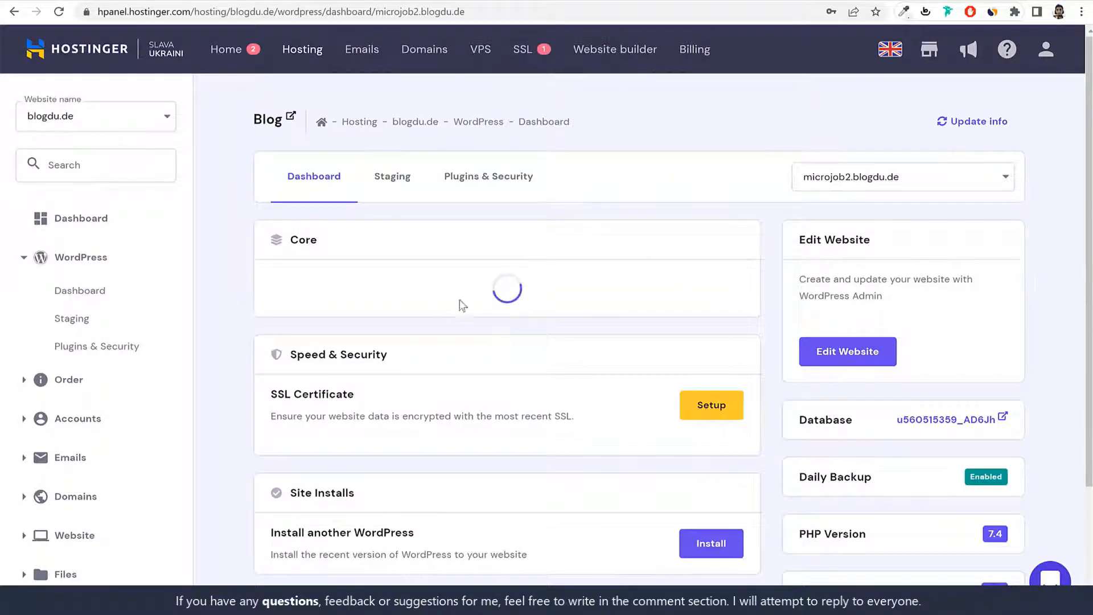
scroll(966, 365, down, 1)
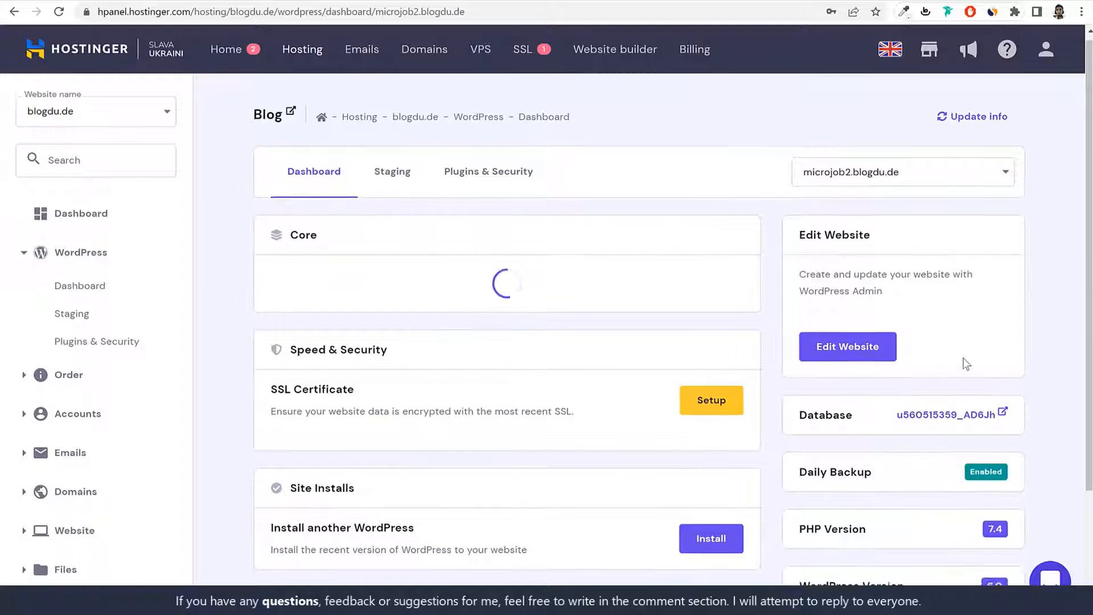
scroll(964, 356, down, 2)
scroll(964, 357, up, 3)
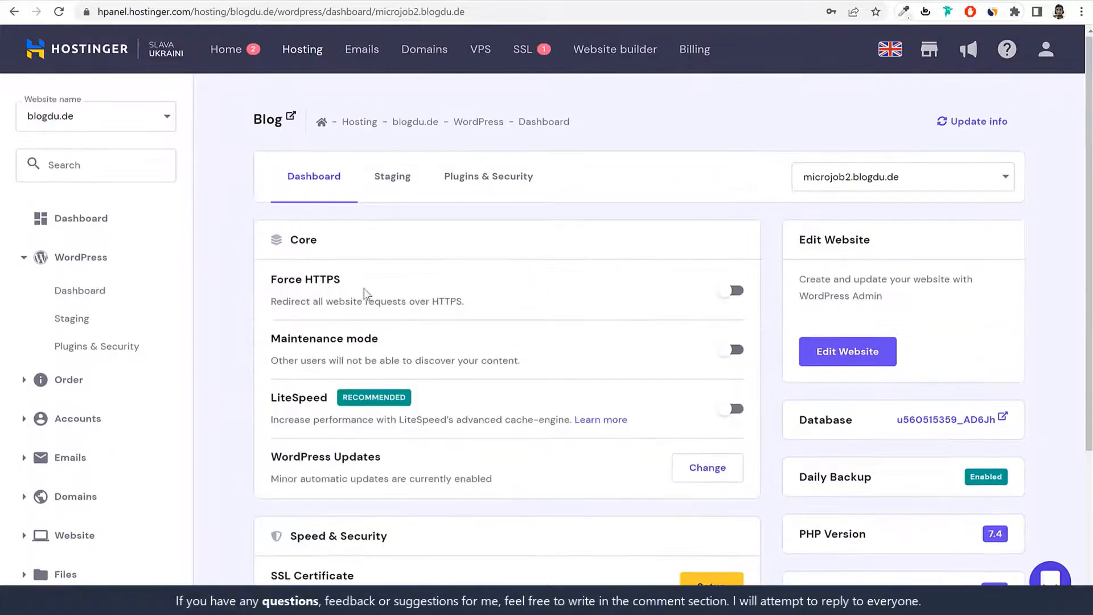
scroll(365, 293, down, 2)
drag(329, 260, 275, 260)
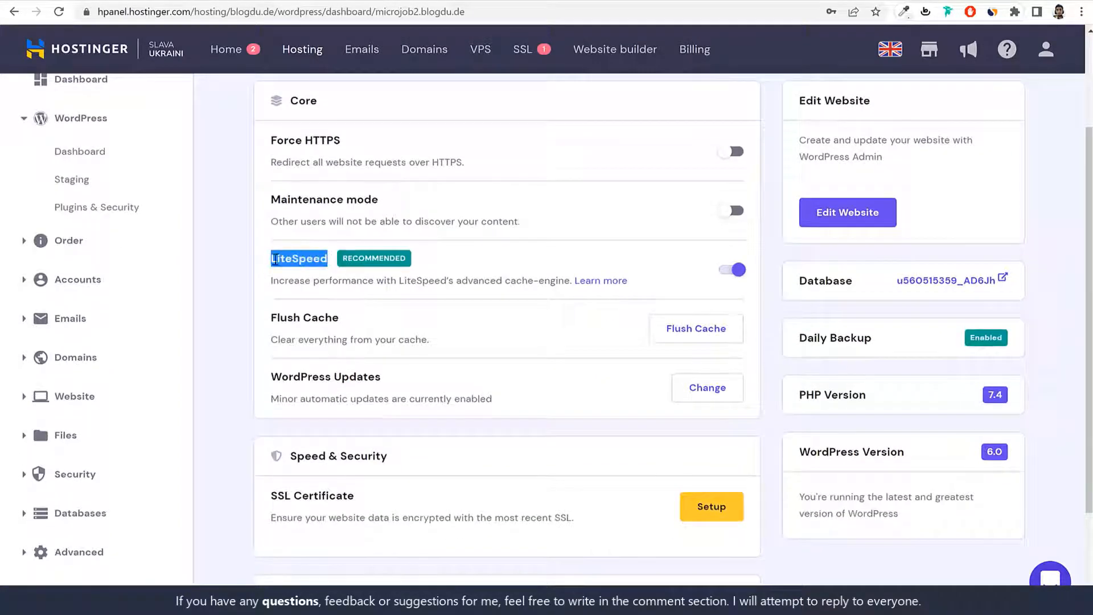
click(275, 260)
scroll(924, 367, down, 2)
scroll(879, 444, up, 4)
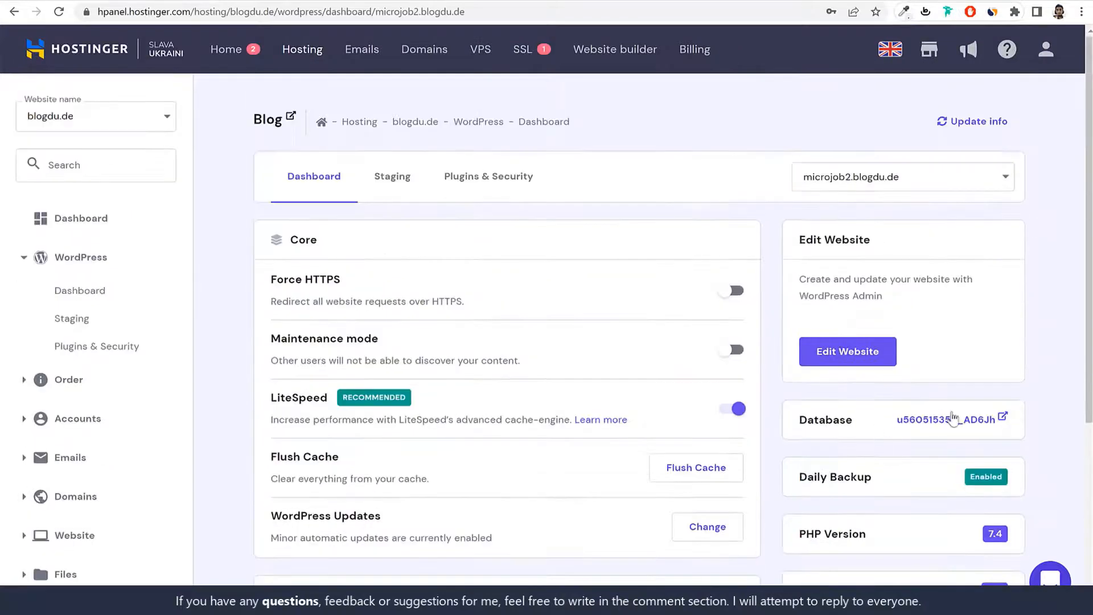
scroll(953, 420, down, 4)
click(853, 265)
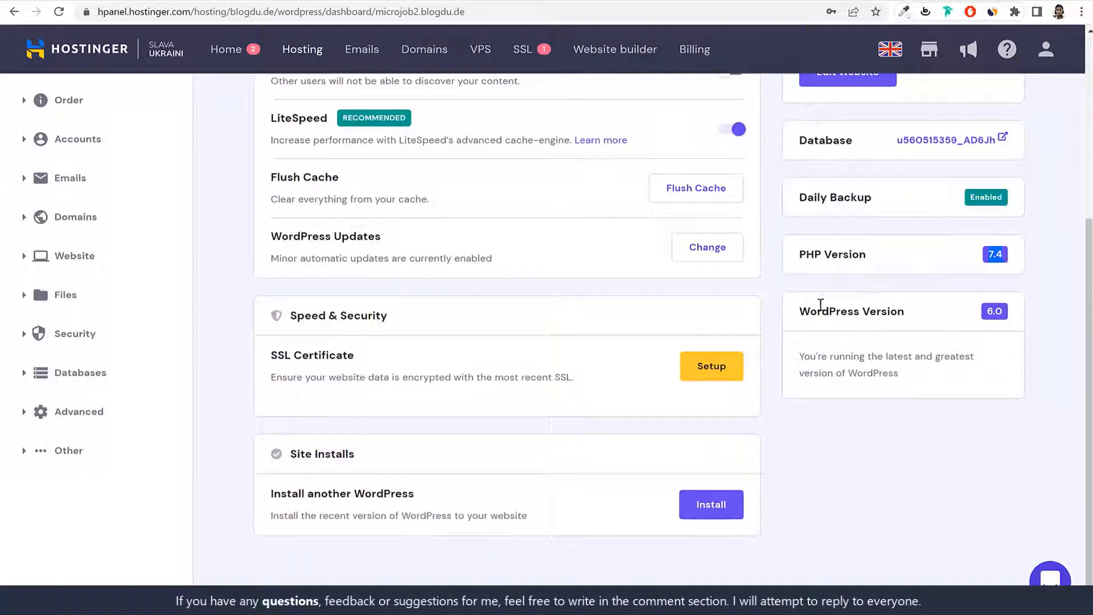
Step: Review the Database entry, LiteSpeed setting and the not-yet-configured SSL Certificate
drag(810, 311, 978, 349)
scroll(1003, 356, up, 2)
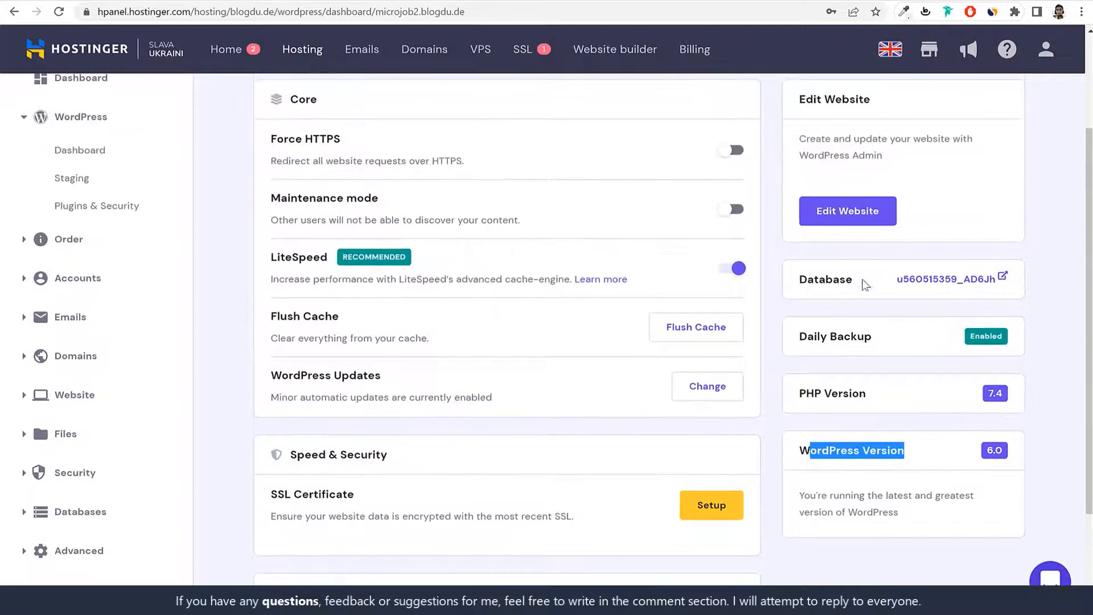
drag(863, 281, 809, 278)
click(873, 289)
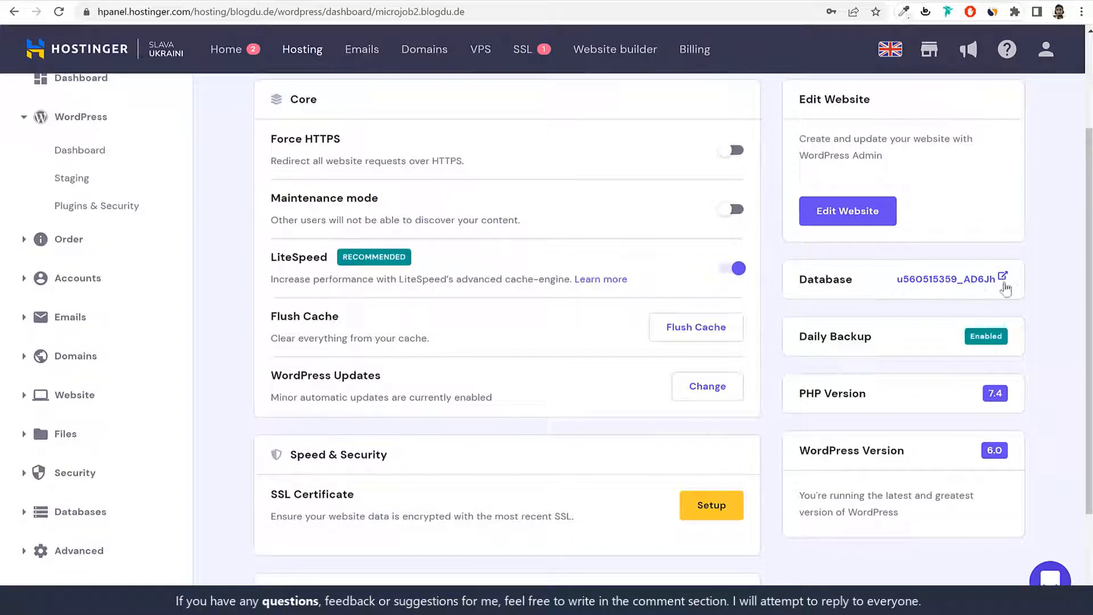
scroll(1028, 307, up, 1)
drag(271, 327, 329, 329)
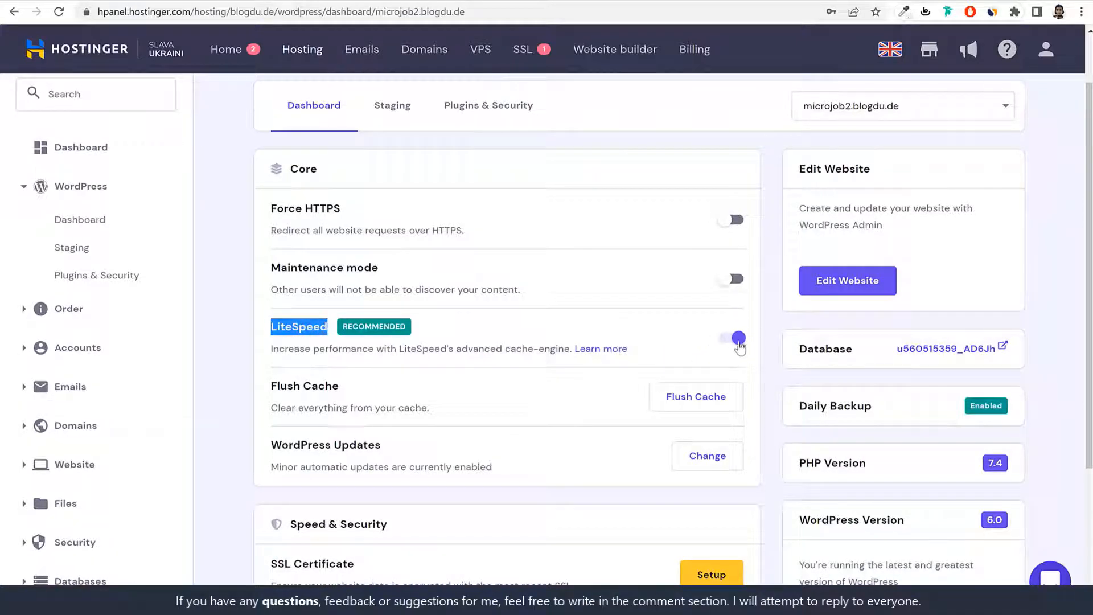
click(769, 343)
scroll(764, 350, down, 4)
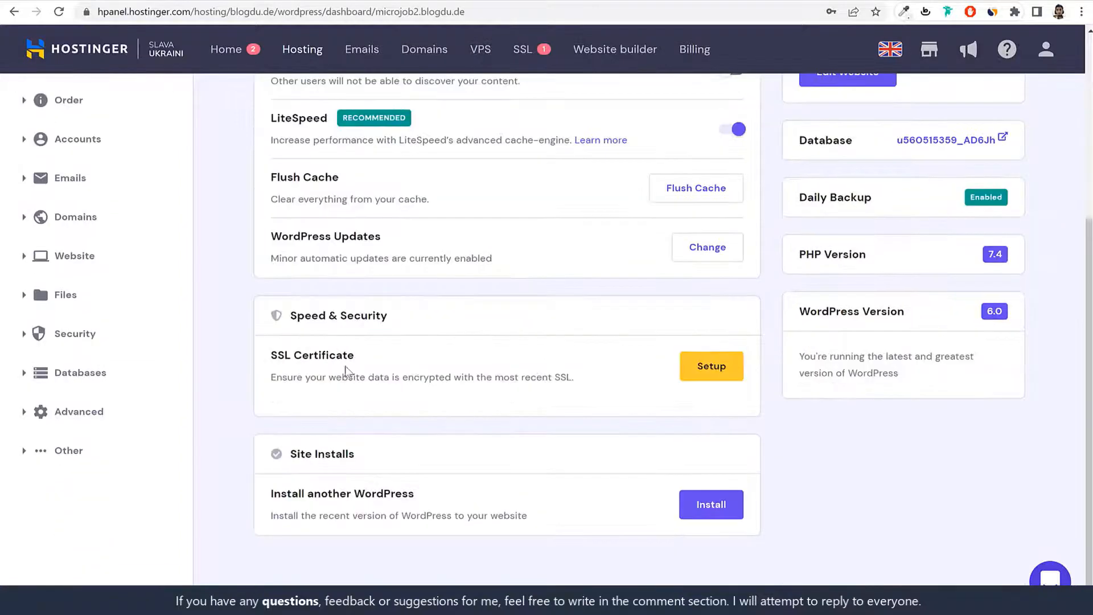
drag(272, 355, 365, 356)
click(373, 356)
Step: Install the SSL certificate for microjob2.blogdu.de and check Force HTTPS is on
click(721, 374)
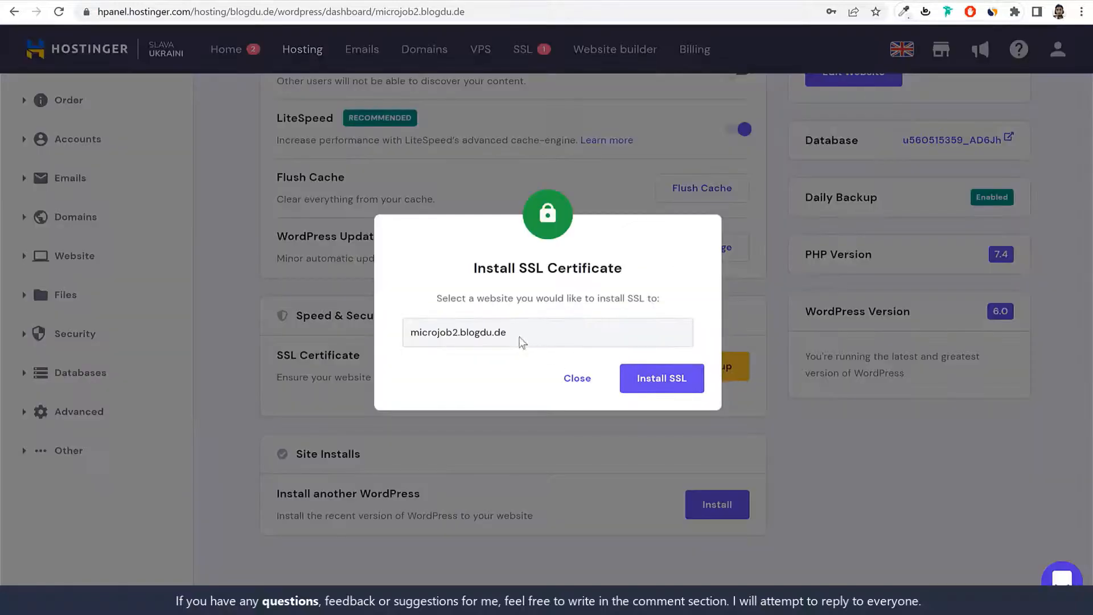
click(649, 378)
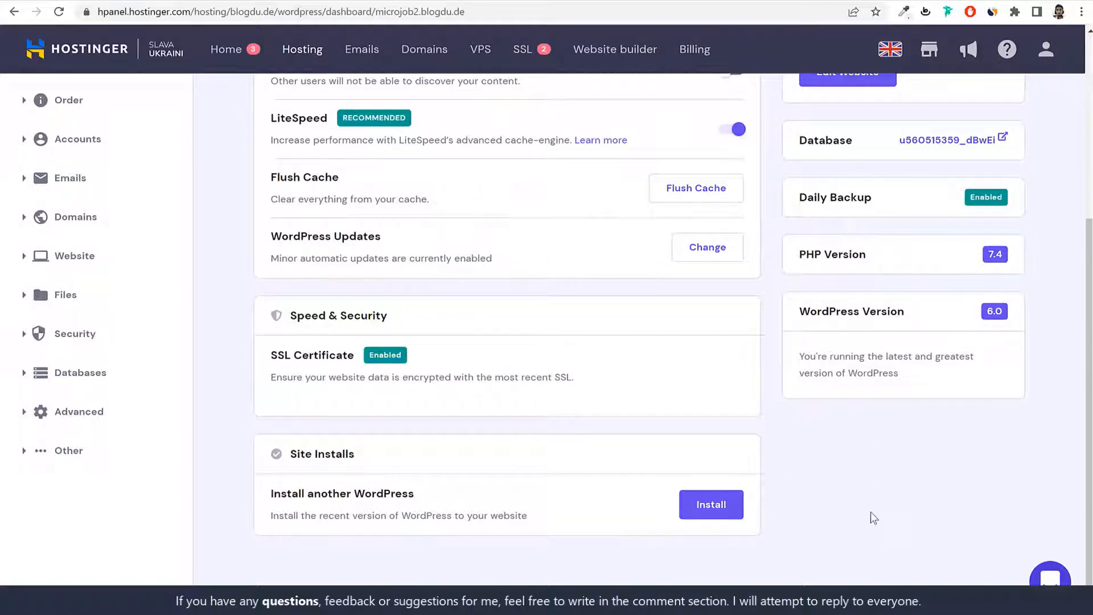
scroll(874, 518, up, 5)
drag(353, 280, 271, 279)
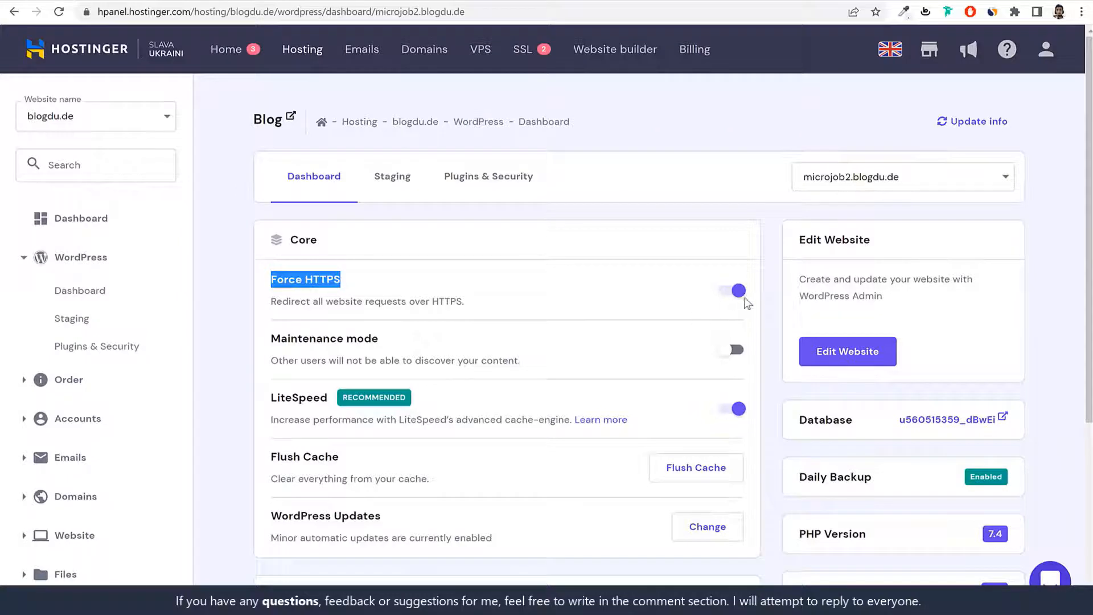
Step: Look over the core settings again, confirming LiteSpeed caching stays enabled
scroll(785, 443, down, 5)
scroll(785, 443, up, 5)
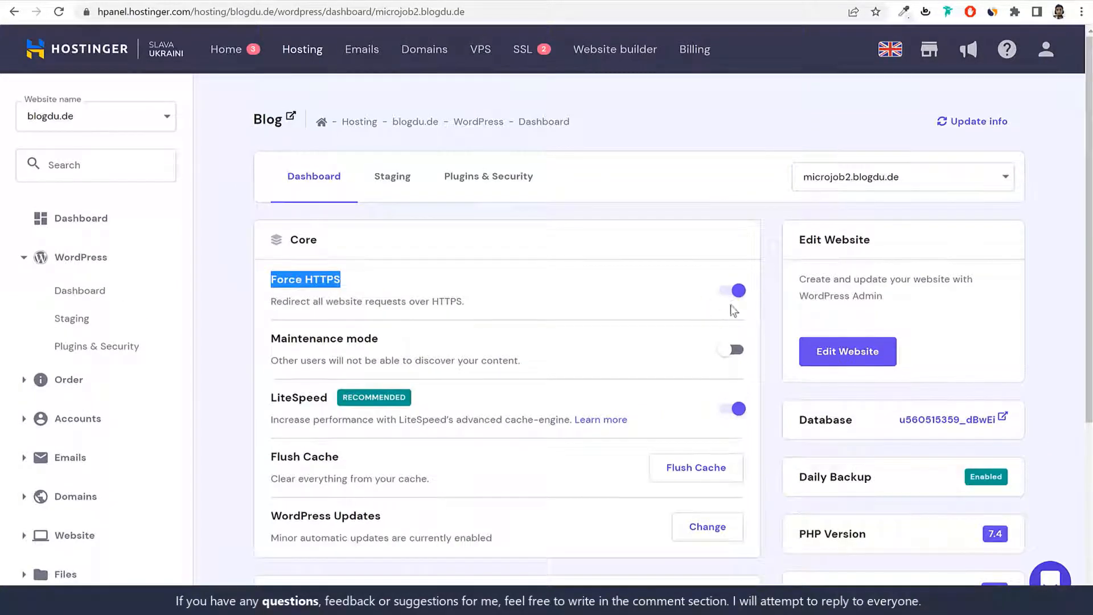
scroll(788, 515, down, 5)
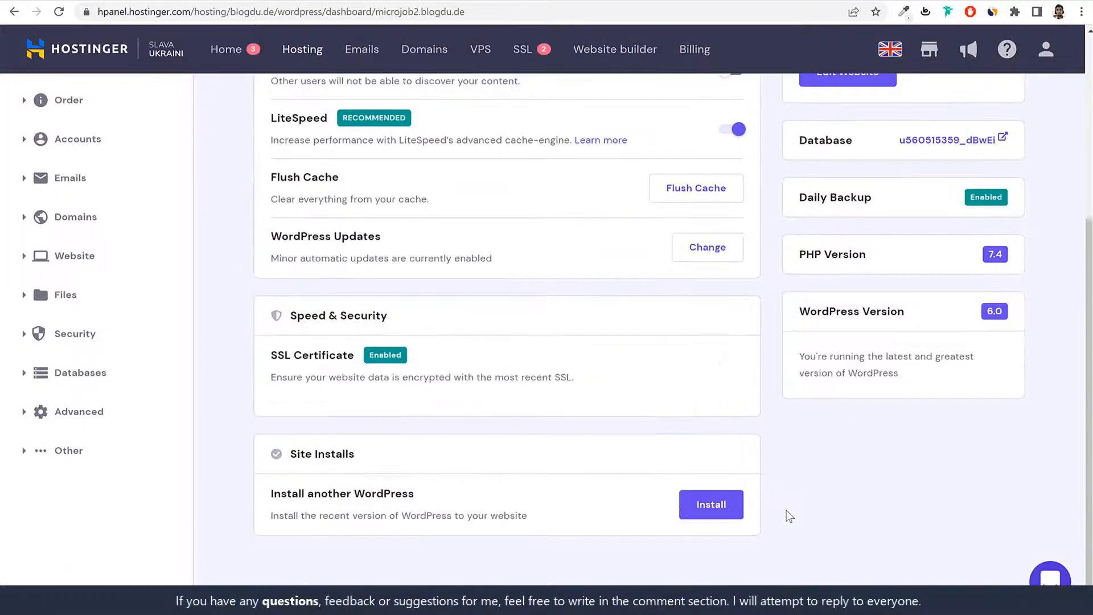
scroll(786, 514, up, 5)
scroll(786, 498, down, 5)
drag(283, 119, 375, 119)
scroll(349, 221, up, 5)
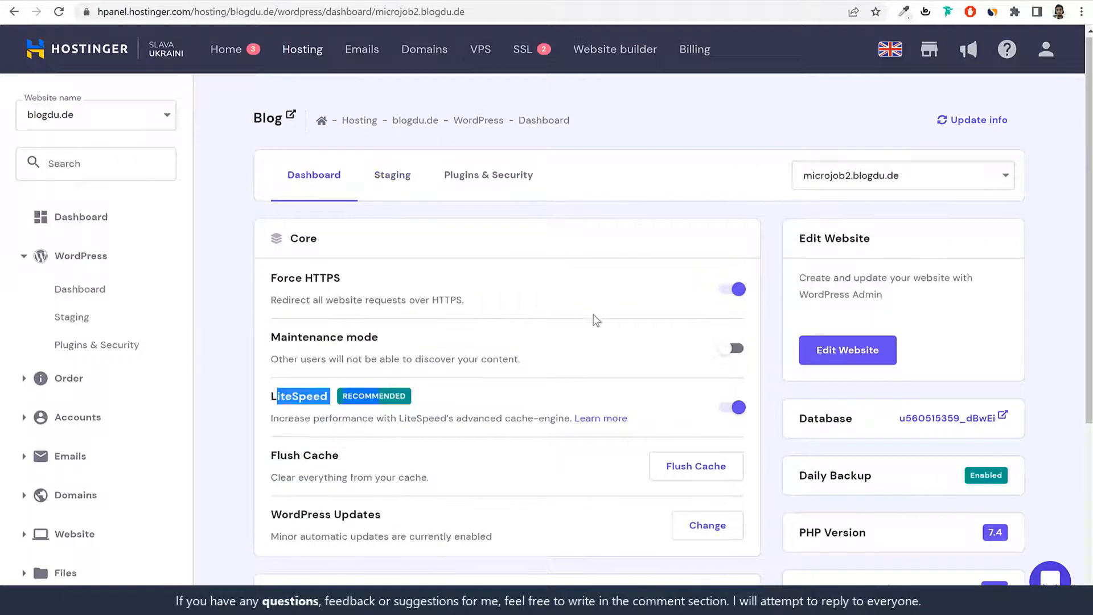
scroll(596, 320, down, 5)
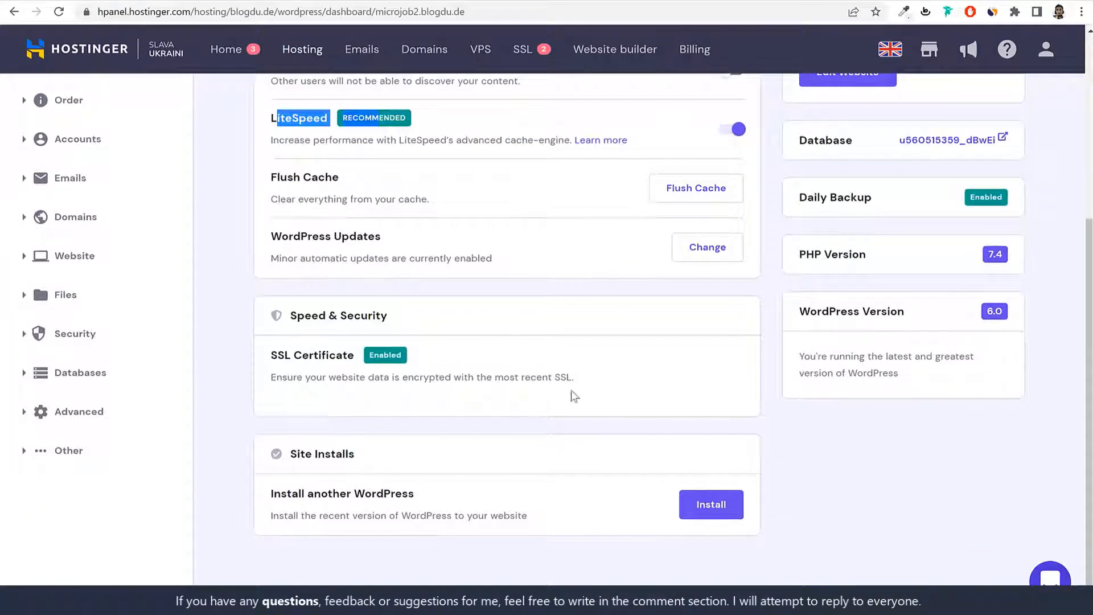
scroll(573, 396, up, 5)
click(940, 264)
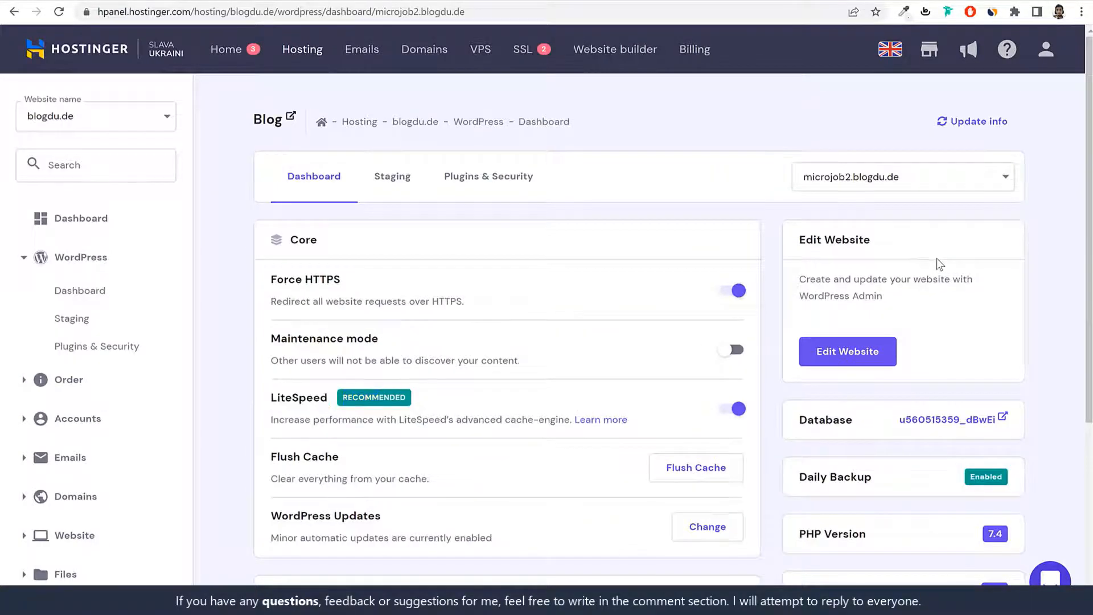
Step: Open the microjob2.blogdu.de WordPress admin dashboard via Edit Website
click(839, 363)
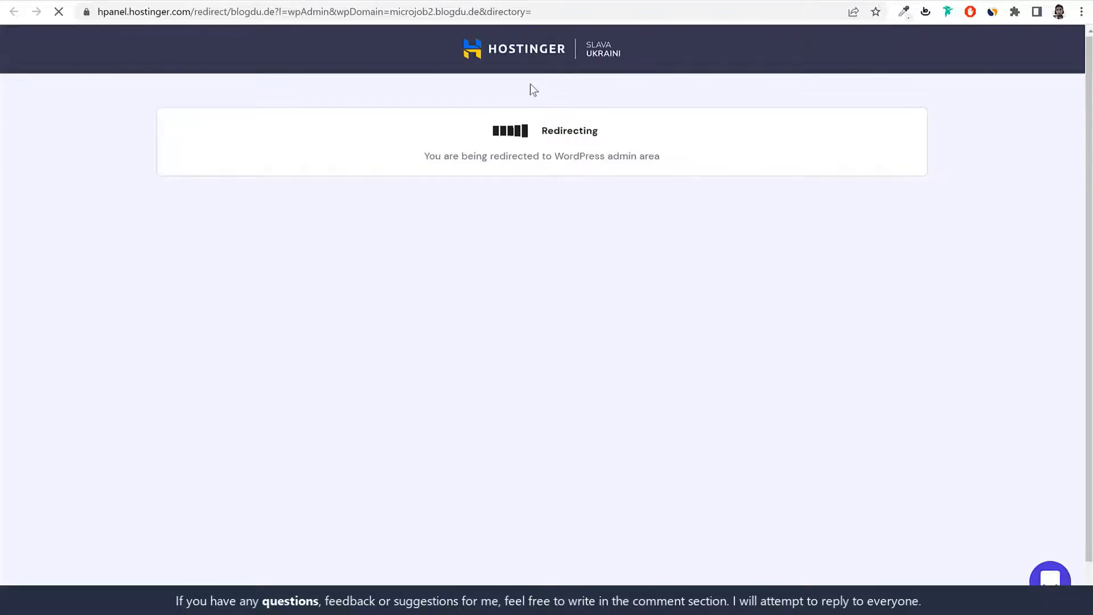
scroll(672, 377, down, 20)
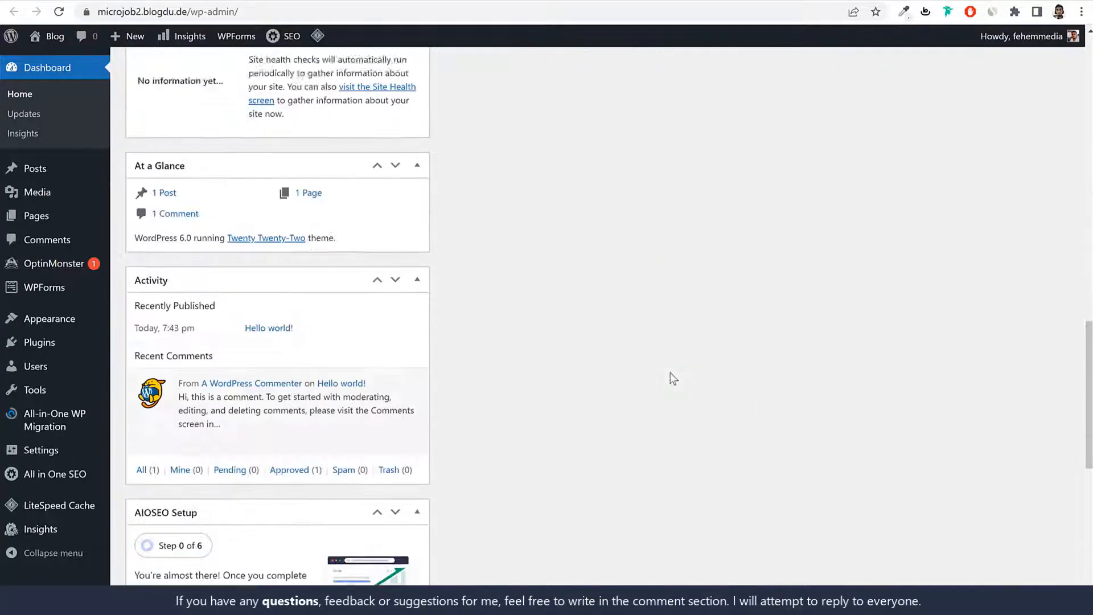
scroll(671, 377, up, 15)
scroll(673, 378, up, 6)
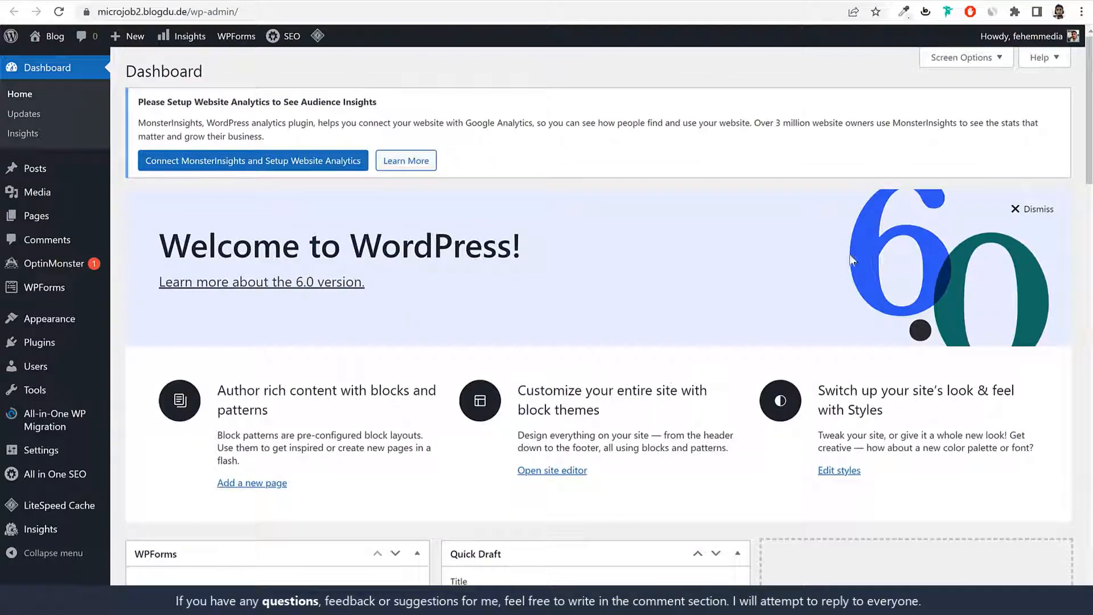
Step: In Screen Options, hide Welcome, WPForms, OptinMonster, MonsterInsights and Site Health Status
click(968, 64)
scroll(538, 401, down, 15)
scroll(549, 411, down, 5)
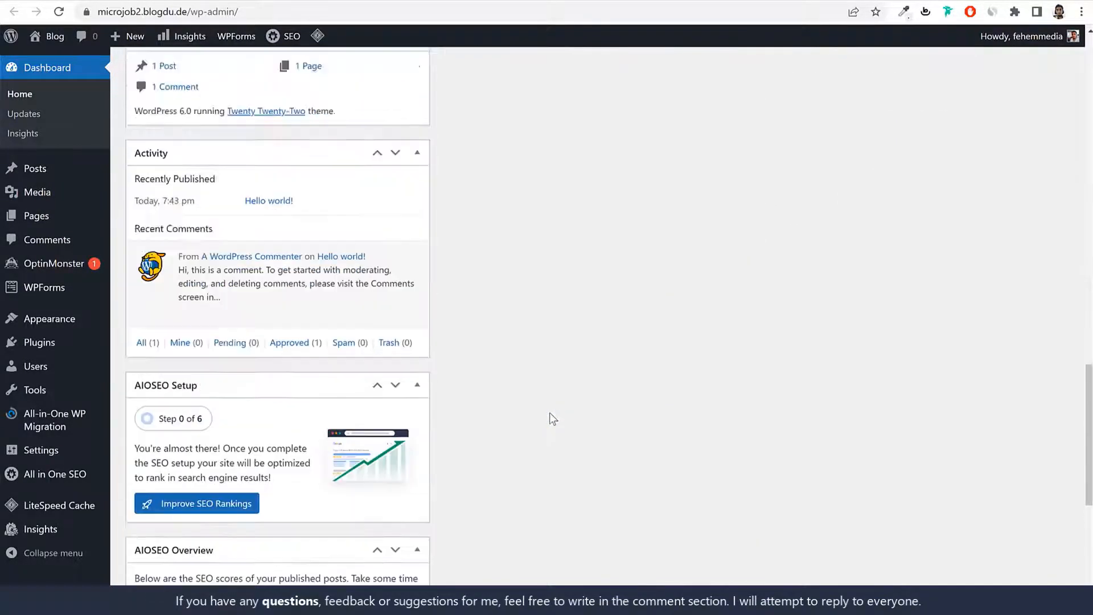
scroll(549, 412, up, 15)
click(149, 140)
click(169, 119)
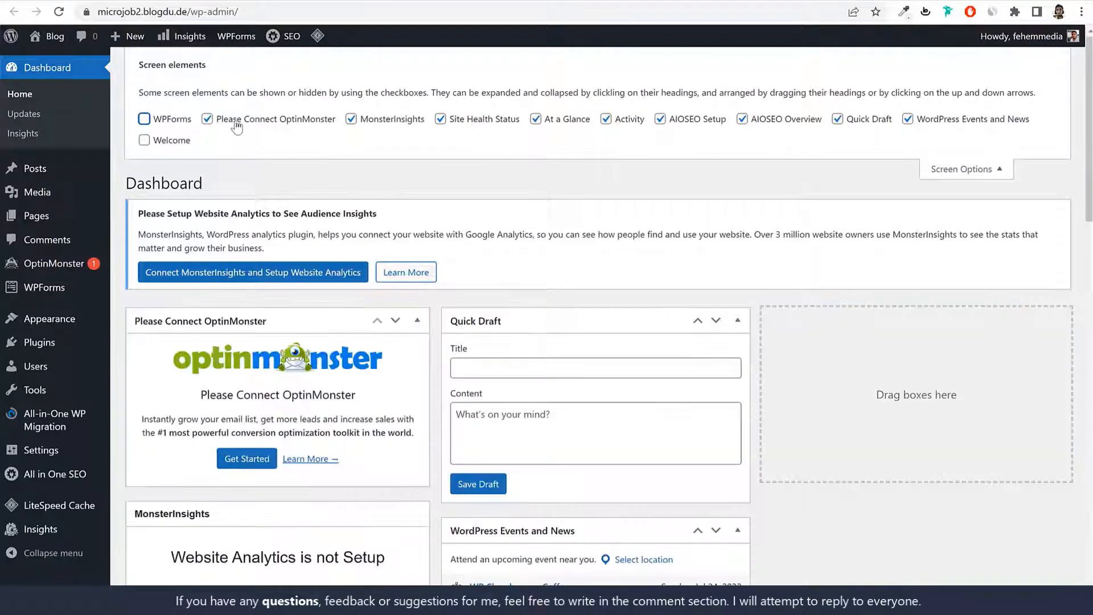
click(238, 119)
click(376, 118)
click(440, 119)
Step: Hide At a Glance, Activity, AIOSEO Setup and Overview, Quick Draft, and Events and News
click(576, 123)
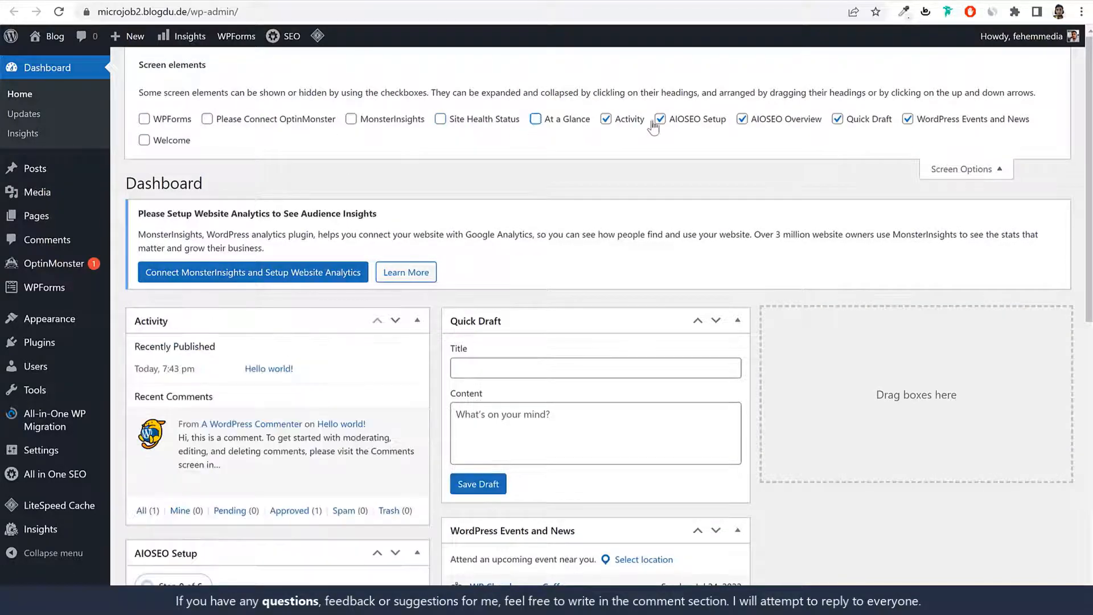
click(576, 123)
click(662, 120)
click(607, 121)
click(553, 122)
click(773, 122)
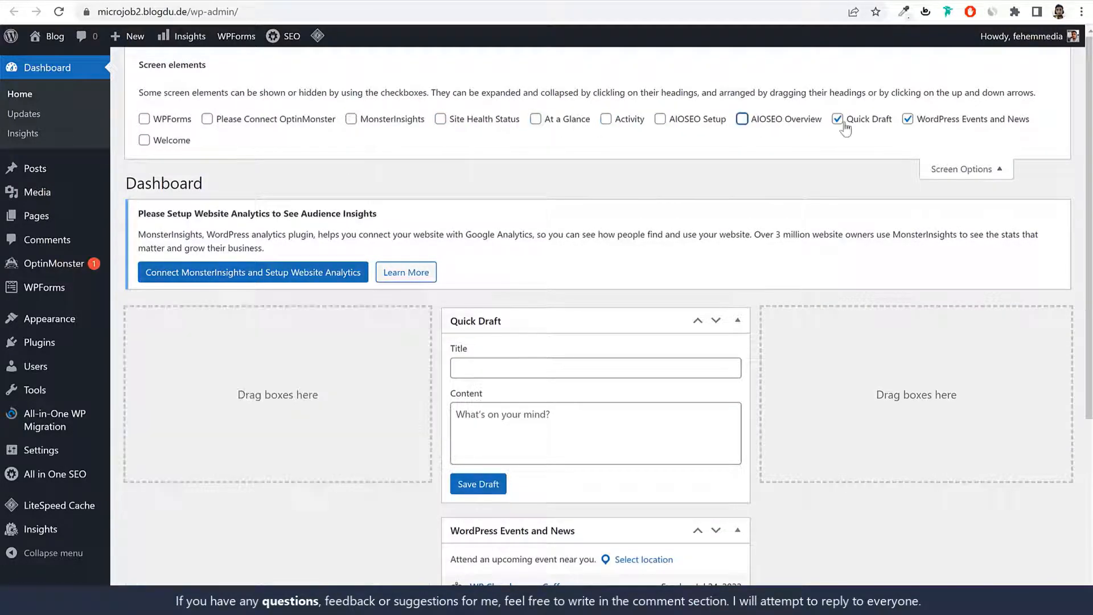
click(839, 121)
click(911, 120)
click(975, 170)
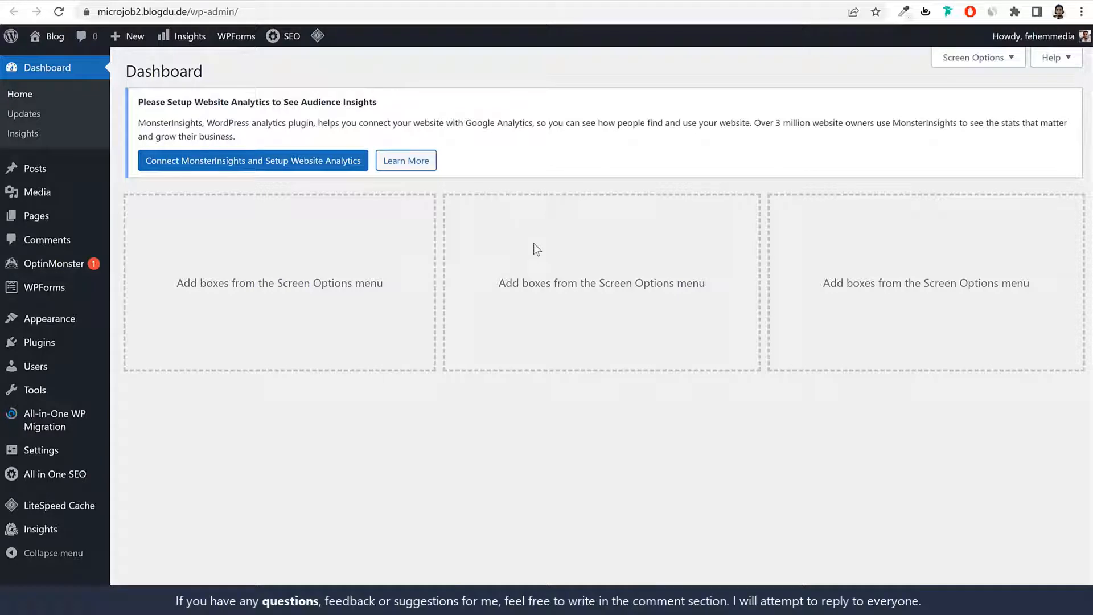
click(228, 12)
click(222, 11)
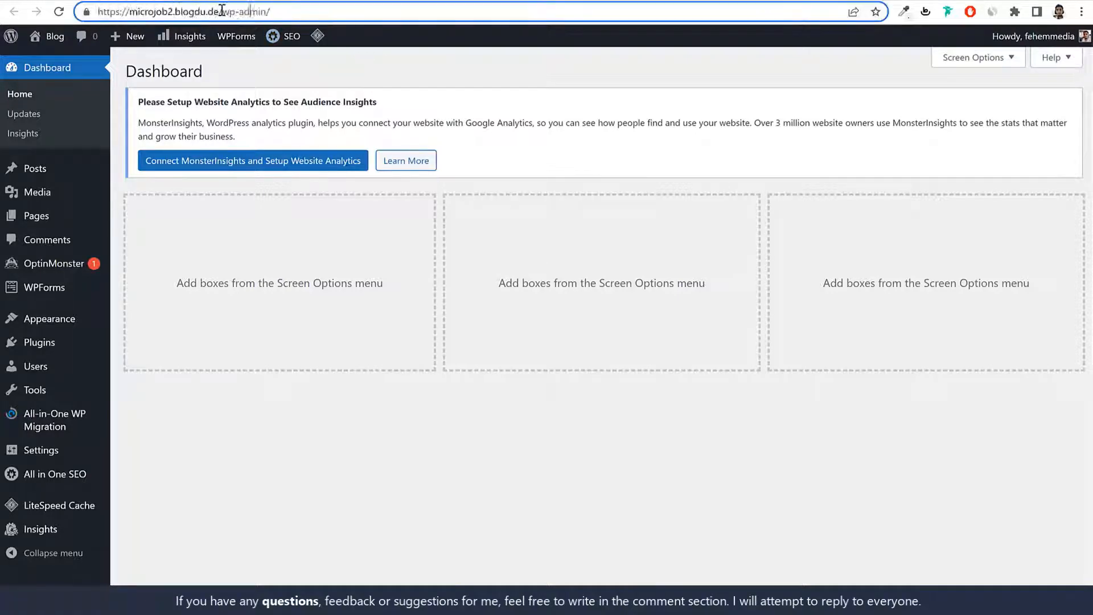
drag(221, 10, 73, 11)
click(225, 8)
drag(216, 11, 332, 12)
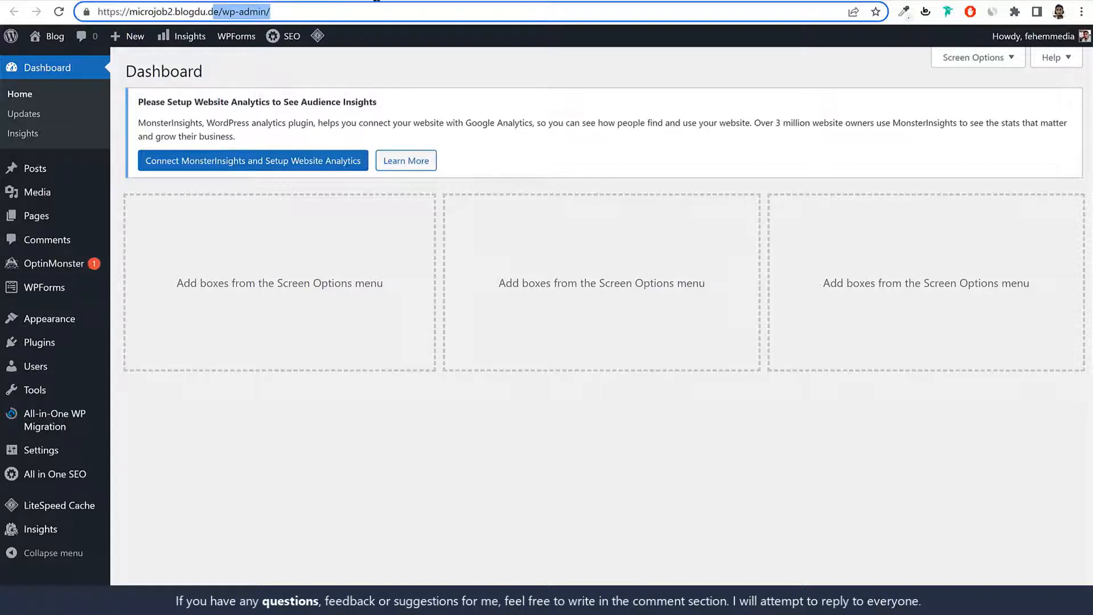
click(376, 0)
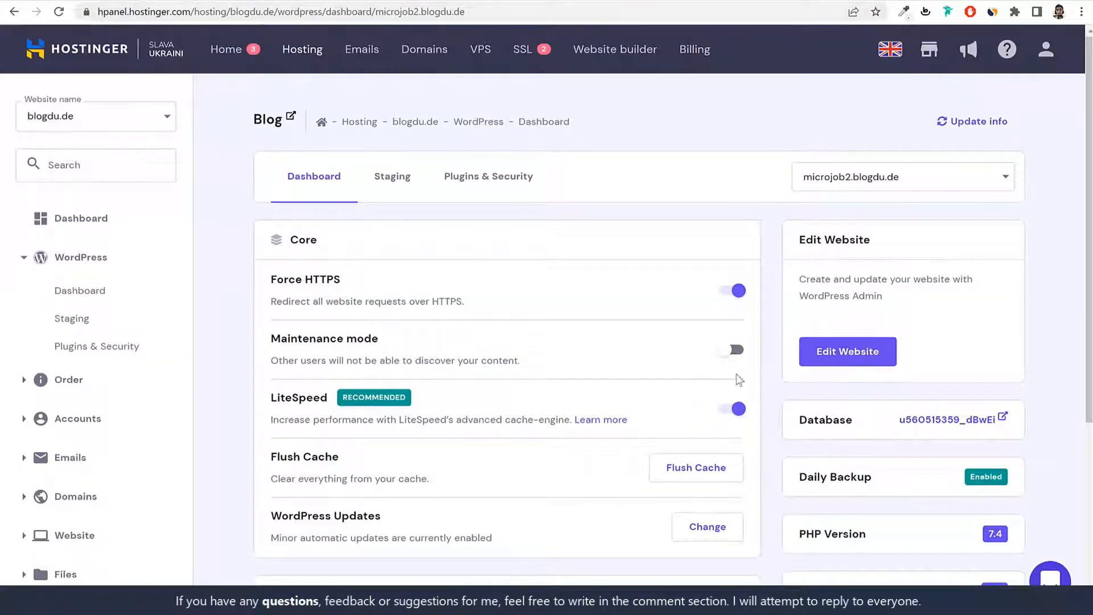
click(273, 1)
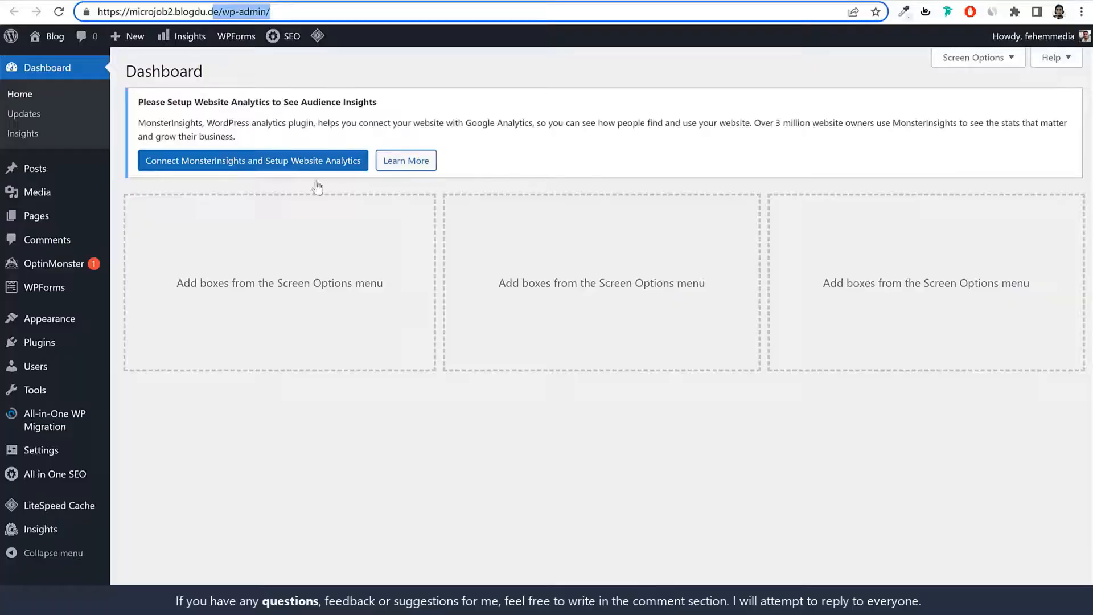
click(659, 201)
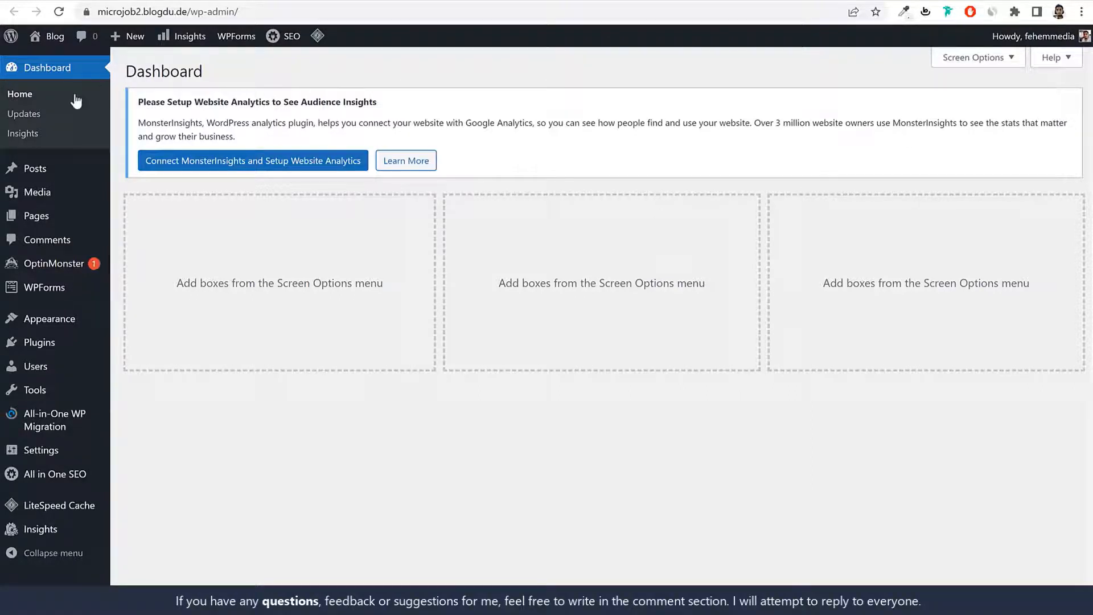
Step: Compare the site's Posts and empty Media Library with the SimplyJobs demo blog and homepage
click(55, 172)
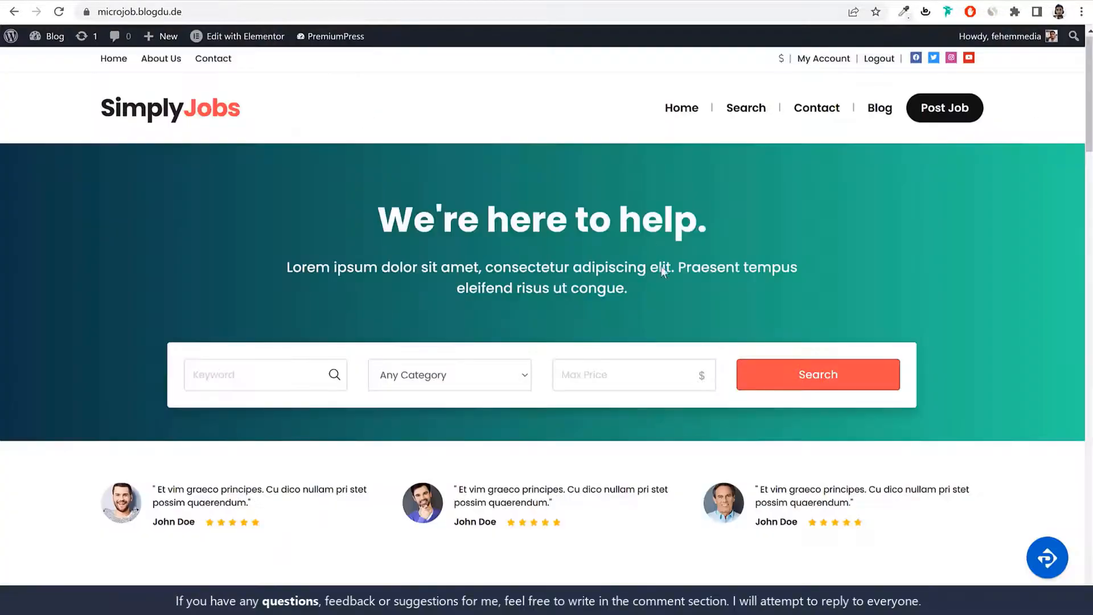
click(877, 108)
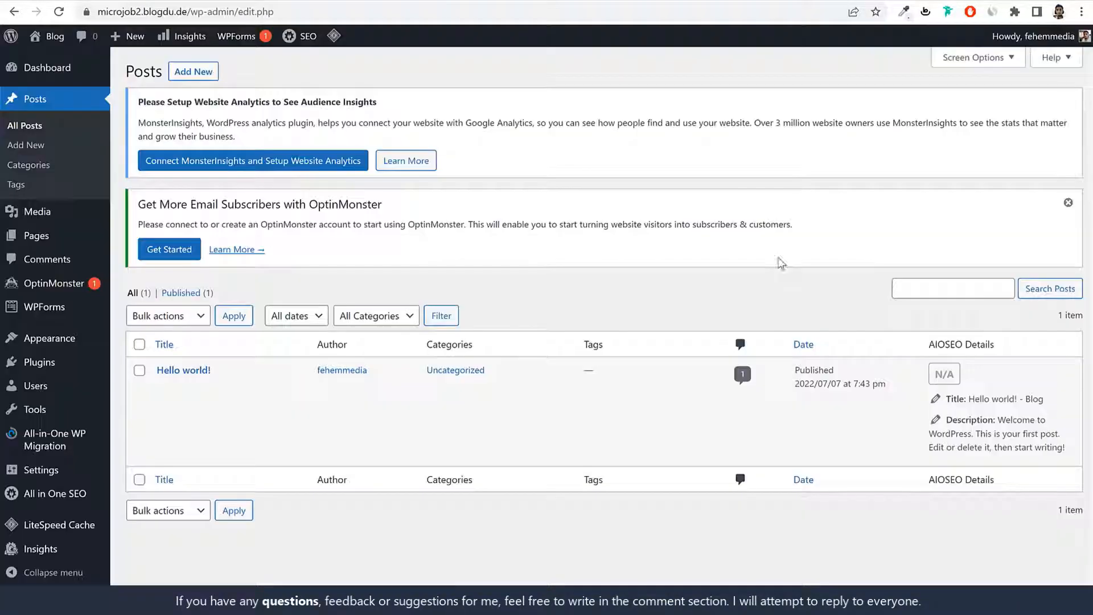
click(35, 222)
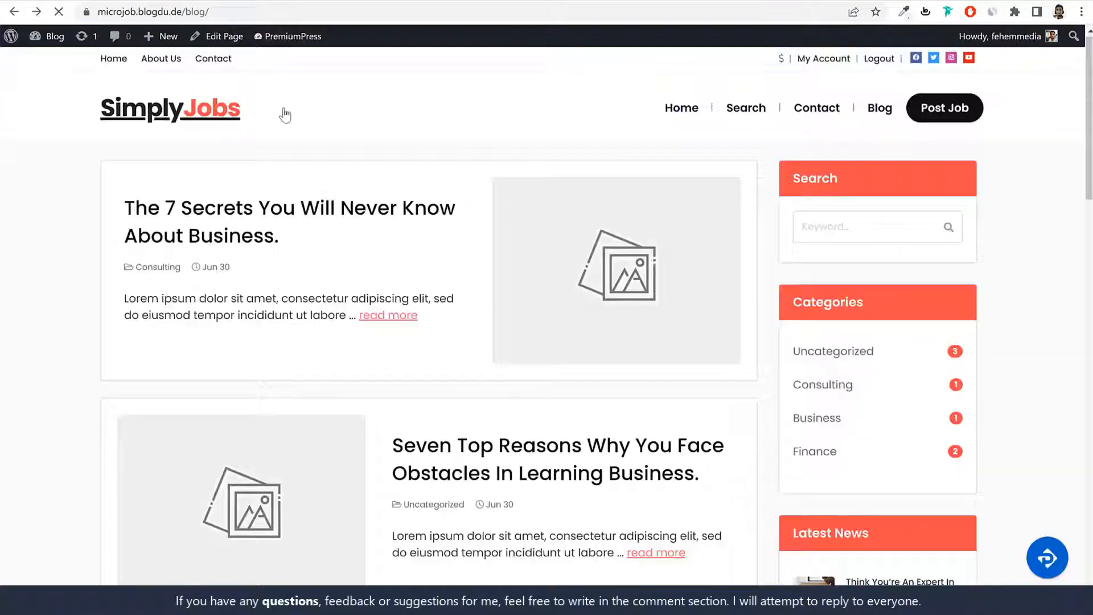
click(285, 115)
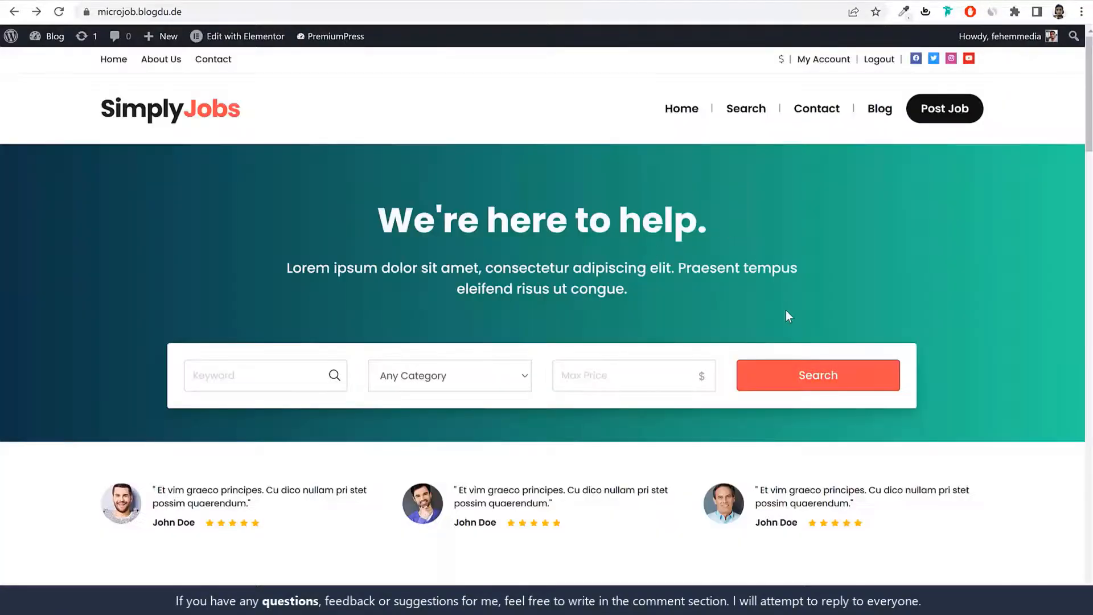
scroll(788, 316, down, 7)
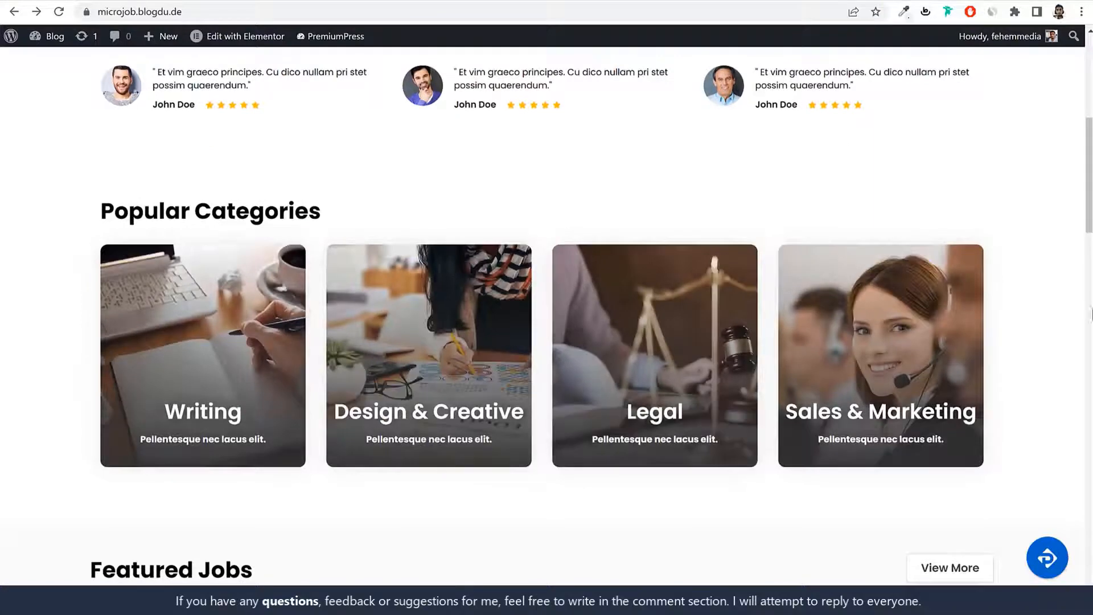
scroll(1053, 296, up, 10)
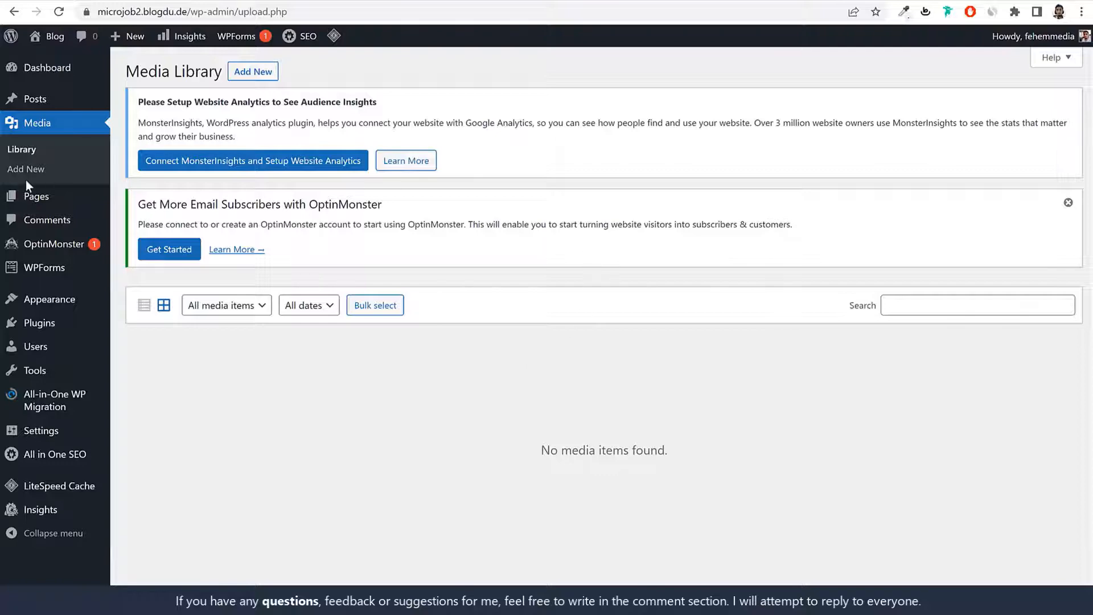
Step: Go from the Pages list to the Appearance > Themes screen
click(31, 195)
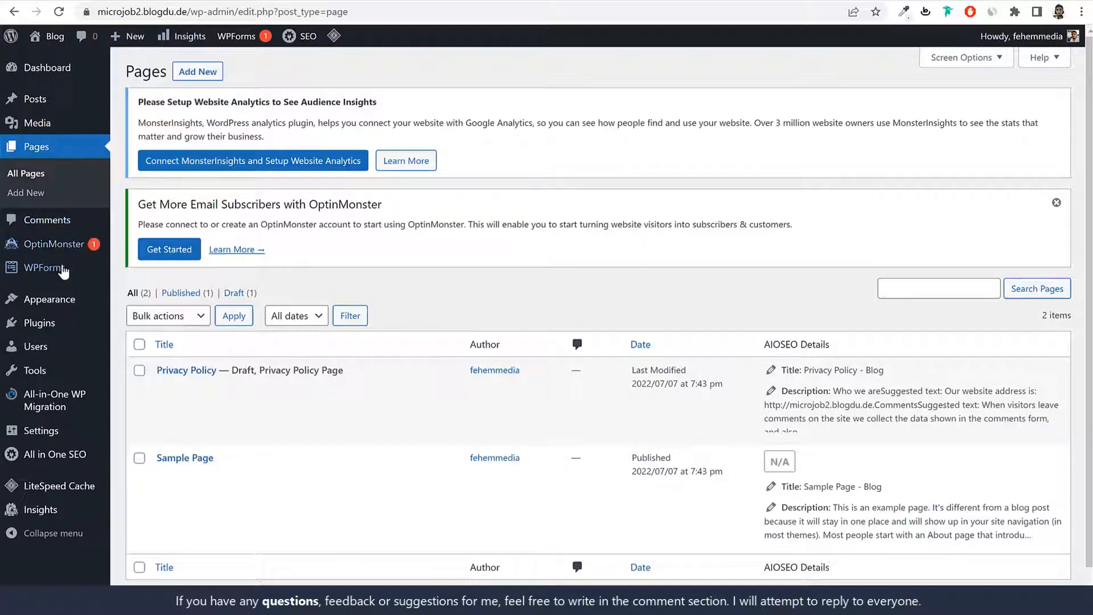
click(57, 304)
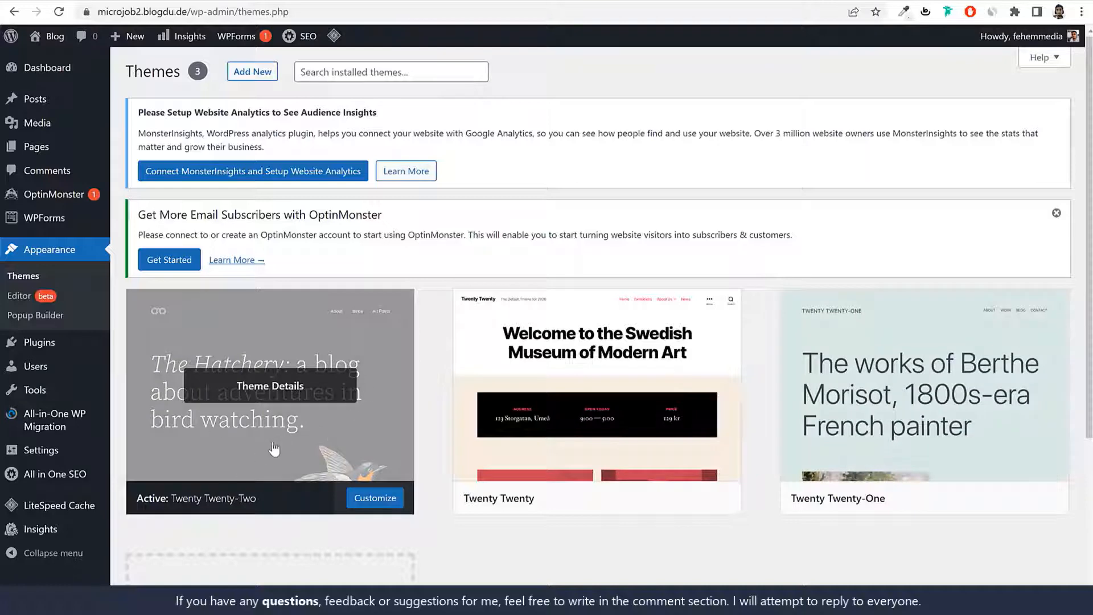
scroll(276, 451, down, 3)
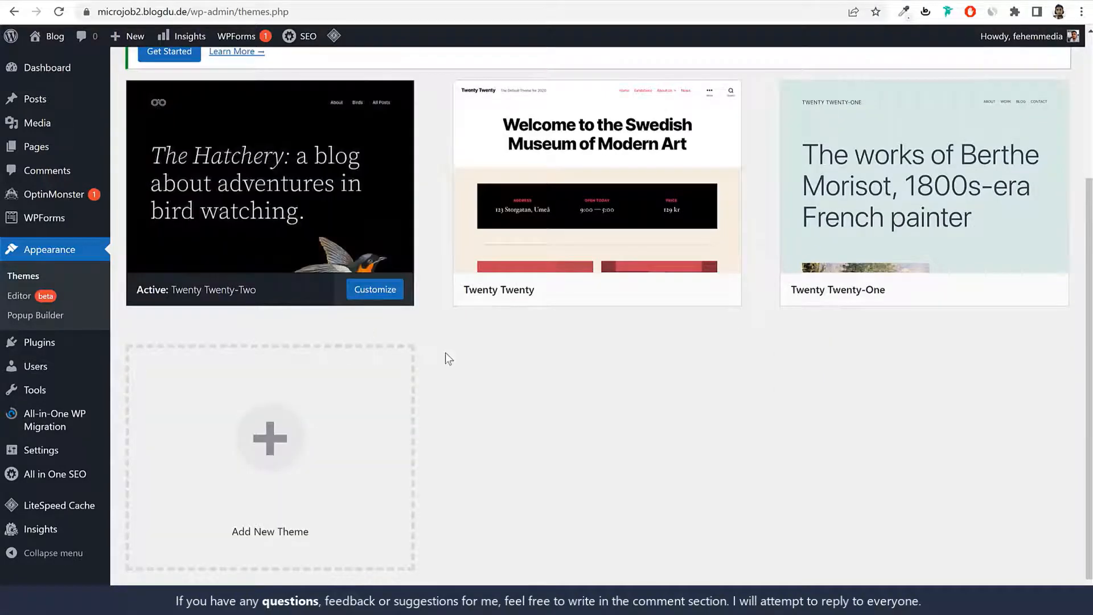
Step: Open the live site in a new tab from the admin-bar Blog link
right_click(56, 36)
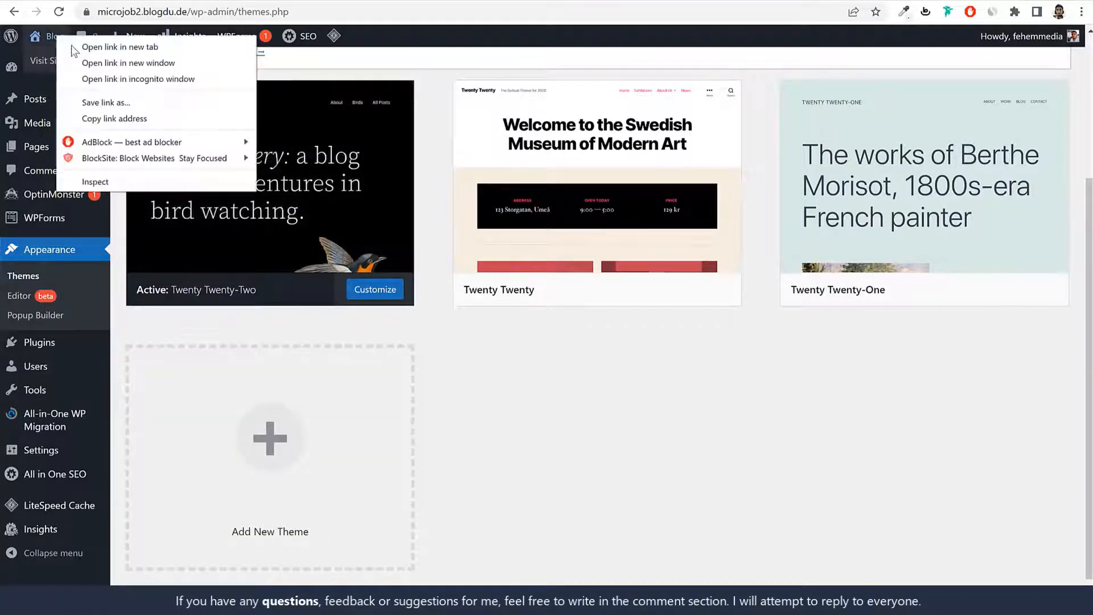
click(107, 48)
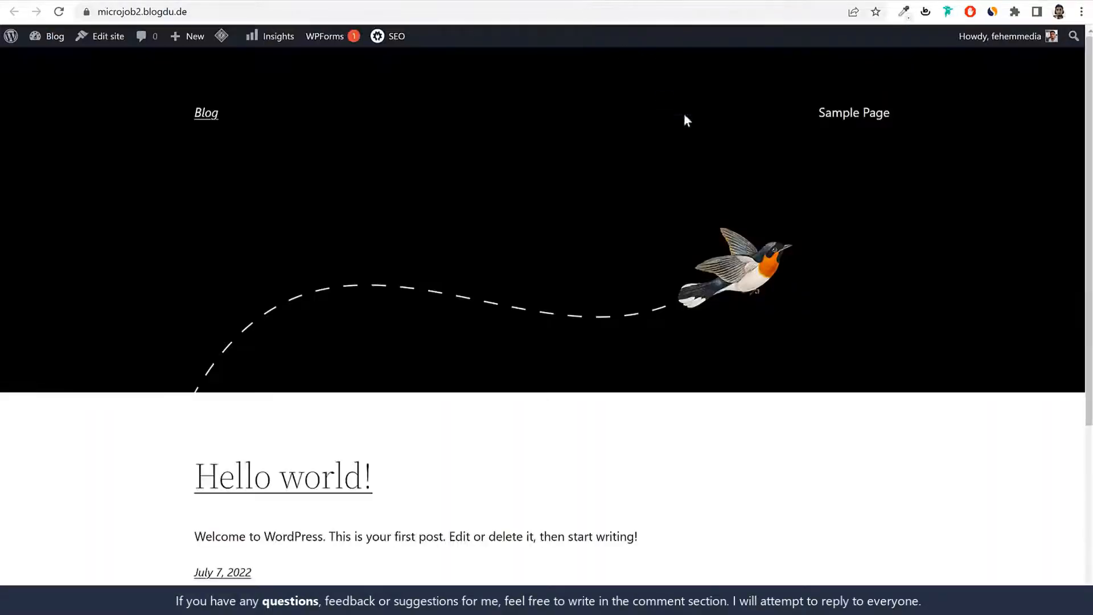
scroll(781, 389, down, 5)
scroll(780, 392, up, 5)
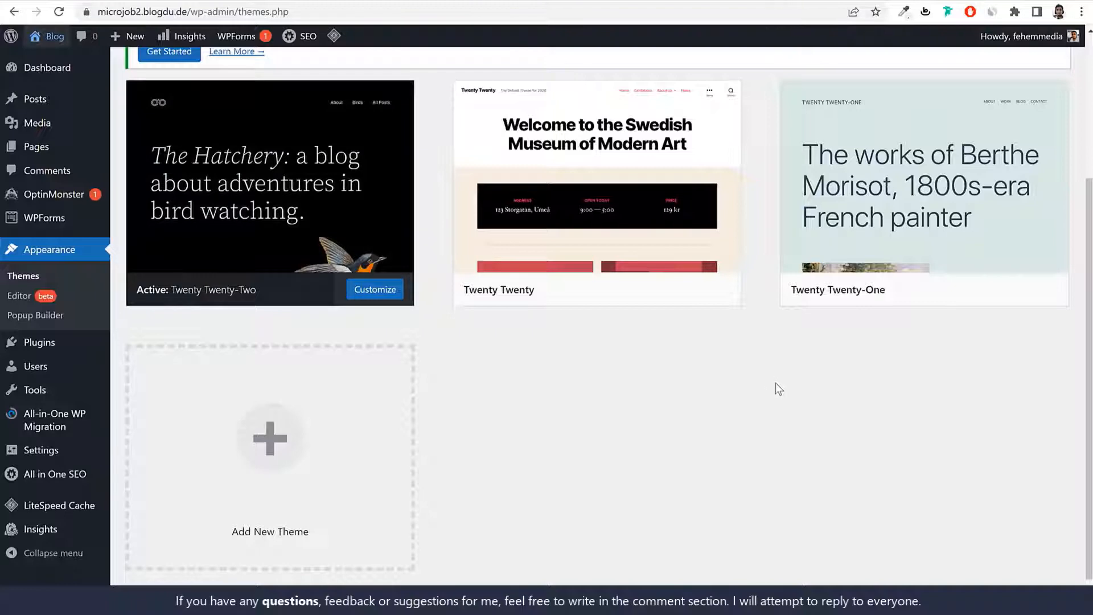
Step: Activate Twenty Twenty and check it on the live front page
mouse_move(640, 293)
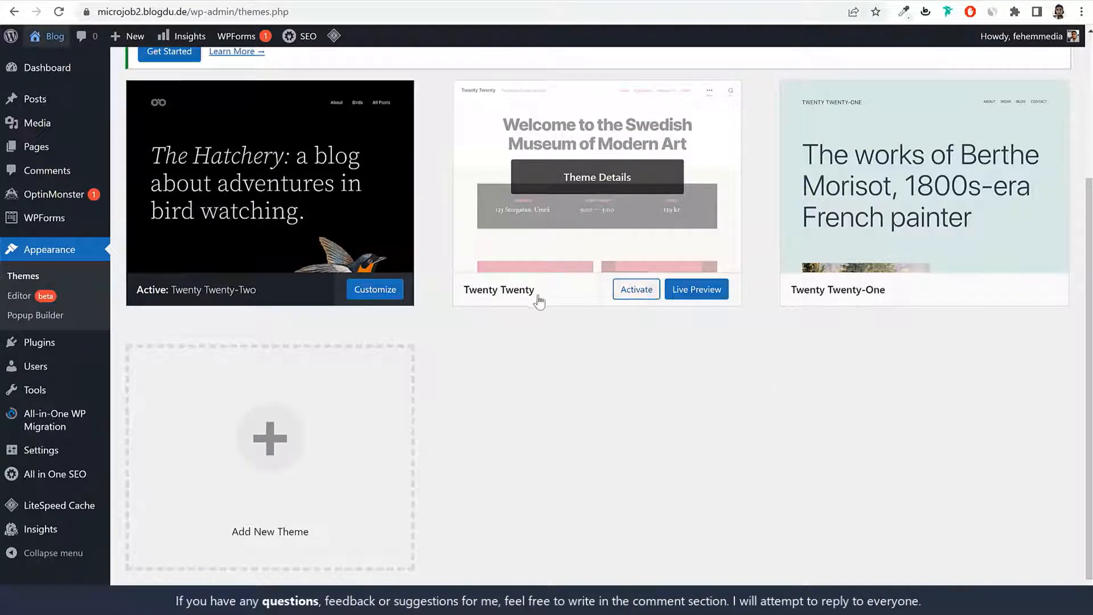
click(638, 291)
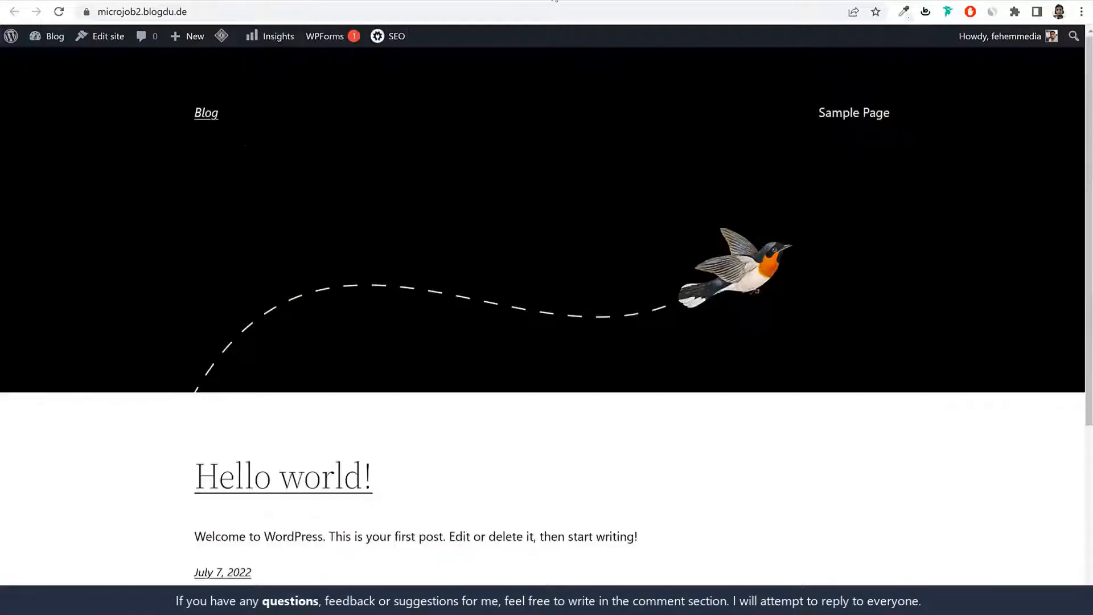
click(57, 12)
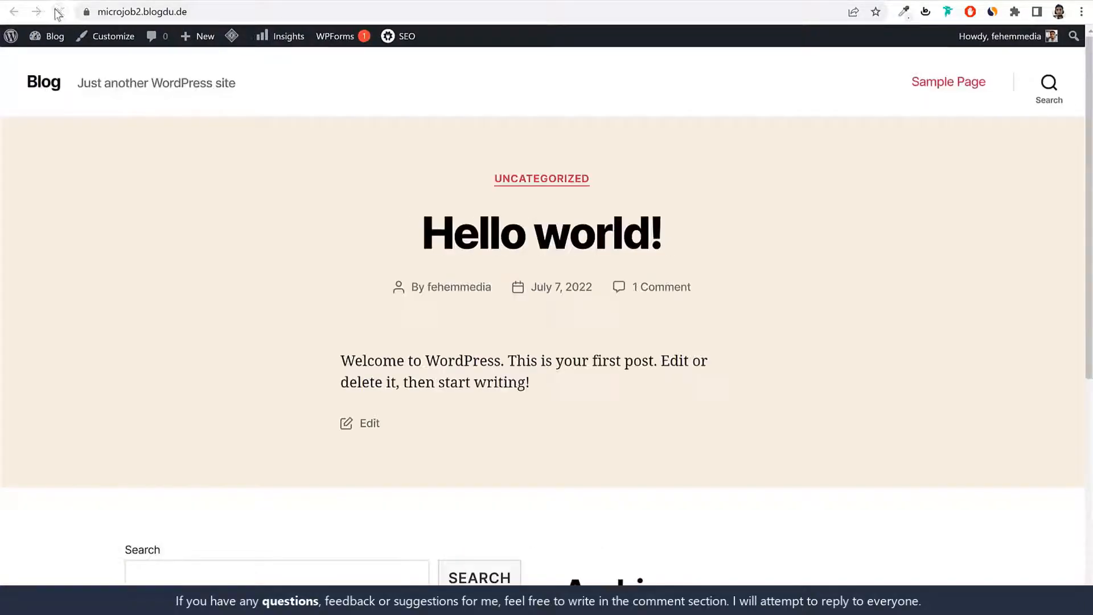
scroll(890, 405, down, 7)
scroll(890, 404, up, 7)
click(228, 1)
scroll(763, 349, down, 5)
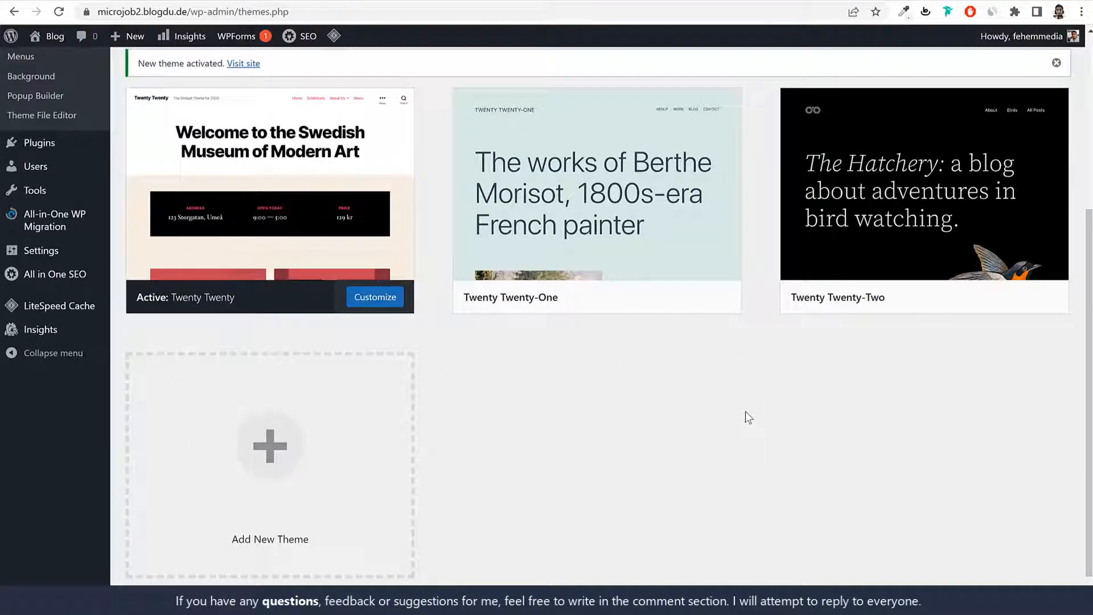
Step: Delete the Twenty Twenty-One and Twenty Twenty-Two themes, confirming each deletion
mouse_move(561, 263)
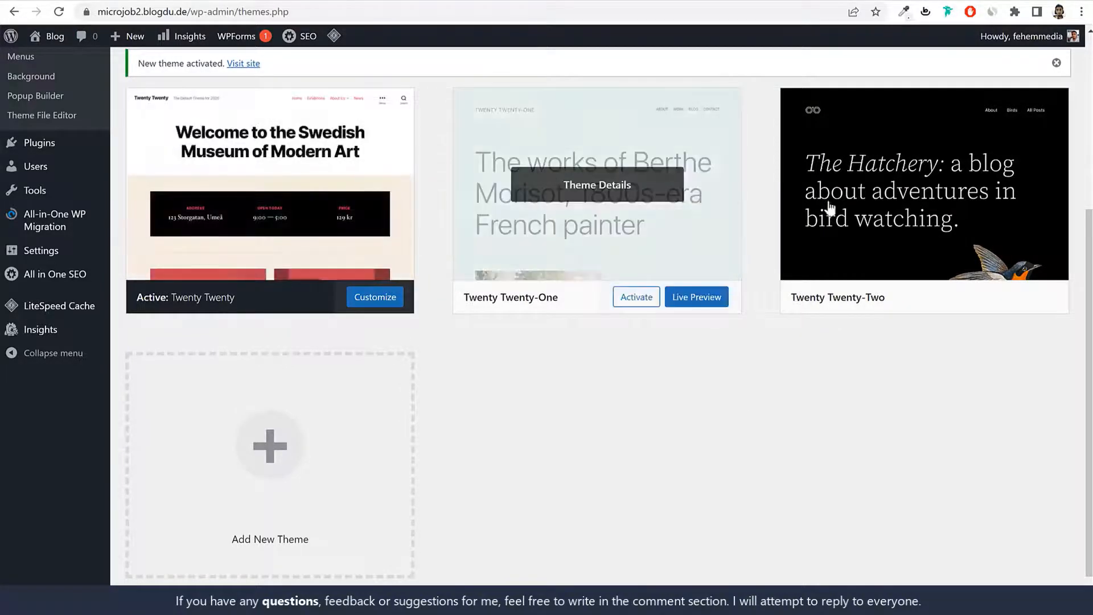
click(592, 195)
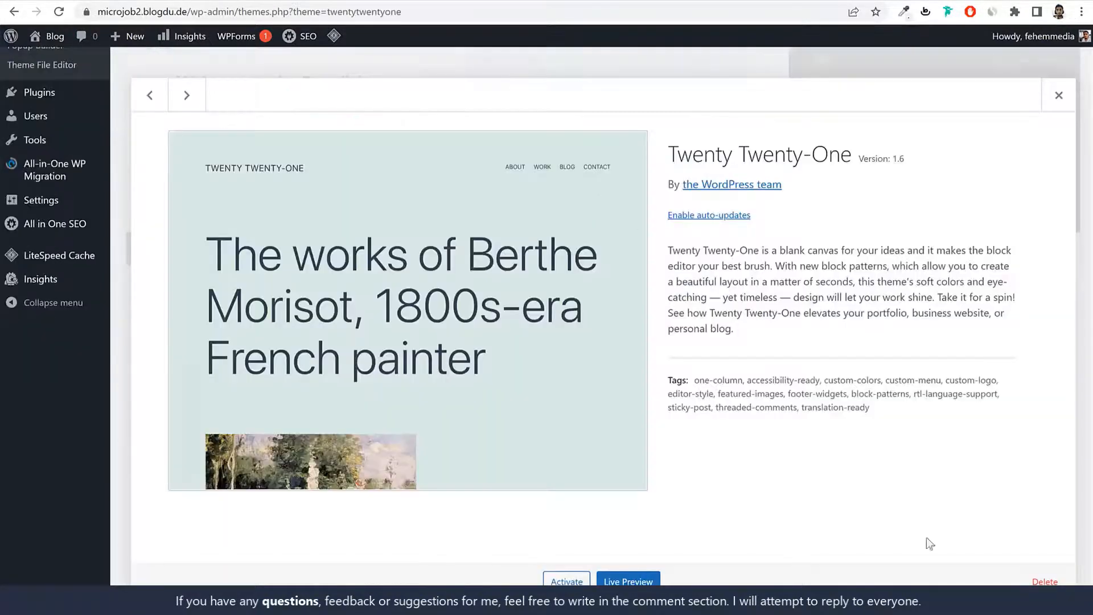
click(1035, 578)
click(621, 116)
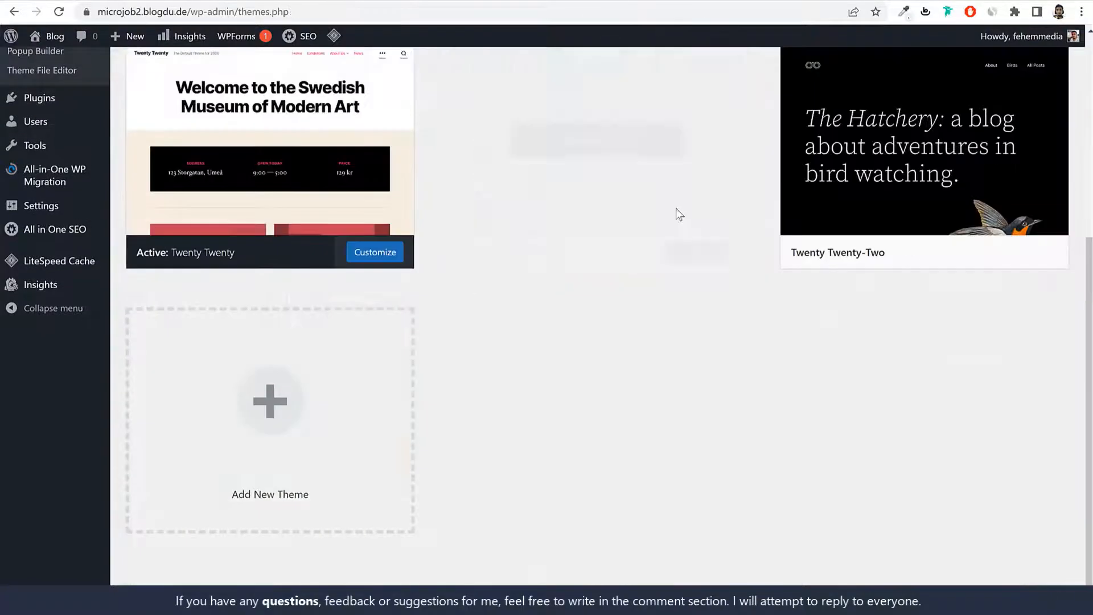
click(629, 345)
click(1034, 579)
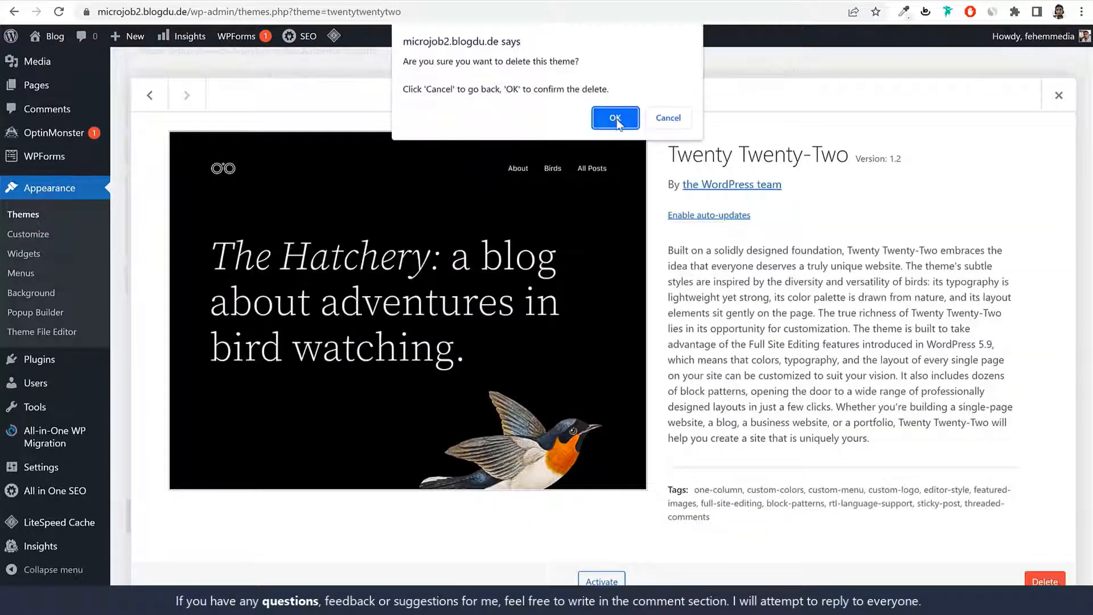
click(619, 117)
drag(677, 186, 784, 185)
click(784, 185)
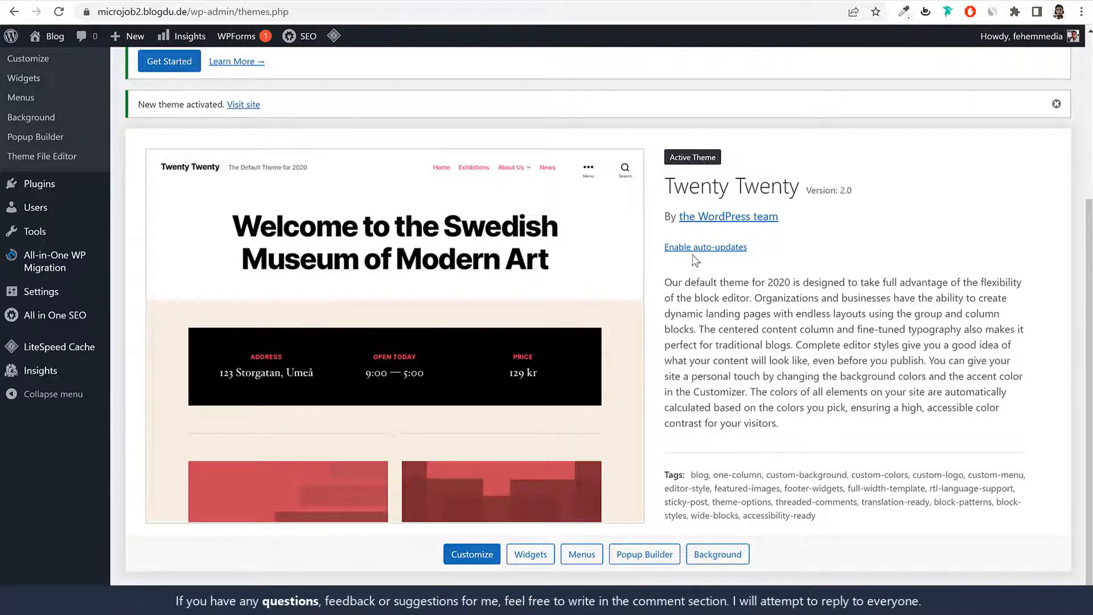
scroll(378, 236, up, 4)
scroll(378, 236, down, 3)
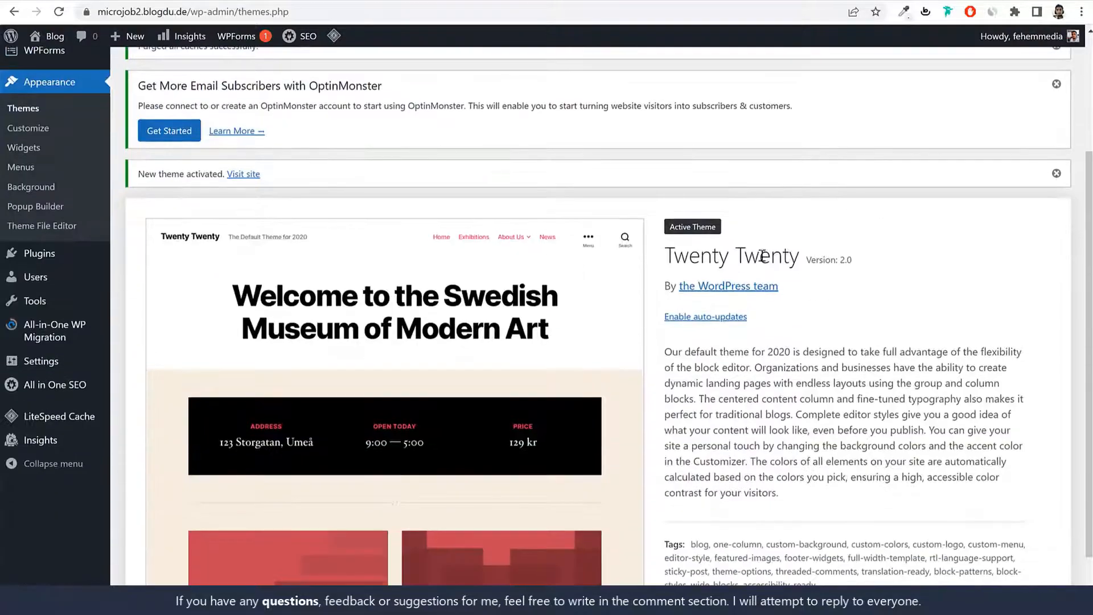
Step: Review the nine installed plugins, from Akismet Anti-Spam to WPForms Lite
click(80, 259)
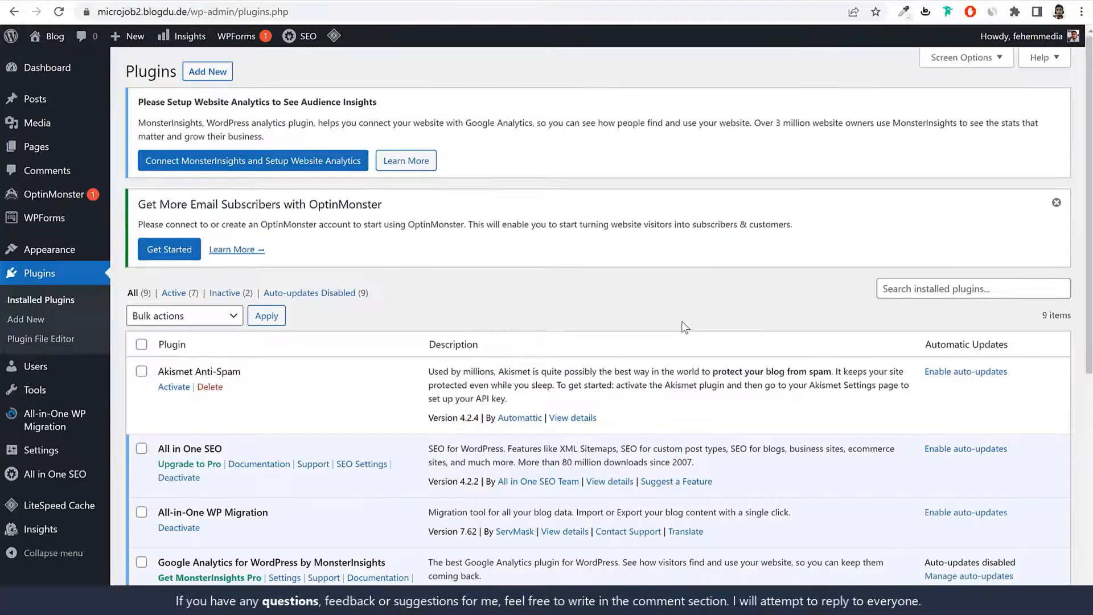
scroll(681, 321, down, 8)
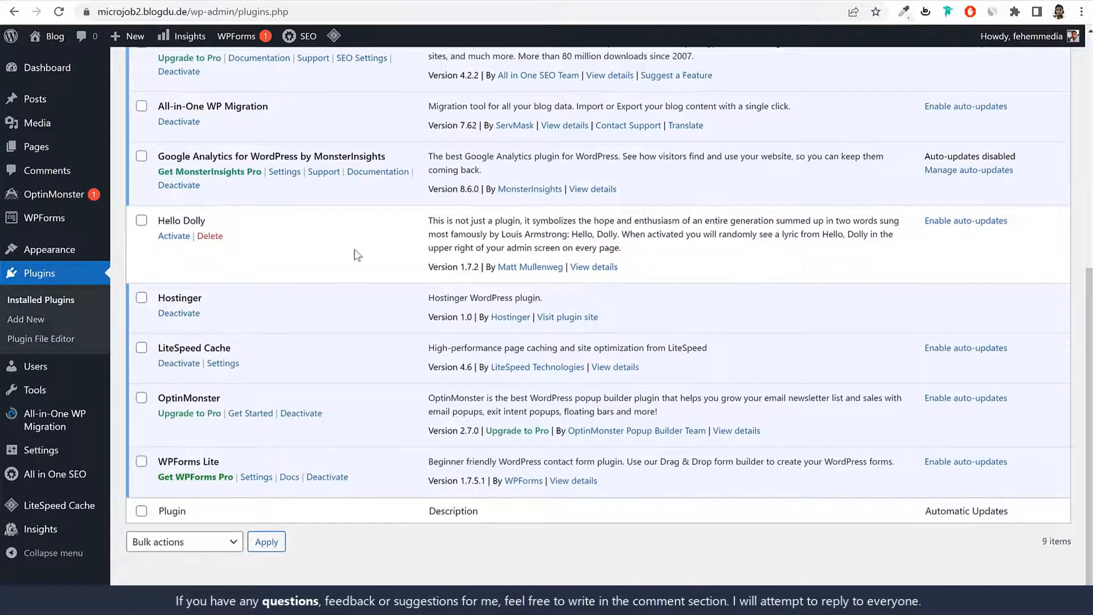
scroll(470, 432, up, 7)
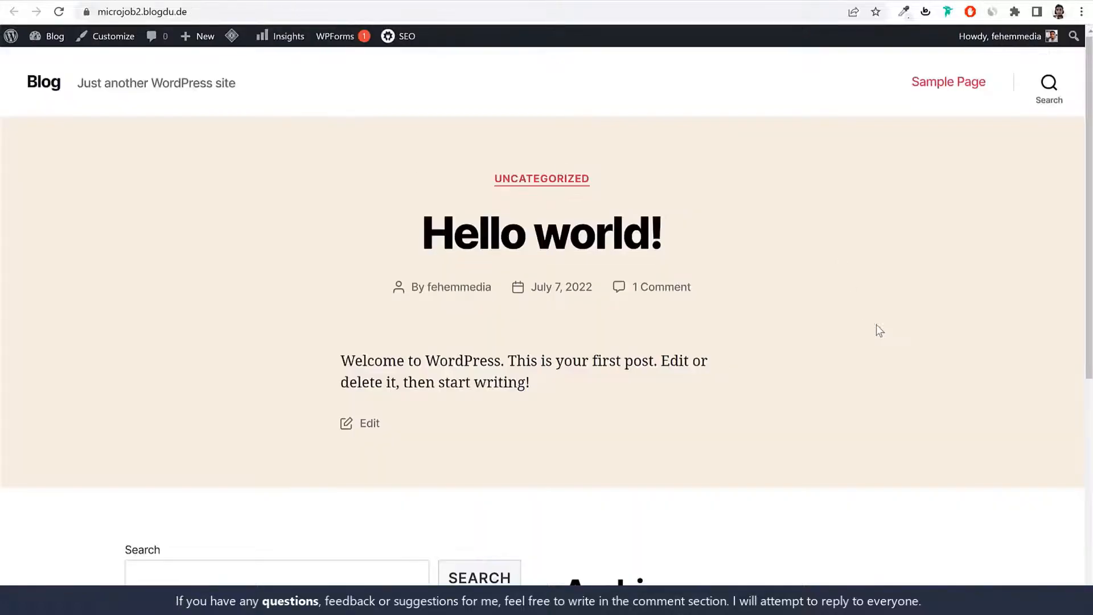
scroll(878, 408, down, 7)
scroll(881, 408, up, 7)
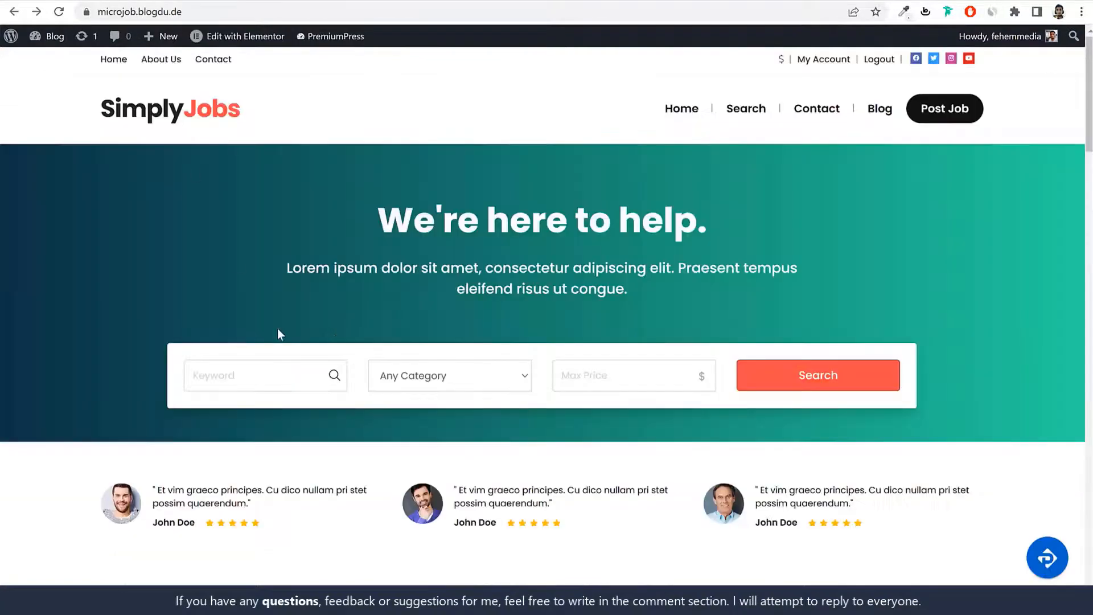
scroll(647, 334, down, 4)
scroll(647, 334, up, 4)
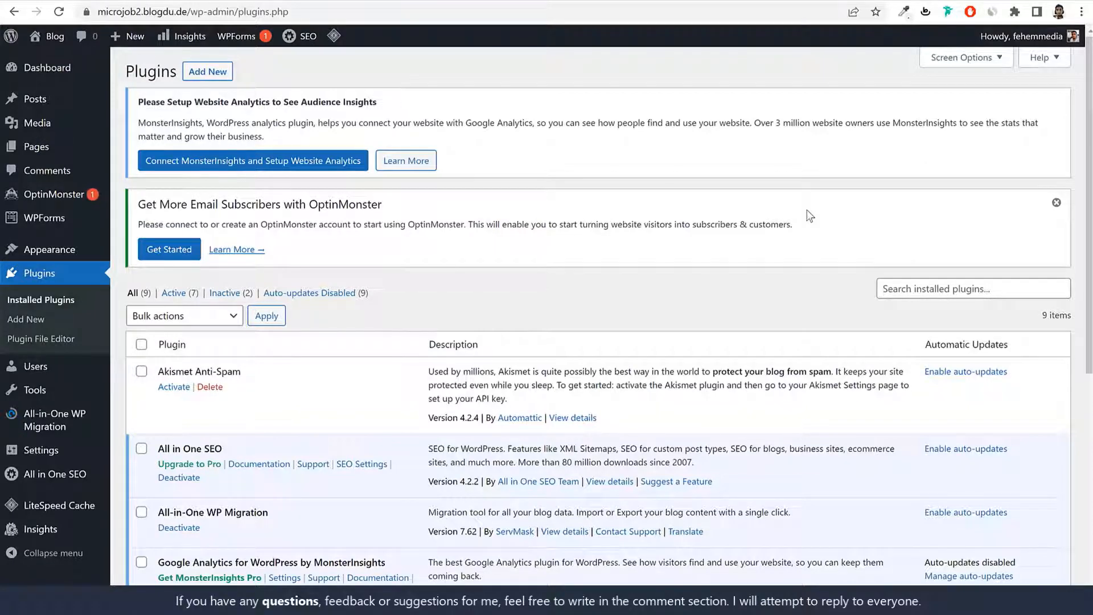
scroll(347, 370, down, 6)
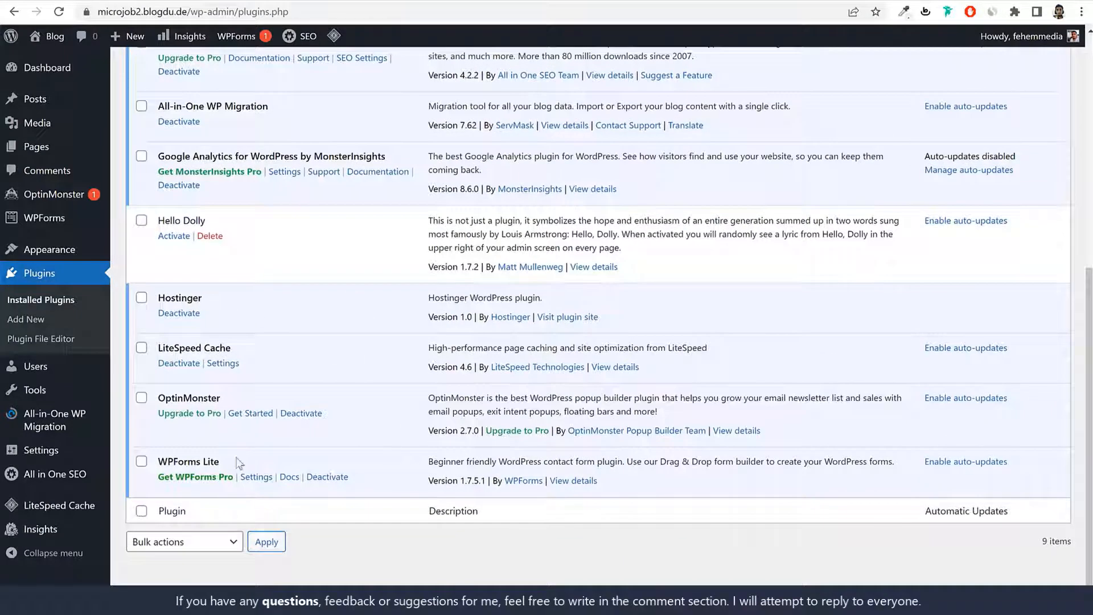
scroll(276, 459, up, 5)
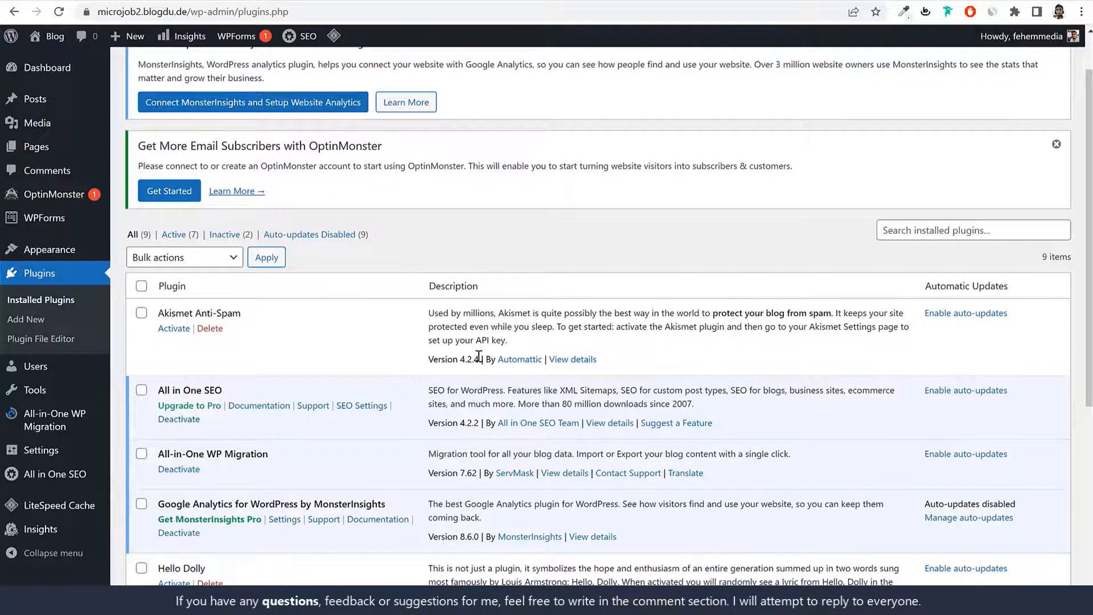
scroll(434, 317, down, 2)
Step: Select all plugins and deactivate them with the Deactivate bulk action
click(142, 146)
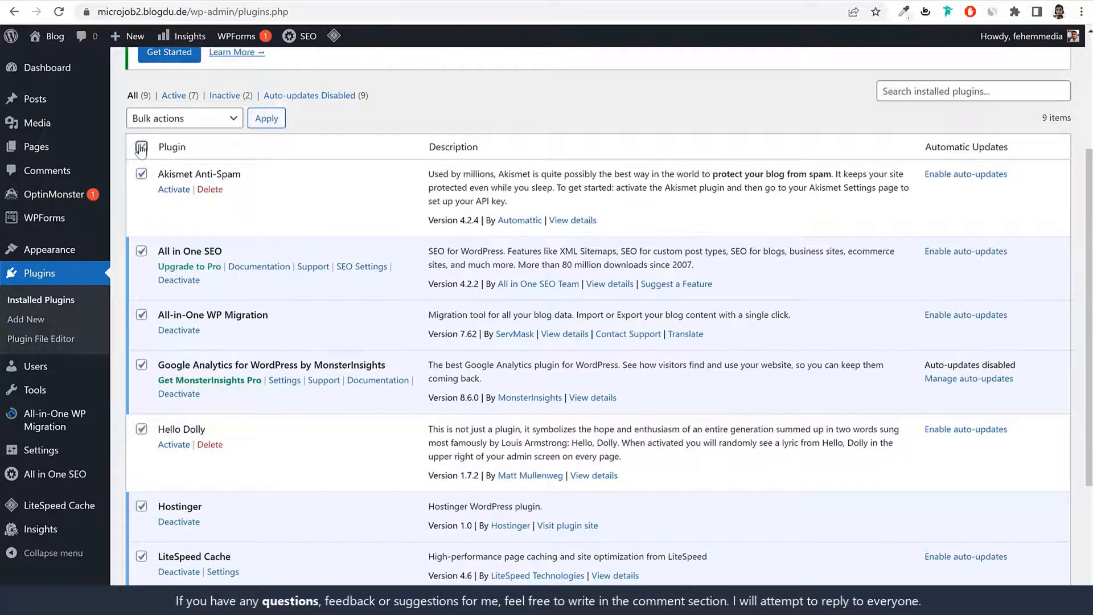
scroll(230, 272, down, 3)
scroll(222, 294, up, 5)
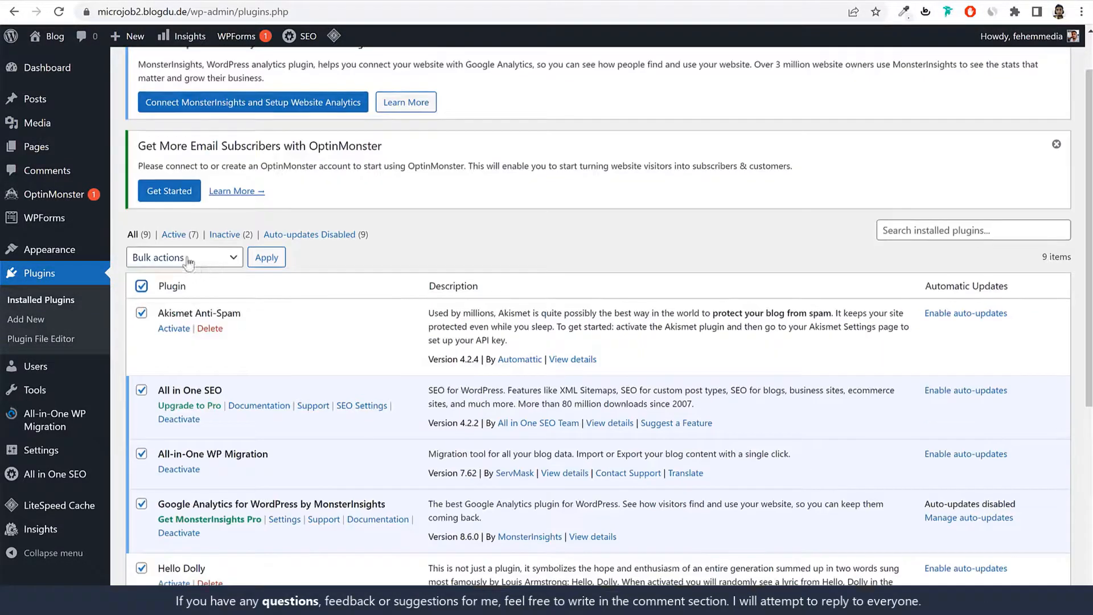
click(189, 257)
click(179, 302)
click(266, 258)
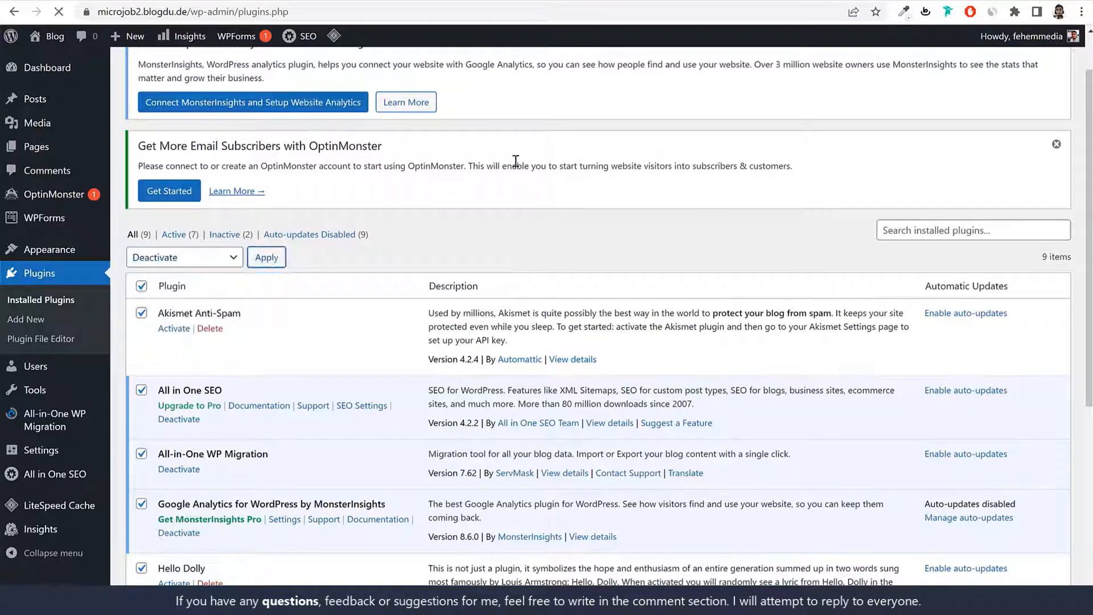
scroll(481, 323, down, 5)
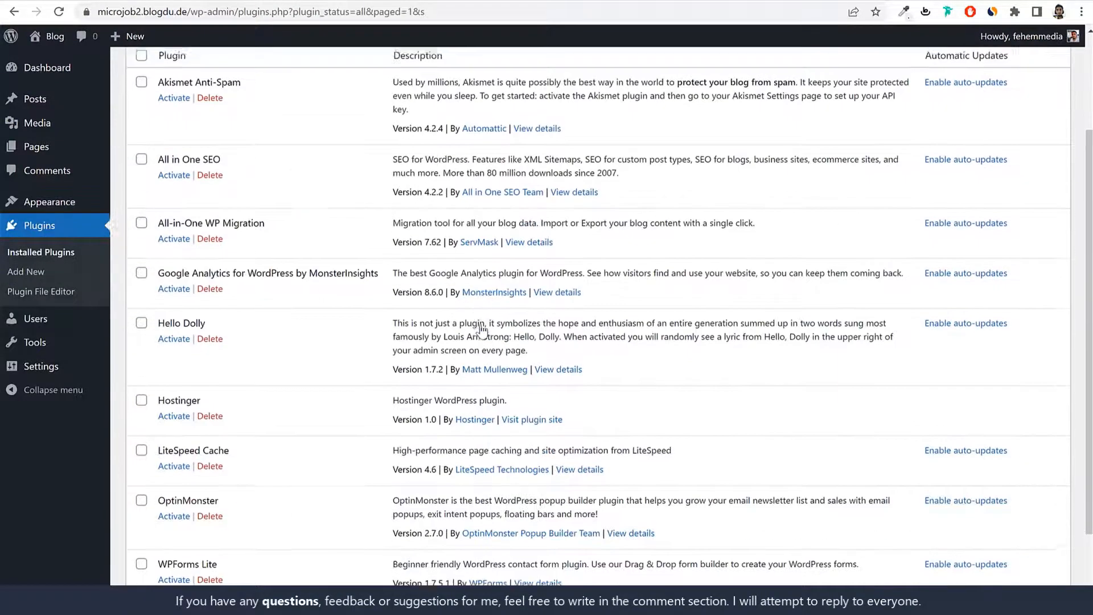
scroll(481, 324, up, 10)
Step: Reselect every plugin except LiteSpeed Cache
click(141, 193)
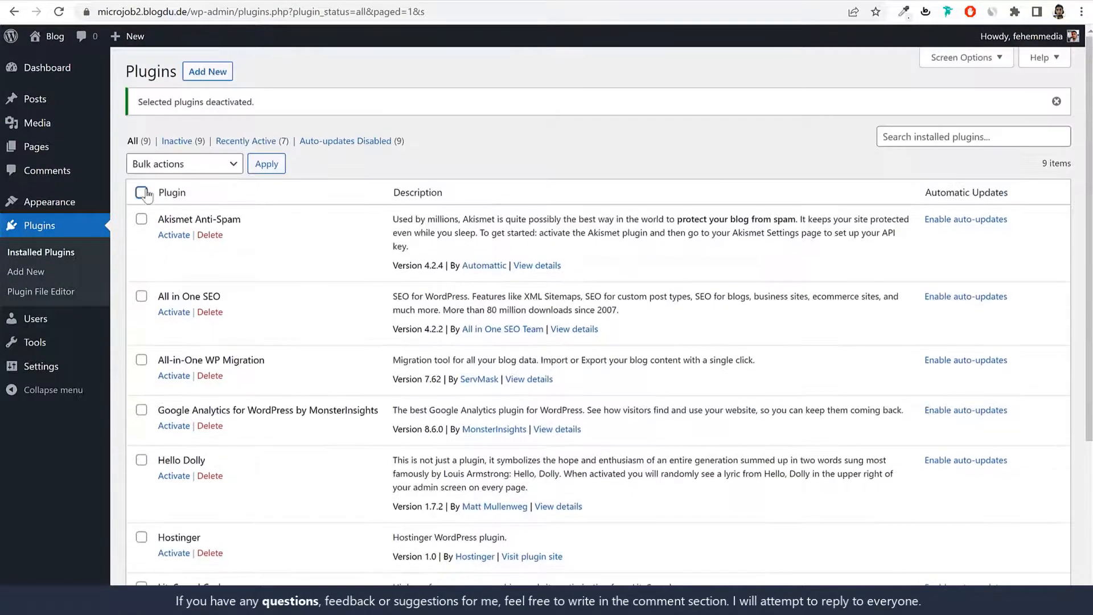
scroll(459, 353, down, 5)
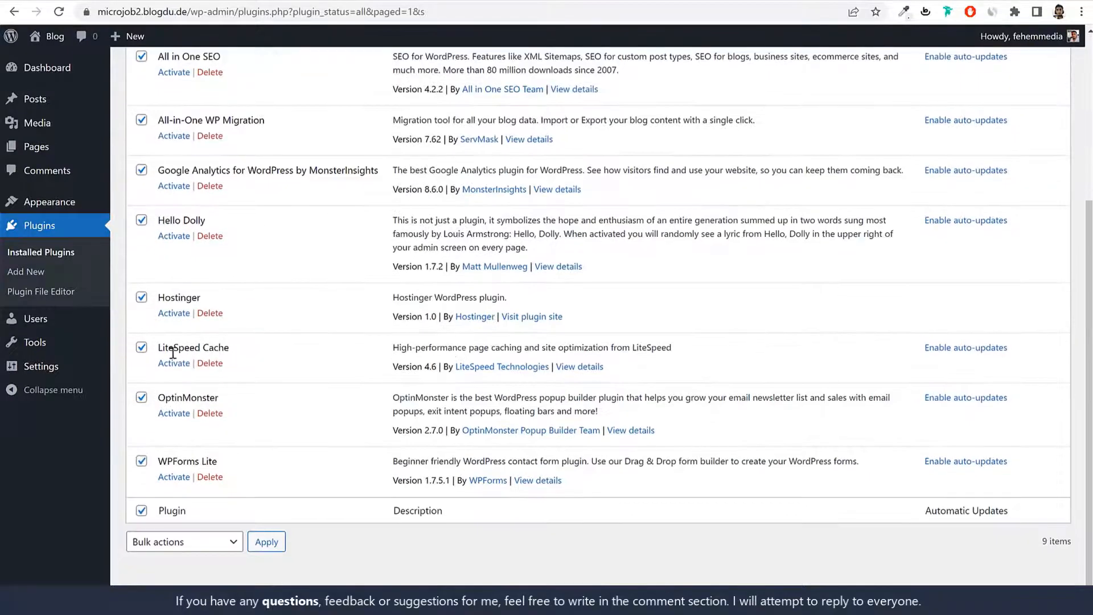
click(141, 347)
drag(243, 349, 160, 348)
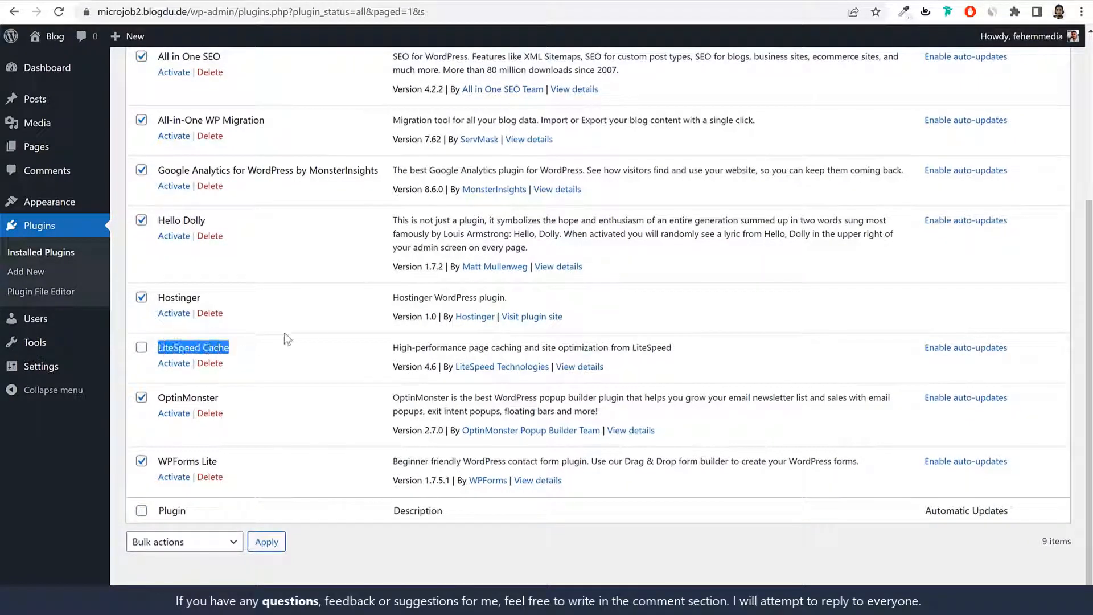
drag(415, 347, 617, 347)
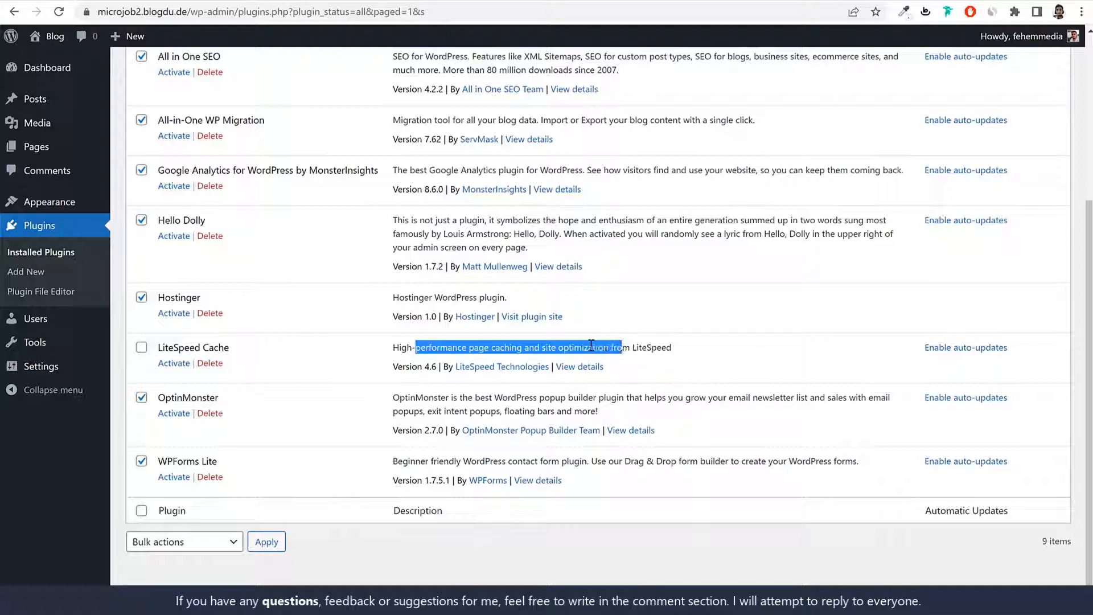
click(296, 331)
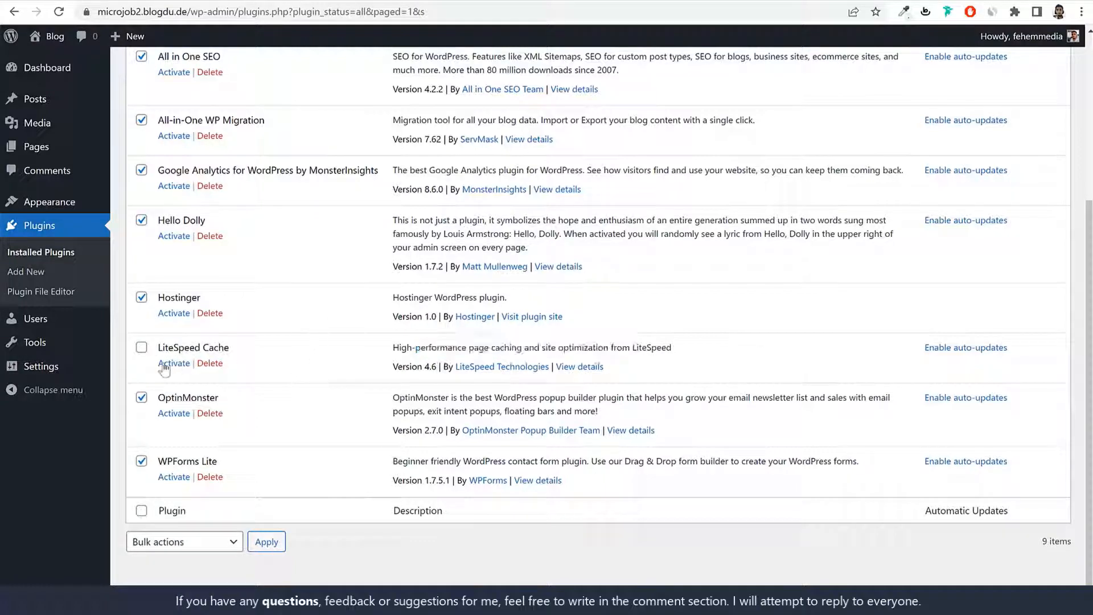
click(206, 550)
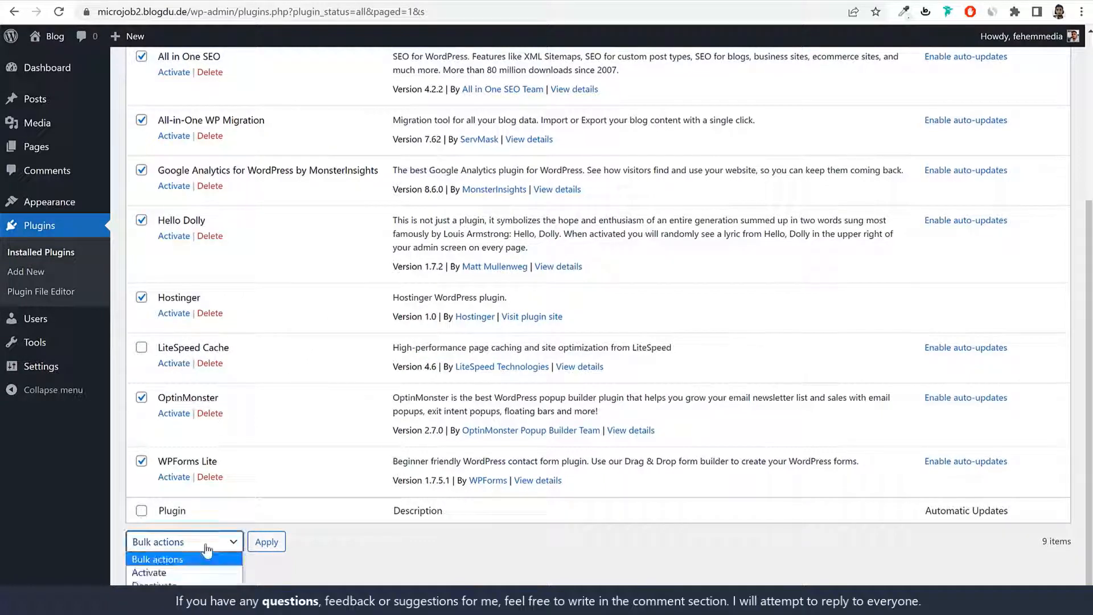
click(206, 550)
Step: Bulk-delete the selected plugins and confirm, leaving only LiteSpeed Cache
scroll(232, 521, up, 4)
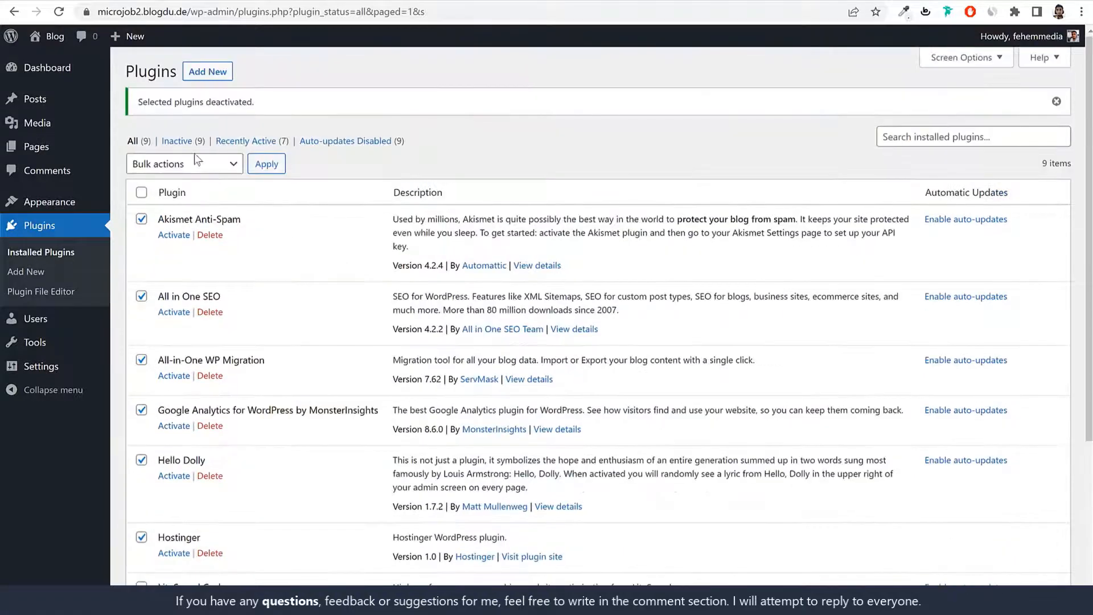
click(197, 162)
click(192, 234)
click(267, 165)
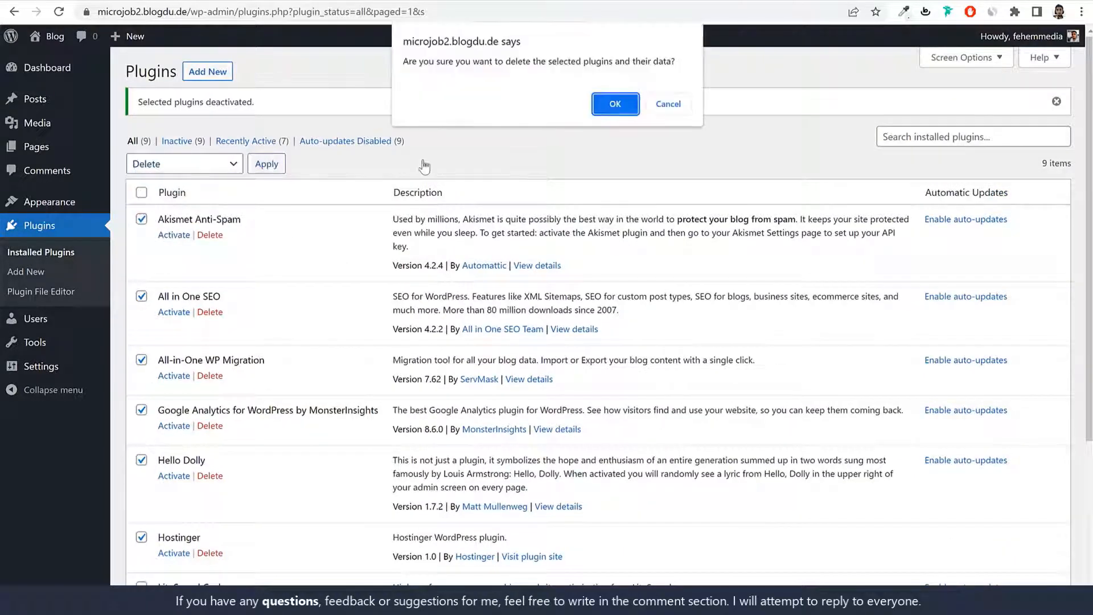
click(611, 103)
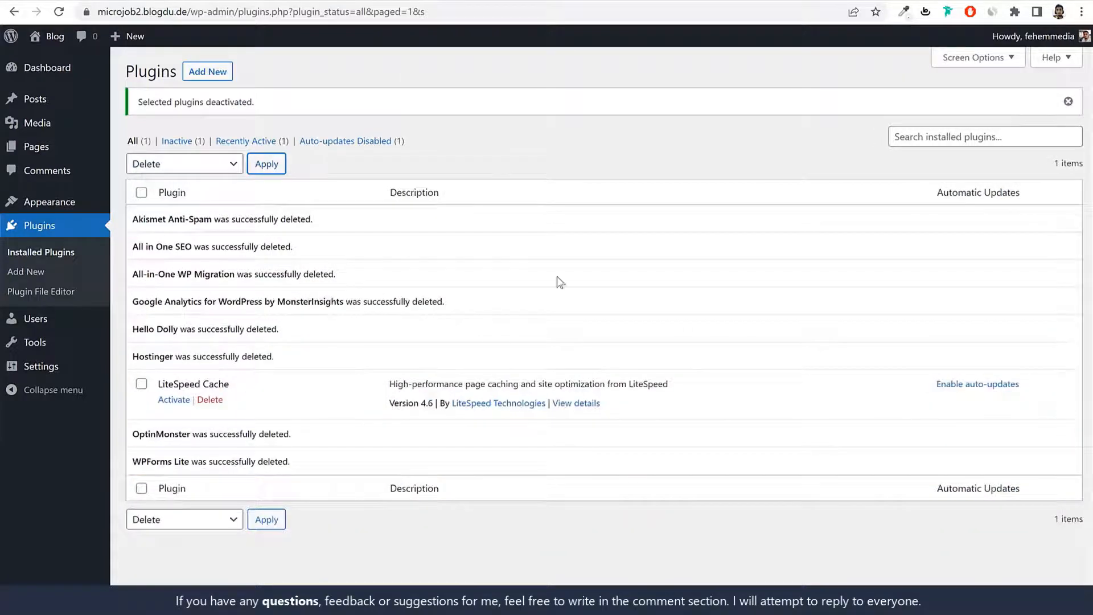
drag(155, 384, 256, 384)
click(256, 384)
drag(164, 384, 222, 378)
click(223, 380)
Step: In General Settings, change the site title from Blog to SimplyJobs
click(56, 368)
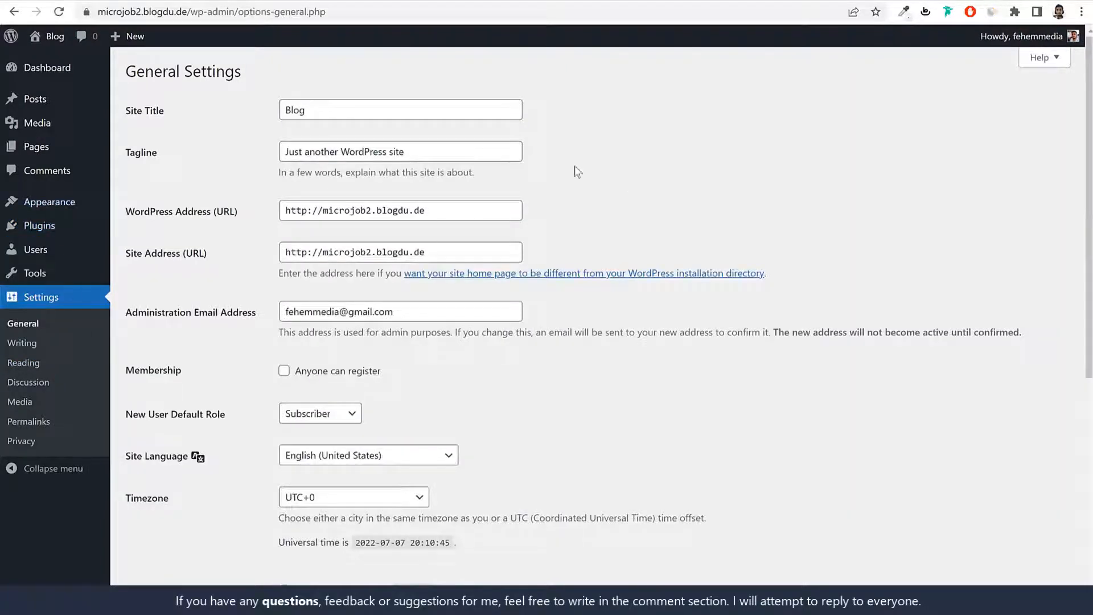
drag(165, 112, 124, 112)
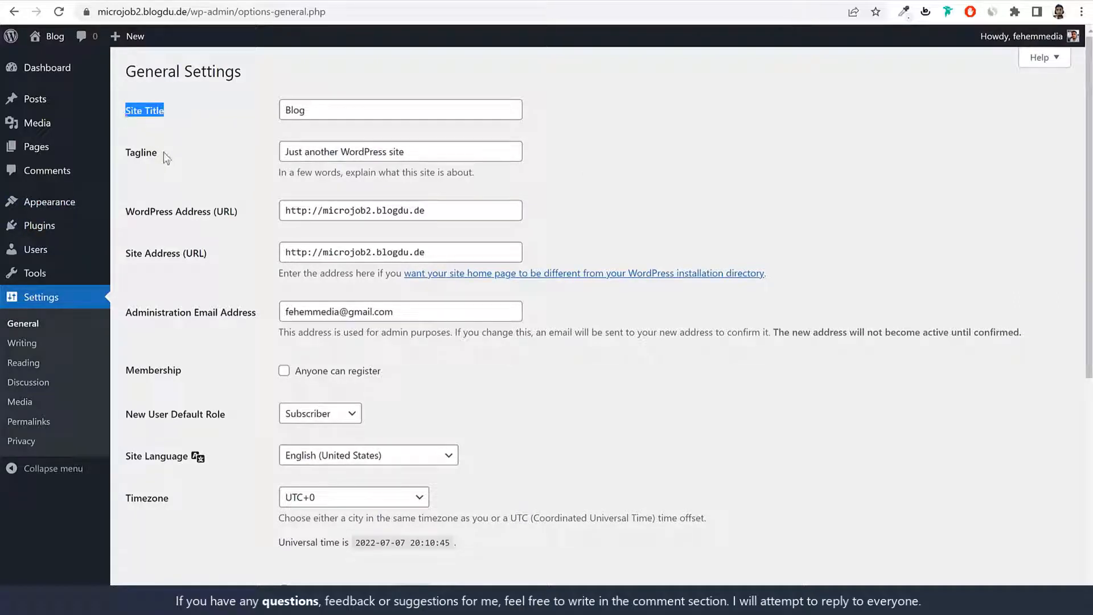
double_click(315, 102)
triple_click(437, 148)
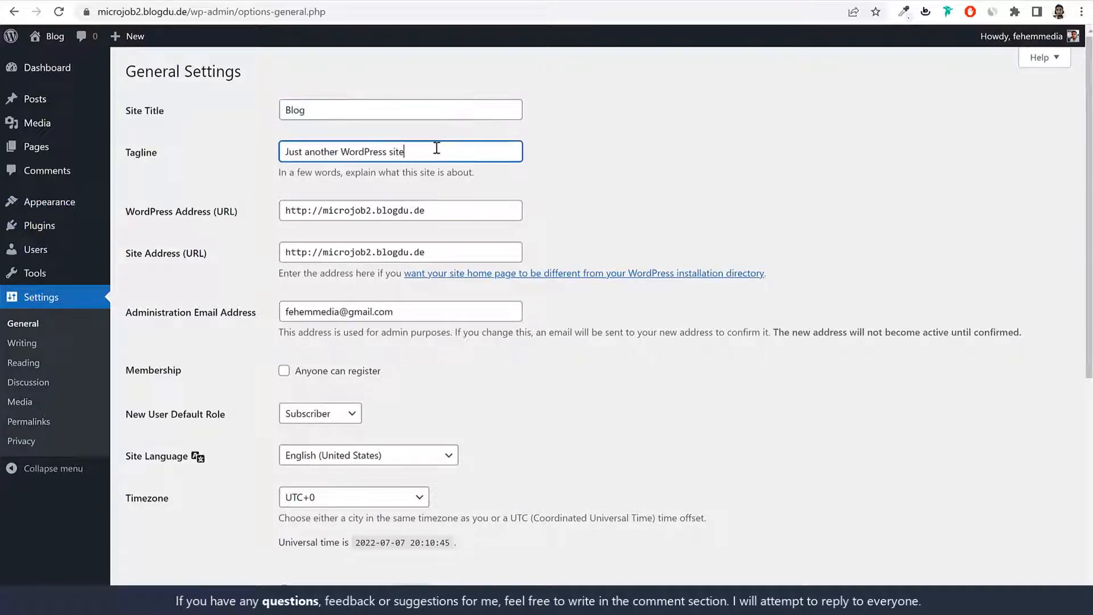
click(349, 109)
double_click(349, 108)
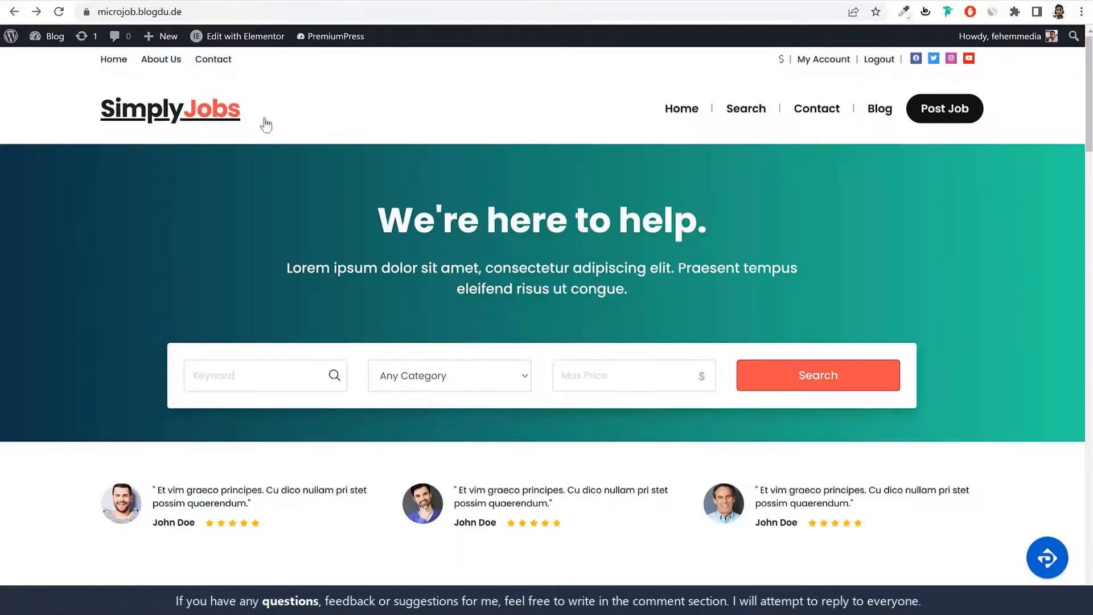
drag(19, 101, 271, 102)
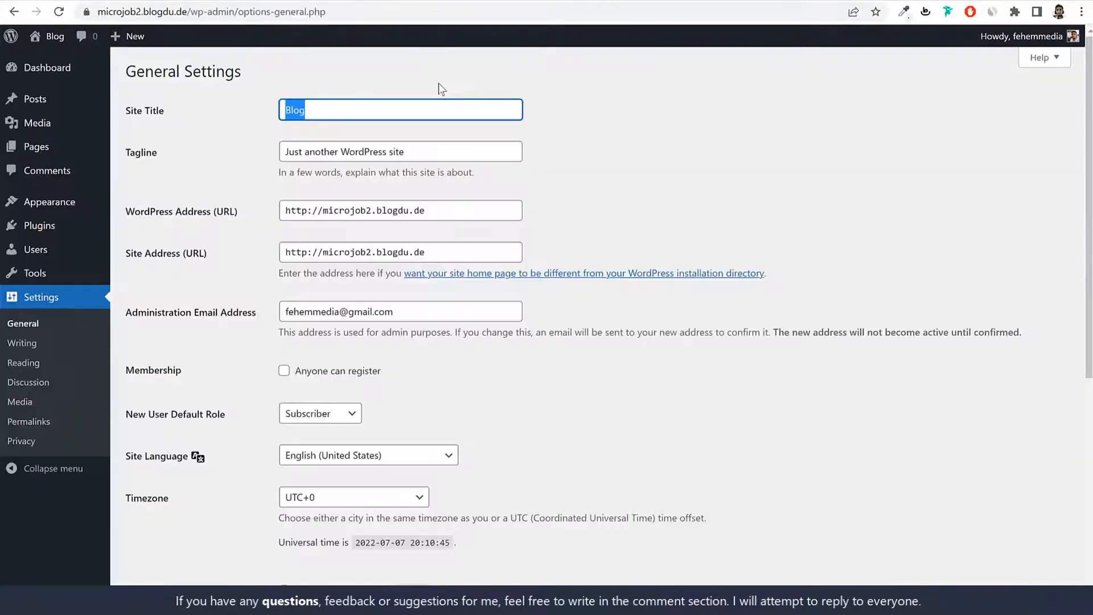
text(SimplyJobs)
double_click(307, 111)
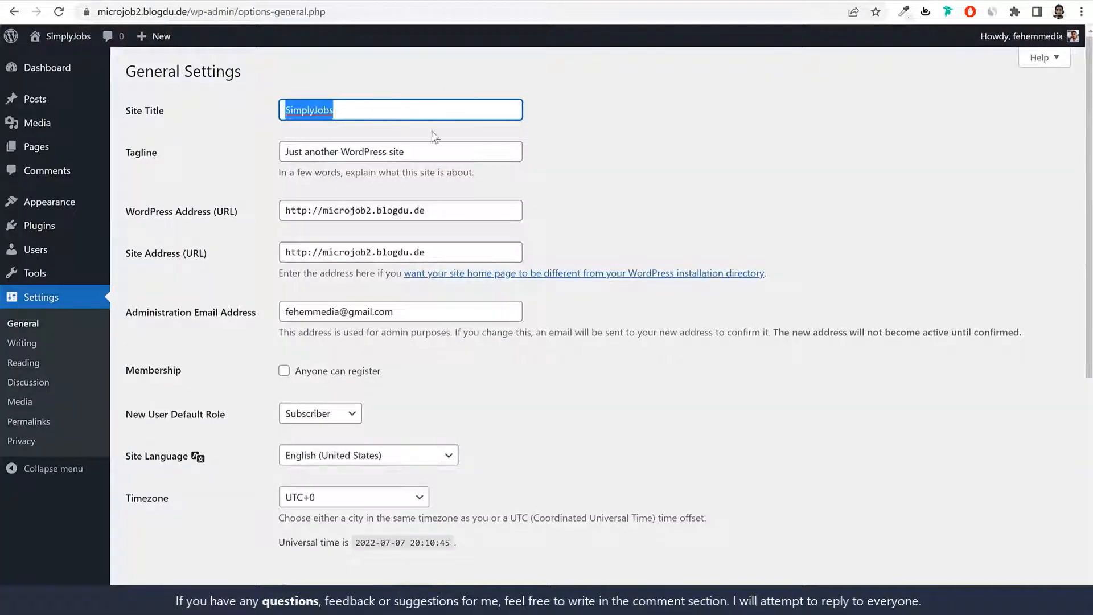
Step: Replace the tagline with 'Micro Job Marketplace'
triple_click(389, 154)
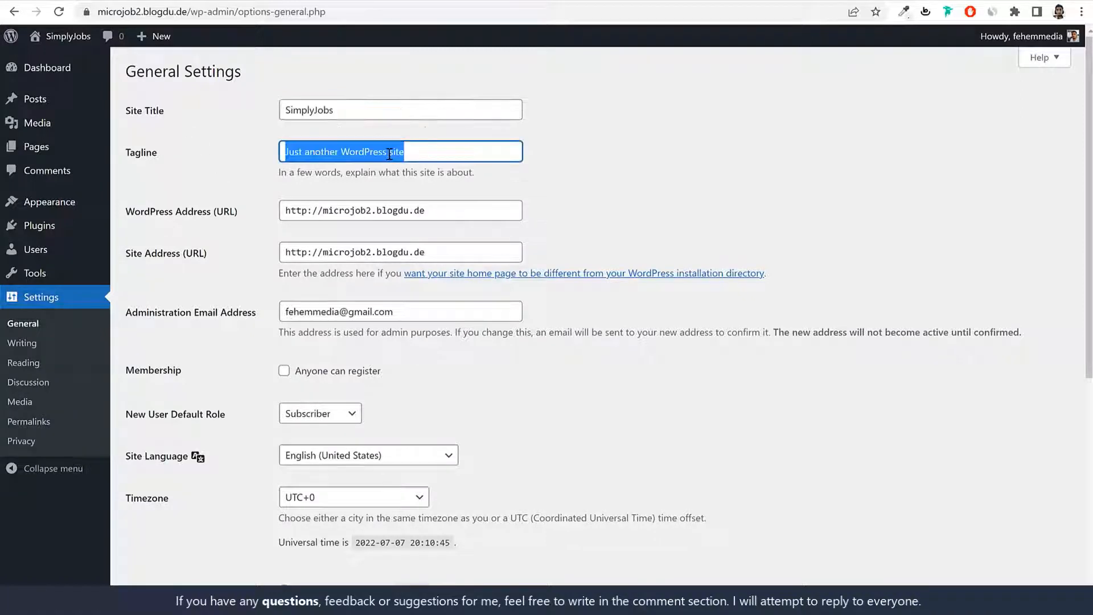
text(Mice)
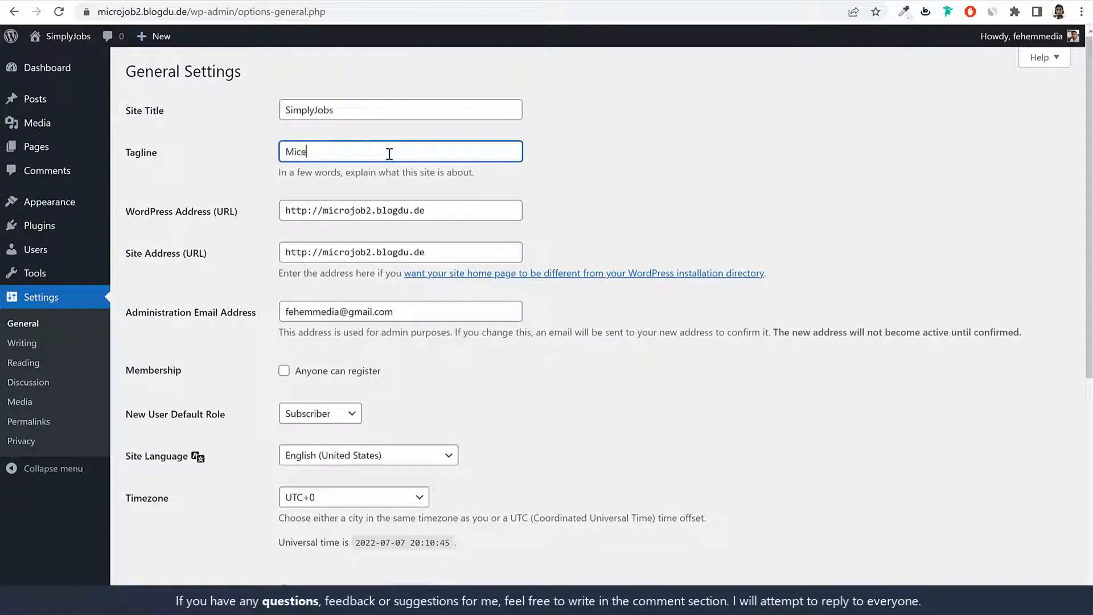
key(BackSpace)
text(ro Job Marketplace)
drag(435, 149, 209, 149)
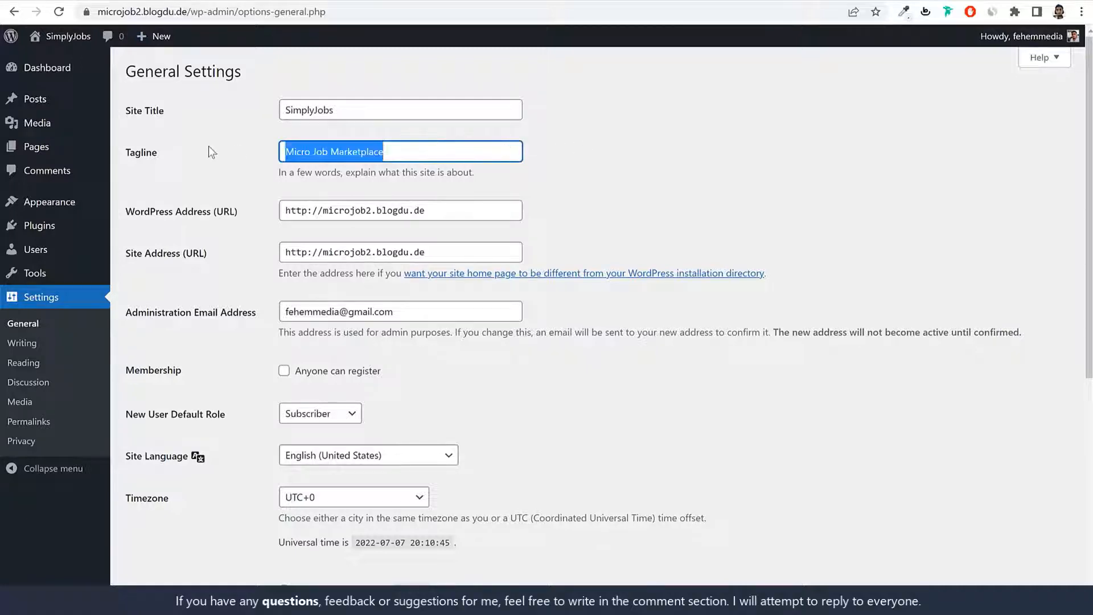
click(650, 153)
scroll(676, 250, down, 4)
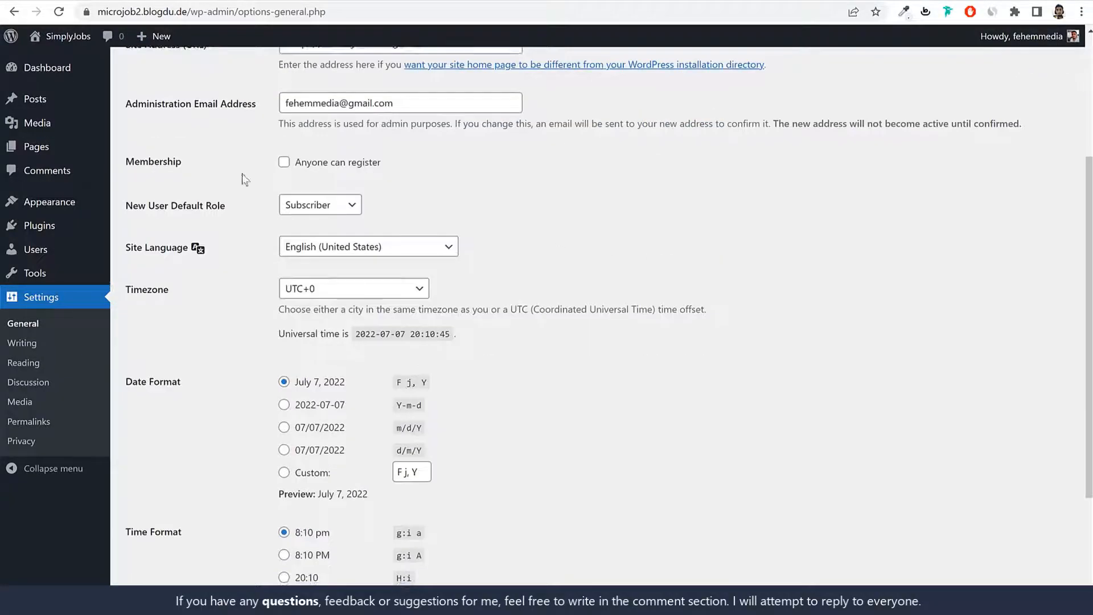
Step: Enable 'Anyone can register', set the timezone to Kolkata, and save
click(311, 165)
drag(383, 166, 299, 166)
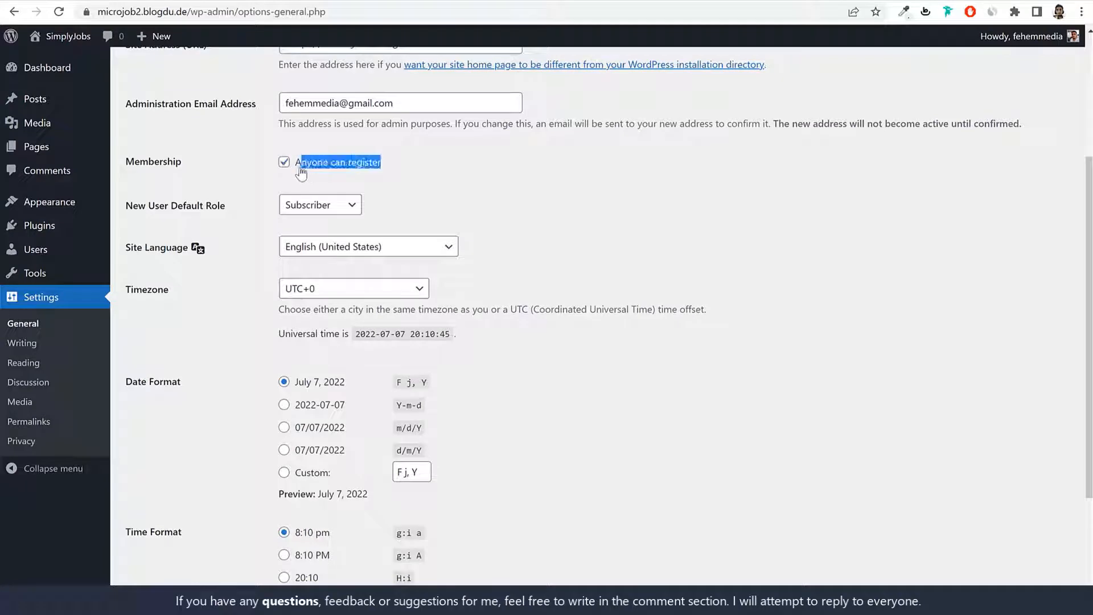
scroll(645, 187, down, 3)
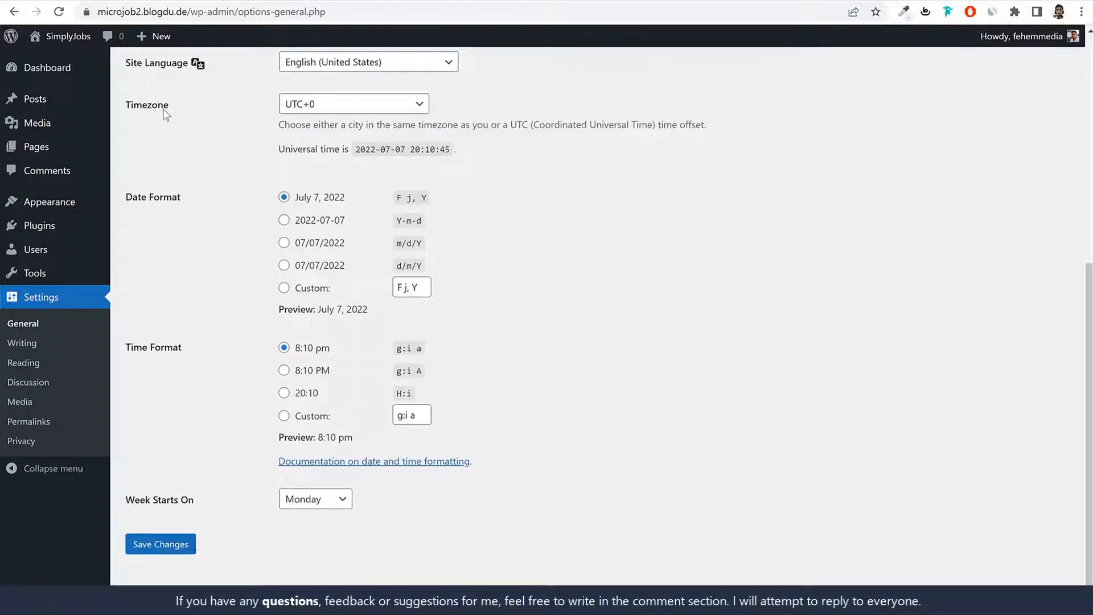
click(312, 104)
text(kolkata)
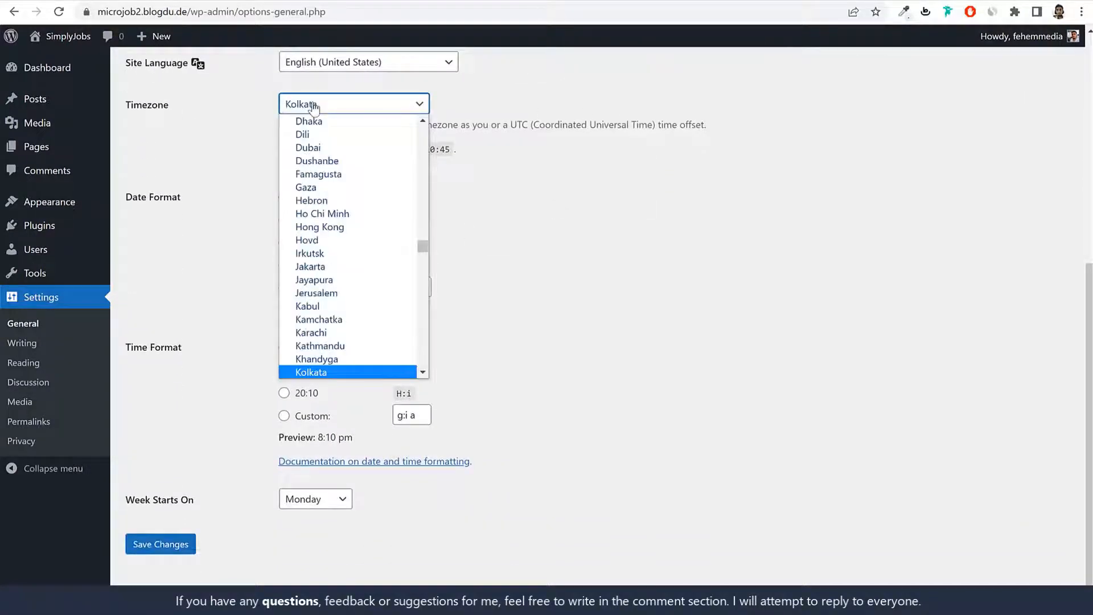
key(Return)
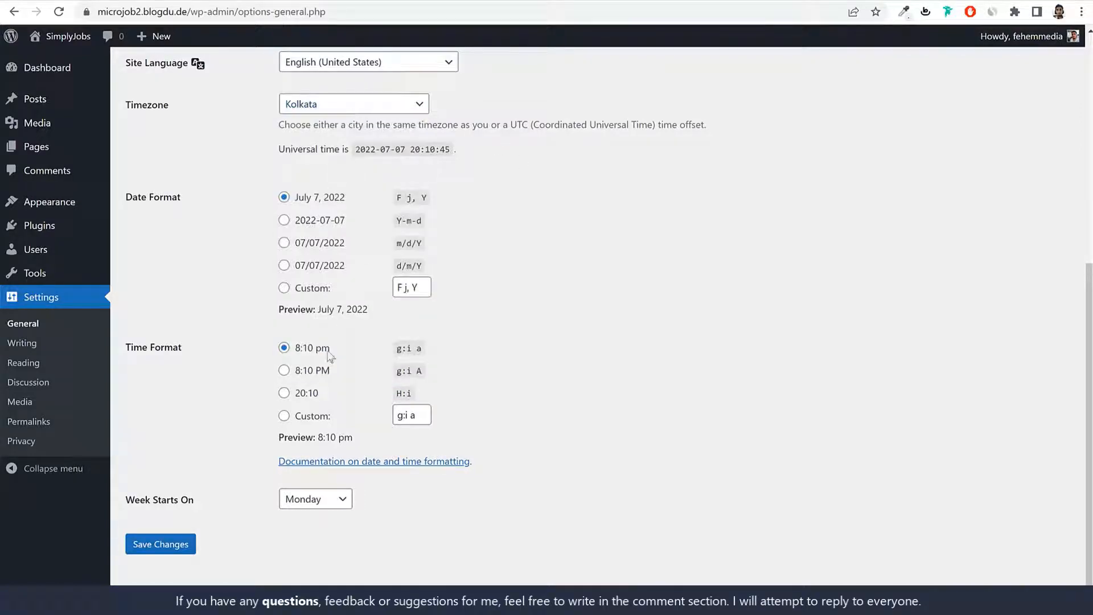
click(171, 545)
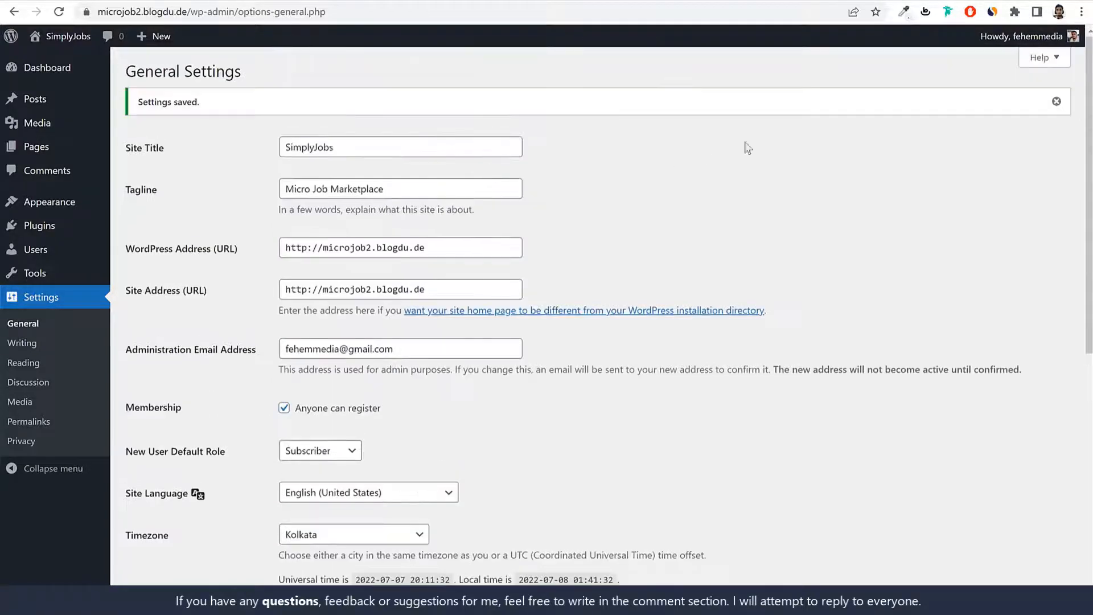
scroll(636, 253, down, 3)
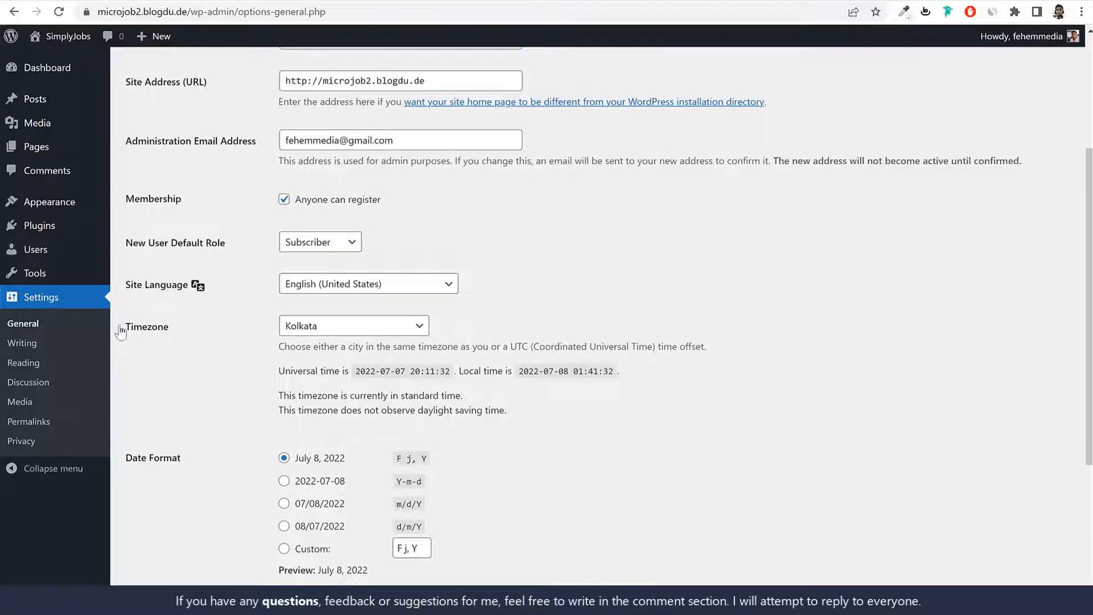
Step: Set the permalink structure to Post name, save it, and go to the Dashboard
click(45, 422)
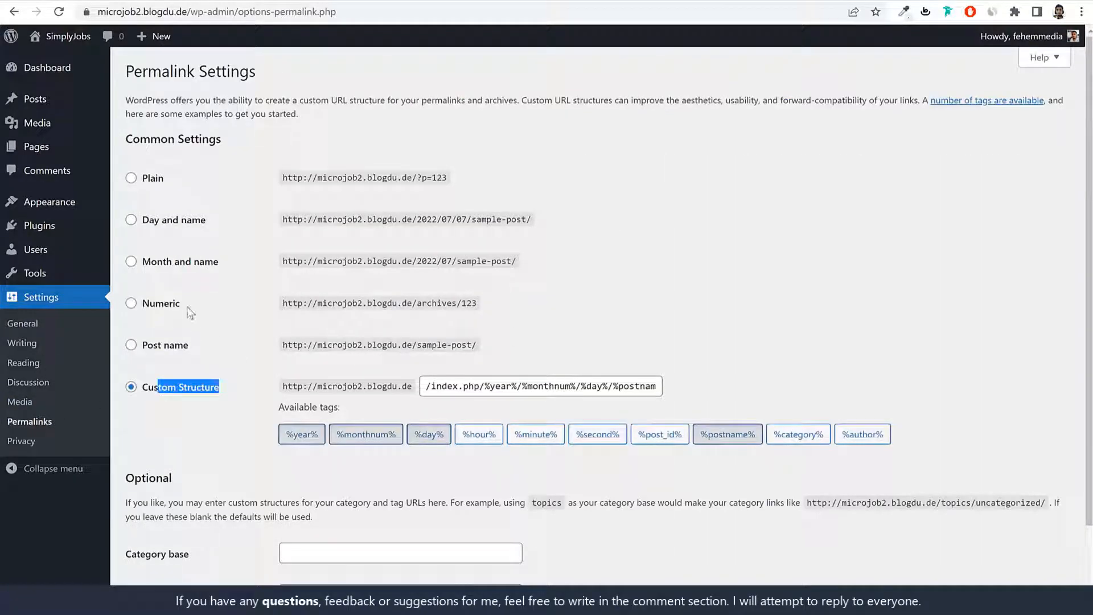
click(170, 347)
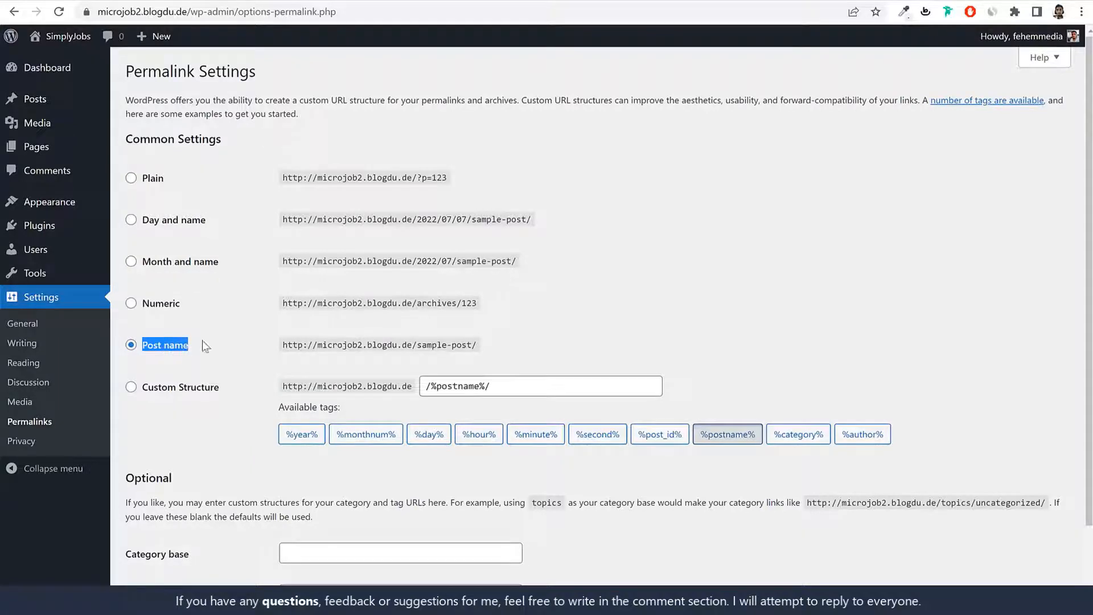
scroll(369, 473, down, 1)
scroll(369, 472, down, 1)
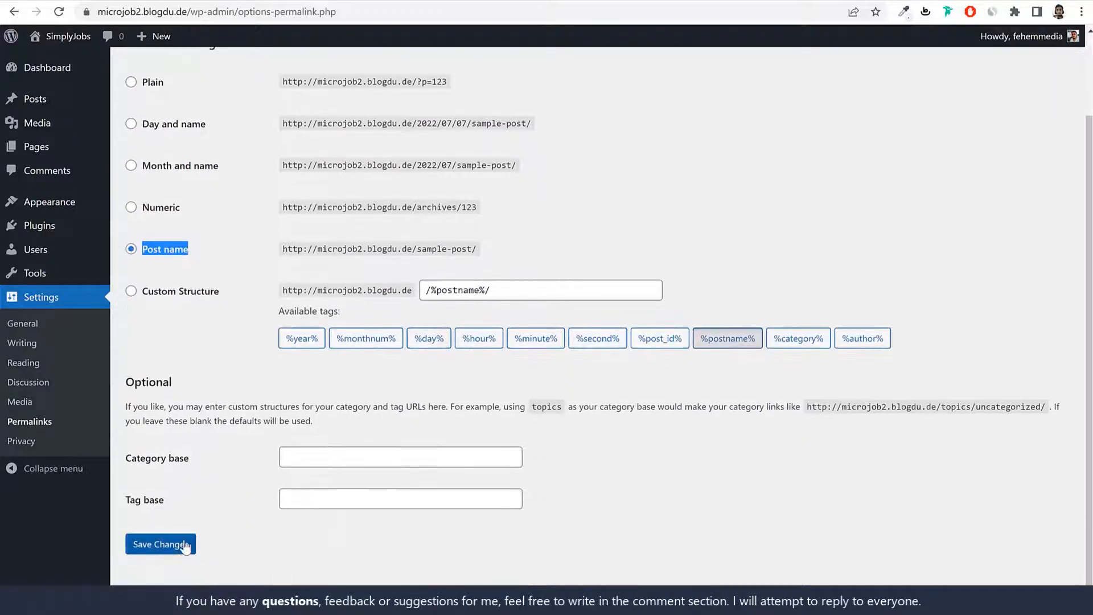
click(171, 541)
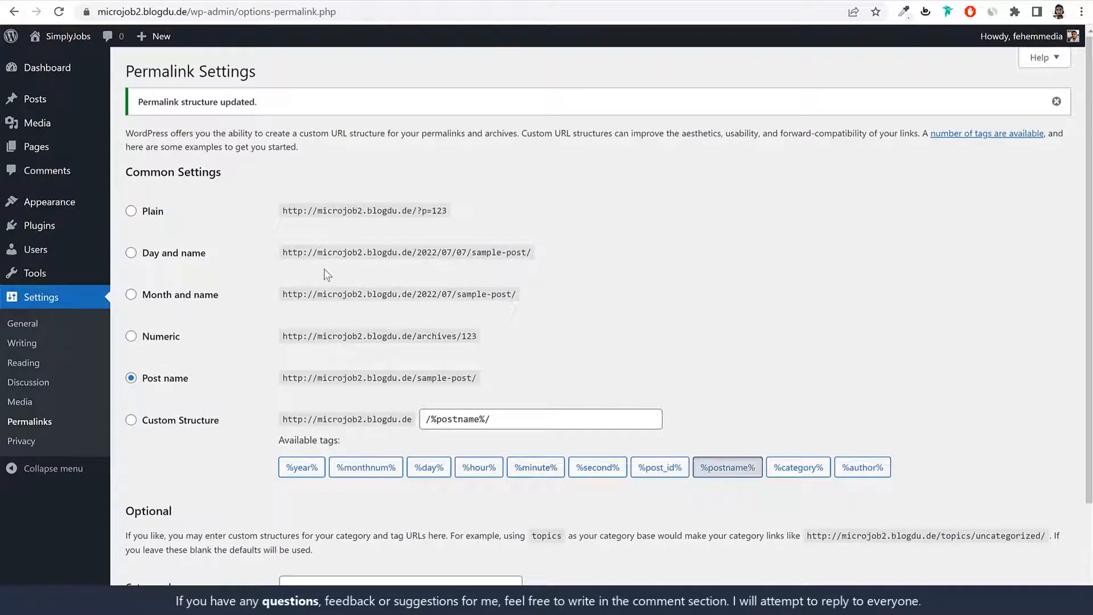
click(73, 74)
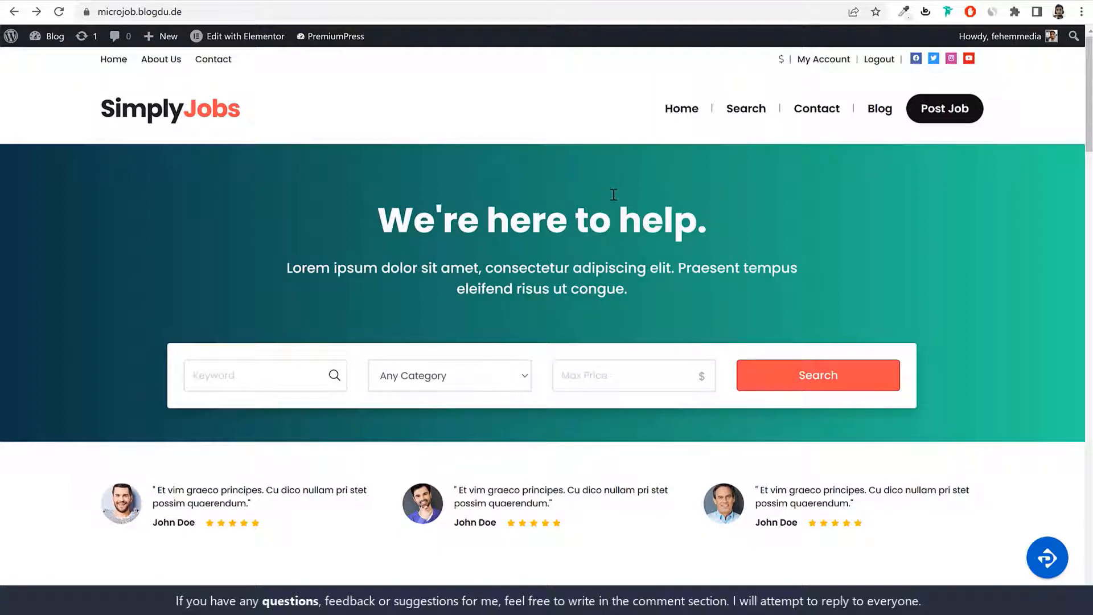
Step: Open w3qna.com/mc in a new tab and browse the PremiumPress theme list
key(ctrl+t)
text(w3qna.com/mc)
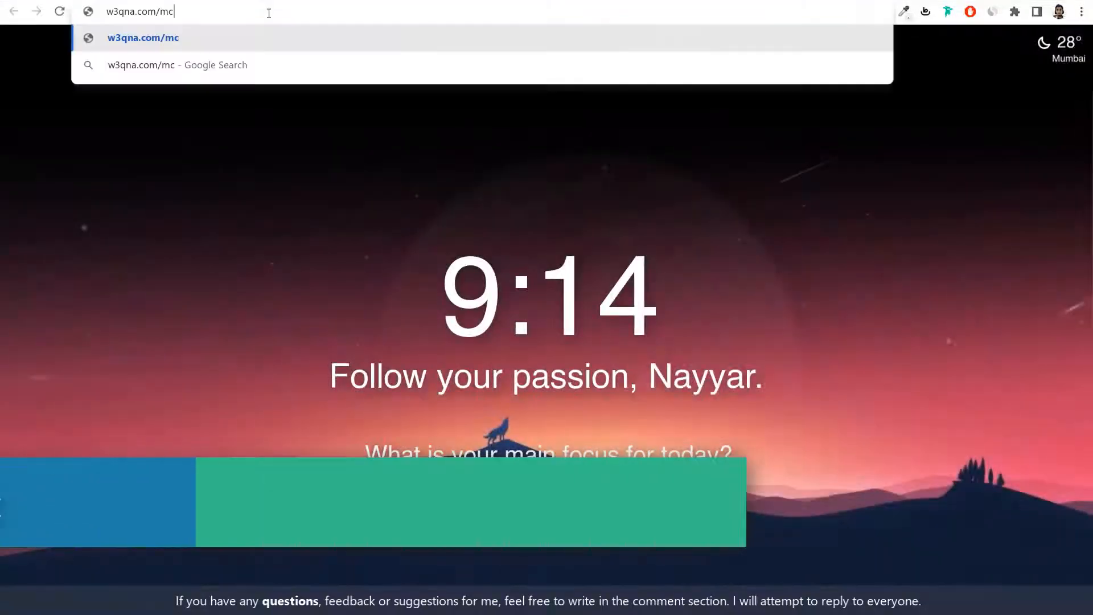
key(Return)
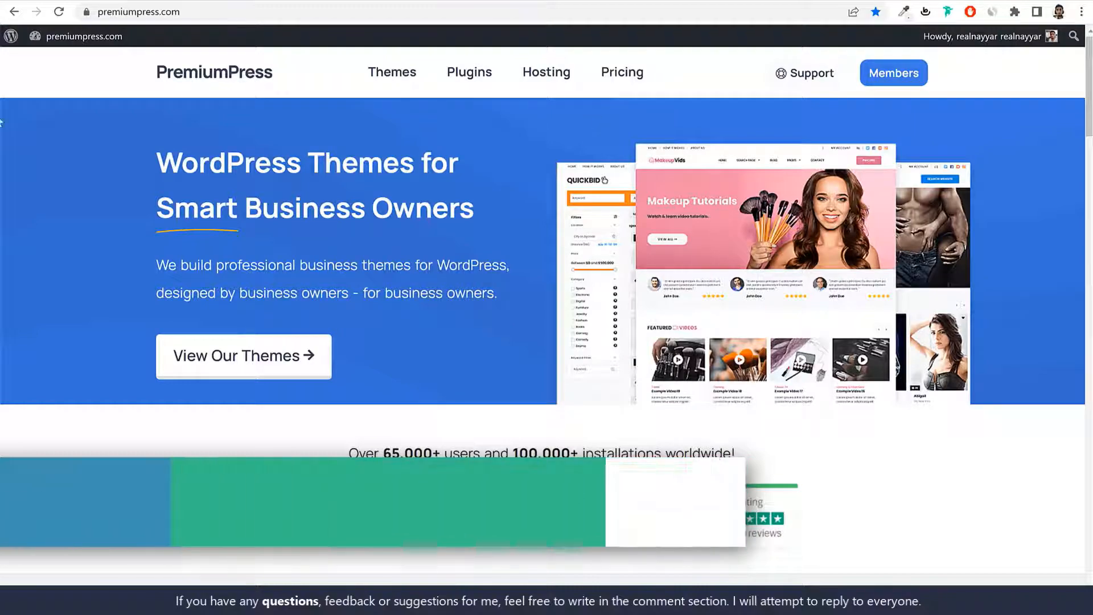
double_click(183, 83)
scroll(960, 347, down, 10)
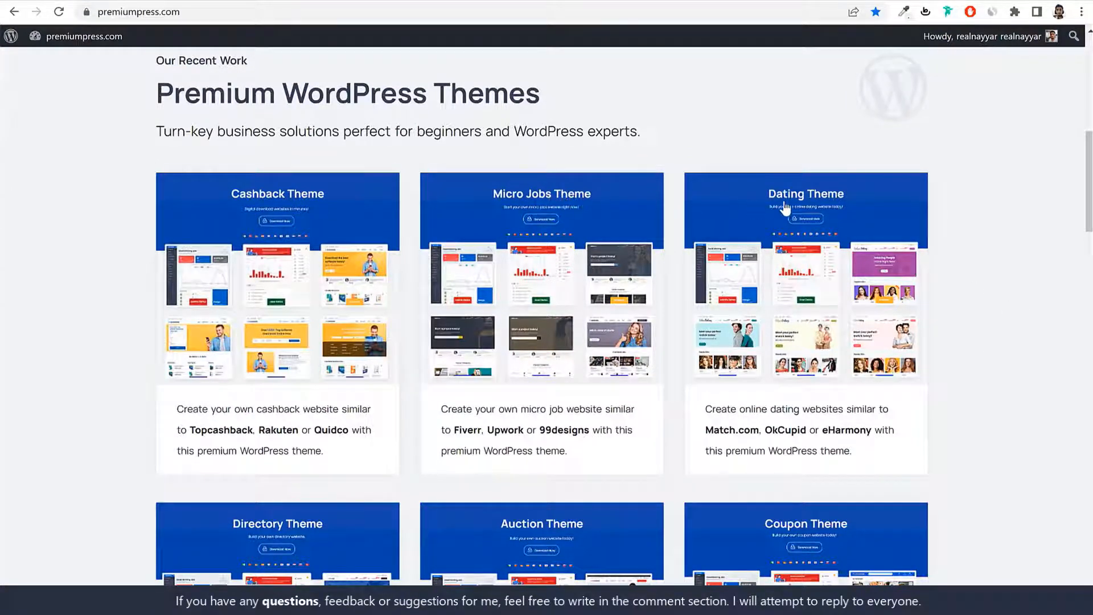
scroll(785, 213, down, 4)
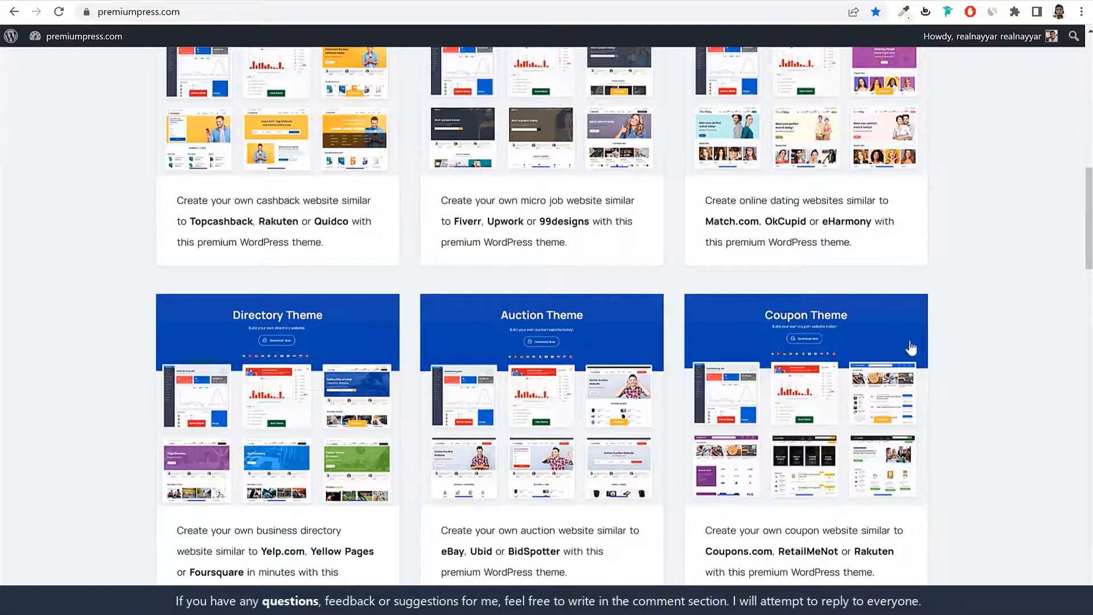
scroll(937, 378, down, 9)
scroll(941, 387, down, 11)
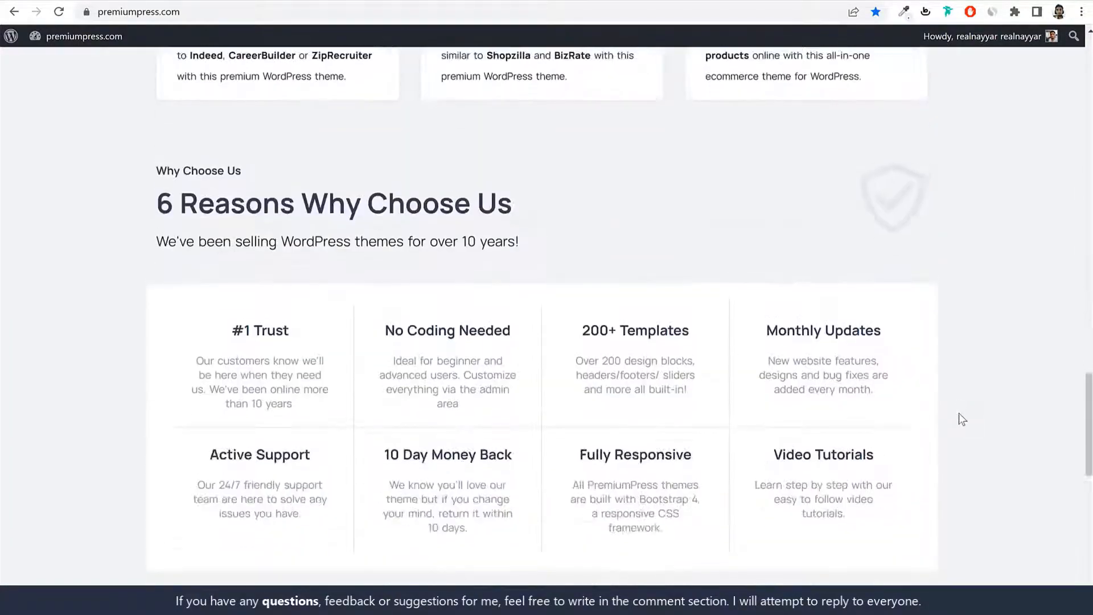
scroll(958, 412, up, 20)
scroll(960, 418, down, 11)
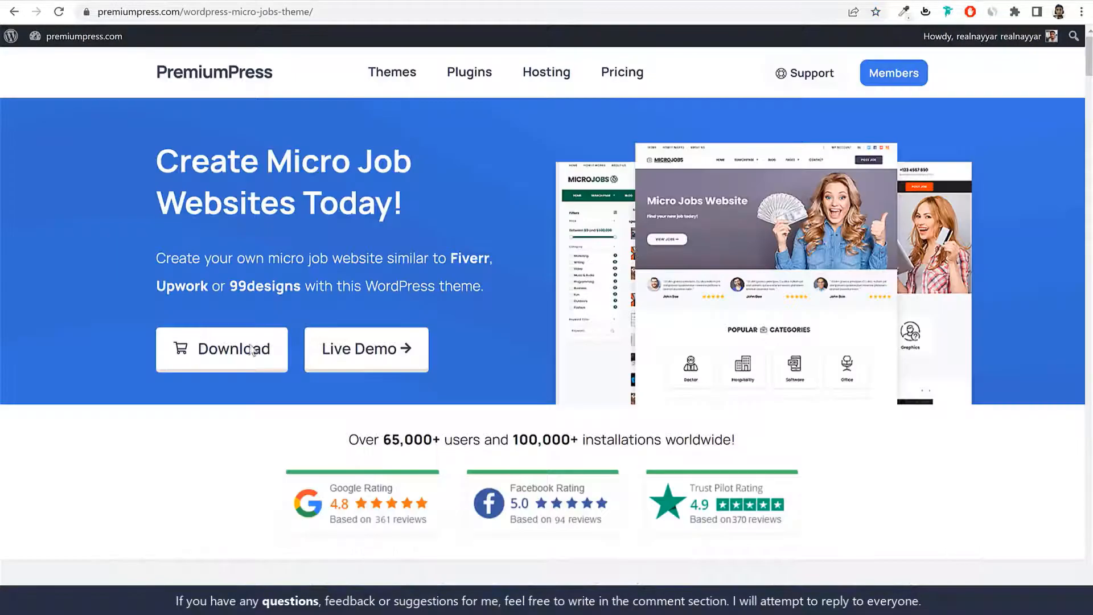
scroll(413, 214, down, 12)
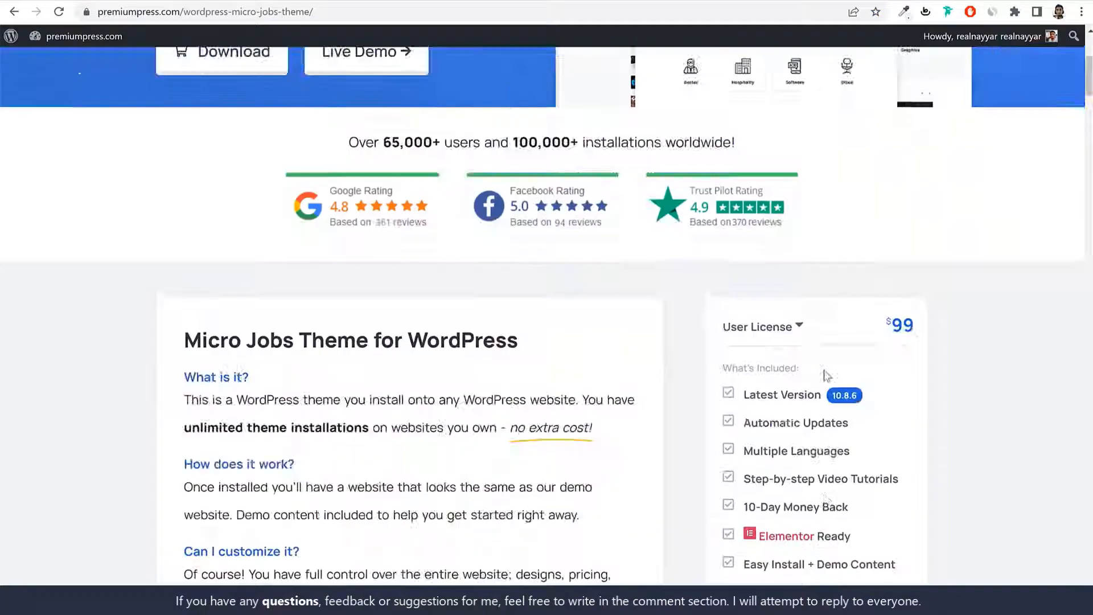
scroll(887, 131, up, 2)
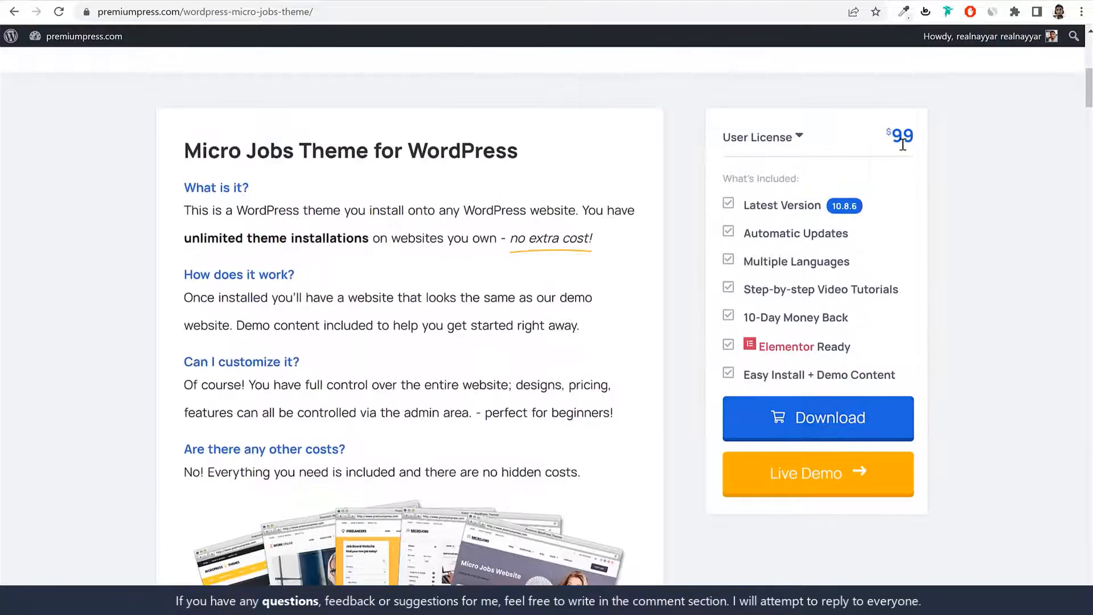
drag(893, 136, 916, 135)
click(1080, 16)
click(1002, 60)
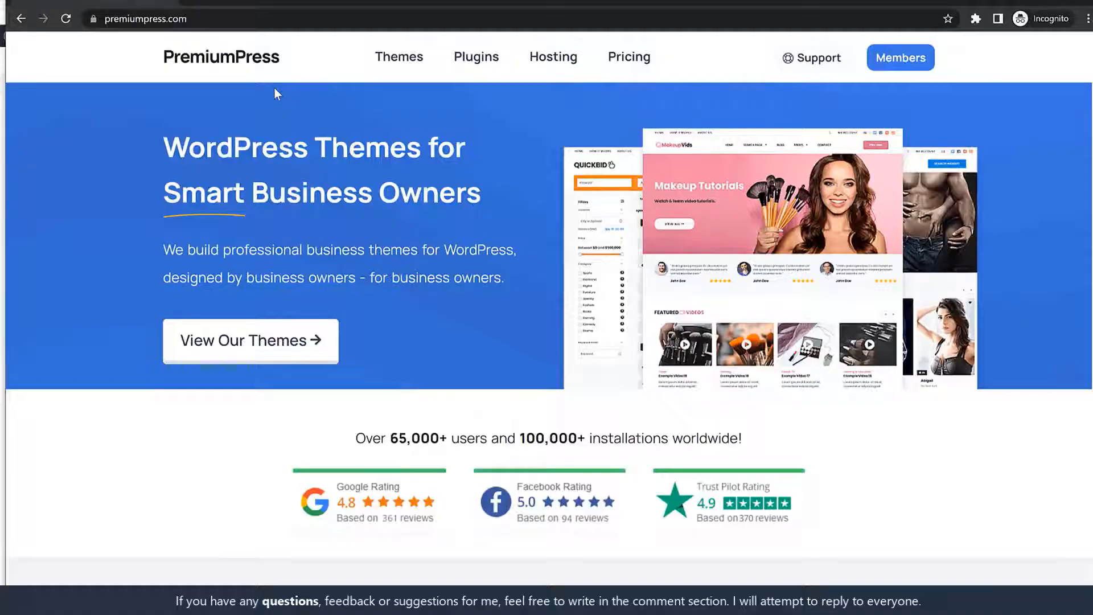
scroll(395, 350, down, 6)
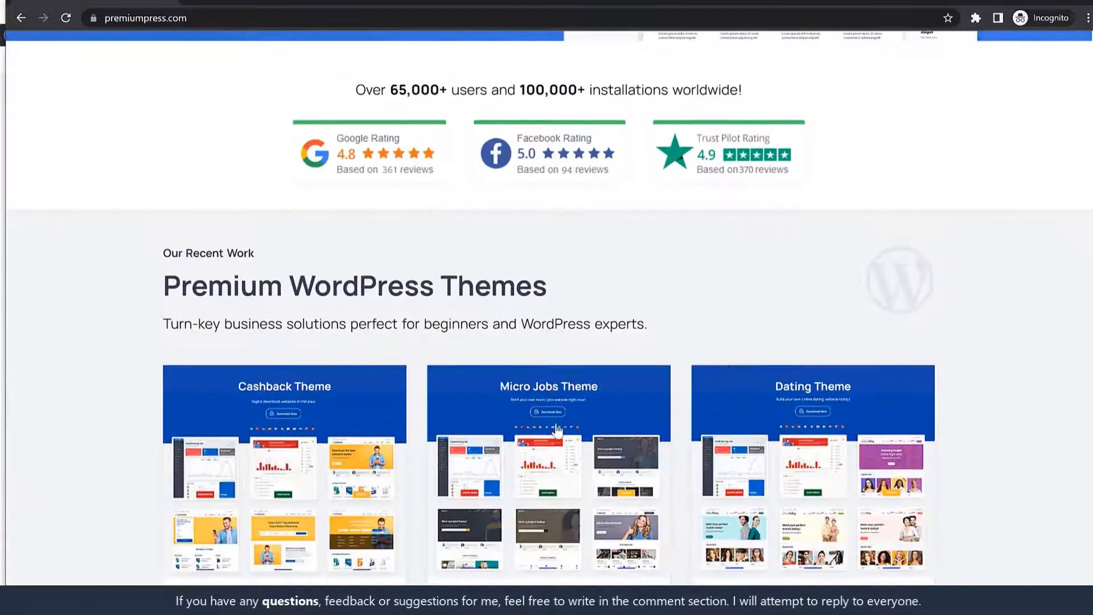
click(556, 427)
scroll(904, 334, down, 6)
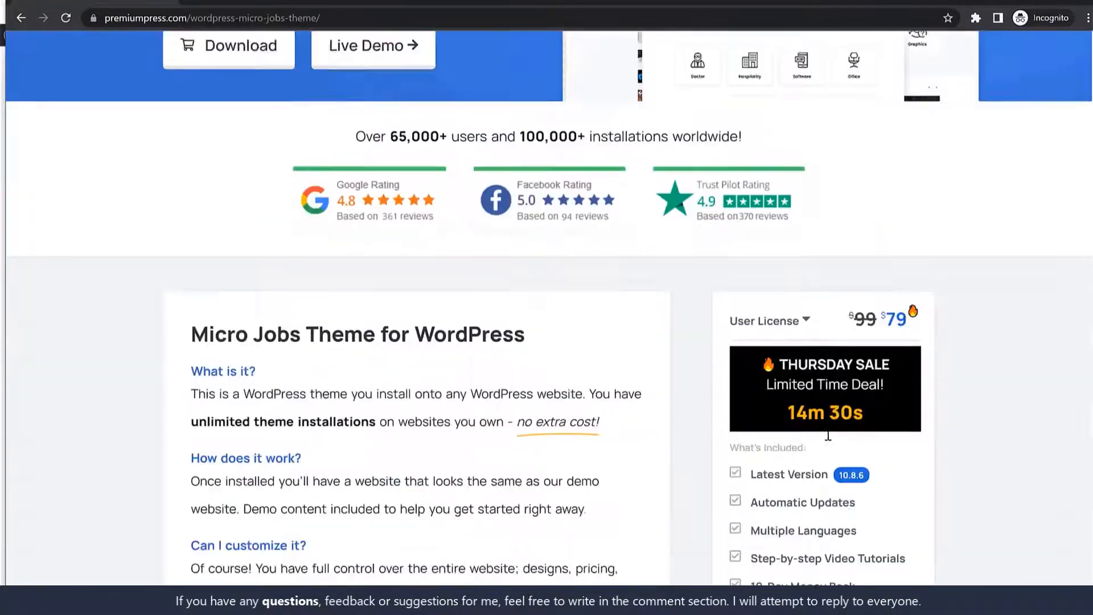
scroll(901, 326, down, 1)
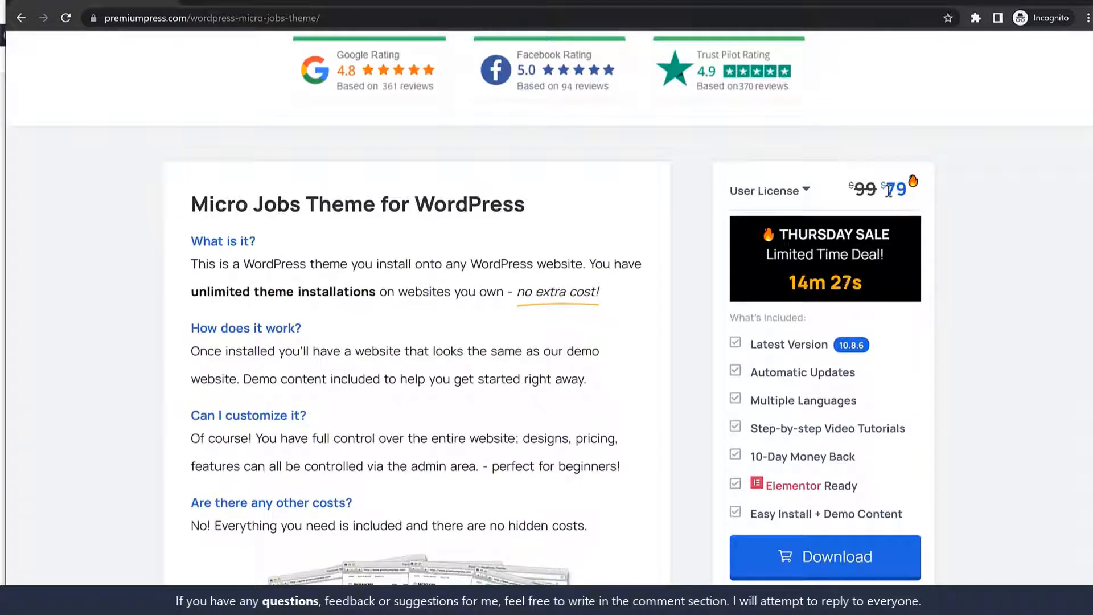
drag(885, 192, 916, 188)
click(915, 188)
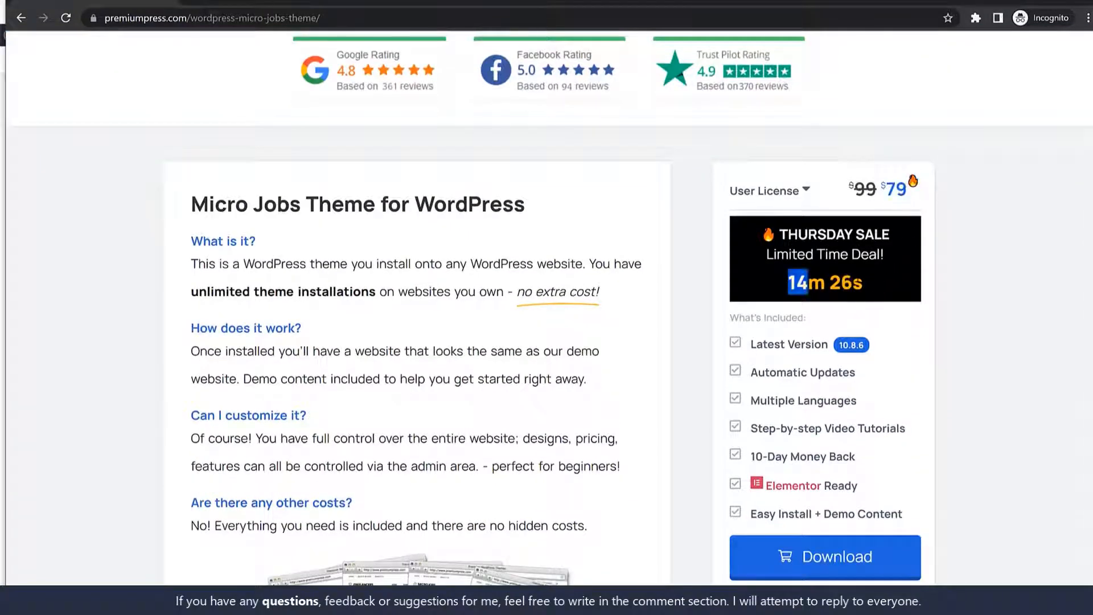
drag(789, 282, 870, 279)
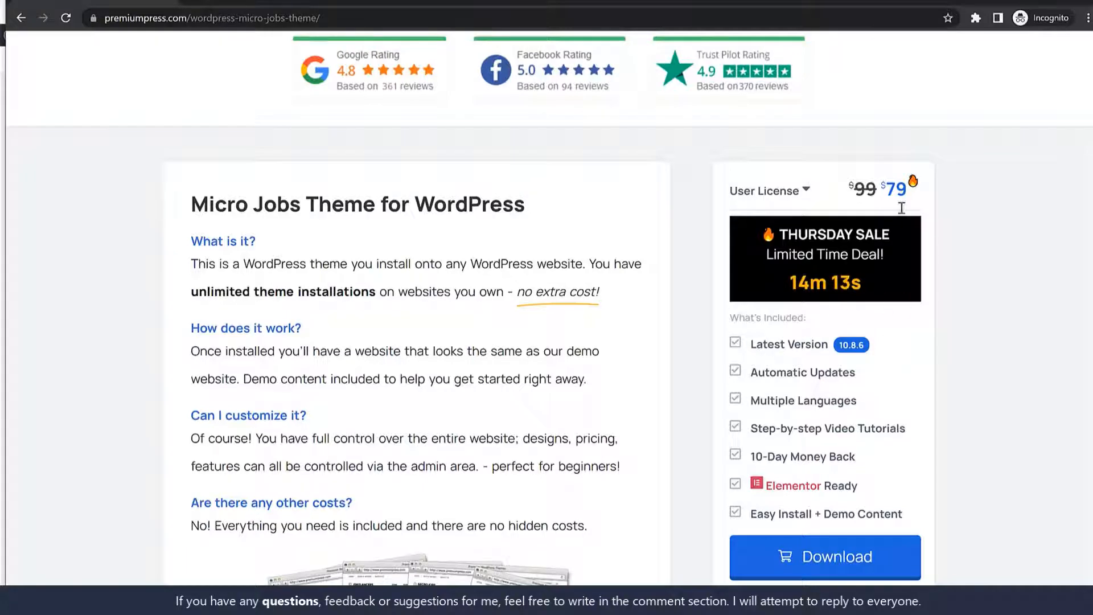
drag(917, 192, 876, 192)
click(866, 192)
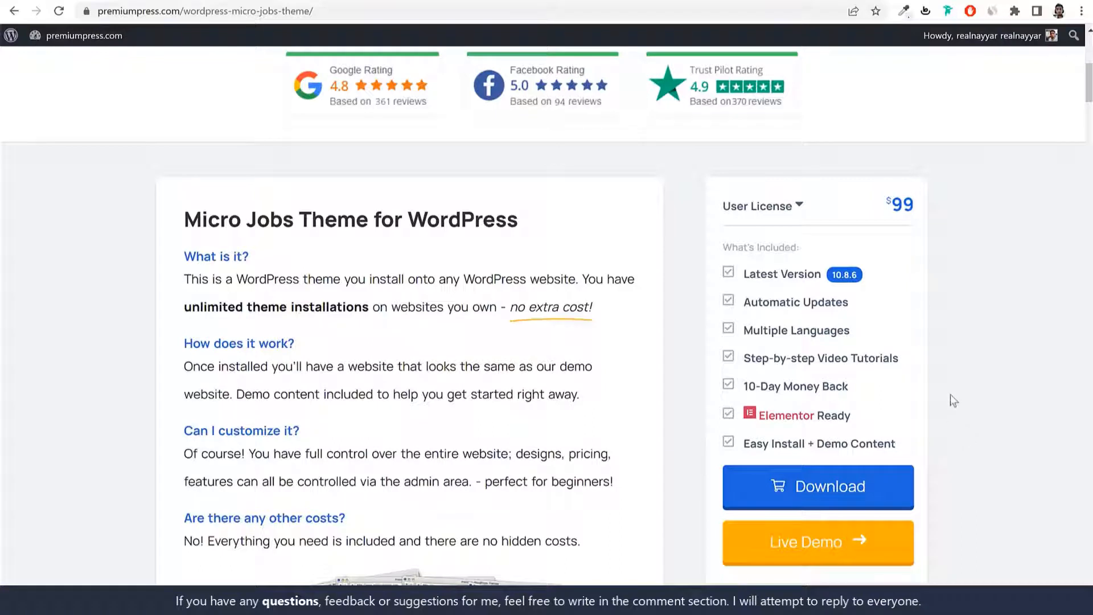
click(839, 502)
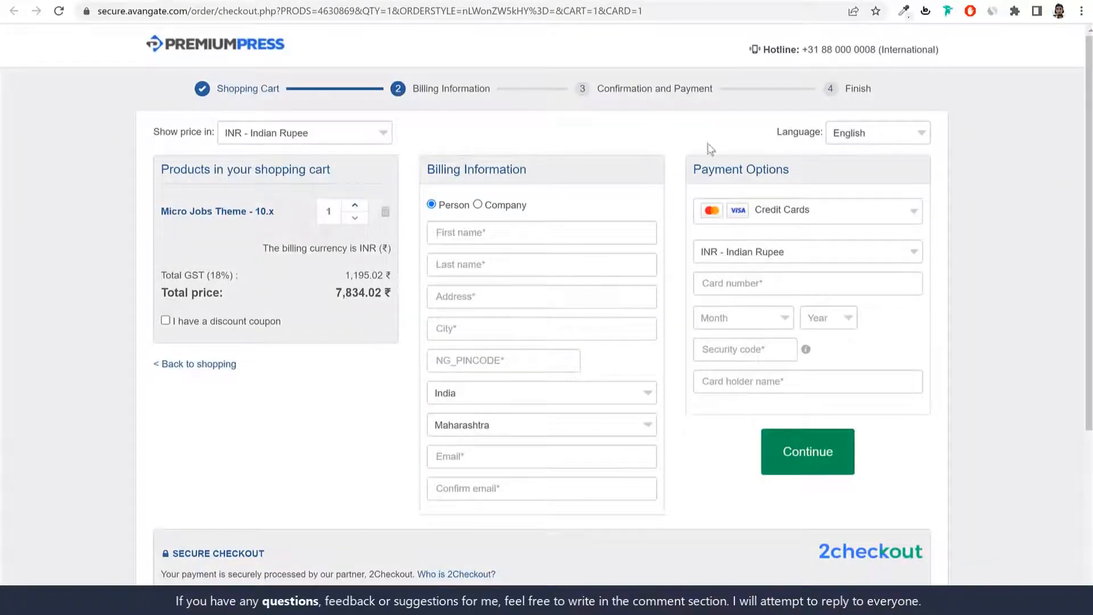
click(285, 136)
scroll(332, 335, down, 5)
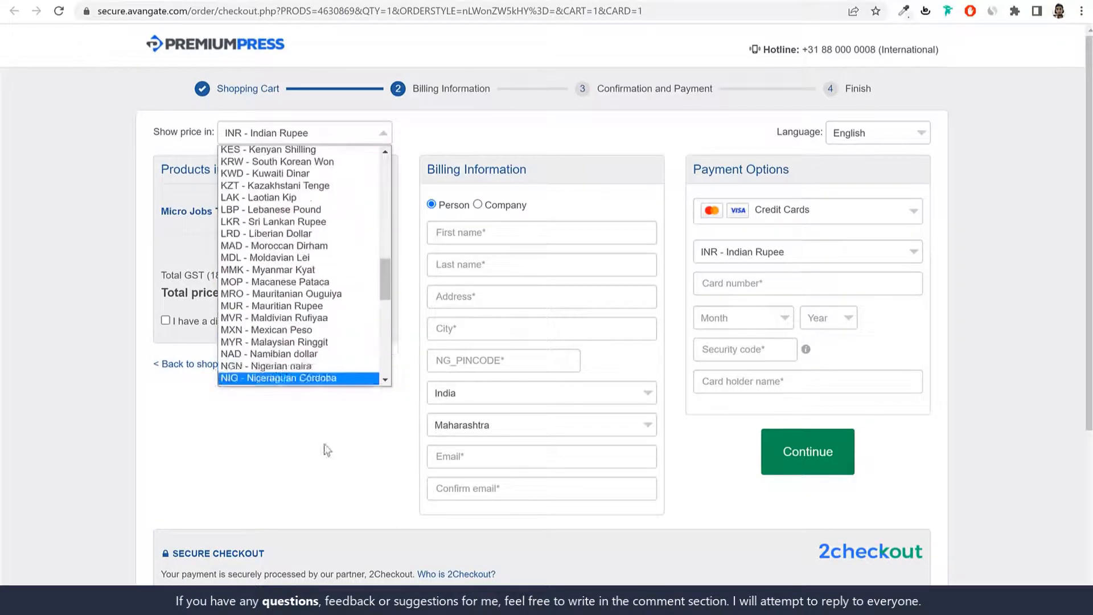
click(327, 449)
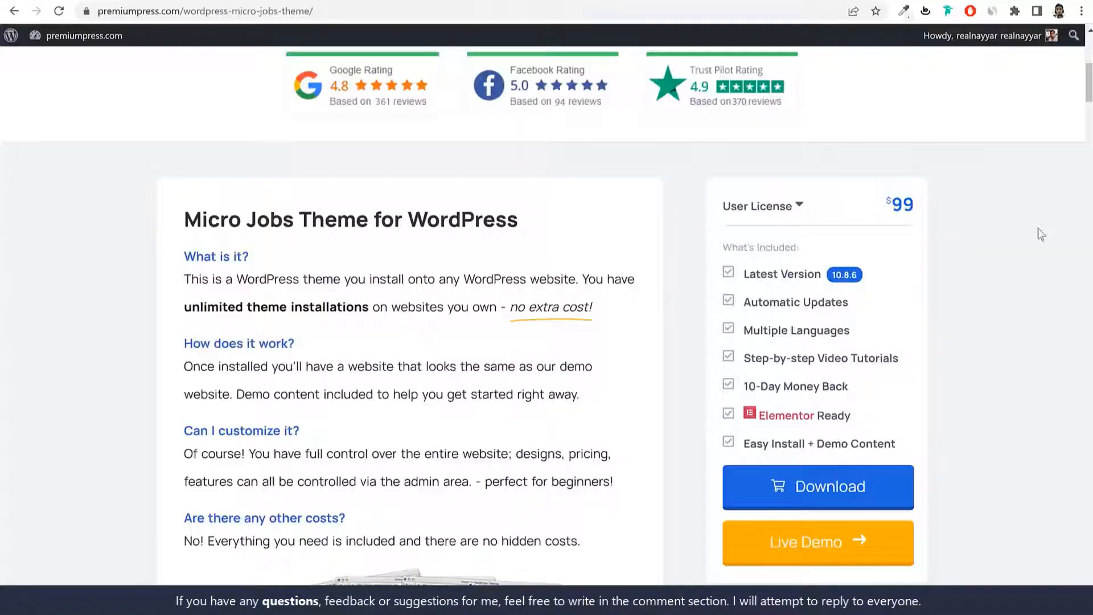
scroll(1037, 239, up, 8)
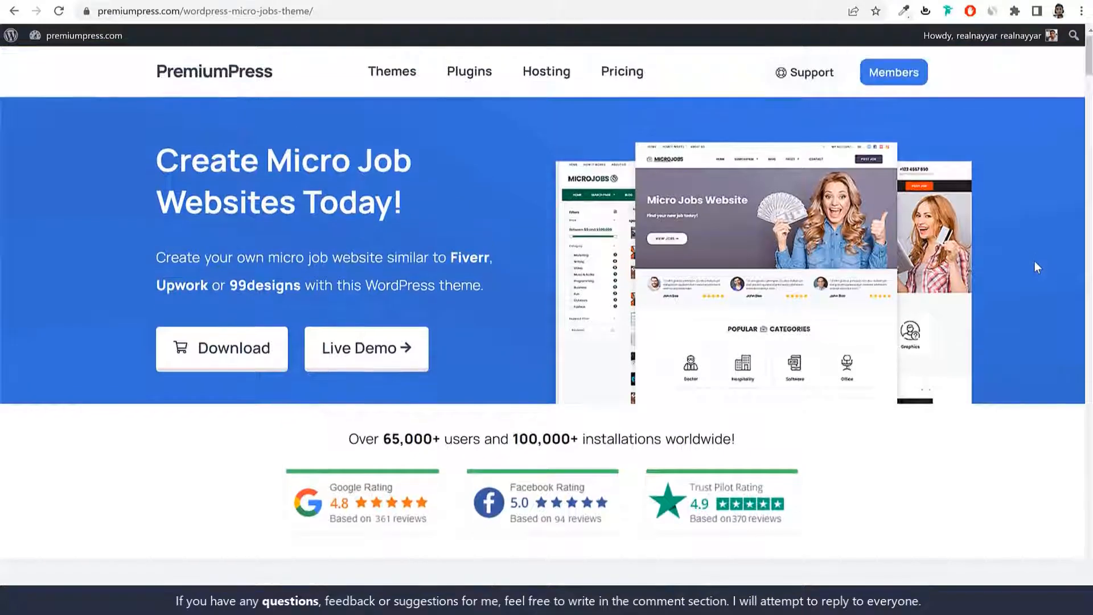
Step: Open the PremiumPress members area and find the Micro Jobs Theme download
click(906, 78)
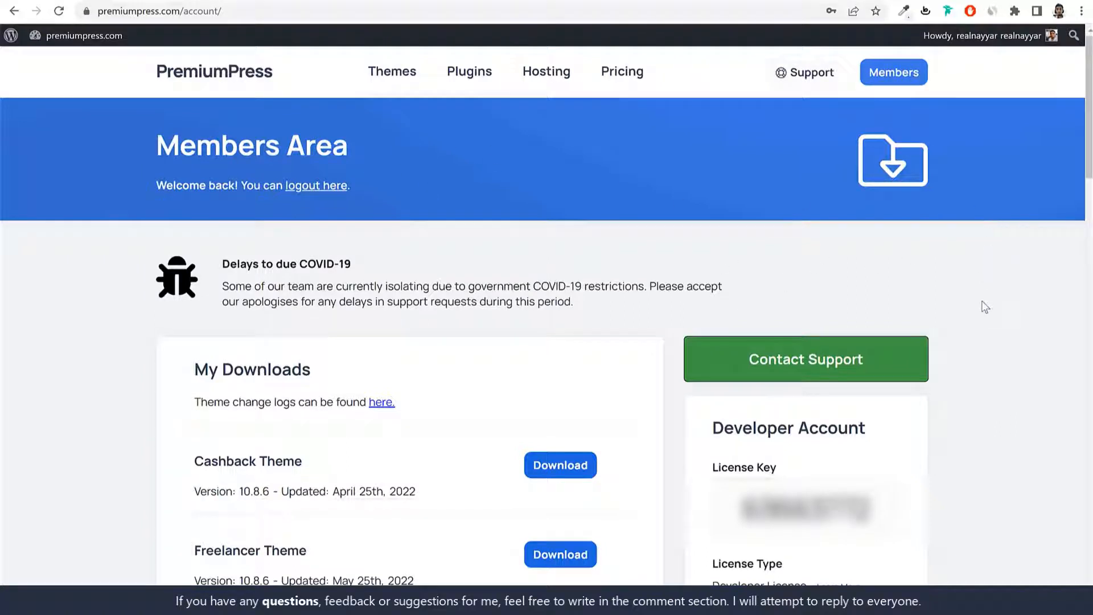
scroll(967, 319, down, 8)
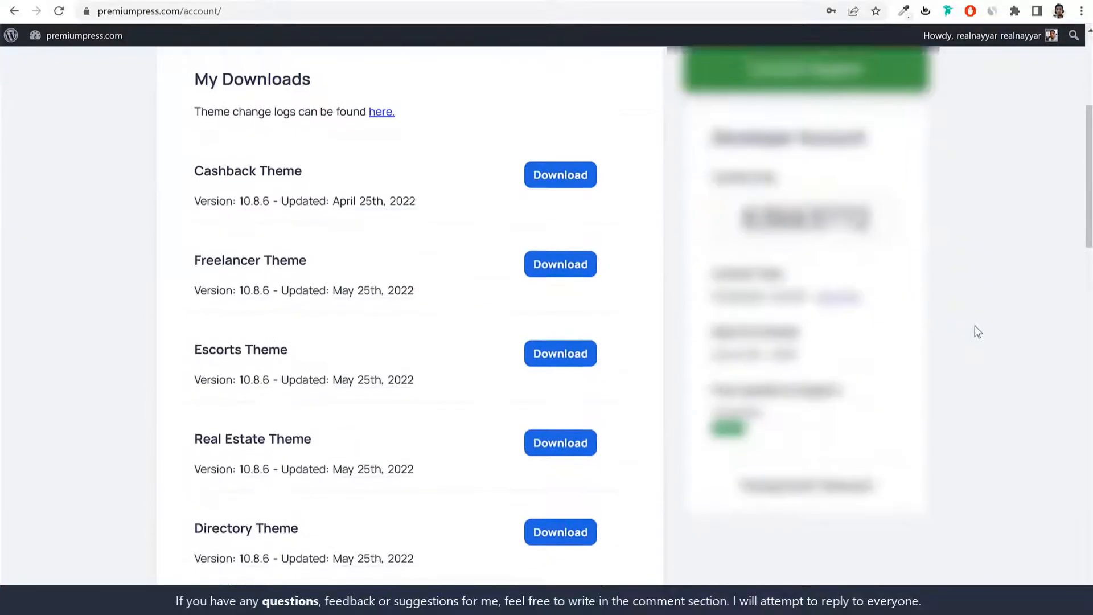
scroll(632, 335, down, 12)
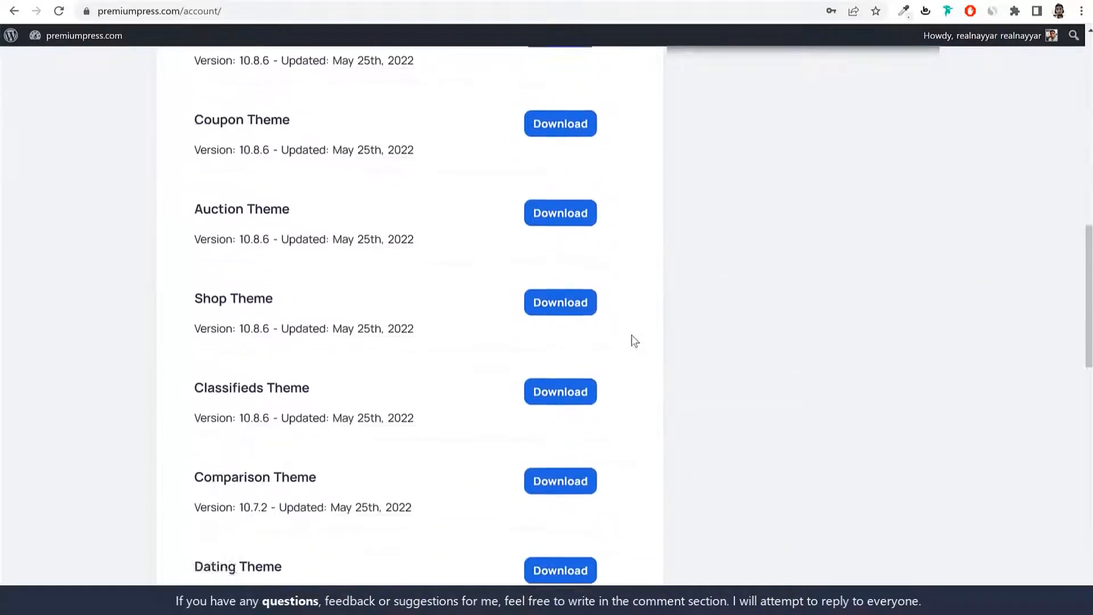
scroll(632, 337, down, 2)
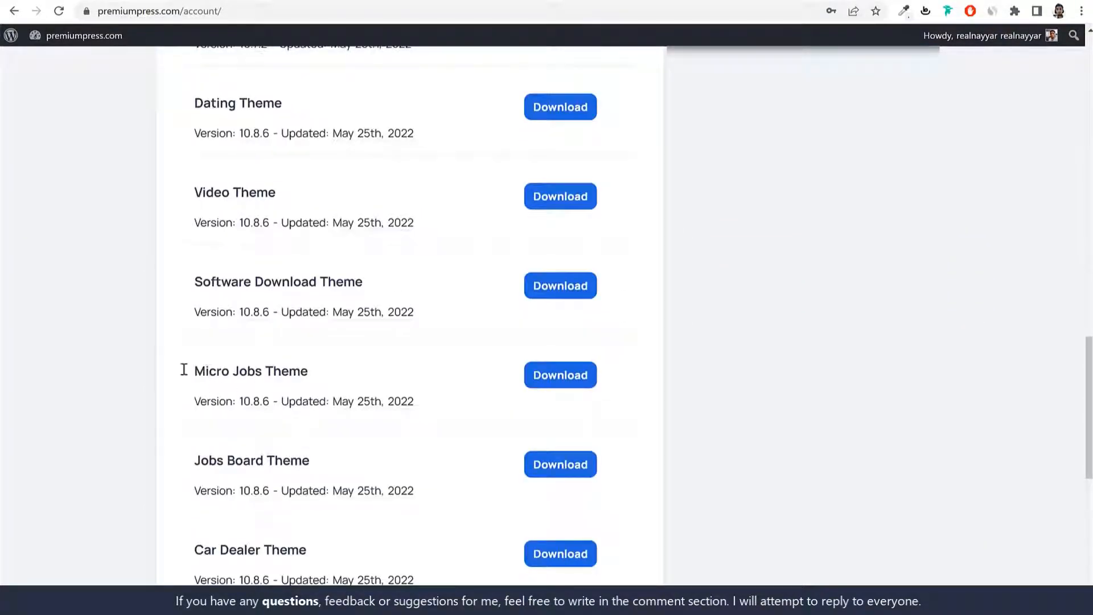
drag(183, 371, 336, 374)
click(351, 379)
Step: Start the Micro Jobs Theme download, cancel it, and return to WordPress
click(567, 382)
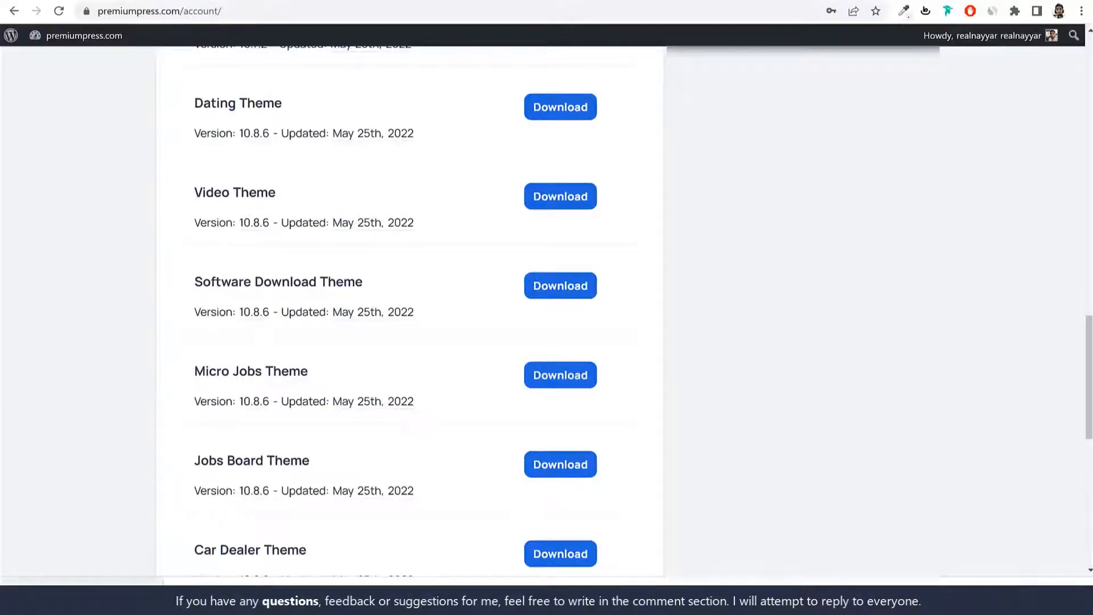
click(181, 582)
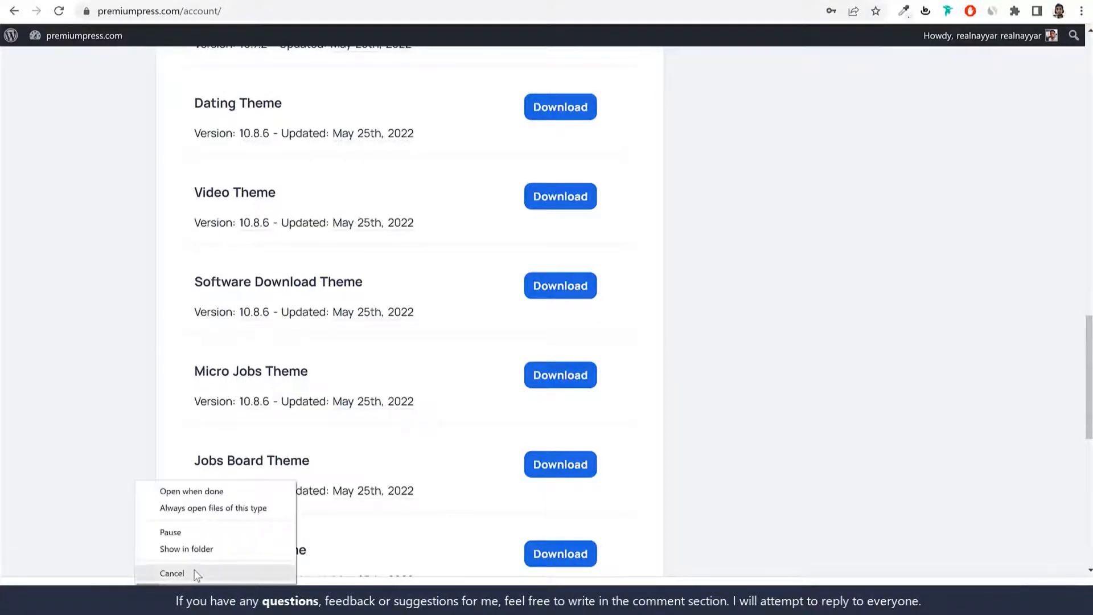
click(201, 572)
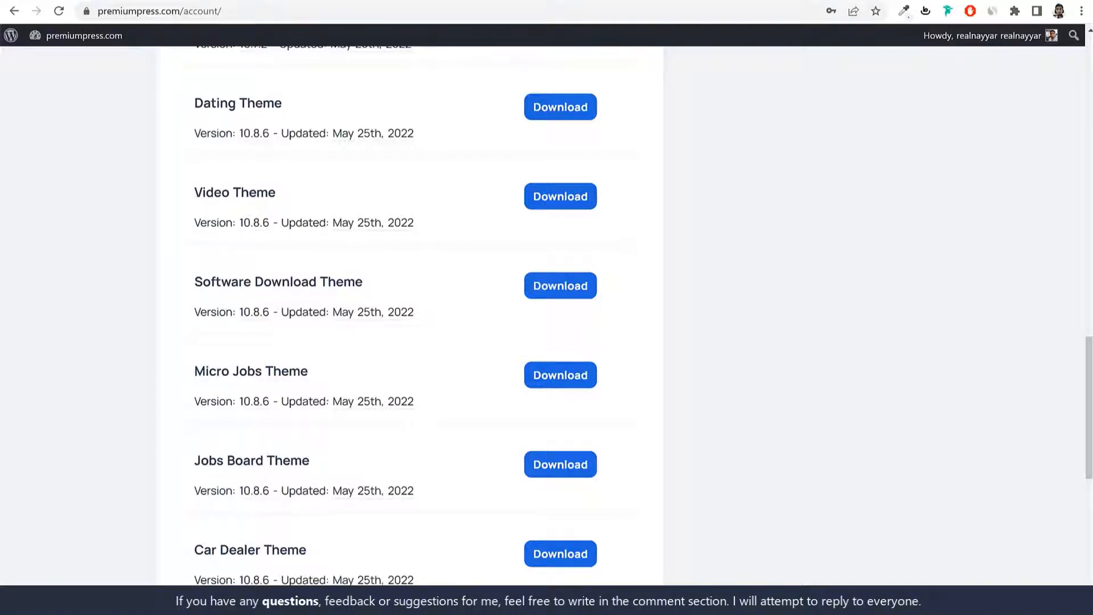
click(289, 1)
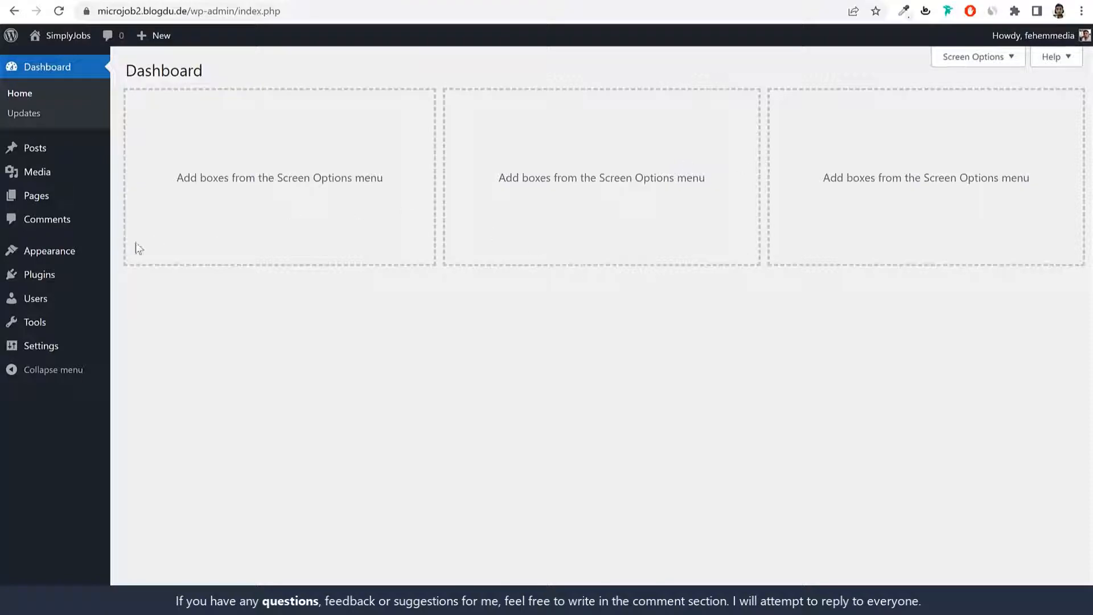
Step: Upload MJ10.zip as a new theme, install it, and activate the Micro Jobs Theme
click(22, 251)
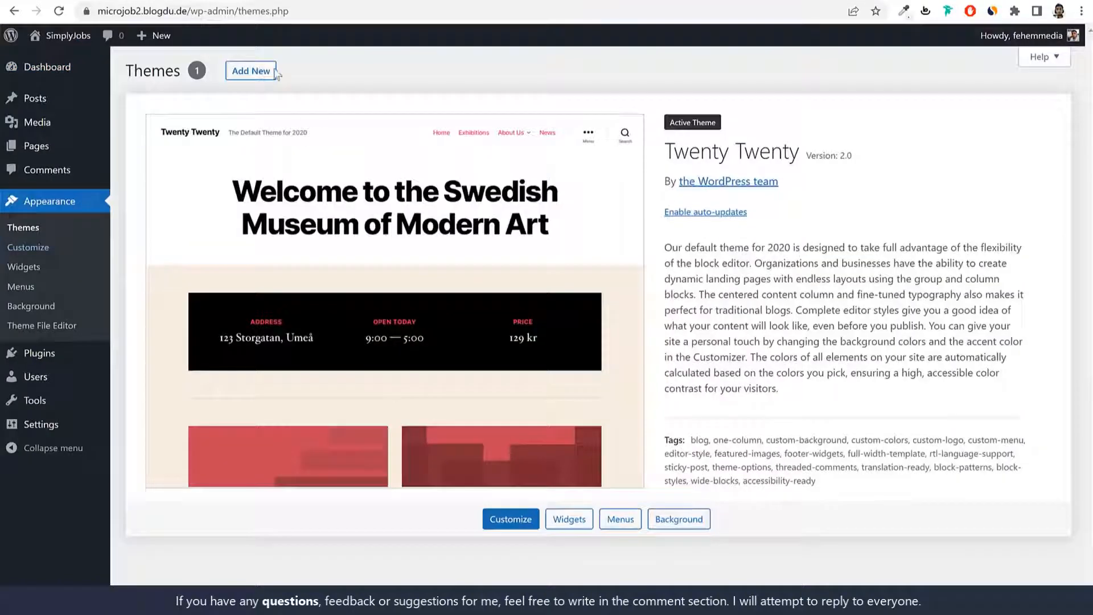
click(251, 71)
click(271, 77)
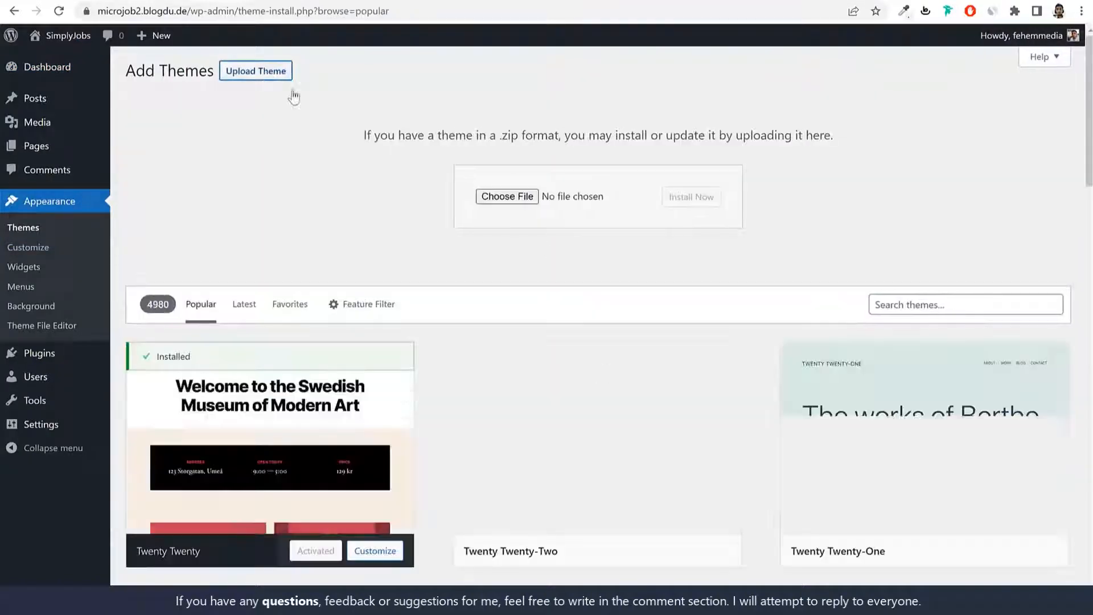
click(510, 195)
click(144, 101)
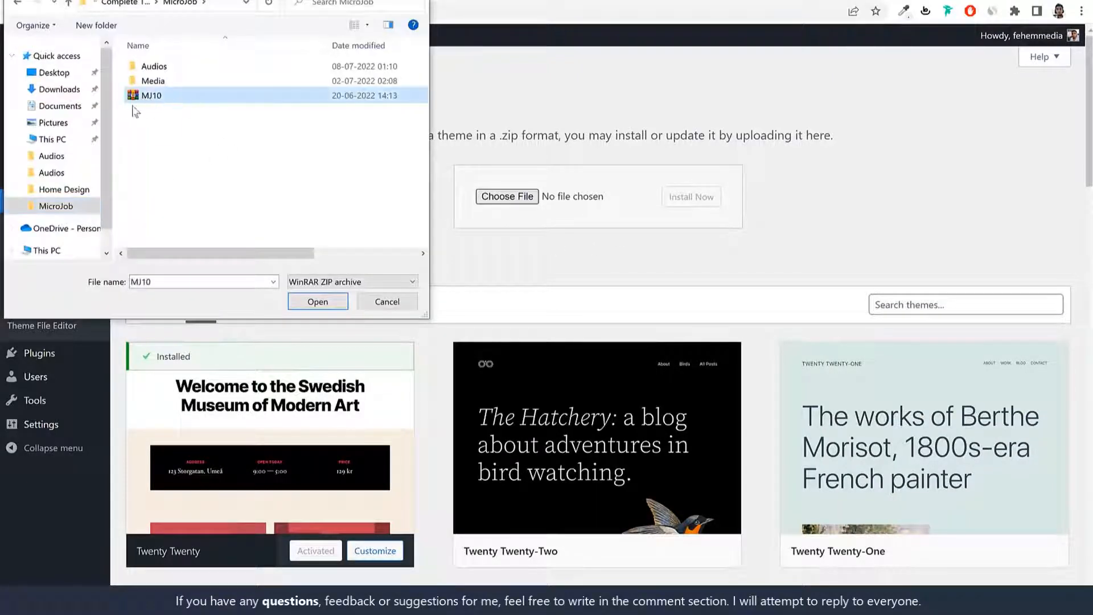
click(327, 302)
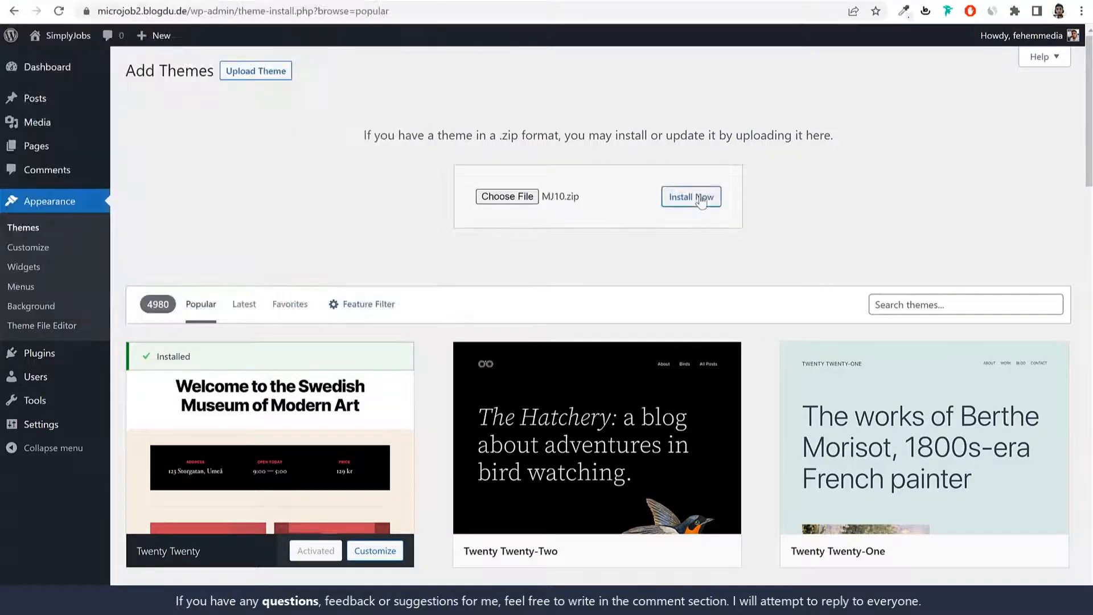
click(700, 198)
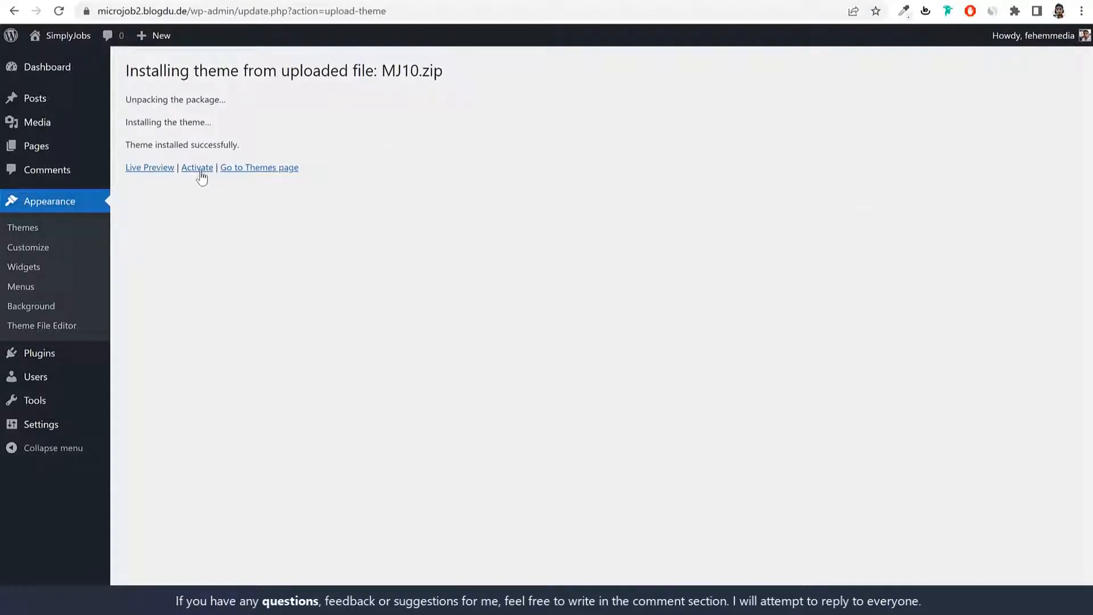
click(202, 169)
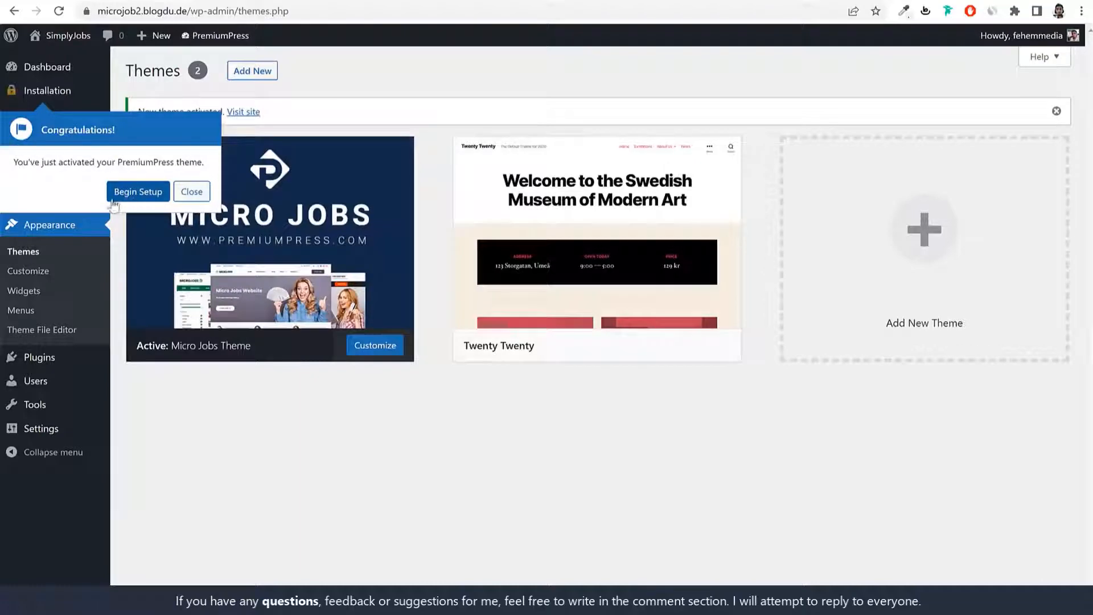
Step: Begin the PremiumPress setup and agree to the terms of usage on the Order ID form
click(149, 191)
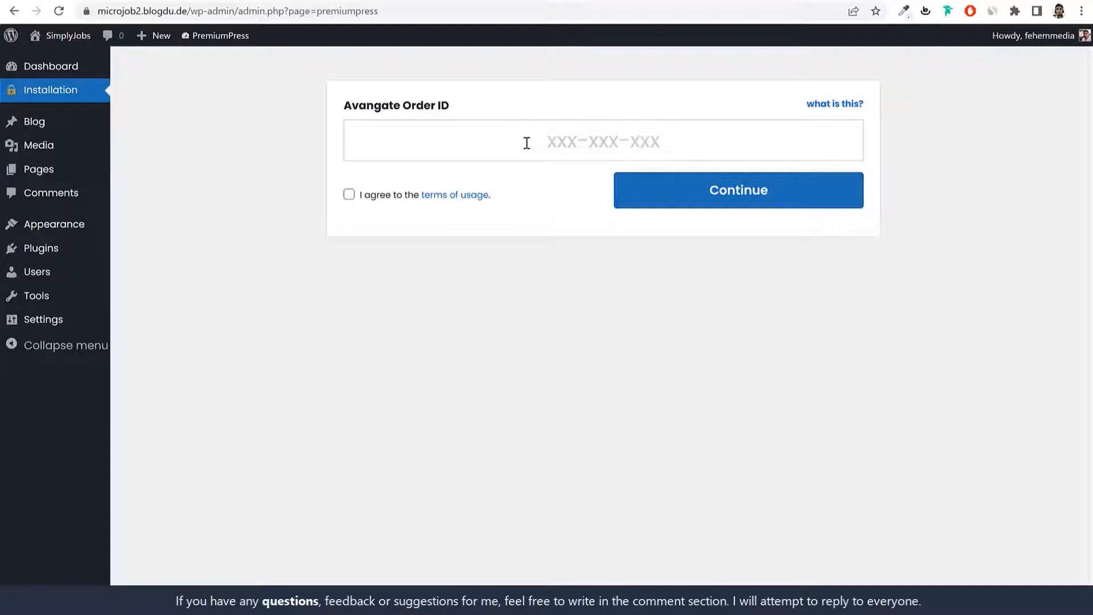
click(526, 143)
click(349, 194)
Step: Copy the Developer License number from the PremiumPress.com account sidebar
click(551, 0)
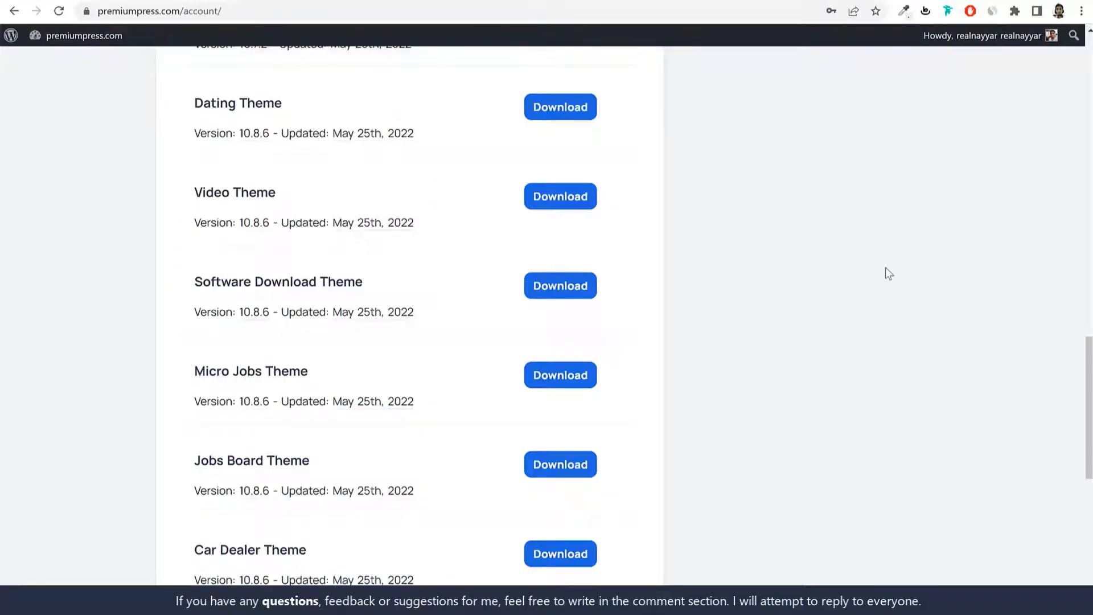
scroll(907, 333, up, 15)
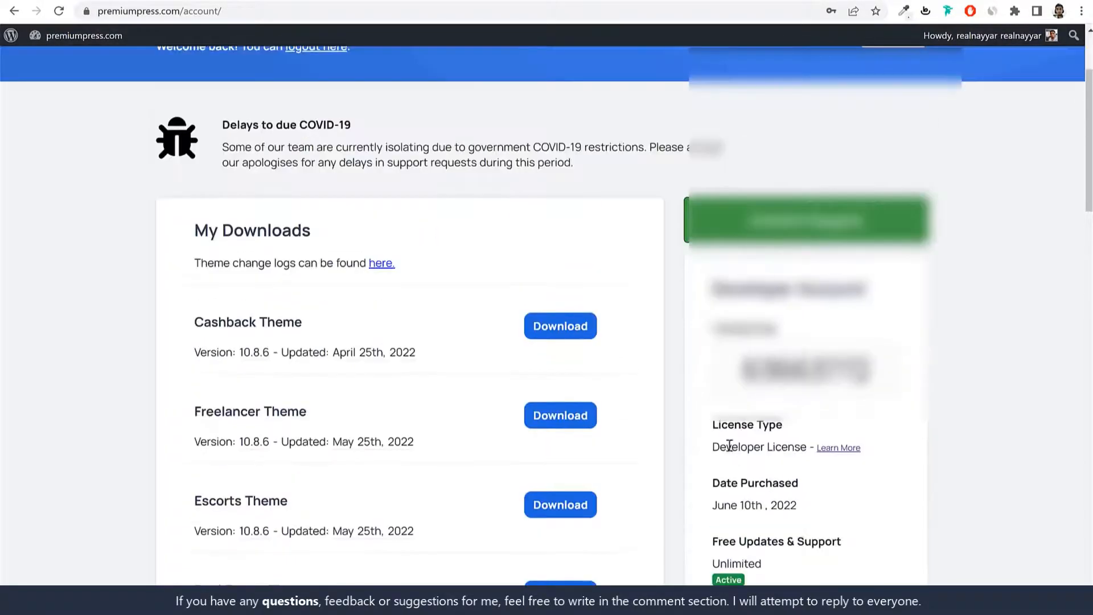
double_click(802, 355)
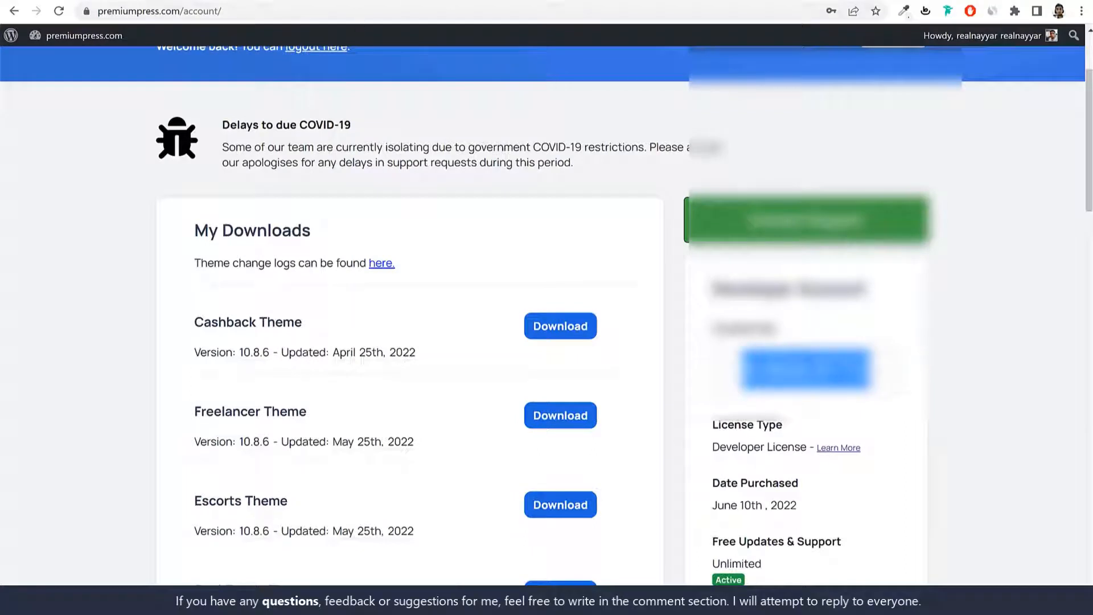
click(433, 0)
Step: Paste the license number into the Avangate Order ID field and submit it
click(607, 141)
key(ctrl+v)
click(753, 207)
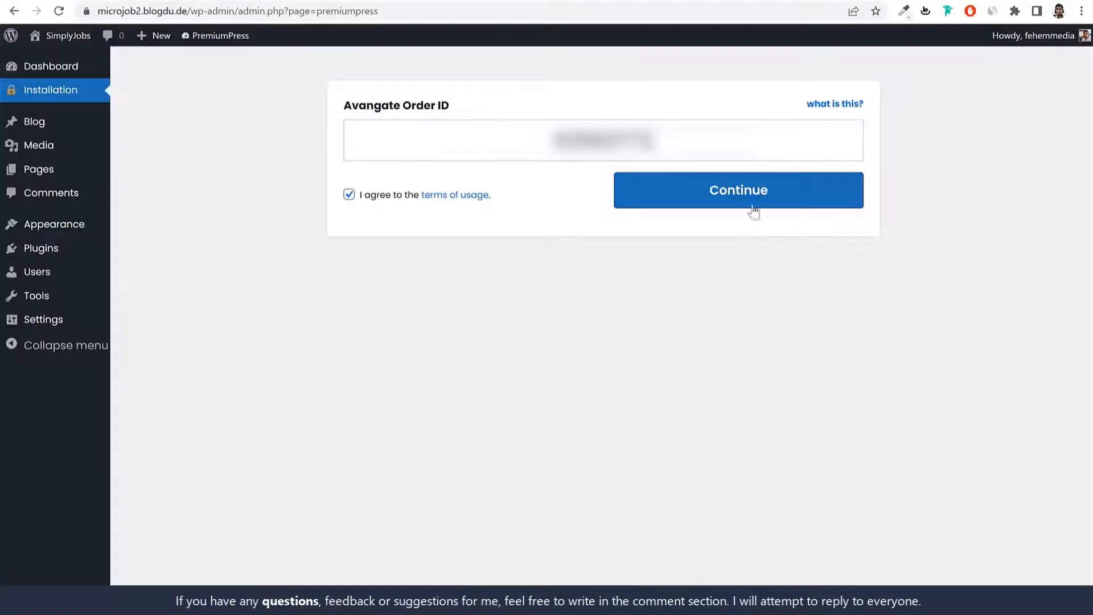
click(753, 209)
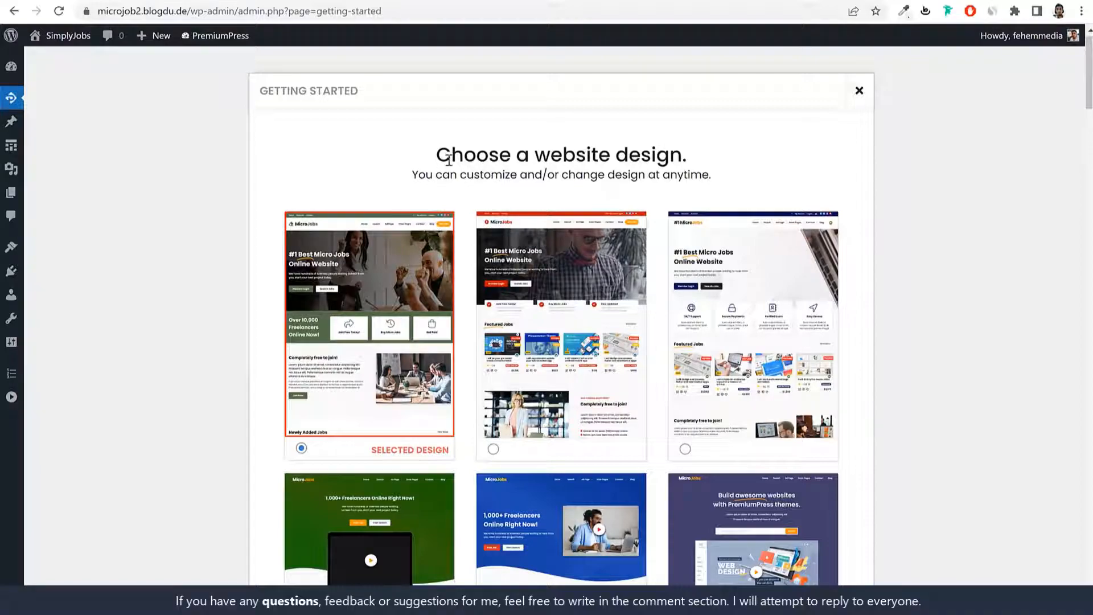
Step: Browse the website design thumbnails, then close the chooser keeping the first design
drag(439, 153, 712, 158)
click(712, 159)
scroll(848, 373, down, 15)
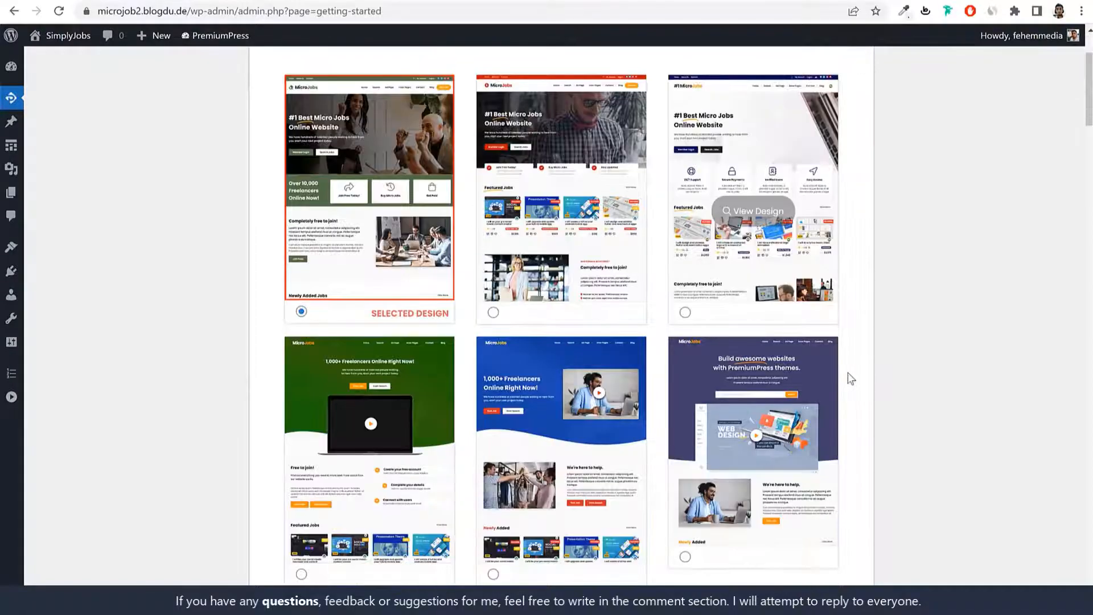
scroll(848, 372, down, 20)
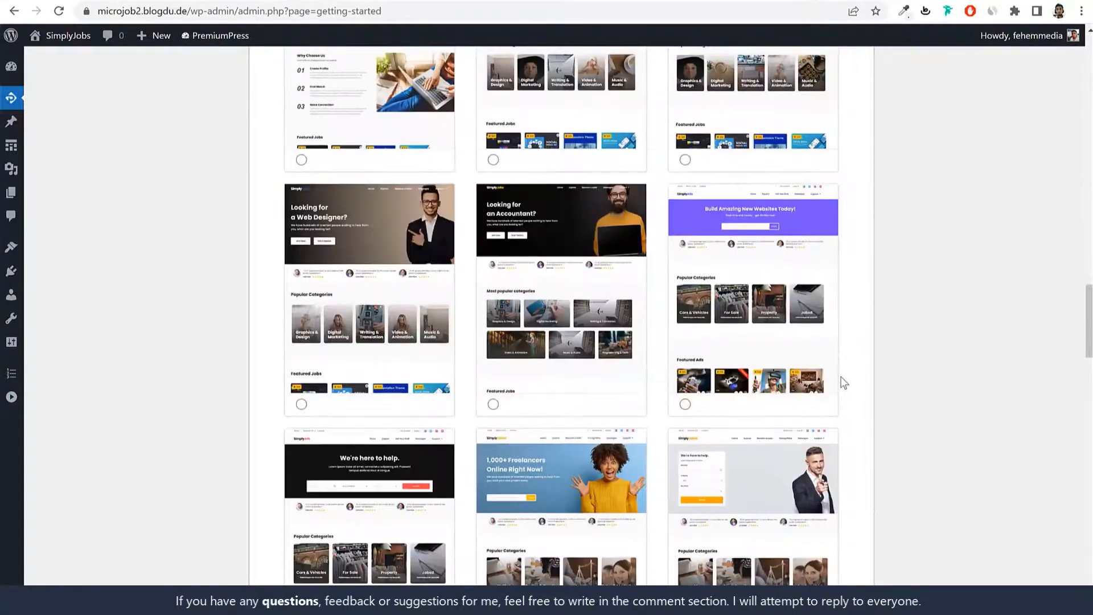
scroll(839, 376, down, 10)
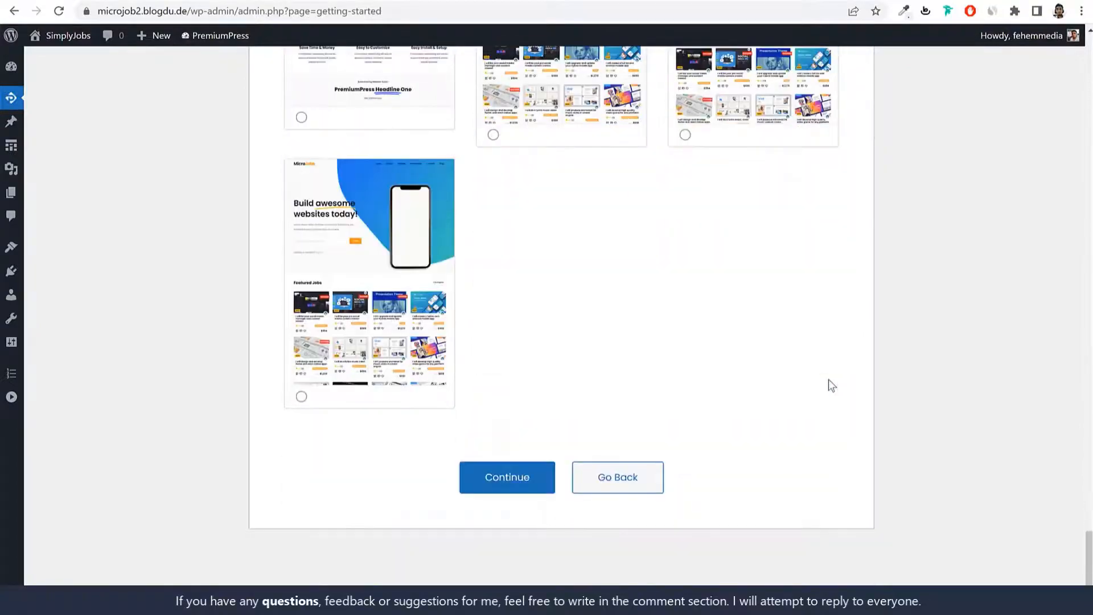
scroll(441, 353, up, 15)
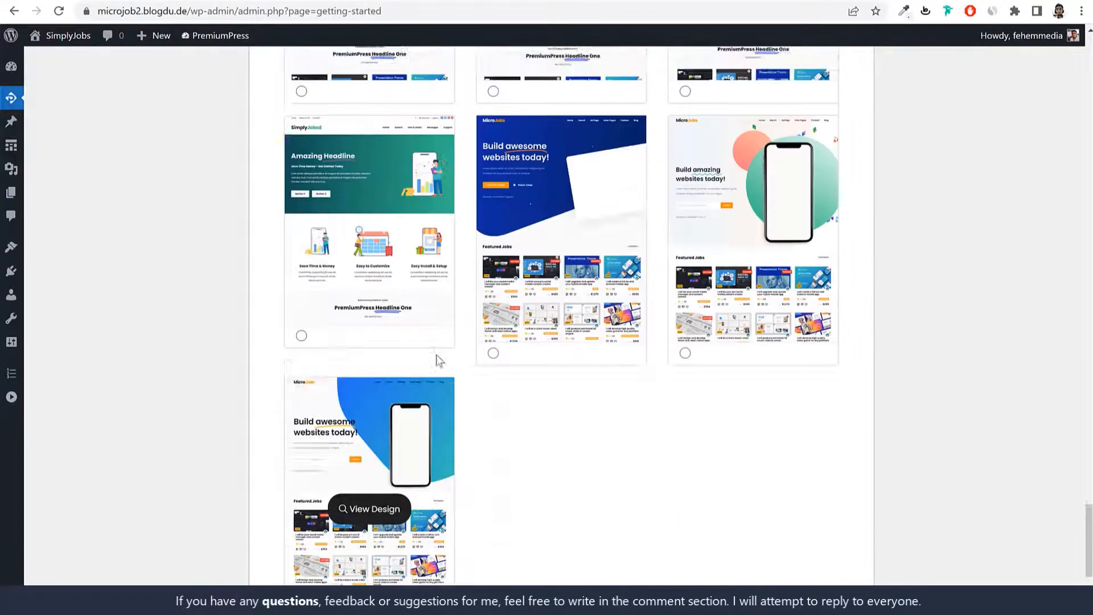
scroll(442, 357, up, 20)
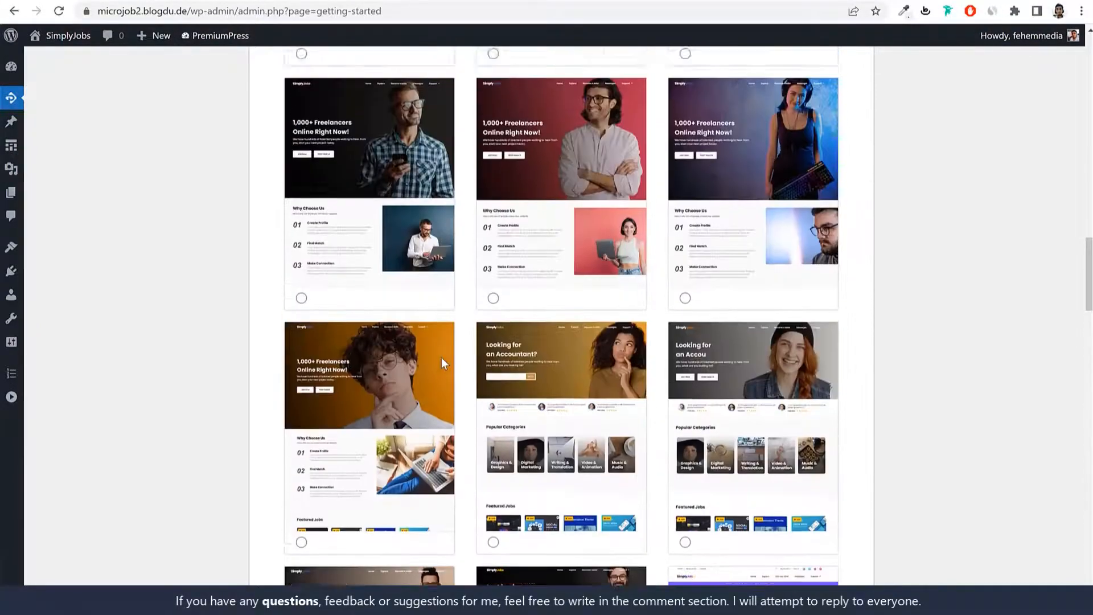
scroll(442, 362, up, 10)
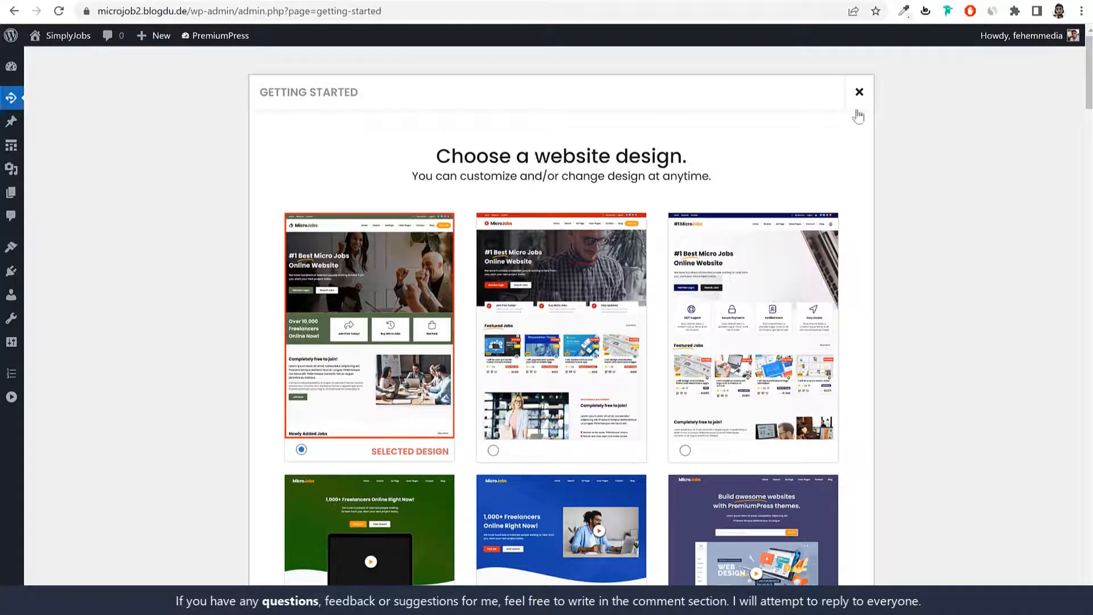
click(859, 91)
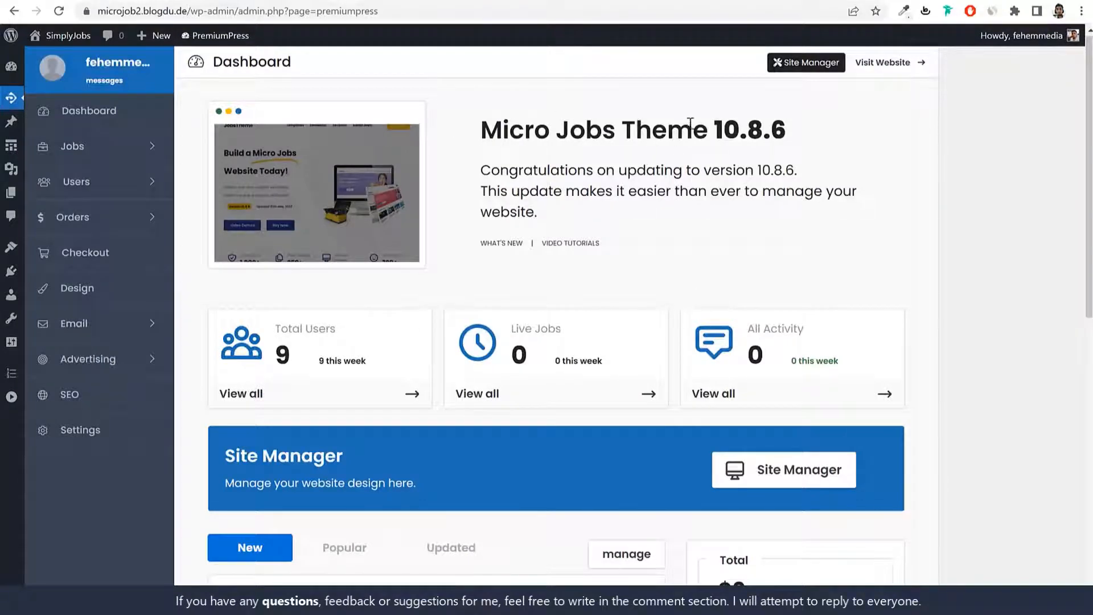
Step: Review the Micro Jobs Theme 10.8.6 dashboard and its Total Users count, then go to Settings
drag(480, 130, 744, 215)
click(749, 214)
scroll(966, 347, down, 3)
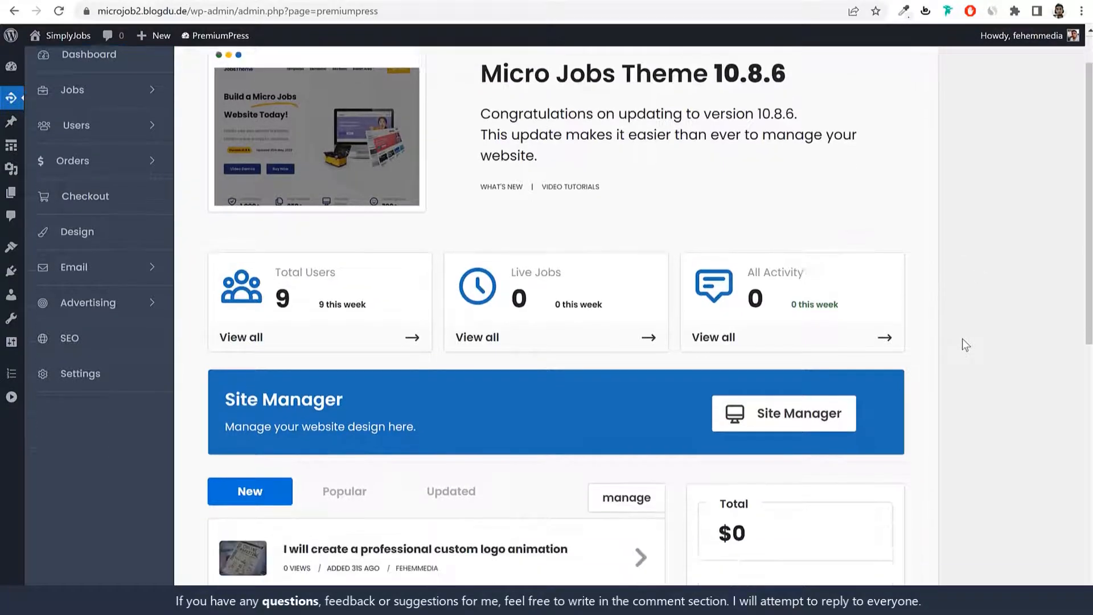
scroll(966, 342, up, 3)
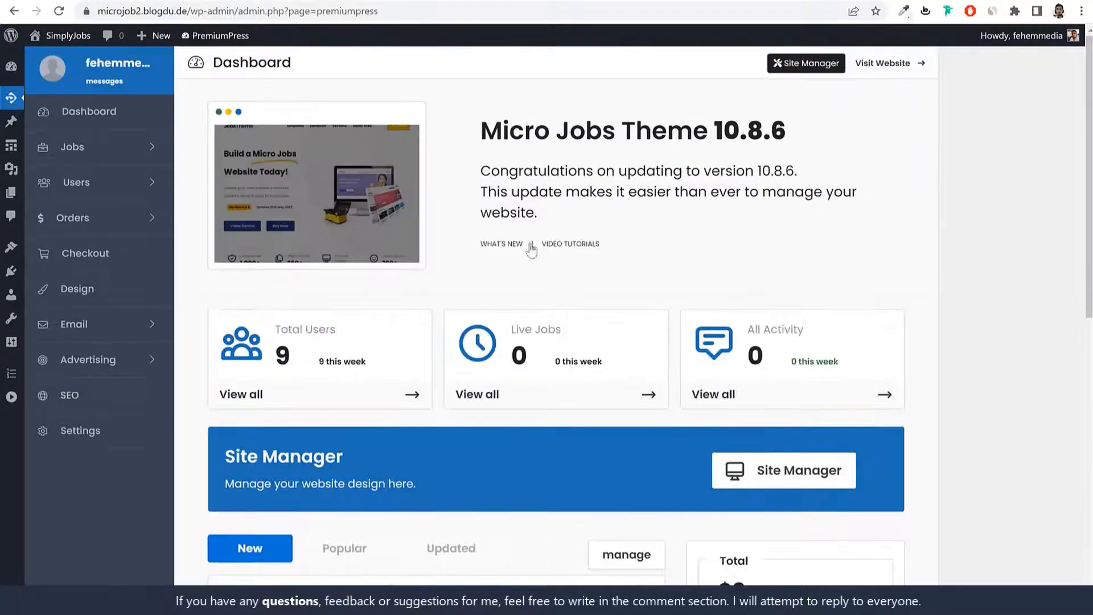
double_click(282, 356)
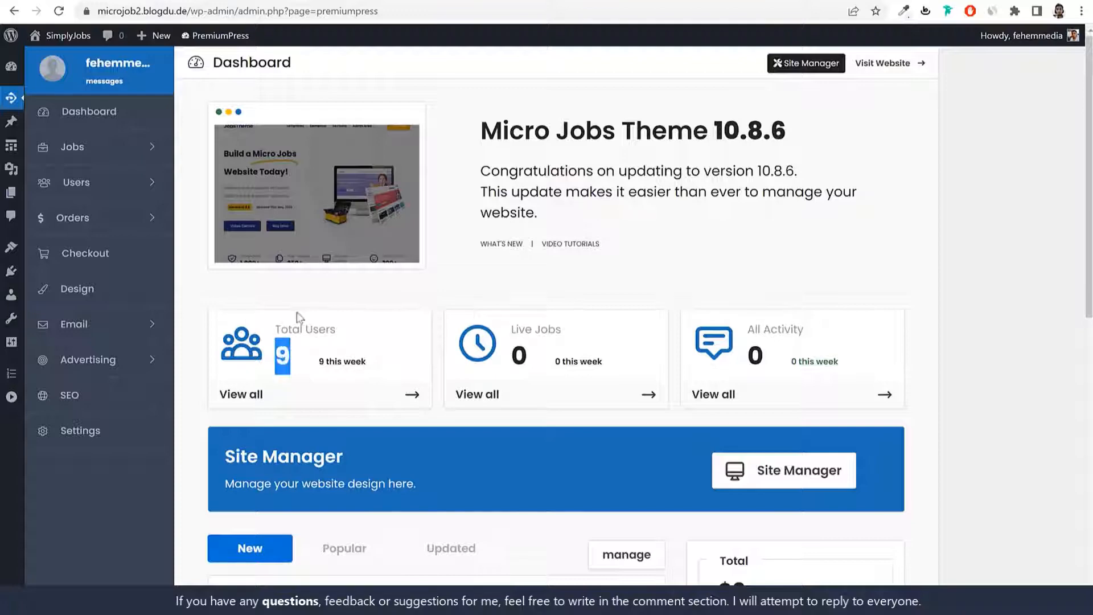
click(99, 439)
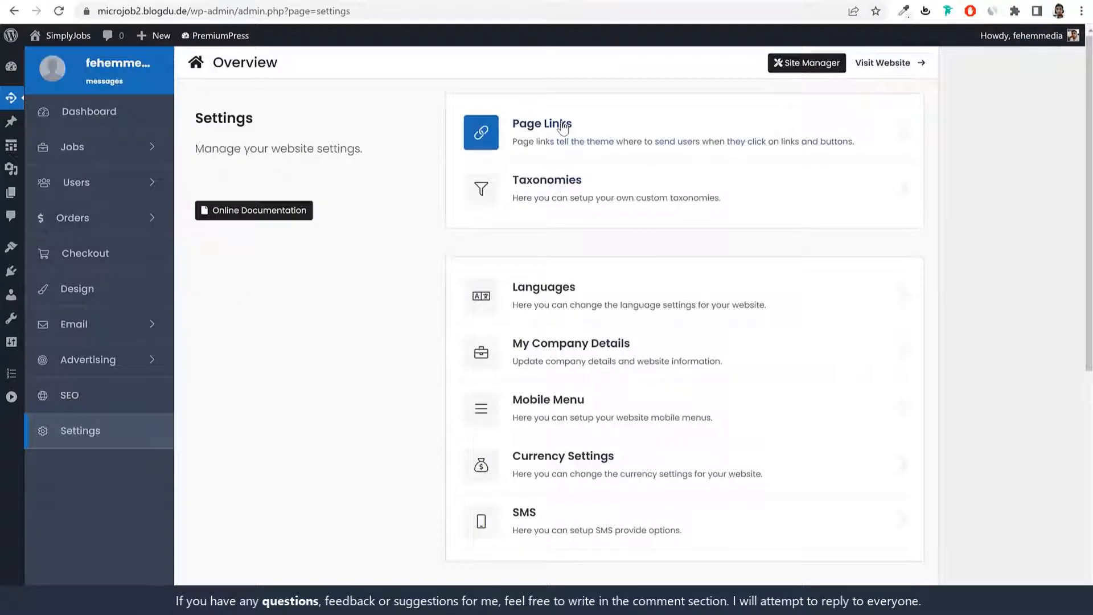
Step: Look through the Page Links list, including the My Account link, then return to Settings
click(561, 124)
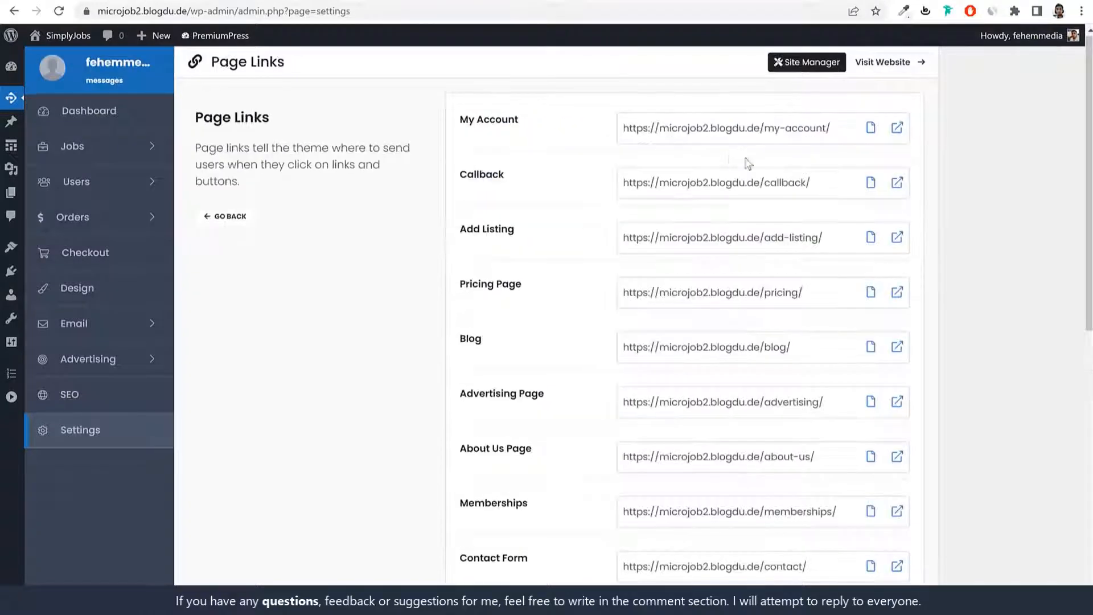
drag(702, 130, 802, 131)
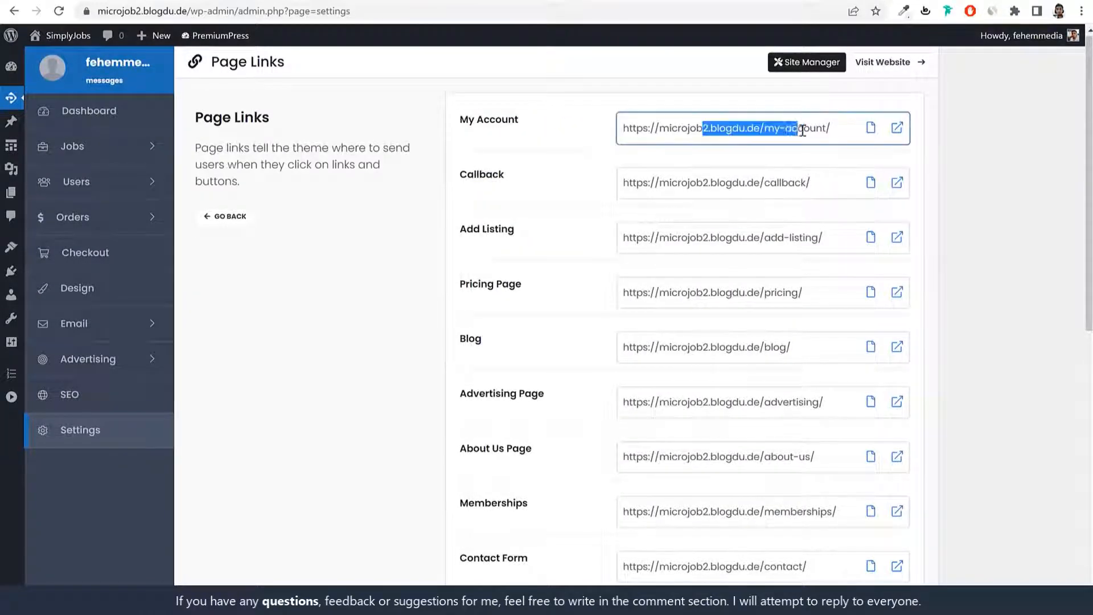
scroll(516, 249, down, 3)
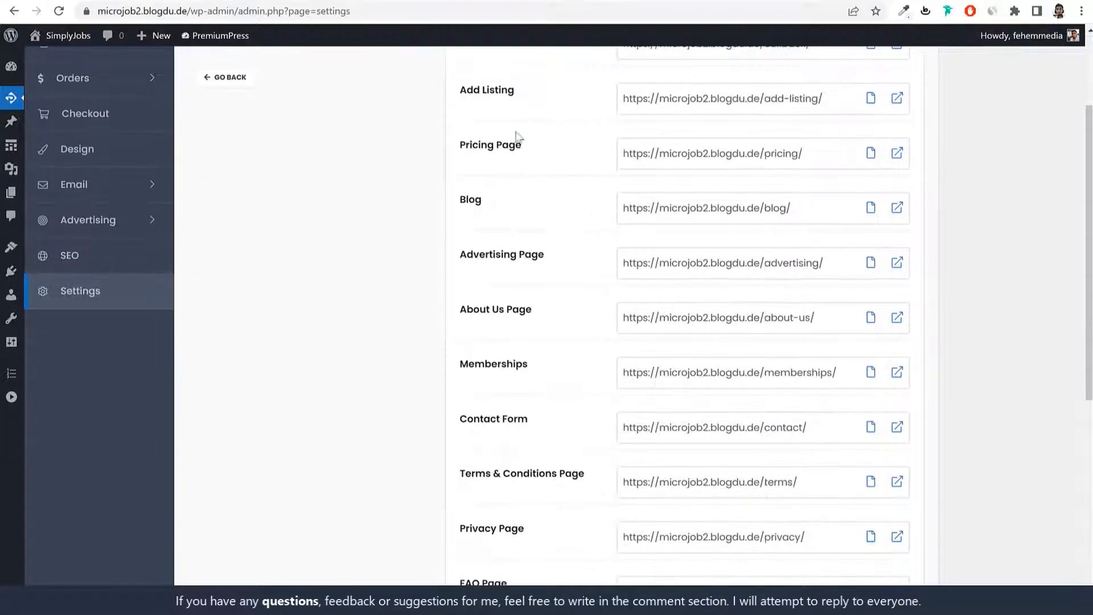
scroll(549, 239, down, 5)
scroll(714, 346, up, 10)
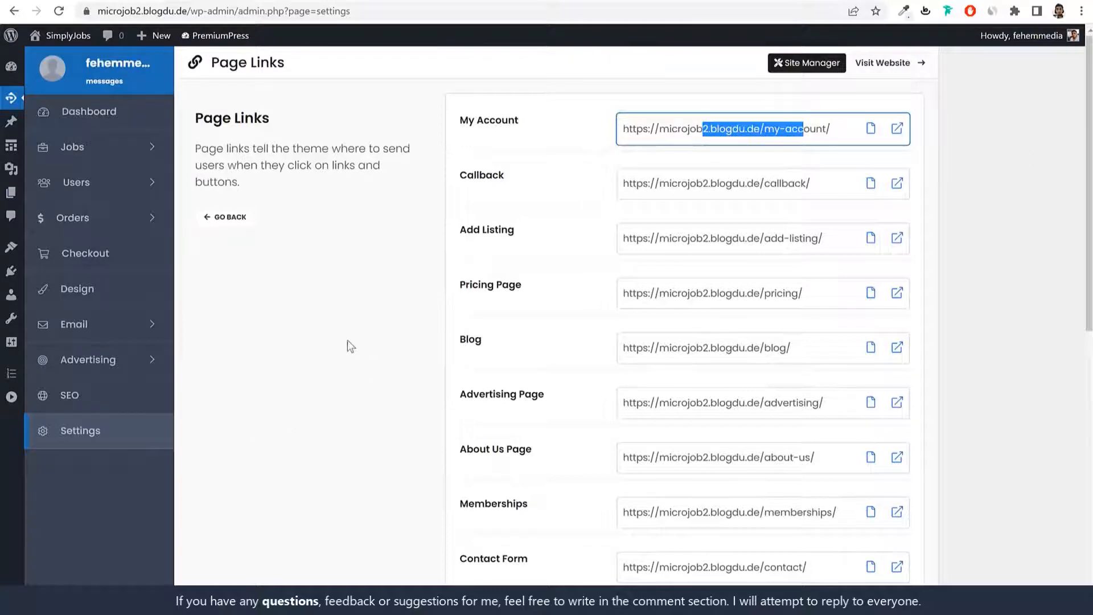
click(95, 429)
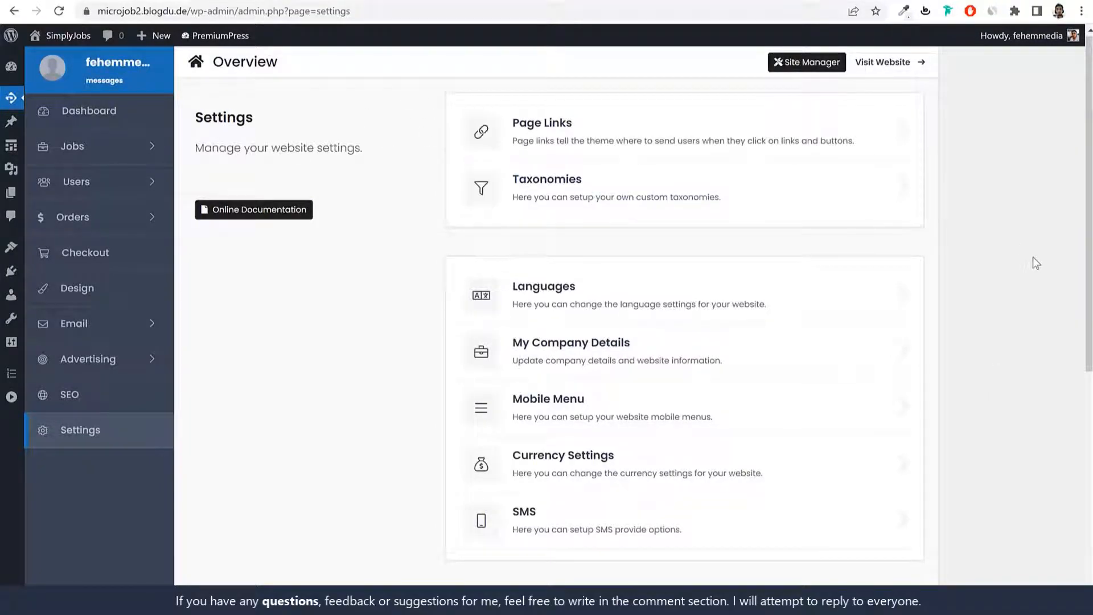
Step: Under License Key > Reset Options, choose Delete Everything and confirm 'Yes, Reset Now'
scroll(1036, 285, down, 7)
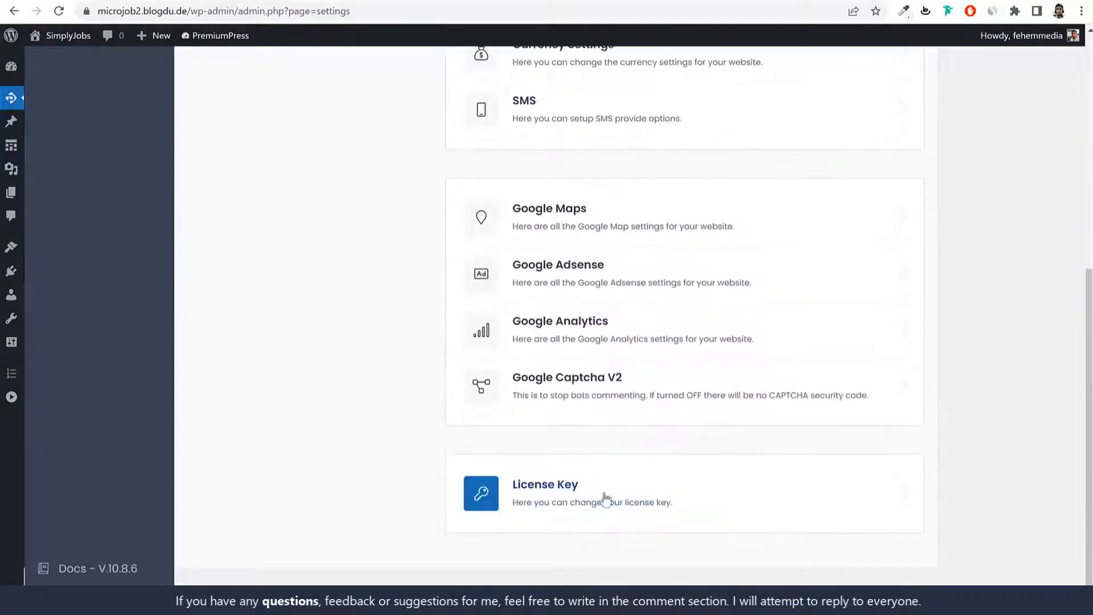
click(548, 500)
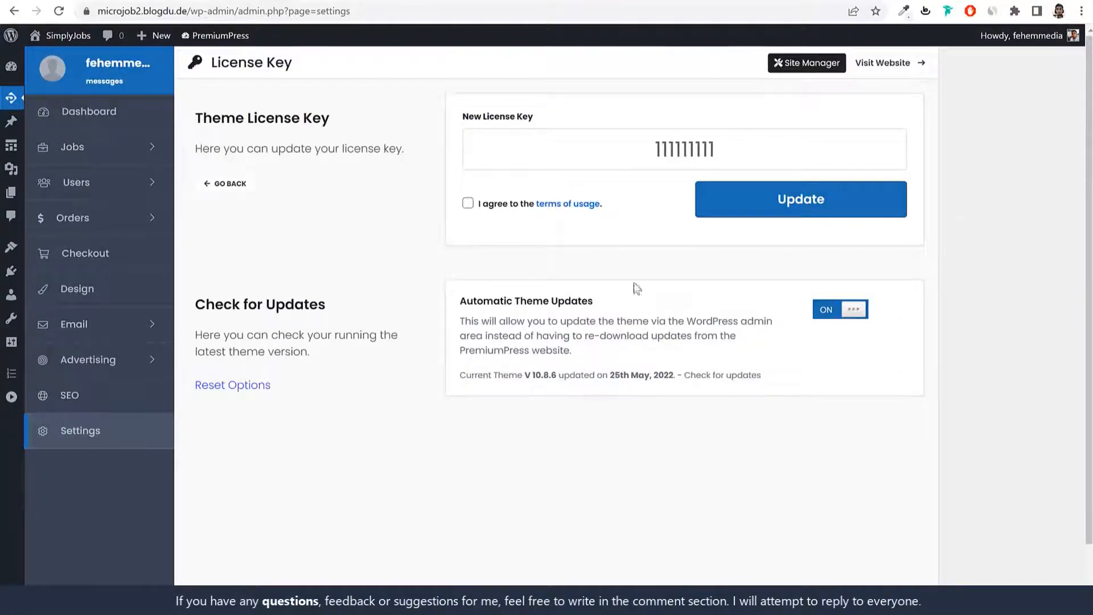
drag(190, 378, 277, 391)
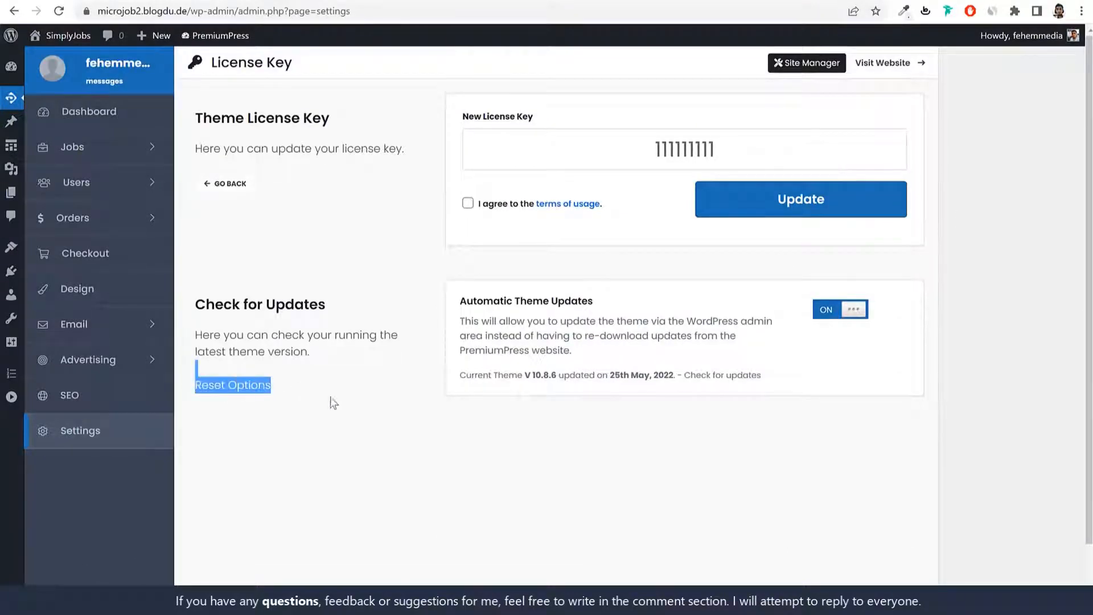
click(364, 402)
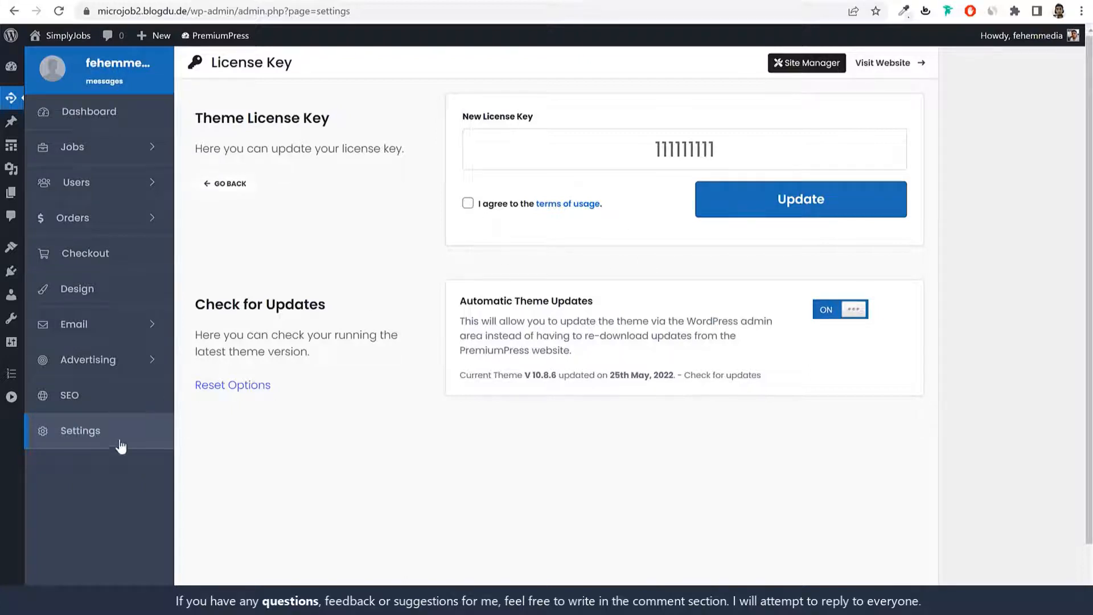
click(241, 395)
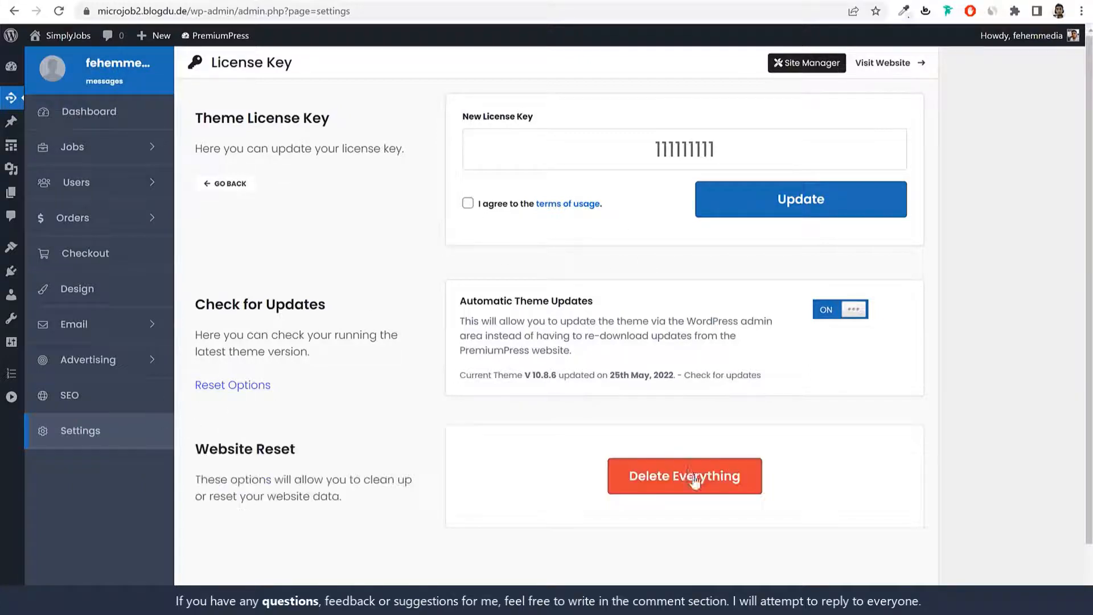
click(706, 485)
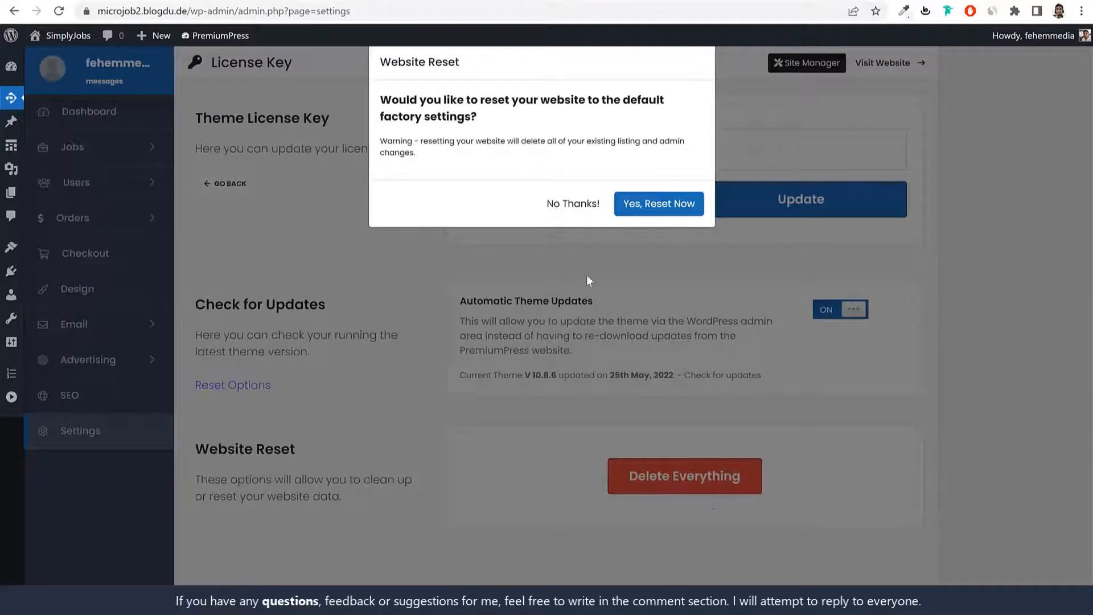
click(650, 212)
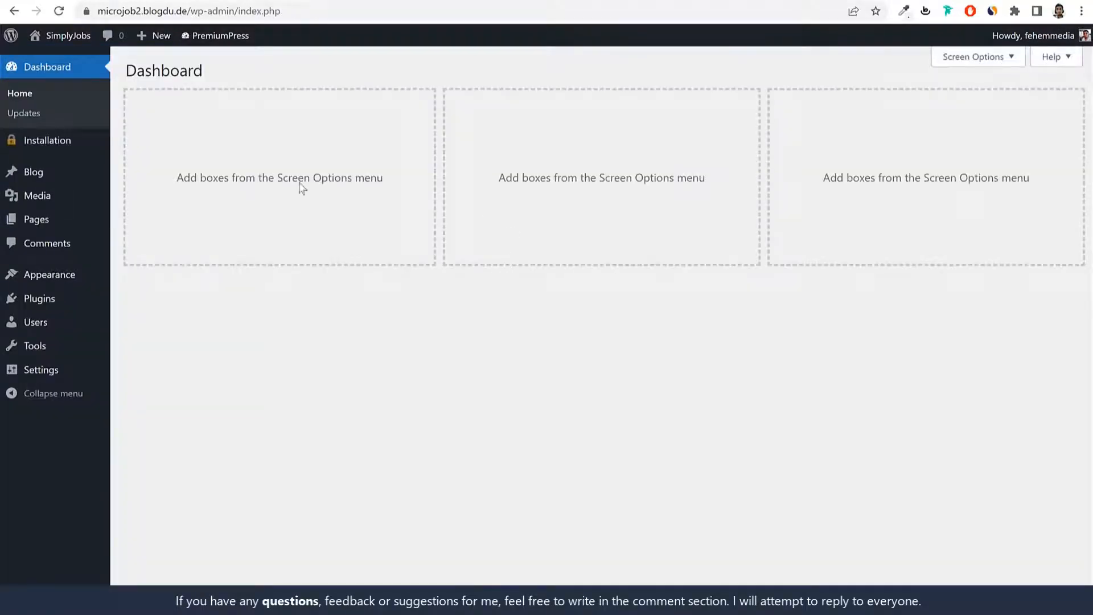
Step: On the Installation page, paste the Avangate Order ID, agree to the terms and continue
click(58, 148)
click(604, 141)
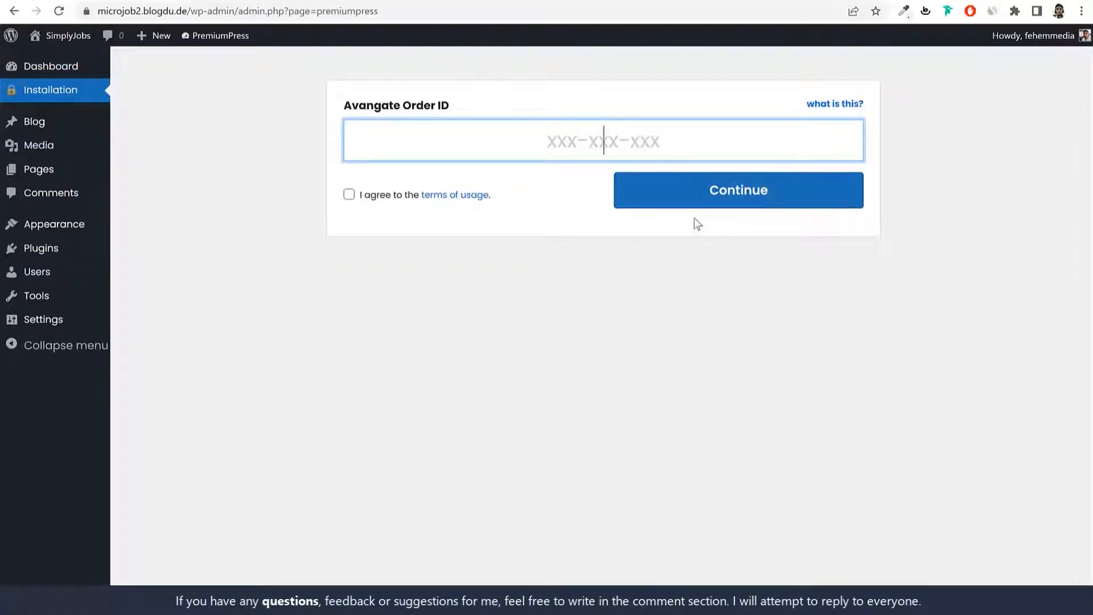
key(ctrl+v)
click(348, 194)
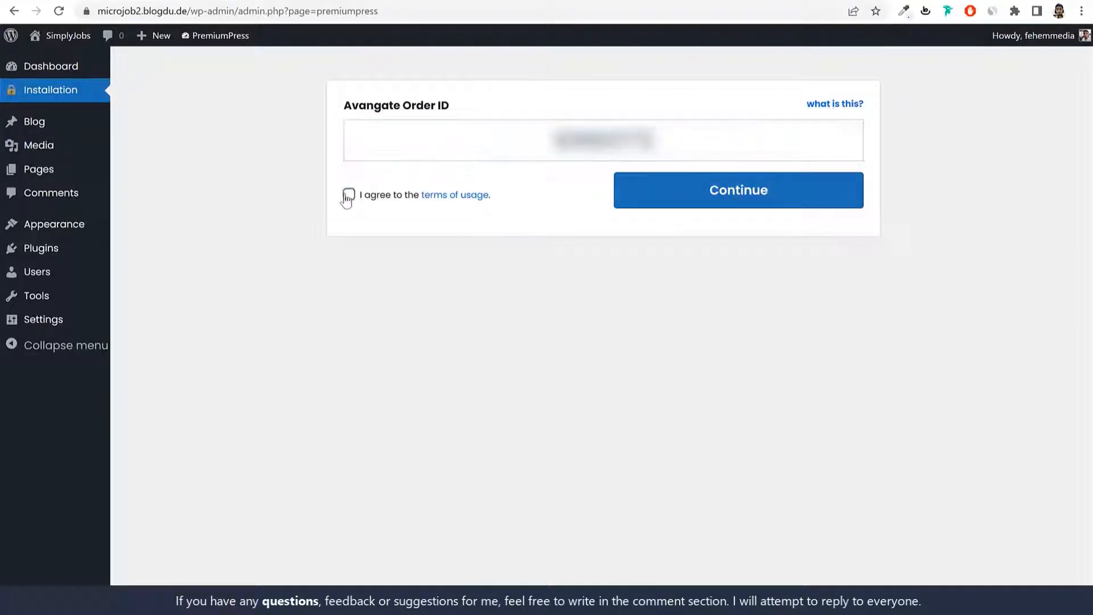
click(711, 194)
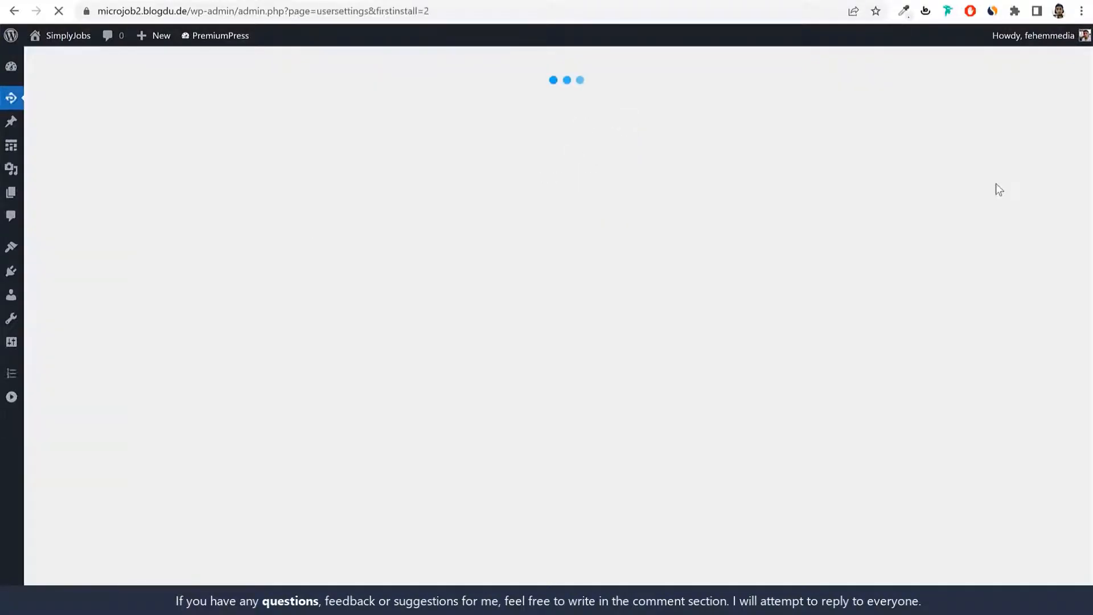
drag(305, 10, 469, 17)
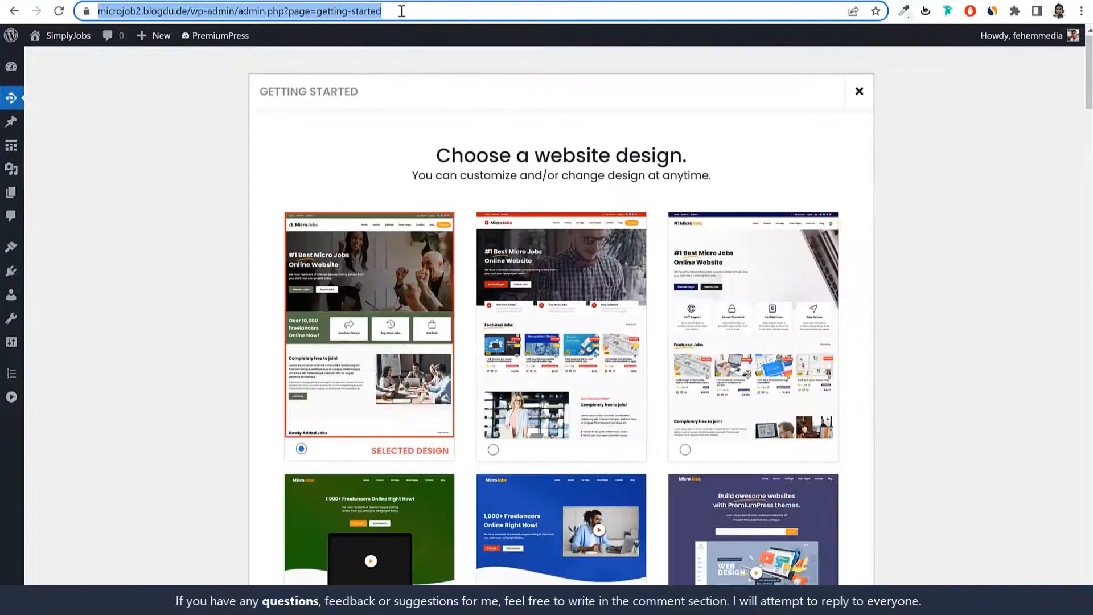
Step: Browse the designs in the Getting Started 'Choose a website design' gallery
click(542, 120)
drag(368, 98, 261, 95)
click(329, 111)
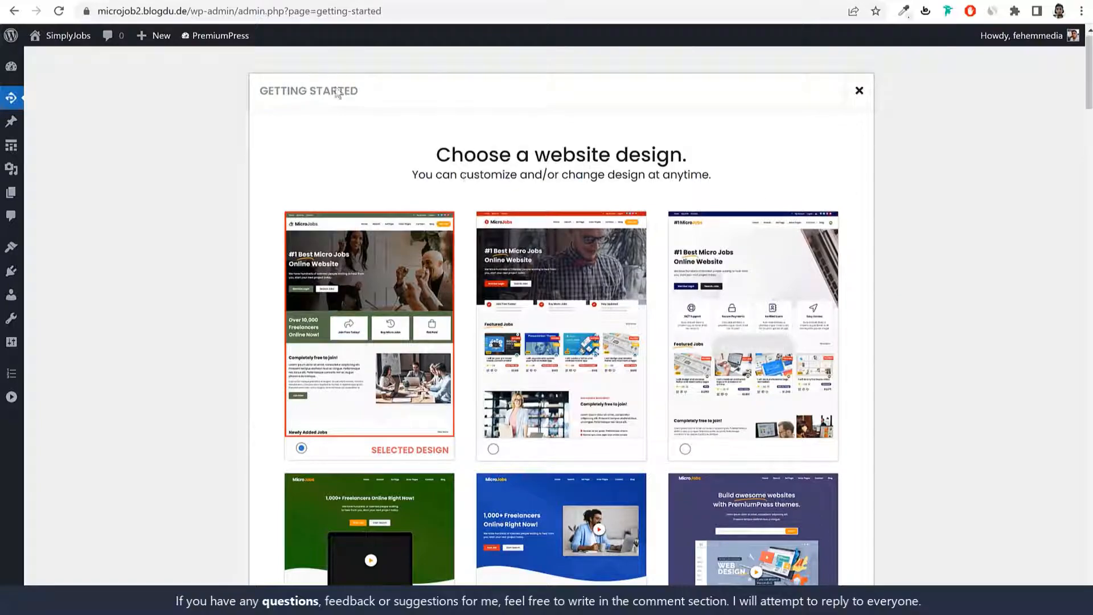
drag(433, 155, 744, 171)
click(782, 177)
scroll(859, 321, down, 20)
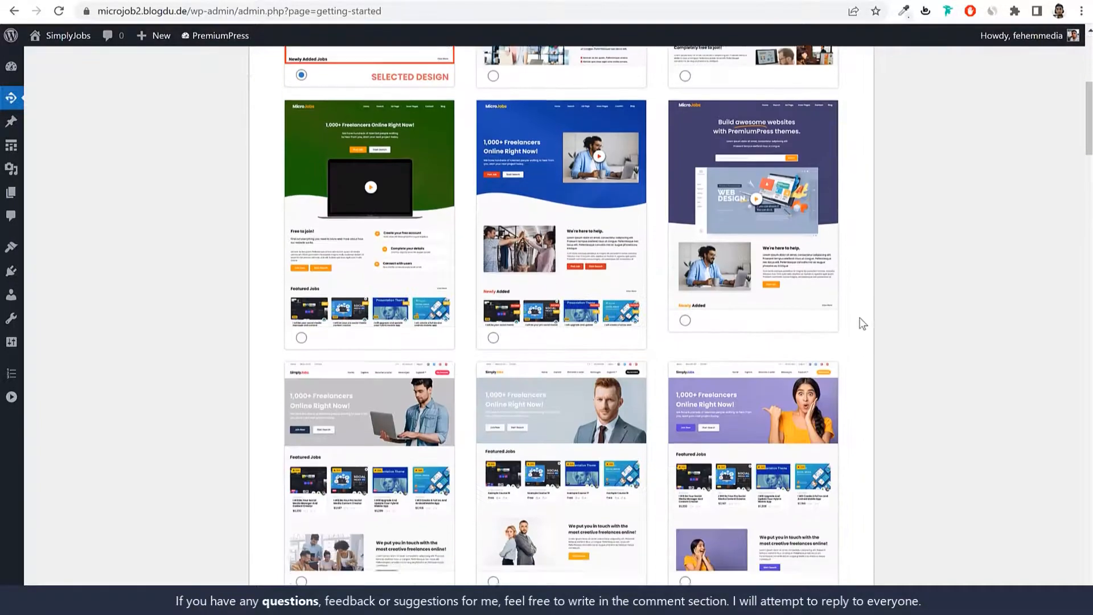
scroll(862, 324, down, 20)
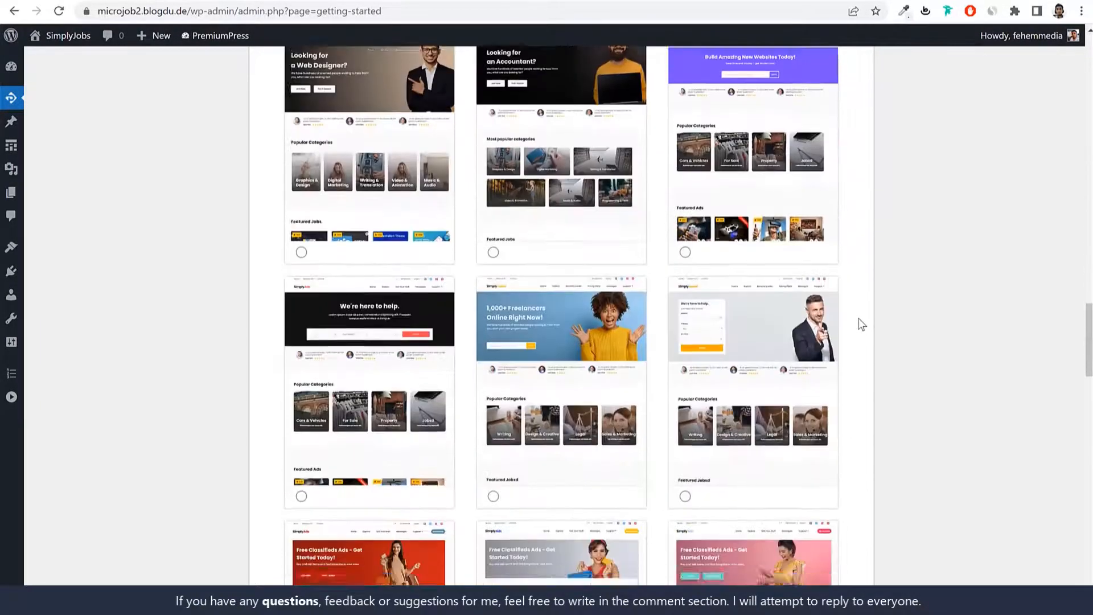
scroll(861, 325, down, 3)
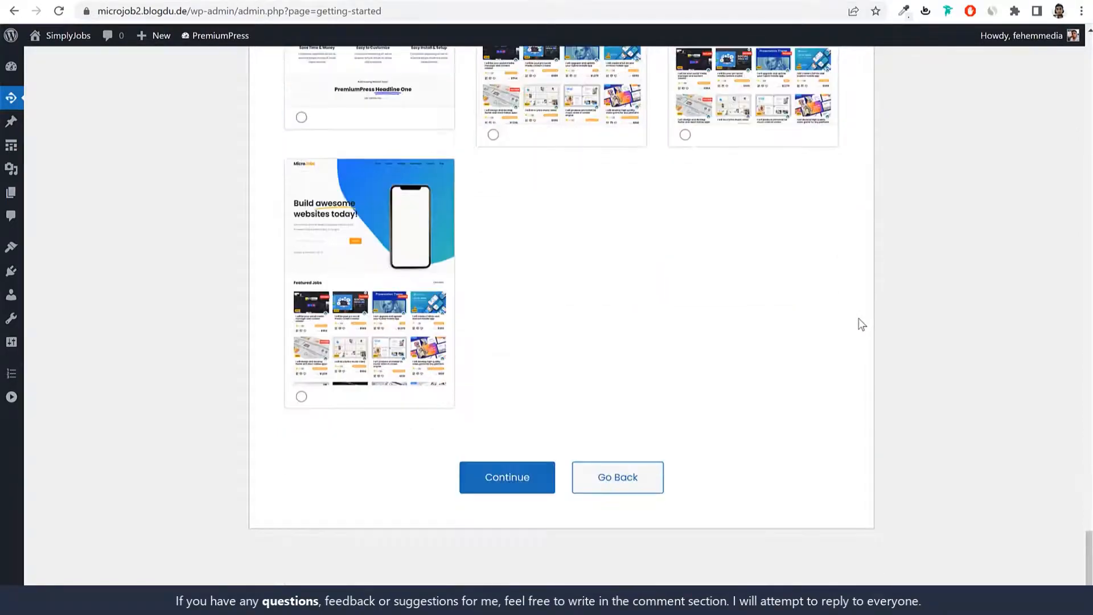
scroll(861, 325, up, 8)
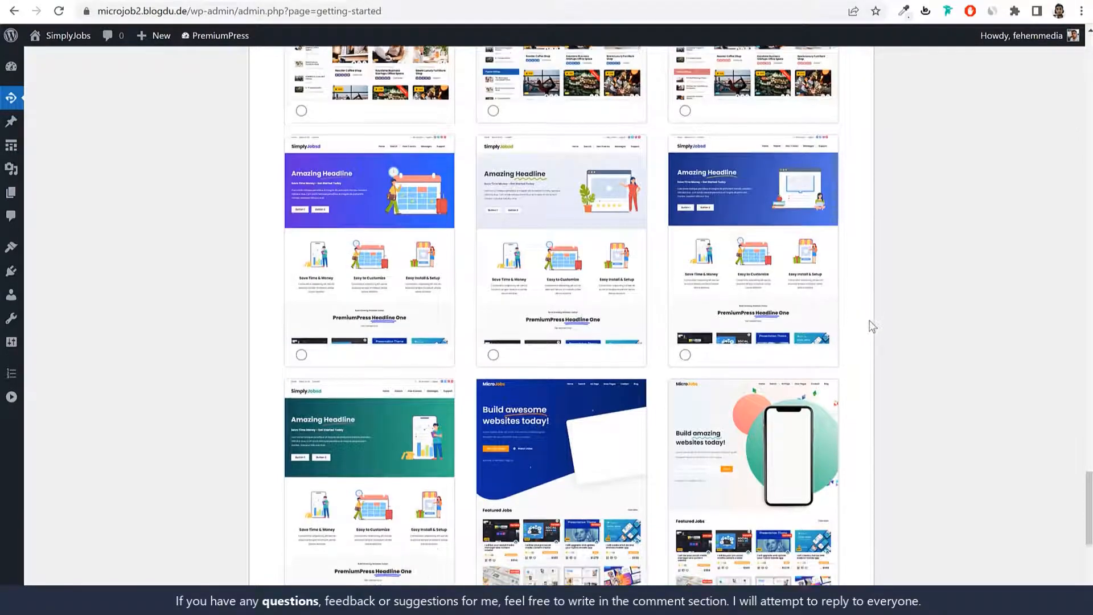
scroll(866, 320, down, 4)
scroll(839, 377, down, 5)
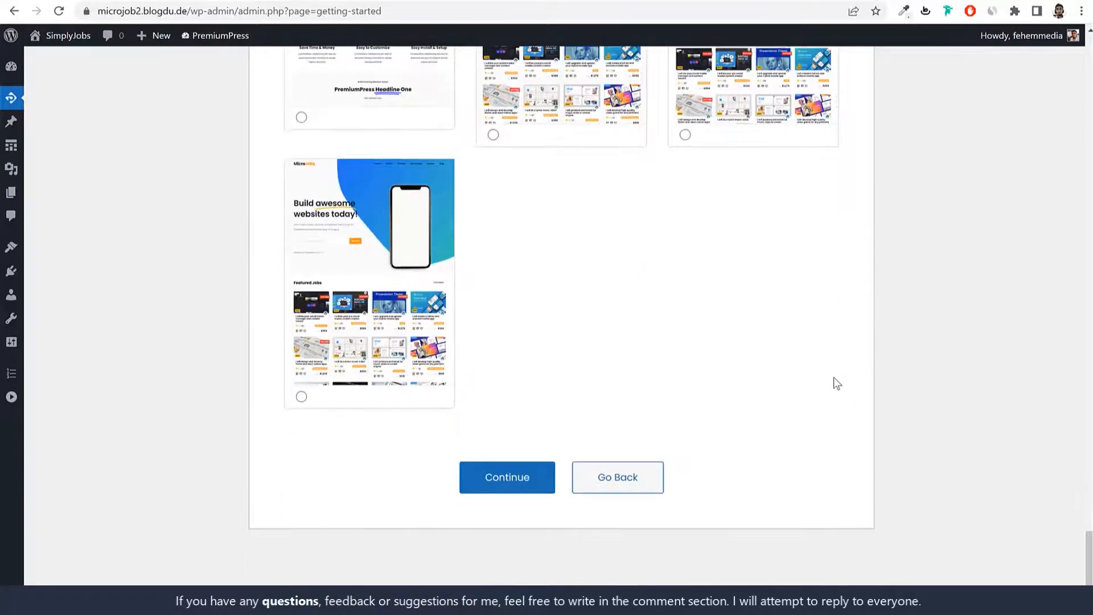
scroll(838, 377, up, 14)
scroll(834, 378, up, 10)
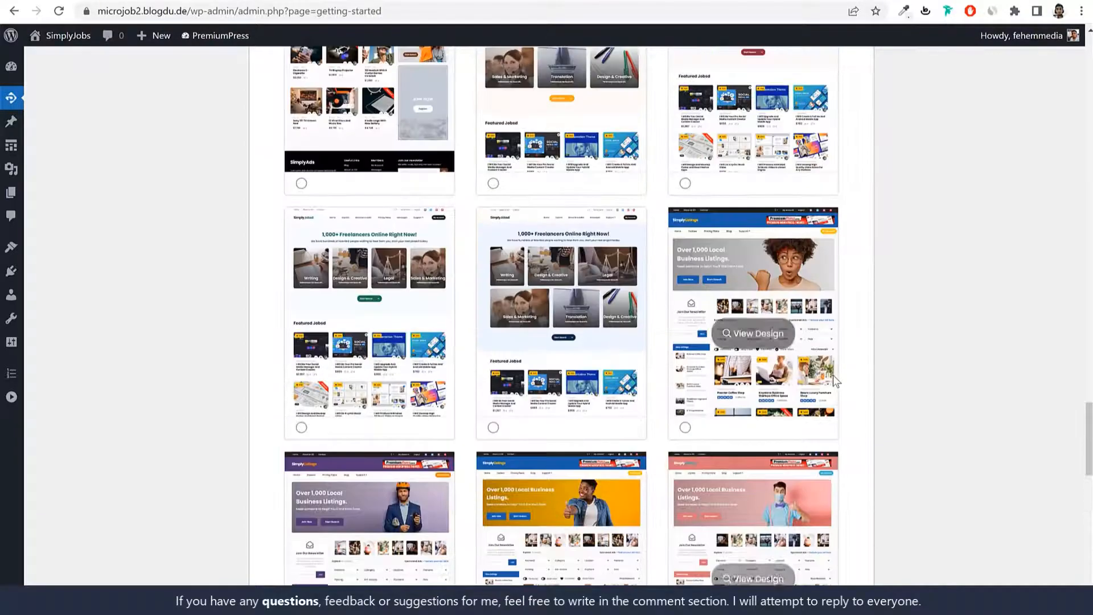
scroll(854, 359, up, 4)
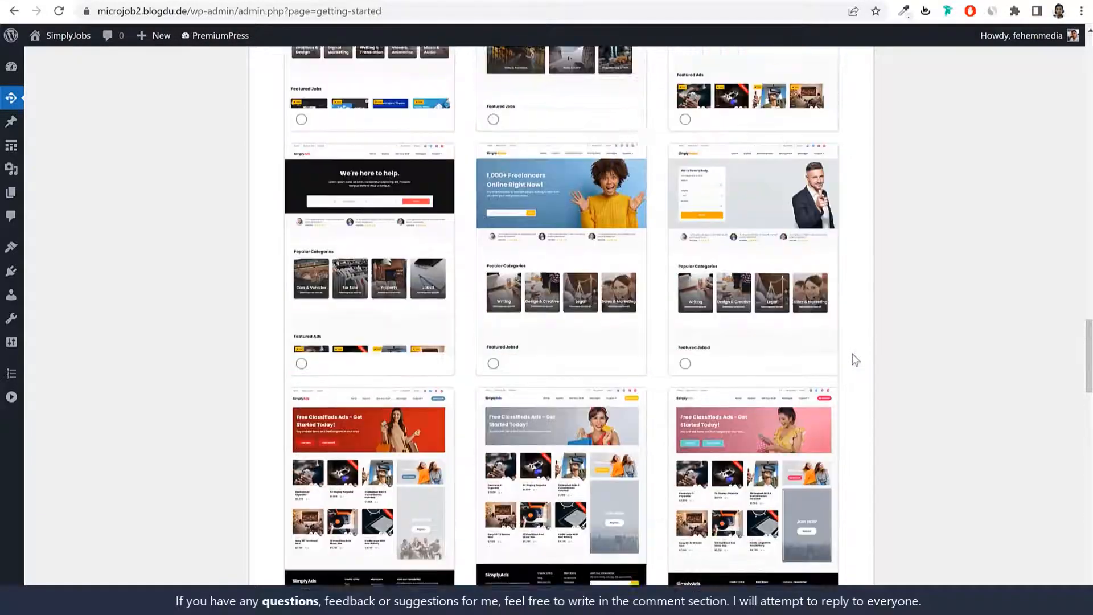
Step: Select the black 'We're here to help.' design, after briefly trying '1,000+ Freelancers'
mouse_move(367, 329)
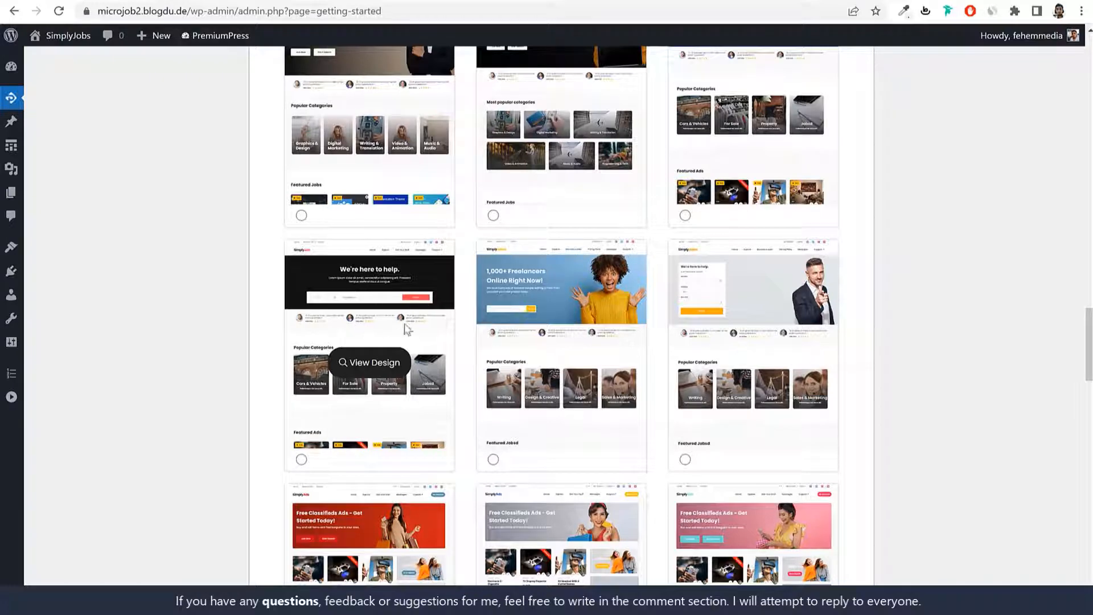
click(301, 459)
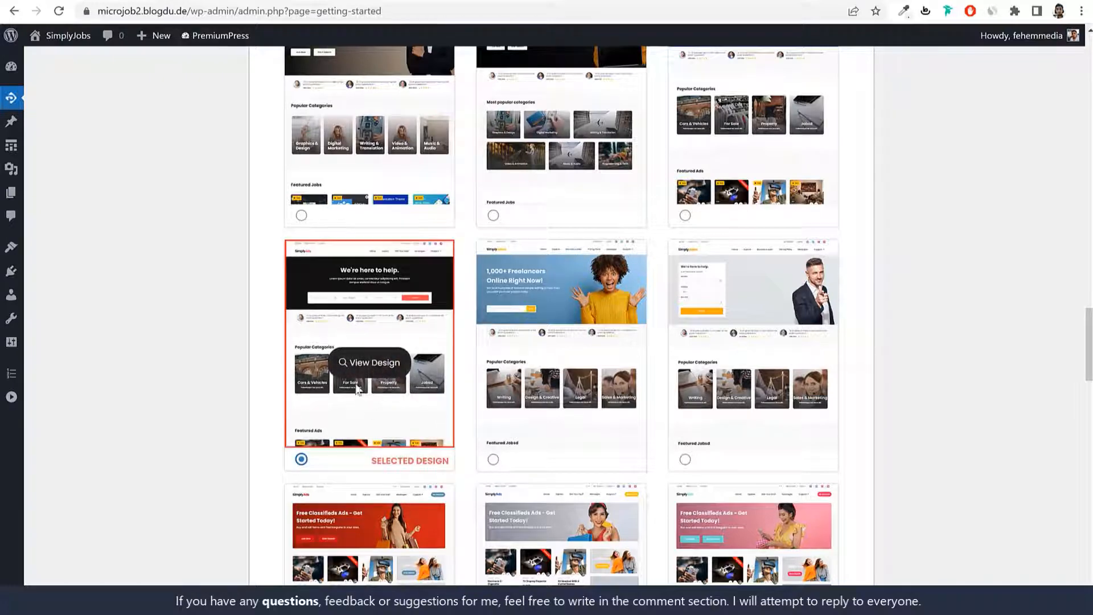
click(493, 459)
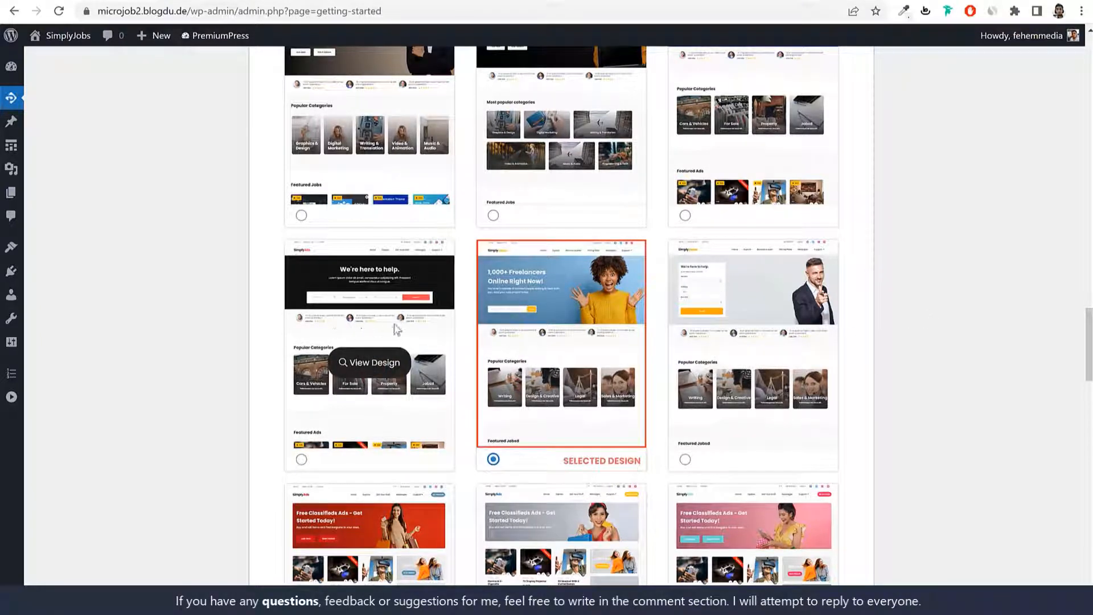
click(303, 461)
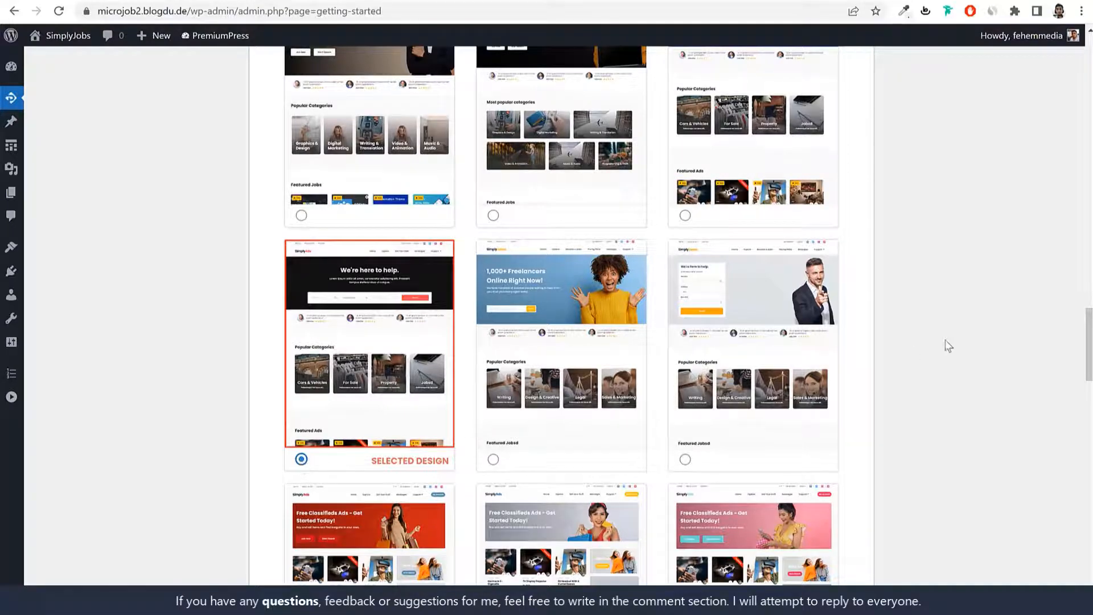
scroll(952, 341, down, 10)
scroll(953, 339, down, 10)
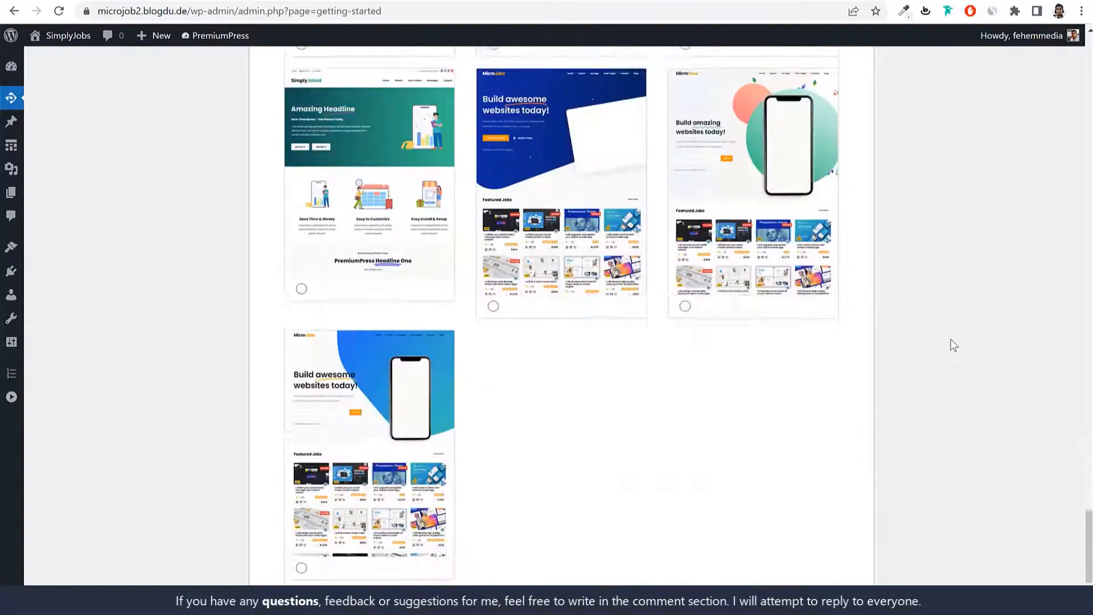
Step: Apply the chosen design and scroll through the resulting SimplyJobs homepage
click(539, 483)
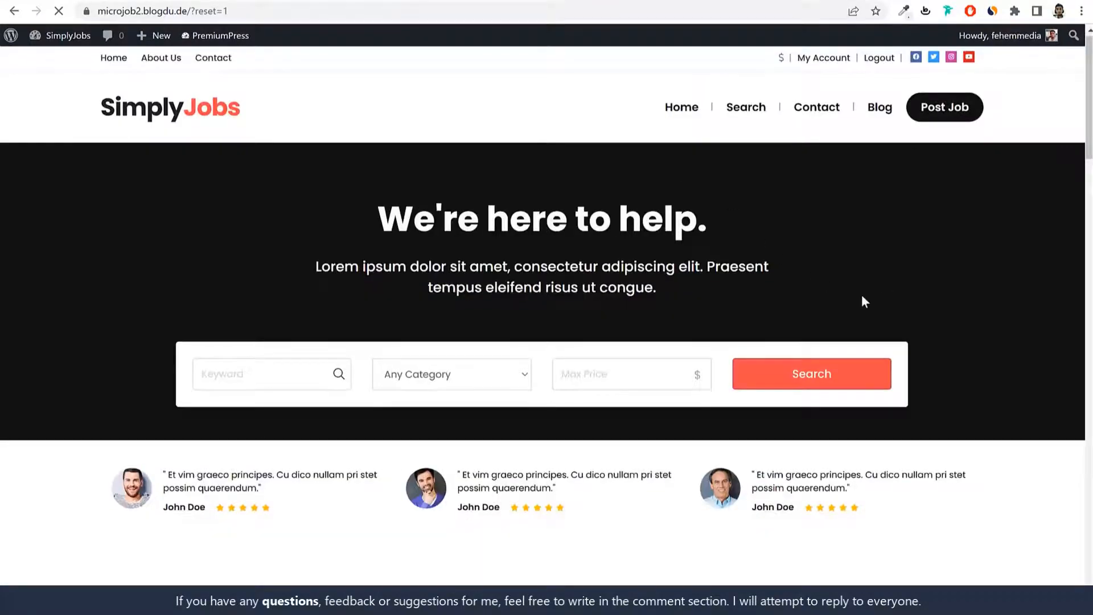
scroll(921, 343, down, 13)
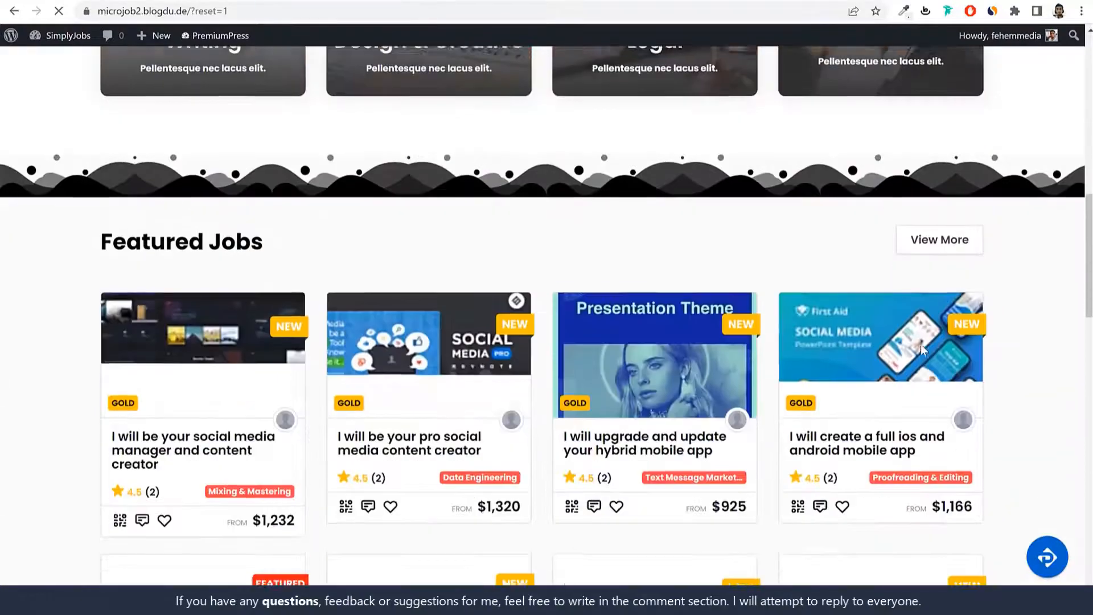
scroll(921, 347, down, 20)
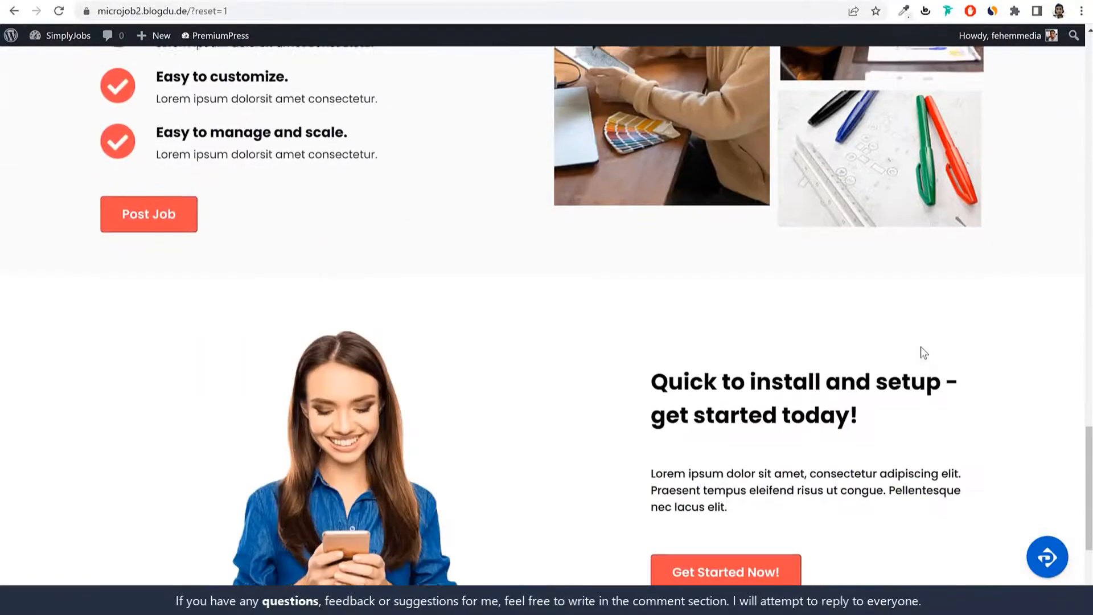
scroll(920, 349, down, 4)
scroll(932, 379, up, 20)
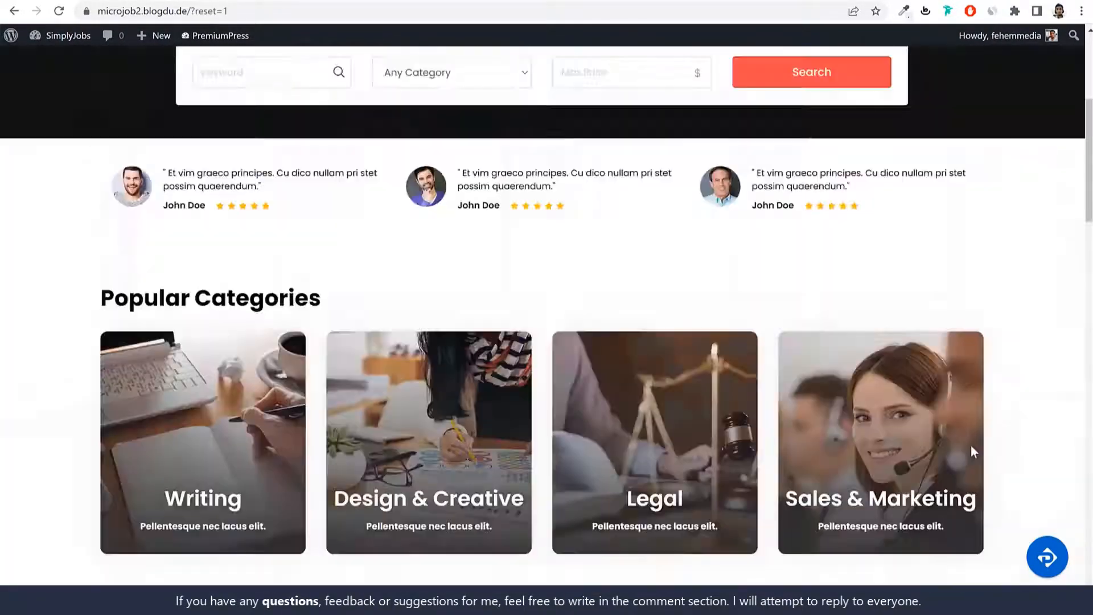
scroll(971, 452, up, 5)
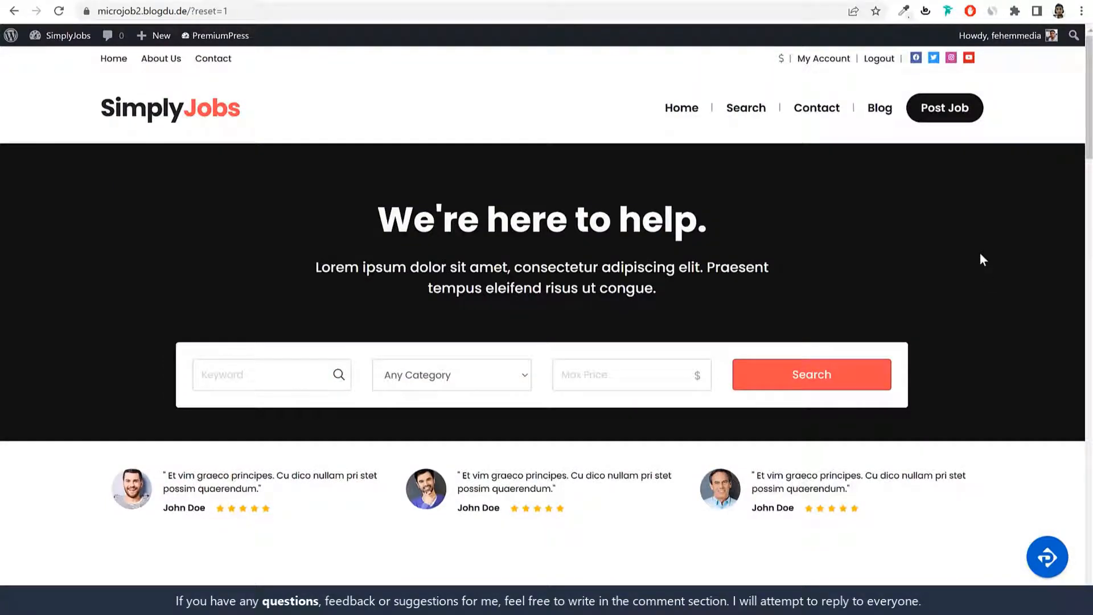
scroll(977, 279, down, 15)
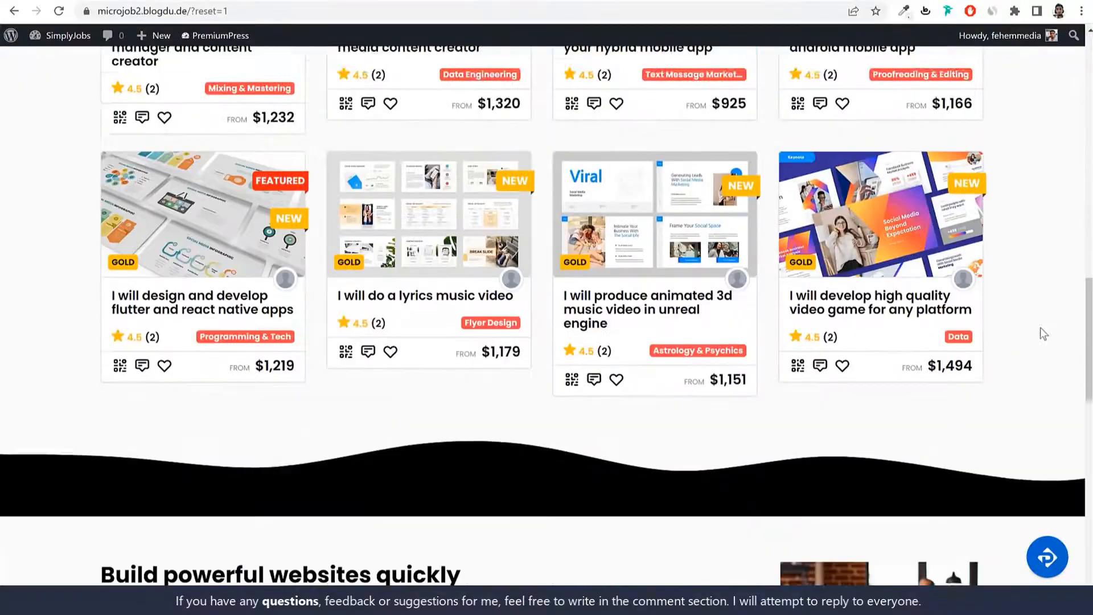
scroll(1040, 328, down, 6)
scroll(1046, 339, down, 10)
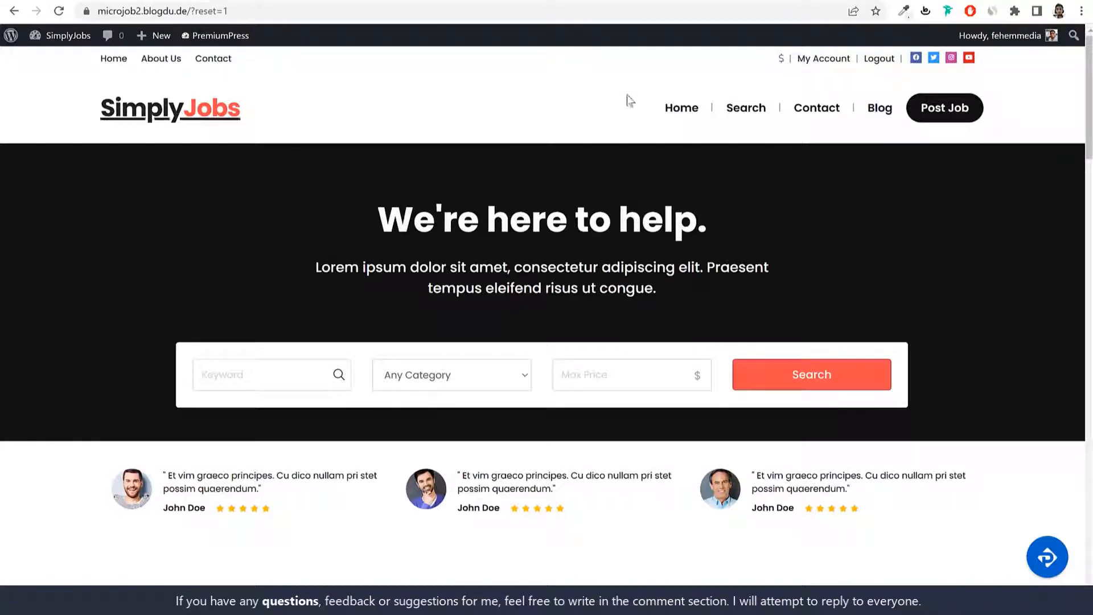
Step: Reload the homepage without the reset parameter, review it, and open the admin Dashboard
click(186, 123)
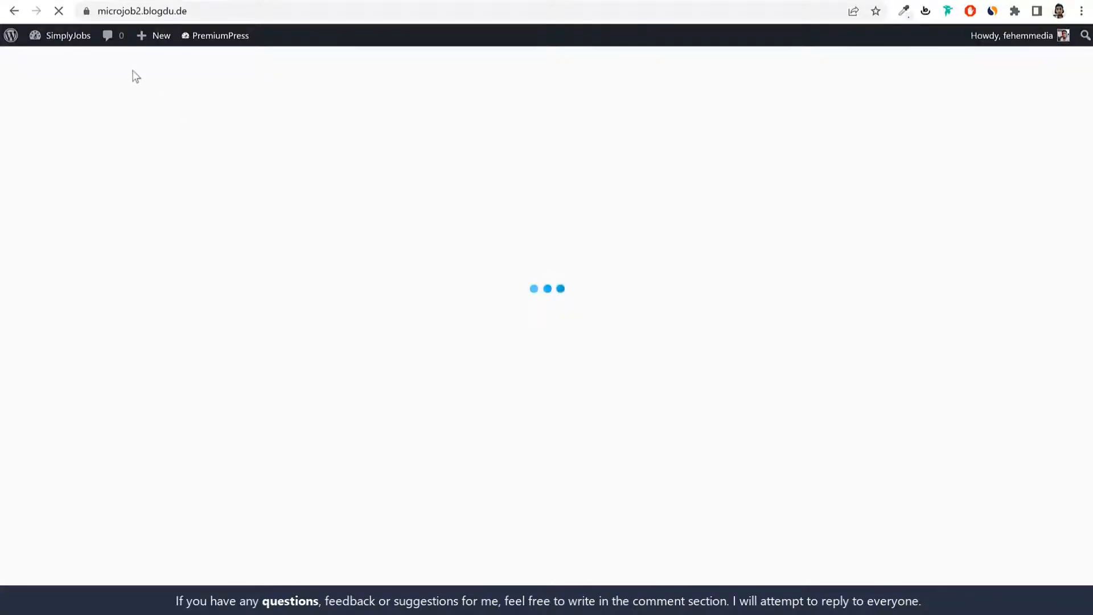
scroll(880, 313, down, 15)
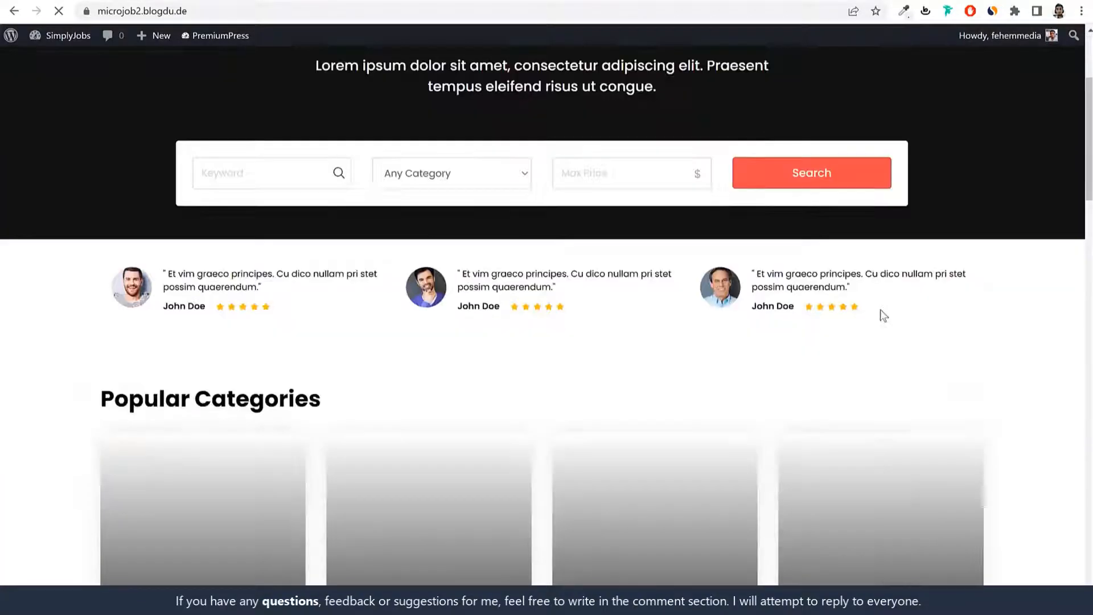
scroll(880, 312, down, 10)
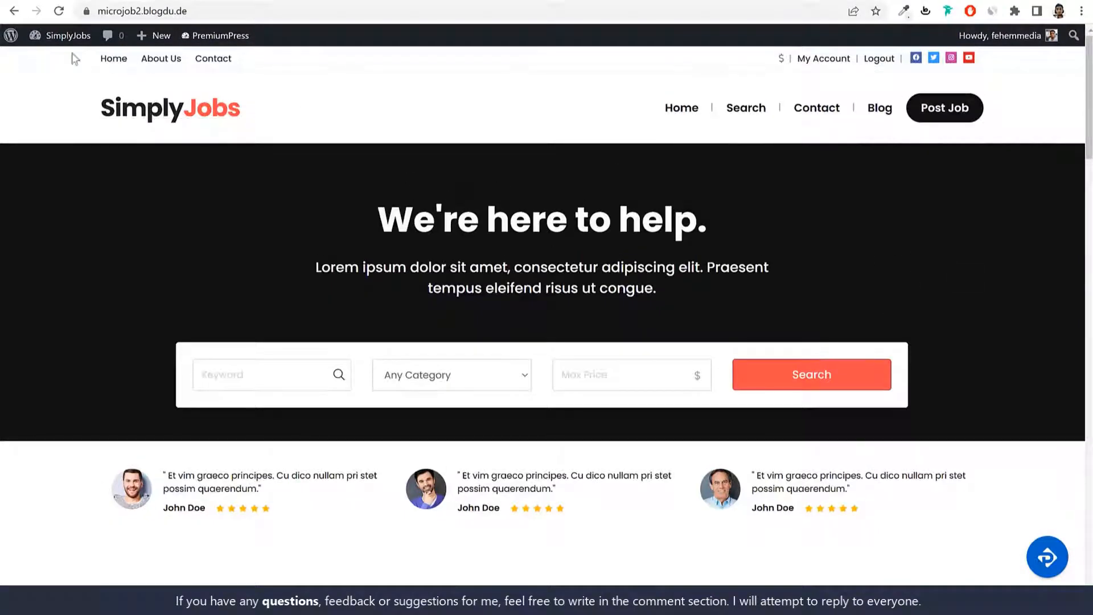
click(74, 39)
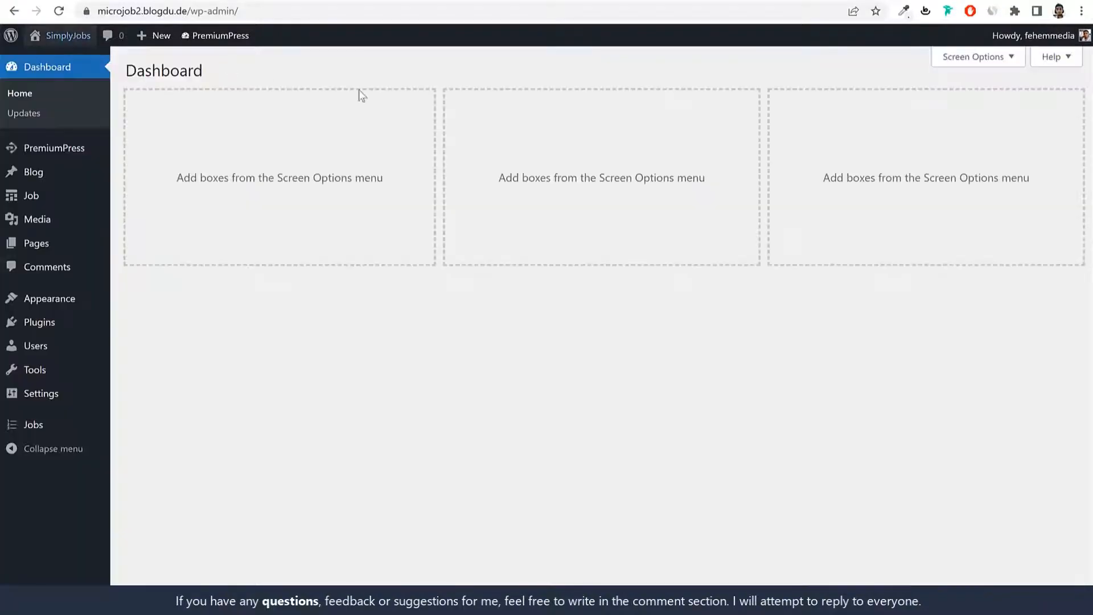
key(alt+Left)
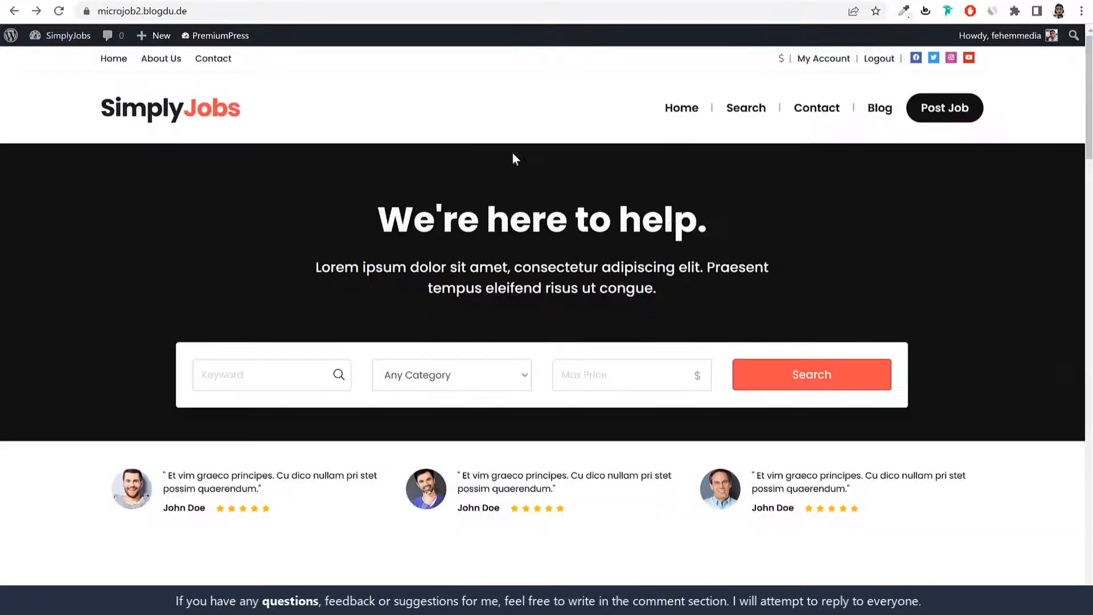
scroll(807, 380, down, 15)
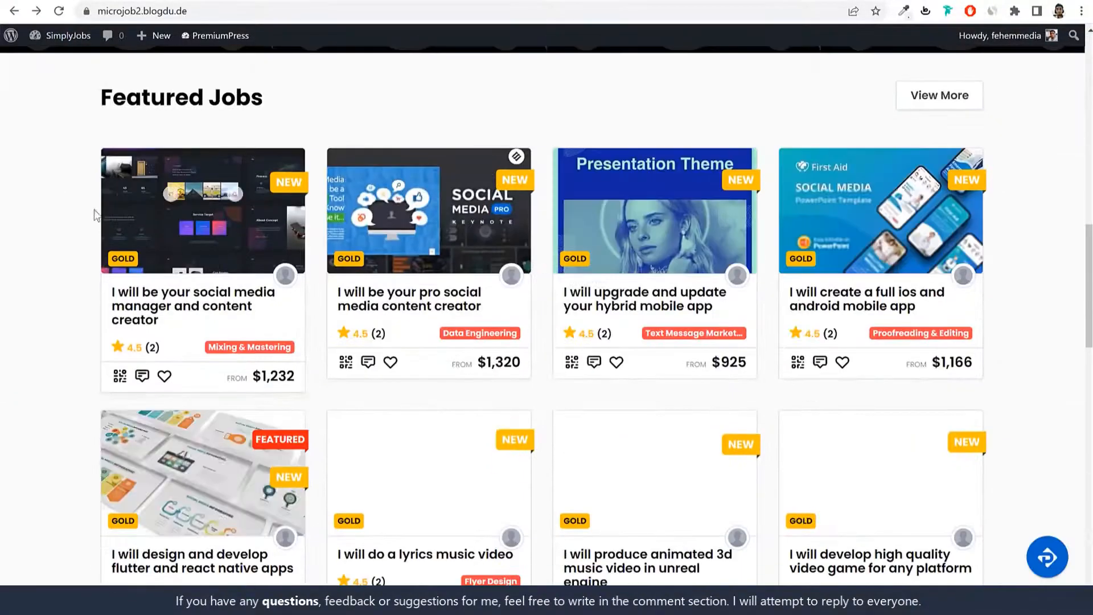
drag(98, 130, 281, 237)
click(305, 247)
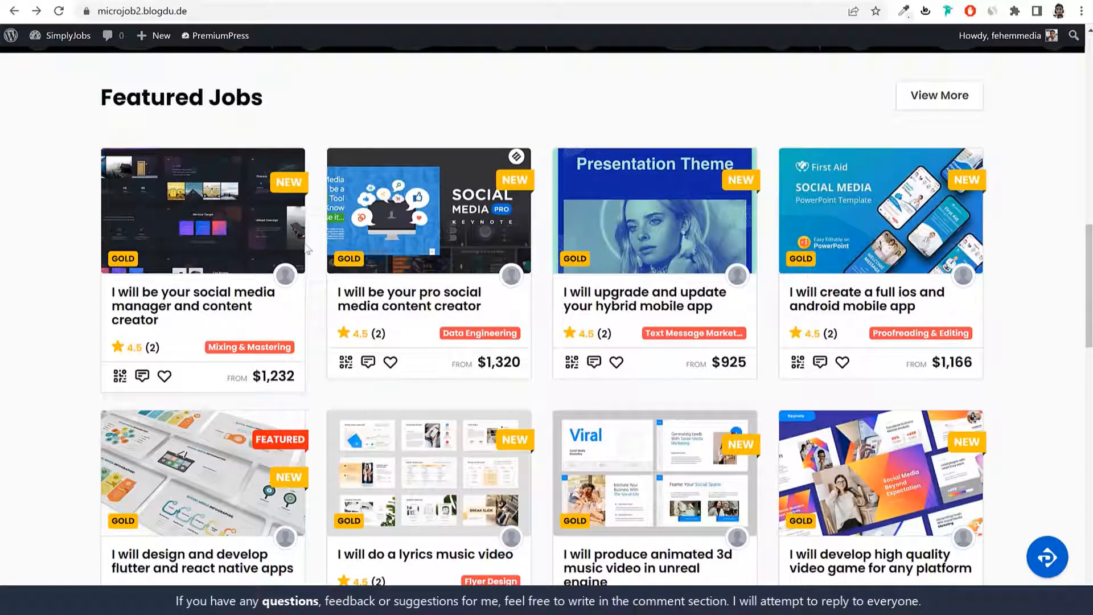
scroll(778, 310, down, 15)
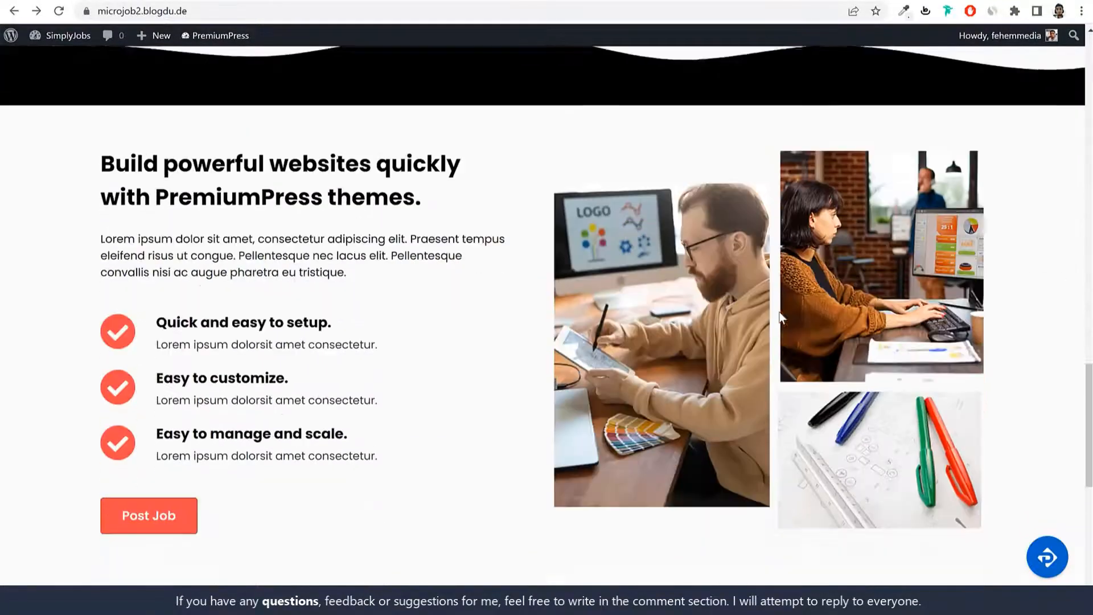
scroll(777, 363, up, 20)
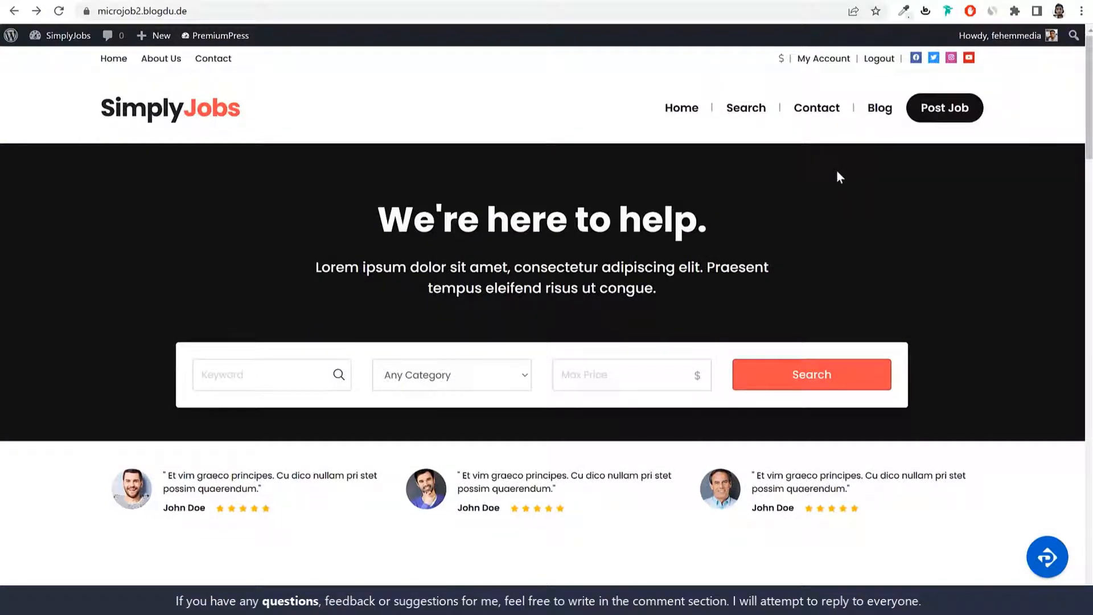
click(72, 36)
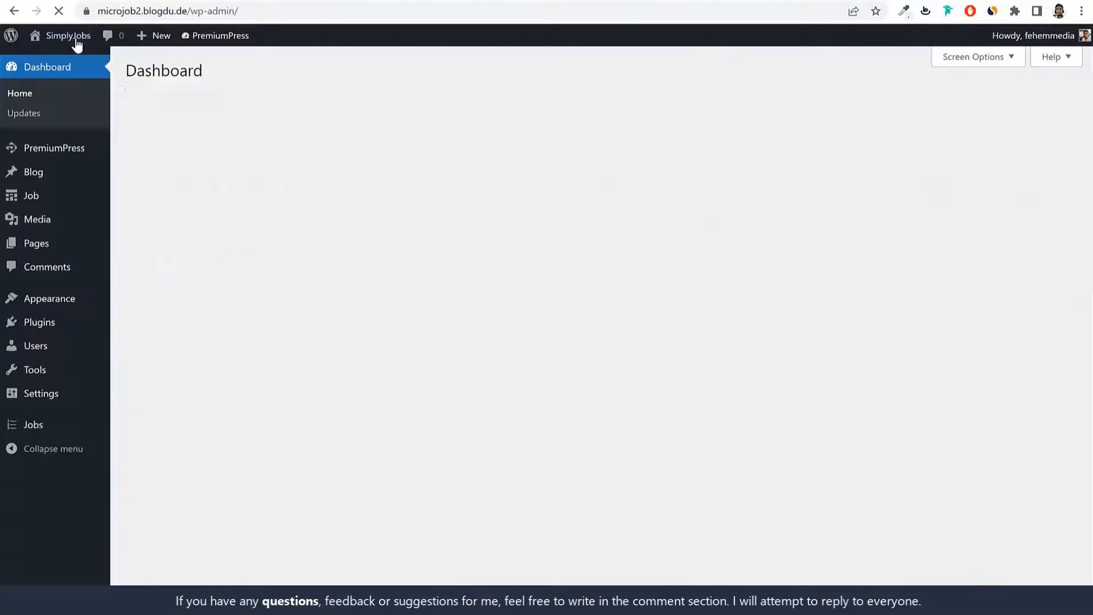
Step: Go to PremiumPress Settings > Page Links
click(50, 149)
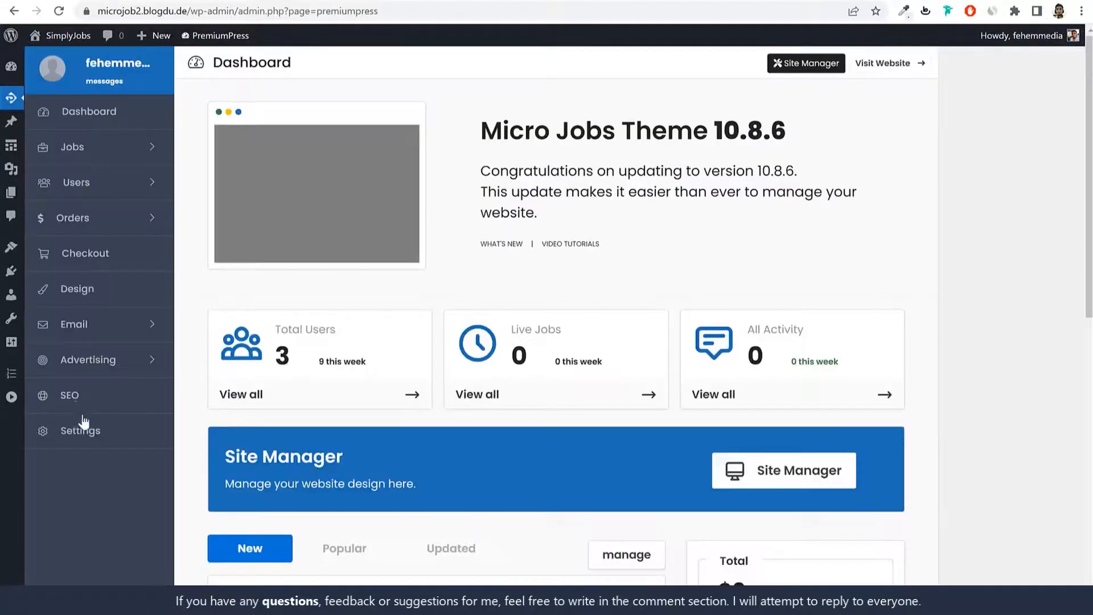
click(89, 434)
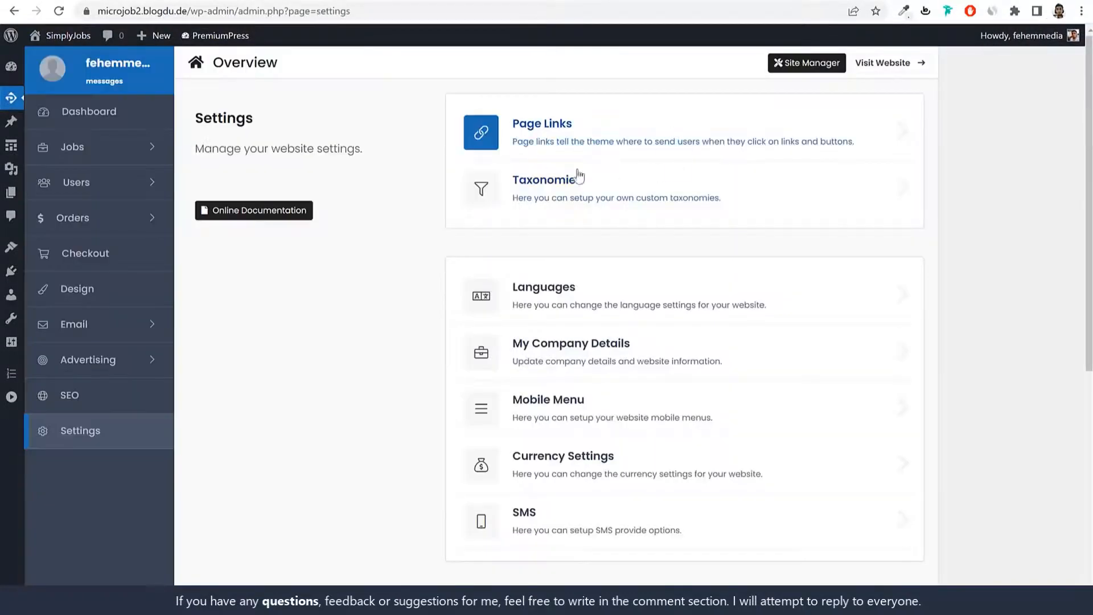
click(627, 135)
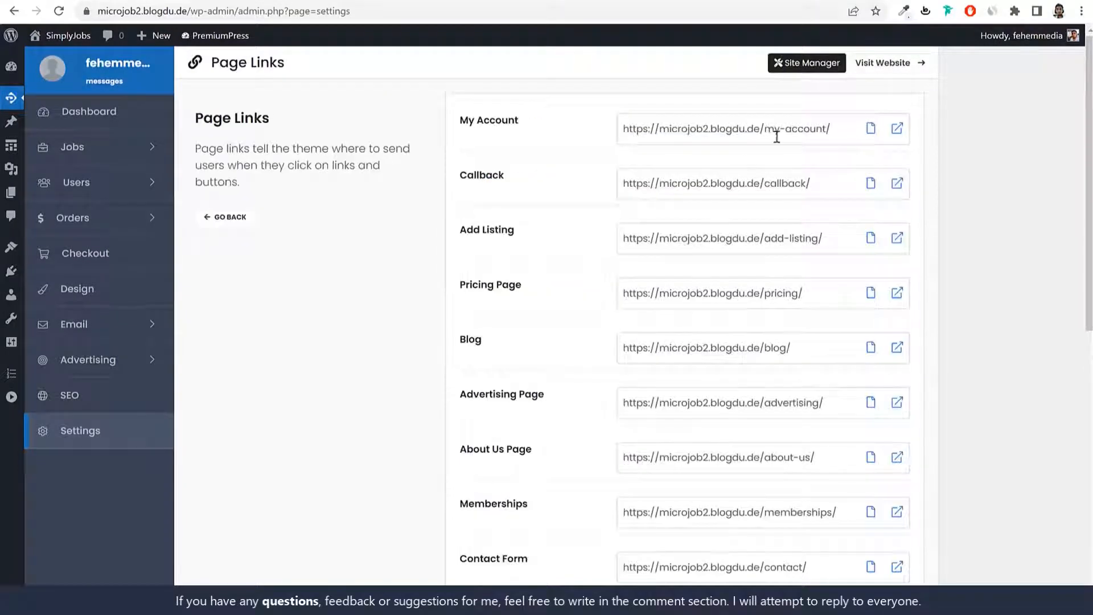
Step: Test the My Account page link from the Page Links list
triple_click(804, 130)
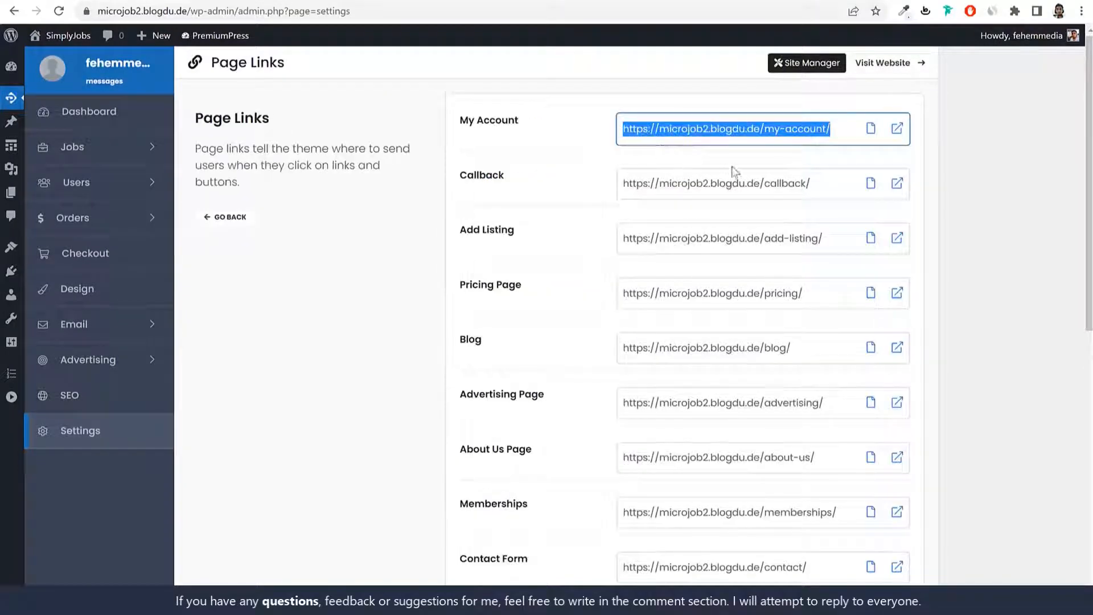
click(897, 130)
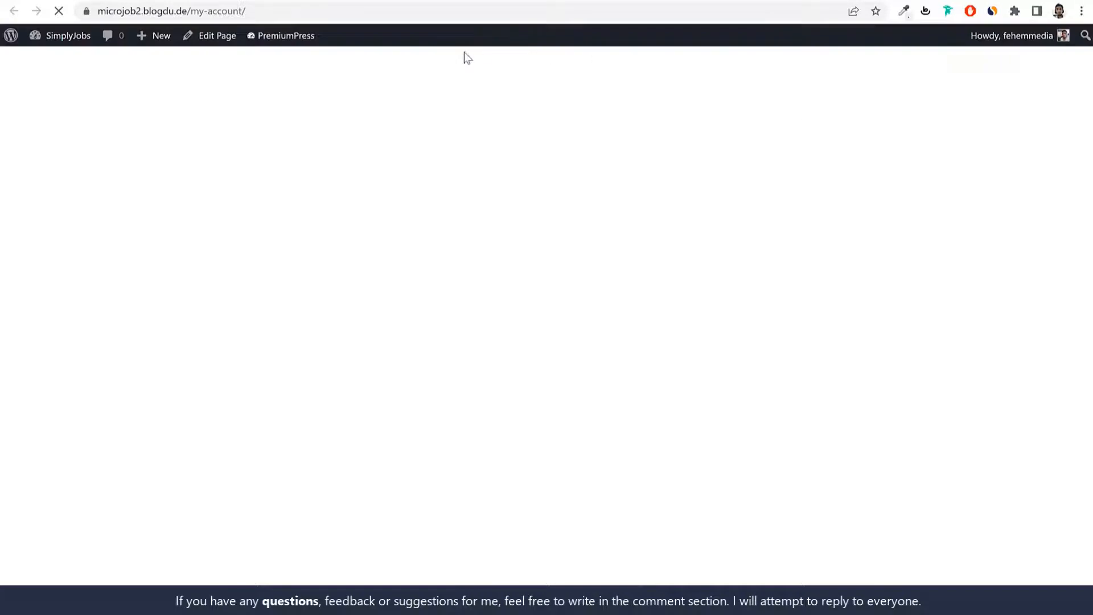
scroll(476, 369, down, 3)
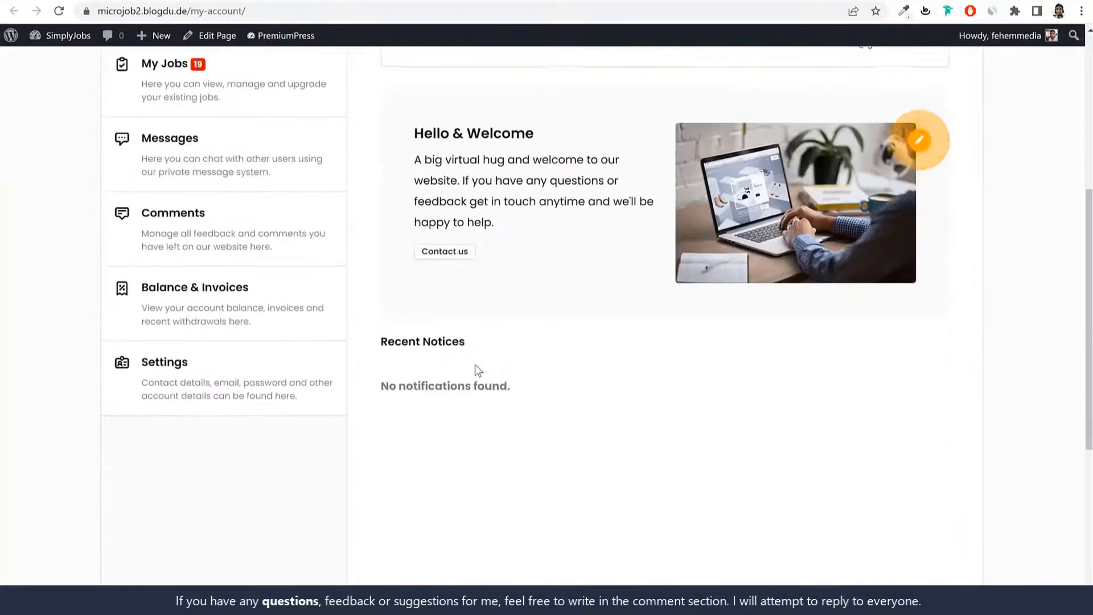
scroll(507, 100, up, 3)
click(496, 1)
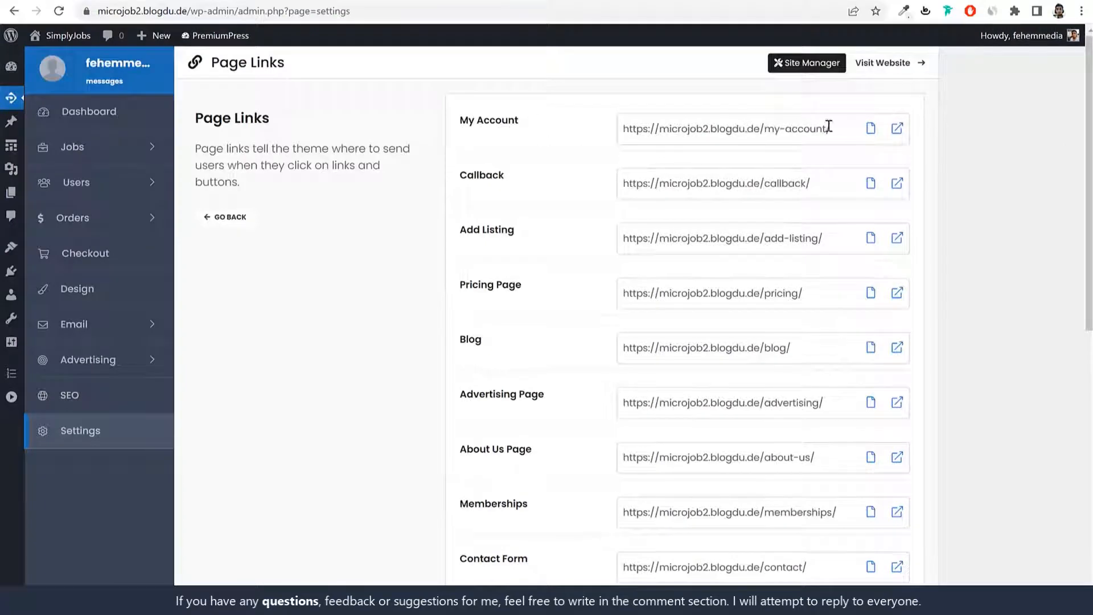
drag(829, 126, 599, 134)
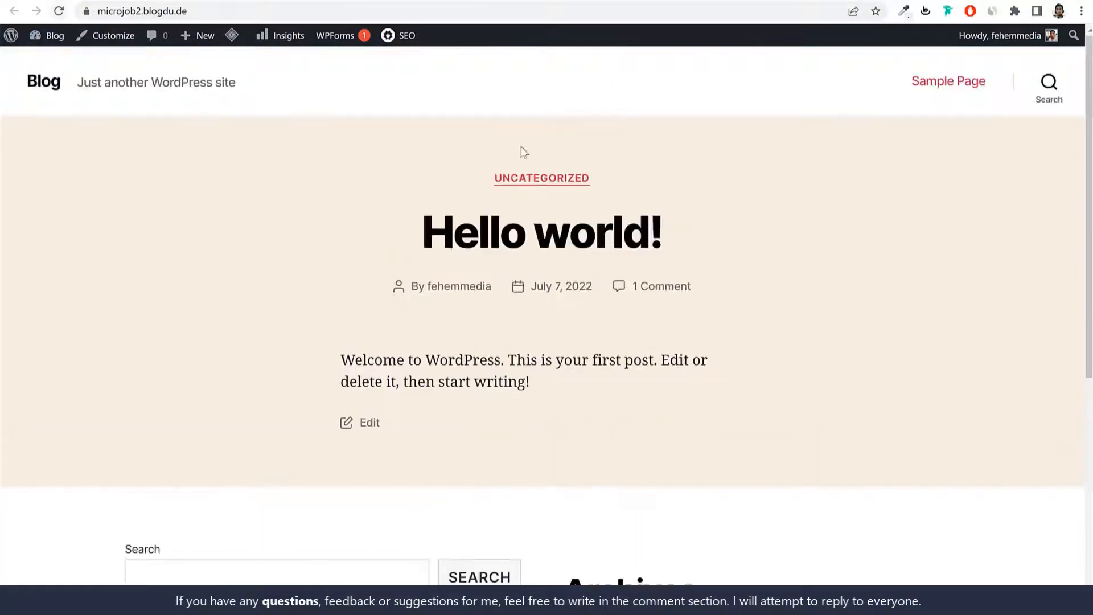
Step: Reload the site to view the new design, then come back to the Page Links settings
click(59, 11)
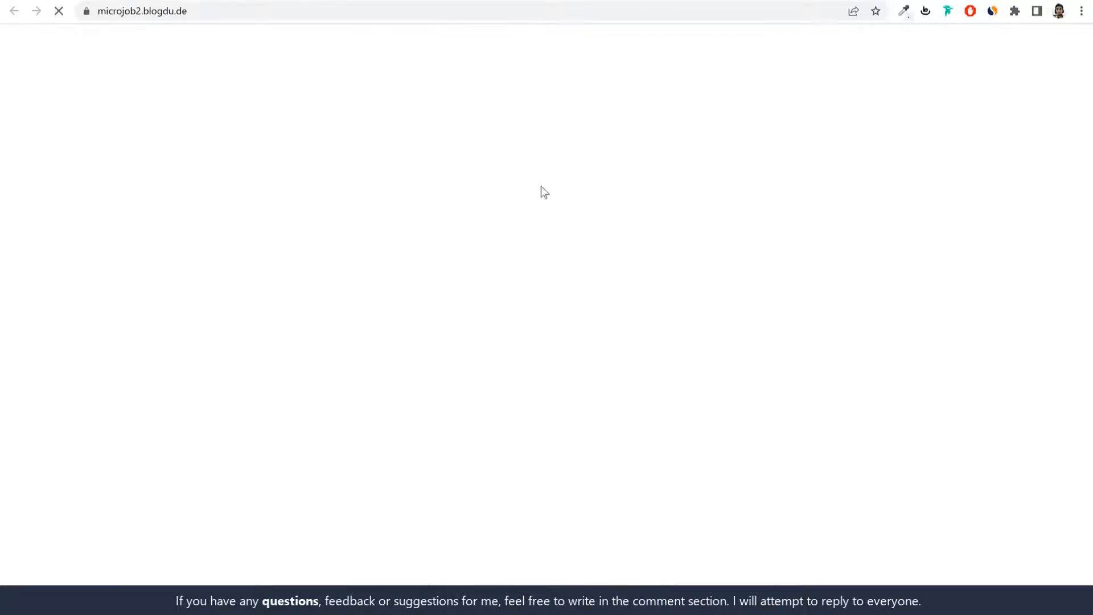
scroll(598, 365, down, 5)
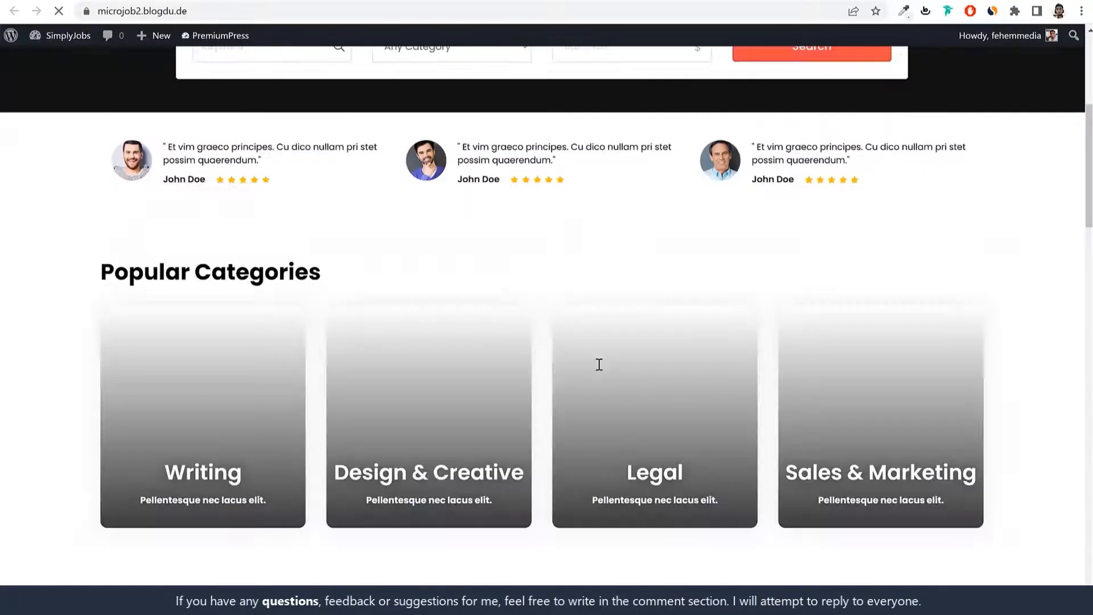
scroll(599, 365, down, 10)
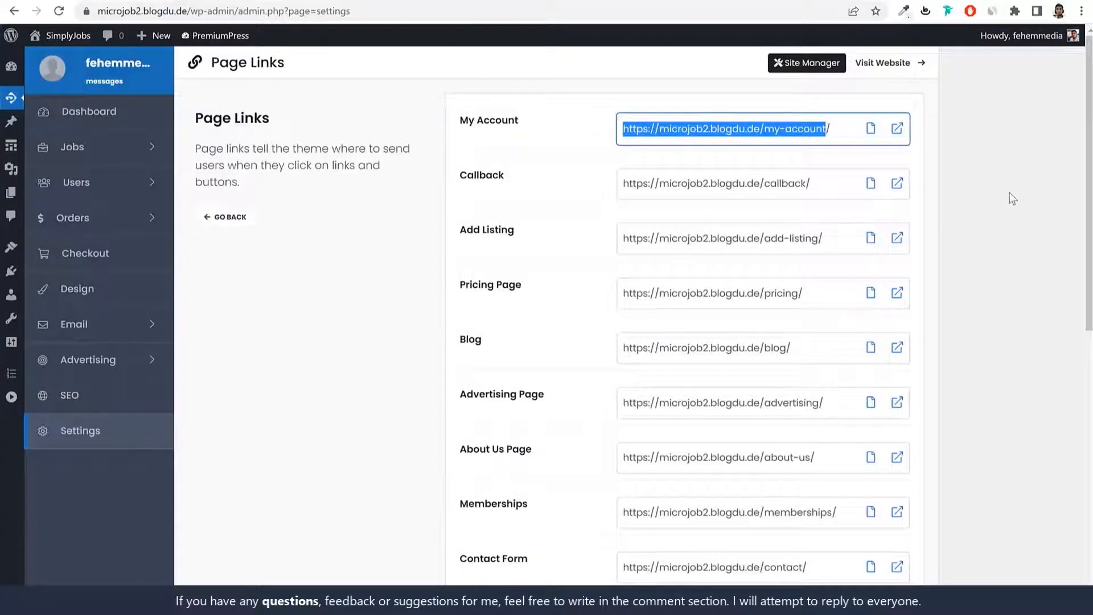
click(1012, 198)
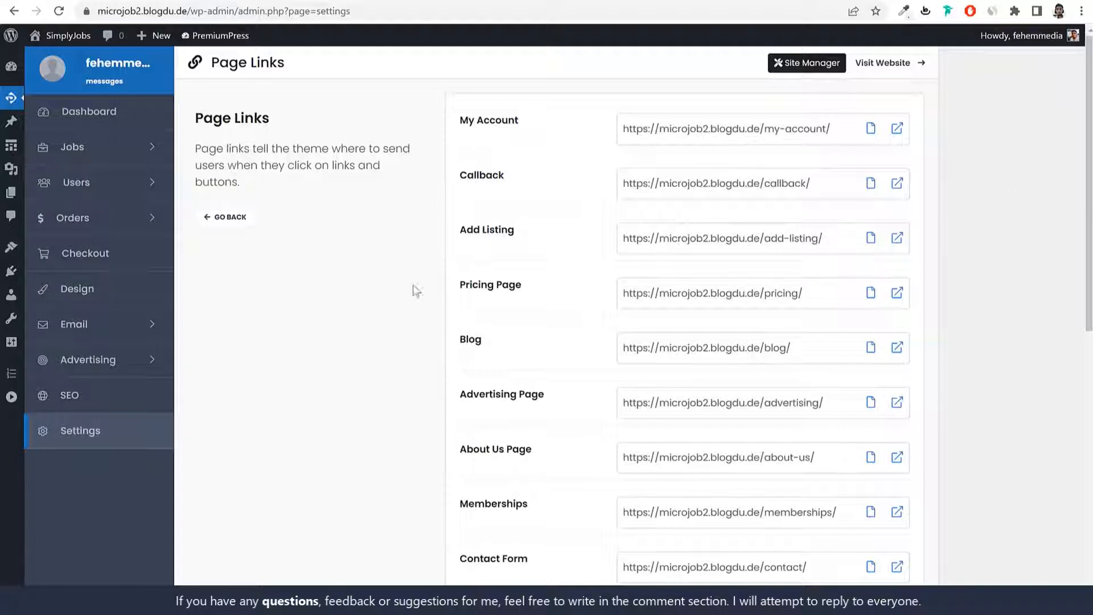
Step: Return to the PremiumPress Settings overview and scroll to the License Key section
click(121, 435)
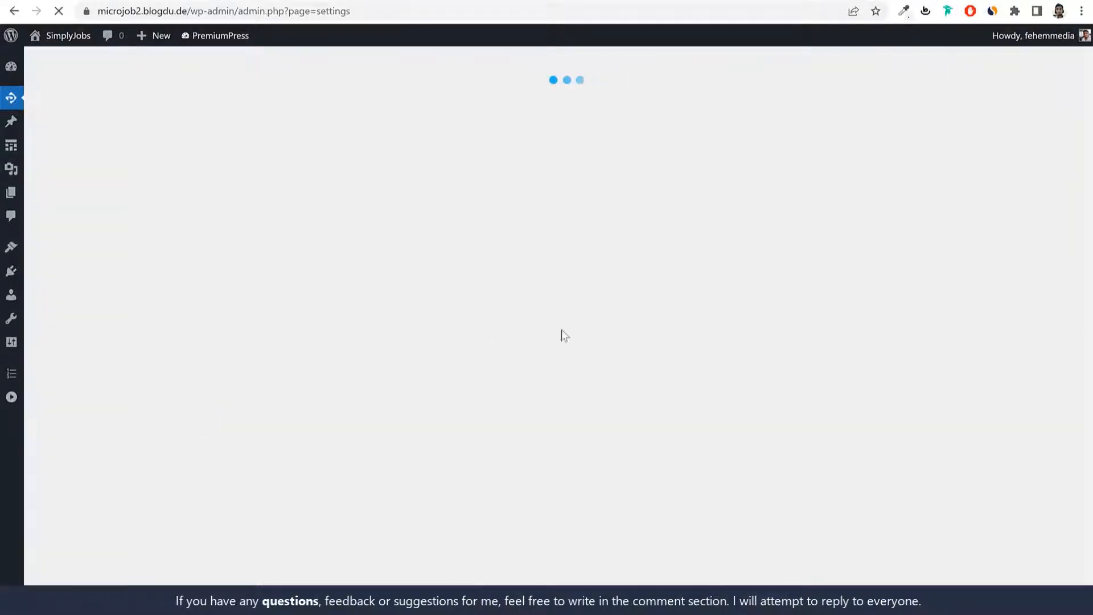
scroll(601, 473, down, 6)
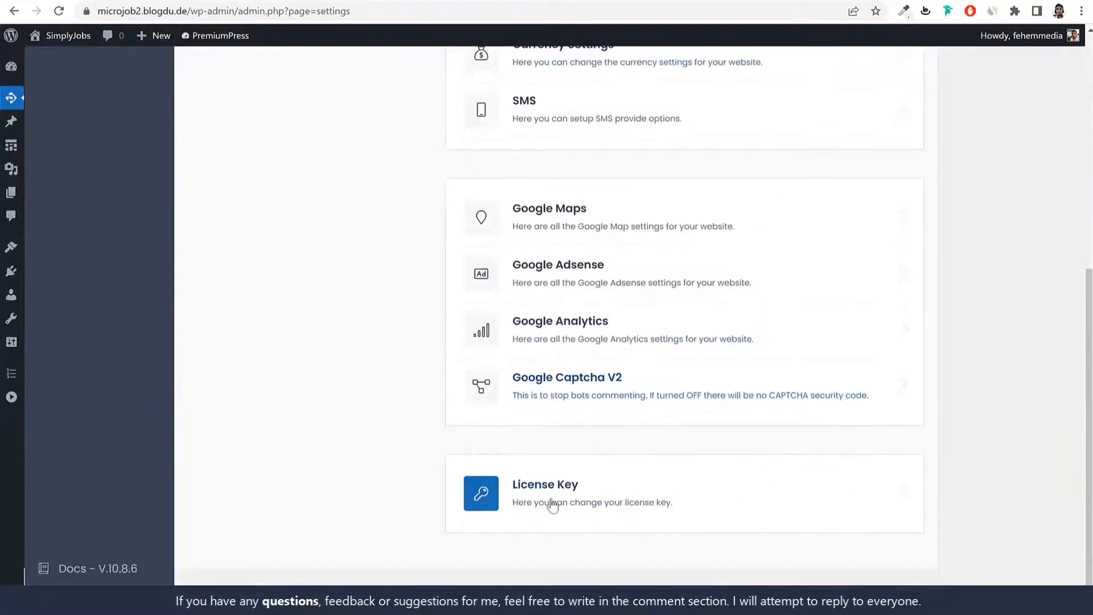
scroll(934, 463, up, 8)
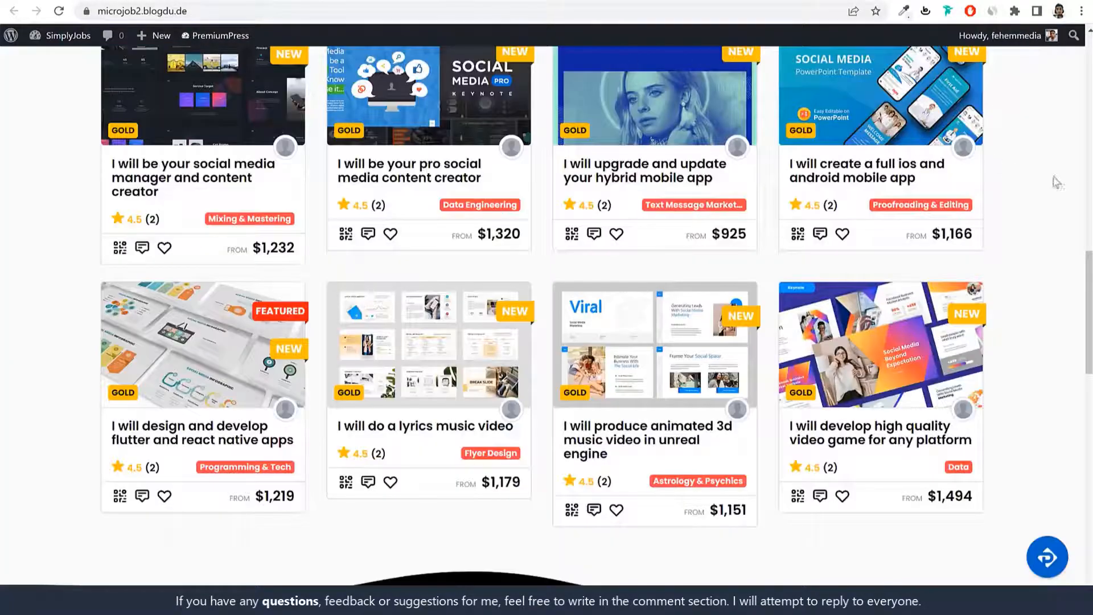
Step: Scroll through the SimplyJobs homepage to review its hero, popular categories and featured jobs
scroll(1028, 296, up, 10)
scroll(1026, 312, up, 4)
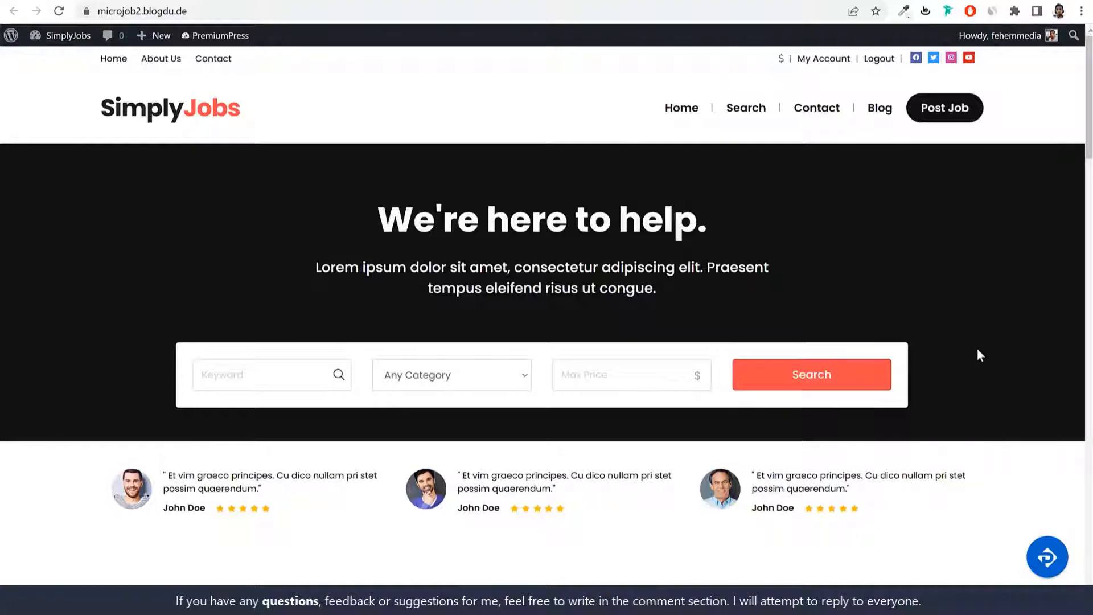
scroll(988, 364, down, 1)
scroll(989, 391, down, 5)
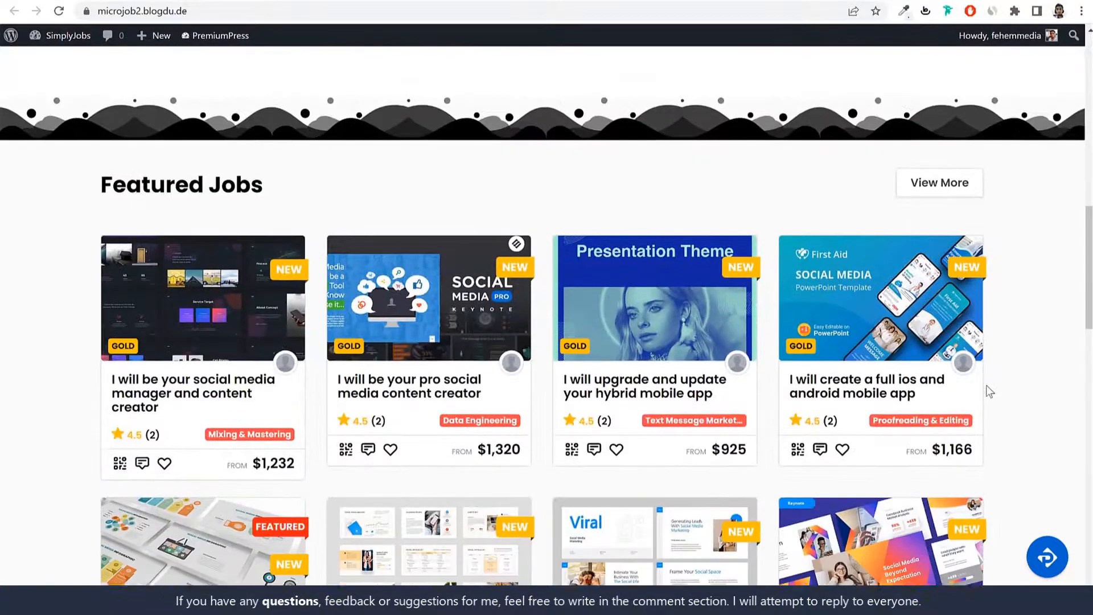
scroll(1036, 386, up, 10)
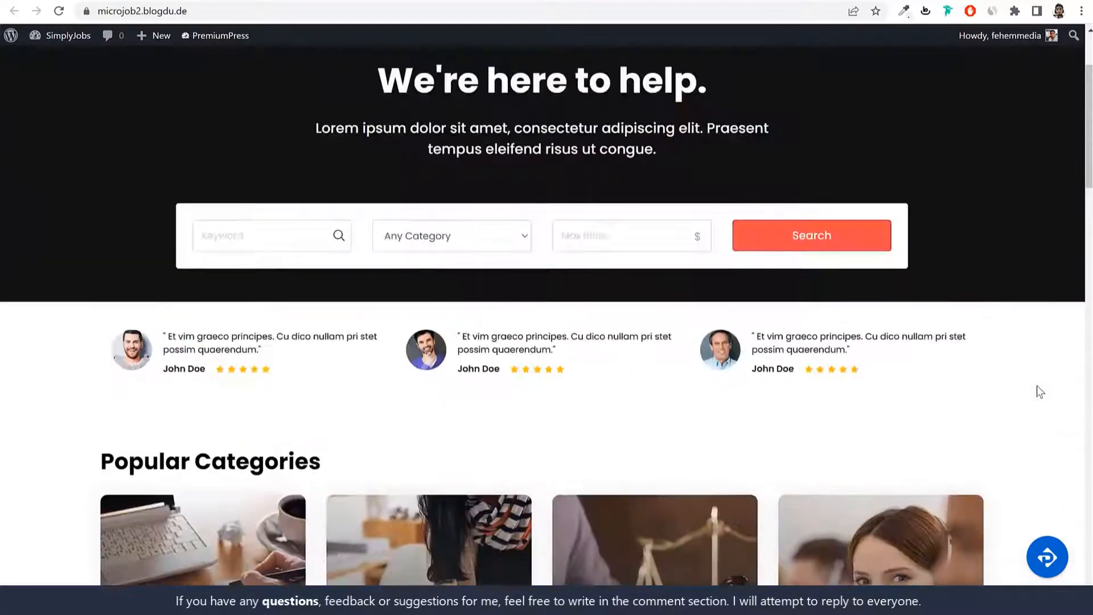
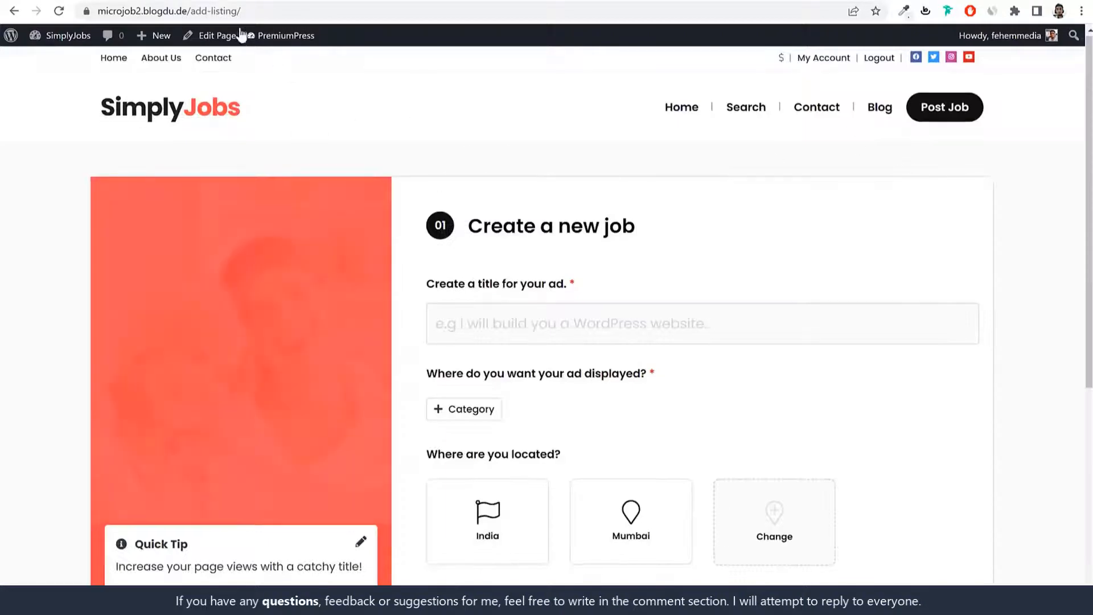
Step: Scroll the demo's add-listing page and open the YouTube Thumbnail featured job listing
drag(241, 11, 189, 11)
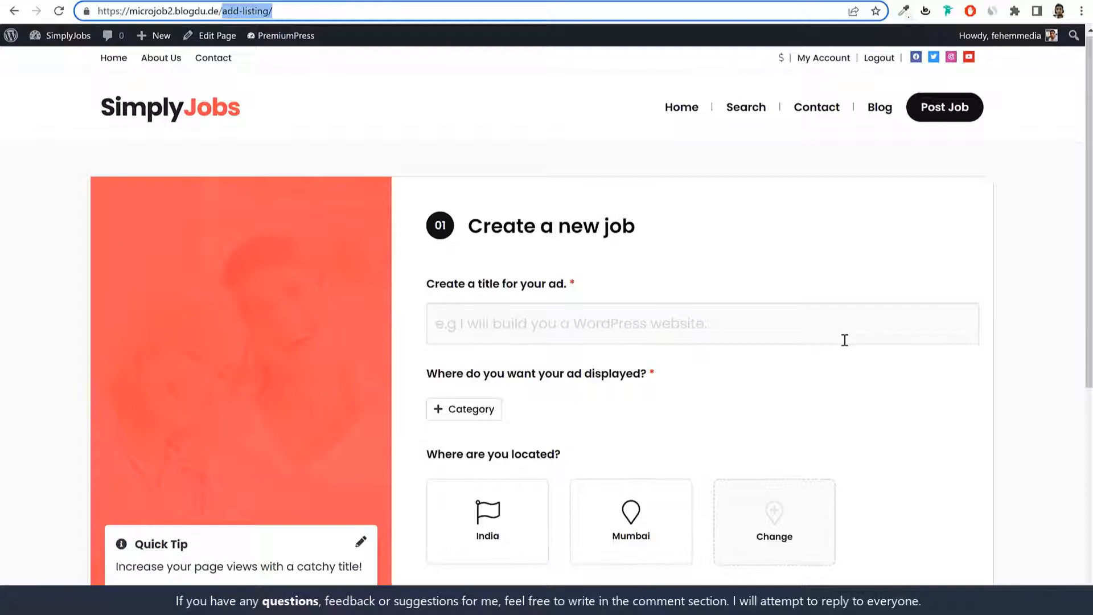
scroll(847, 335, down, 2)
click(541, 183)
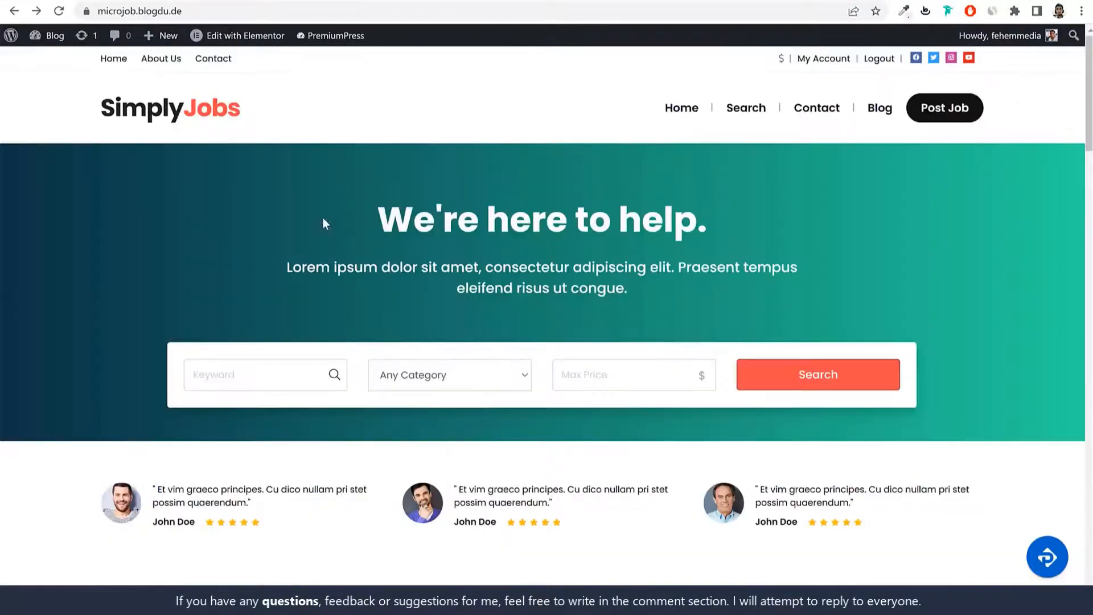
scroll(322, 220, down, 15)
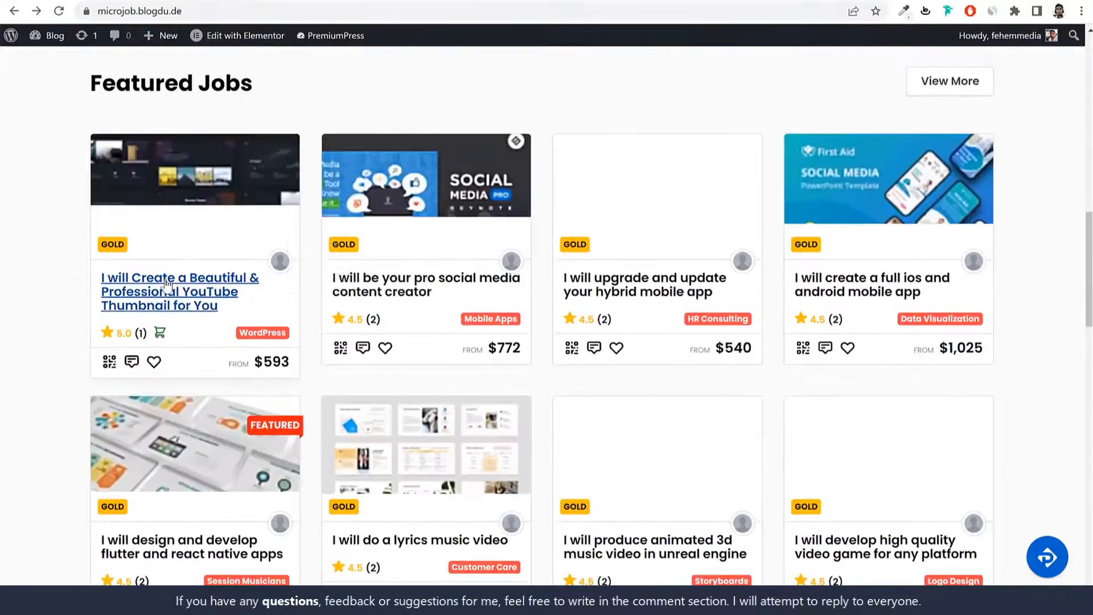
click(194, 301)
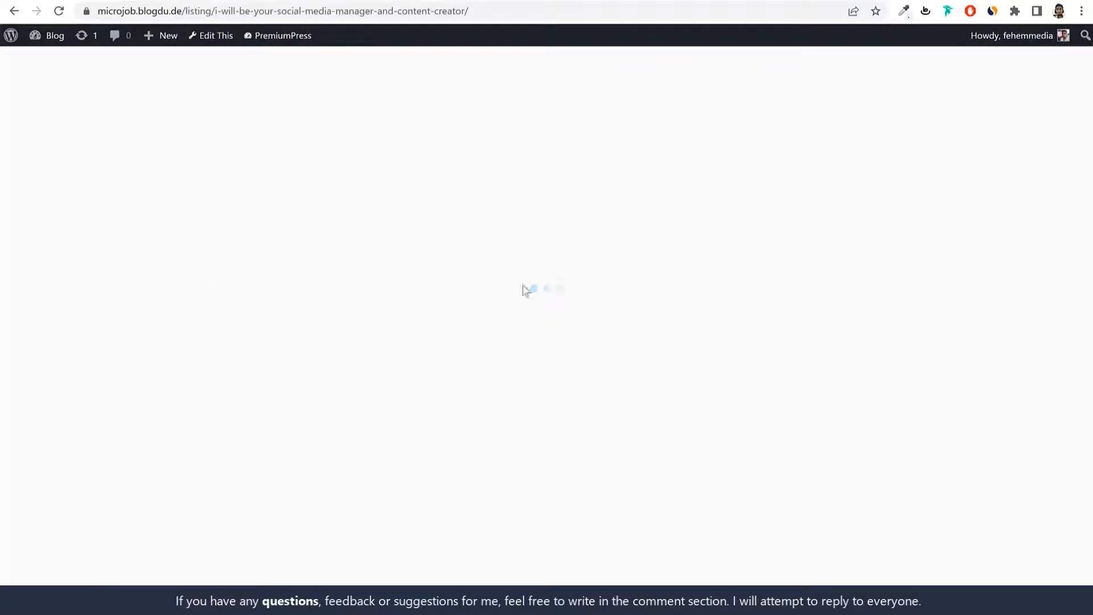
Step: Open and close the listing's My Photos popup, then return to the wp-admin Settings overview
drag(940, 314, 683, 223)
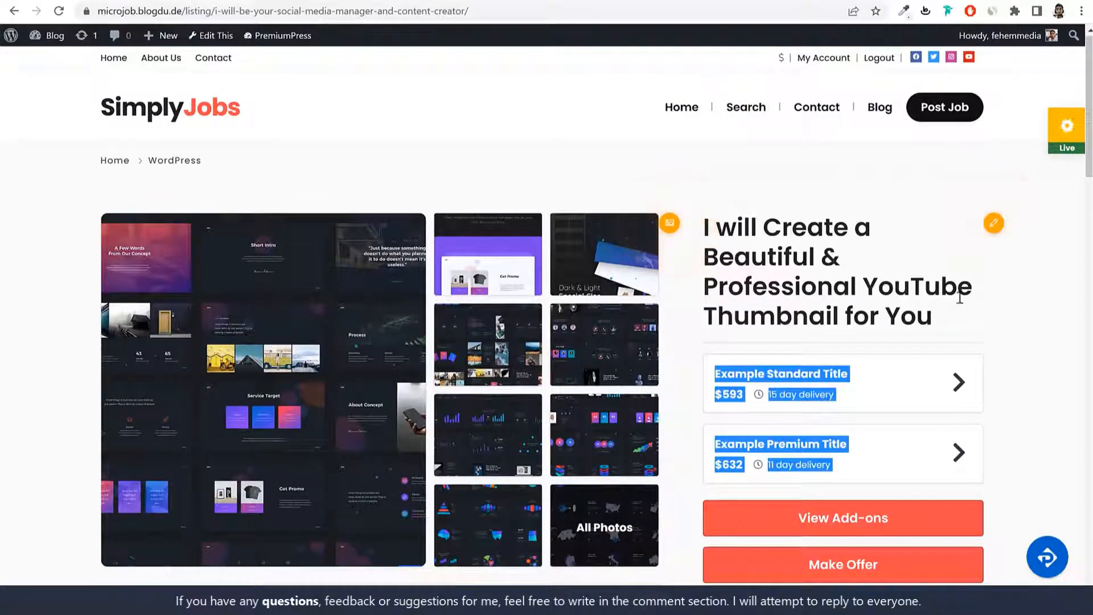
click(1002, 321)
click(670, 222)
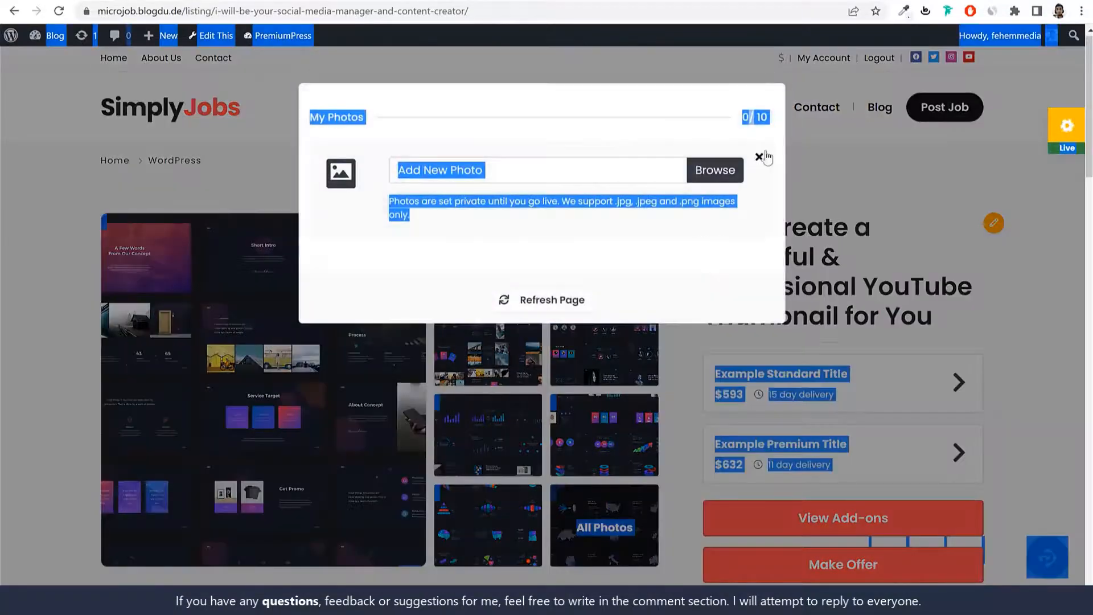
click(838, 218)
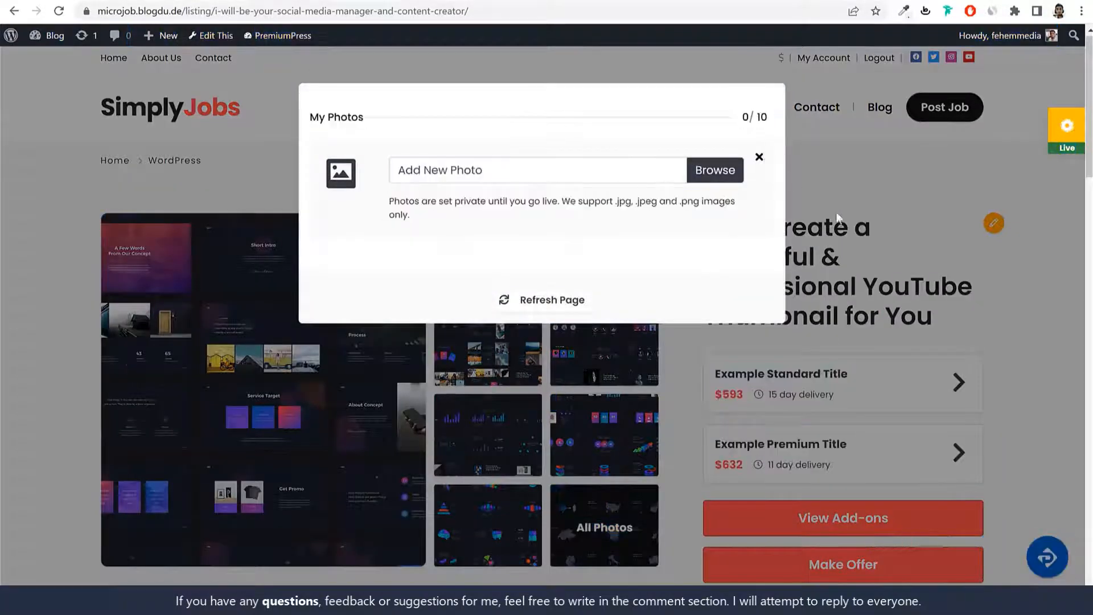
click(914, 247)
drag(974, 324, 739, 251)
triple_click(738, 251)
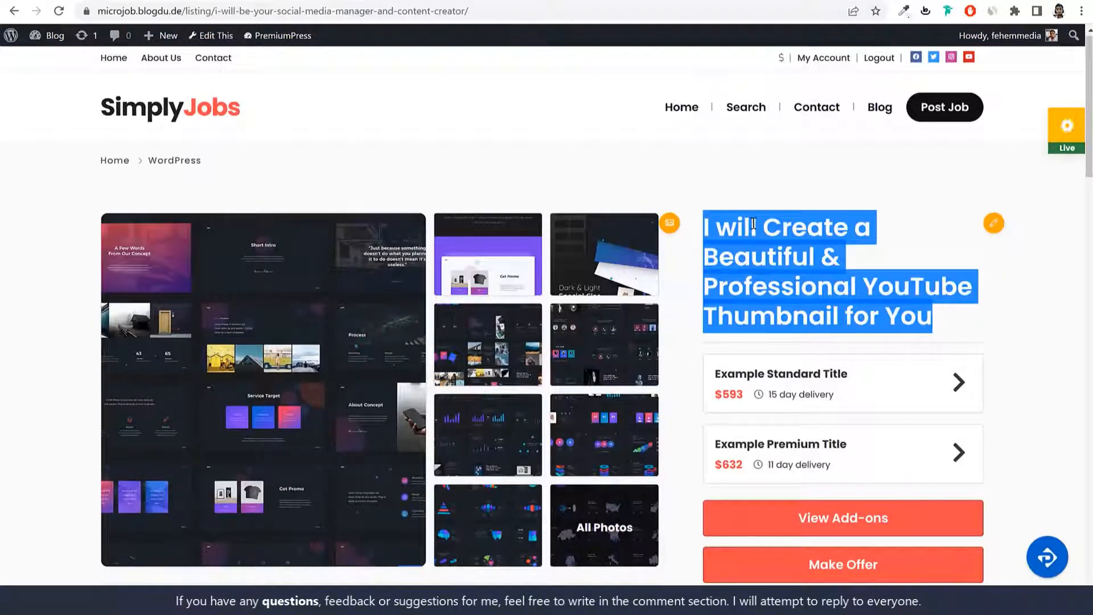
click(234, 1)
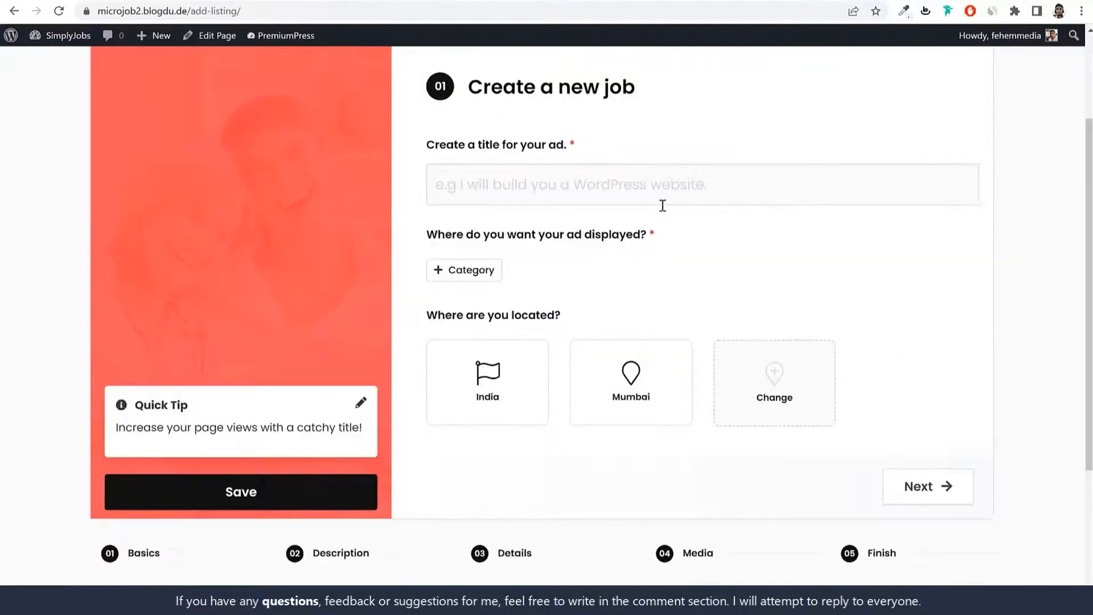
Step: Enter 'I will create a Professional Website for You' as the new job's ad title
click(662, 204)
text(I)
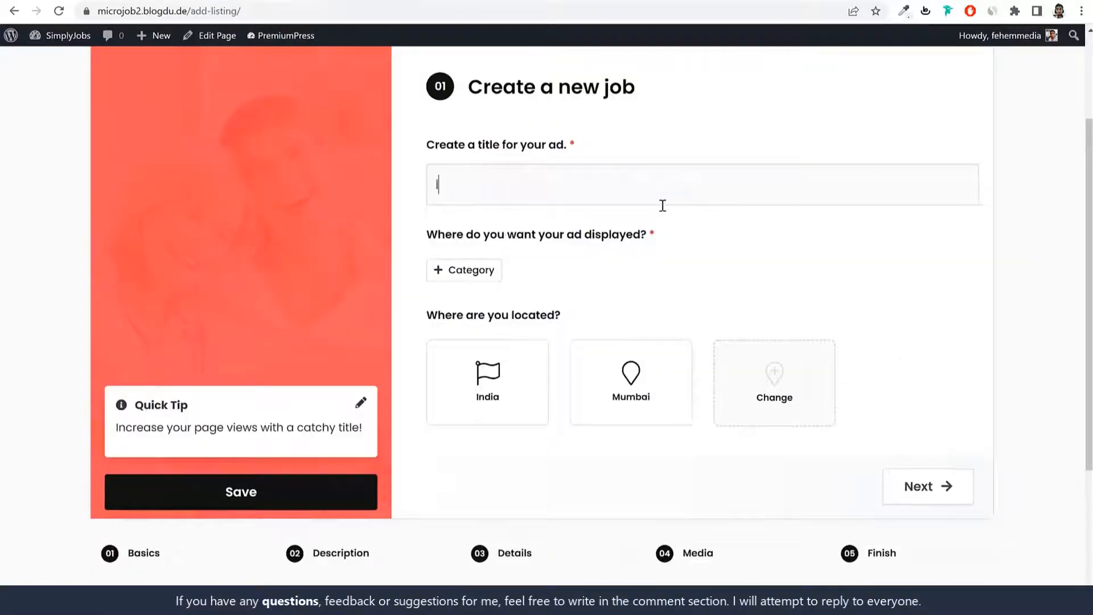
text( will create a Prof)
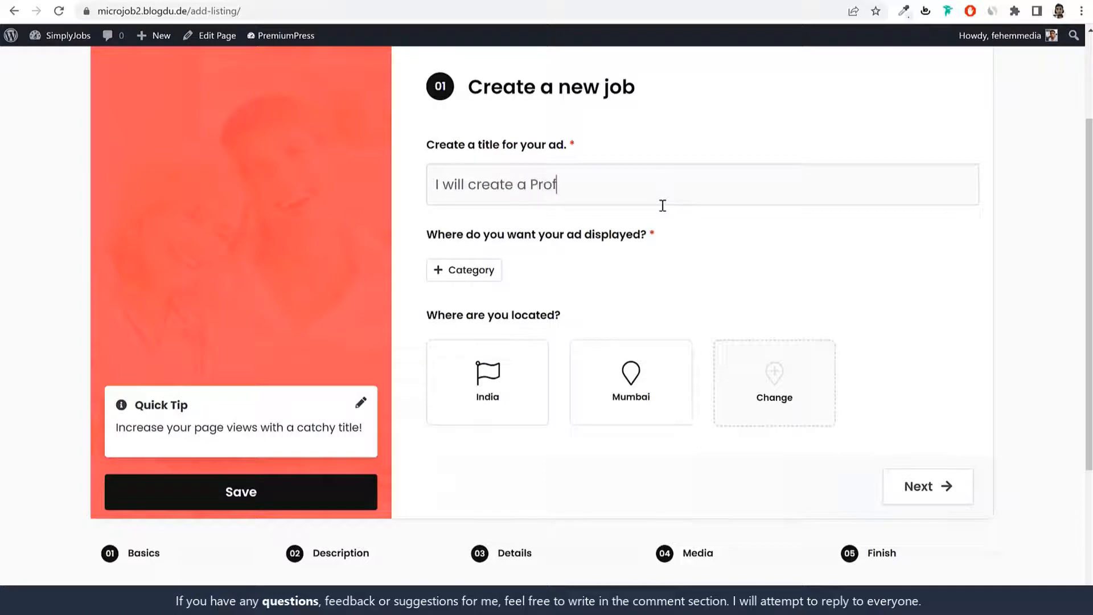
text(essional Website for You)
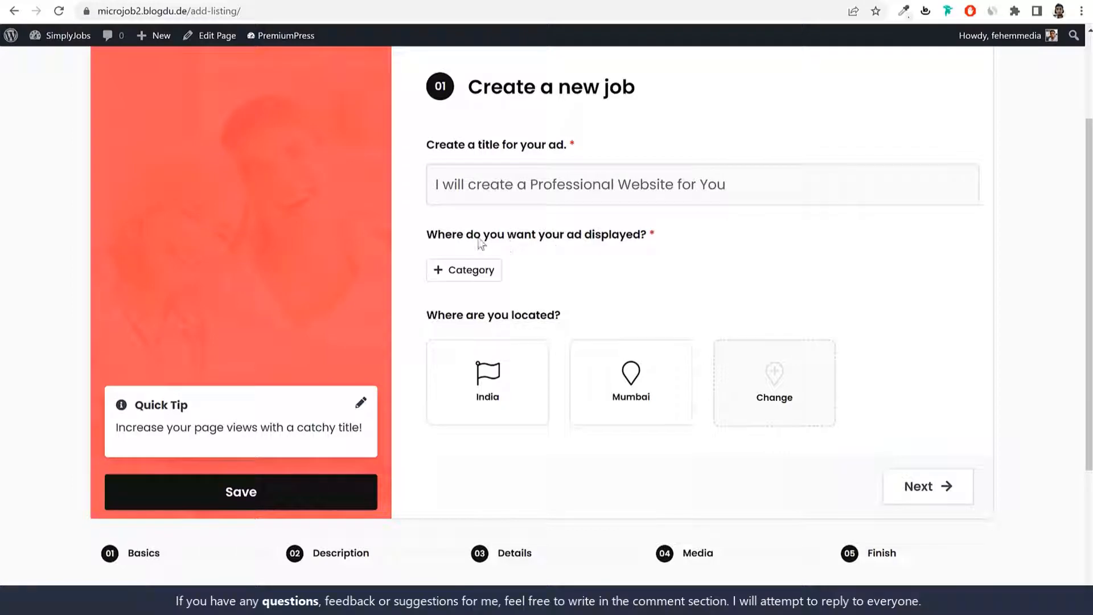
drag(478, 240, 646, 245)
scroll(717, 251, down, 1)
click(649, 116)
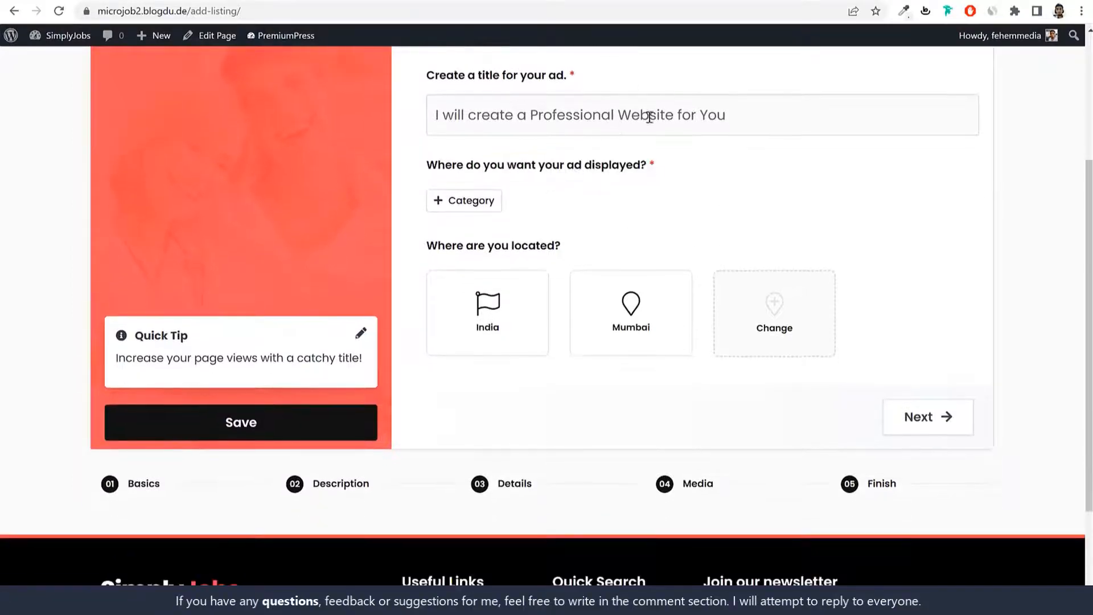
scroll(698, 170, up, 2)
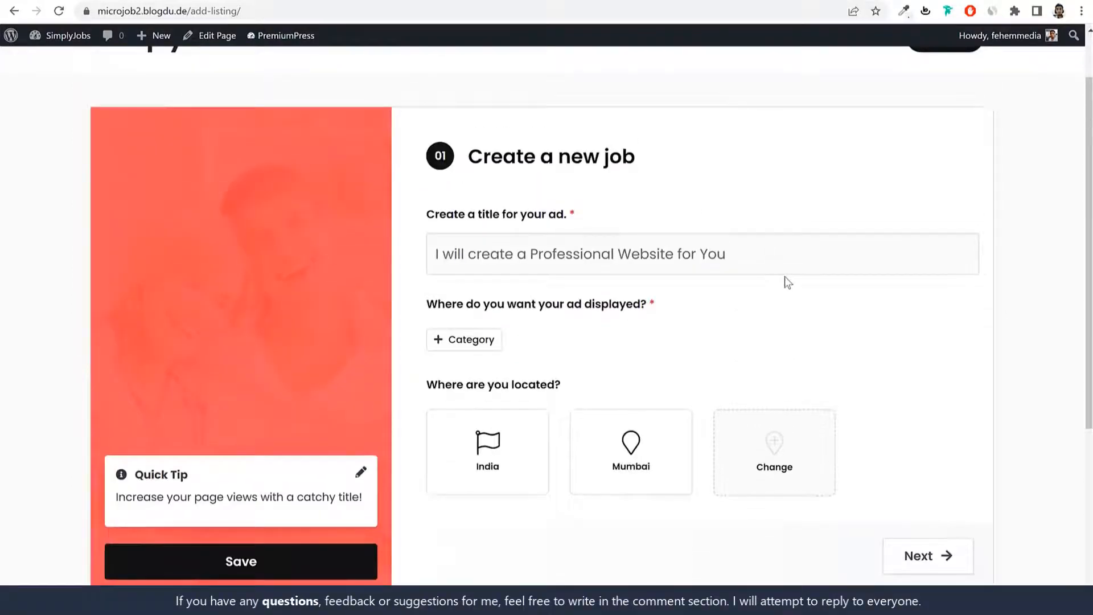
Step: Assign the job to the Programming & Tech category with the Web Programming subcategory
click(483, 344)
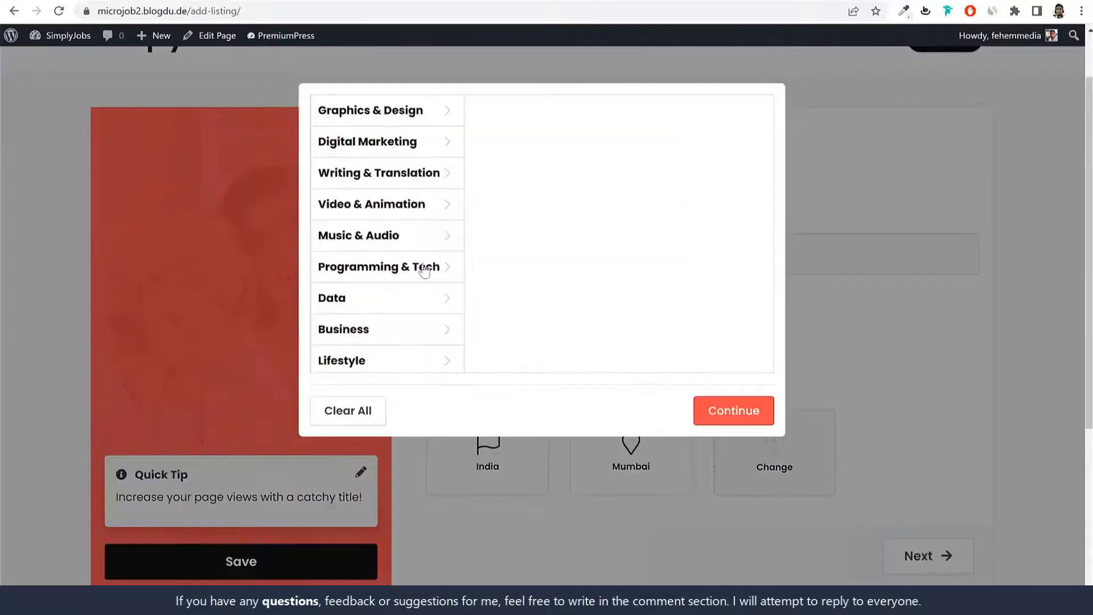
scroll(426, 232, down, 2)
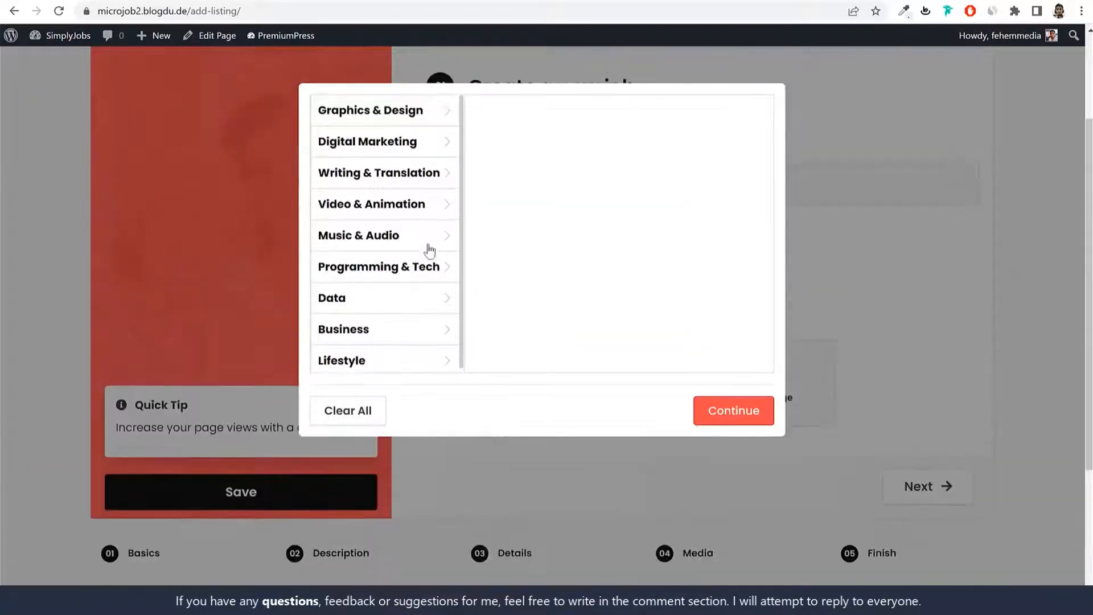
scroll(430, 252, up, 1)
click(406, 267)
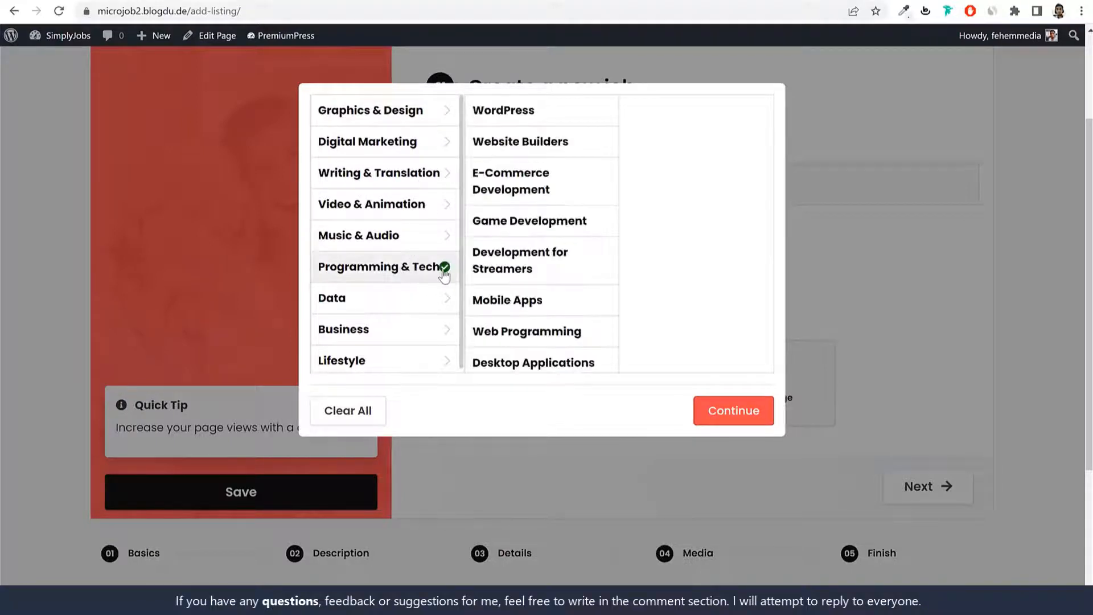
click(541, 185)
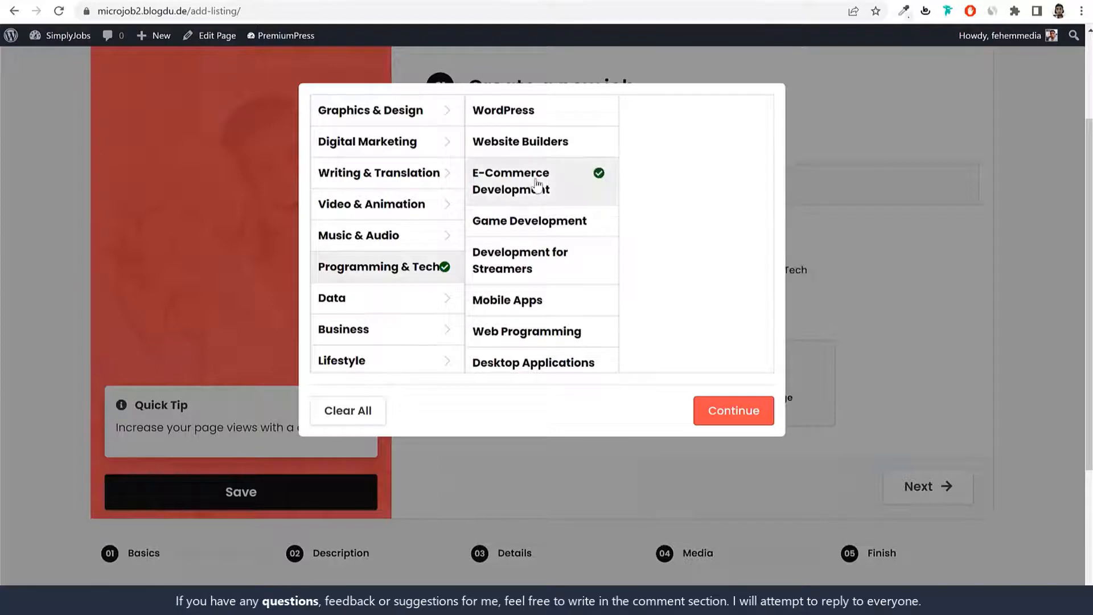
click(548, 149)
click(569, 175)
click(576, 302)
click(578, 342)
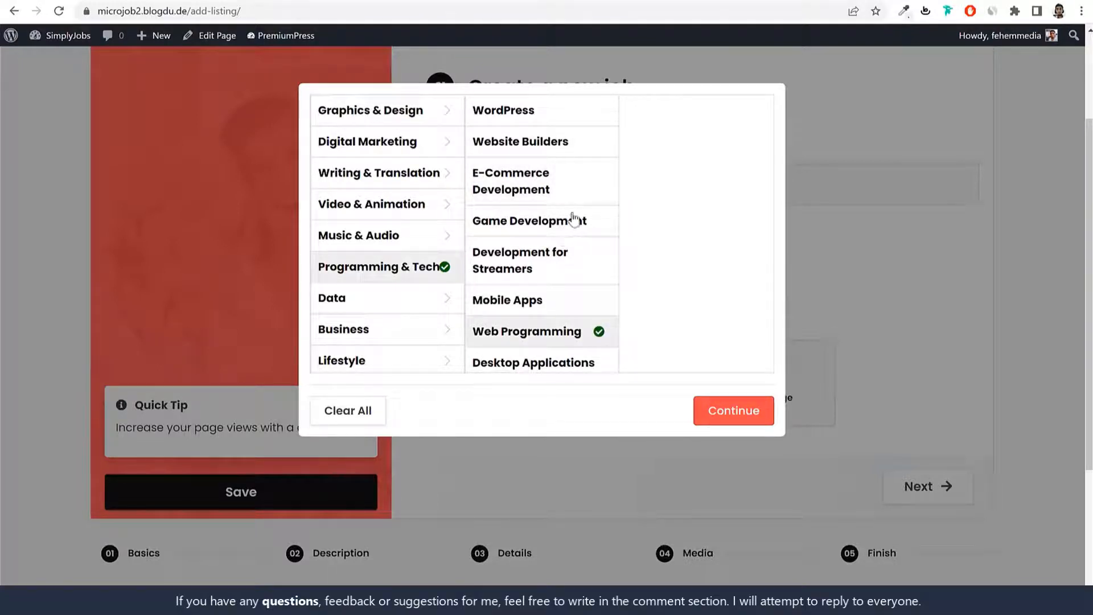
scroll(421, 299, down, 3)
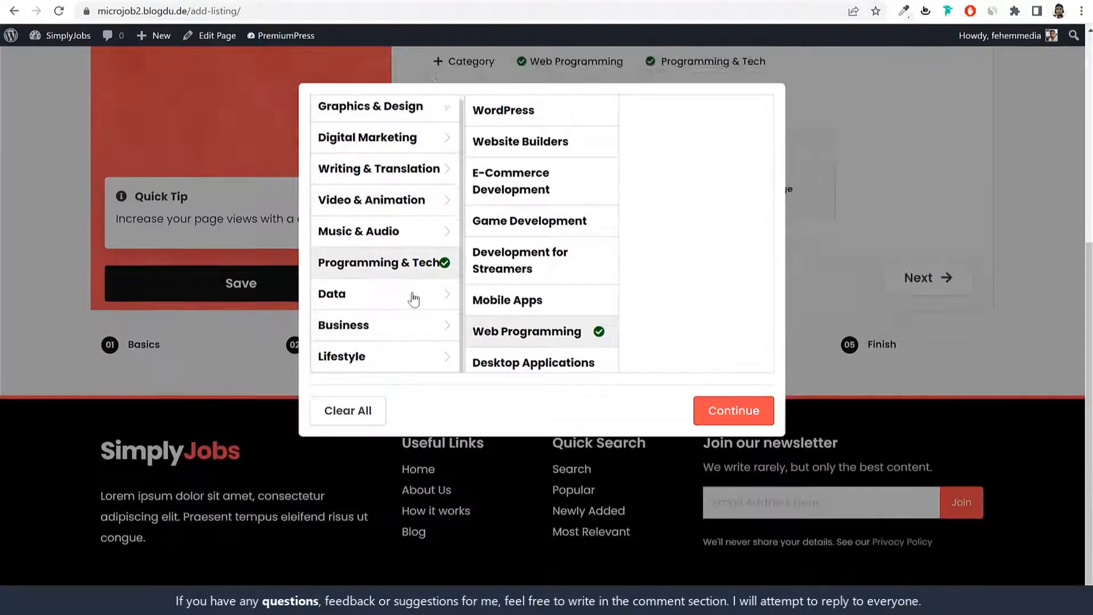
scroll(417, 299, up, 3)
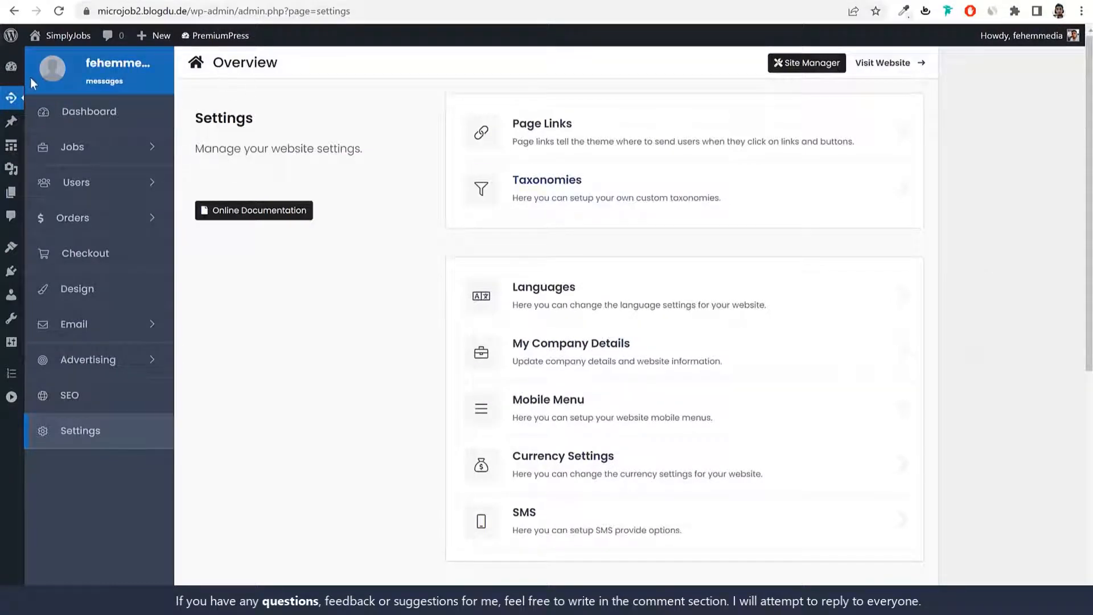
Step: Delete the Twenty Twenty theme under Appearance > Themes and open the Job post list
click(11, 68)
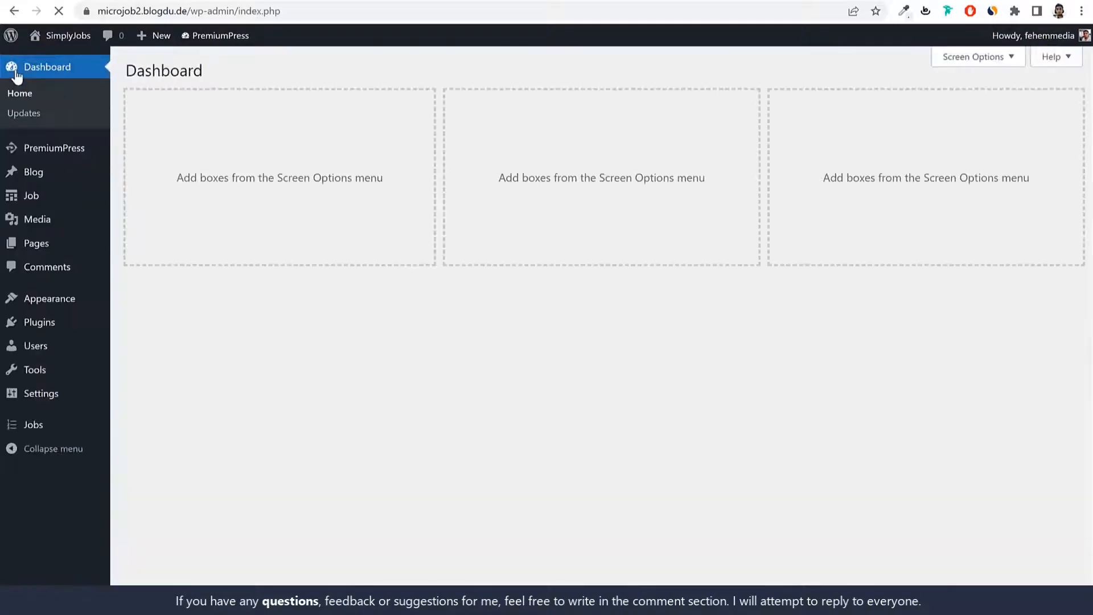
click(77, 307)
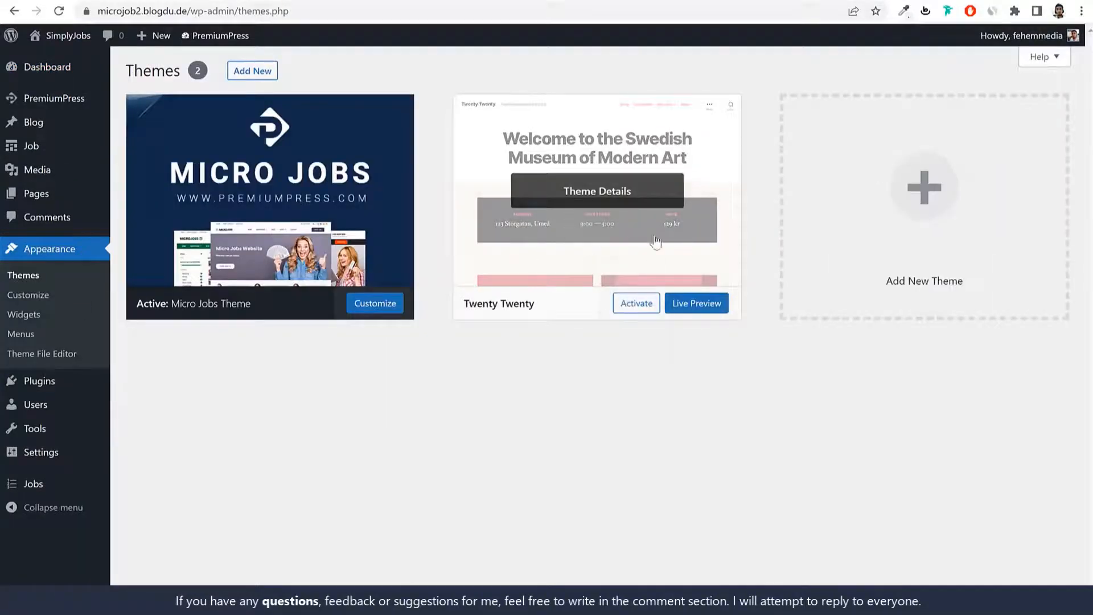
click(656, 242)
click(1045, 579)
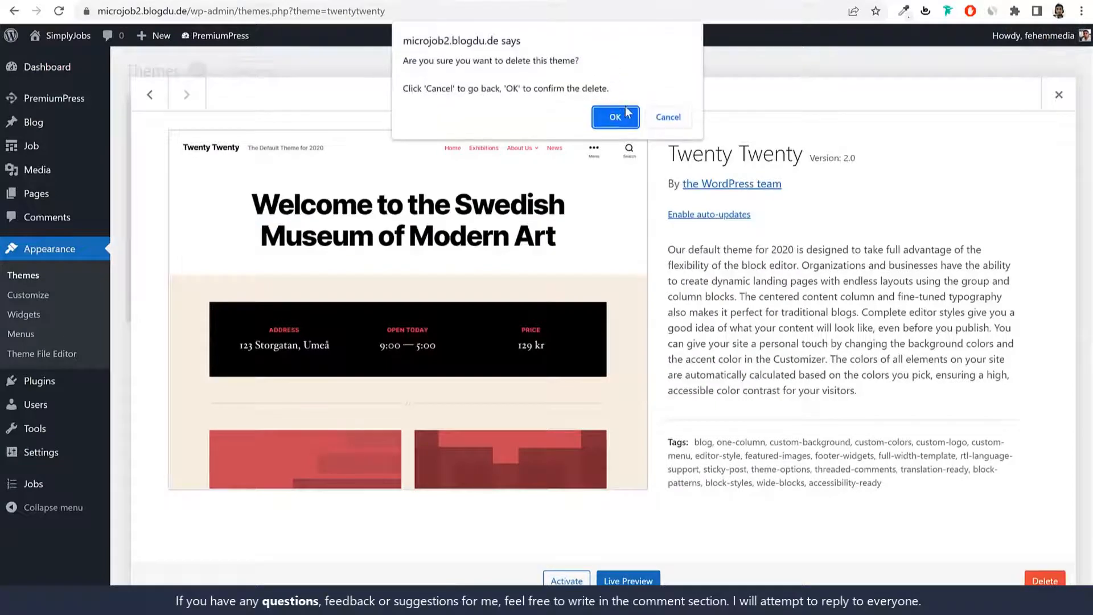
click(625, 115)
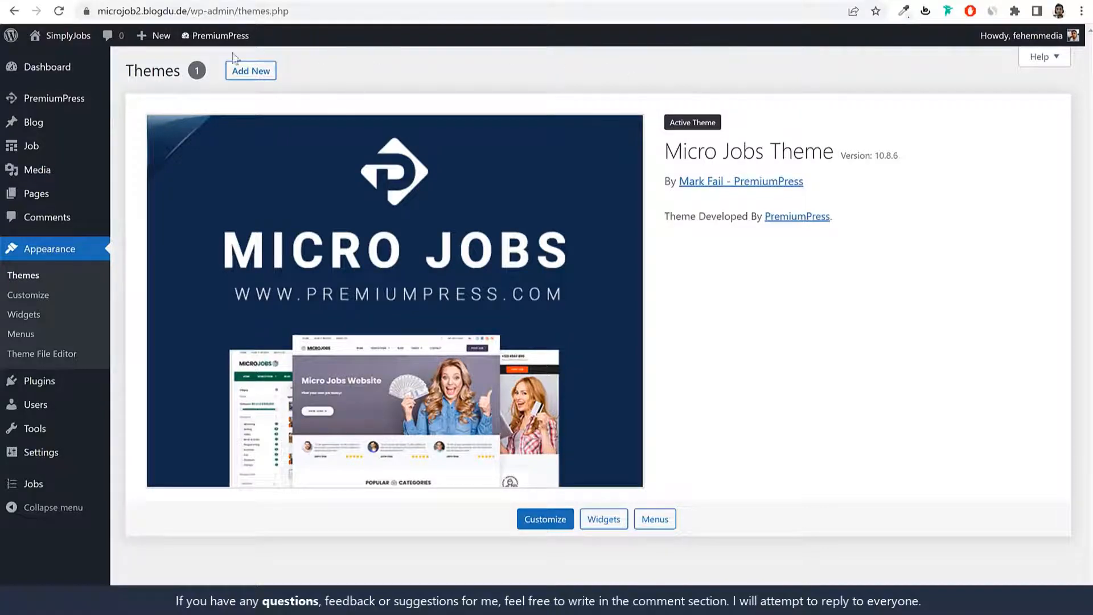
mouse_move(35, 155)
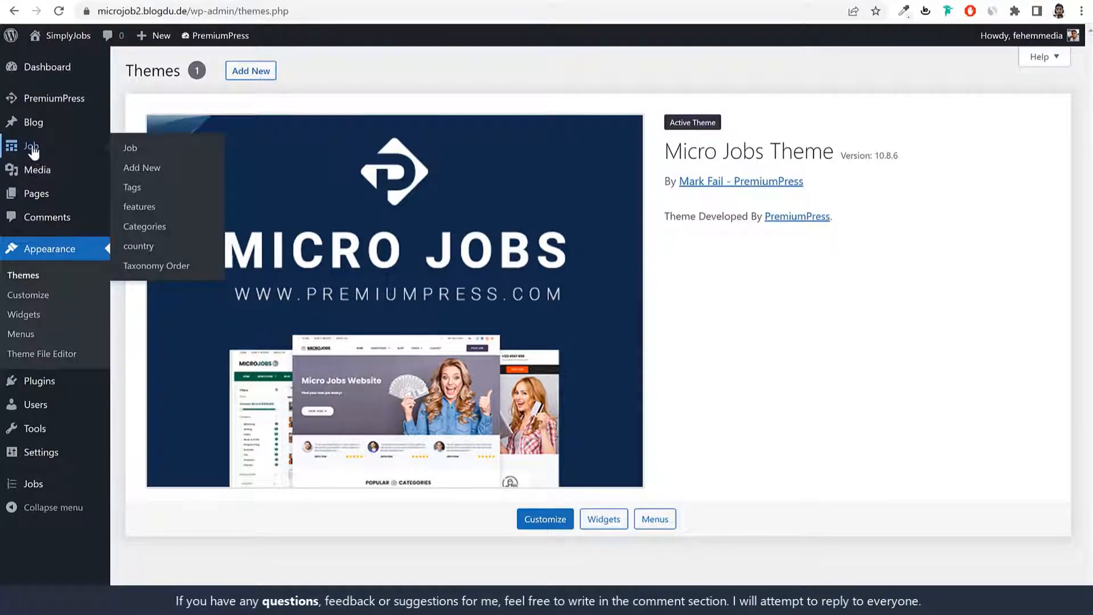
click(32, 148)
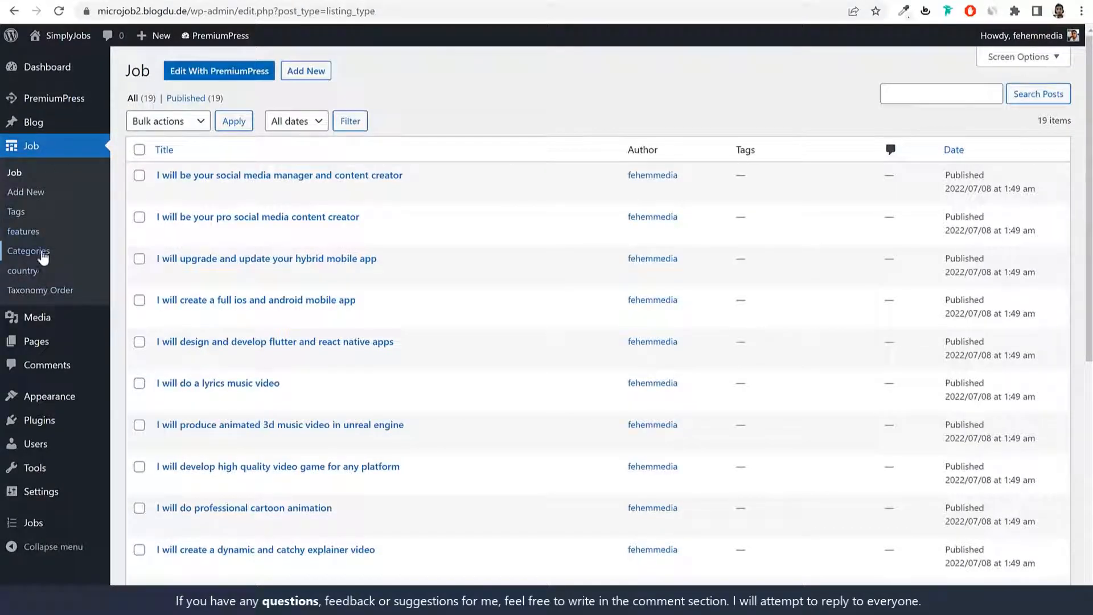
Step: Open Job > Categories and compare it with Graphics & Design's subcategories in the front-end chooser
click(35, 253)
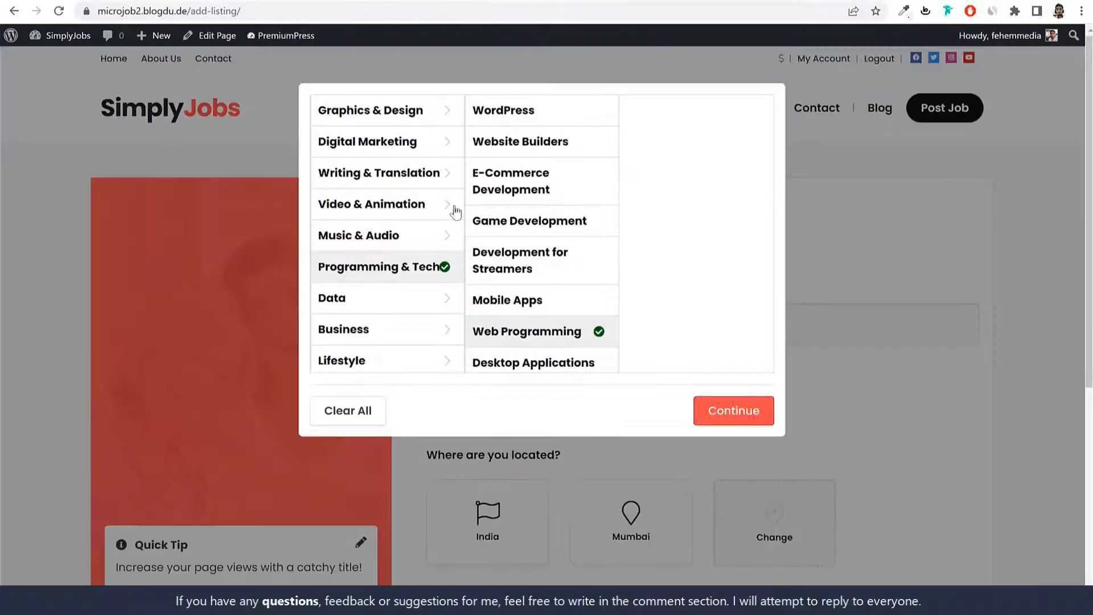
click(386, 117)
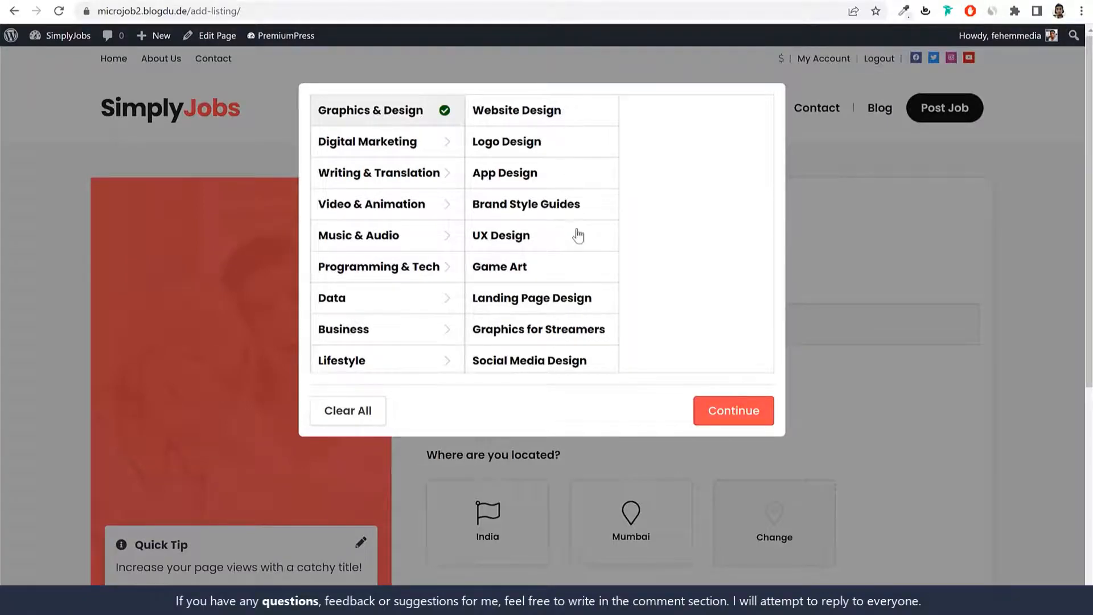
scroll(578, 240, down, 5)
scroll(583, 260, down, 3)
scroll(583, 271, up, 10)
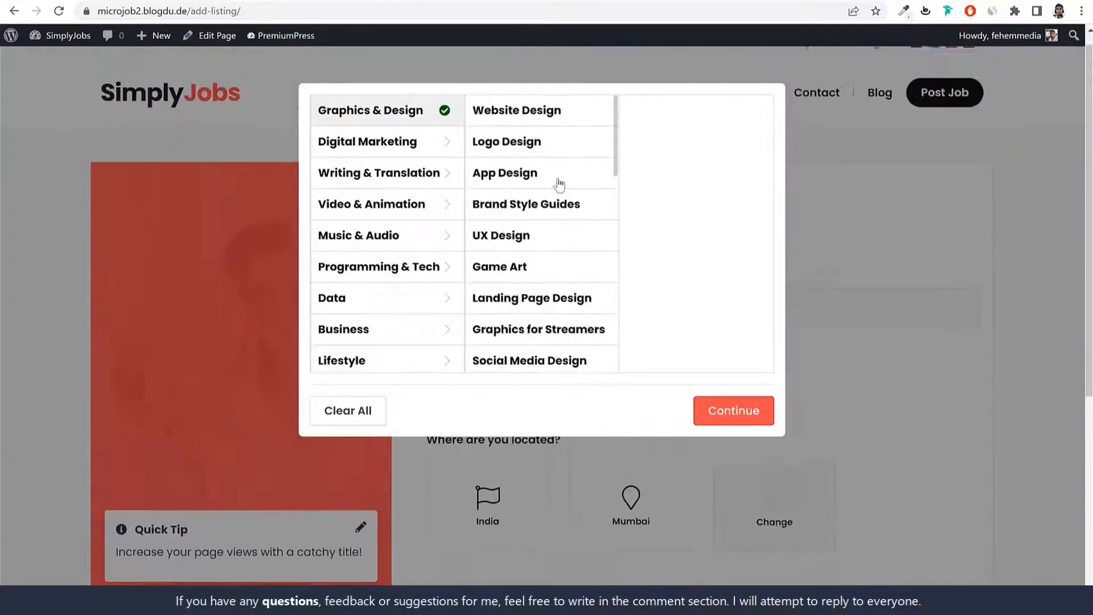
scroll(532, 149, down, 5)
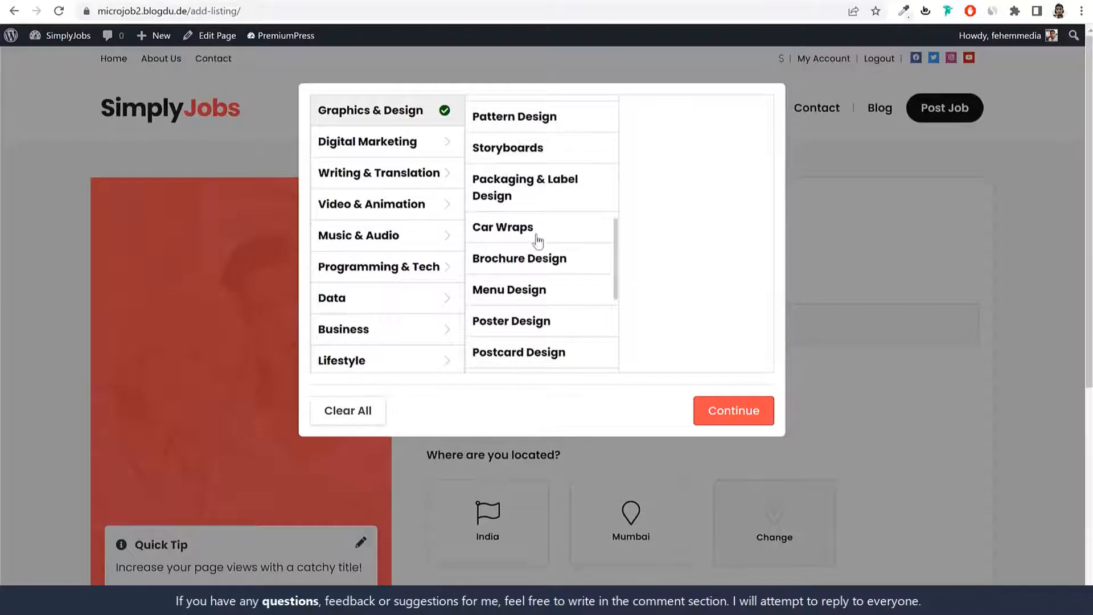
scroll(542, 228, up, 5)
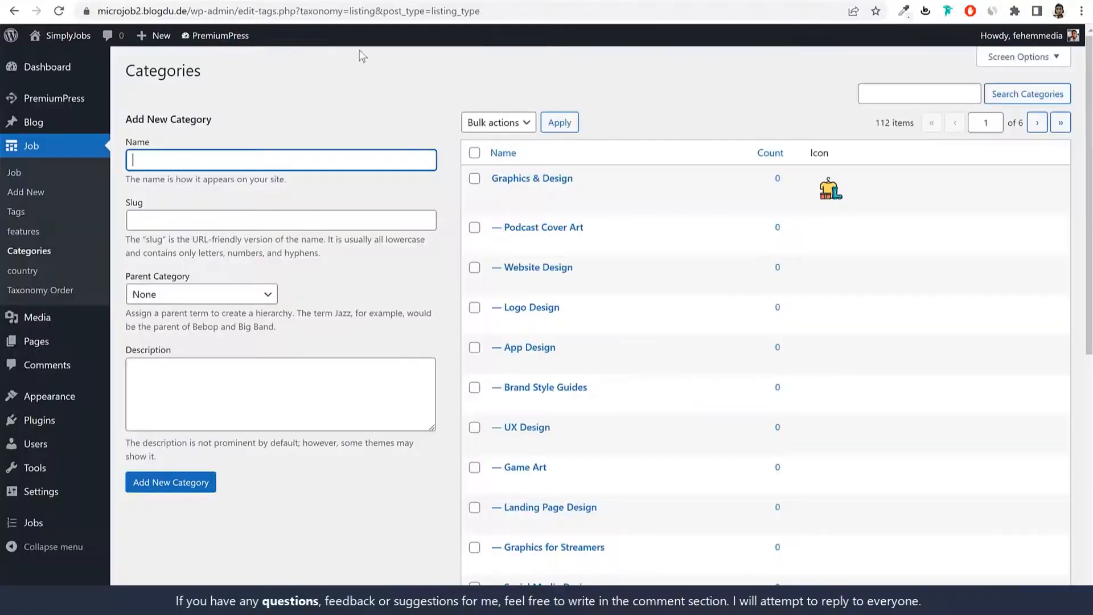
drag(574, 178, 494, 181)
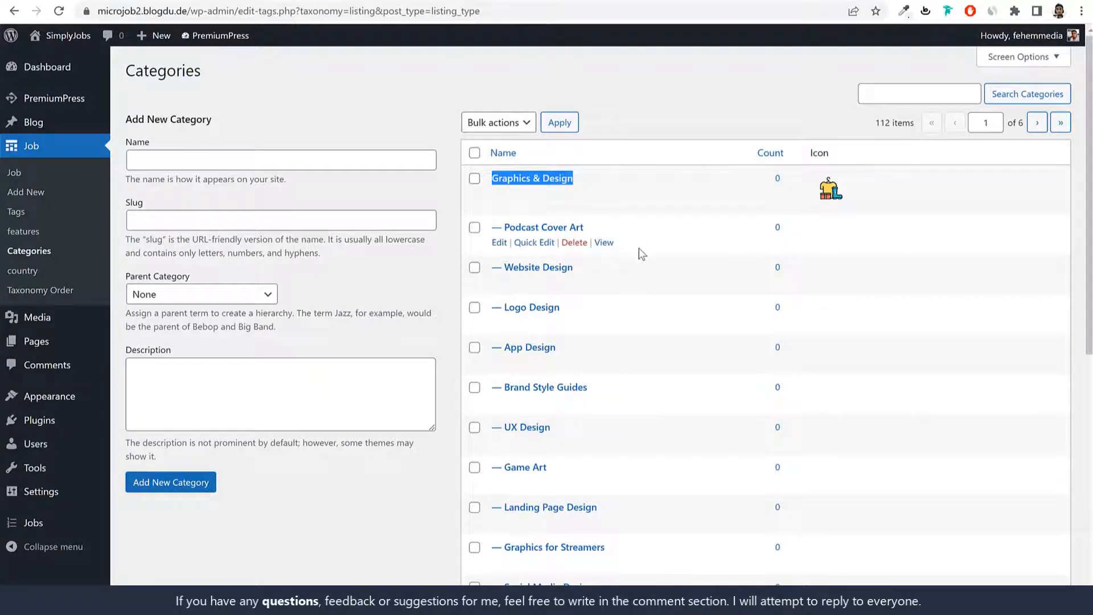
Step: Go to page 2 of the category list and compare the Data category with the front-end chooser
drag(511, 230, 584, 228)
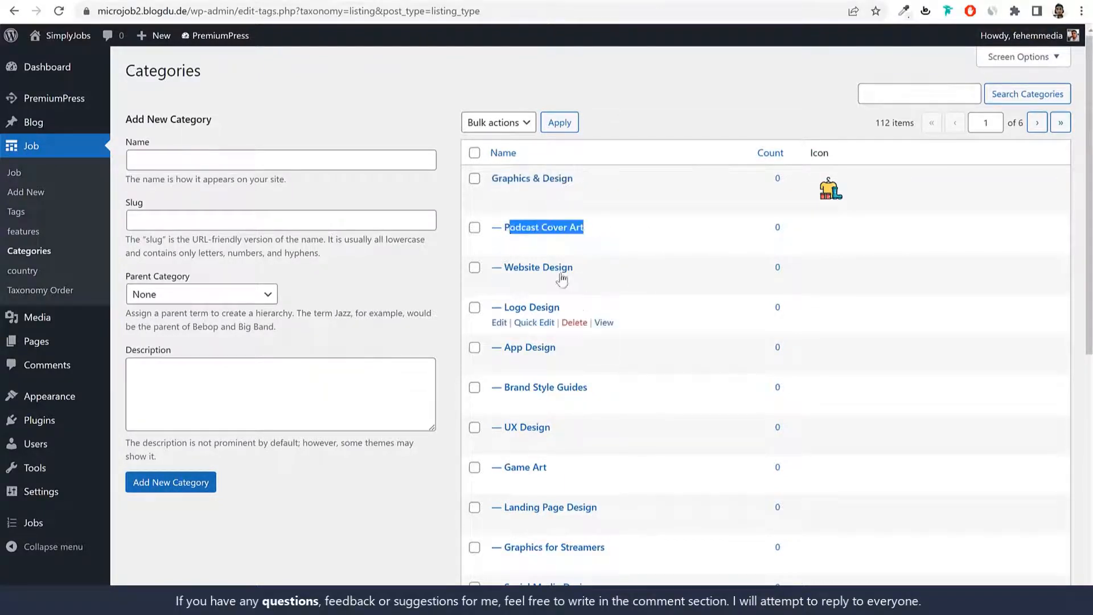
scroll(566, 410, down, 5)
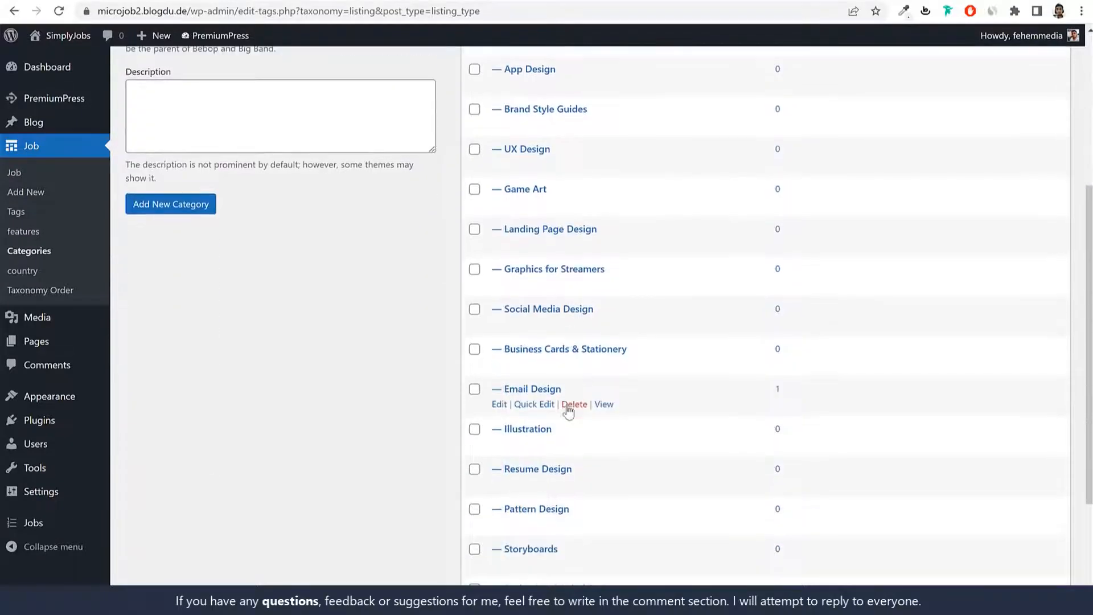
scroll(642, 277, down, 3)
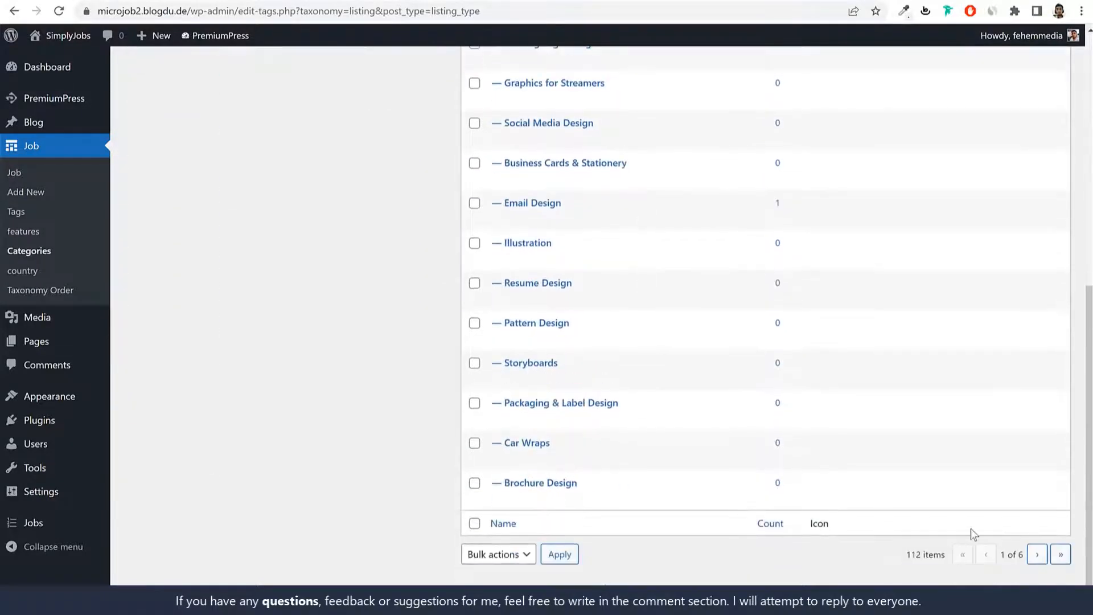
click(1036, 555)
scroll(516, 78, down, 10)
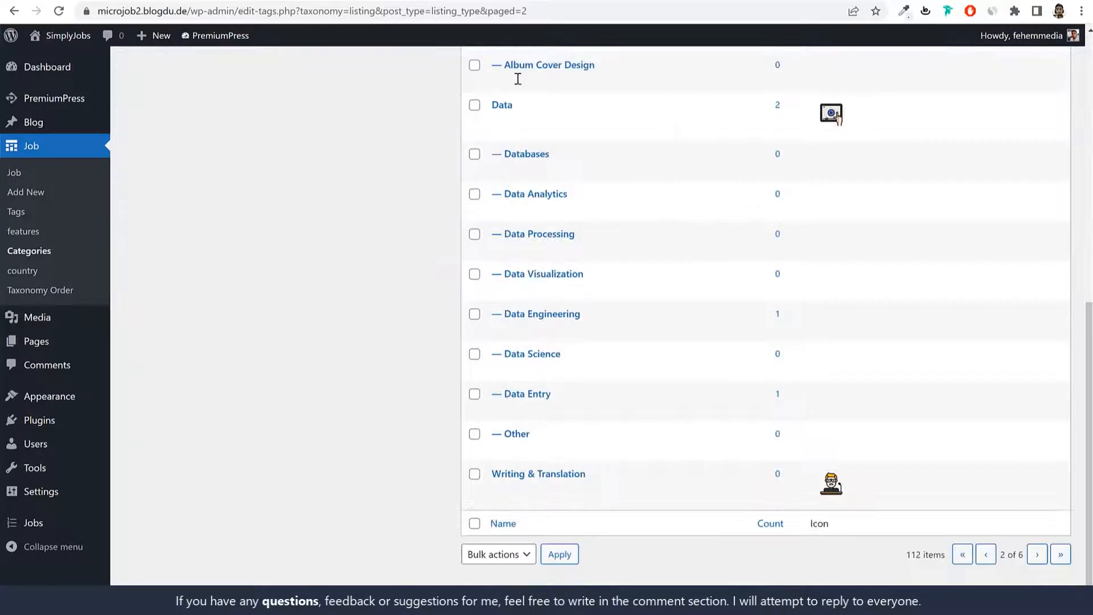
drag(537, 105, 492, 108)
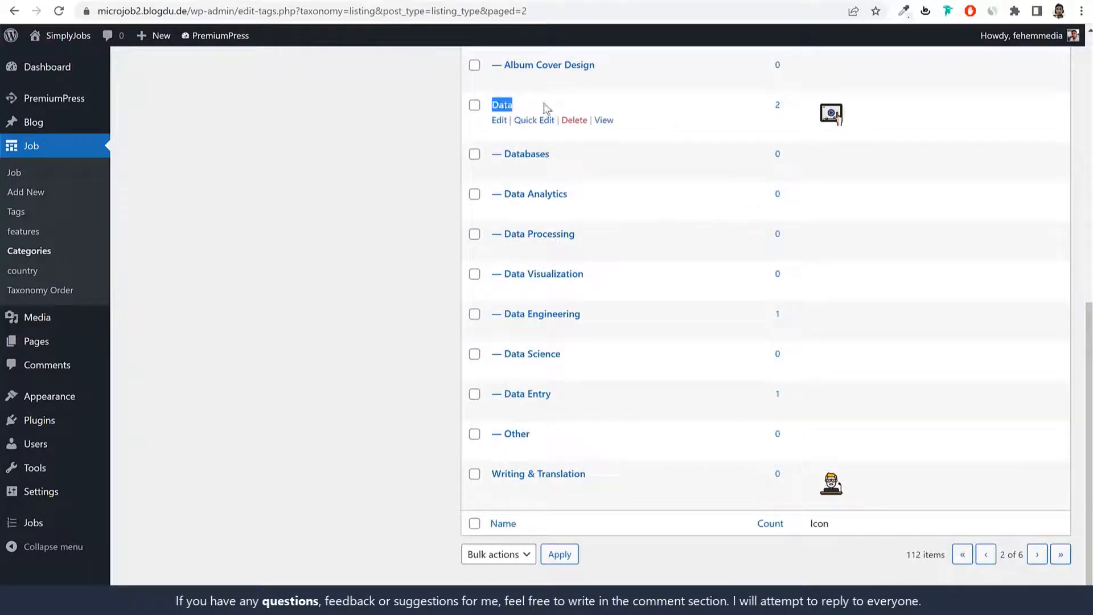
click(521, 106)
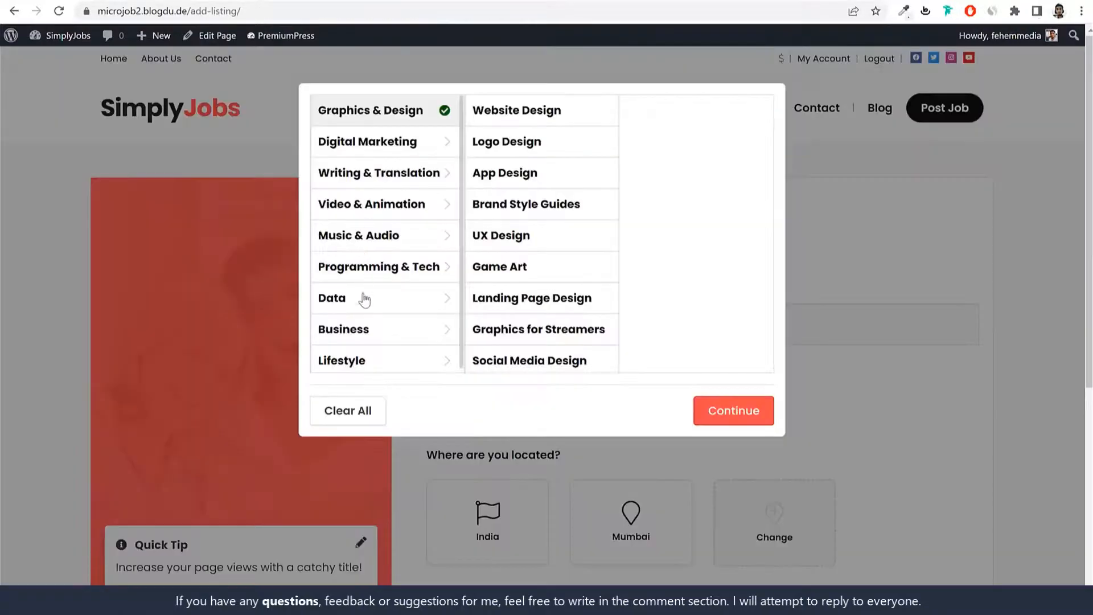
click(361, 298)
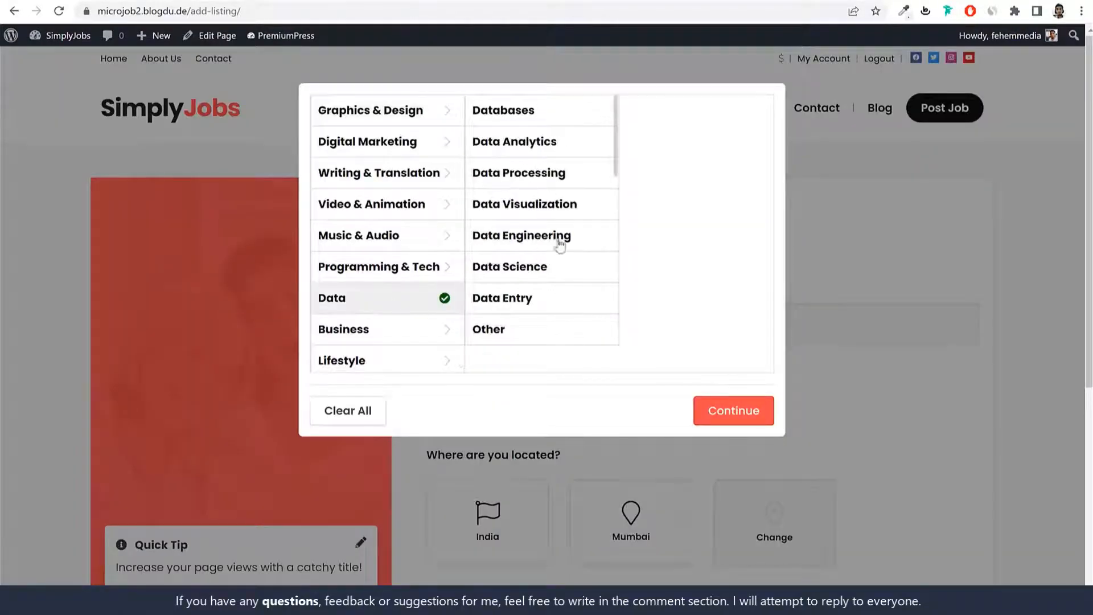
click(385, 117)
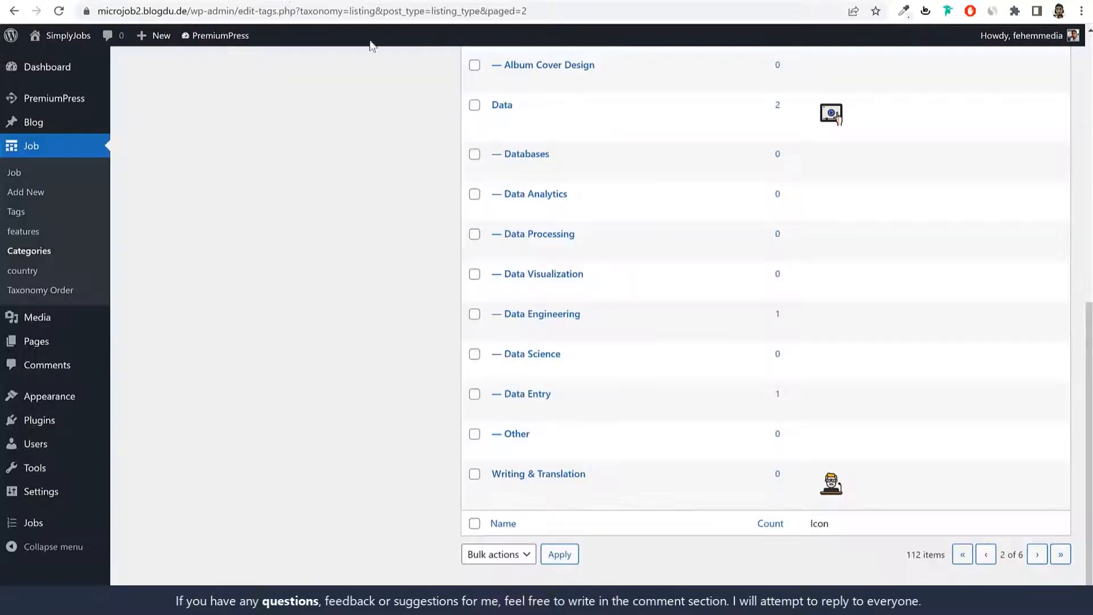
scroll(685, 239, up, 1)
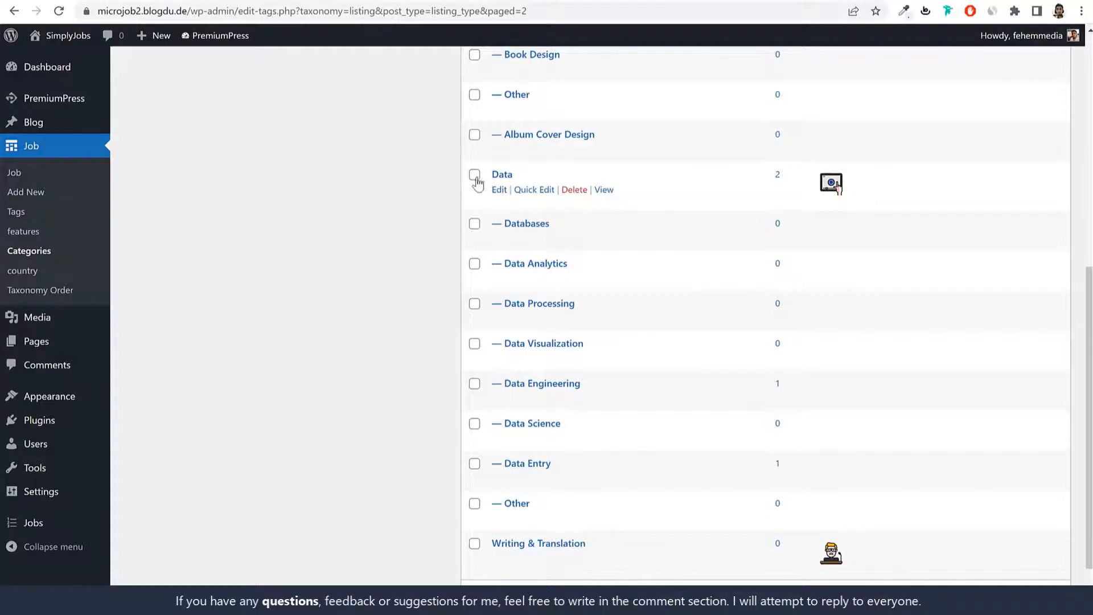
Step: Tick the Data subcategories Databases through Data Entry and Other in the category list
click(474, 224)
click(474, 263)
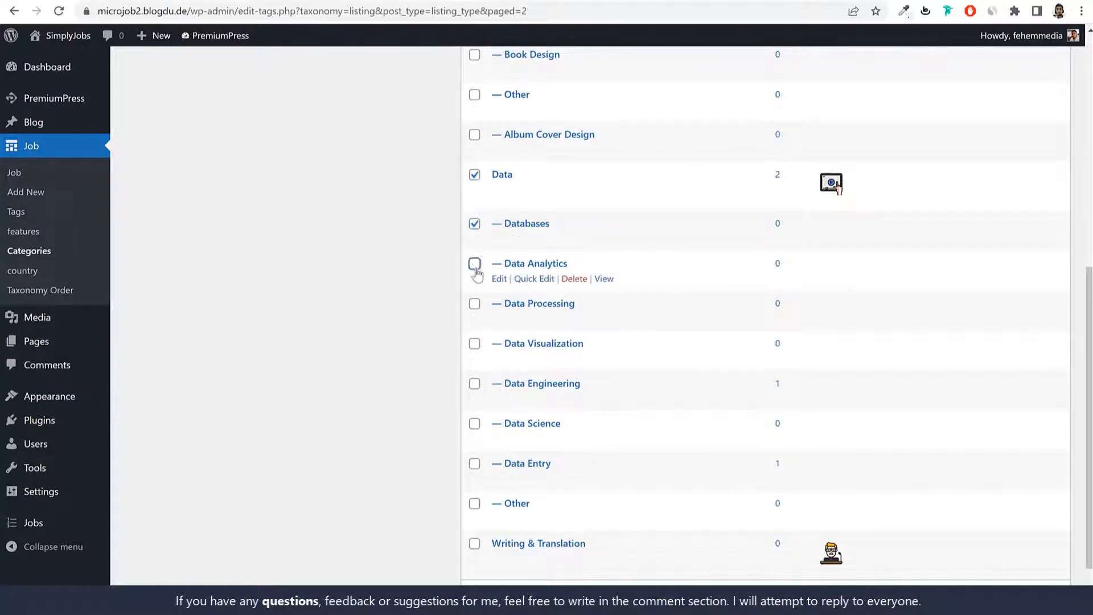
click(474, 303)
click(474, 343)
click(474, 383)
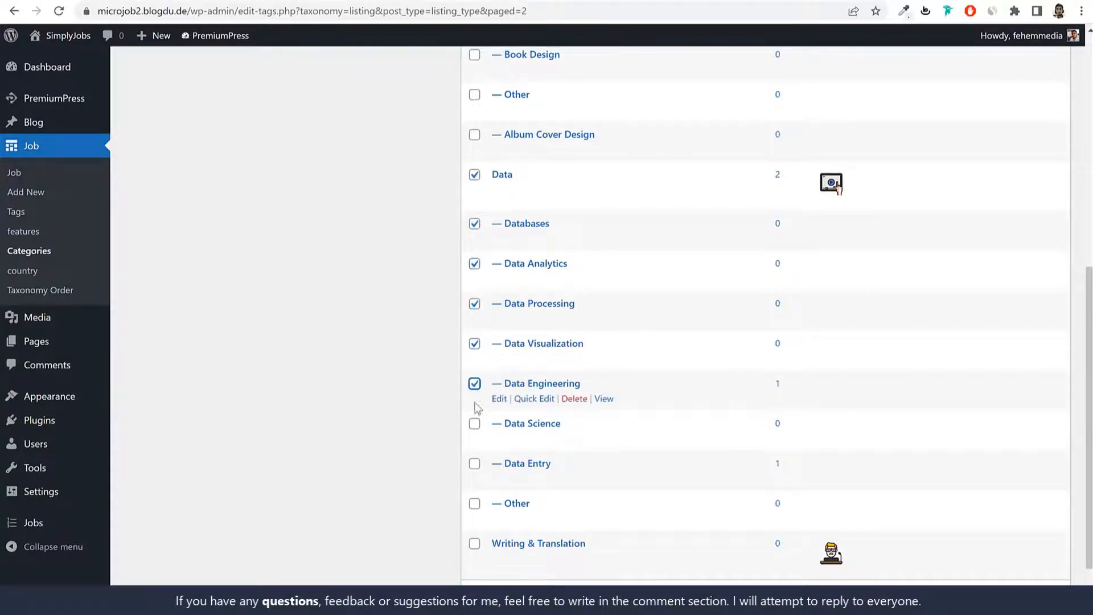
click(475, 423)
click(474, 462)
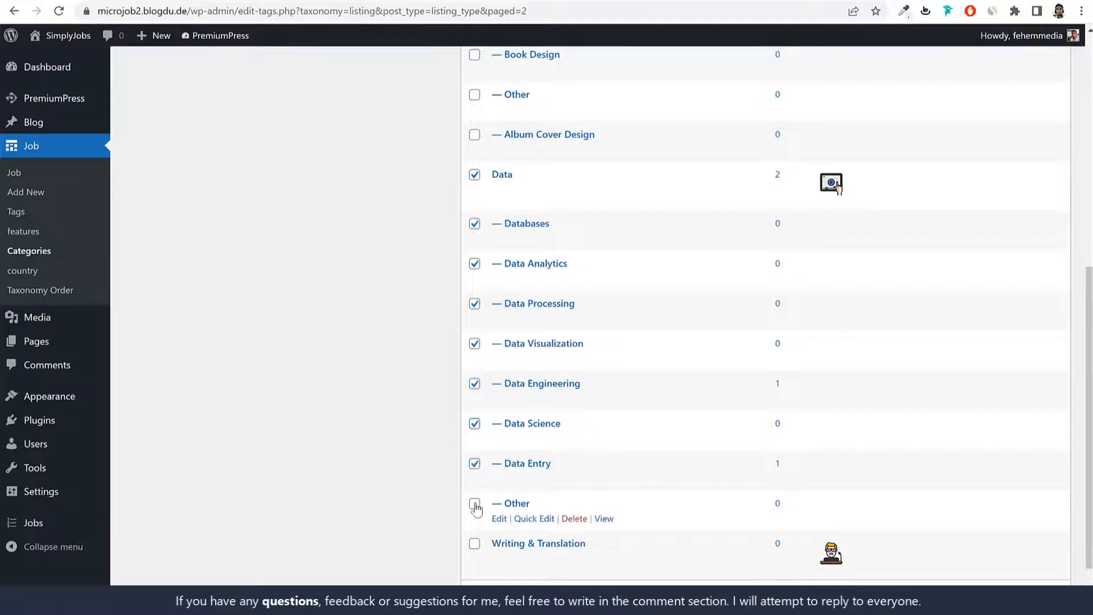
click(474, 503)
Step: Bring up bulk actions for the ticked categories, then focus the new category Name field
scroll(718, 388, down, 2)
click(497, 553)
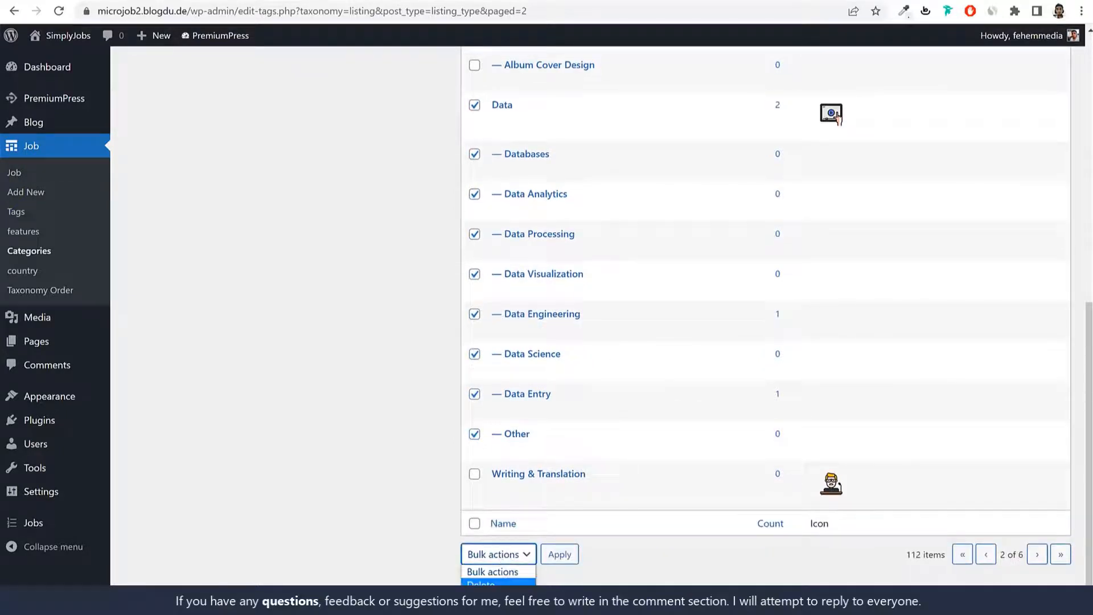
scroll(661, 554, up, 5)
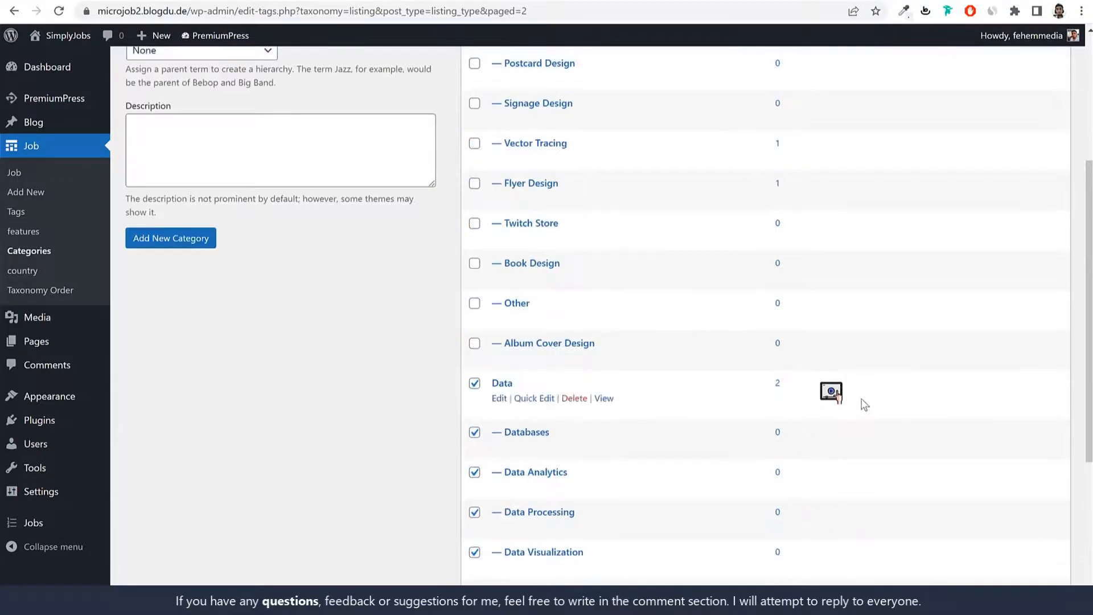
scroll(955, 343, up, 4)
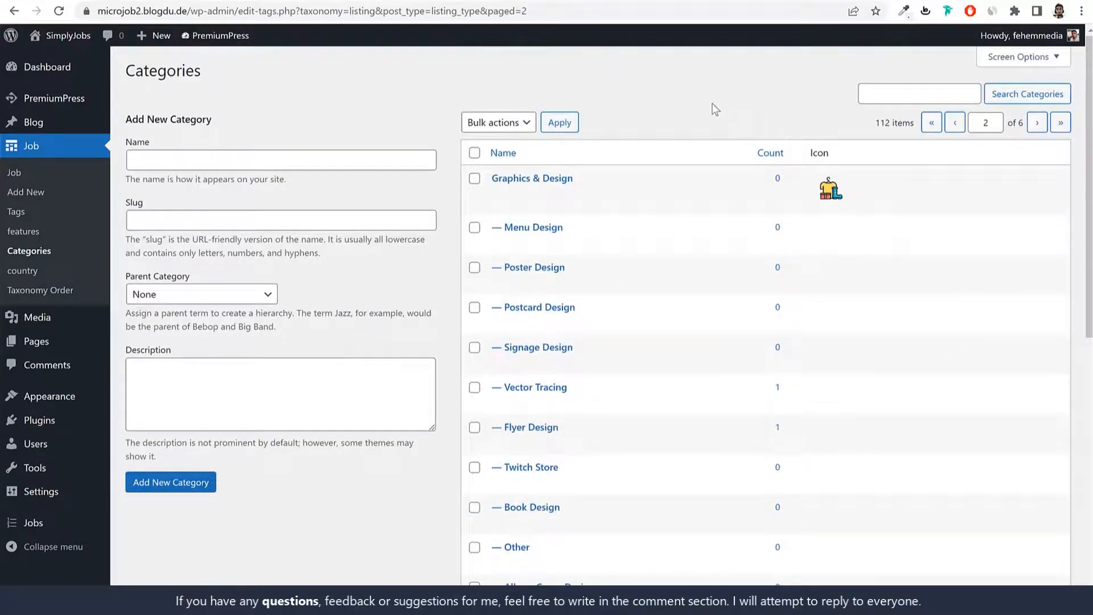
click(271, 162)
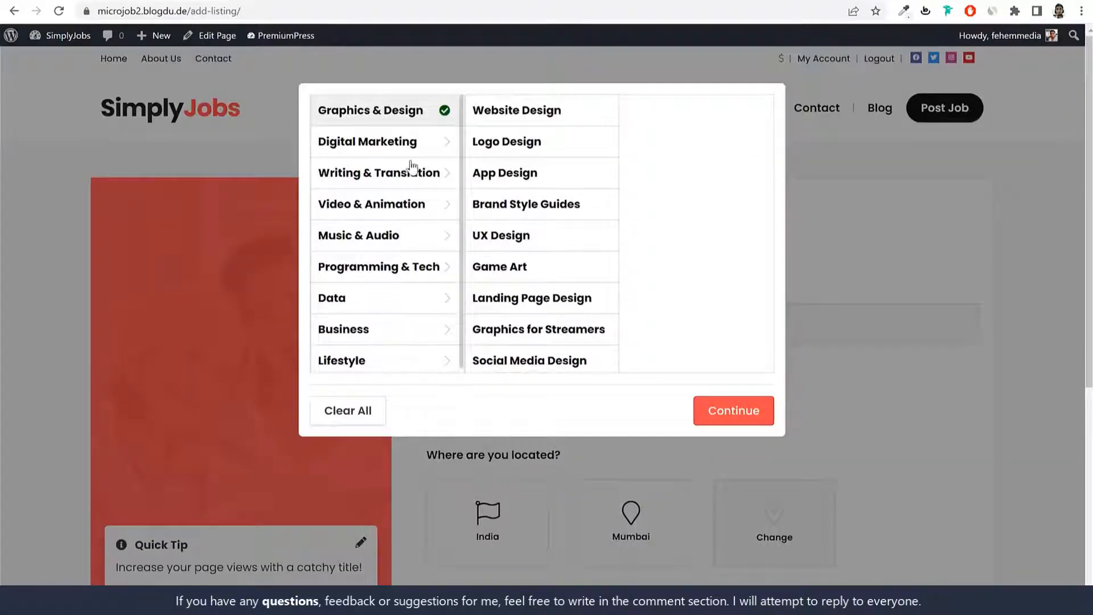
Step: Tick Music & Audio in the Post Job category chooser to review its subcategories, then return to admin Categories
scroll(400, 293, down, 3)
click(397, 234)
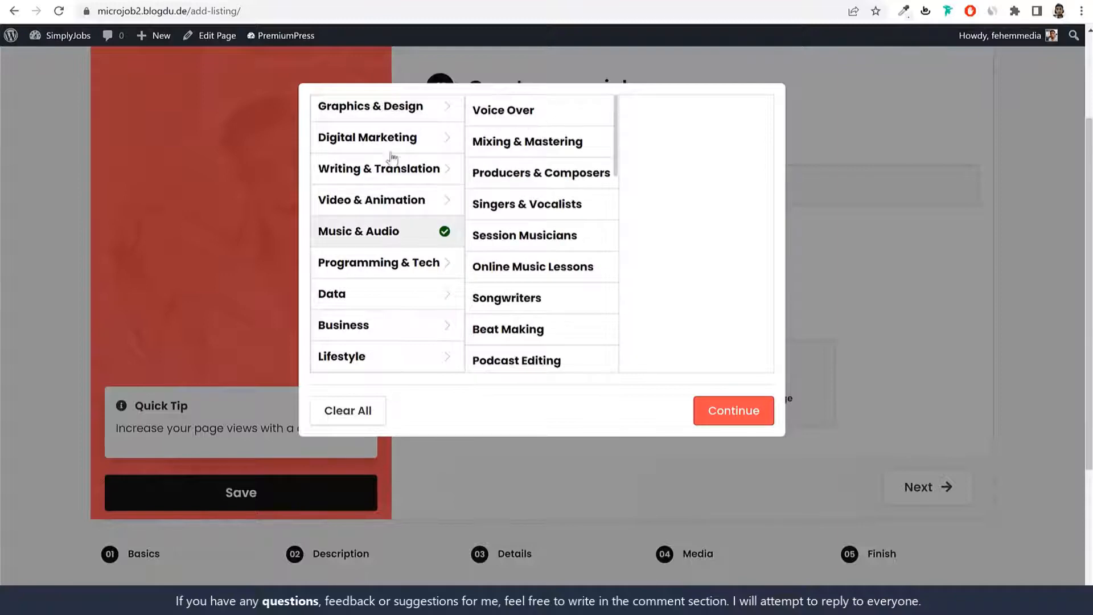
scroll(551, 293, down, 3)
scroll(551, 294, up, 3)
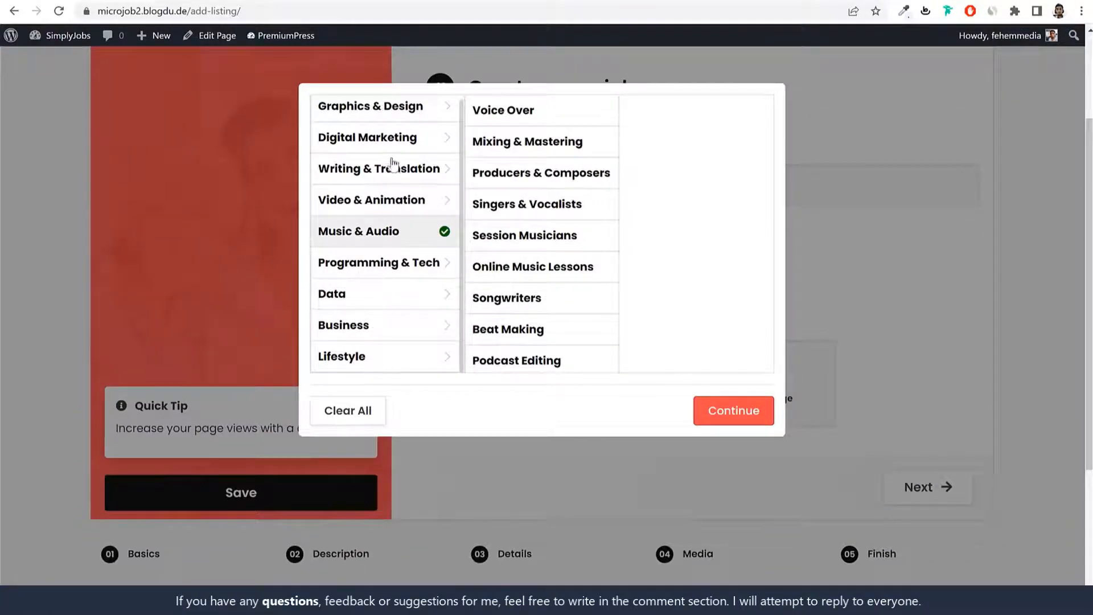
click(271, 1)
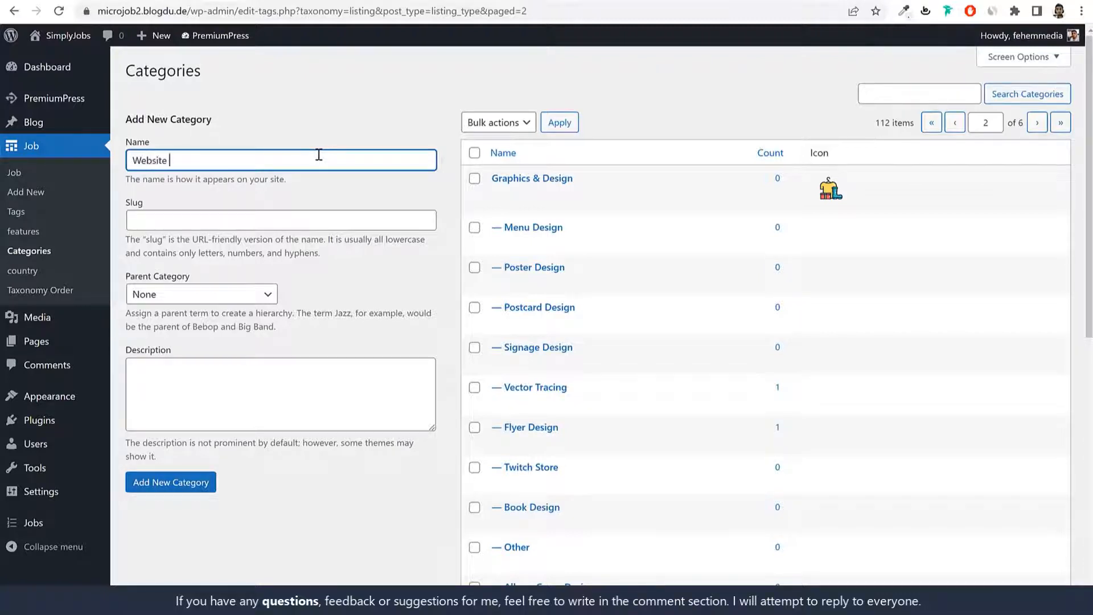
Step: Finish typing 'Website' as the new category name and review the Graphics & Design row
text(ent)
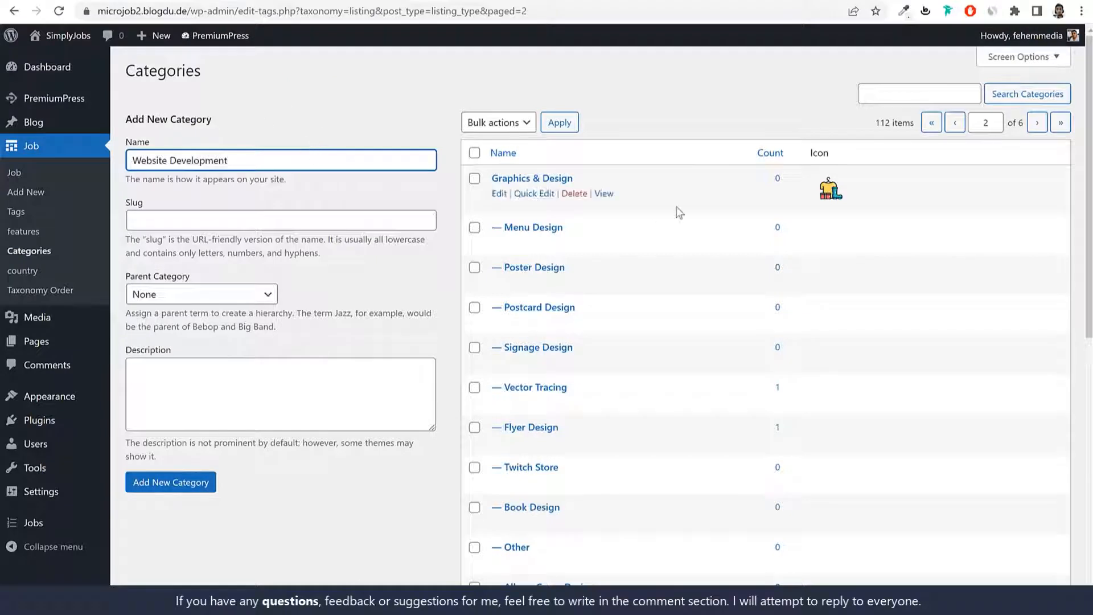
drag(574, 178, 489, 178)
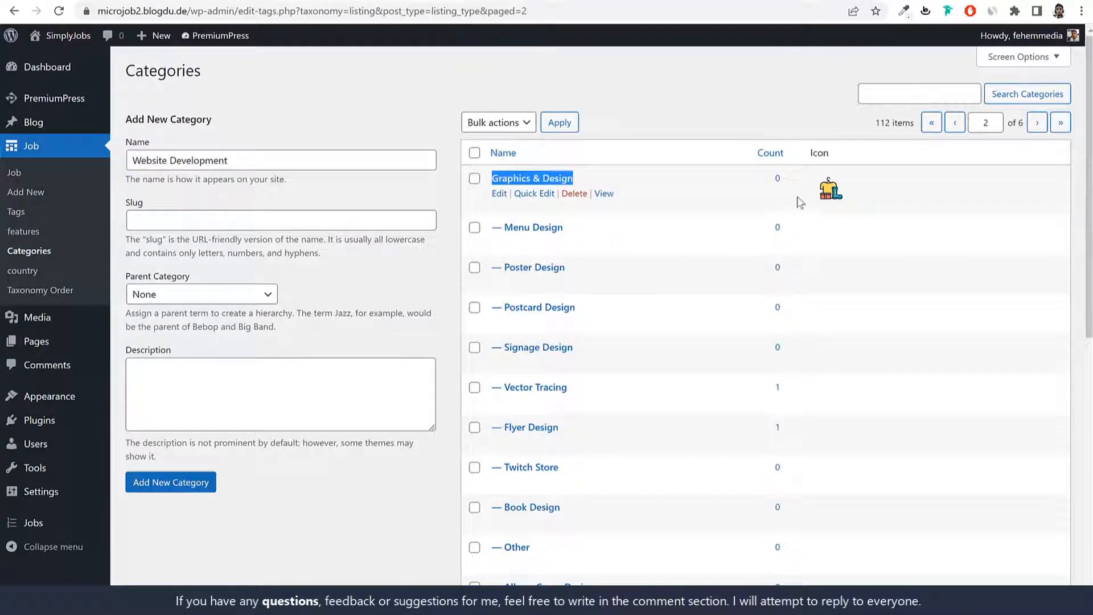
scroll(833, 219, down, 8)
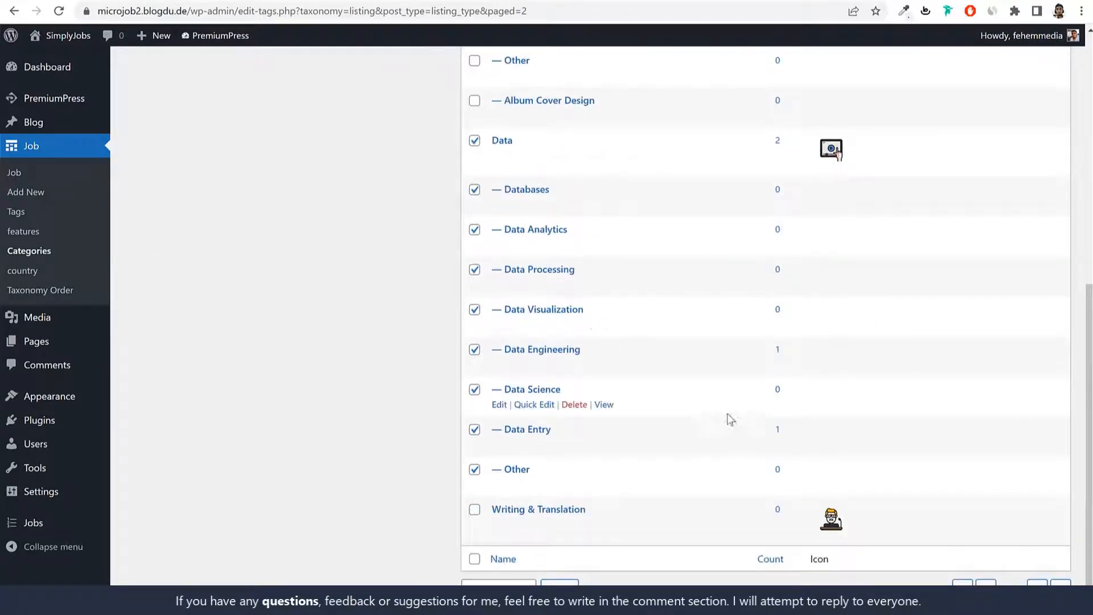
scroll(565, 477, down, 1)
scroll(848, 490, up, 10)
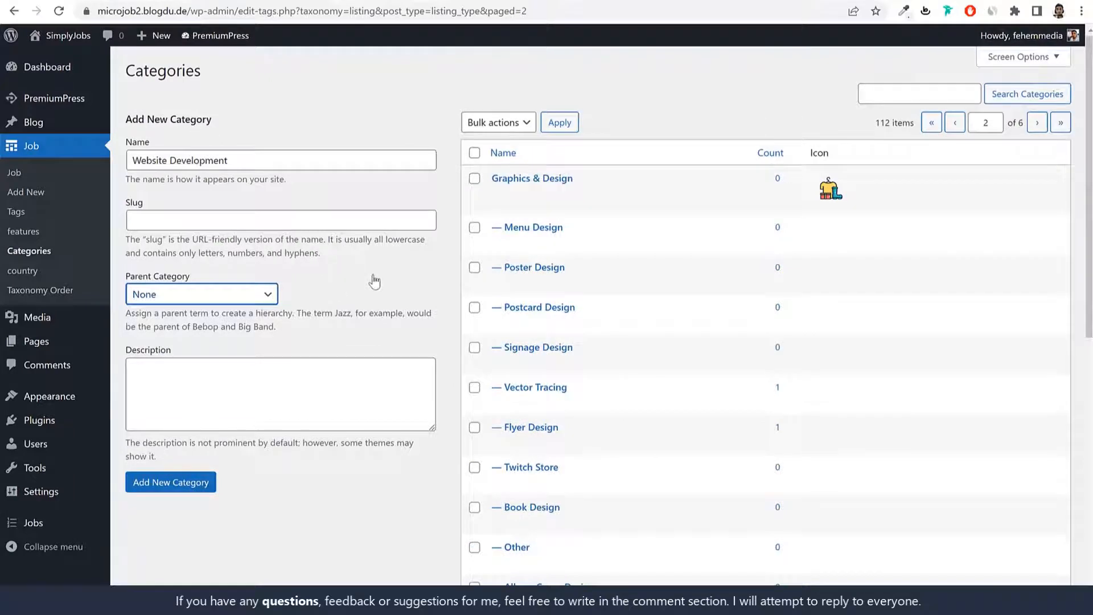
Step: Open the Graphics & Design category icon image in a new browser tab
right_click(827, 196)
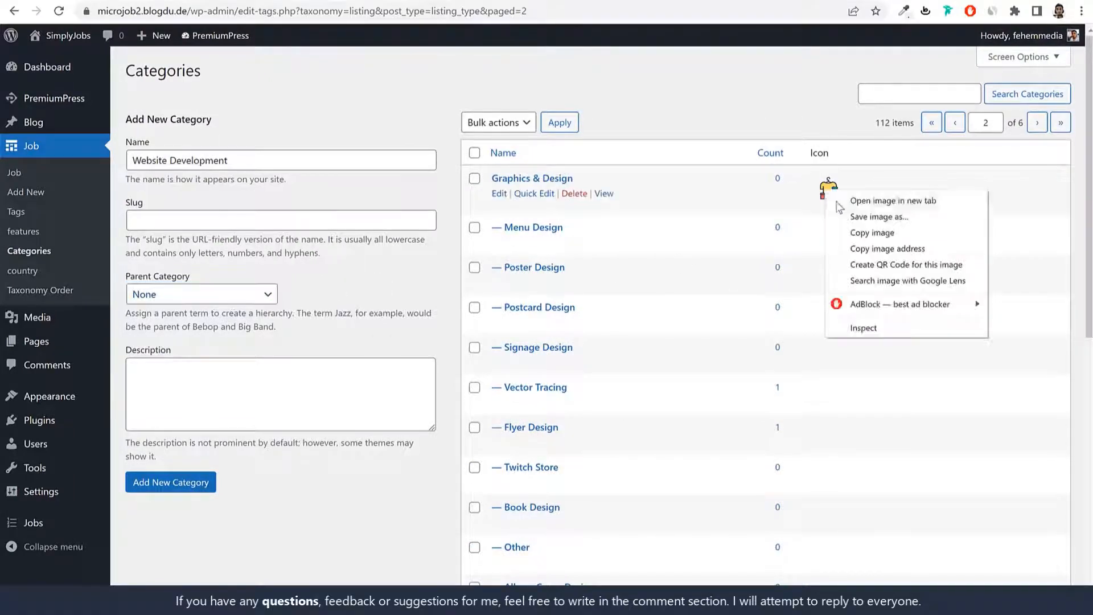
click(888, 199)
click(389, 6)
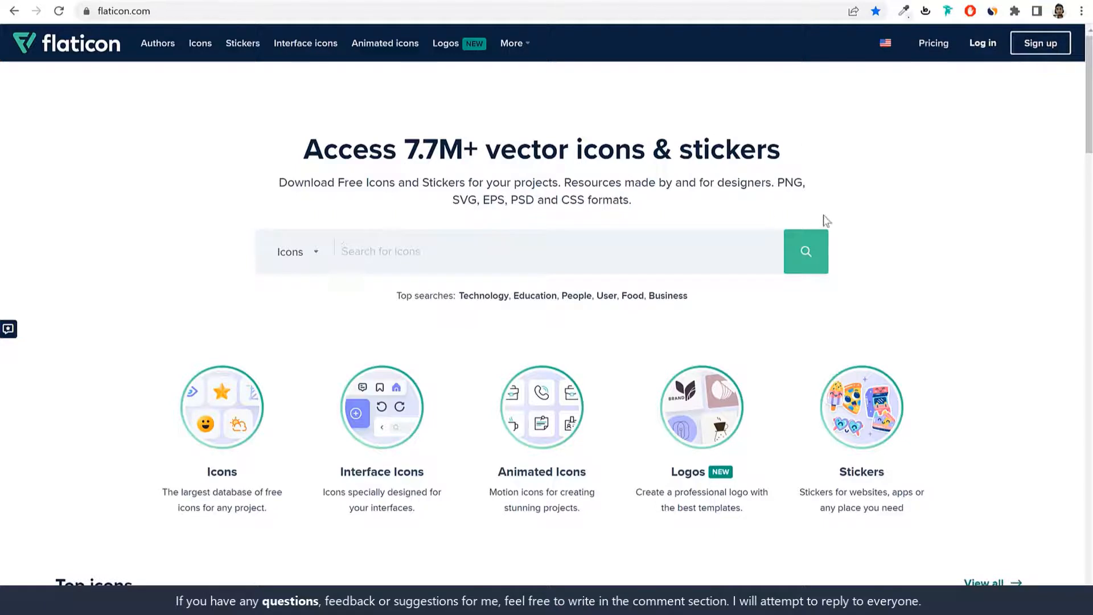
Step: Sign in to Flaticon with a Google account and search for 'website' icons
click(984, 50)
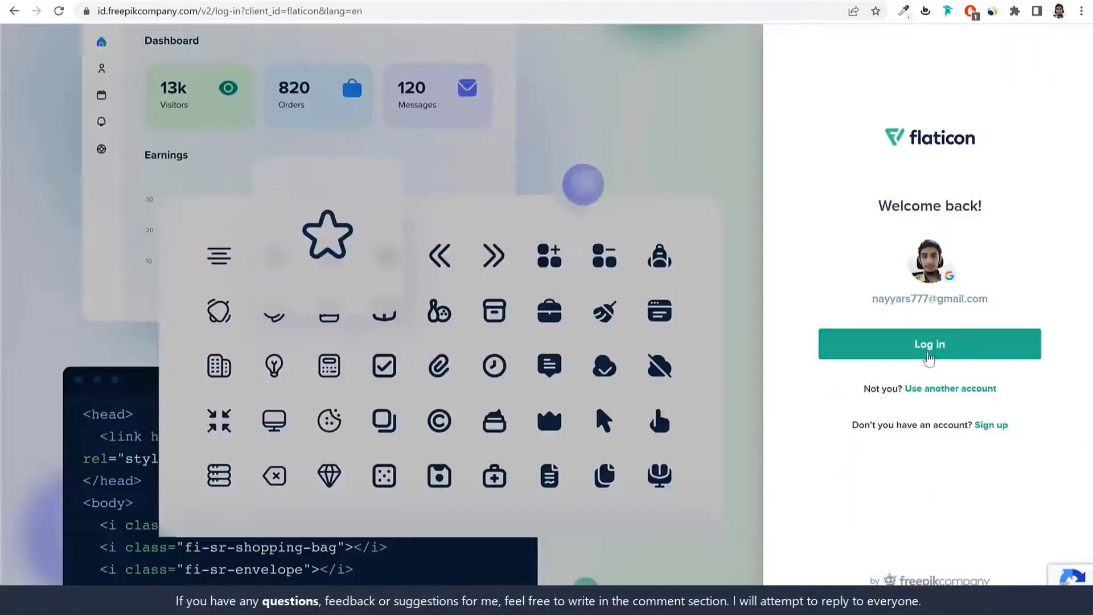
click(948, 354)
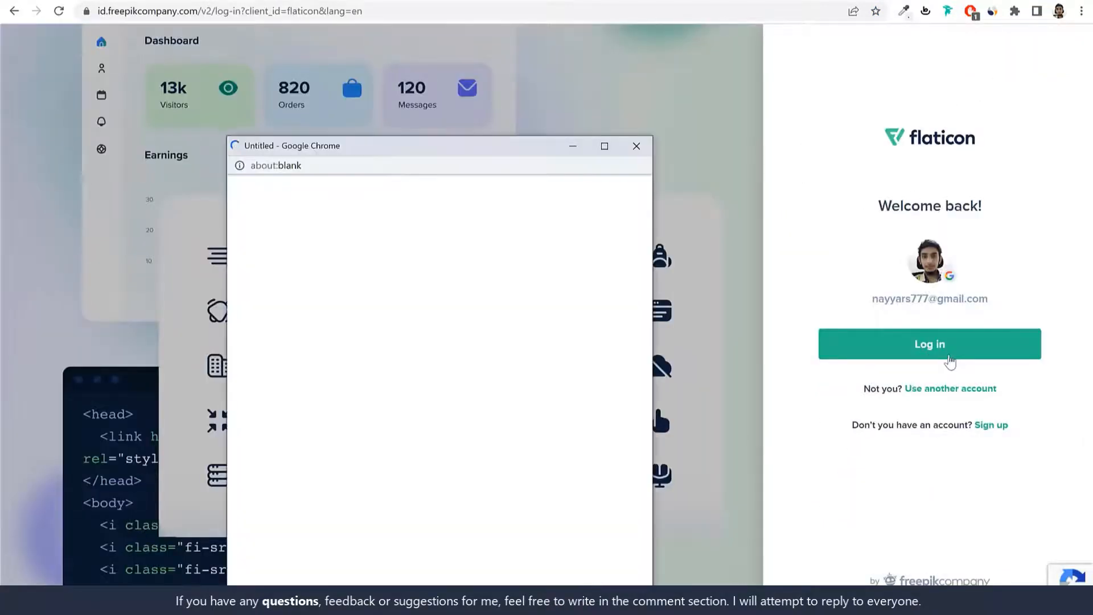
click(409, 351)
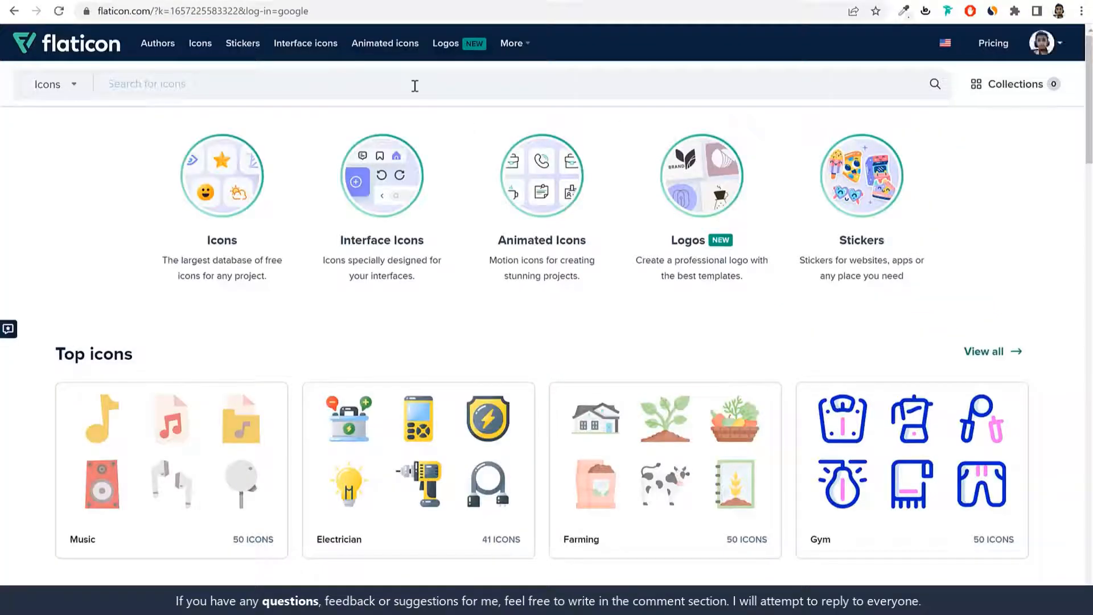
text(we)
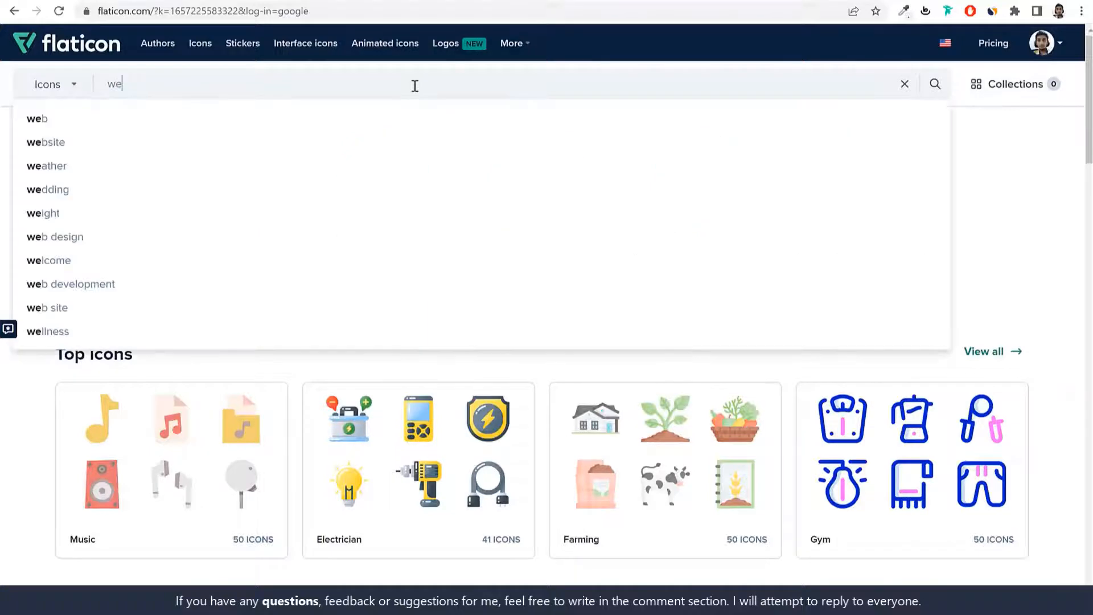
click(46, 142)
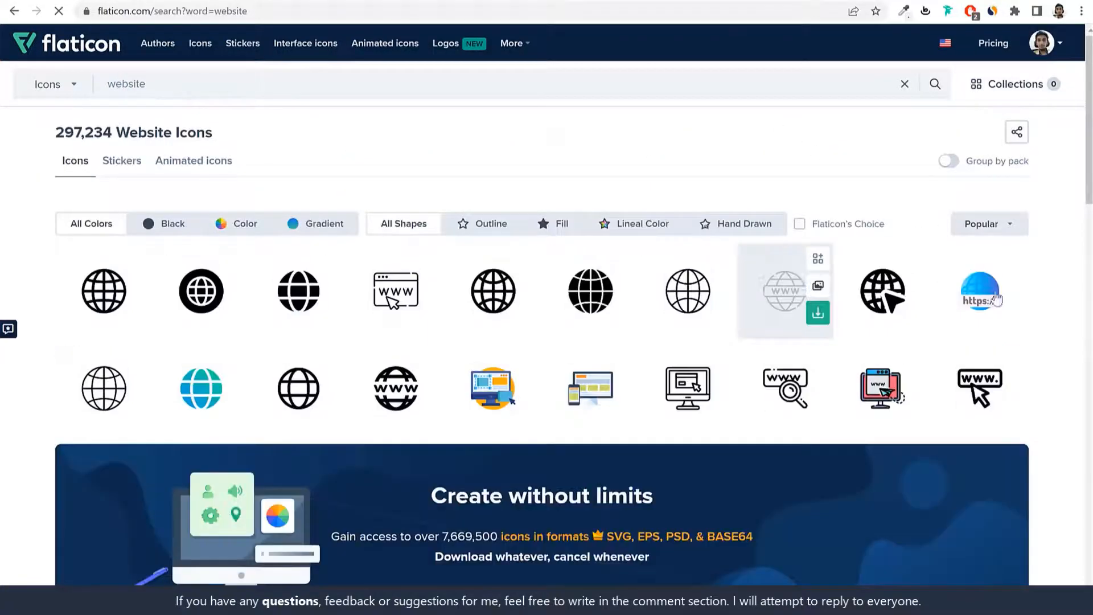
Step: Browse the Flaticon 'website' results and compare them with the existing clothing category icon
scroll(1053, 404, down, 10)
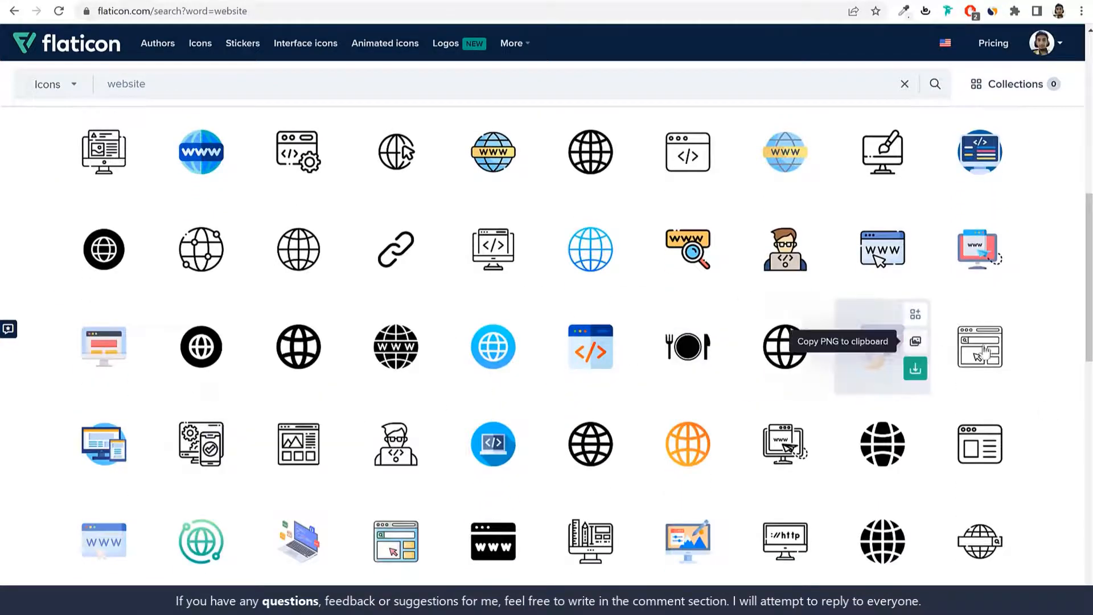
scroll(1033, 364, down, 2)
scroll(1044, 350, down, 1)
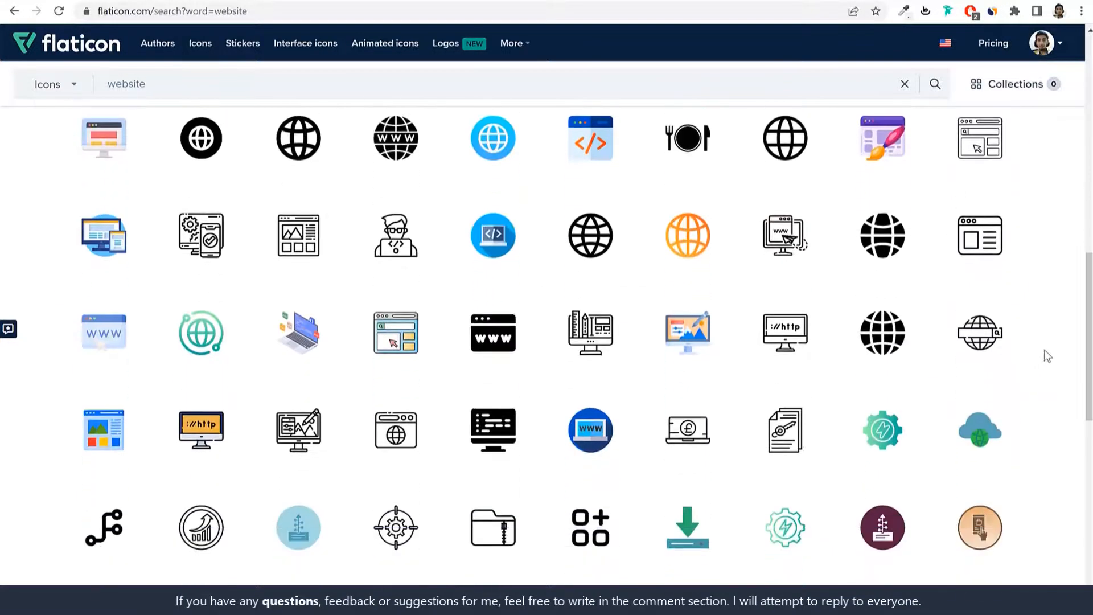
scroll(1044, 349, up, 13)
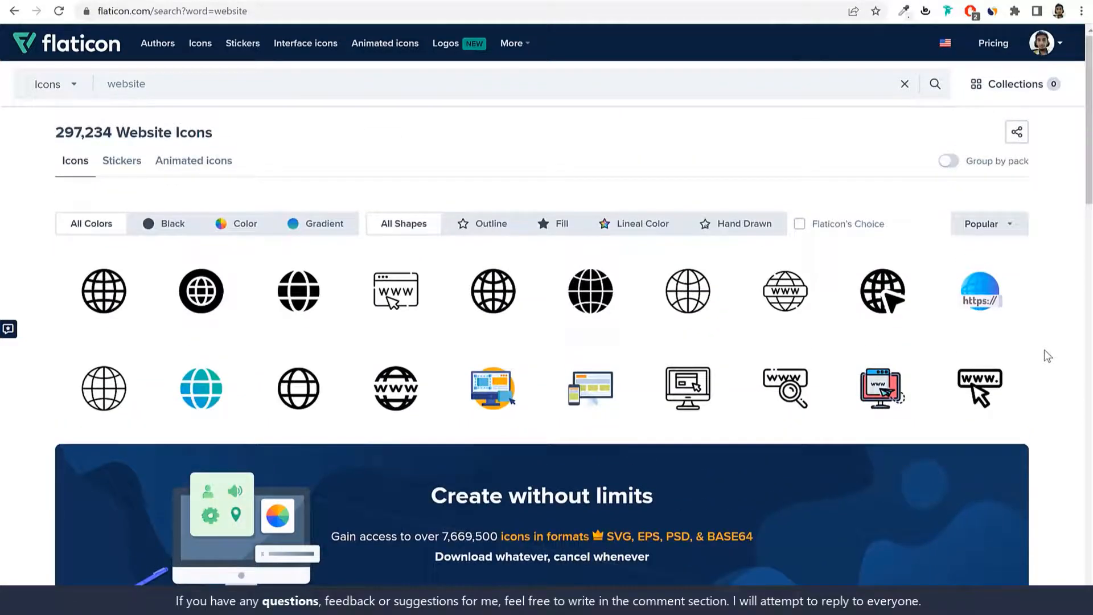
click(319, 1)
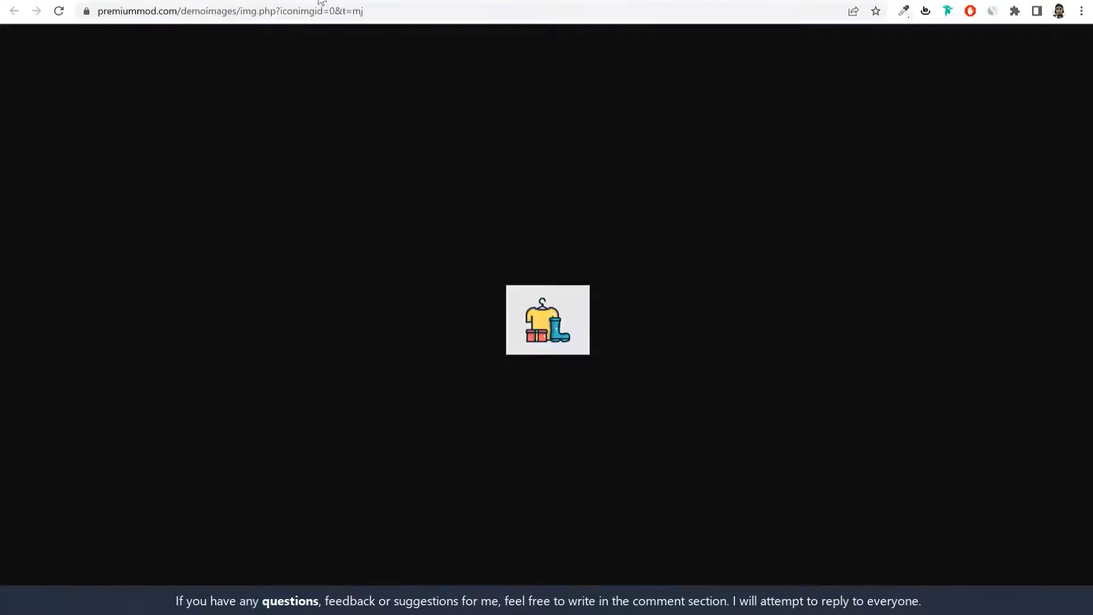
click(228, 1)
scroll(910, 261, down, 9)
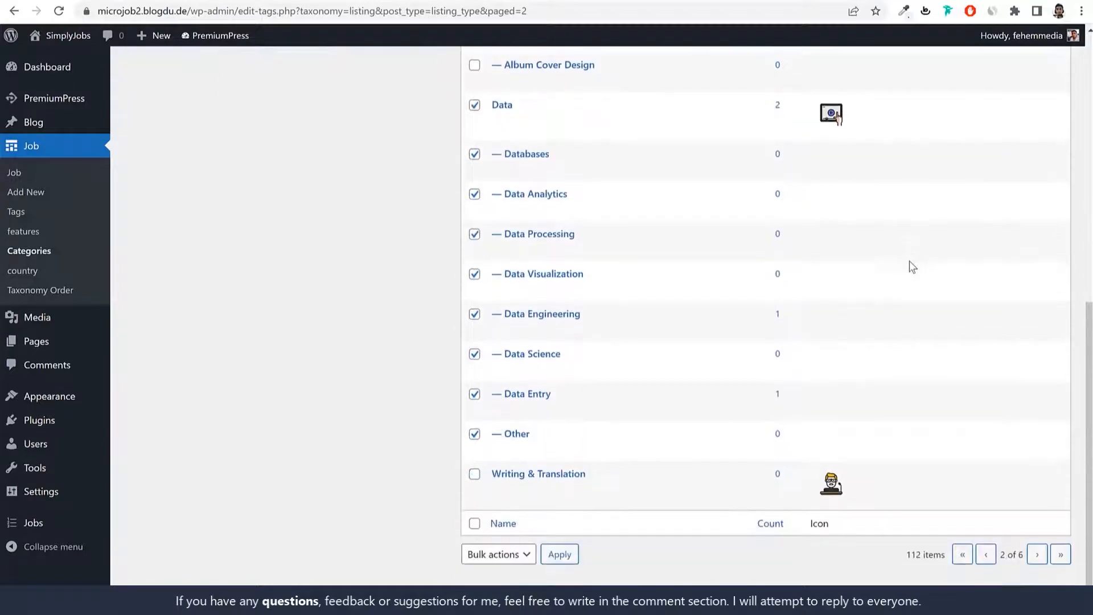
Step: View the Writing & Translation icon image, then open the monitor-with-pencil illustration's details
click(561, 1)
click(228, 0)
right_click(827, 481)
click(859, 492)
click(330, 0)
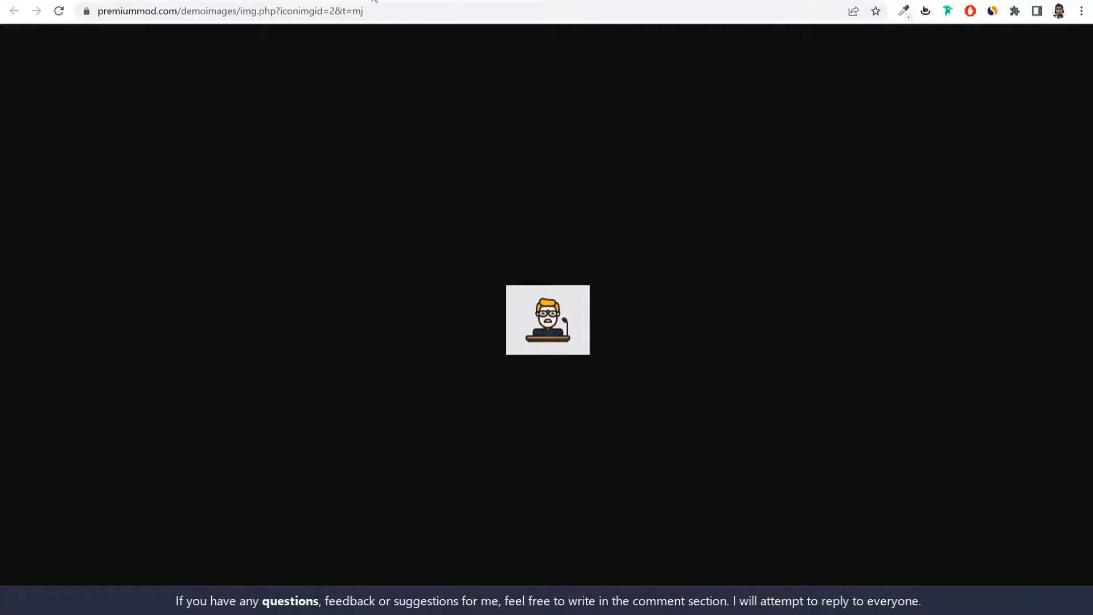
click(830, 2)
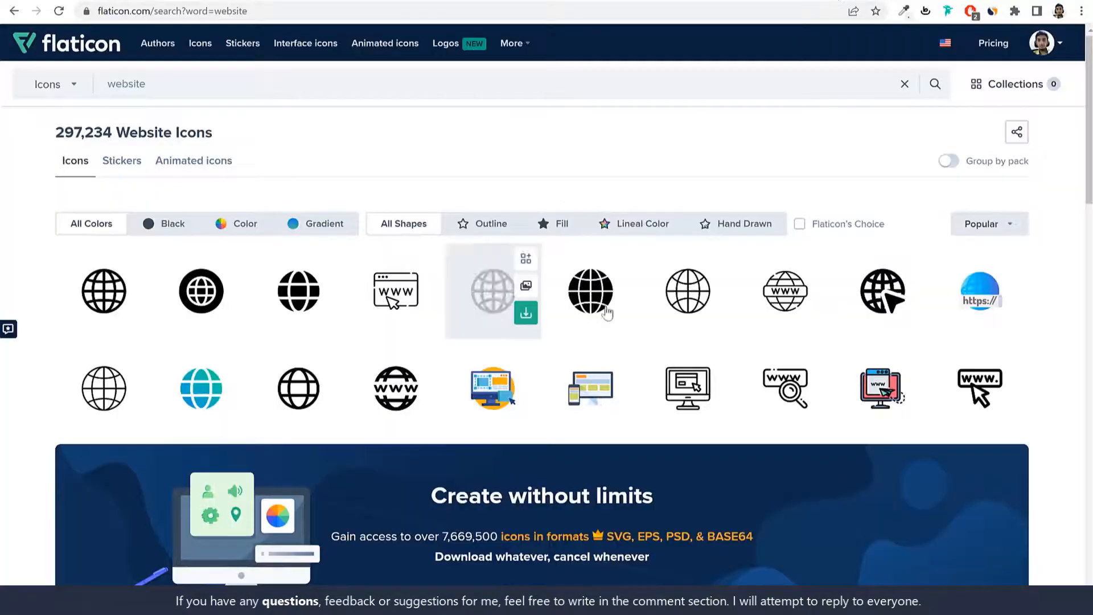
scroll(656, 326, down, 10)
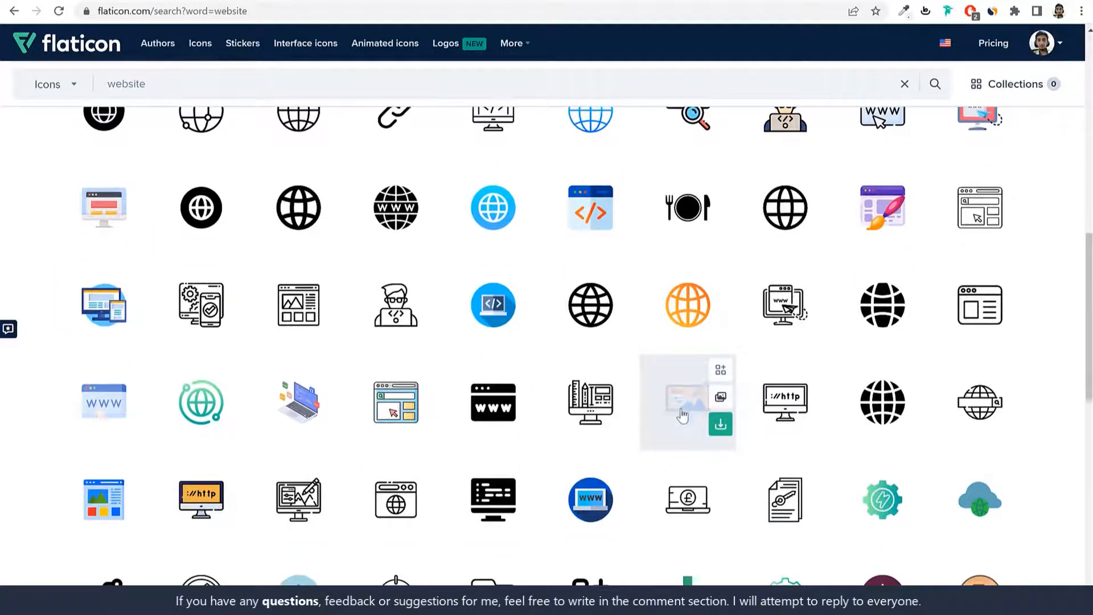
click(682, 416)
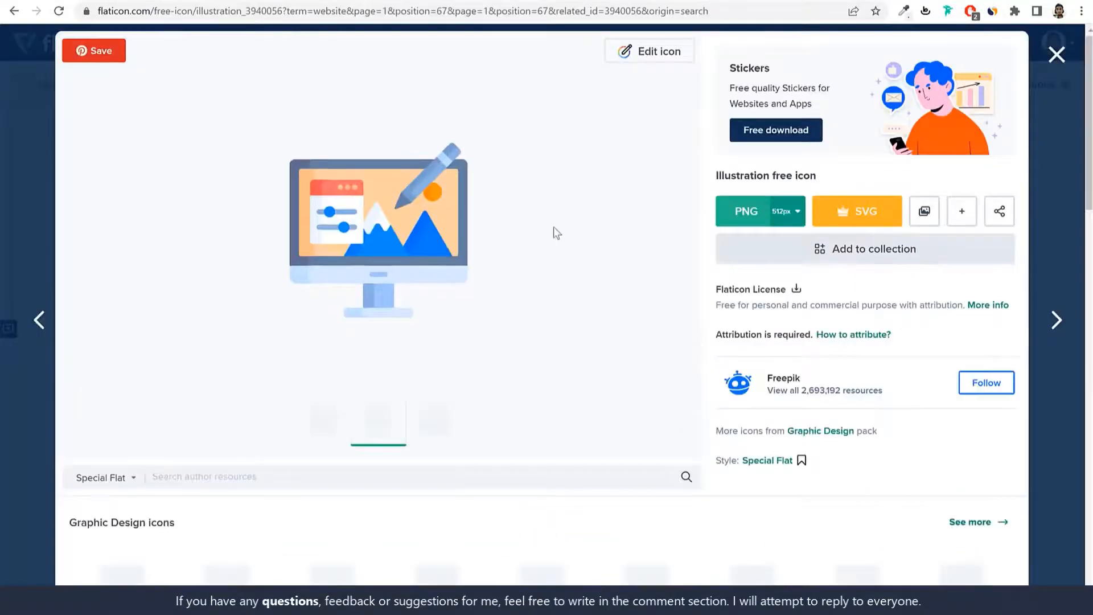
Step: Edit the monitor-with-pencil icon and scale the illustration down to 70
click(649, 52)
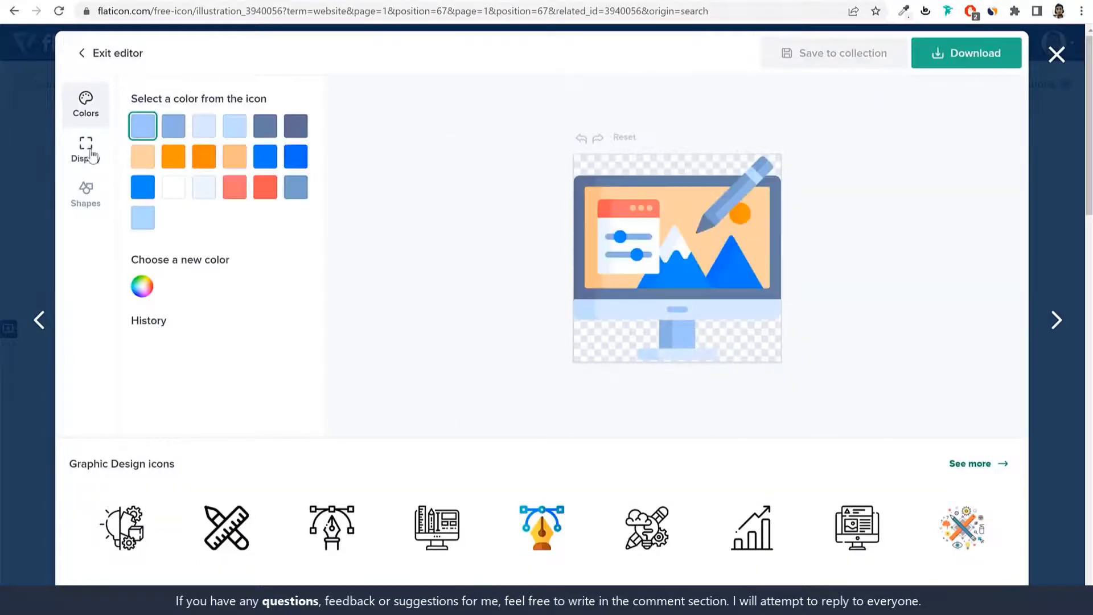
click(92, 154)
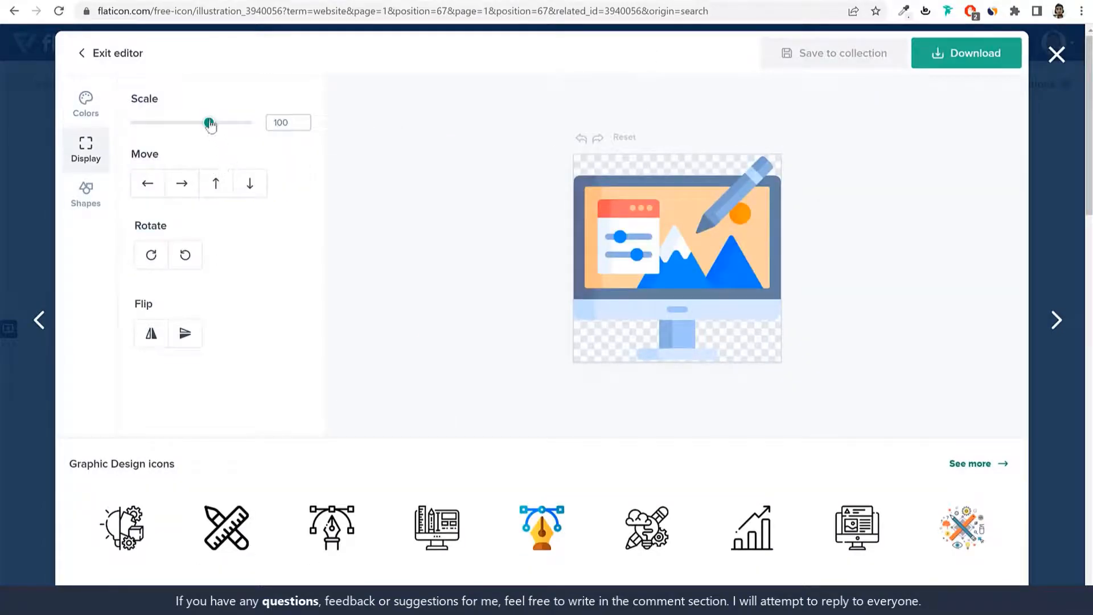
drag(210, 124, 188, 123)
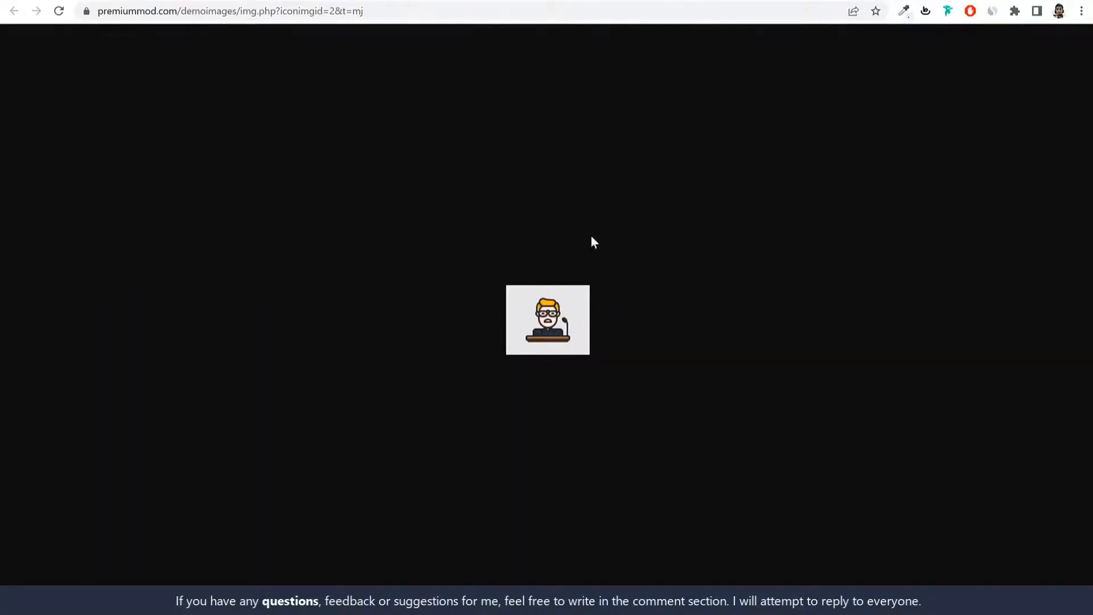
Step: Sample the existing category icons' background colour and add a square background shape
click(904, 11)
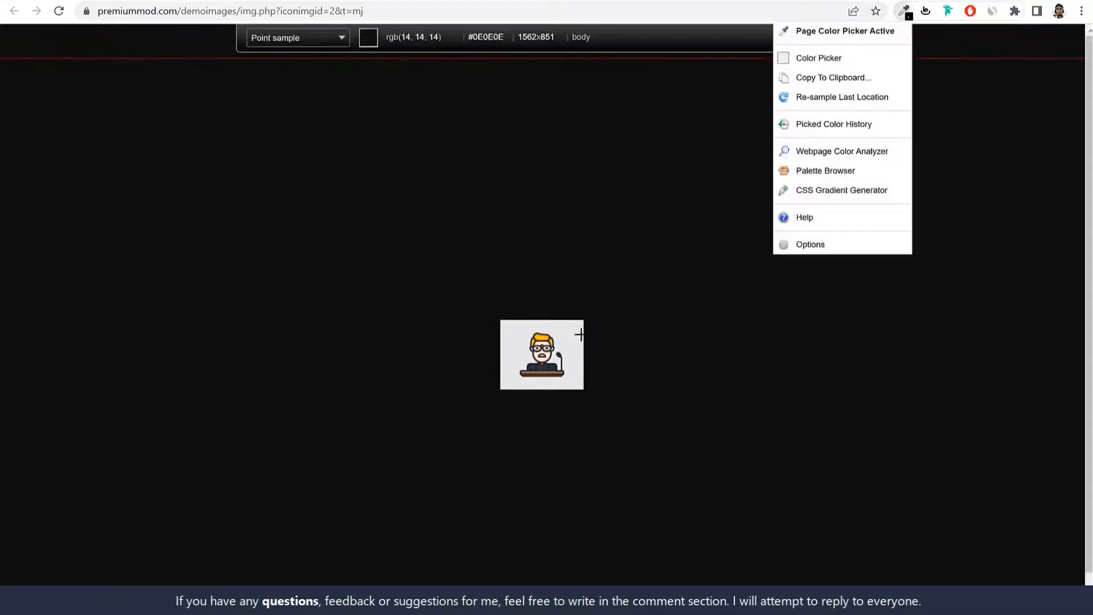
click(573, 334)
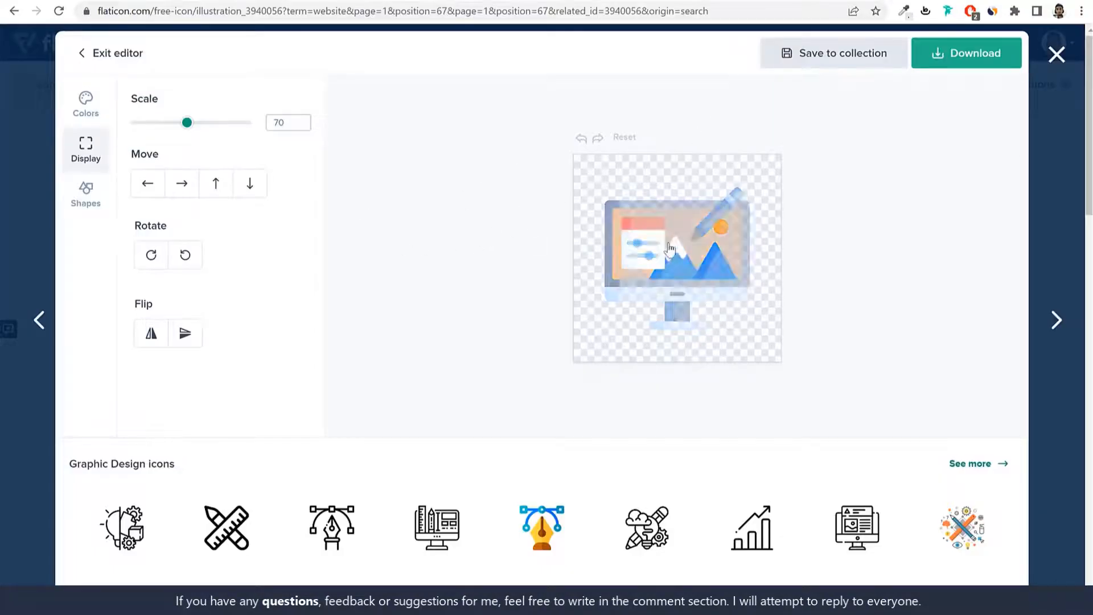
click(86, 194)
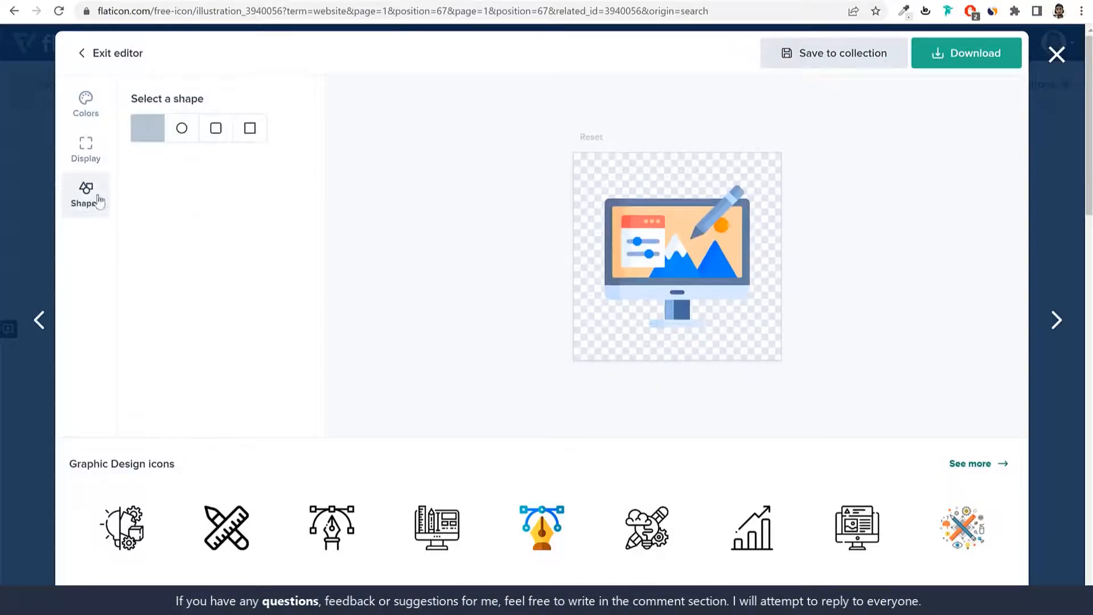
click(249, 129)
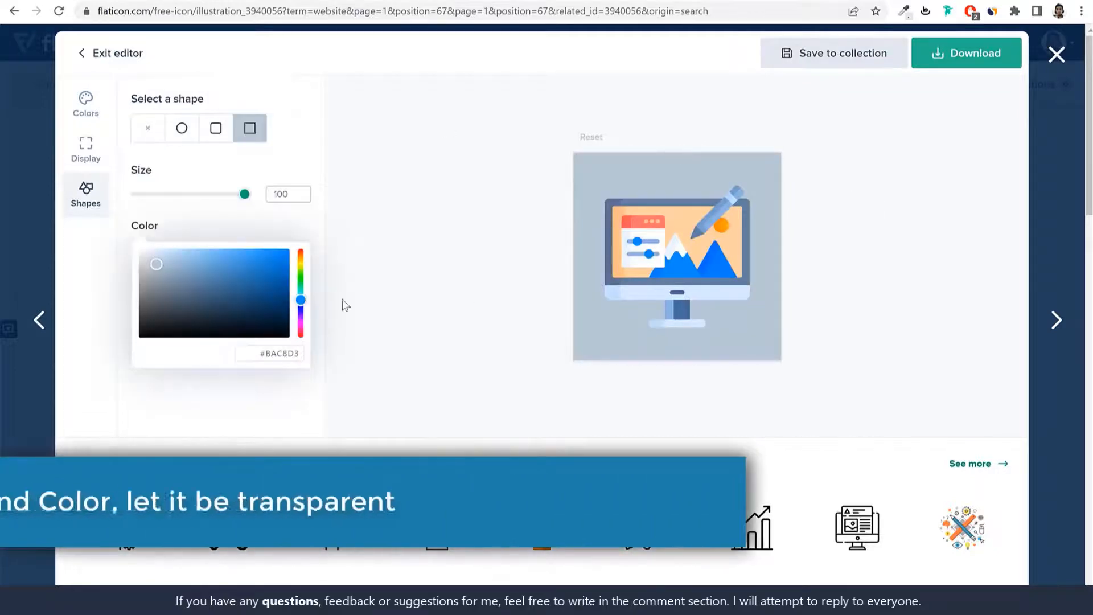
Step: Set the background colour to E6E6E6 and download the icon as a free 128px PNG
double_click(285, 354)
text(E6E6E6)
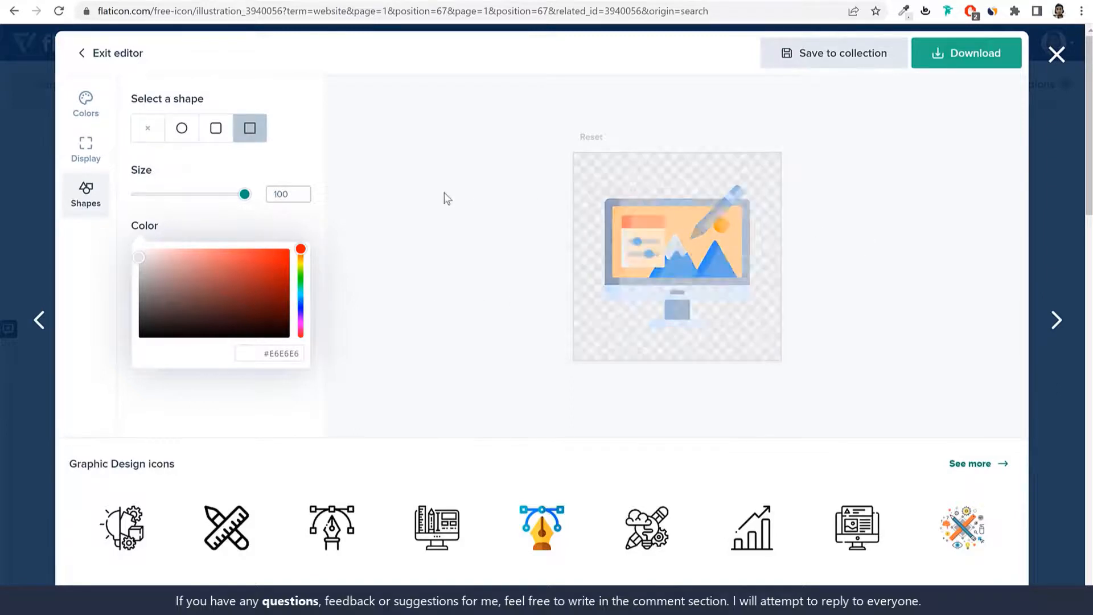
click(971, 65)
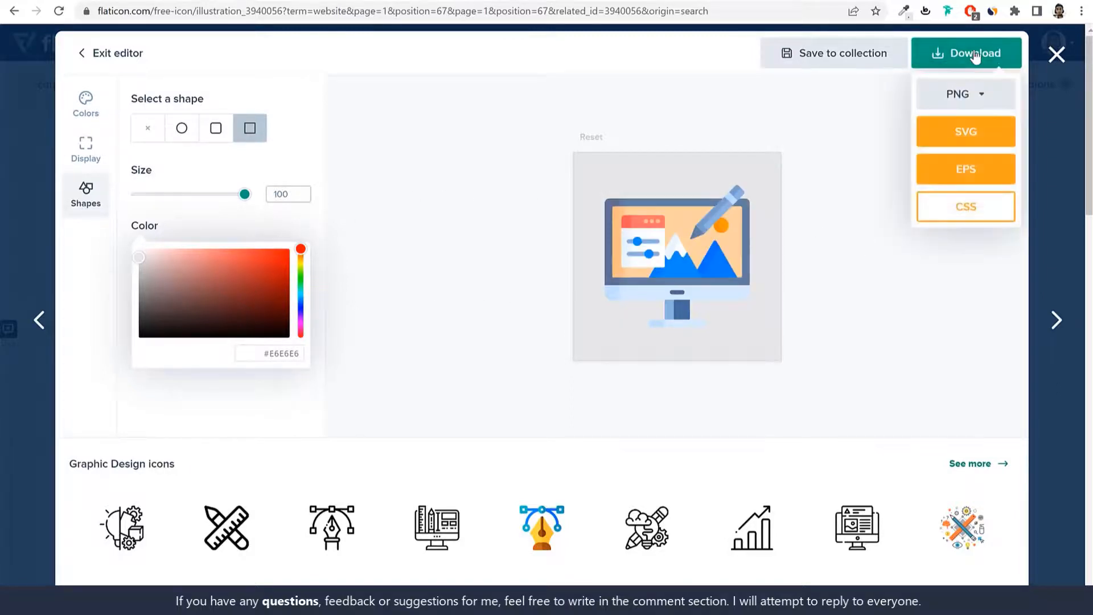
click(975, 104)
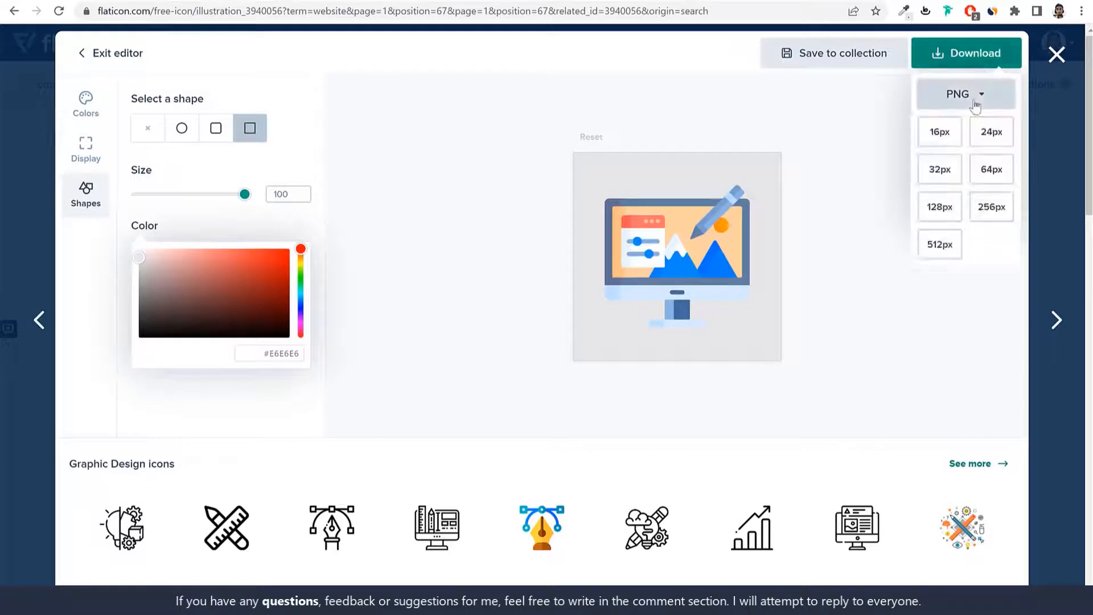
click(939, 216)
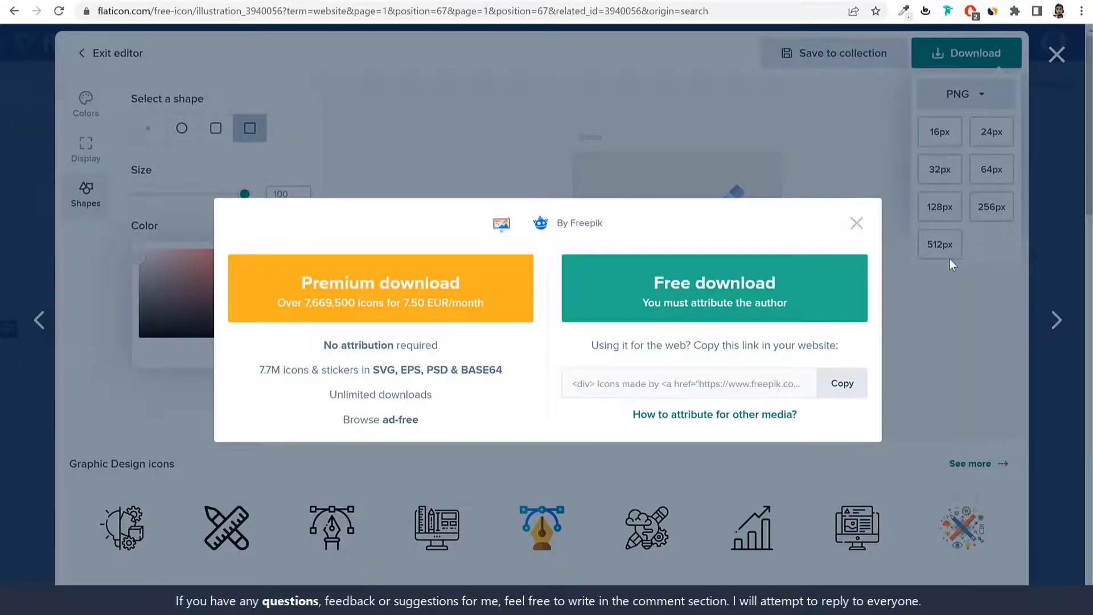
click(810, 285)
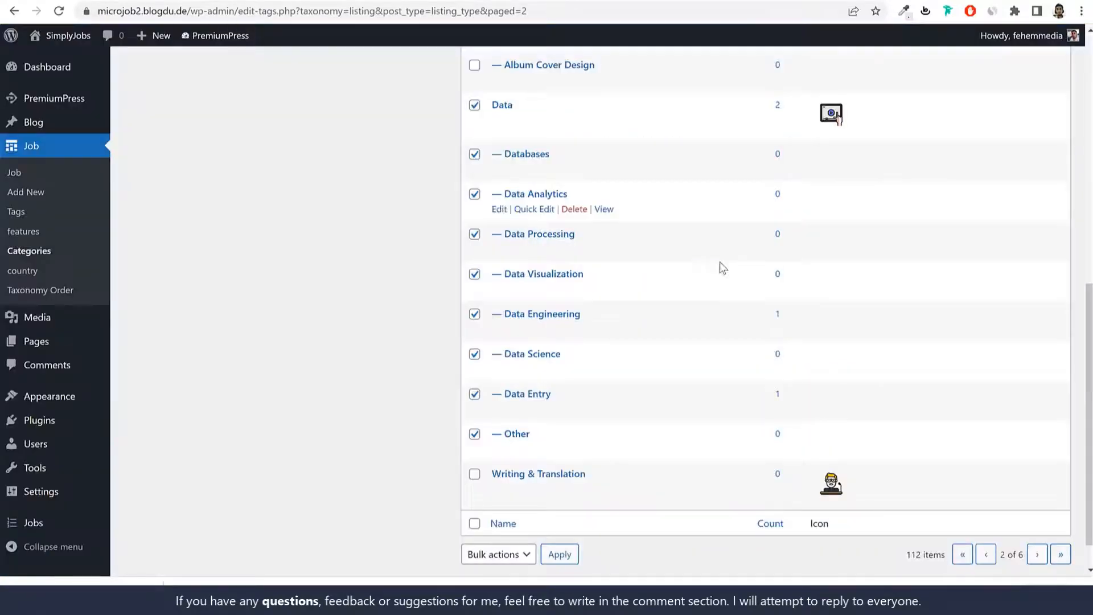
scroll(736, 302, up, 8)
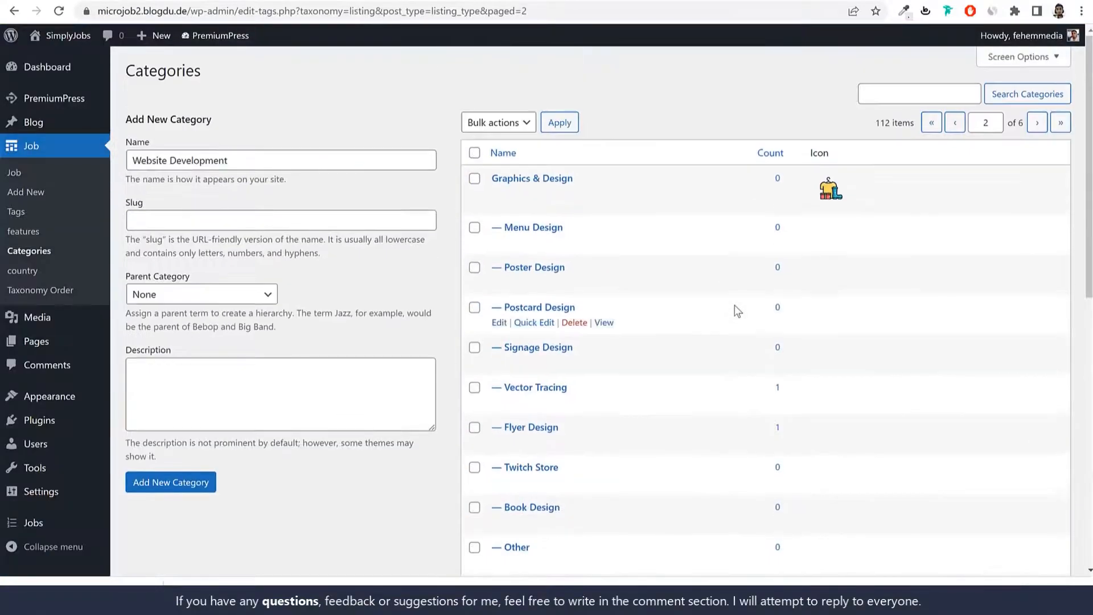
Step: Add Website Development as a new job category and open it for editing
scroll(210, 300, down, 1)
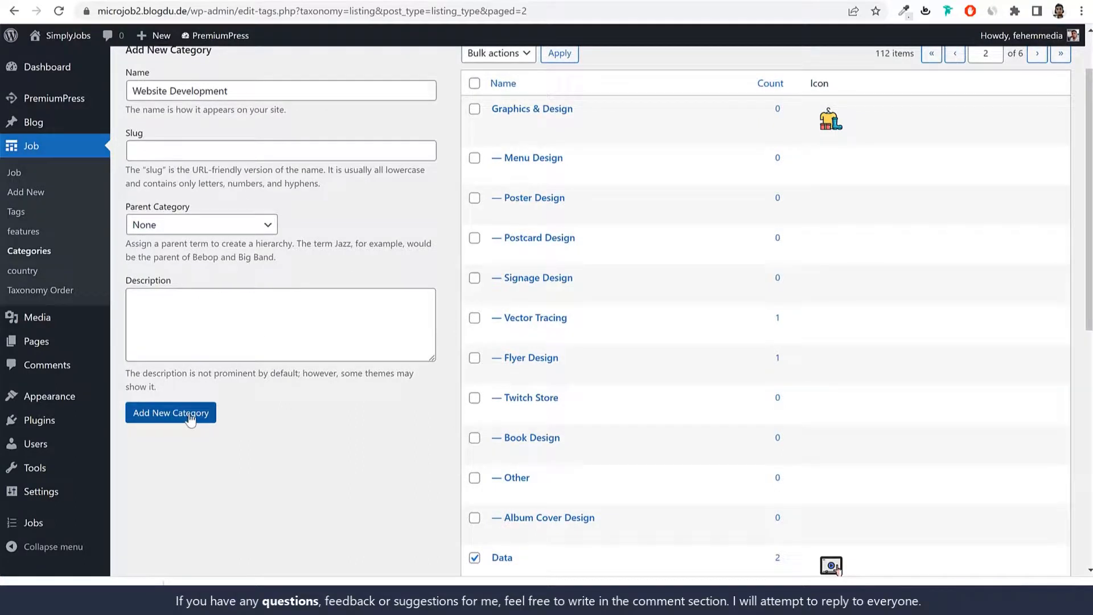
scroll(162, 221, up, 1)
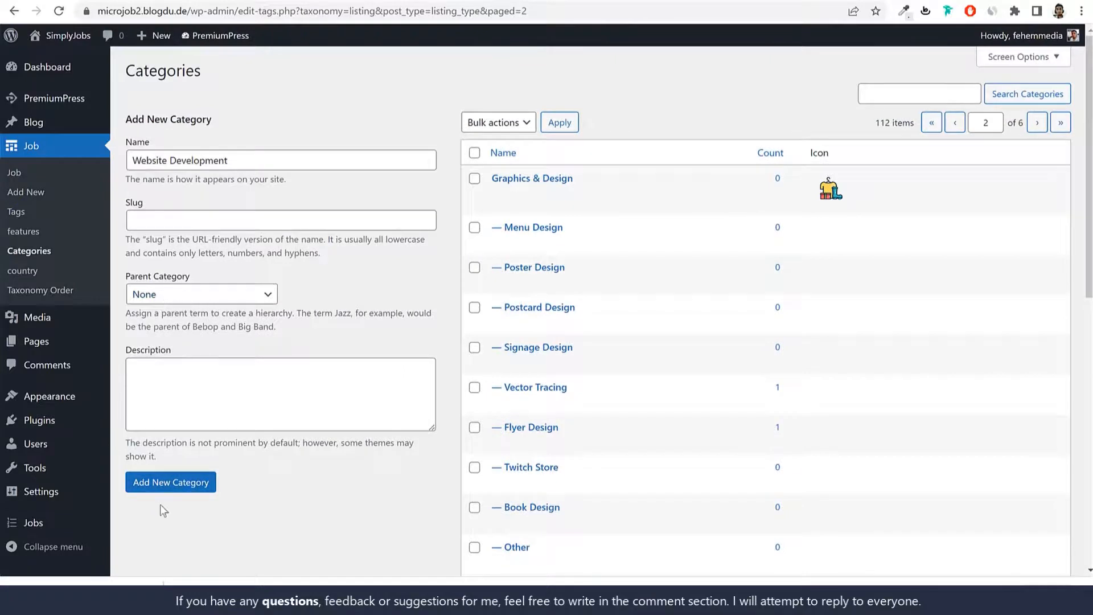
click(169, 489)
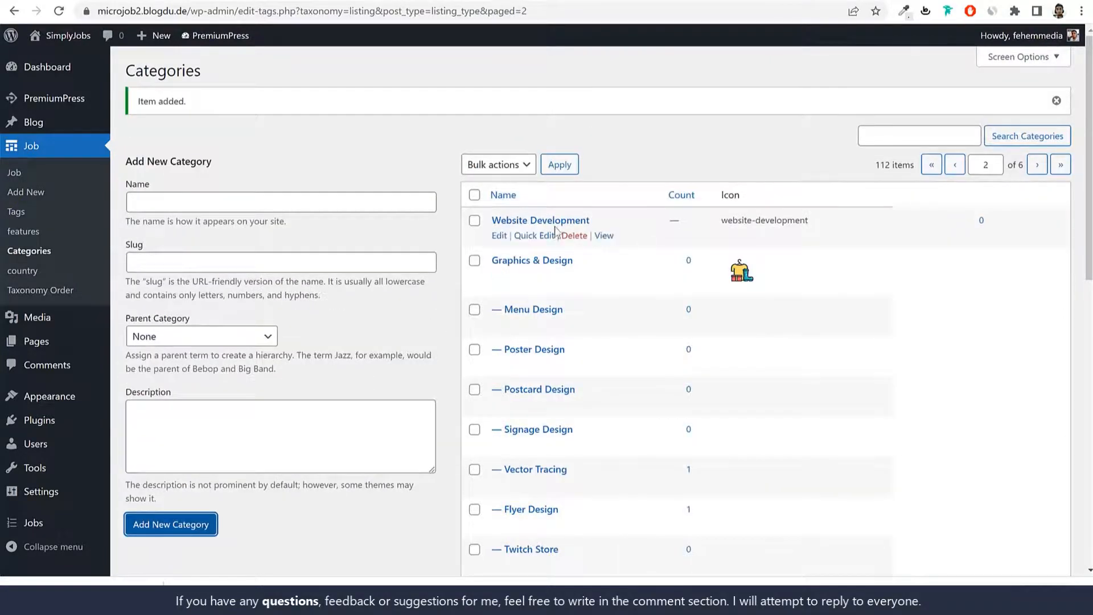
click(499, 236)
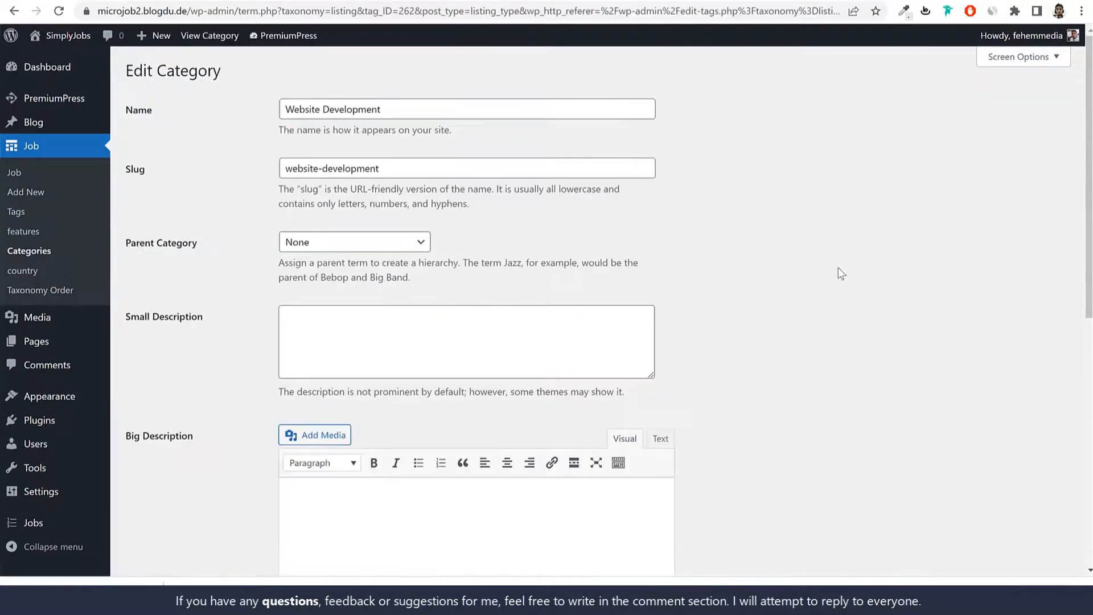
Step: Upload illustration.png at full size as the category logo and update the category
scroll(846, 291, down, 2)
scroll(852, 298, down, 8)
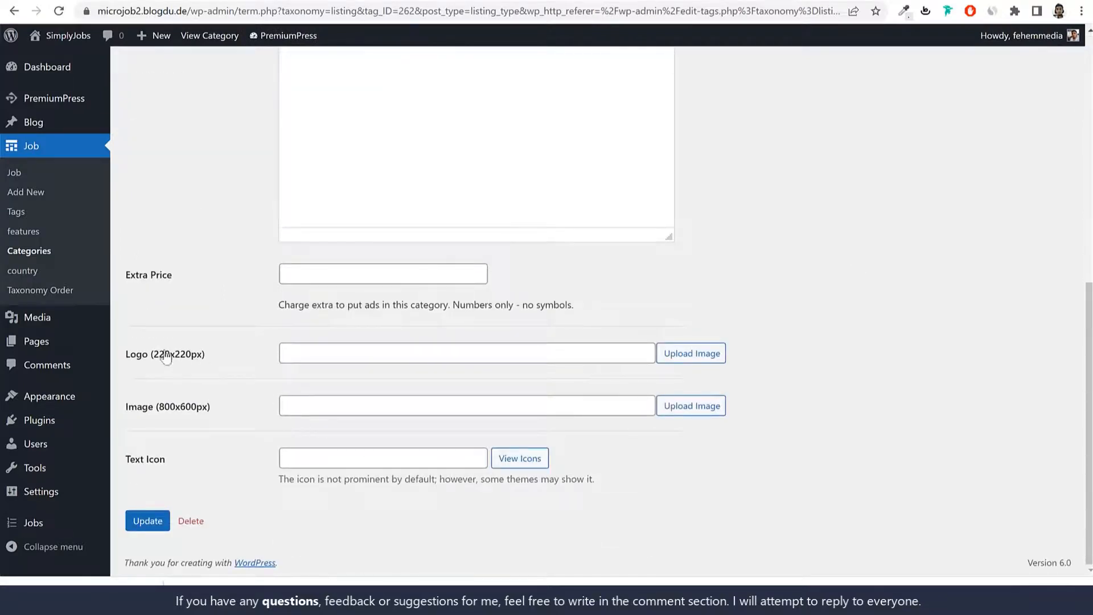
drag(136, 356, 290, 369)
click(689, 358)
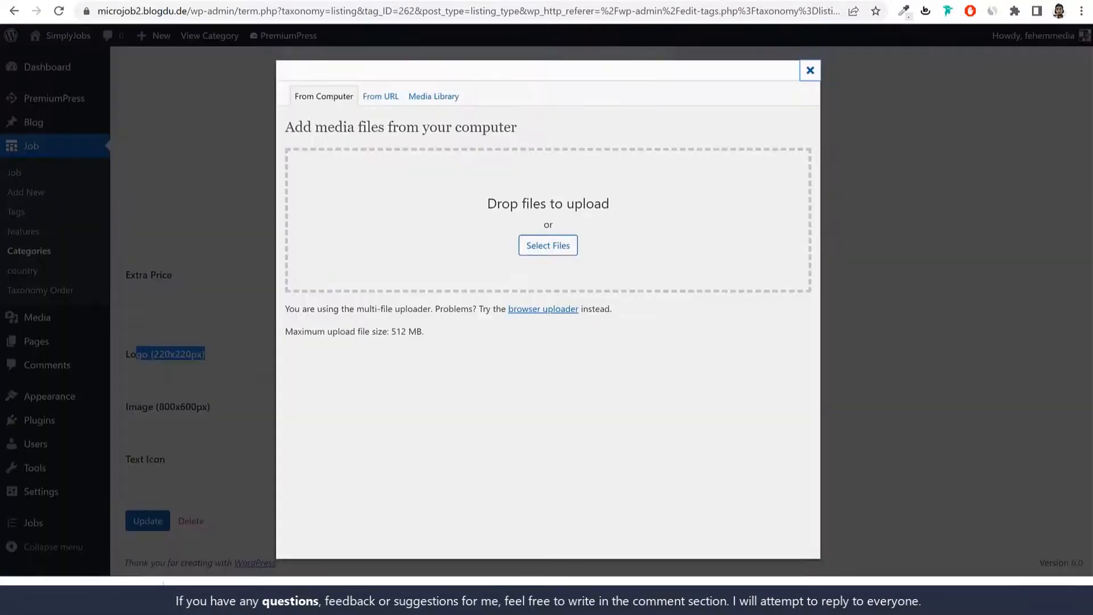
click(530, 245)
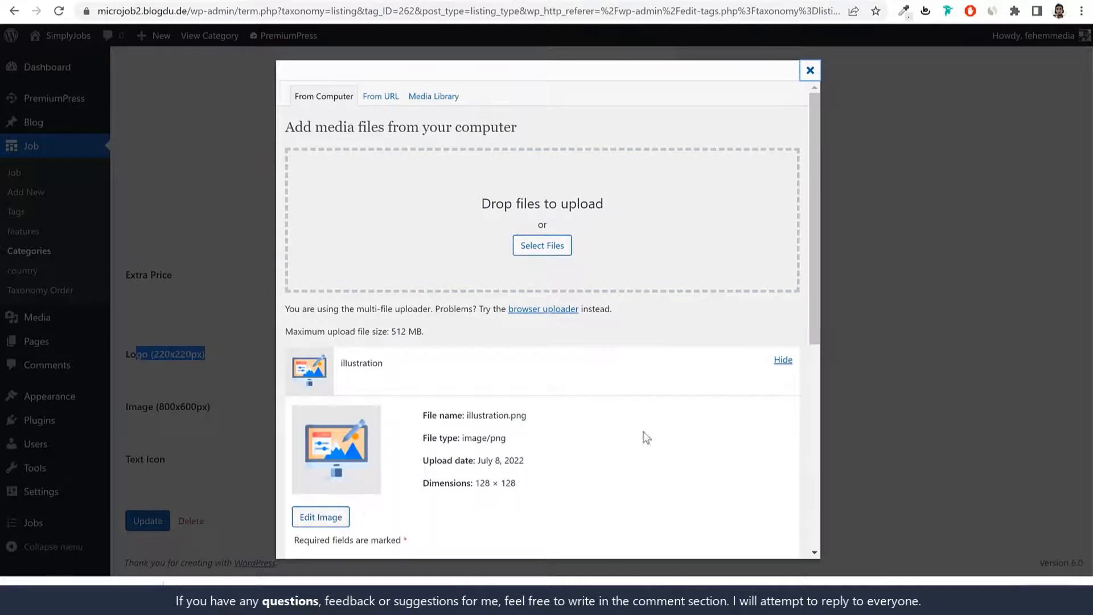
scroll(646, 437, down, 7)
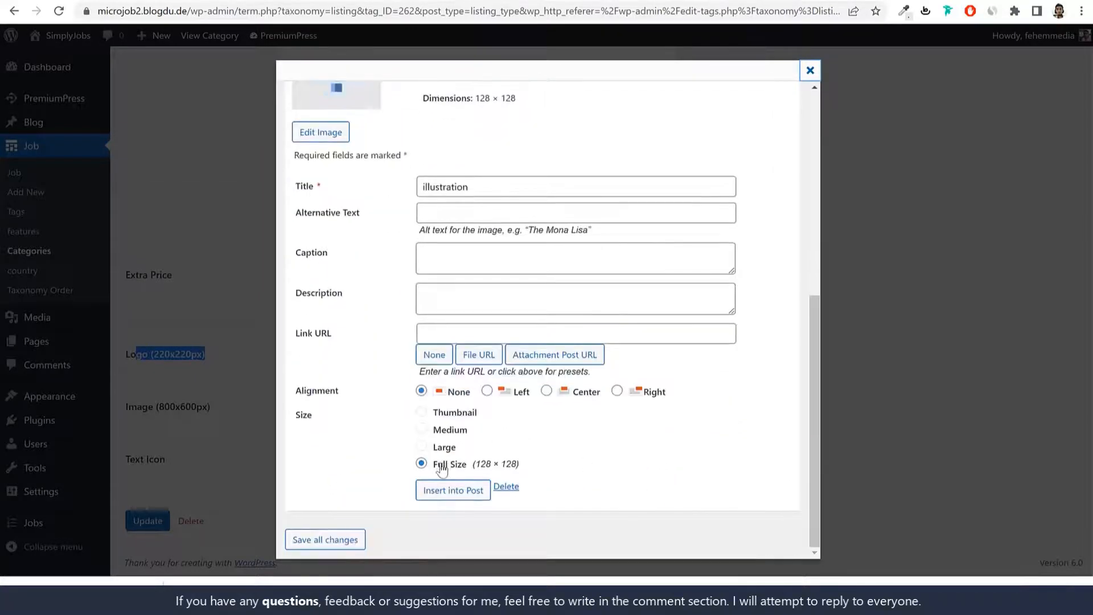
click(446, 464)
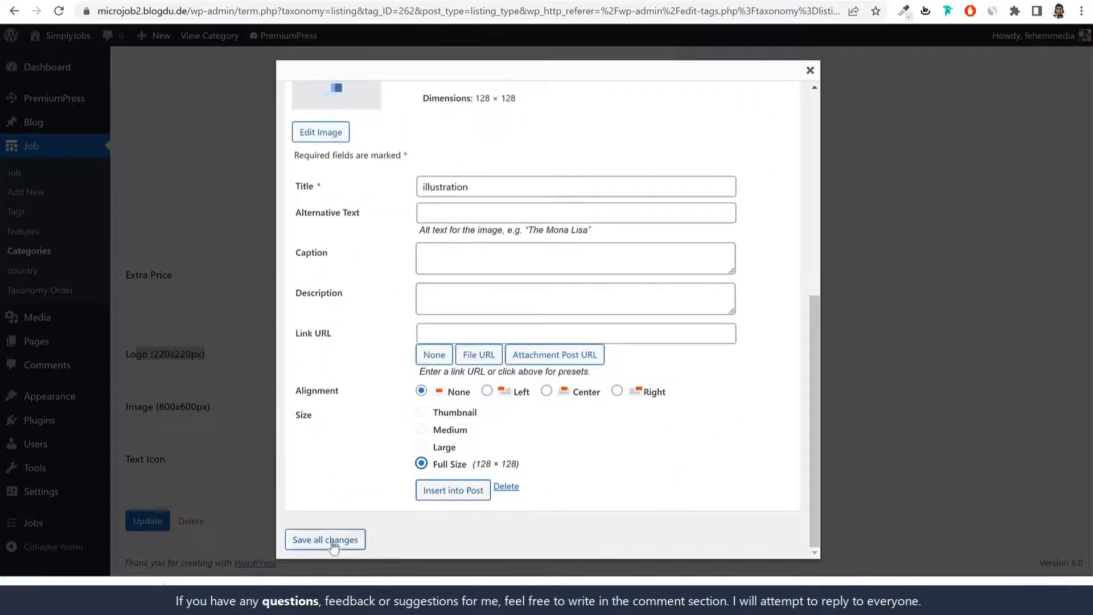
click(294, 540)
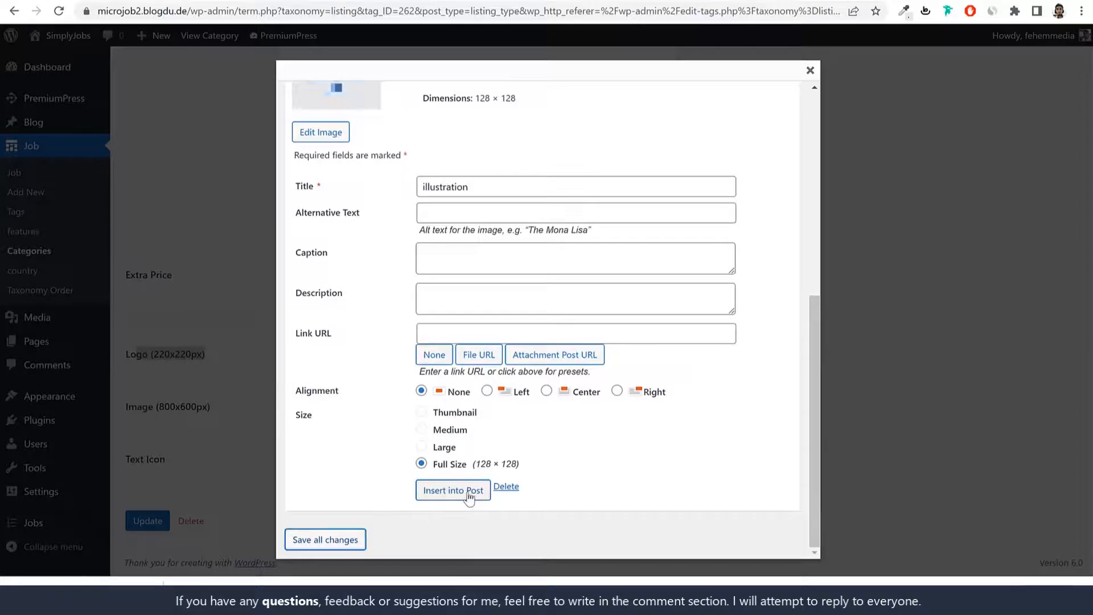
click(453, 490)
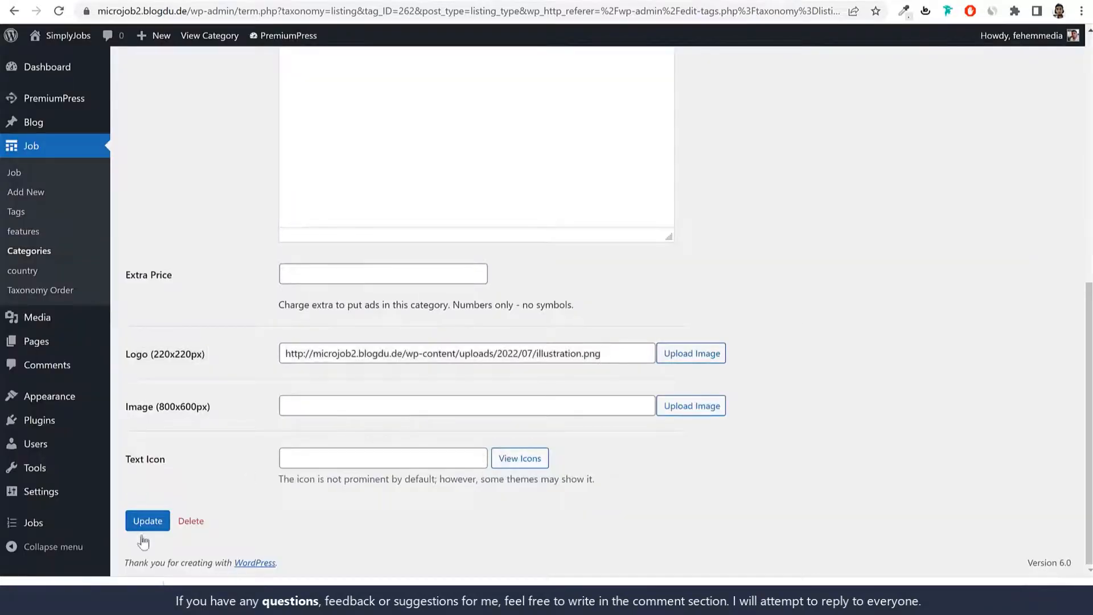
click(145, 521)
scroll(531, 350, down, 10)
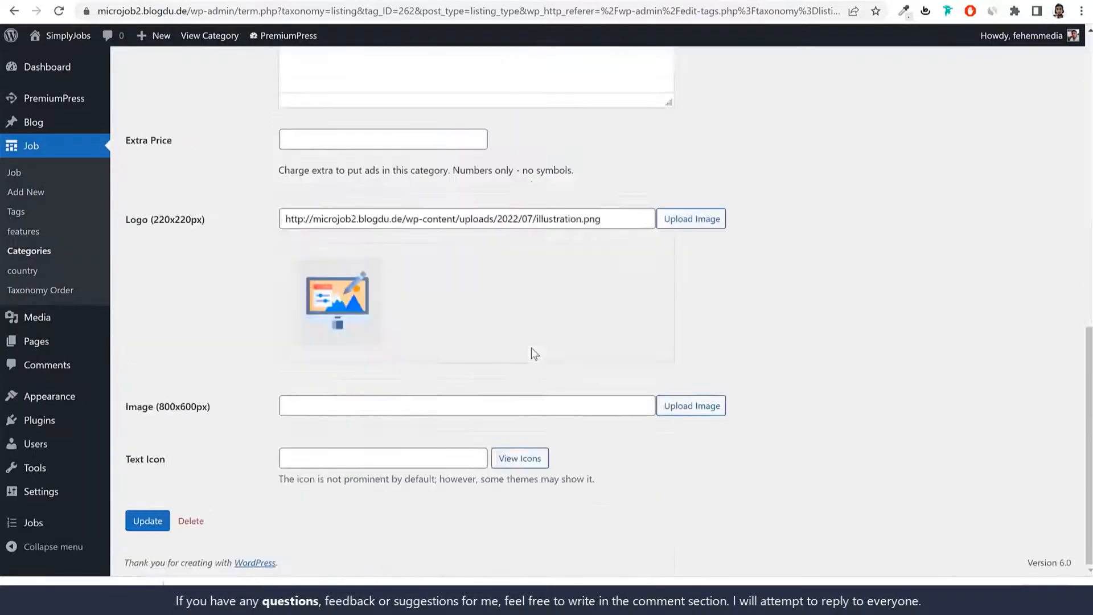
scroll(464, 391, up, 10)
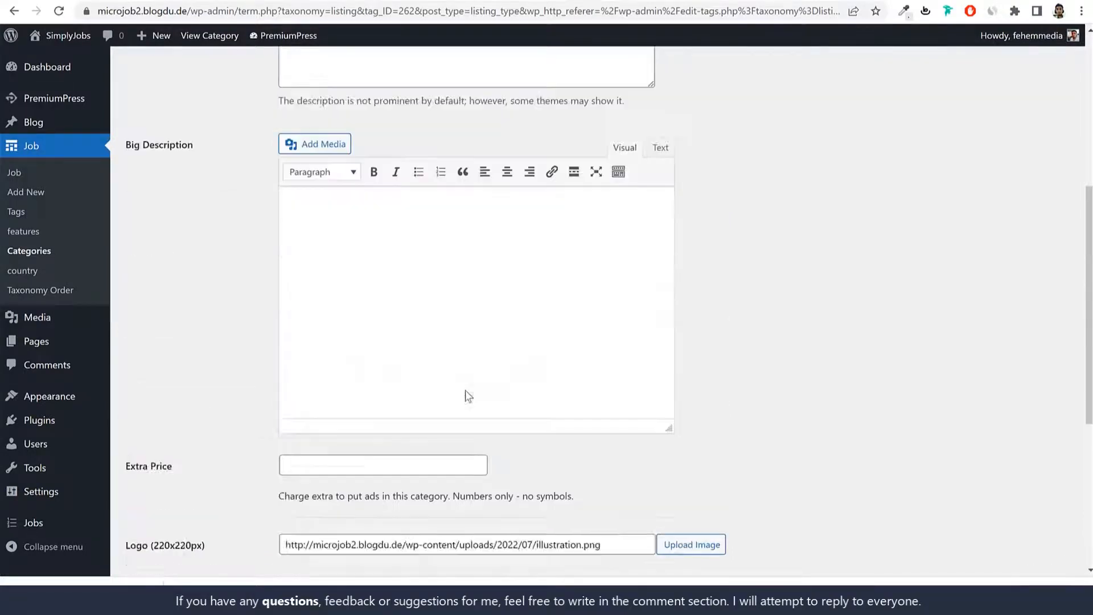
Step: Browse to the second page of the job categories list to review it
click(33, 256)
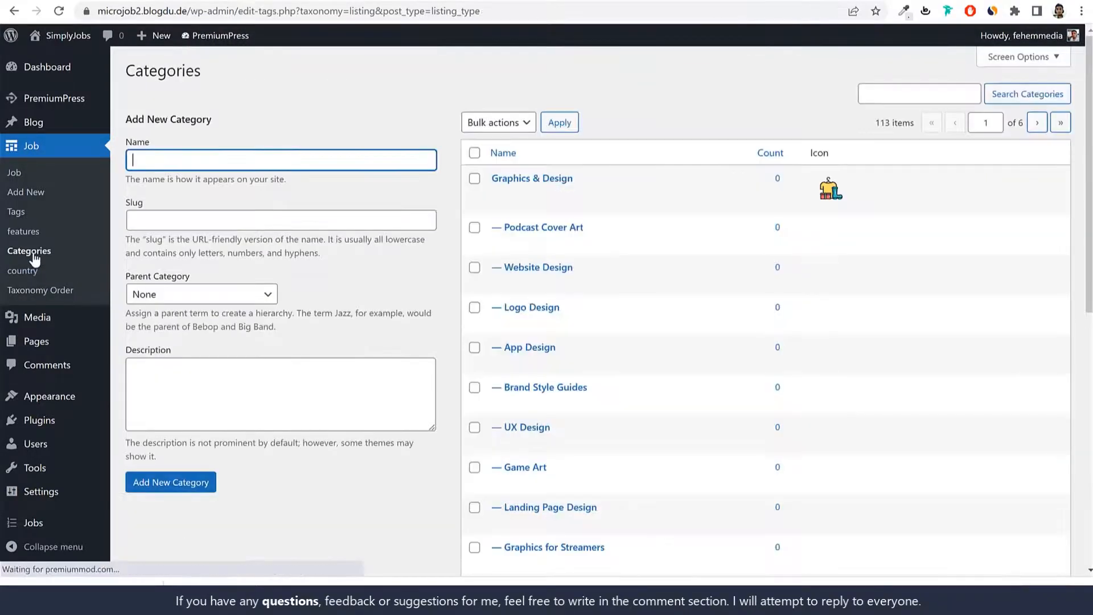
scroll(751, 274, down, 8)
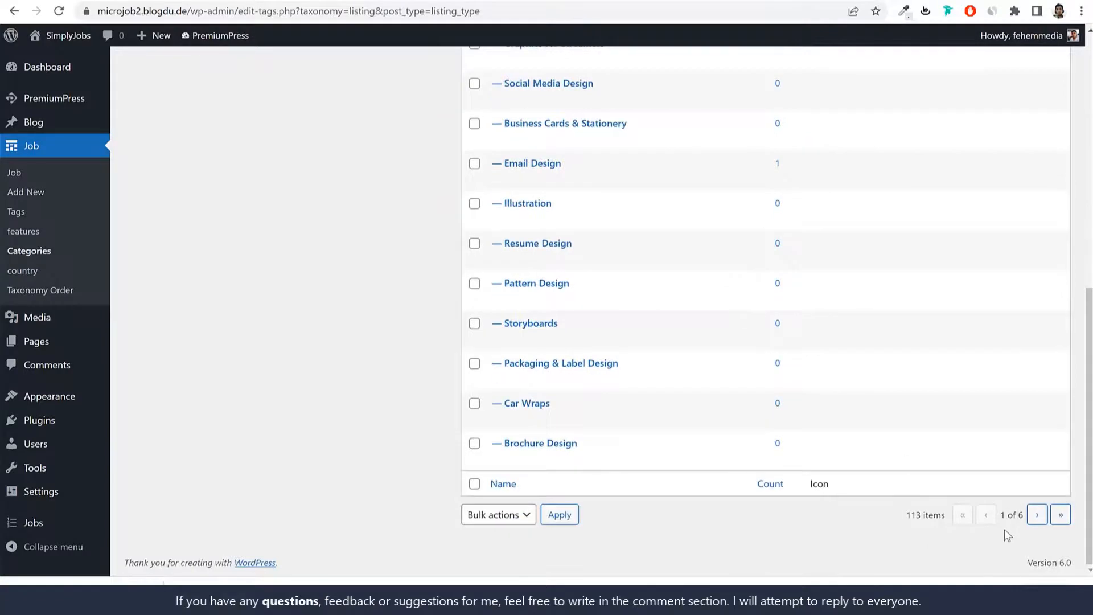
click(1037, 514)
scroll(1002, 438, down, 5)
scroll(1000, 434, down, 3)
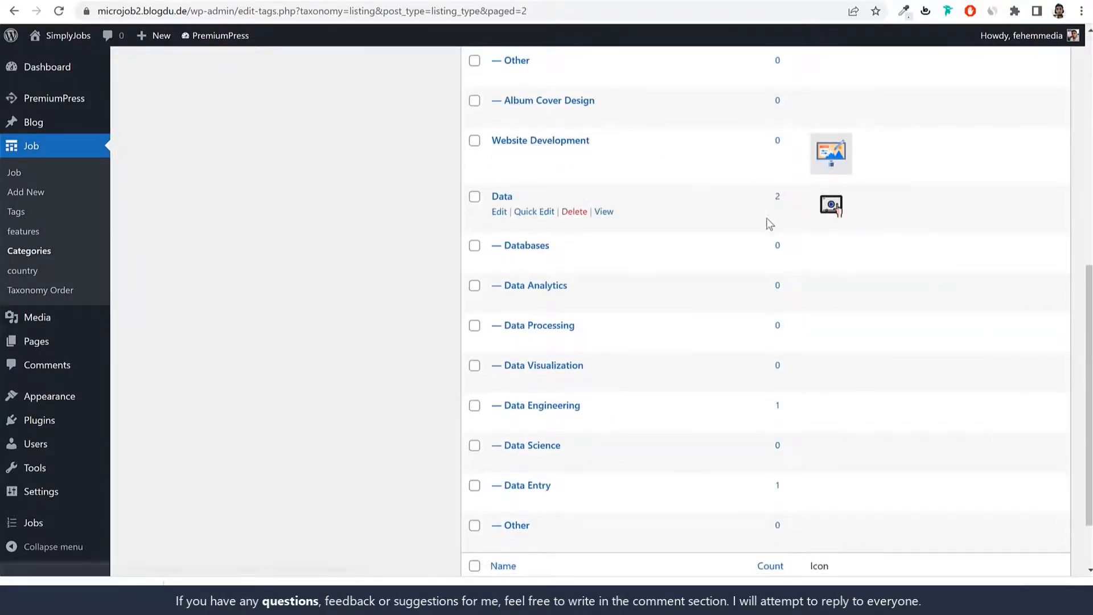
scroll(770, 227, up, 9)
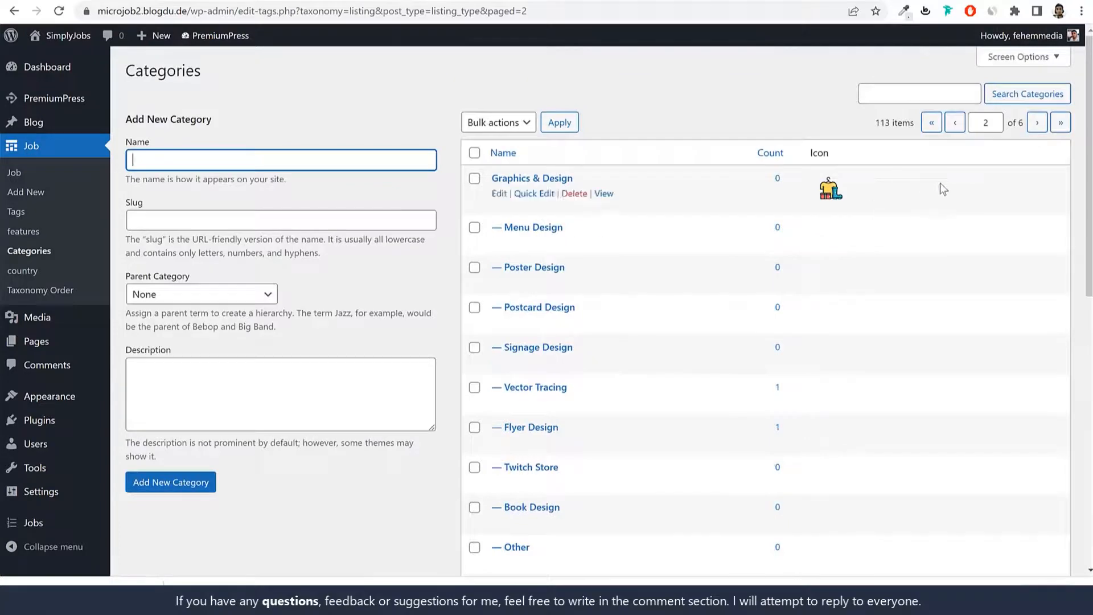
scroll(941, 188, down, 6)
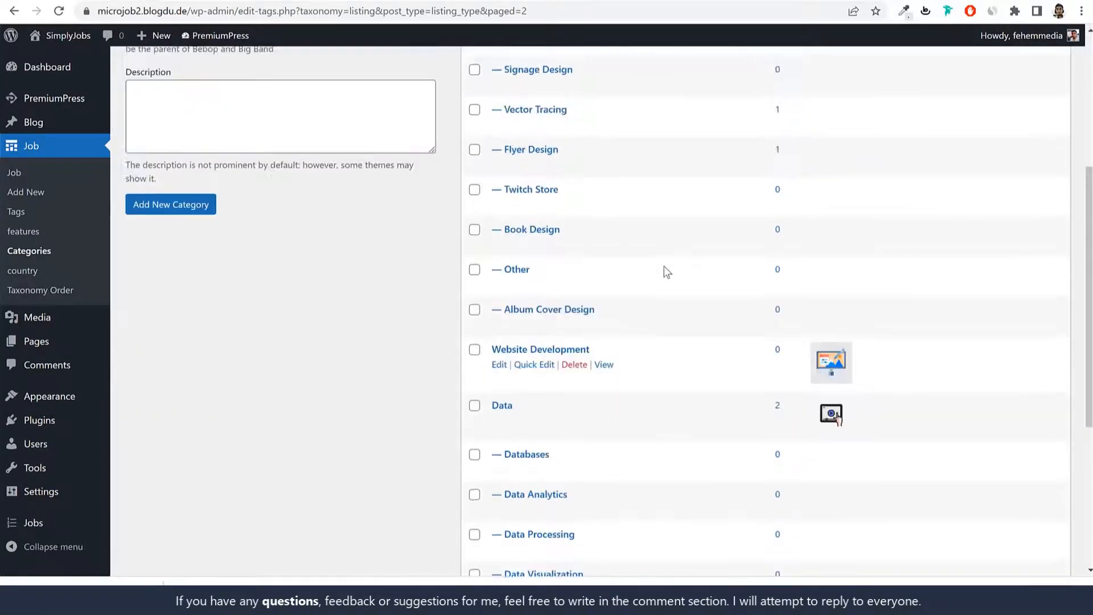
scroll(667, 272, up, 6)
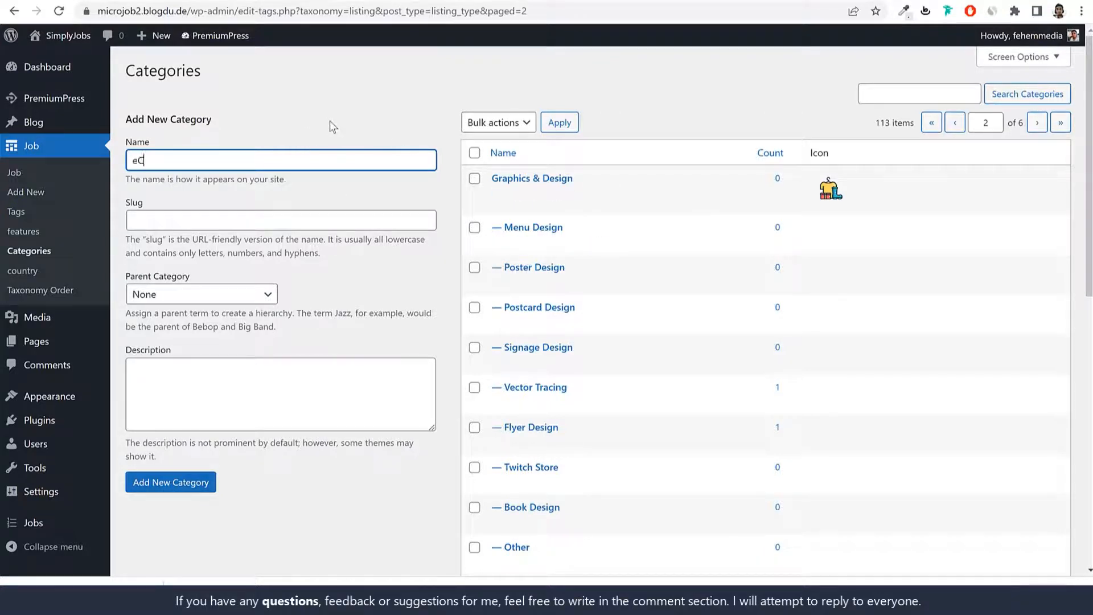
Step: Add 'eCommerce Website' with Website Development chosen as its parent category
text(ommerce Website)
scroll(654, 384, down, 5)
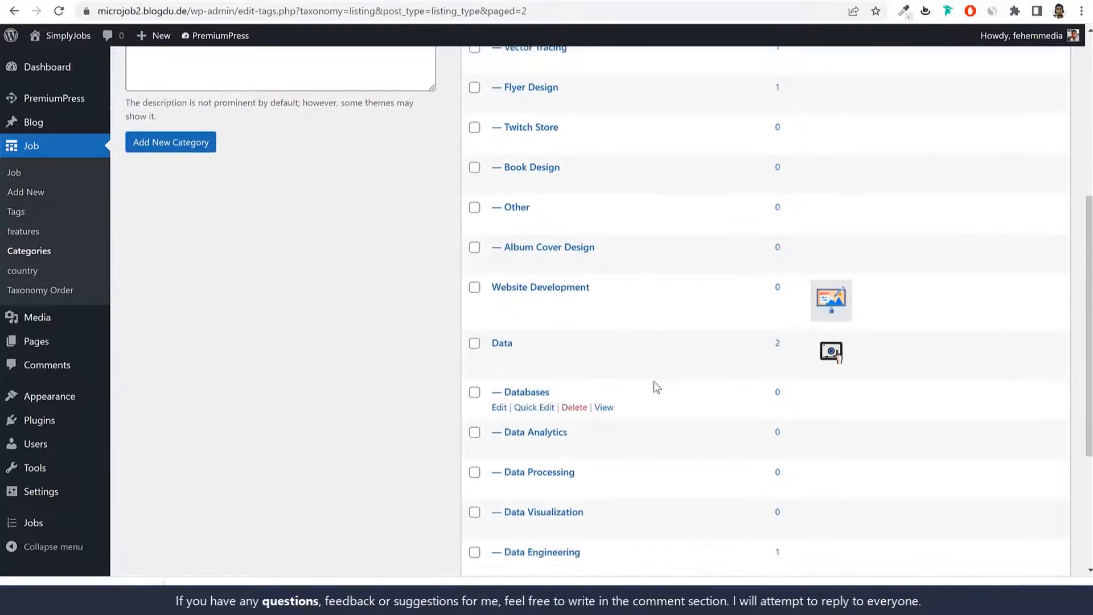
scroll(588, 319, up, 4)
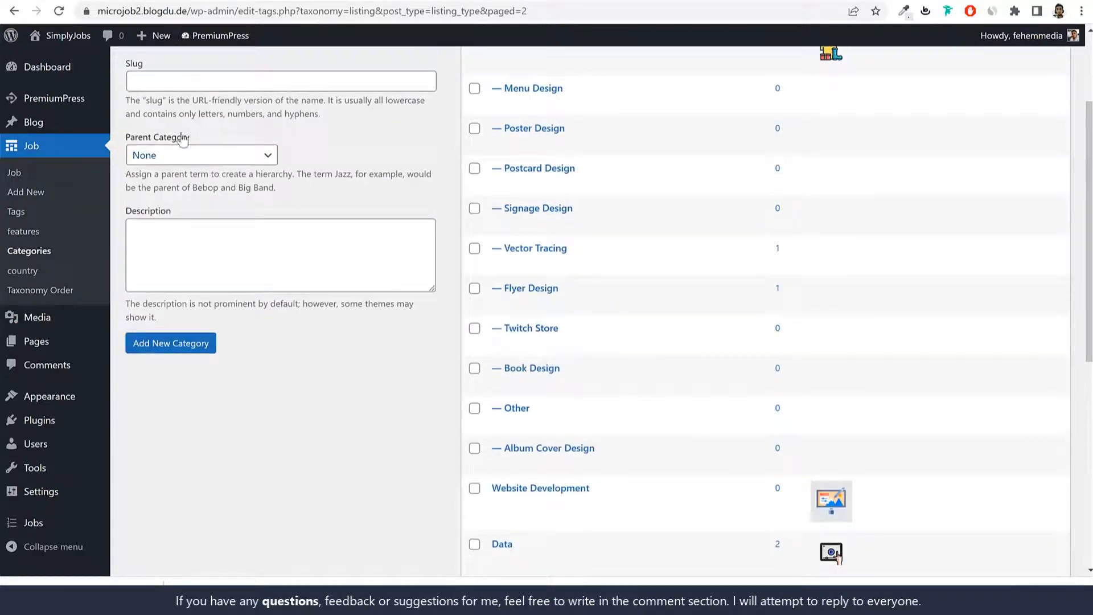
click(179, 157)
key(w)
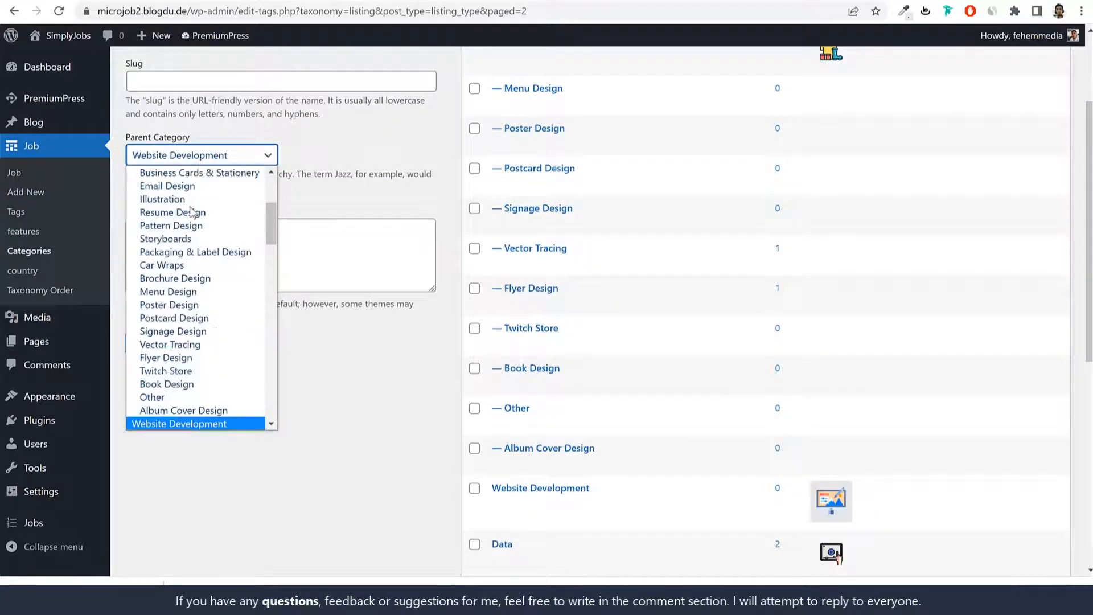
key(Return)
click(170, 342)
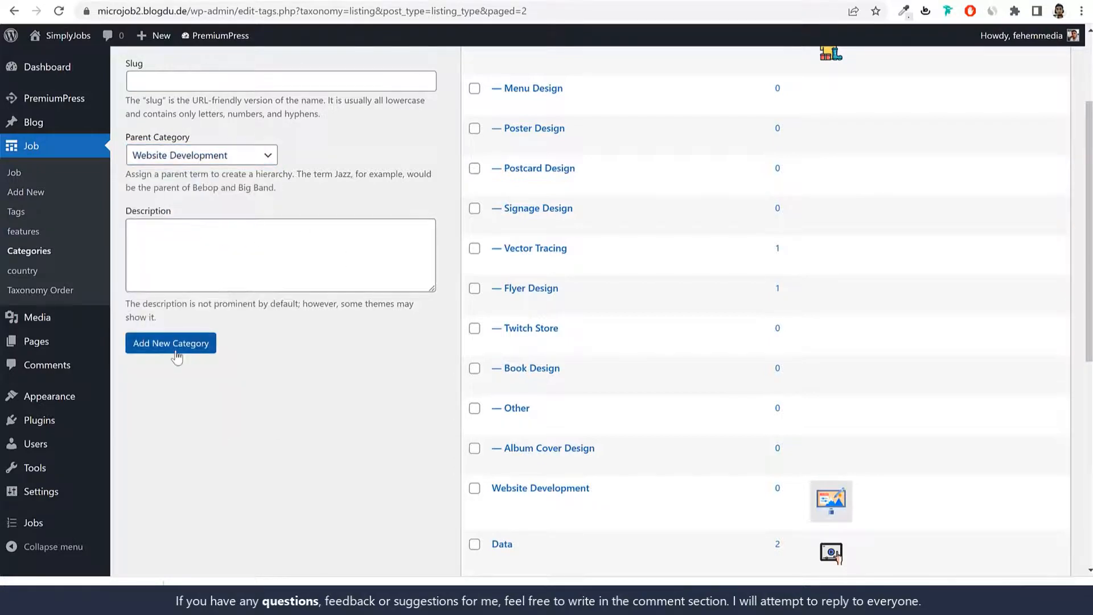
scroll(664, 370, down, 5)
drag(590, 210, 499, 211)
scroll(619, 343, up, 8)
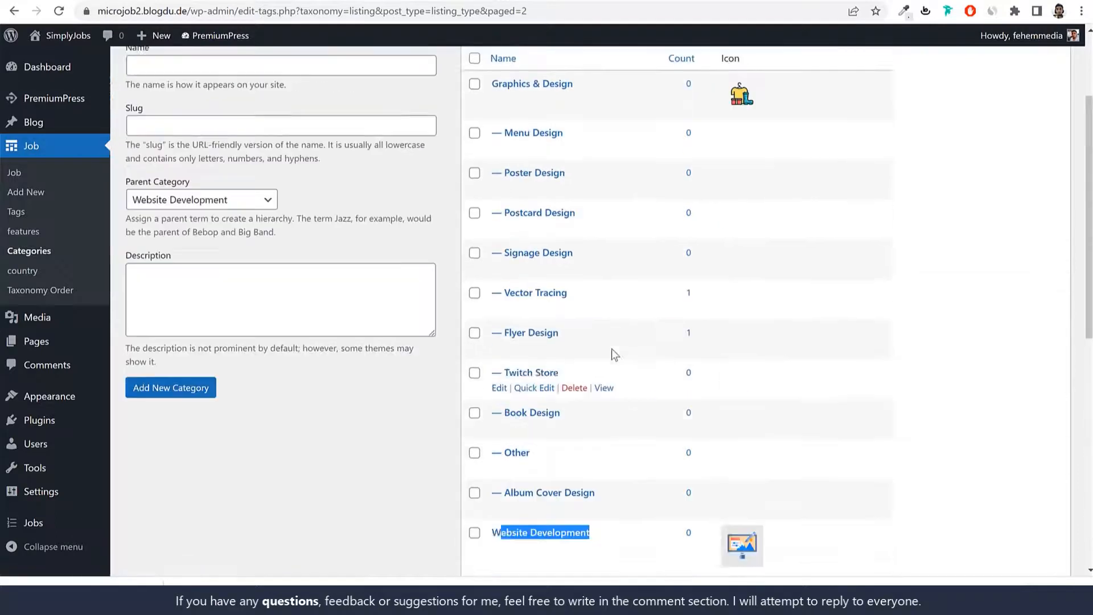
Step: Add 'Membership Website', correcting its spelling, and confirm it sits under Website Development
click(249, 205)
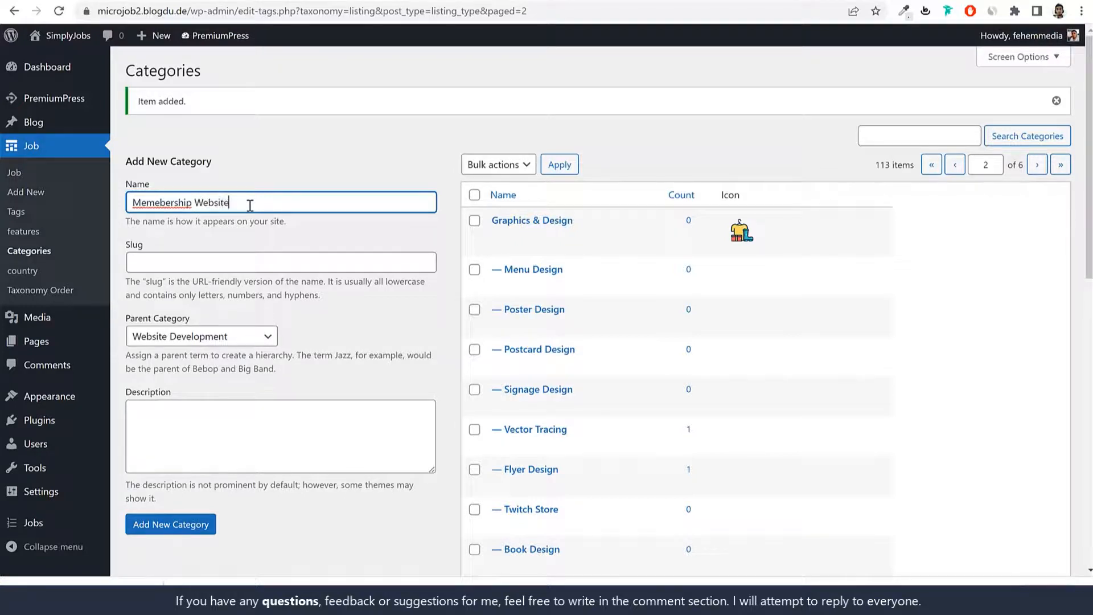
right_click(151, 202)
click(207, 210)
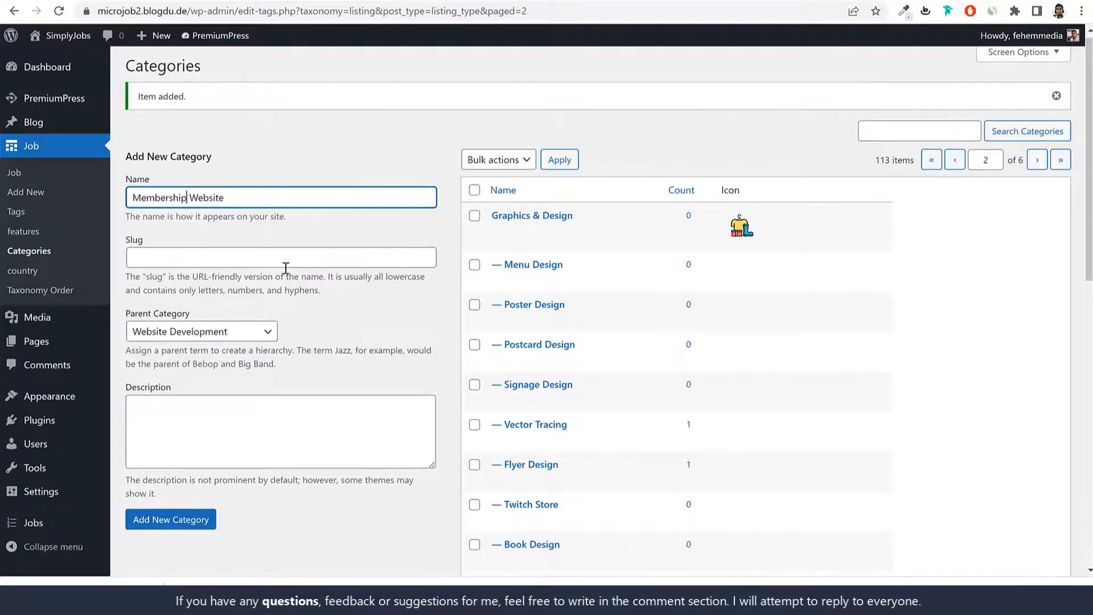
scroll(216, 204, down, 2)
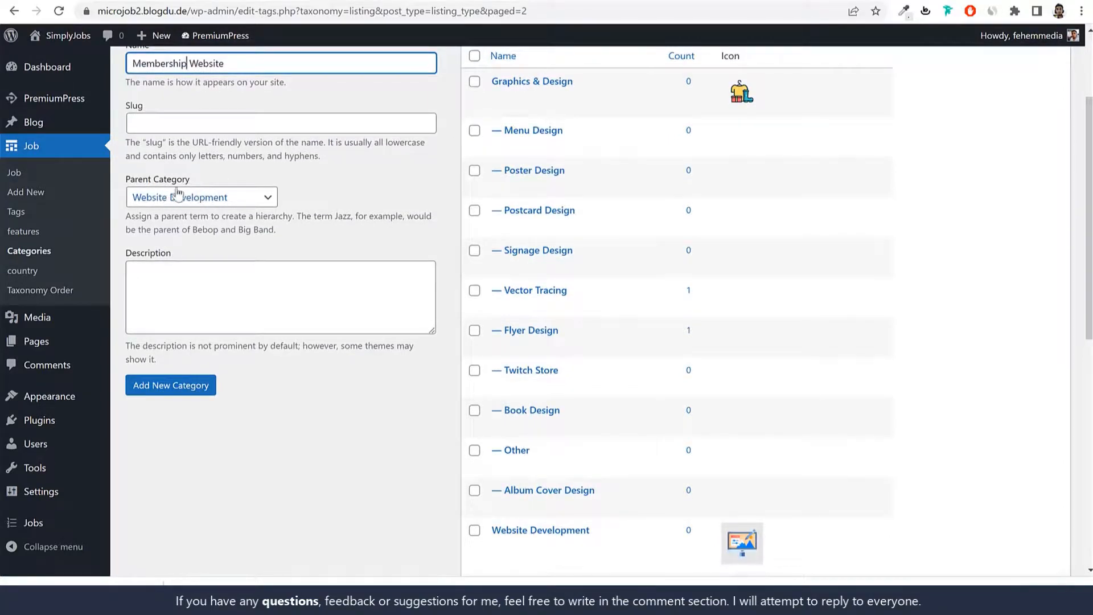
click(171, 385)
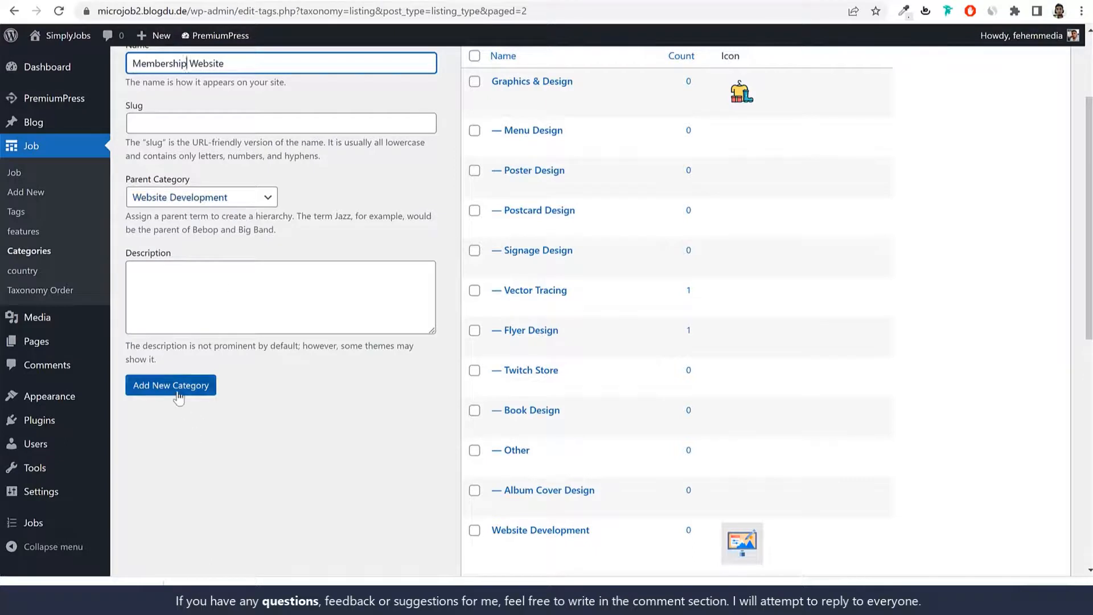
scroll(786, 362, down, 3)
scroll(786, 363, down, 2)
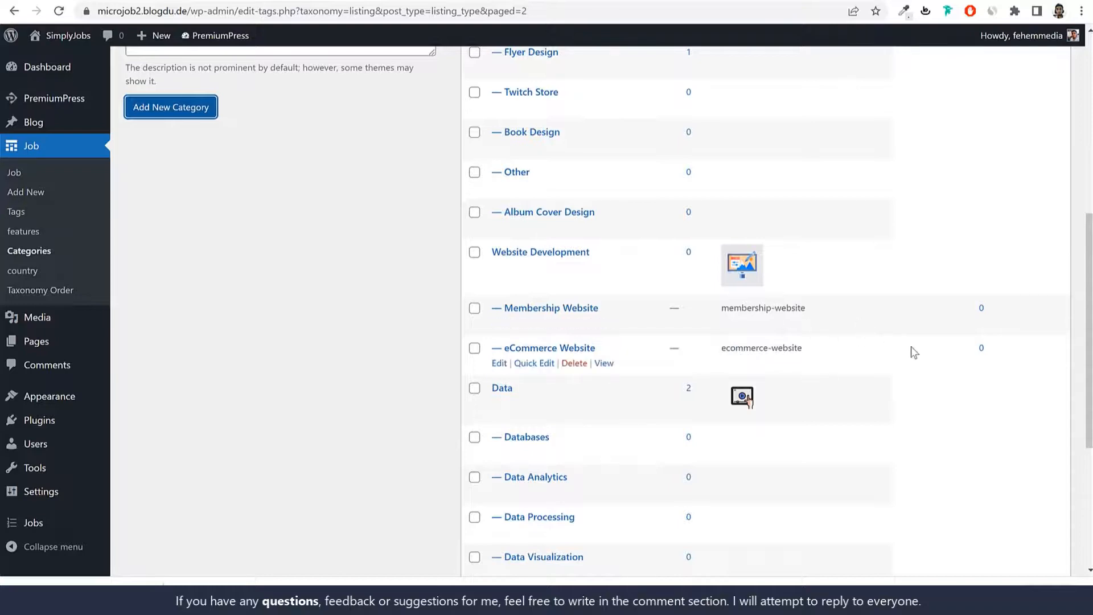
drag(590, 251, 489, 252)
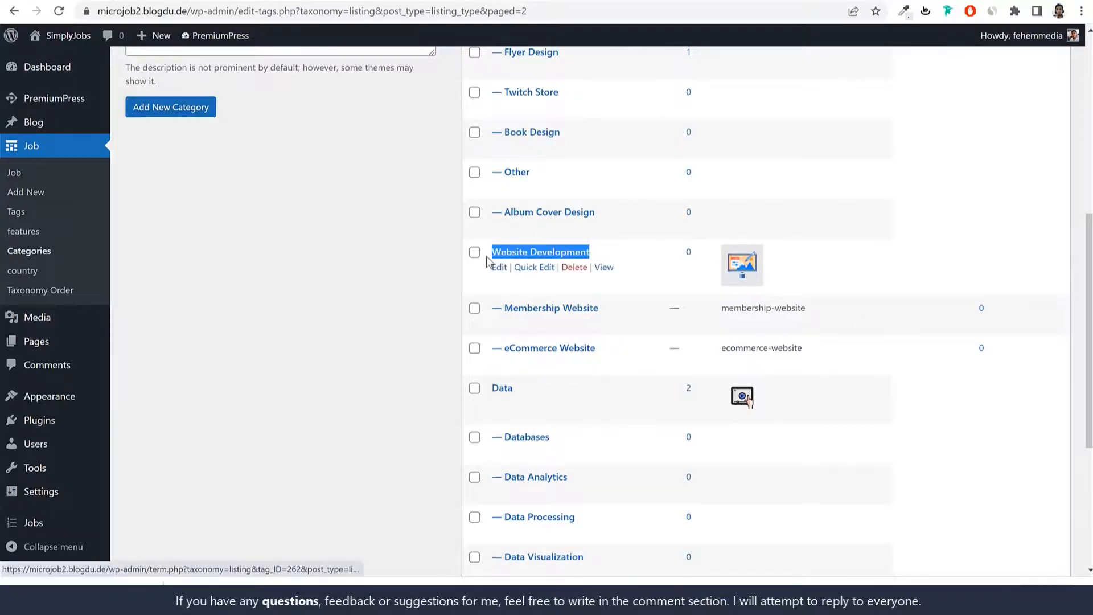
Step: Reload the Post Job form and bring up its category picker
scroll(738, 399, up, 7)
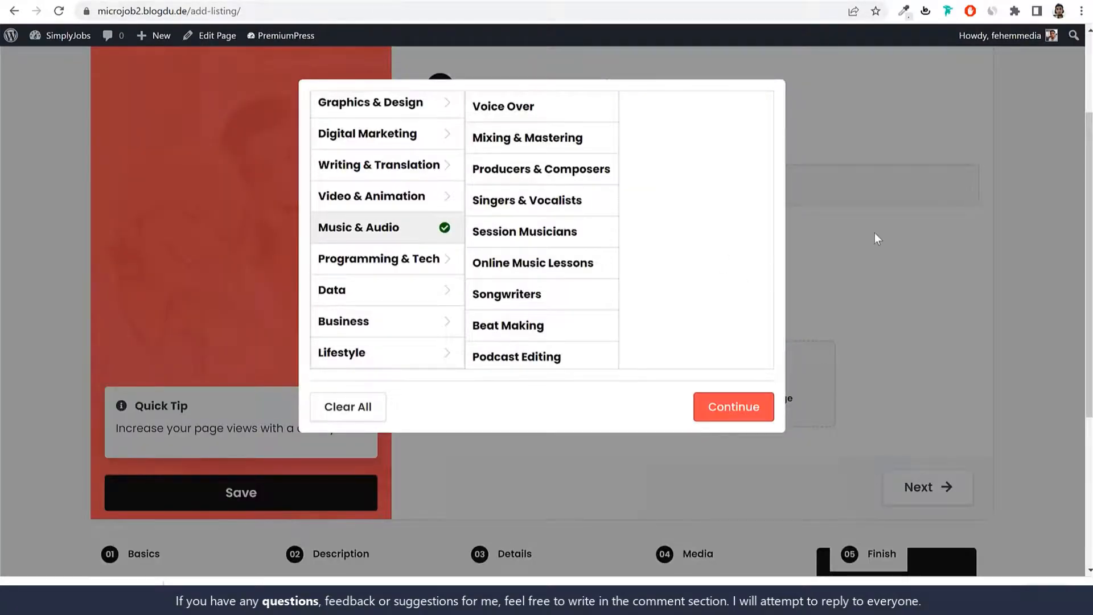
click(875, 234)
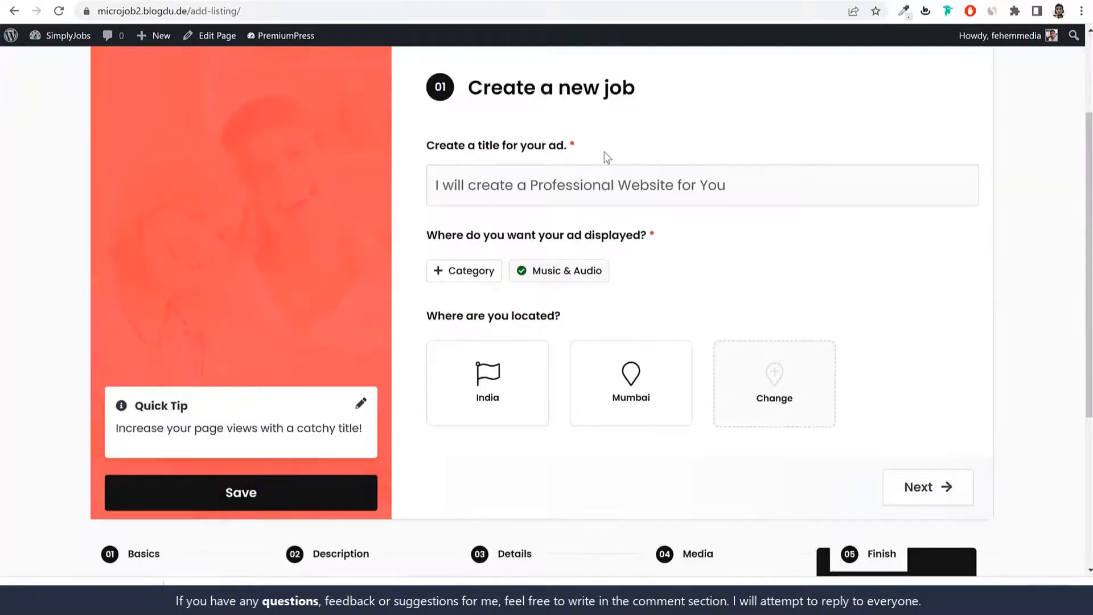
click(60, 11)
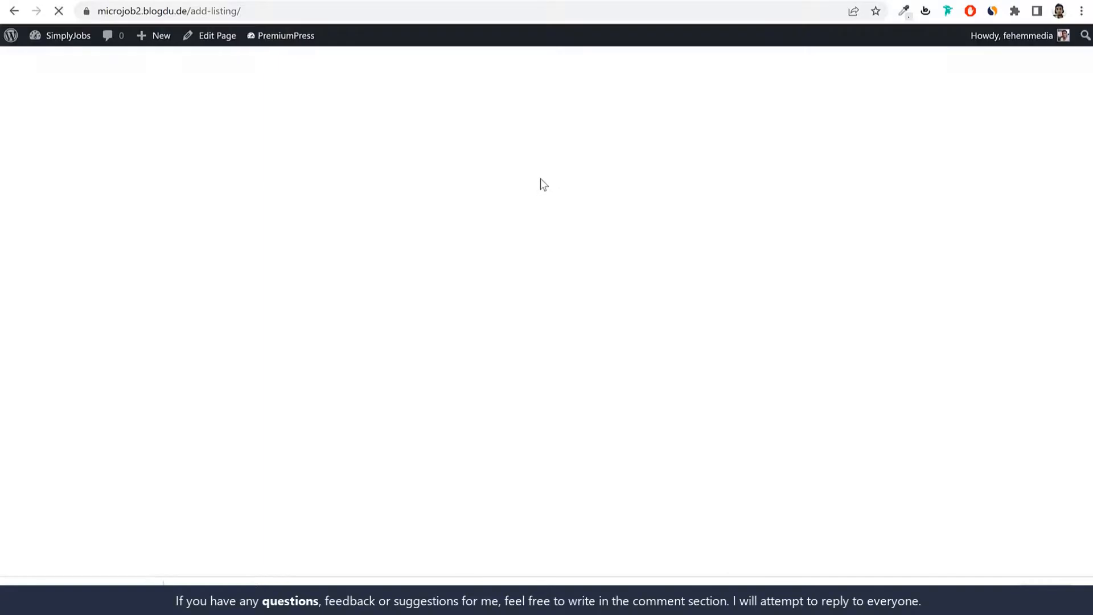
click(475, 413)
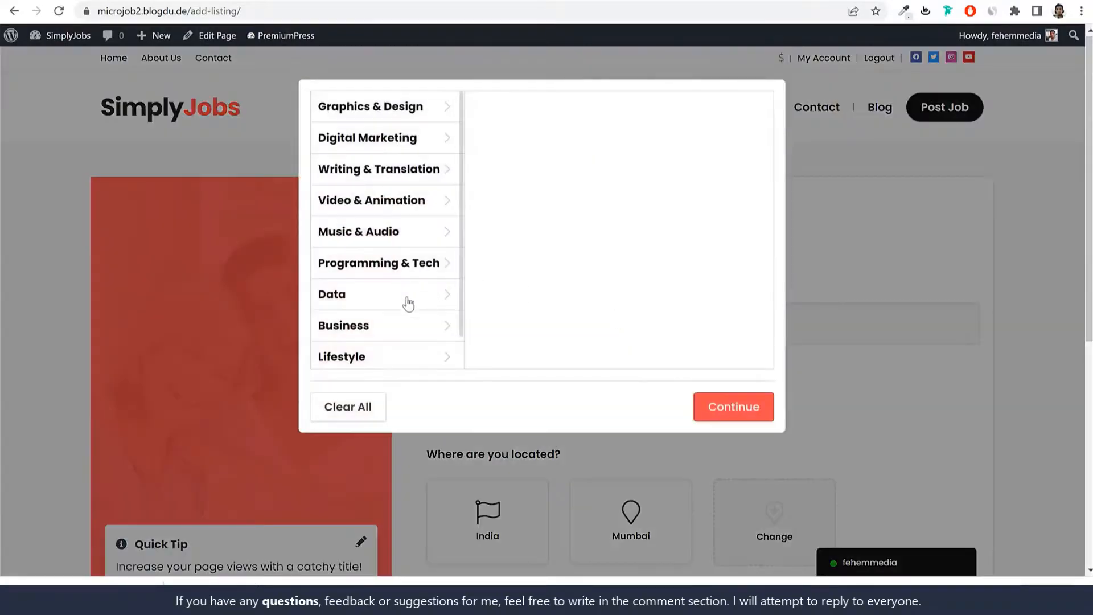
Step: Try Website Development with its eCommerce Website and Membership Website subcategories
scroll(408, 303, down, 5)
click(398, 354)
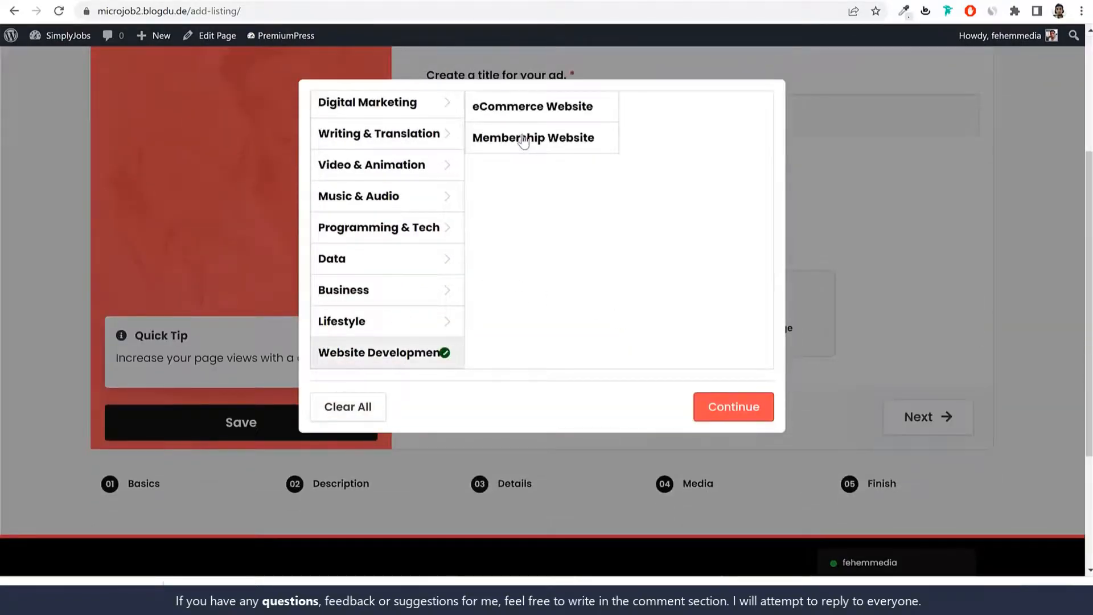
click(524, 141)
click(517, 113)
click(415, 360)
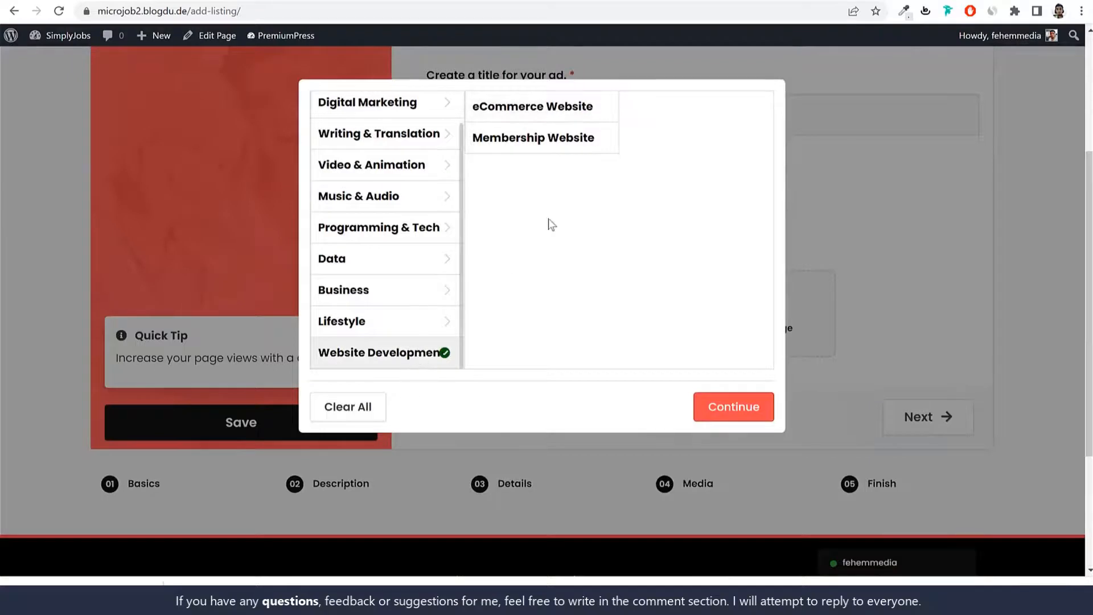
click(553, 143)
click(560, 108)
click(562, 138)
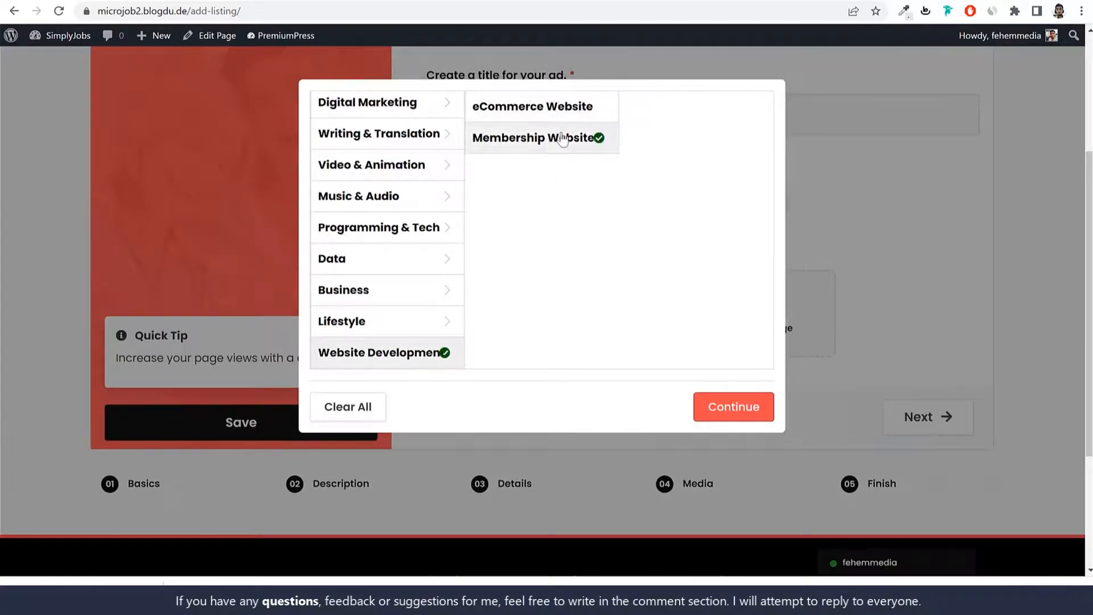
click(567, 107)
click(568, 139)
click(572, 107)
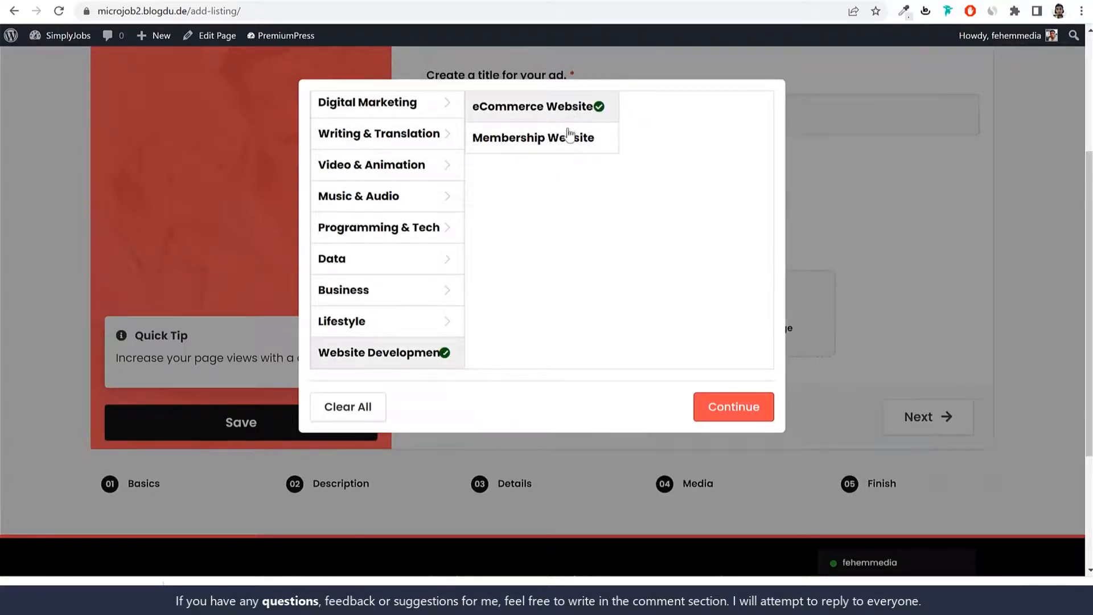
click(569, 138)
click(568, 111)
click(562, 144)
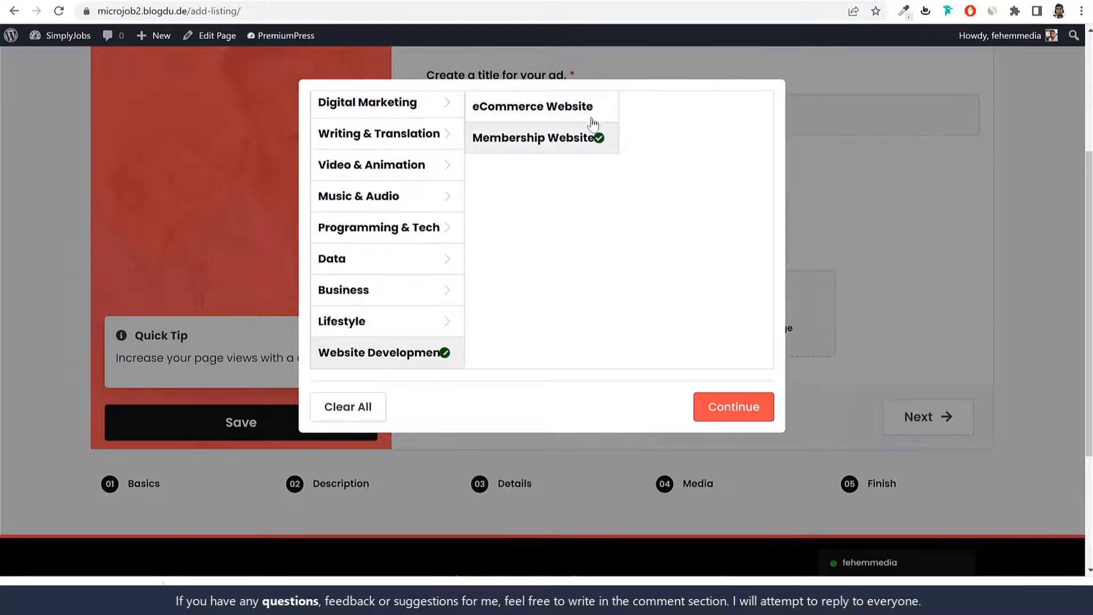
click(562, 108)
click(566, 143)
Step: Try Video & Animation subcategories: Short Video Ads, Character Animation, Animated GIFs, Animated Explainers
click(390, 168)
click(507, 169)
click(532, 202)
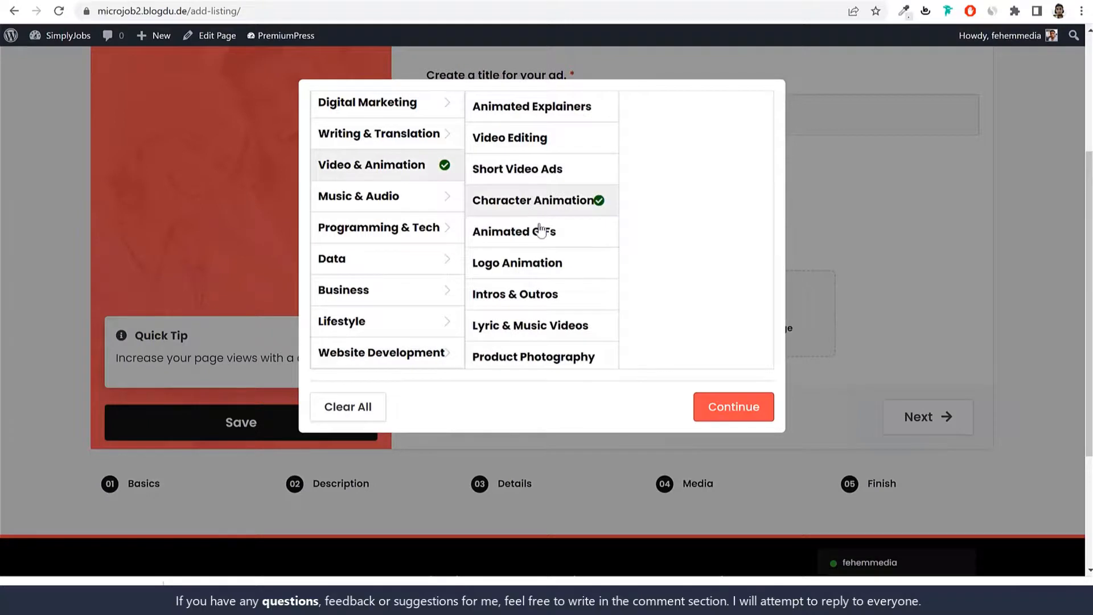
click(540, 230)
click(541, 201)
click(548, 169)
click(551, 111)
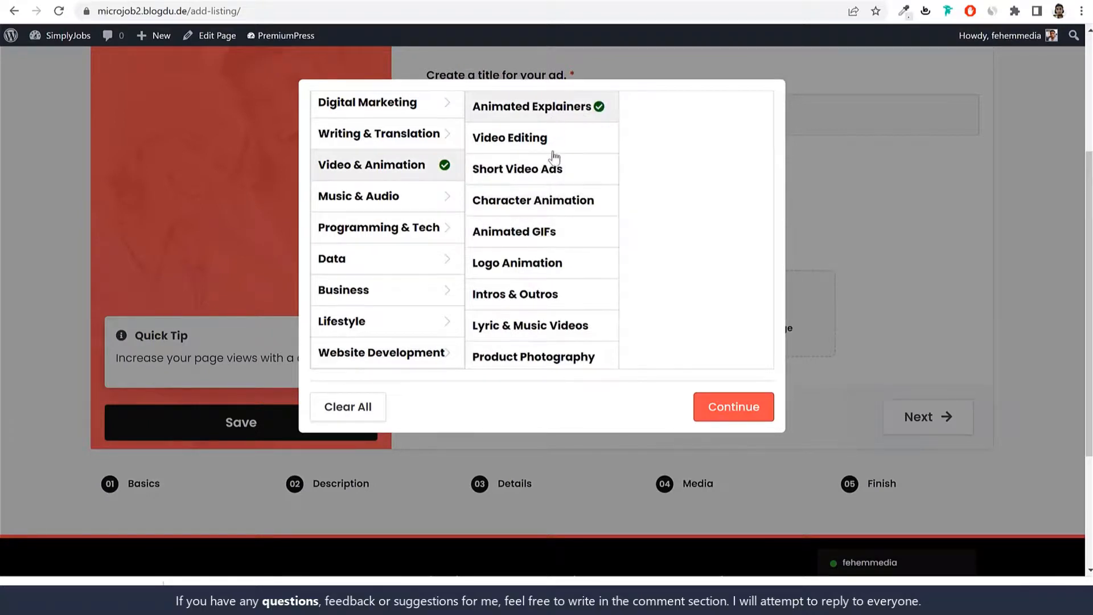
Step: Settle on Programming & Tech with the WordPress subcategory and close the picker
click(413, 231)
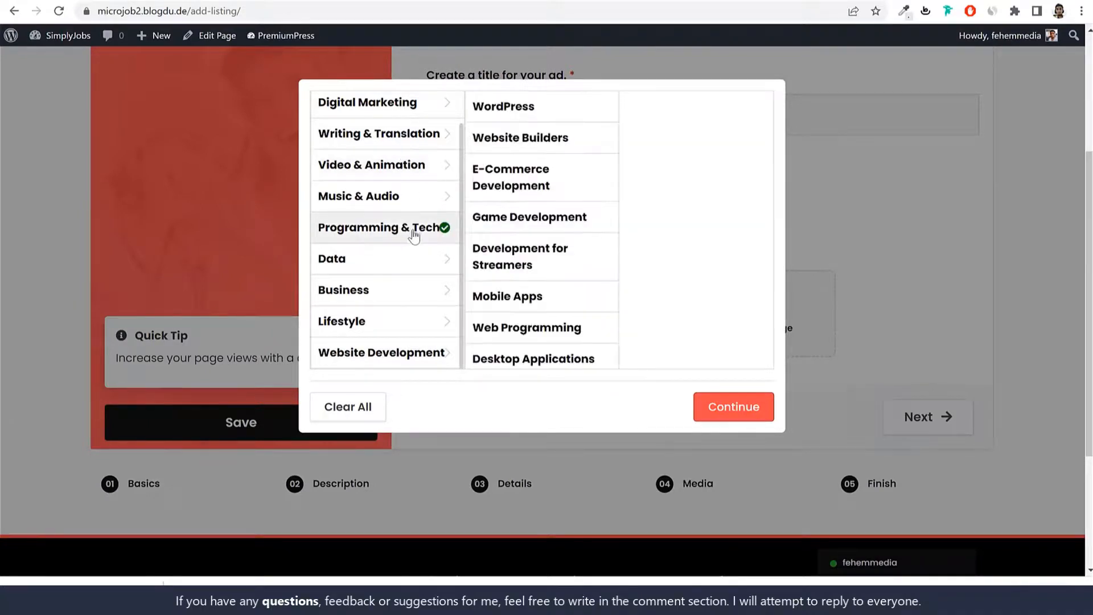
click(520, 113)
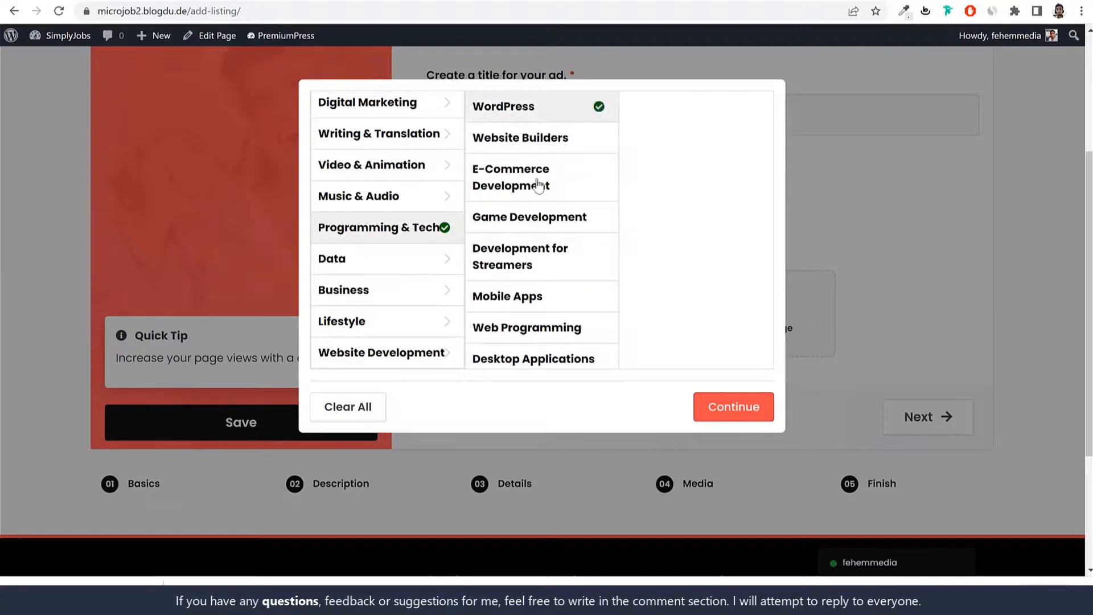
click(538, 183)
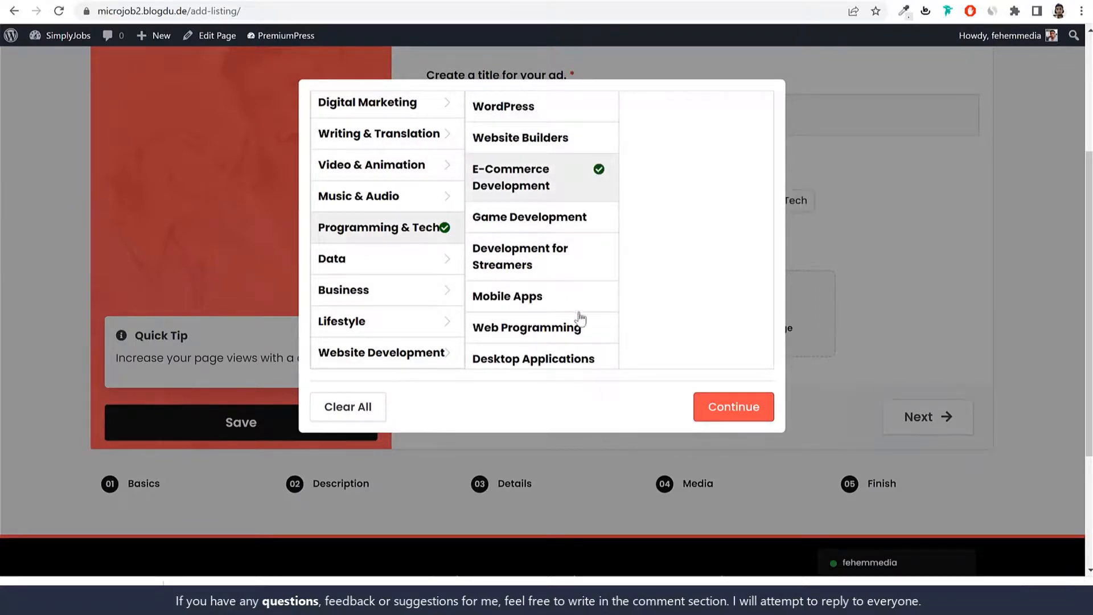
click(549, 120)
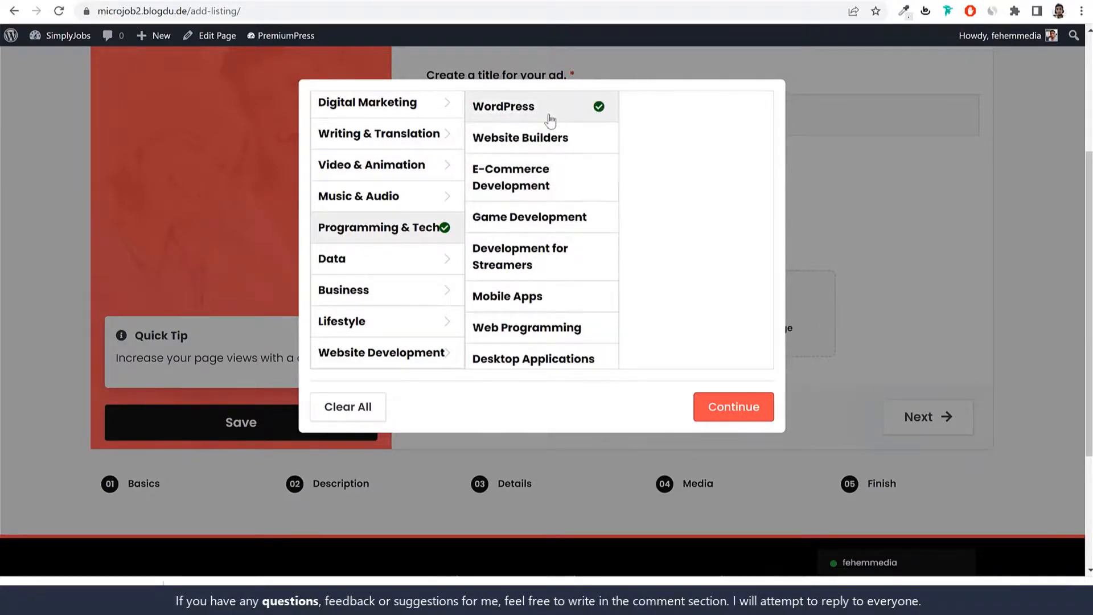
click(914, 322)
scroll(914, 322, up, 3)
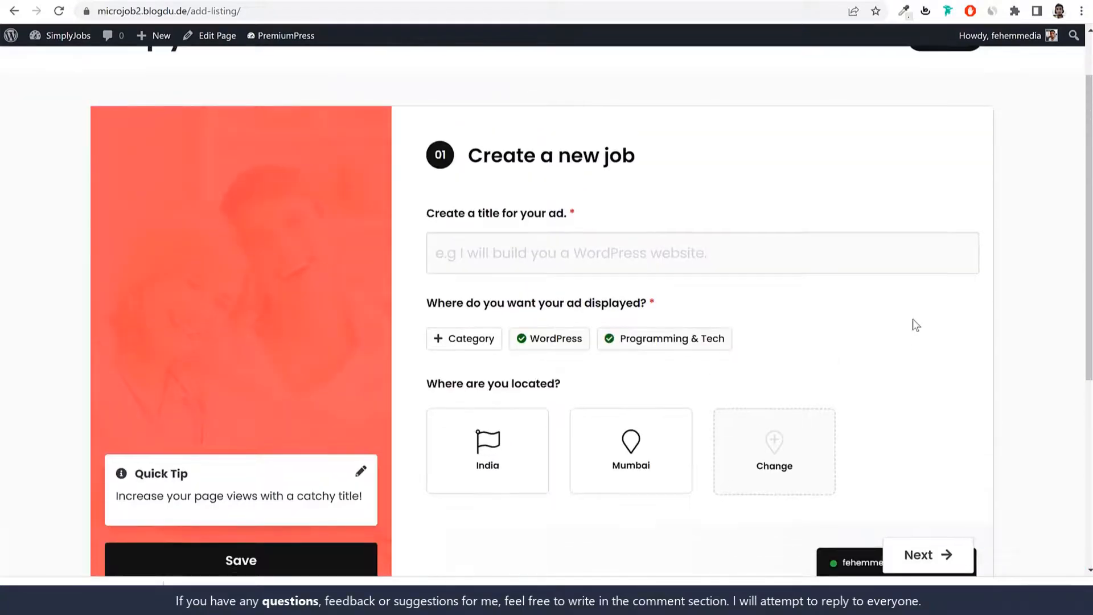
scroll(477, 378, down, 5)
Step: Go to the Description step and find the Why Choose Me section
click(358, 345)
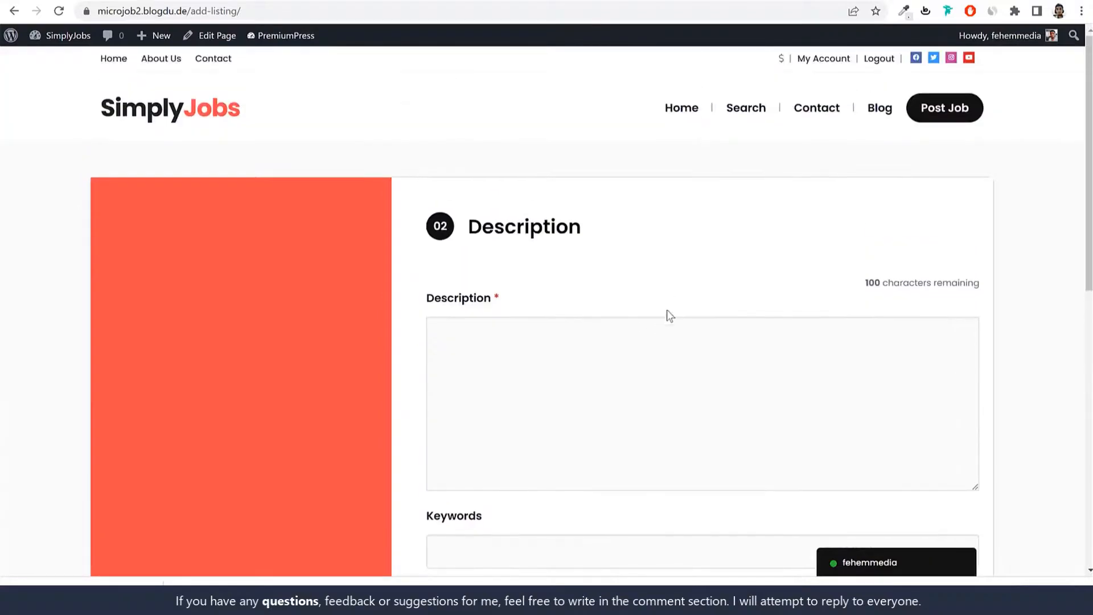
scroll(666, 315, down, 5)
click(551, 213)
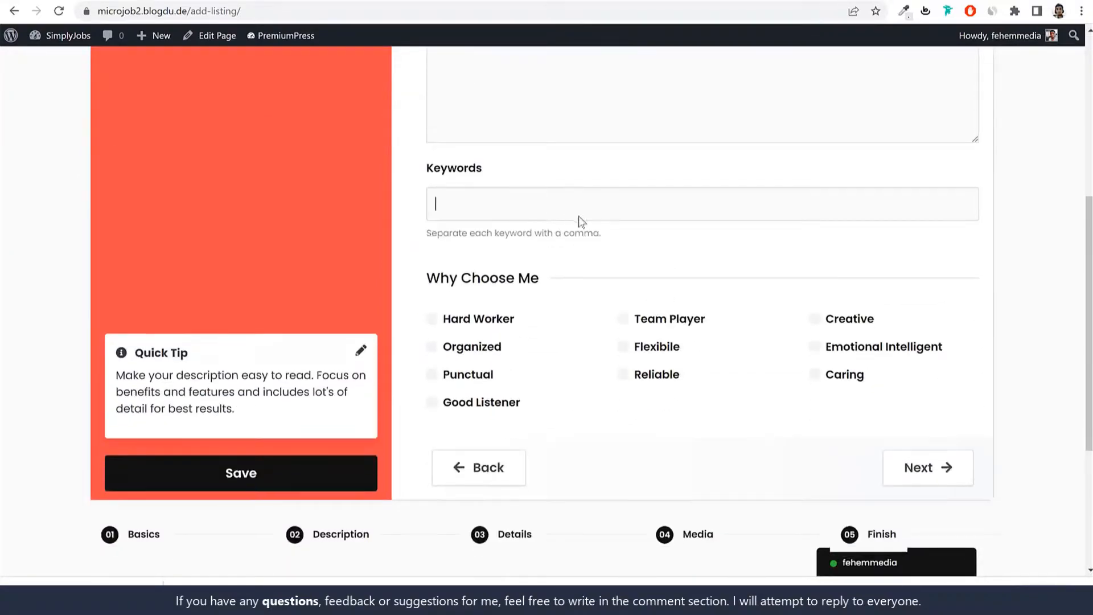
scroll(558, 244, up, 5)
click(534, 275)
scroll(676, 328, down, 5)
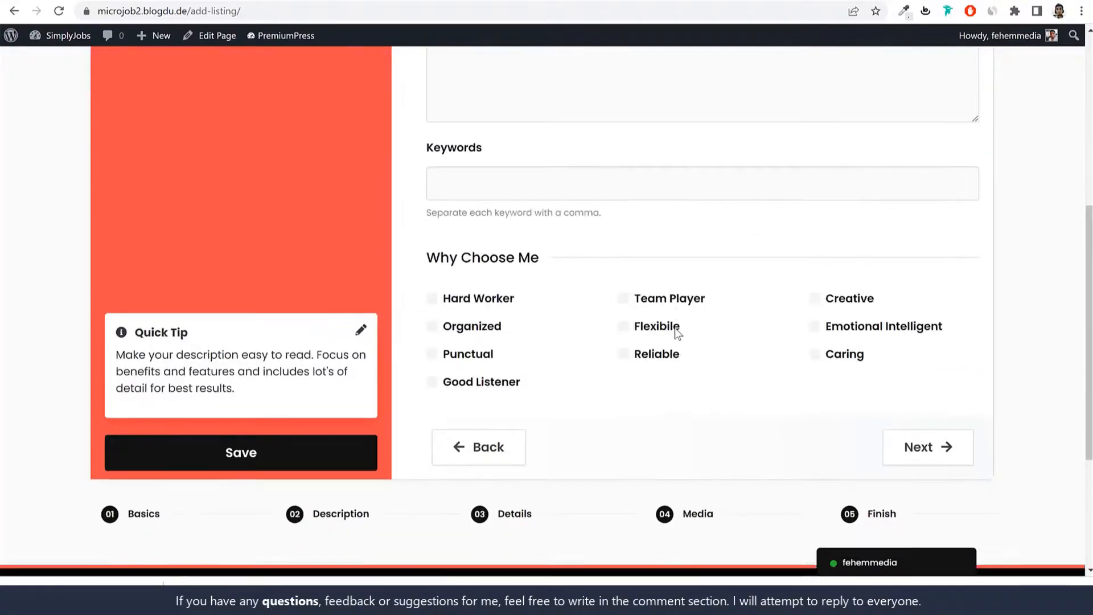
scroll(677, 333, down, 1)
drag(432, 207, 524, 207)
click(550, 221)
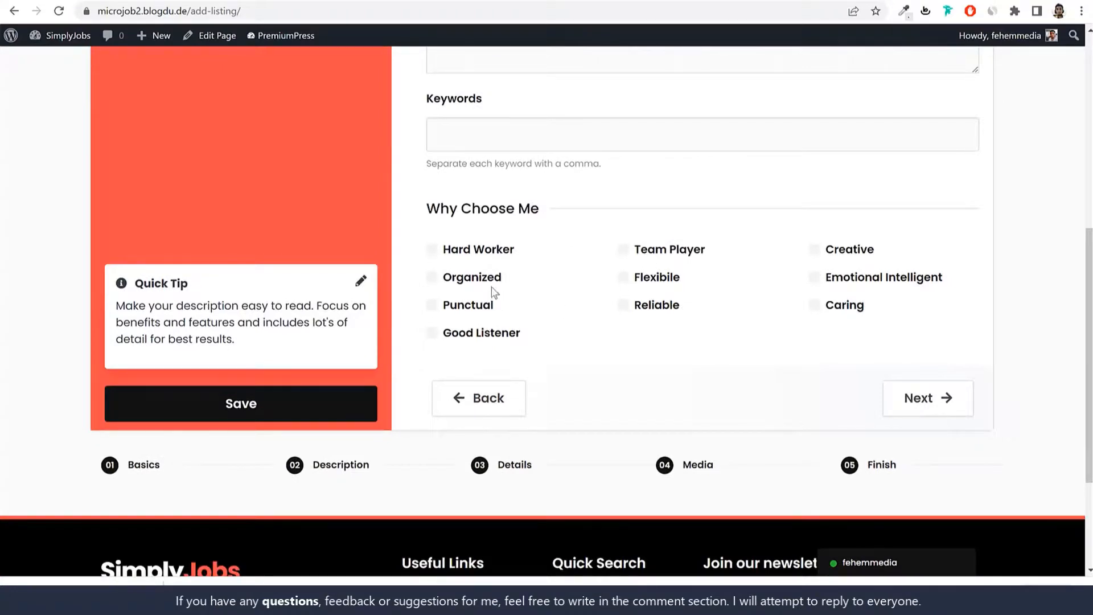
Step: Tick Hard Worker, Organized, Good Listener and Punctual, leaving Reliable unticked
click(453, 252)
click(466, 279)
click(473, 333)
click(465, 307)
click(669, 308)
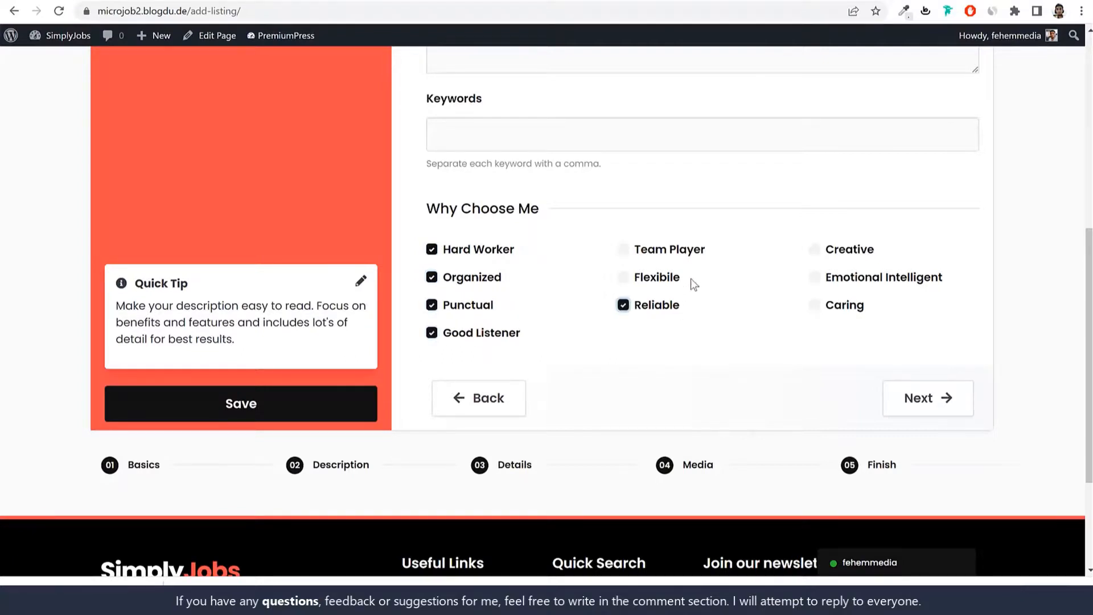
drag(447, 251, 836, 311)
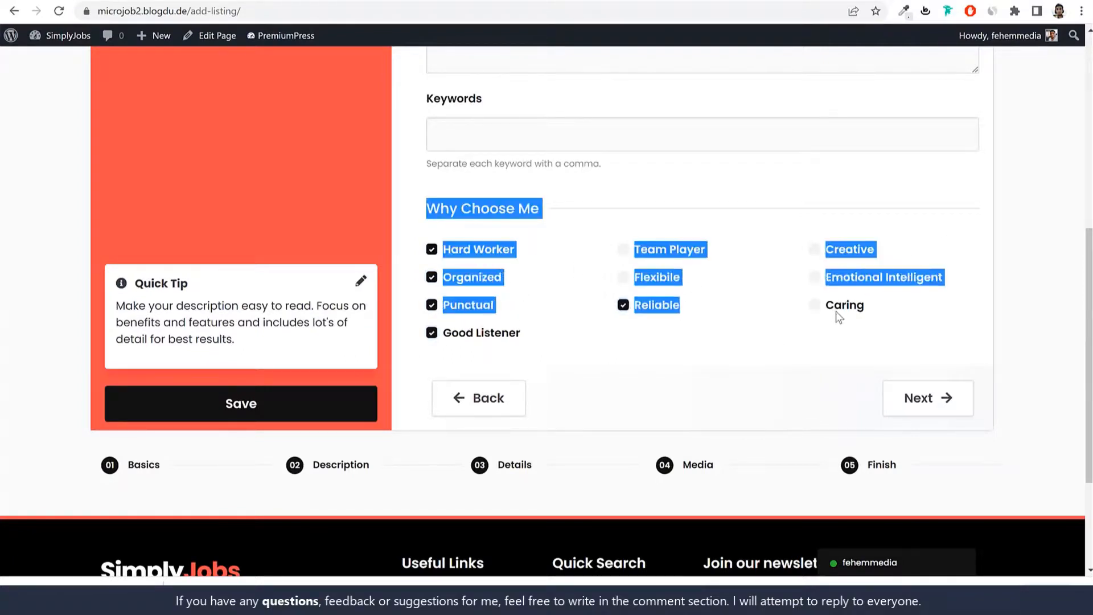
click(880, 299)
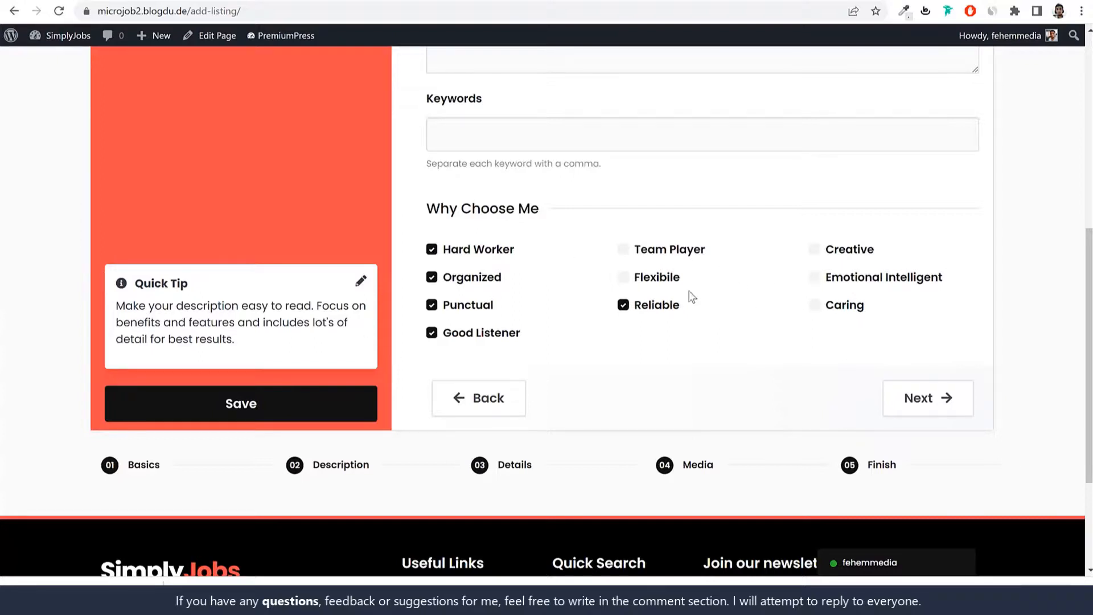
click(738, 309)
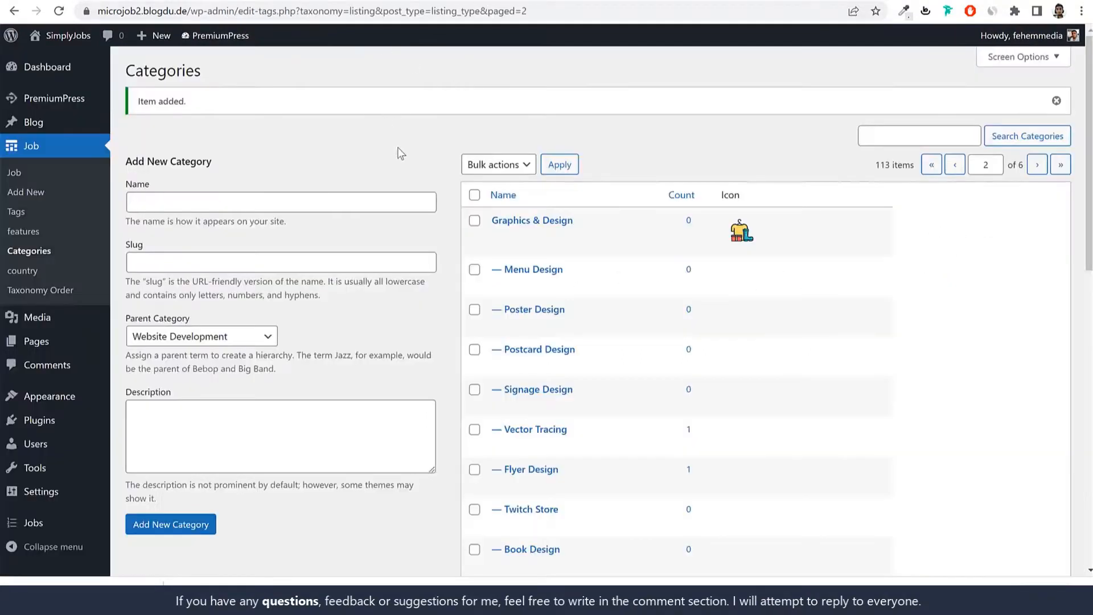
Step: Add 'New Feature' to the job features list, then return to the Post Job form
click(25, 232)
scroll(607, 260, down, 3)
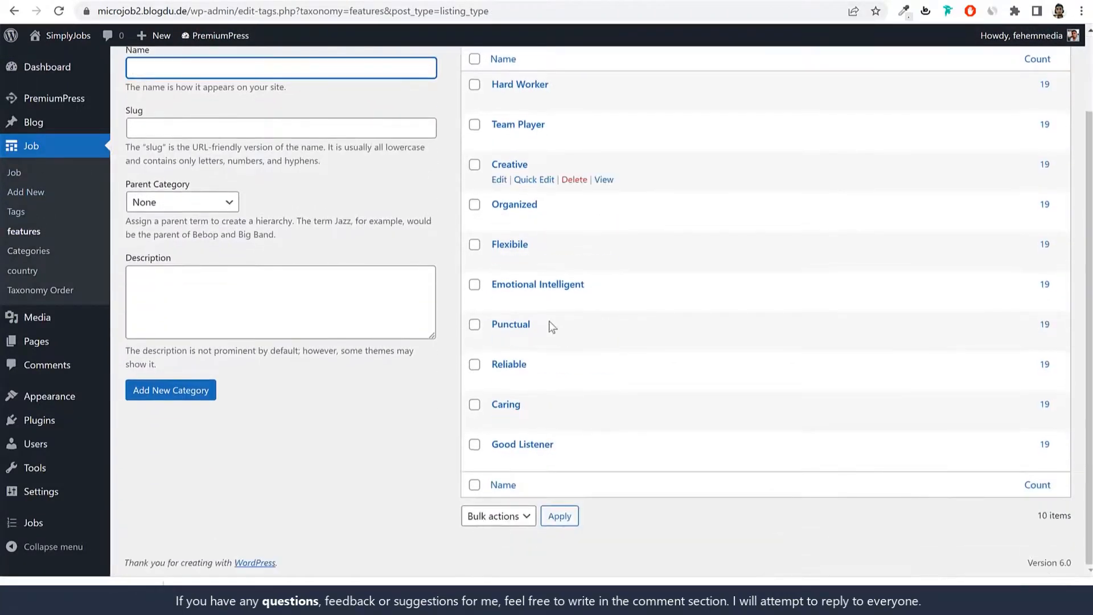
scroll(585, 325, up, 3)
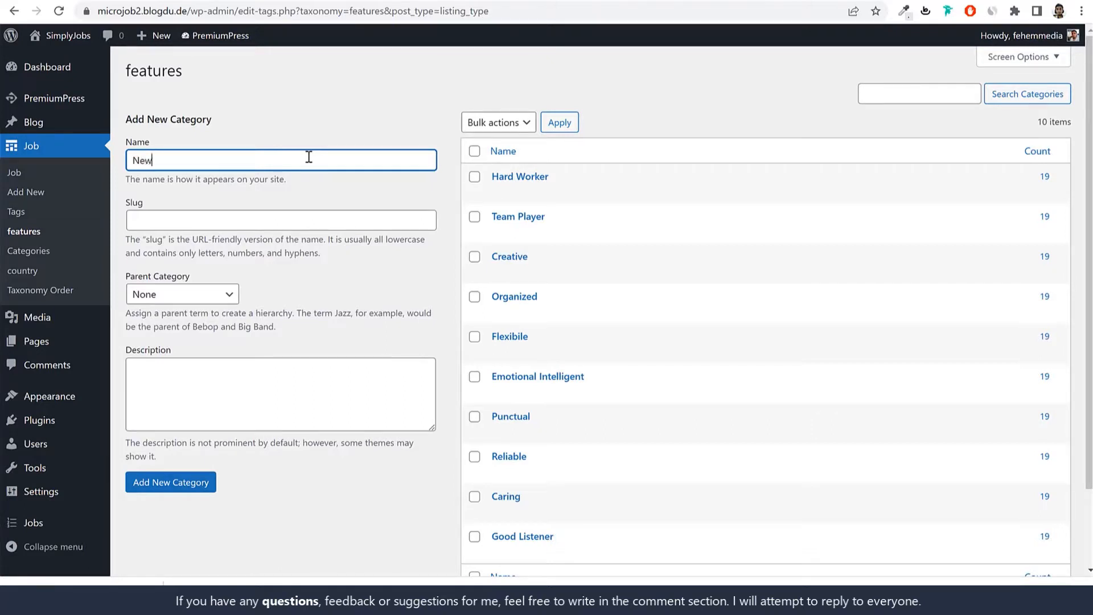
key(alt)
click(373, 166)
text(Feature)
scroll(392, 210, down, 1)
click(185, 418)
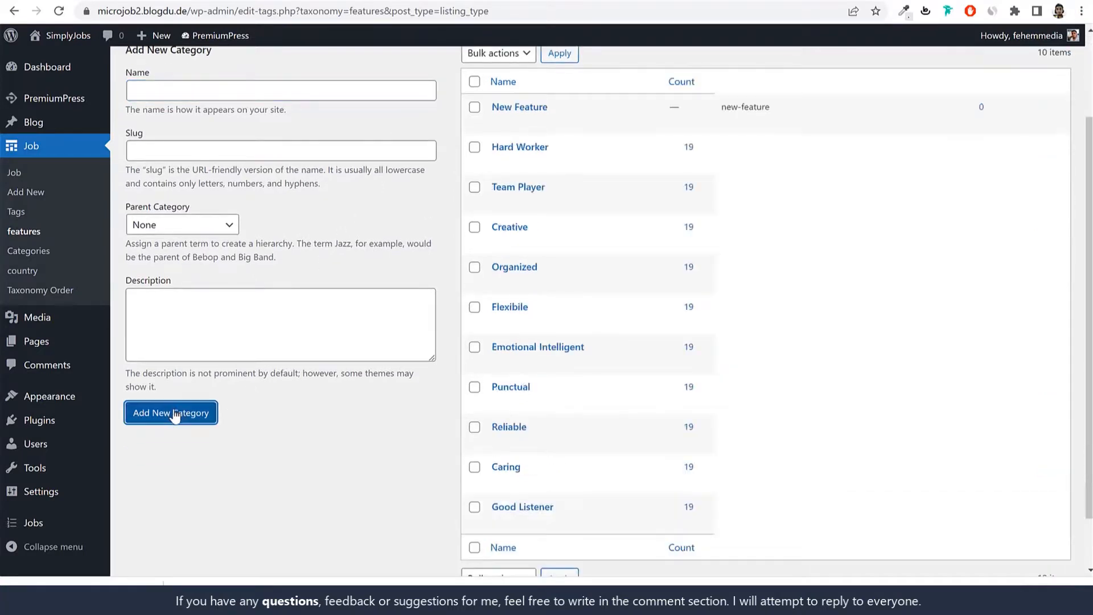
scroll(447, 384, up, 2)
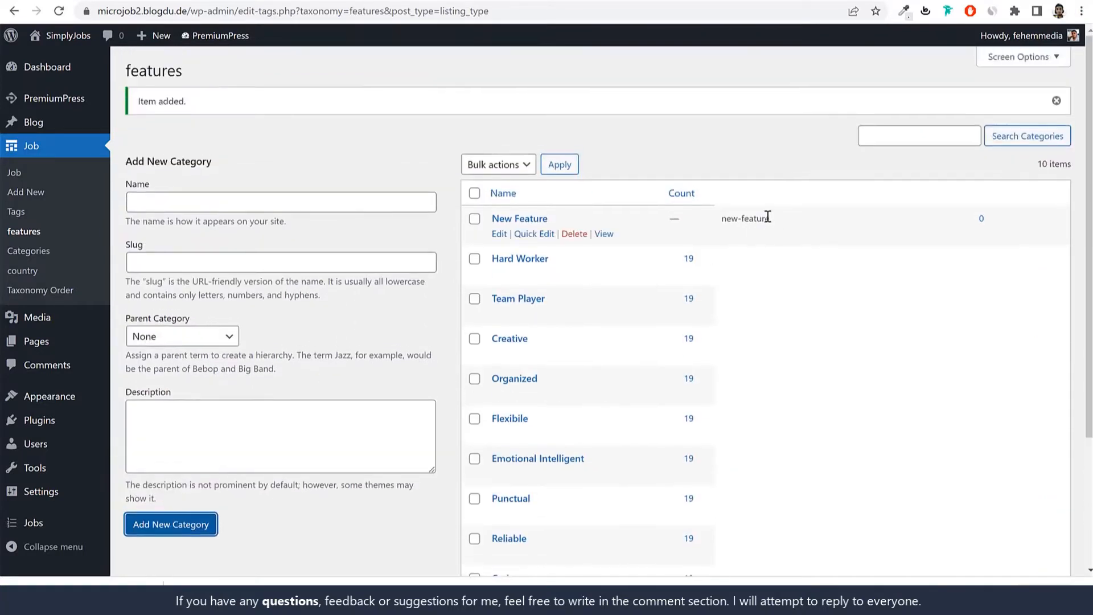
click(447, 0)
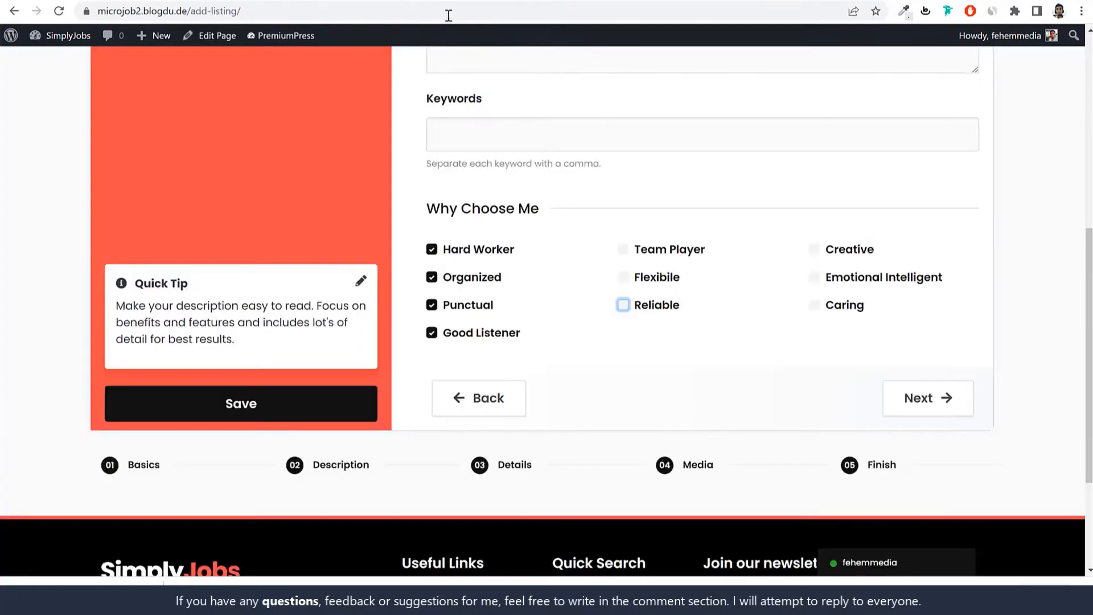
Step: Reload the Post Job form and tick New Feature under Why Choose Me in the Description step
click(66, 18)
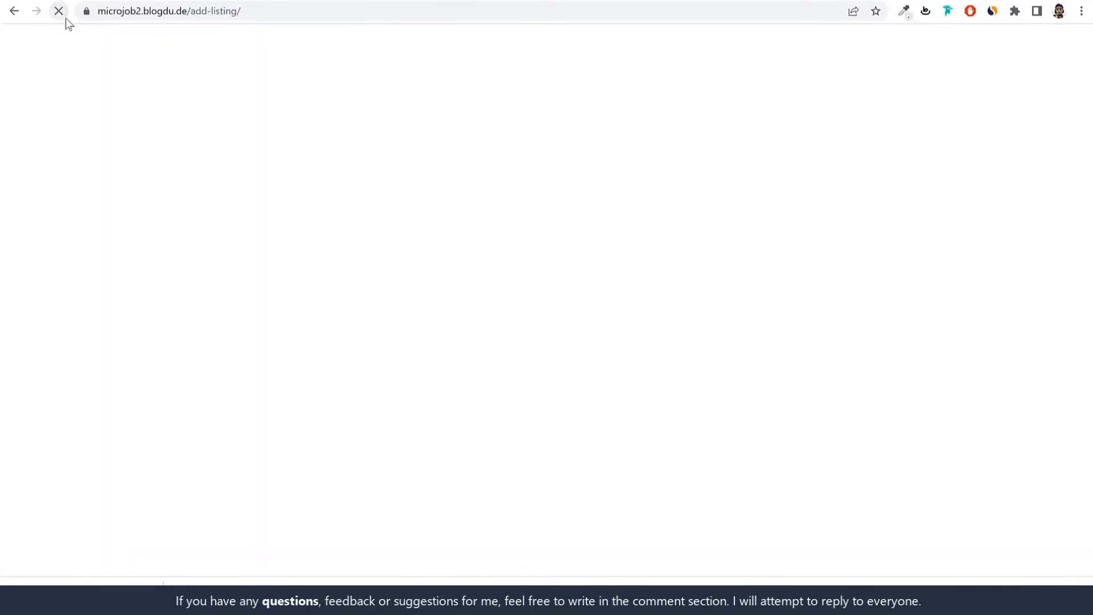
scroll(688, 402, down, 7)
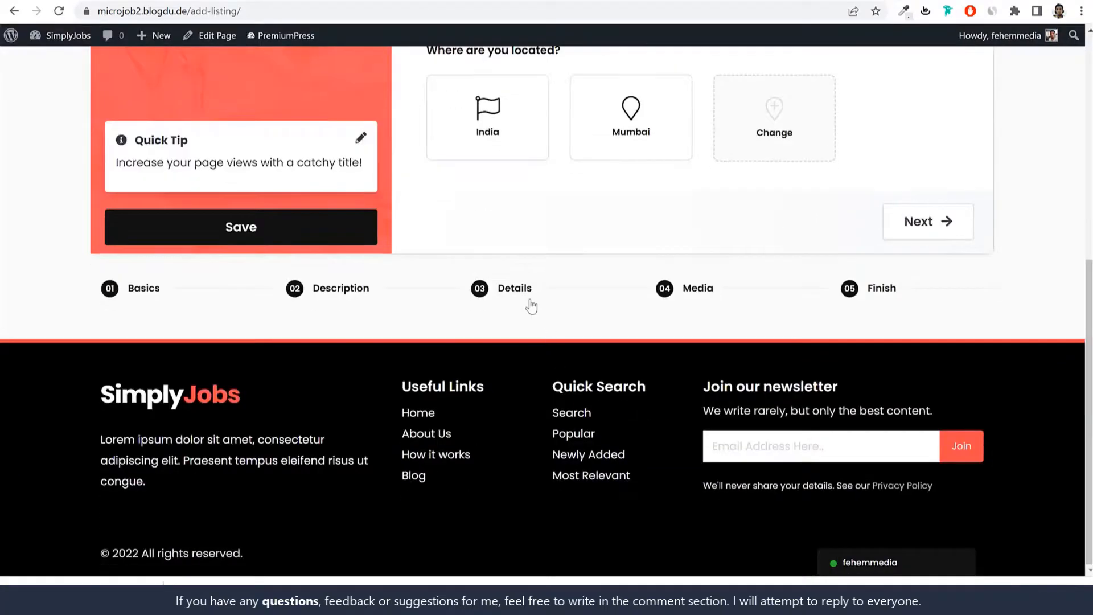
click(530, 301)
scroll(639, 378, down, 10)
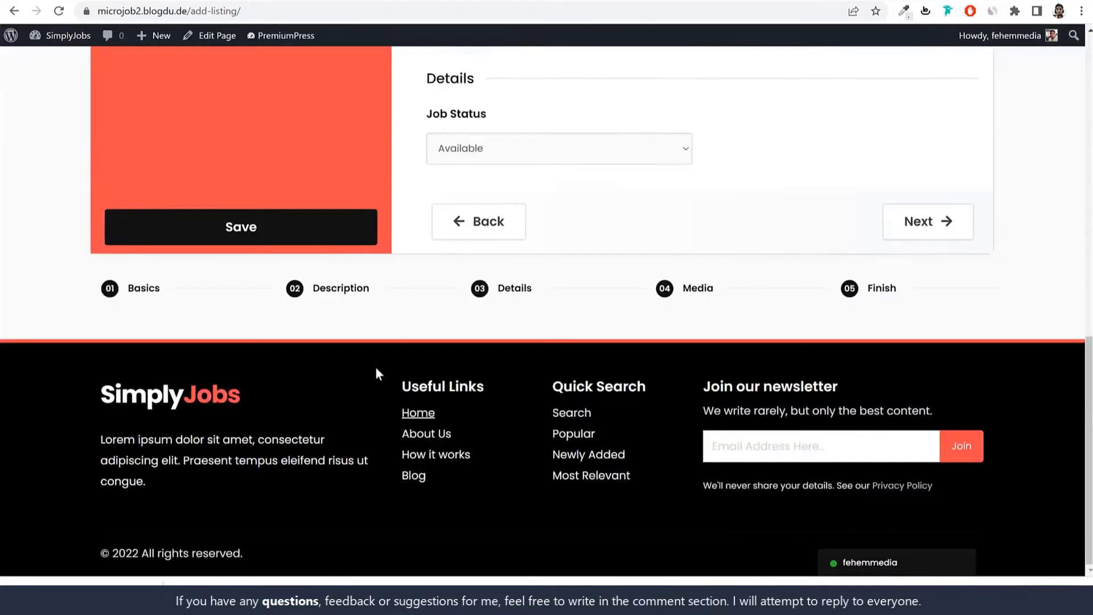
click(348, 303)
scroll(656, 381, down, 5)
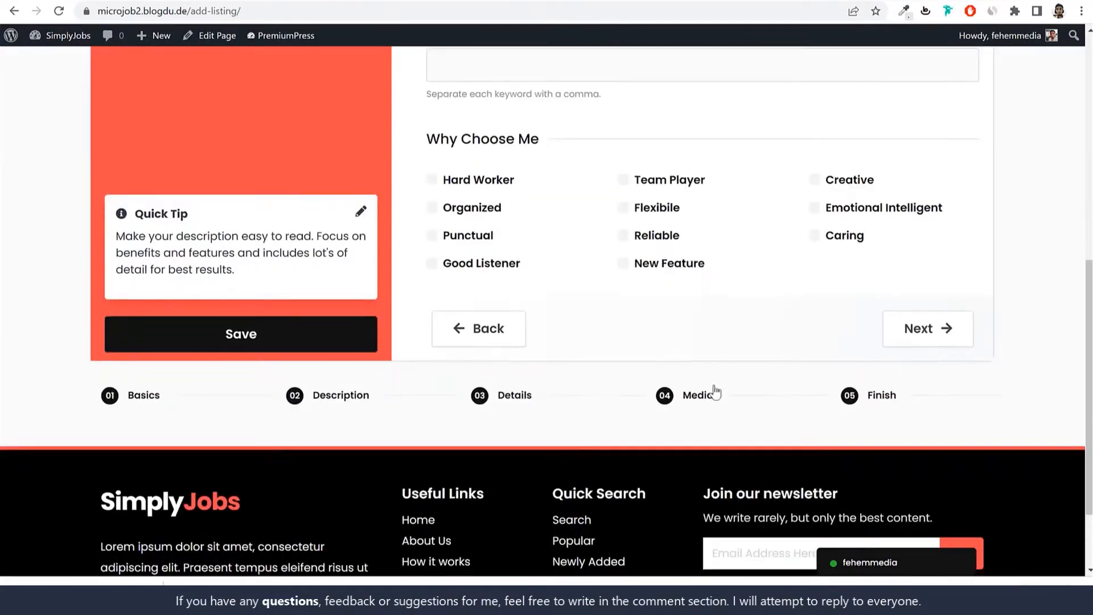
click(672, 267)
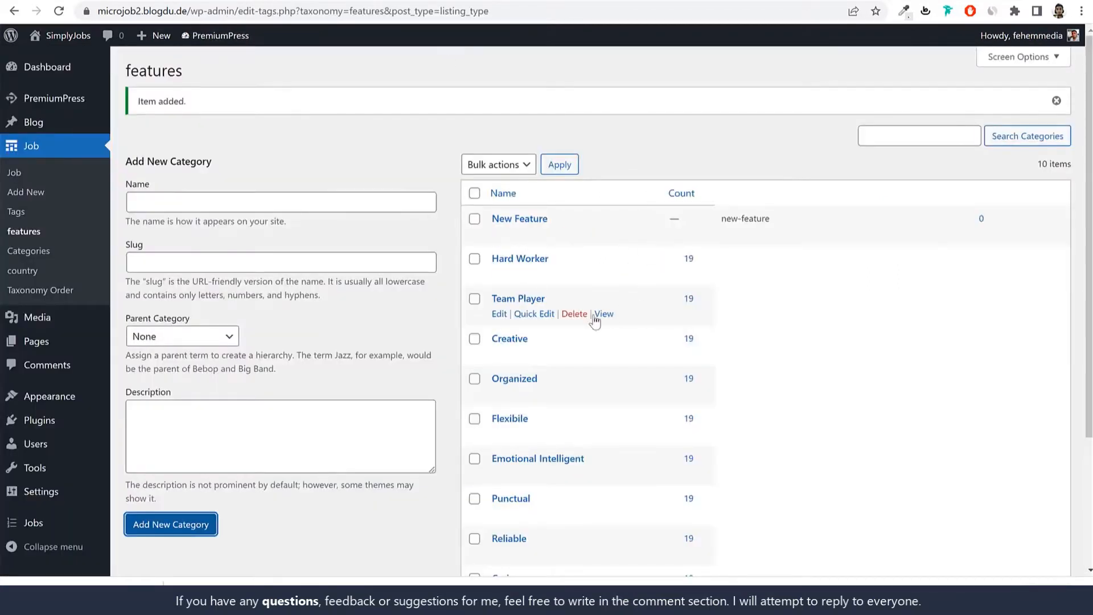
Step: Cancel a deletion of the New Feature term to keep it, then go to the Details step
click(574, 234)
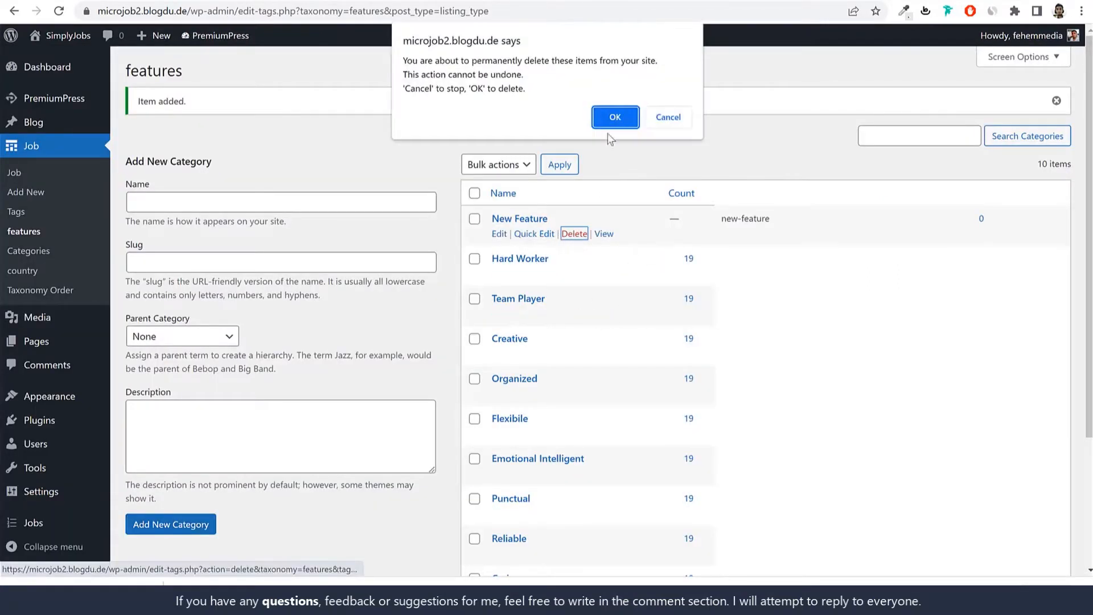
click(665, 116)
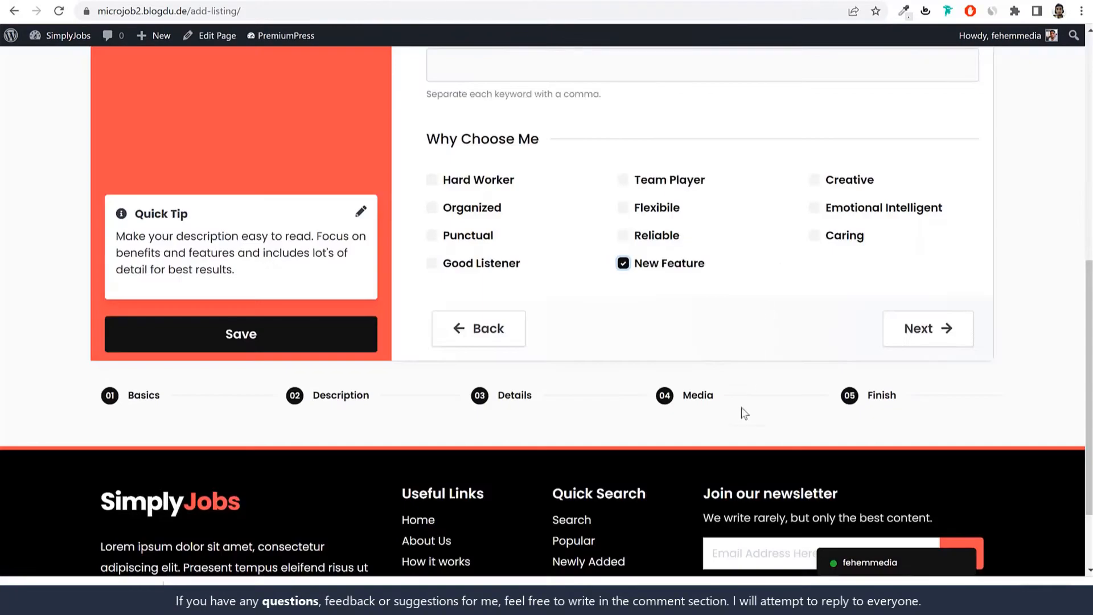
click(501, 396)
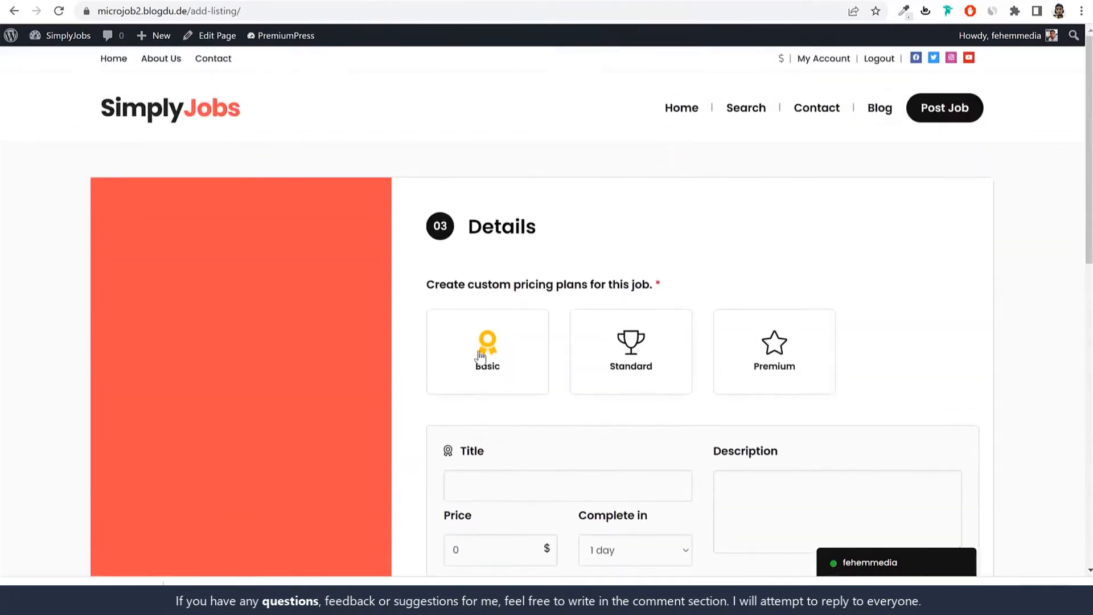
Step: Select the Basic, Standard, then Premium pricing plans, leaving Premium chosen
click(498, 349)
scroll(602, 336, down, 2)
click(631, 205)
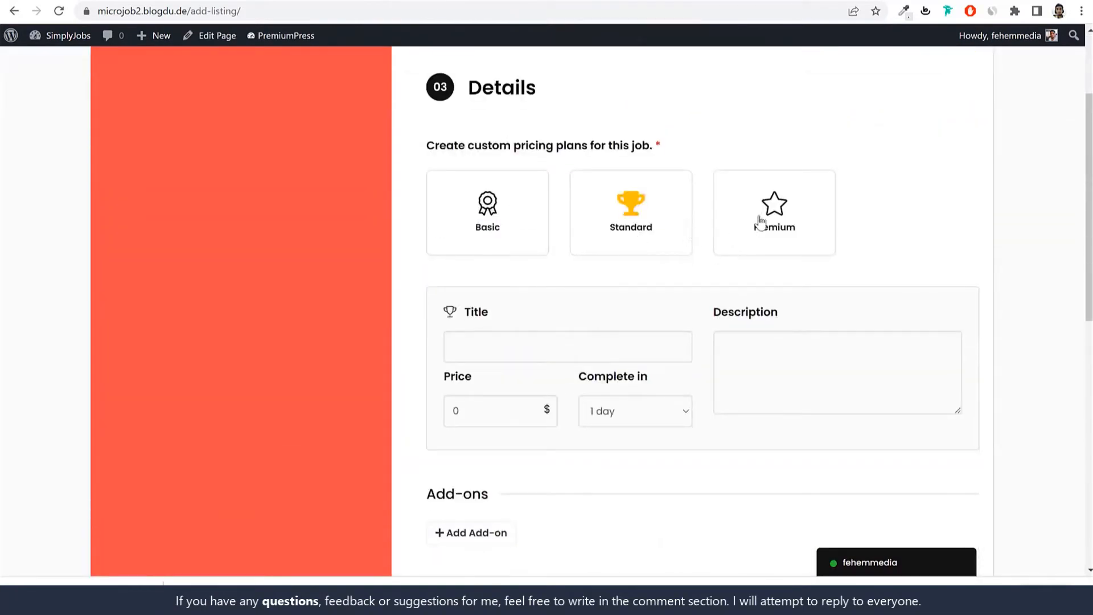
click(770, 219)
Step: Add two add-on entries, then delete both so no add-ons remain
scroll(498, 208, down, 5)
click(468, 254)
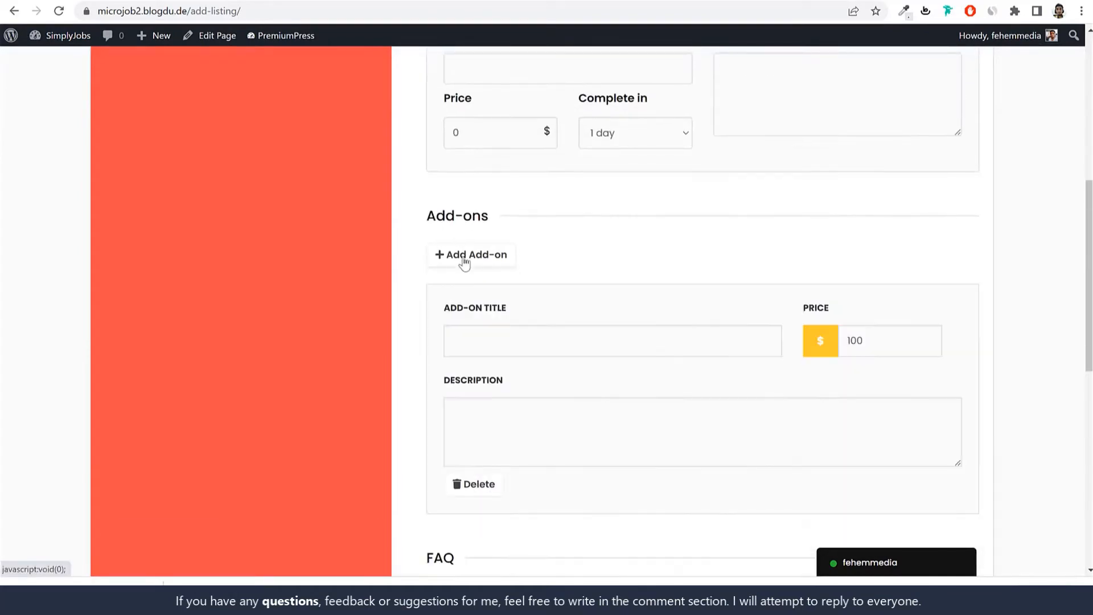
click(468, 254)
click(474, 483)
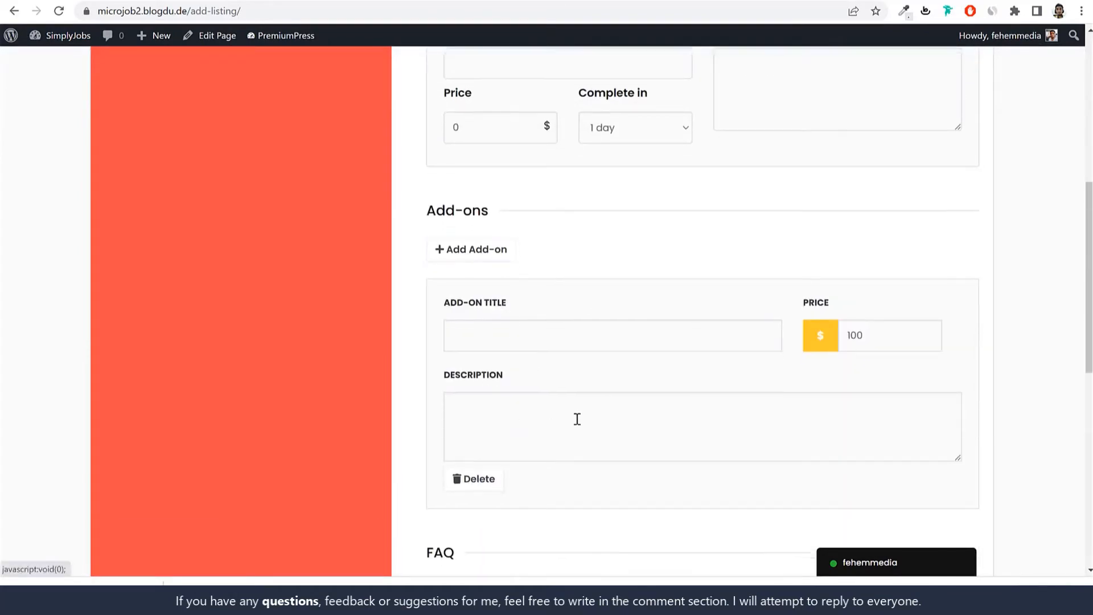
scroll(576, 417, down, 4)
click(477, 274)
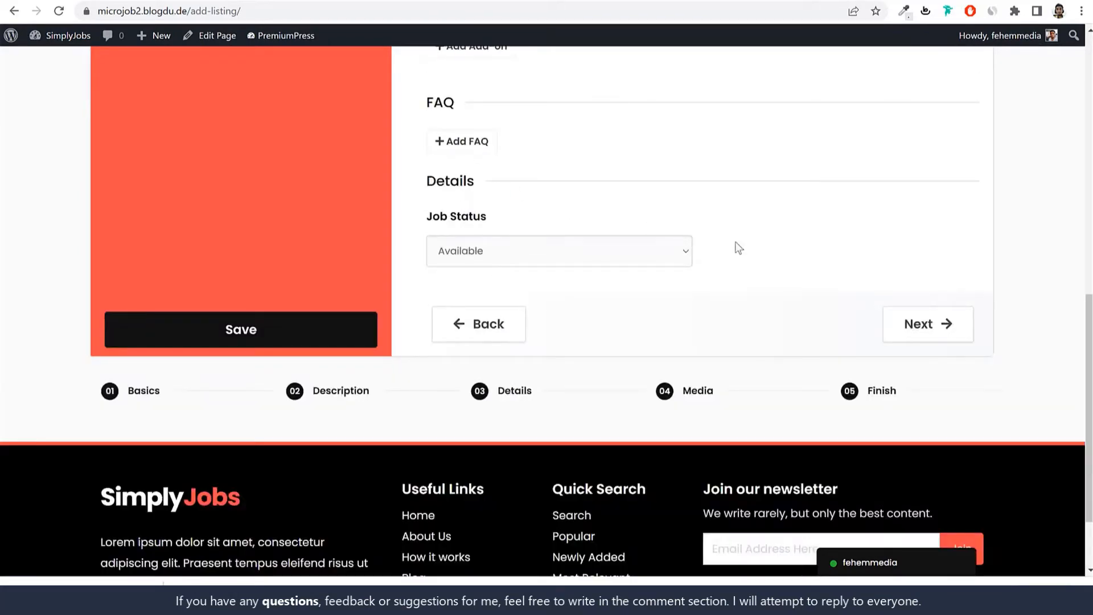
scroll(603, 292, up, 5)
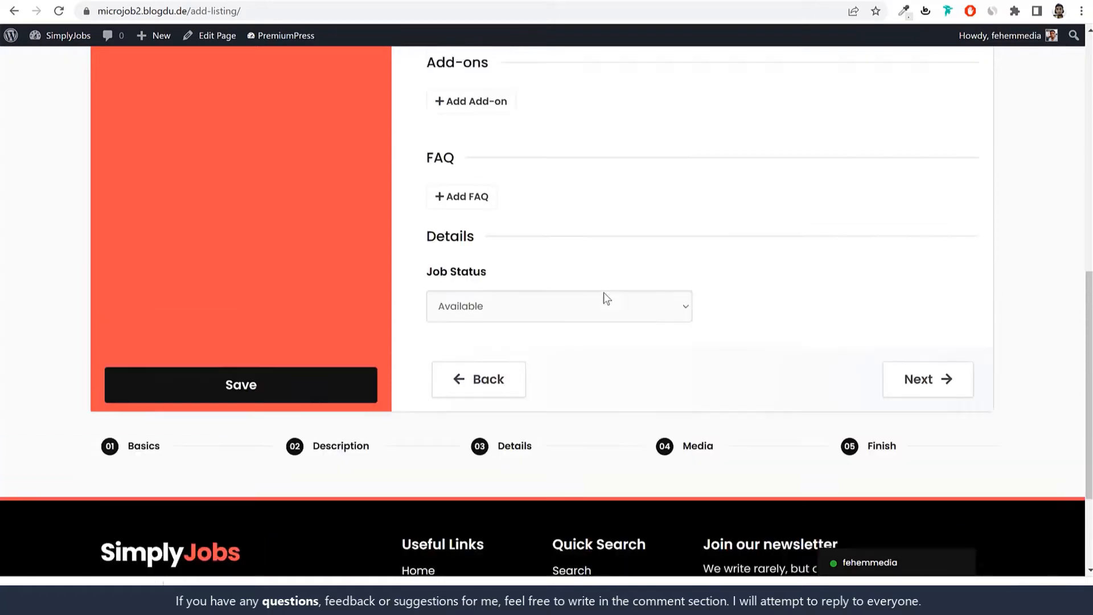
scroll(605, 427, down, 5)
Step: Advance through the Media step to the form's Finish step of upgrades
click(698, 391)
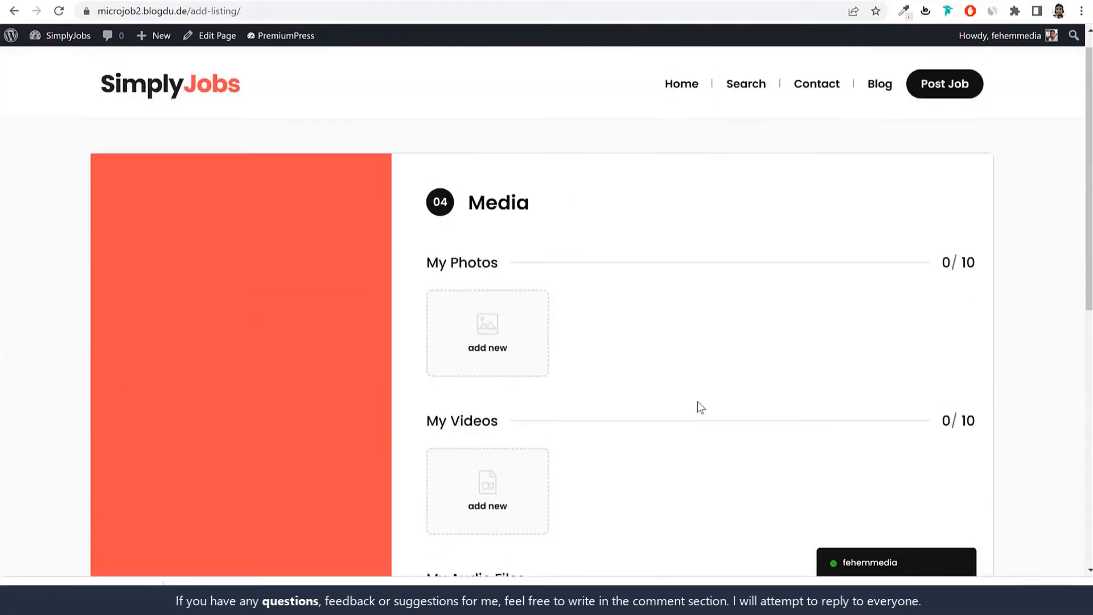
scroll(623, 383, down, 5)
scroll(547, 293, up, 5)
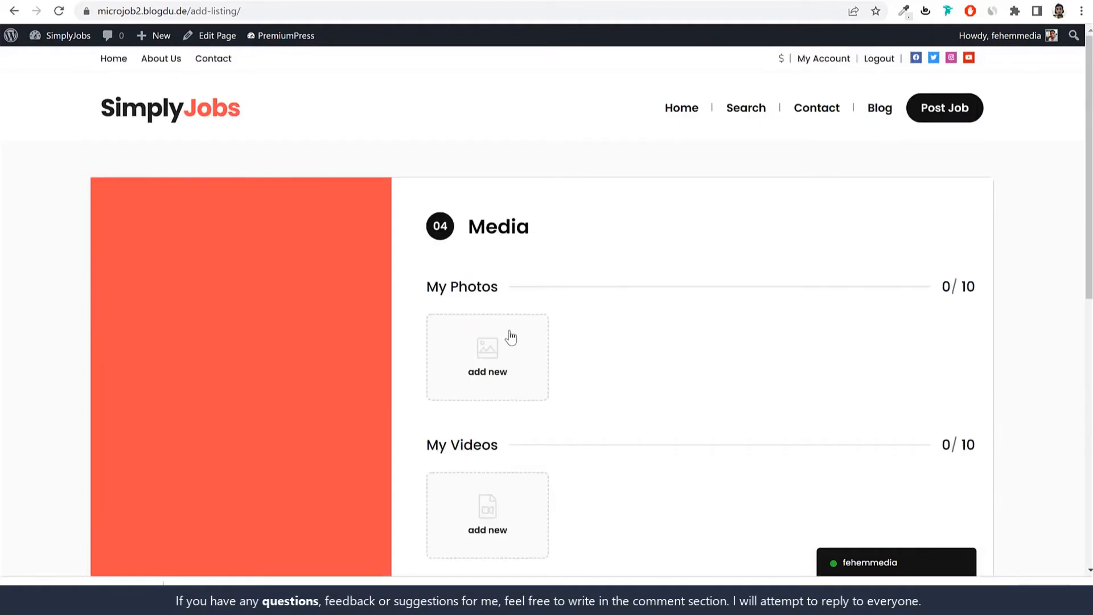
scroll(510, 335, down, 5)
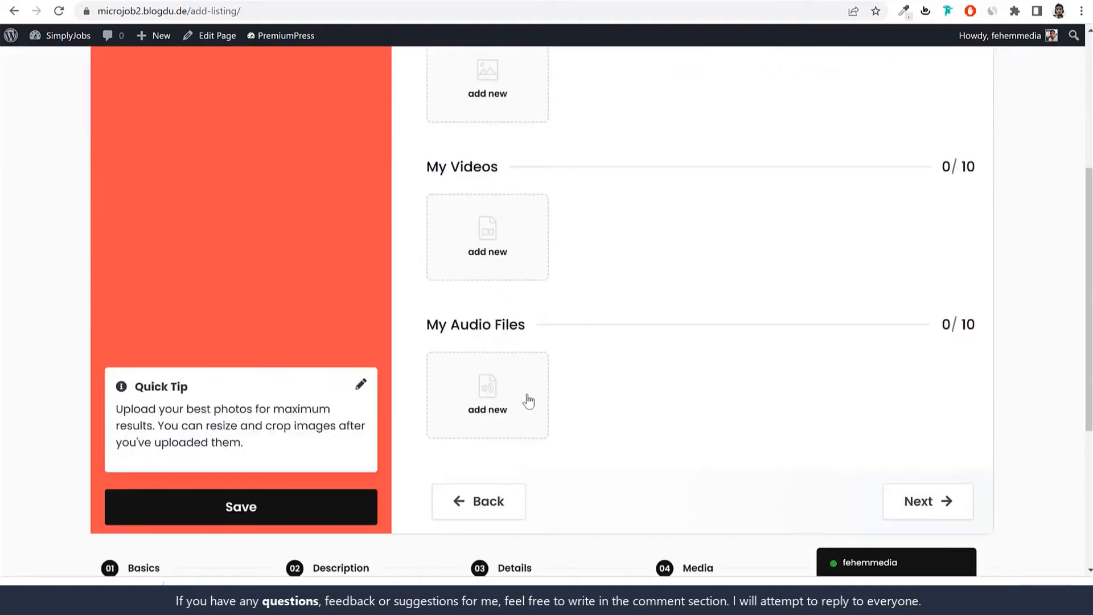
scroll(547, 262, up, 3)
scroll(725, 383, down, 6)
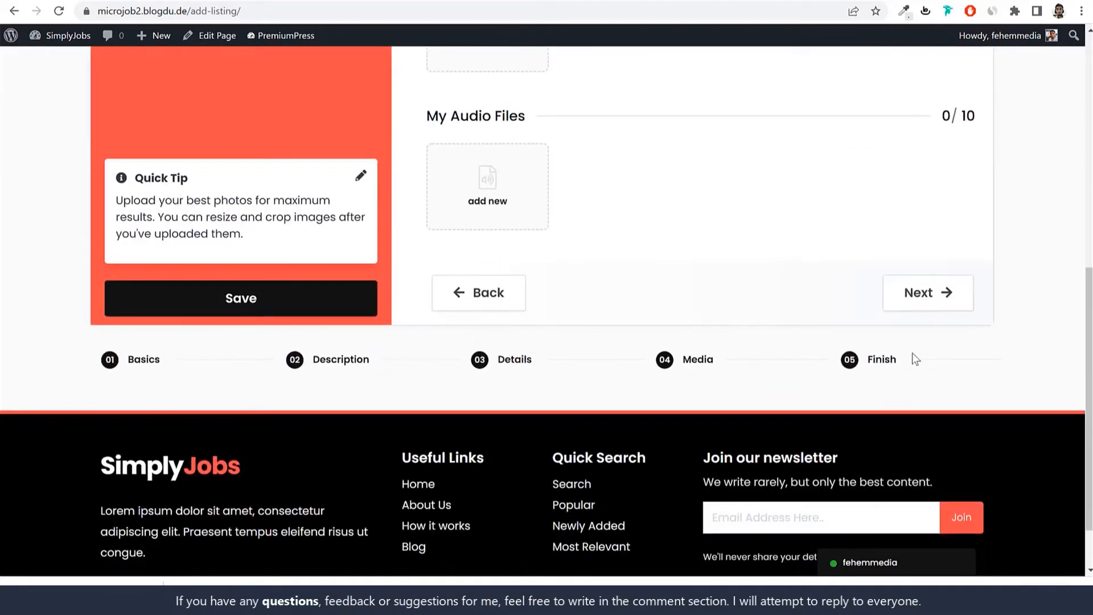
click(870, 365)
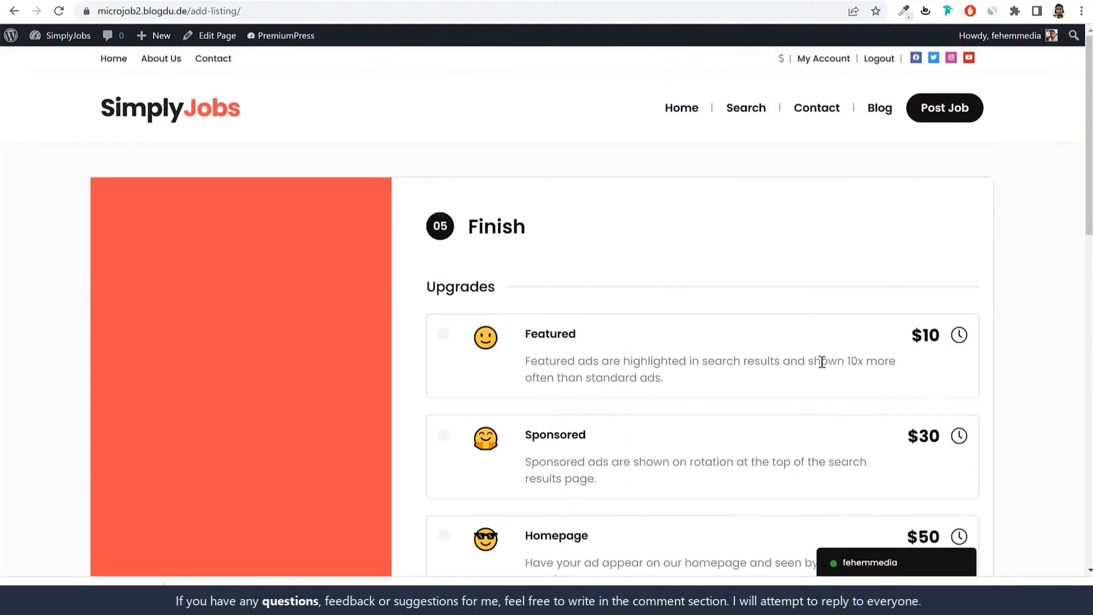
scroll(575, 341, down, 10)
scroll(576, 341, up, 8)
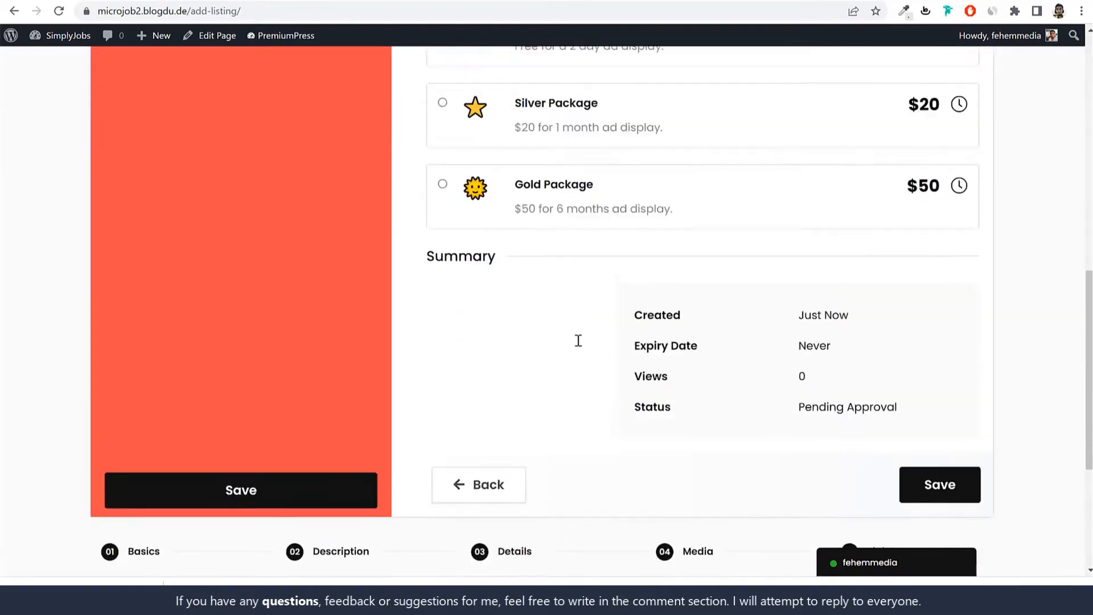
scroll(579, 345, up, 1)
drag(493, 147, 430, 147)
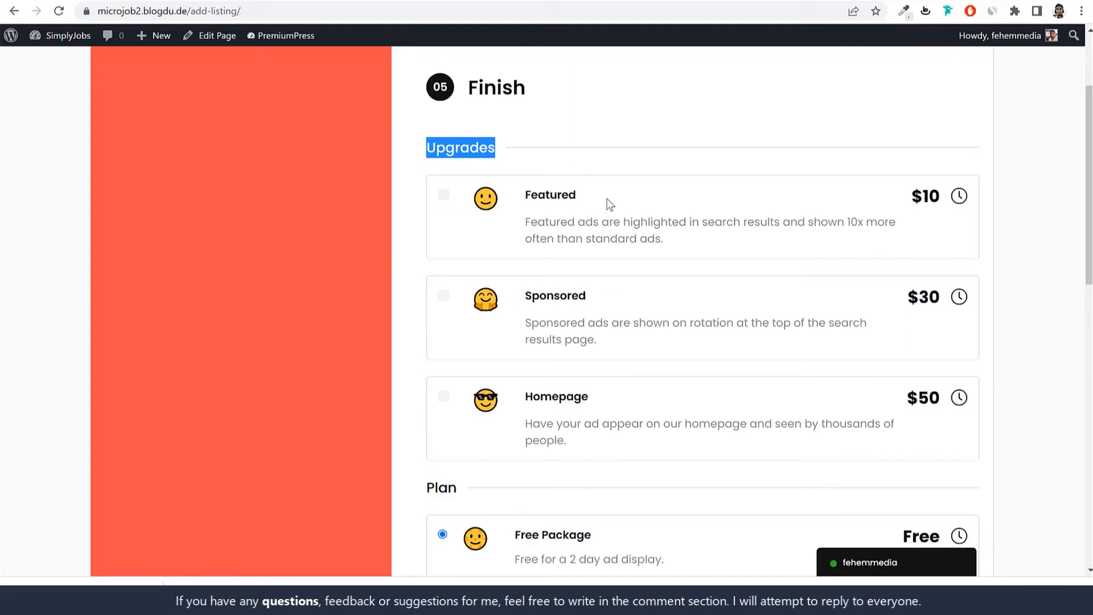
click(208, 2)
click(439, 2)
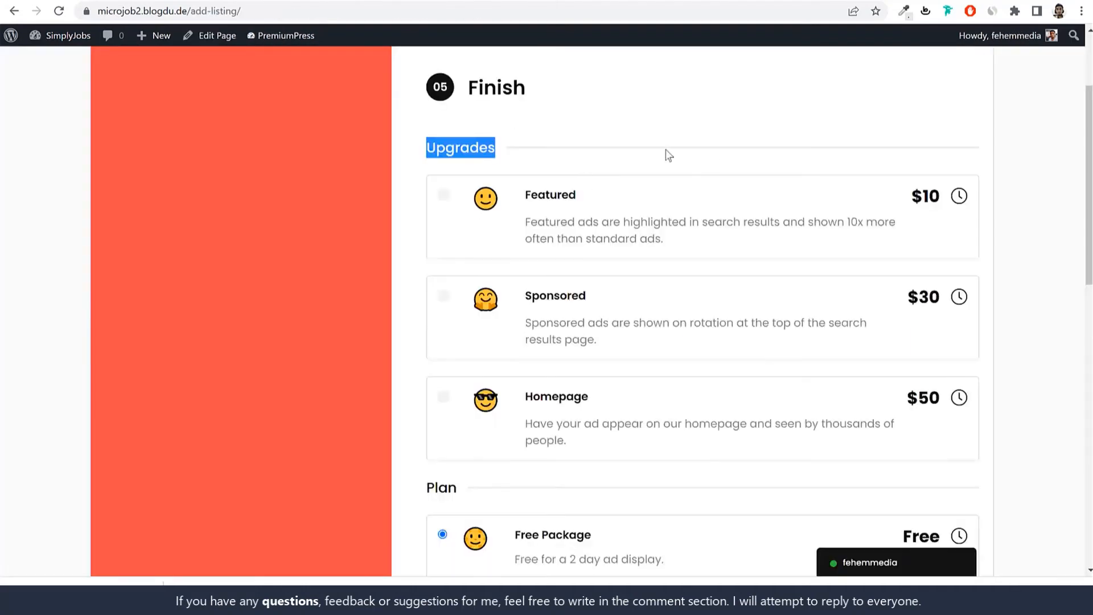